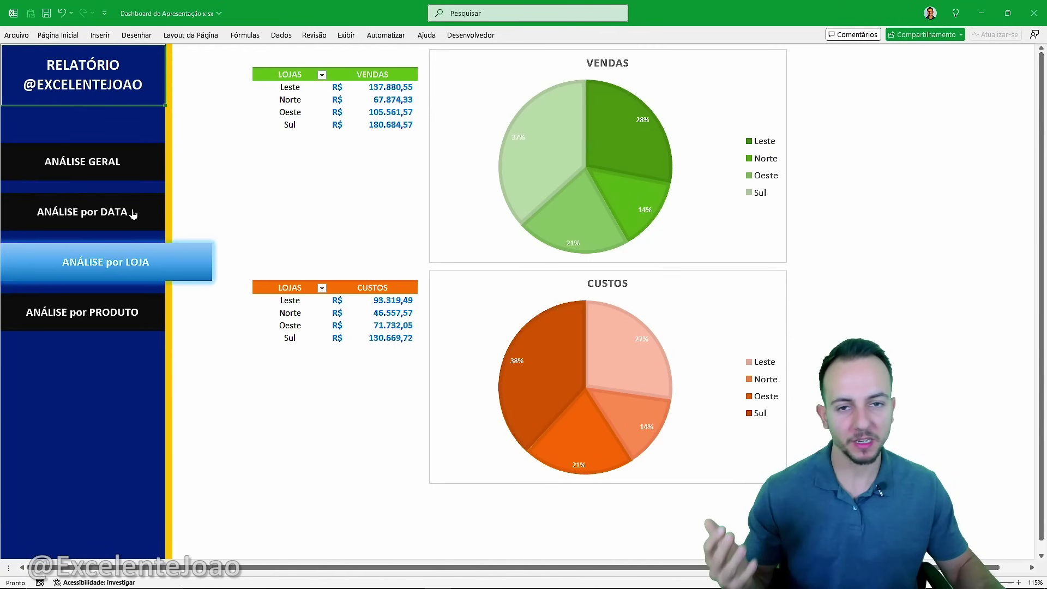
Switch repeatedly between the dashboard's ANÁLISE GERAL, ANÁLISE por DATA, ANÁLISE por LOJA and ANÁLISE por PRODUTO pages to examine their tables and charts.
click(133, 213)
click(130, 170)
click(133, 208)
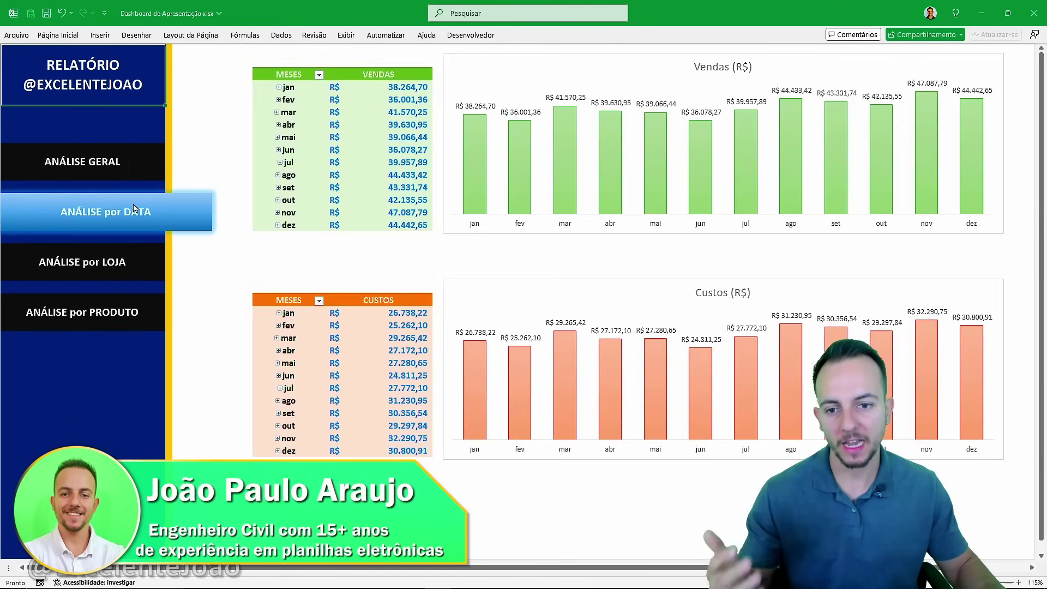
click(143, 258)
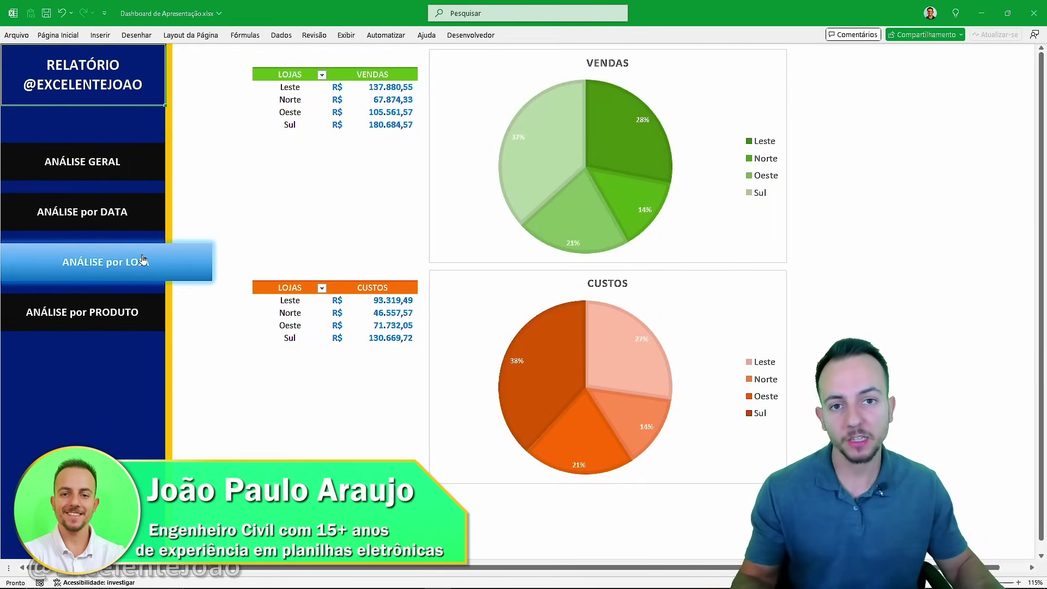
click(149, 301)
click(139, 266)
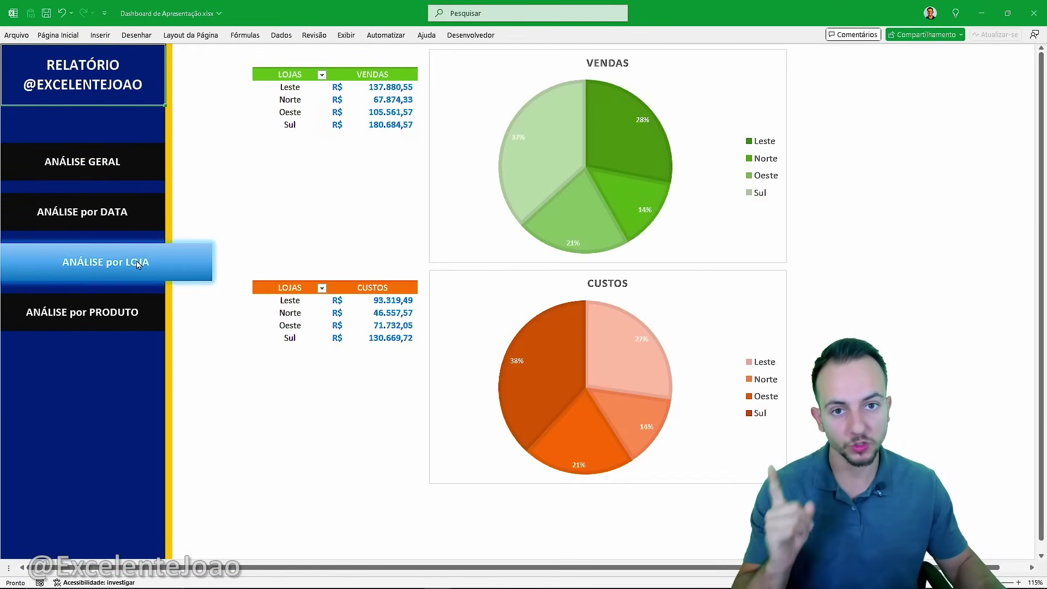
click(131, 223)
click(124, 162)
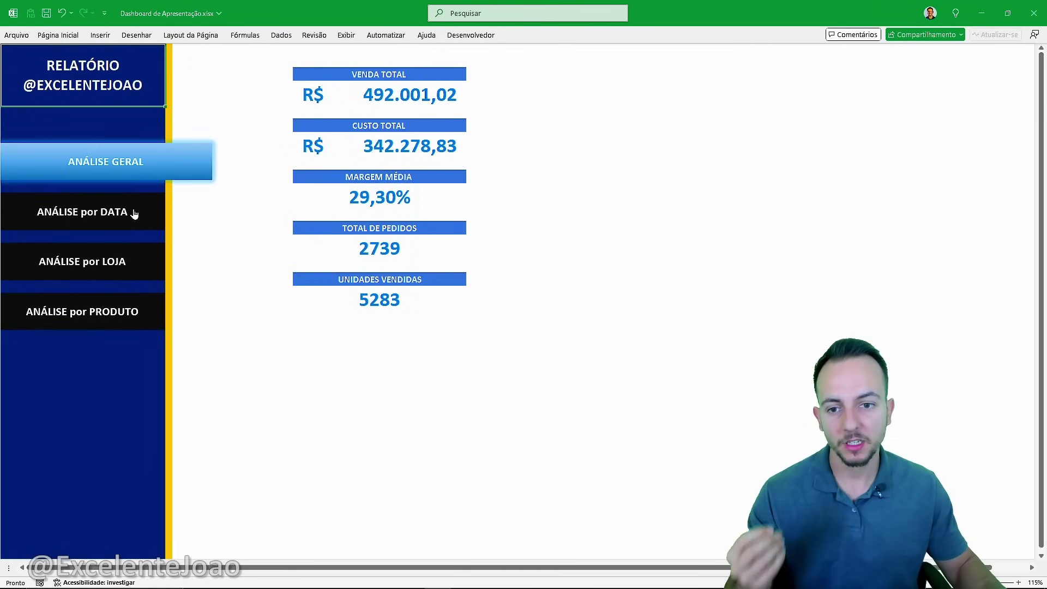
click(134, 216)
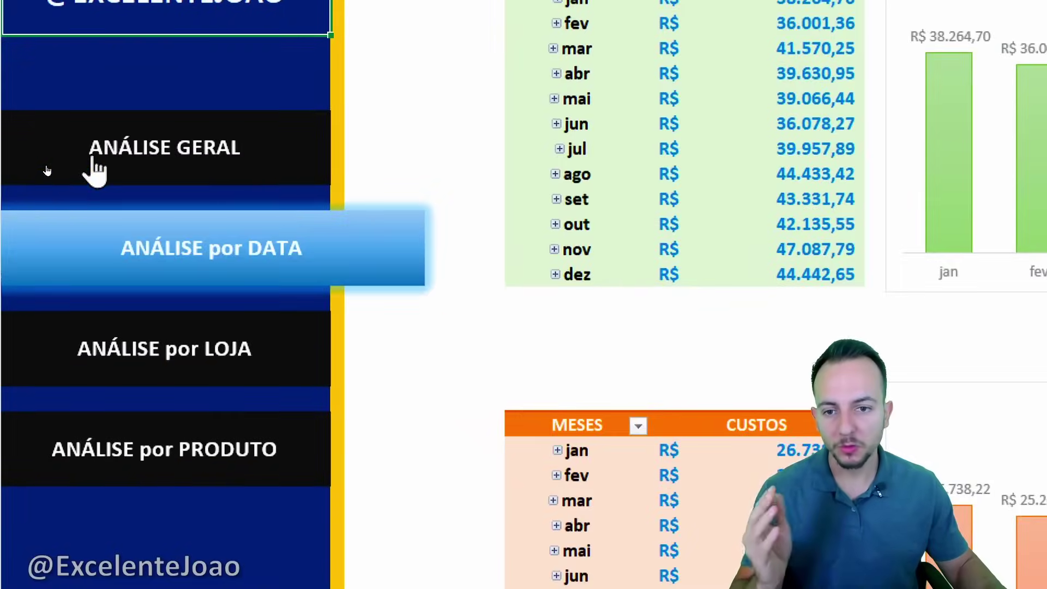
click(46, 167)
click(61, 214)
click(140, 352)
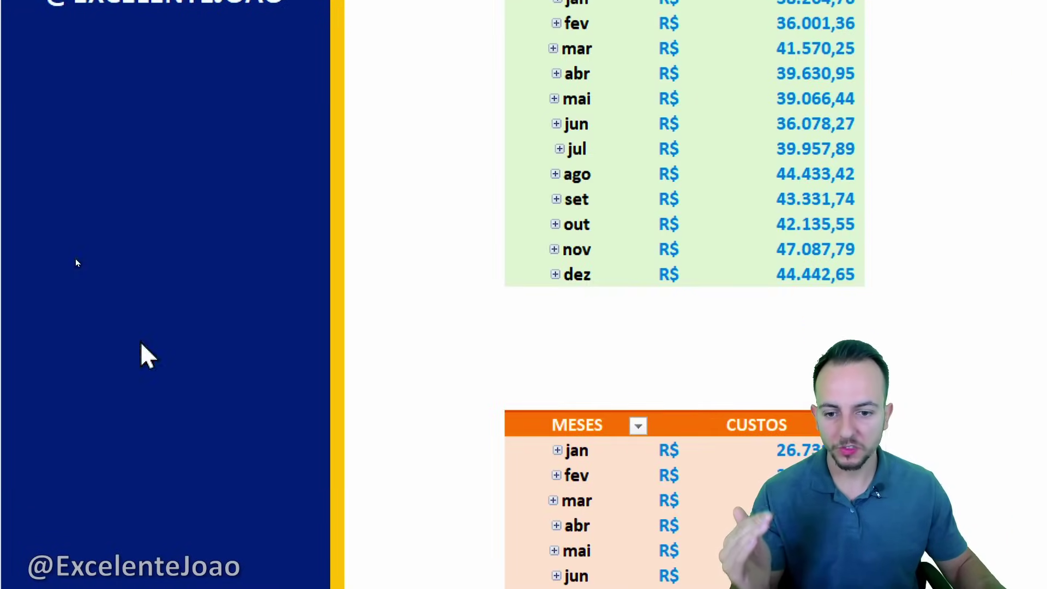
click(150, 430)
click(159, 376)
click(166, 251)
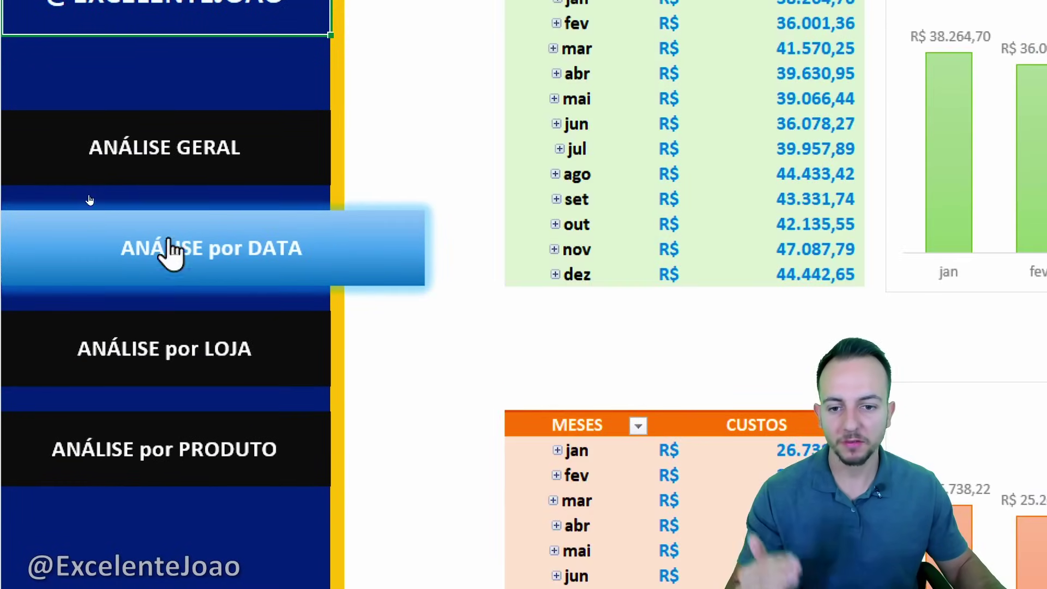
click(198, 175)
click(200, 273)
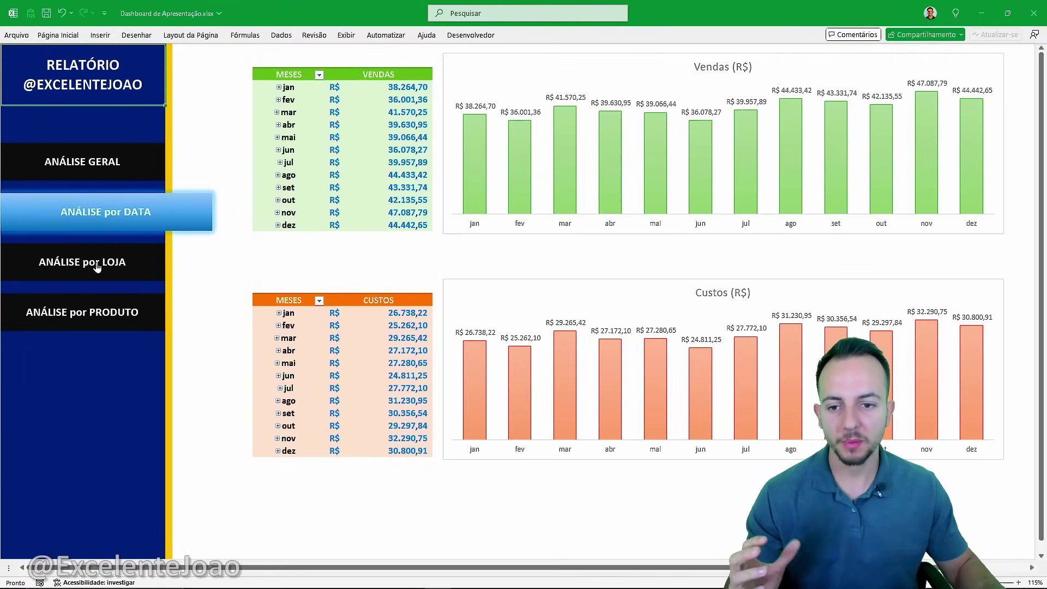
click(97, 267)
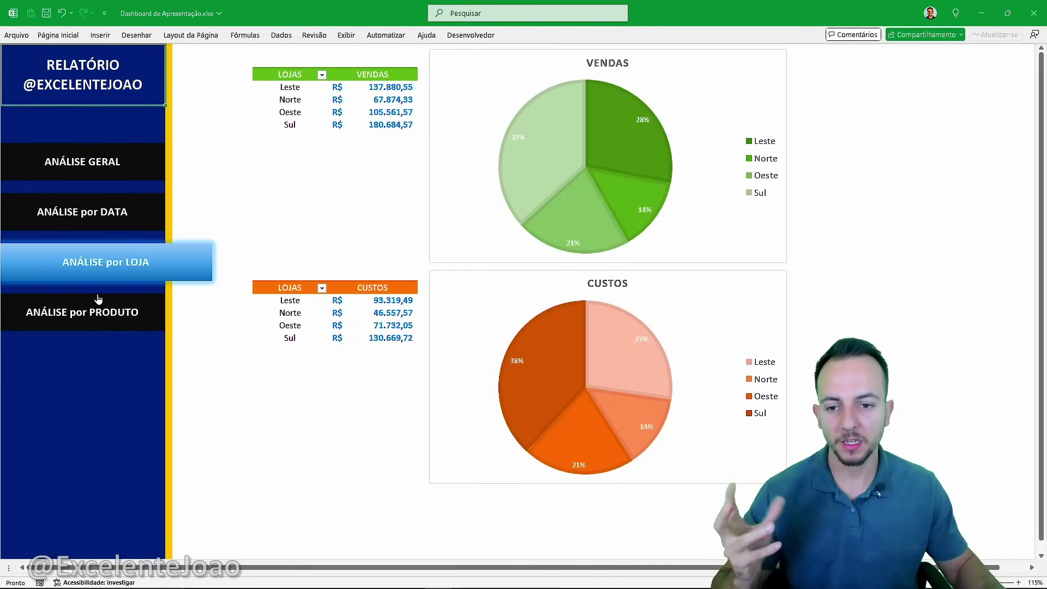
click(98, 315)
click(114, 270)
click(123, 172)
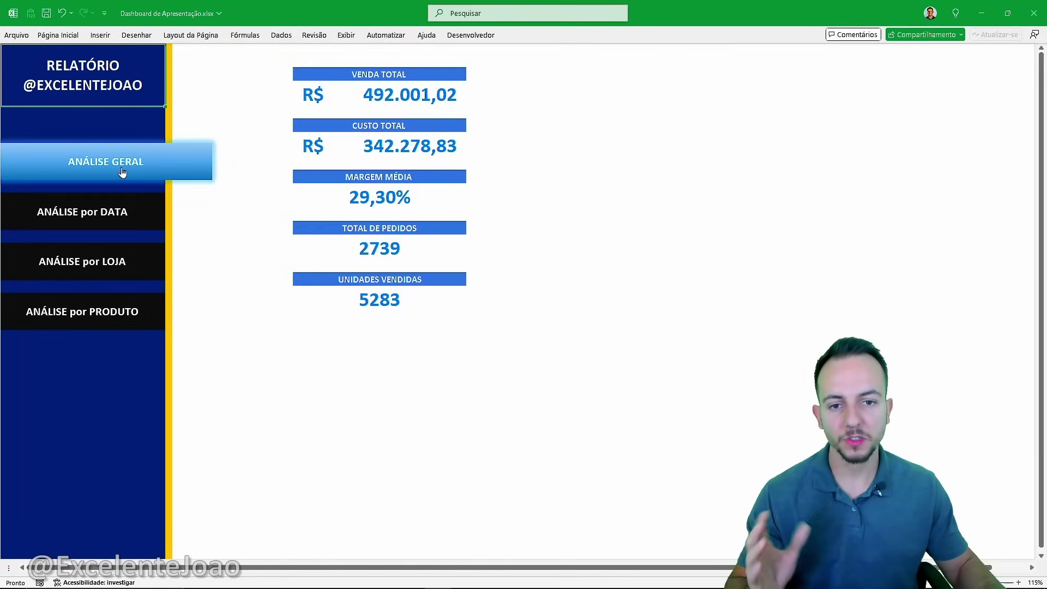
click(140, 220)
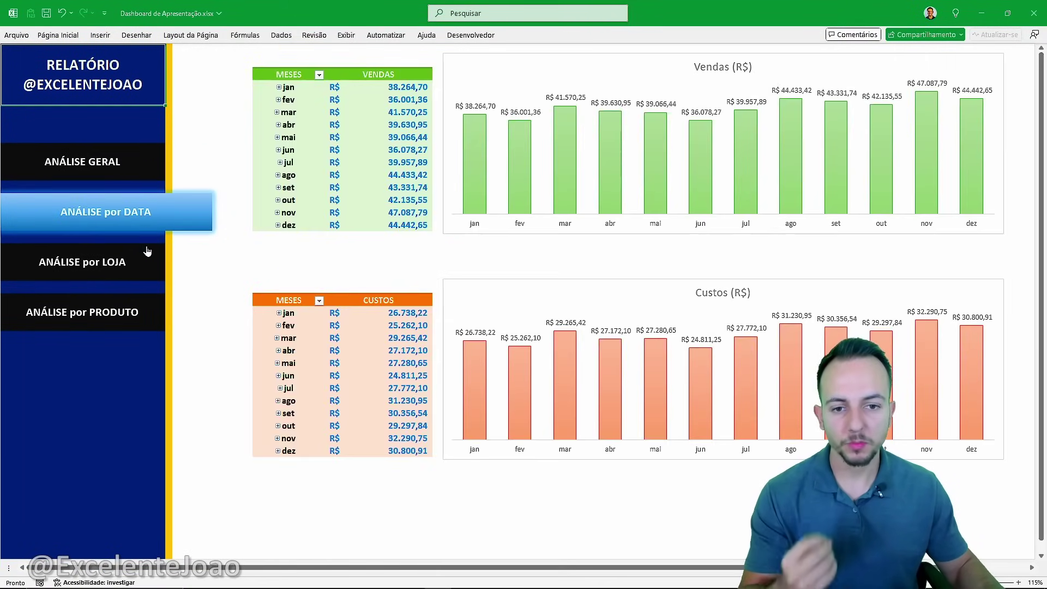
click(149, 262)
click(137, 300)
click(139, 263)
click(139, 225)
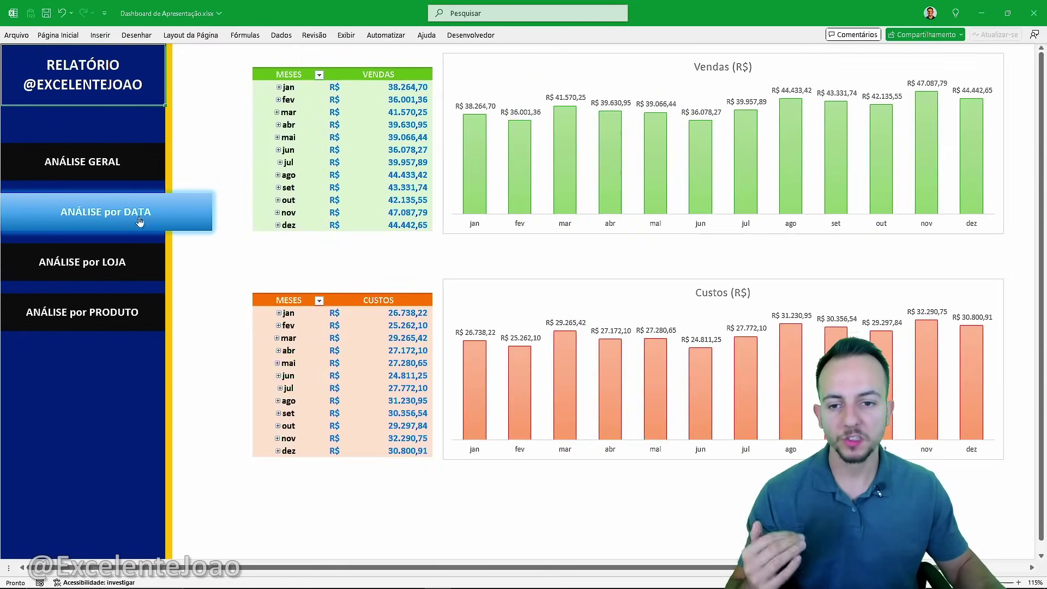
click(135, 184)
click(133, 221)
click(133, 265)
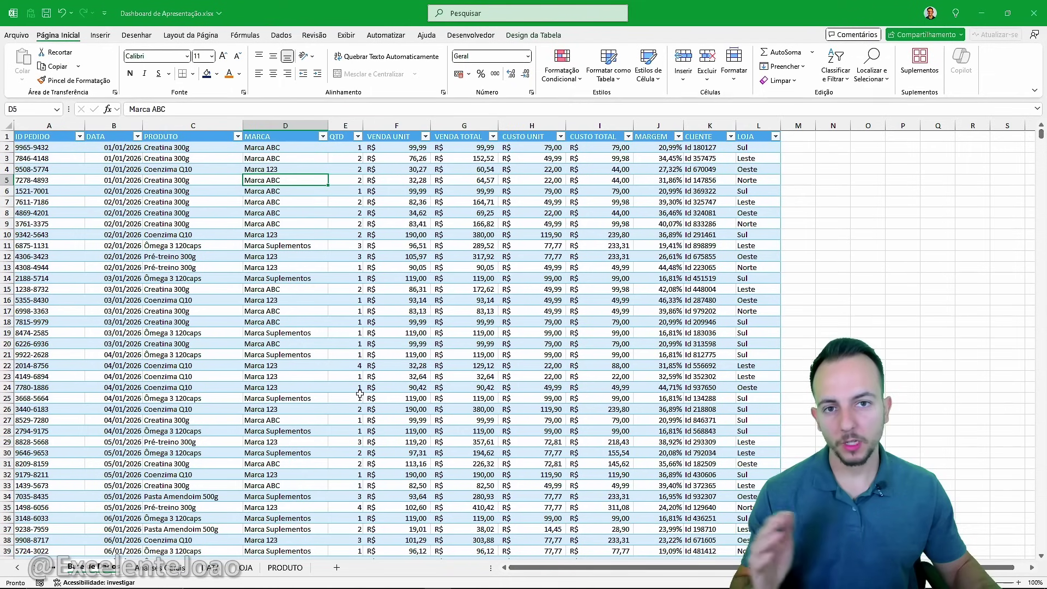
Look through the order rows of the Base de Dados sheet and its columns from ID PEDIDO to LOJA.
scroll(359, 394, down, 5)
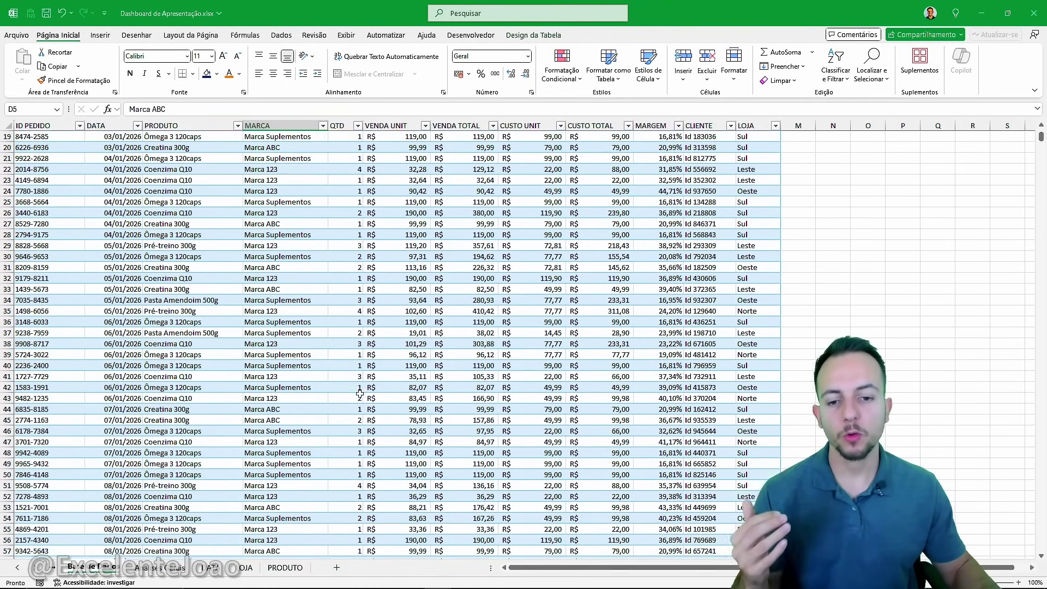
scroll(359, 393, up, 5)
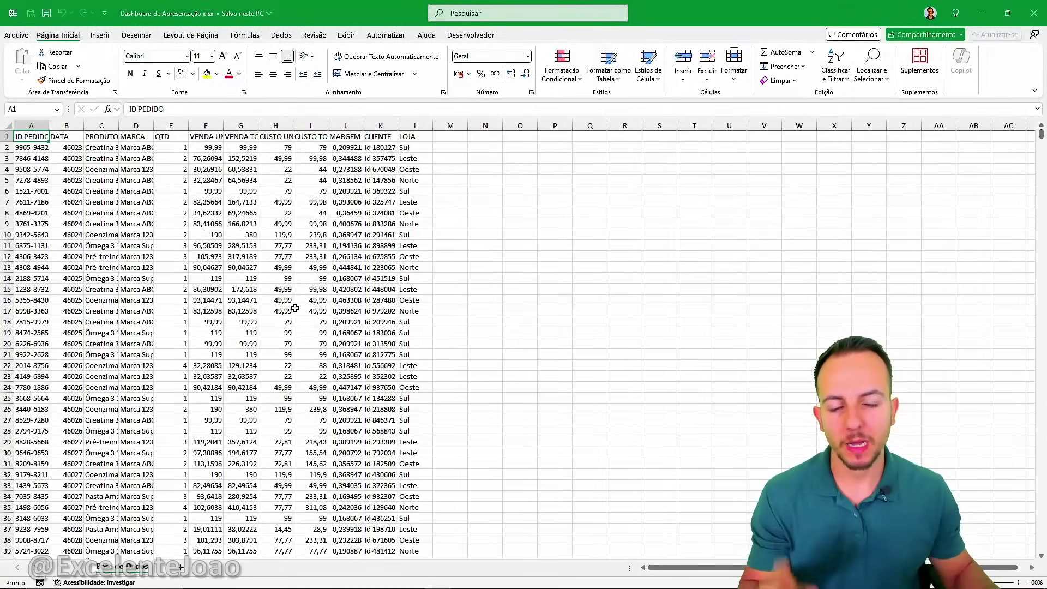
scroll(294, 308, down, 20)
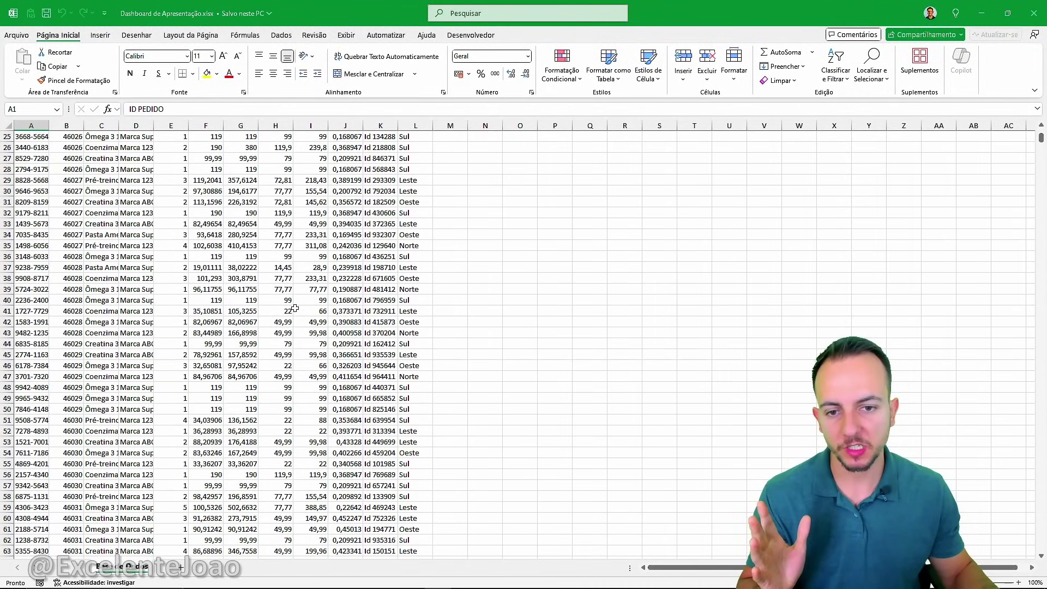
scroll(294, 308, down, 13)
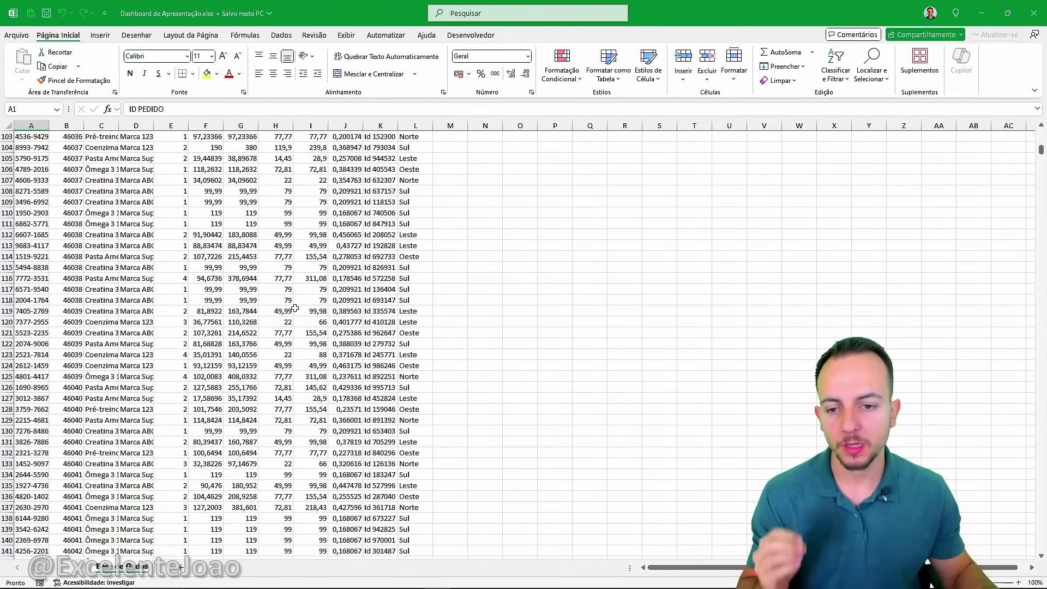
scroll(294, 309, up, 15)
scroll(295, 309, up, 19)
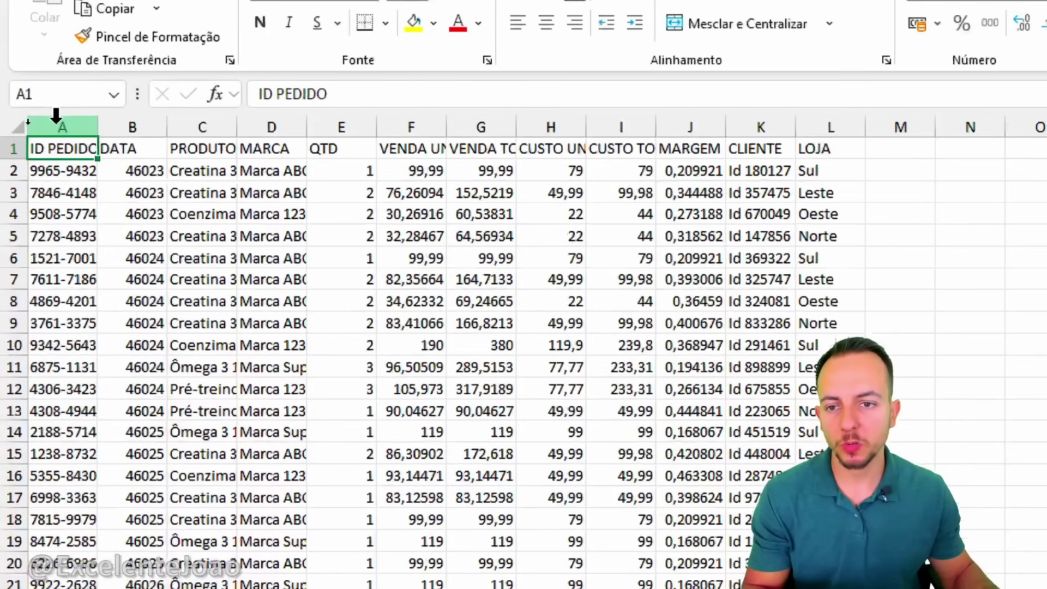
drag(29, 125, 409, 130)
click(34, 148)
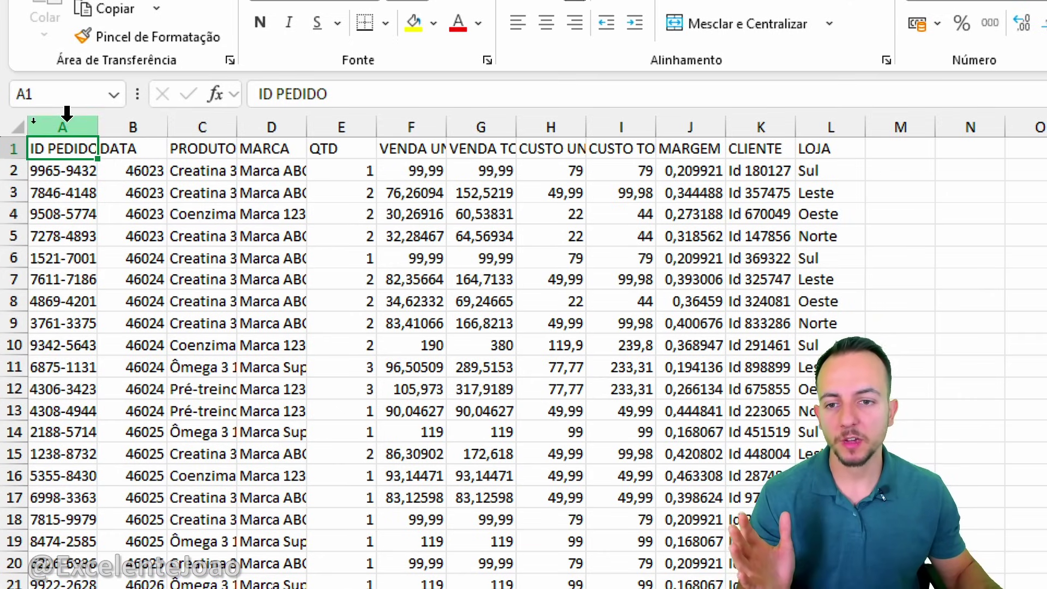
drag(64, 125, 828, 125)
click(582, 235)
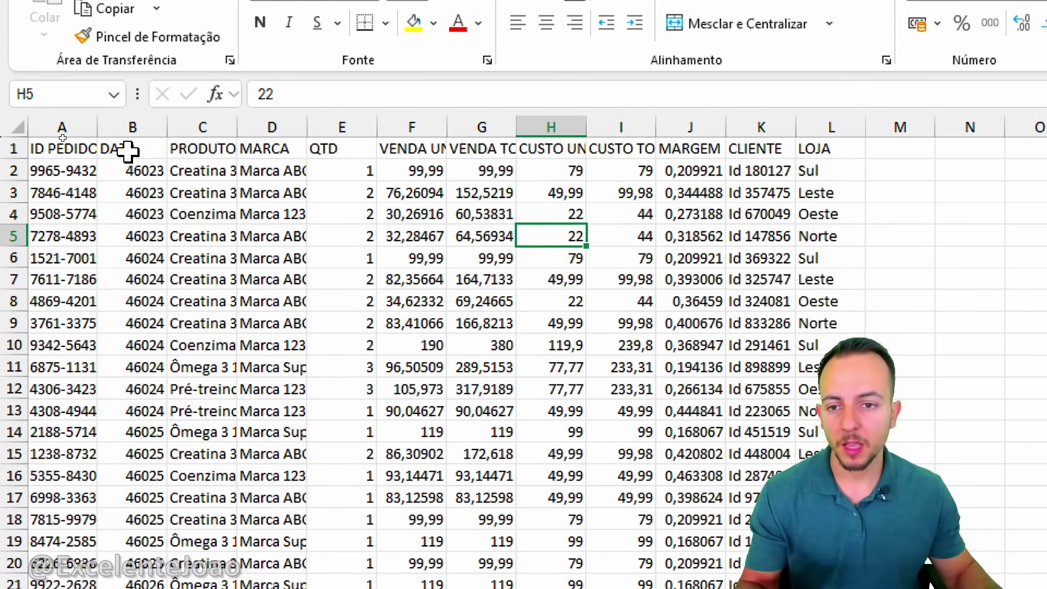
Widen the ID PEDIDO and DATA columns of the raw data.
click(80, 124)
key(ctrl+2)
mouse_move(68, 103)
mouse_down()
mouse_move(25, 117)
mouse_move(25, 97)
mouse_up()
key(e)
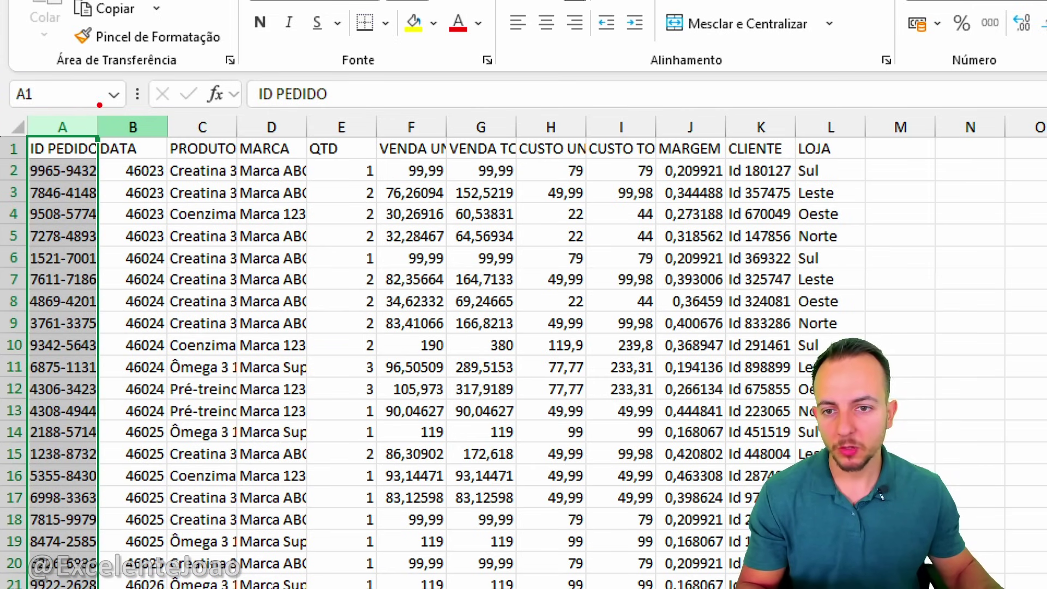
mouse_move(99, 104)
mouse_down()
mouse_move(126, 99)
mouse_move(84, 97)
mouse_up()
drag(210, 97, 133, 97)
key(Escape)
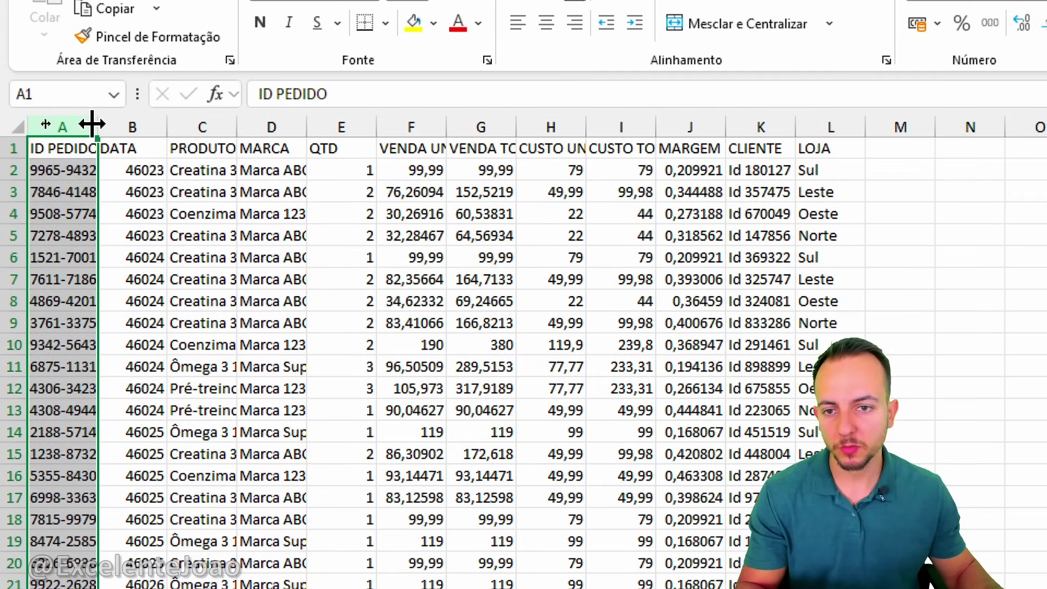
drag(92, 124, 167, 116)
click(221, 121)
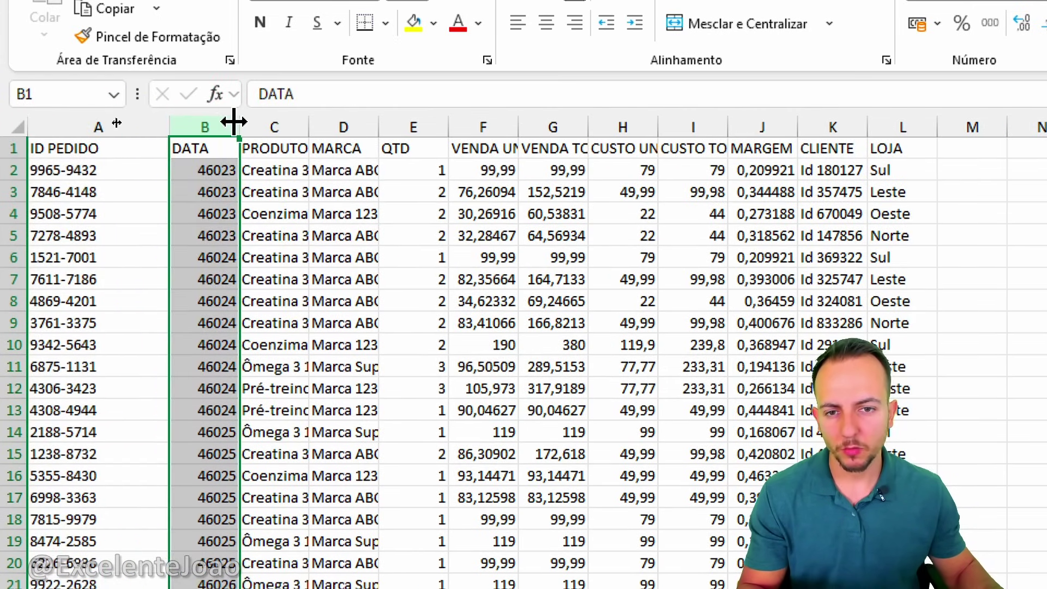
drag(234, 121, 285, 120)
Apply the Data Abreviada number format to the whole DATA column.
key(ctrl+2)
drag(238, 154, 292, 151)
drag(295, 203, 345, 244)
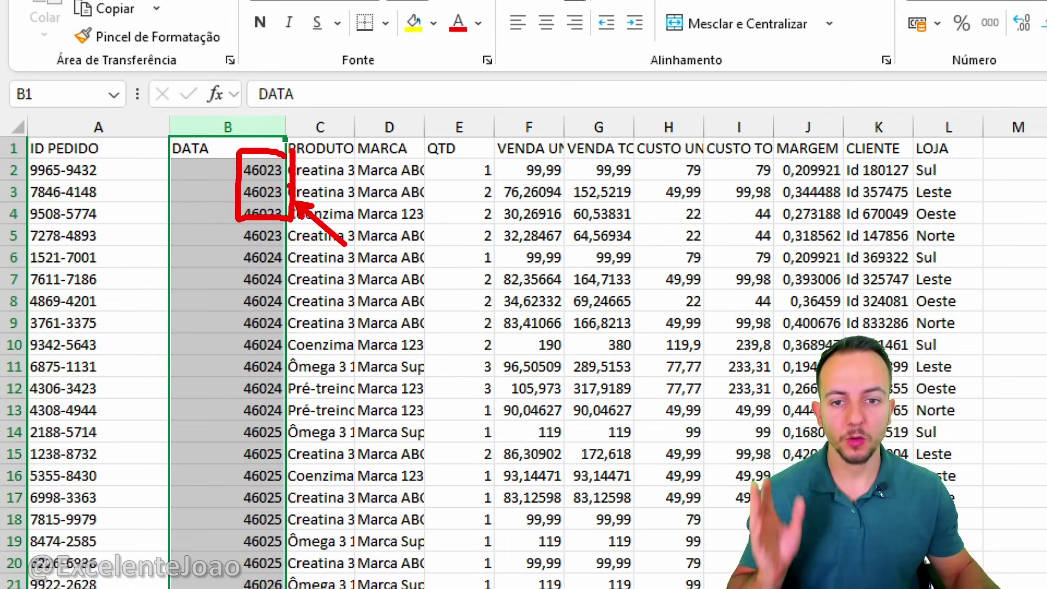
drag(235, 104, 206, 154)
key(Escape)
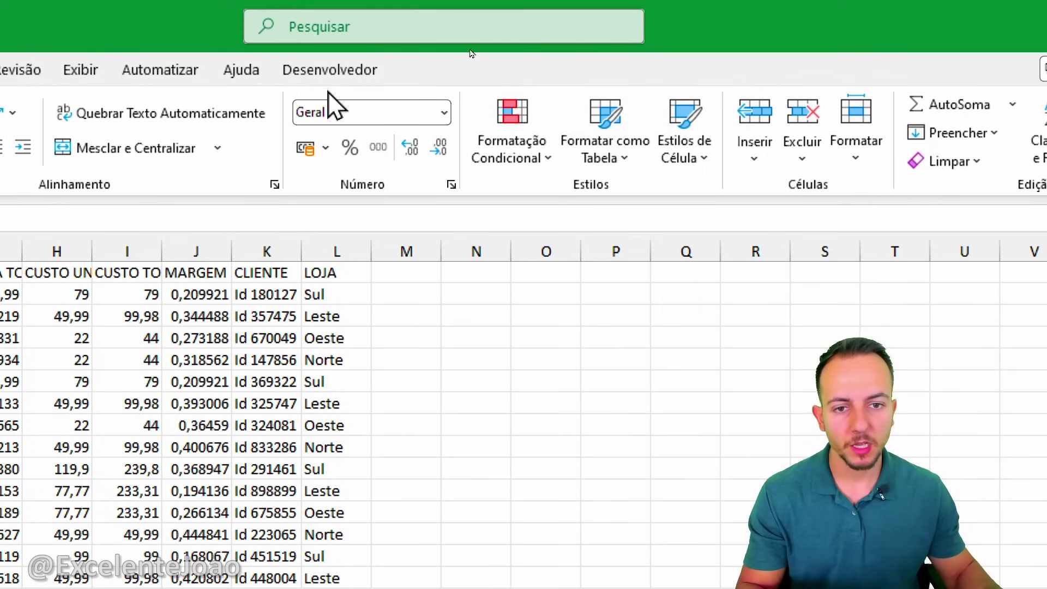
key(ctrl+2)
mouse_move(301, 87)
mouse_down()
mouse_move(234, 111)
mouse_move(384, 109)
mouse_up()
key(Escape)
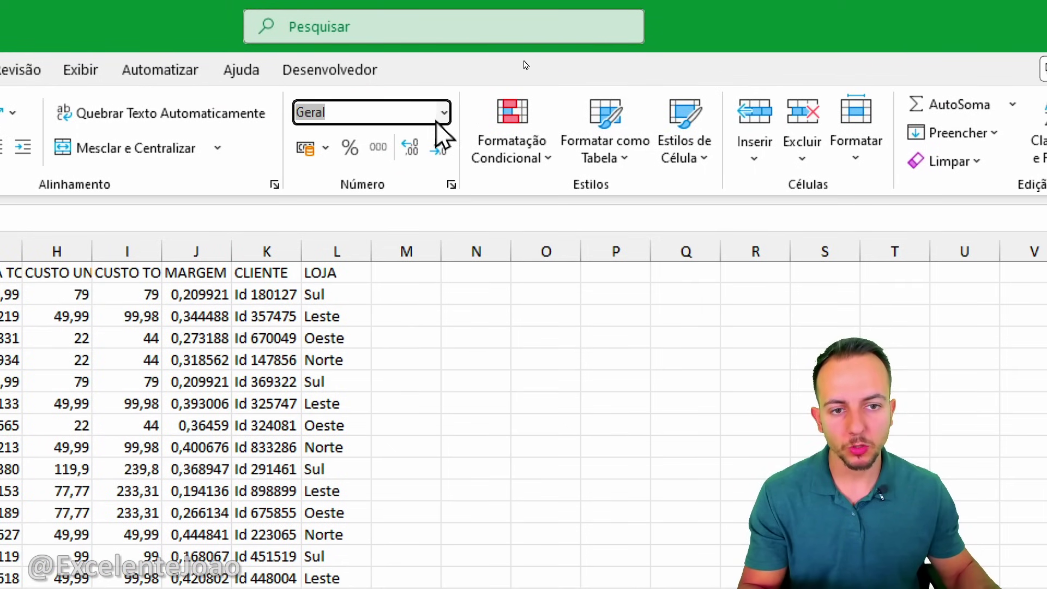
click(444, 113)
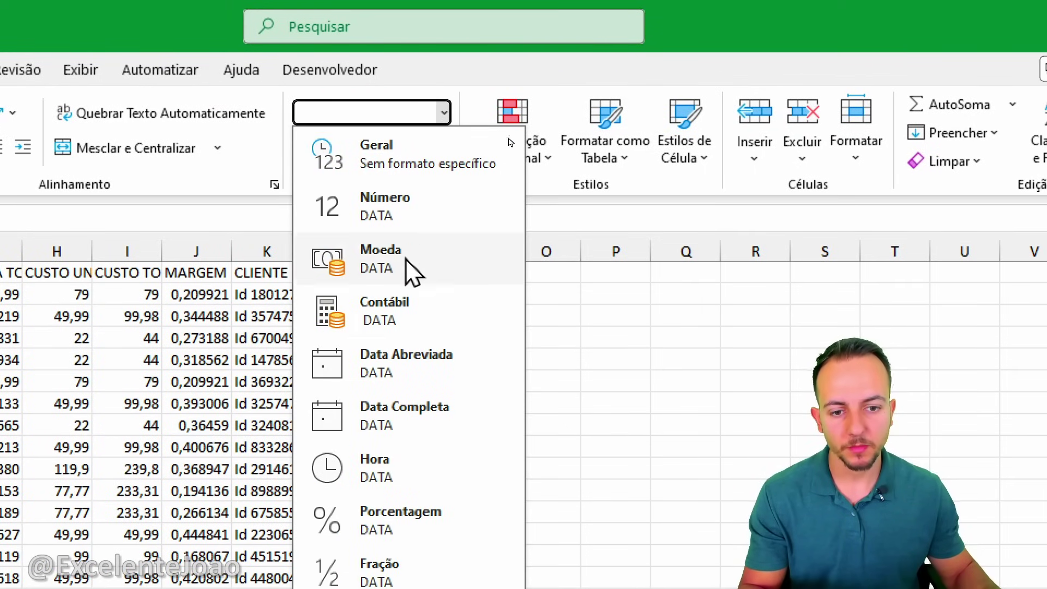
click(430, 376)
click(106, 368)
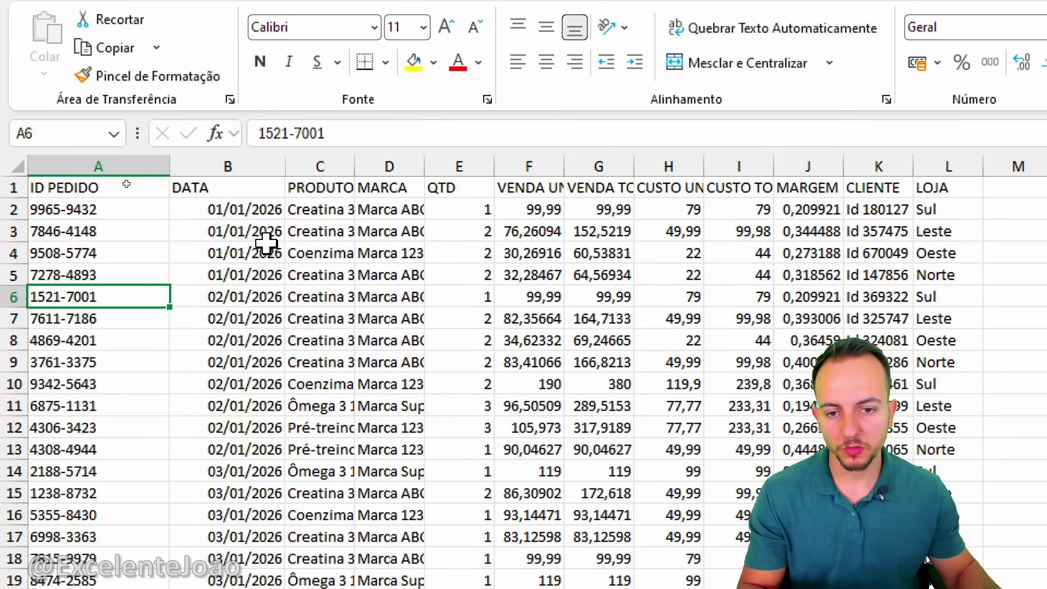
Widen the PRODUTO and MARCA columns so that their full texts fit.
click(343, 165)
drag(355, 166, 486, 168)
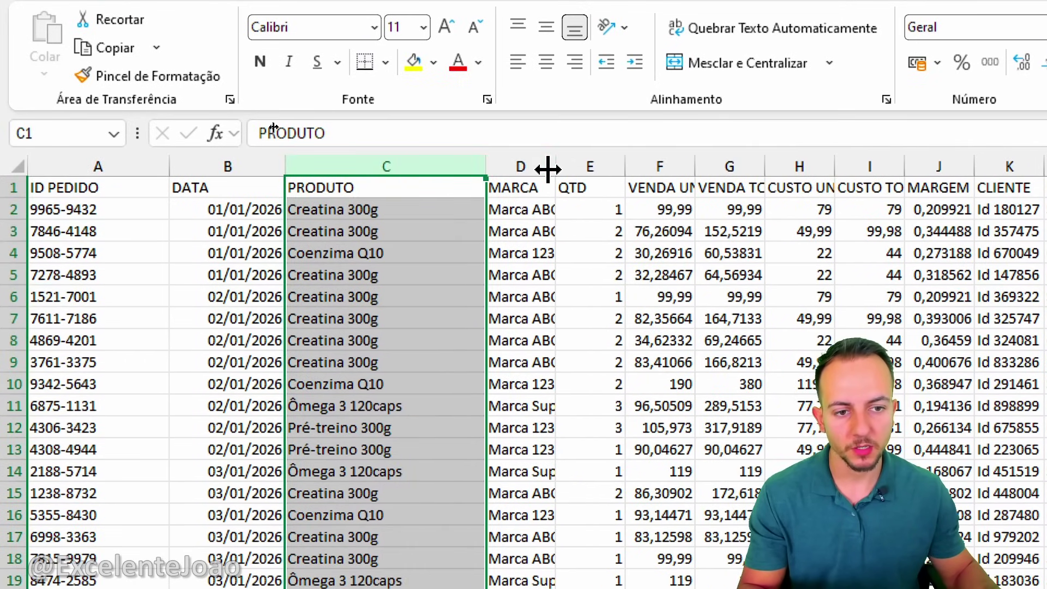
drag(551, 169, 654, 168)
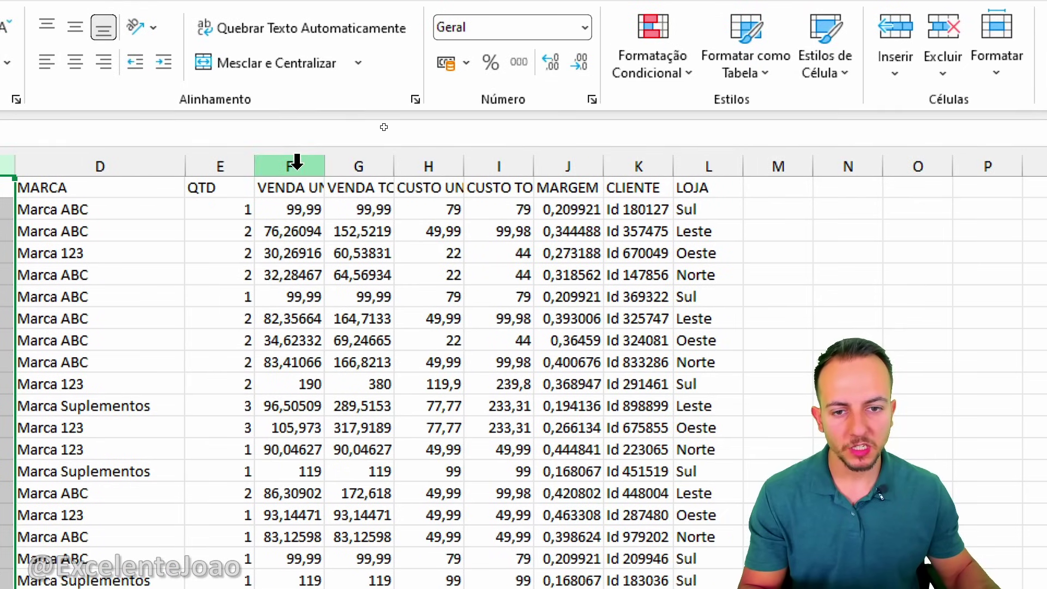
Apply the Contábil format in R$ to the four columns from VENDA UNIT to CUSTO TOTAL and widen them together to fit their headers.
drag(292, 162, 499, 164)
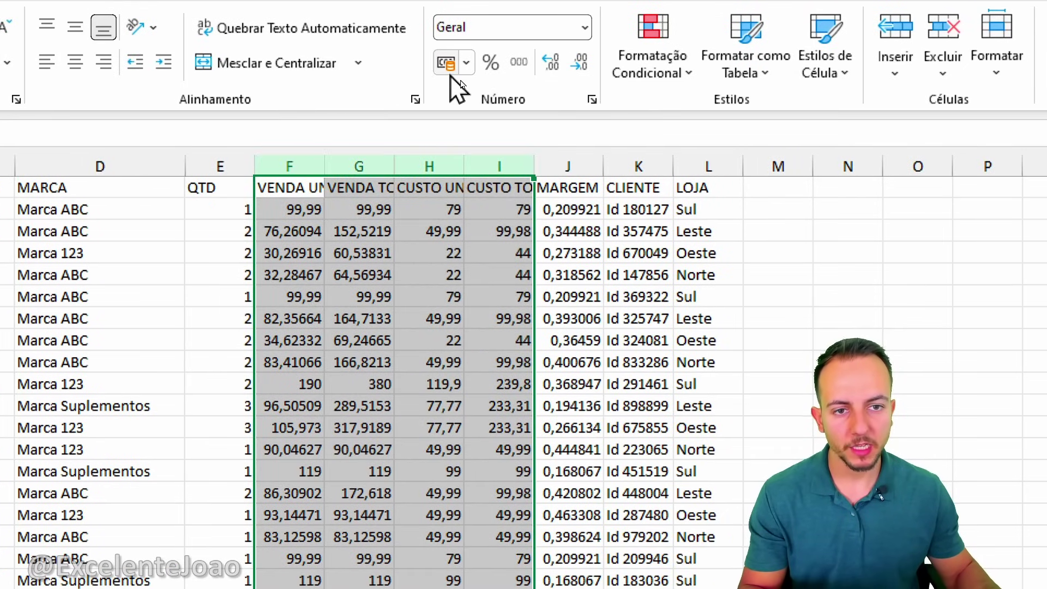
key(ctrl+2)
mouse_move(457, 35)
mouse_down()
mouse_move(410, 56)
mouse_move(418, 43)
mouse_up()
drag(450, 104, 474, 152)
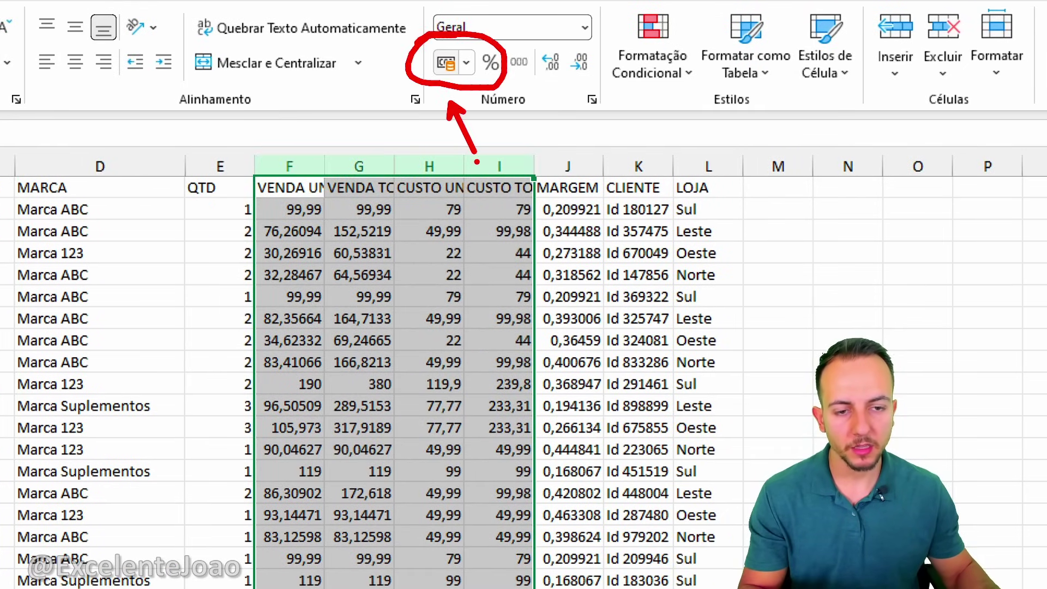
key(Escape)
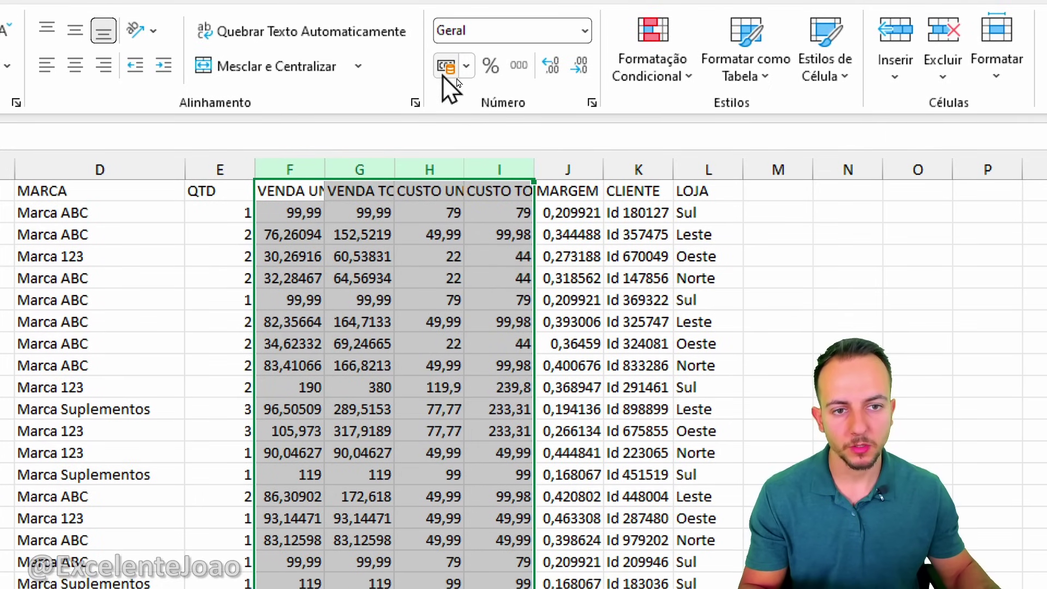
click(444, 71)
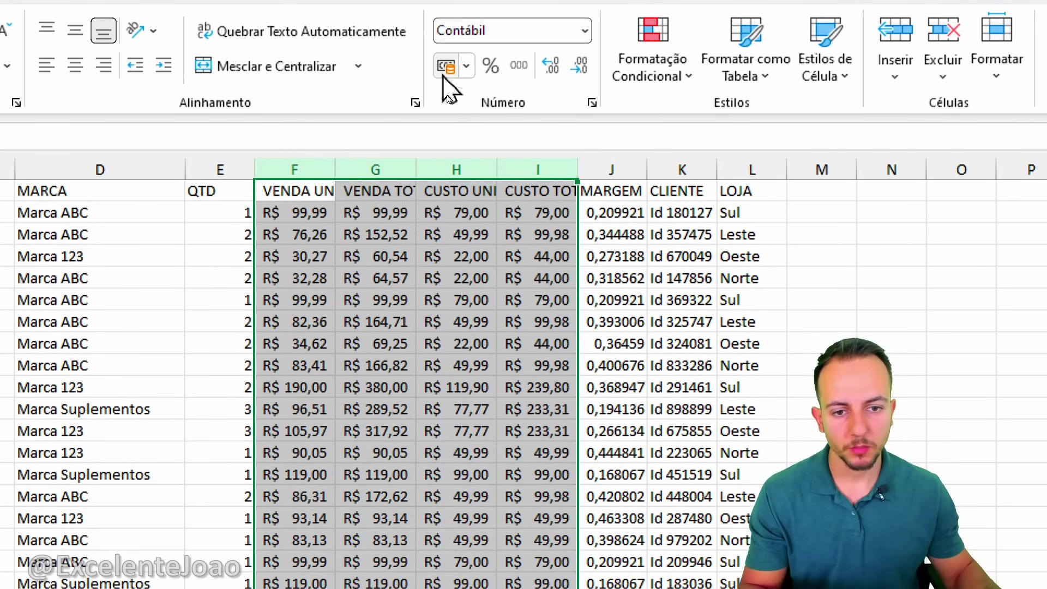
click(358, 171)
drag(340, 171, 552, 168)
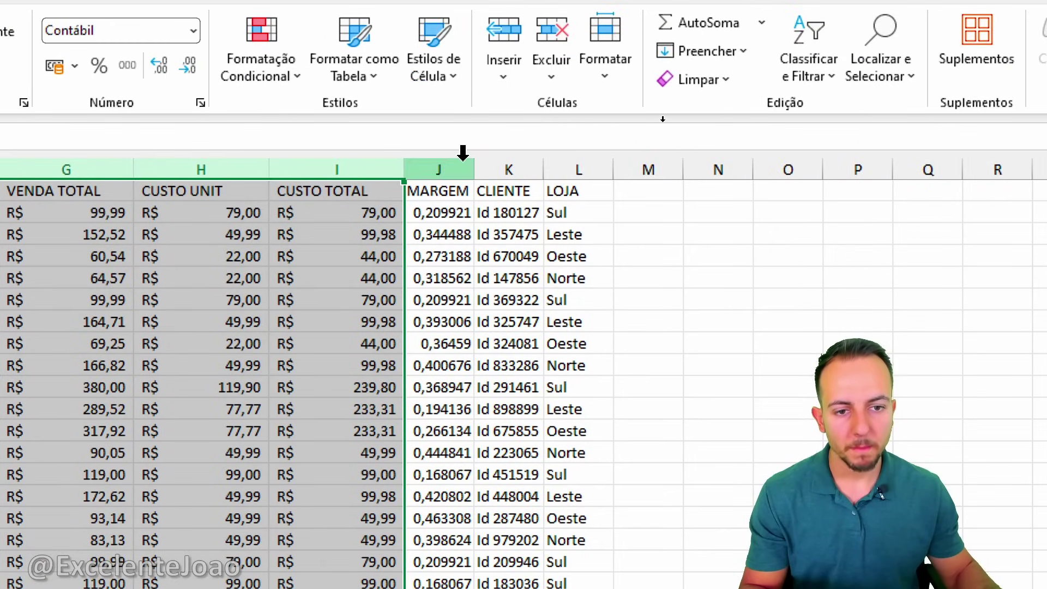
Widen the MARGEM column and format it as a percentage with two decimal places.
click(853, 167)
double_click(864, 168)
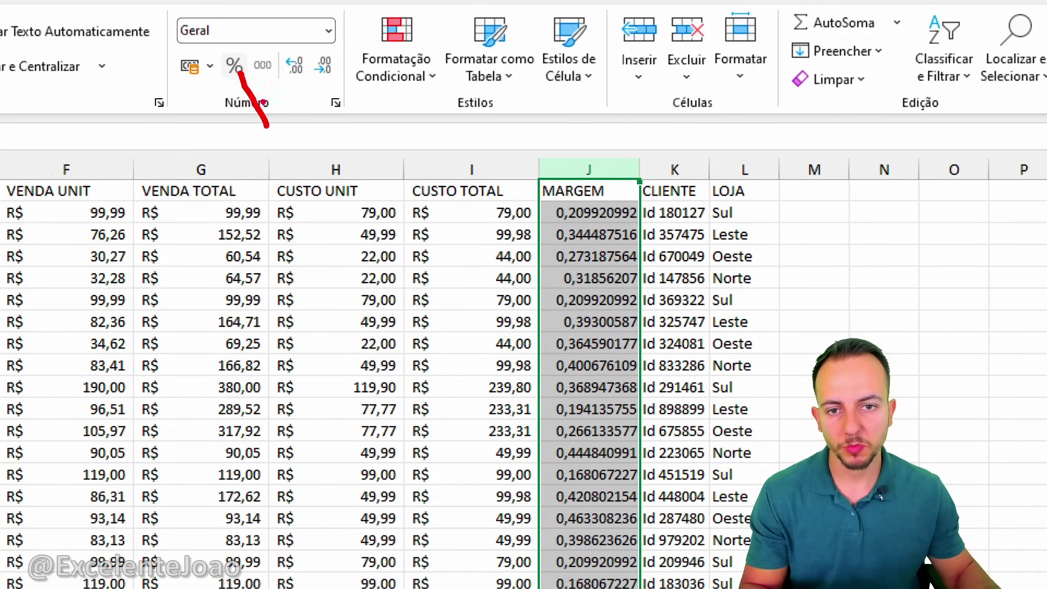
click(235, 68)
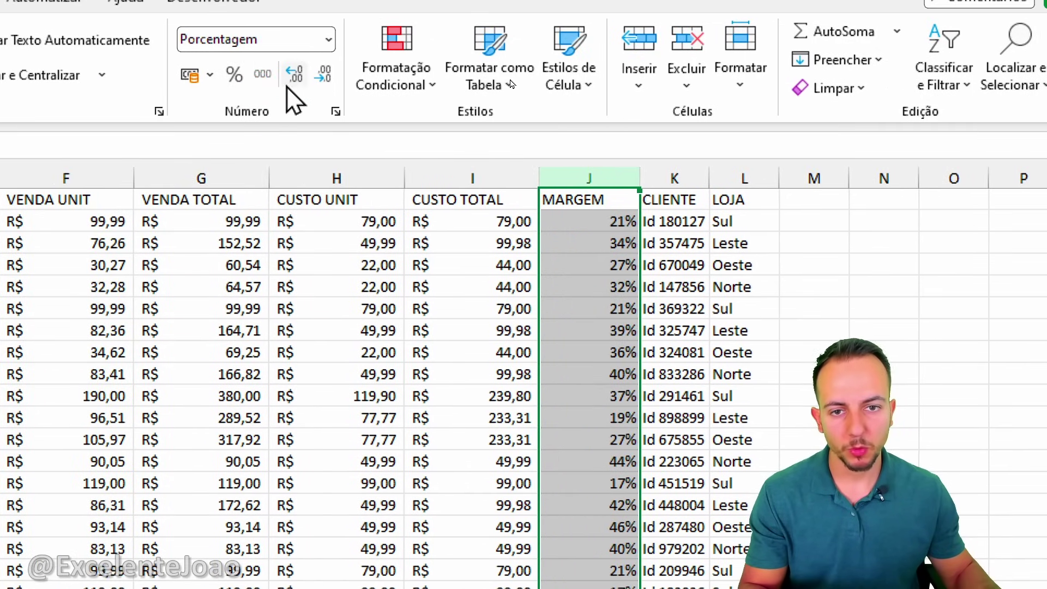
key(ctrl+2)
mouse_move(296, 56)
mouse_down()
mouse_move(288, 104)
mouse_move(274, 58)
mouse_up()
key(Escape)
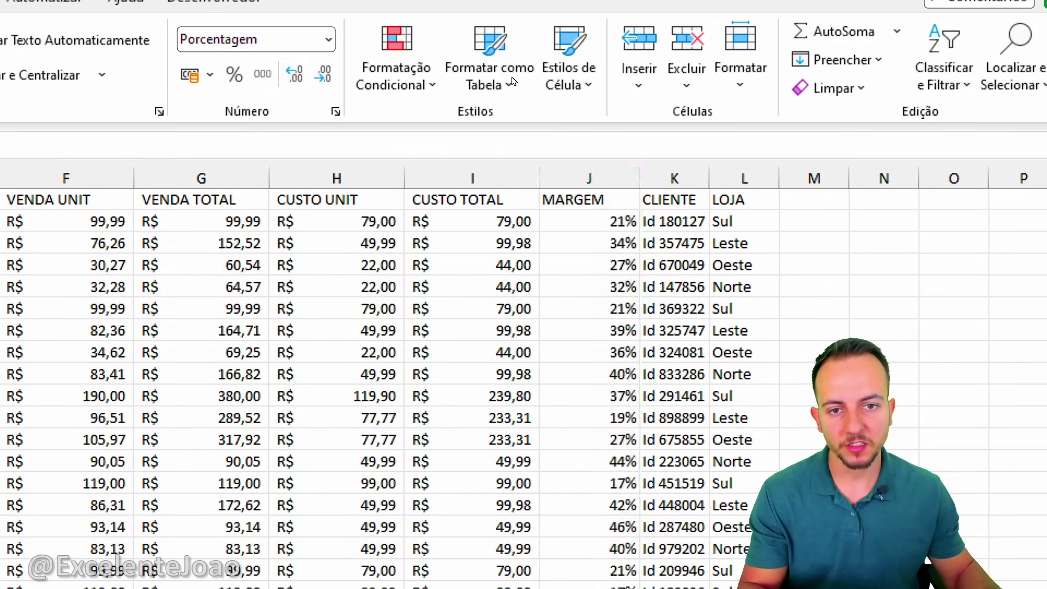
click(295, 76)
click(295, 76)
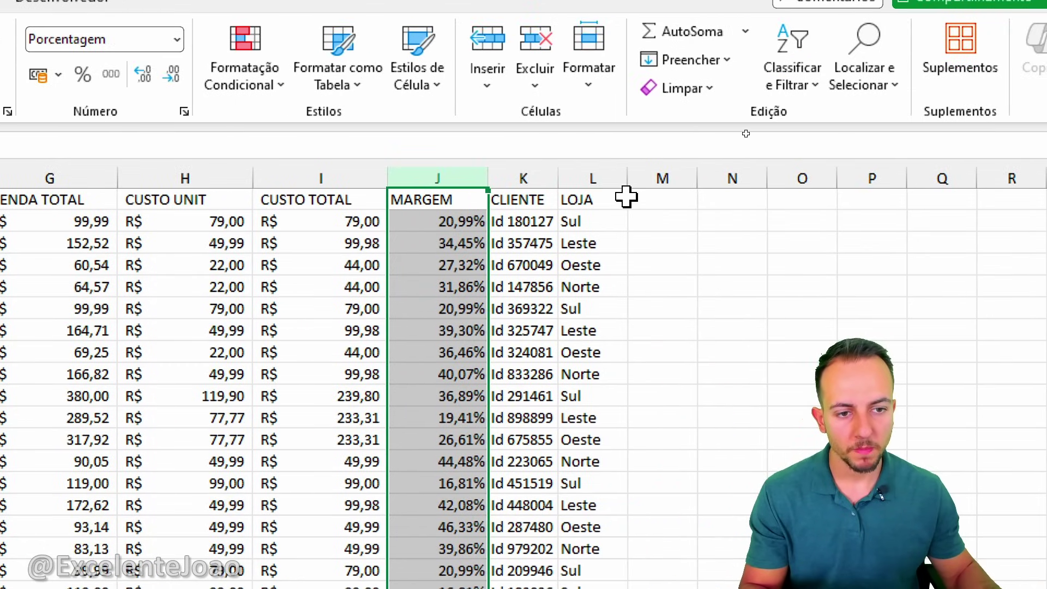
Widen the CLIENTE and LOJA columns and save the workbook.
drag(710, 178, 745, 178)
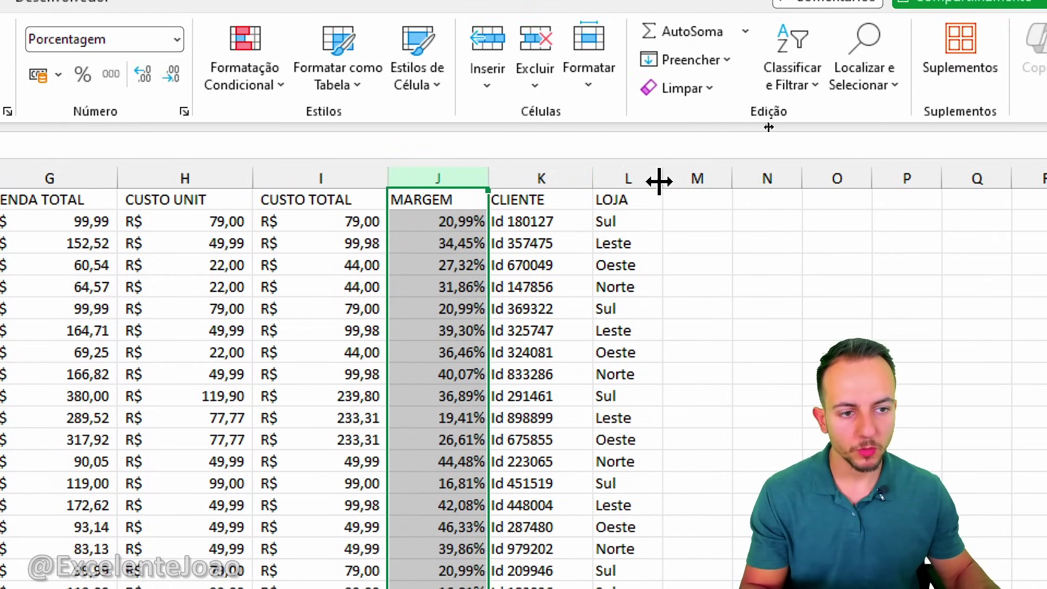
drag(662, 179, 682, 180)
click(662, 204)
click(623, 250)
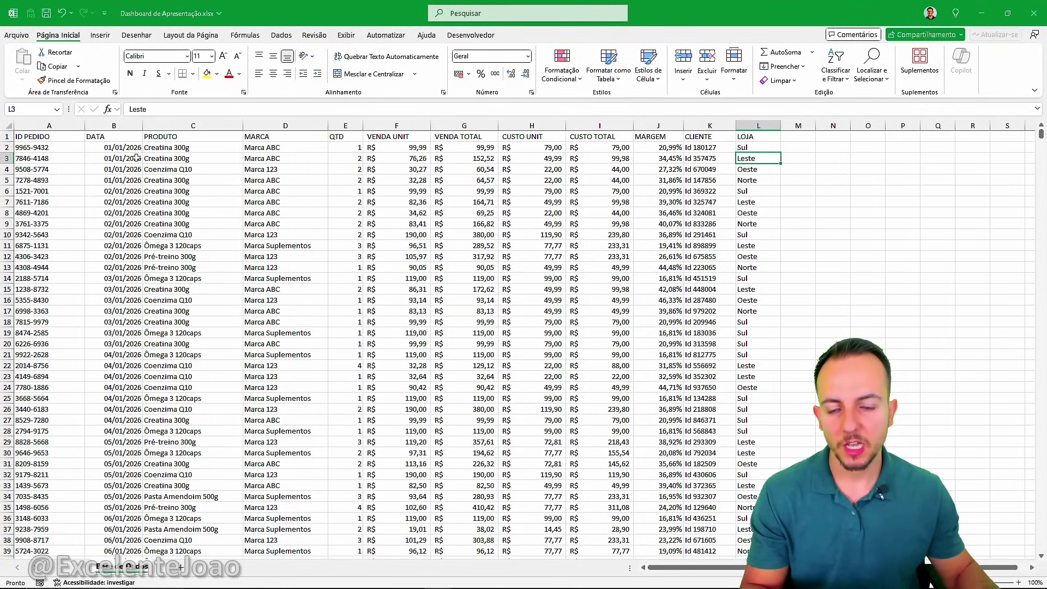
click(68, 134)
key(ctrl+s)
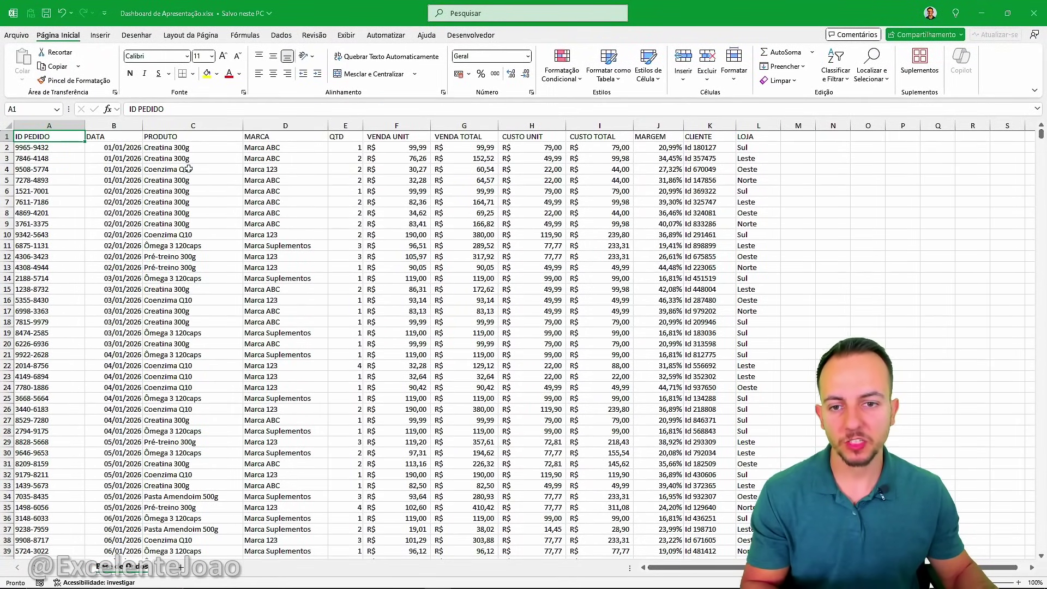
Convert the data range A1:L2740 into a table that uses the first row as headers.
scroll(182, 187, down, 2)
scroll(182, 187, up, 2)
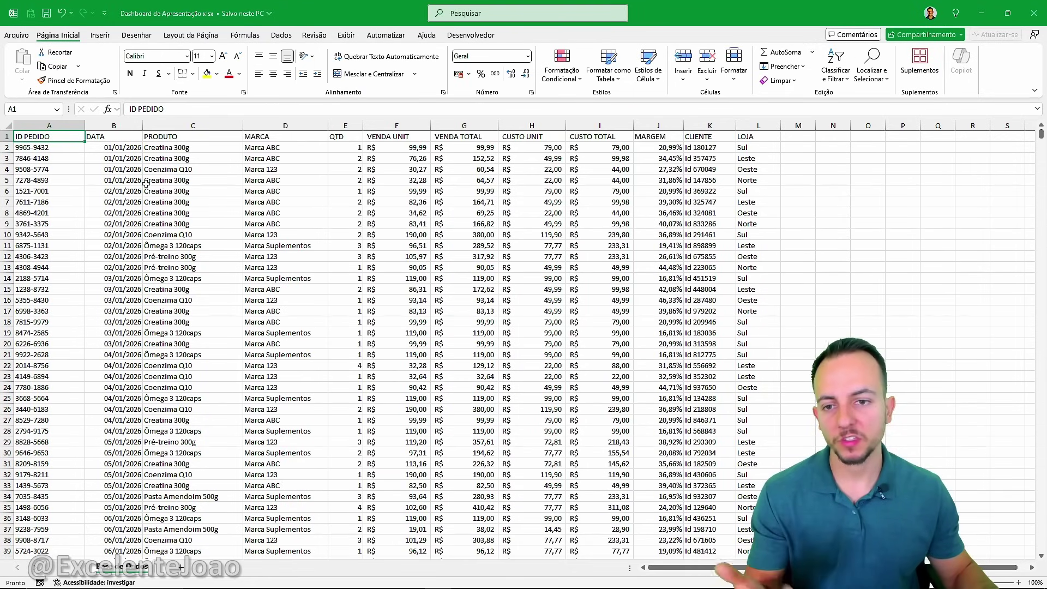
click(280, 245)
click(190, 301)
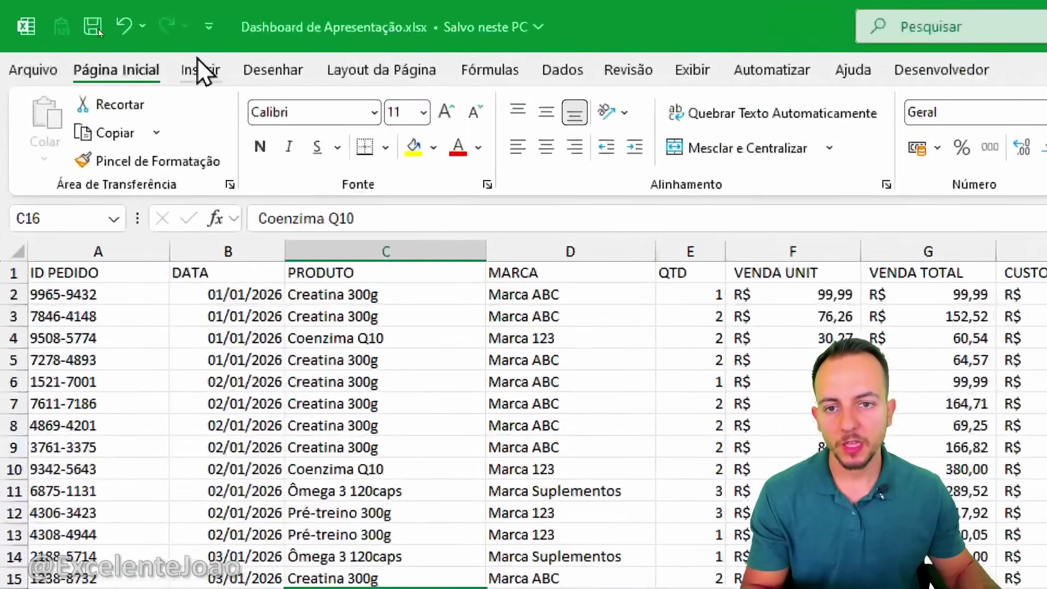
click(200, 69)
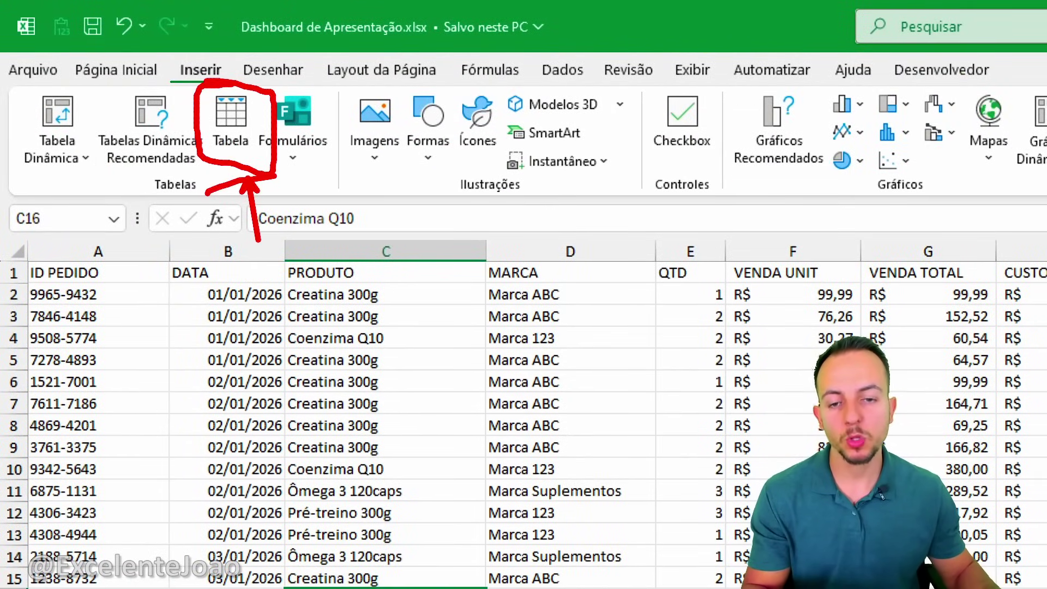
click(236, 139)
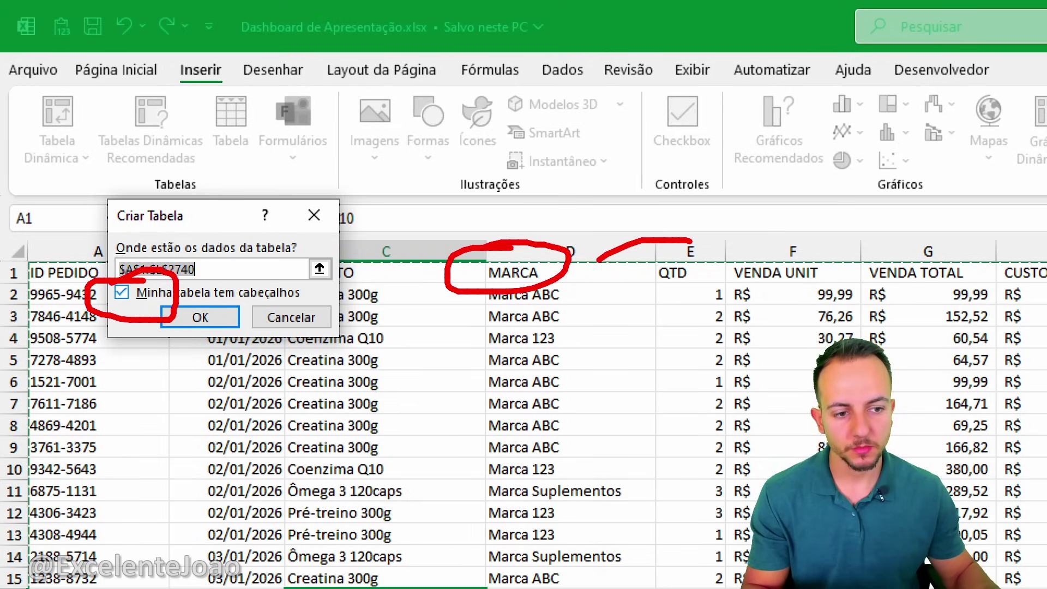
click(203, 320)
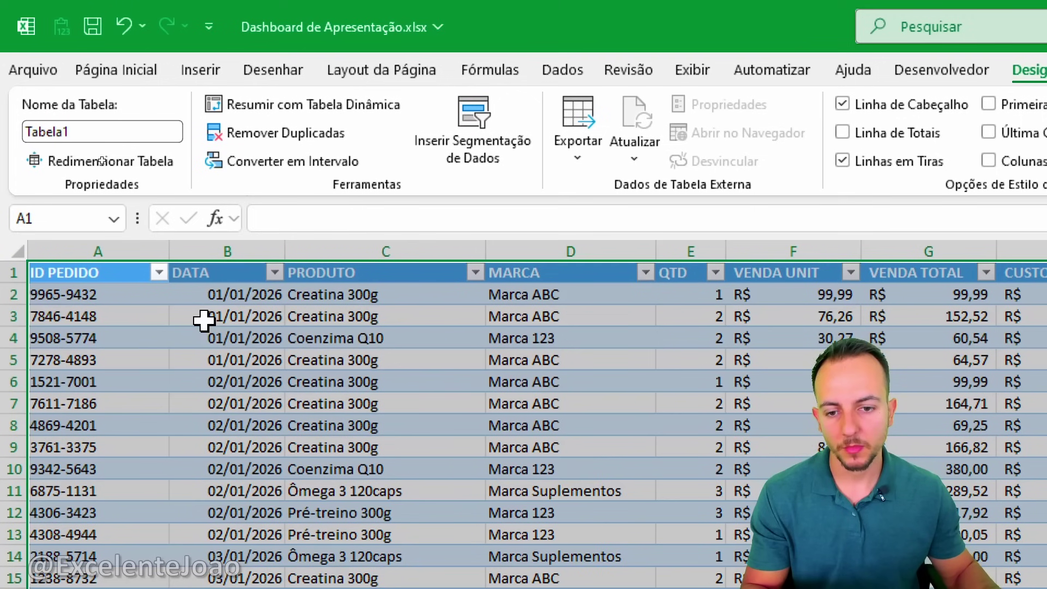
Test the table's automatic expansion by entering 123123 in cells A2741 to A2752, directly below its last row.
click(211, 358)
scroll(283, 412, down, 5)
scroll(282, 412, up, 2)
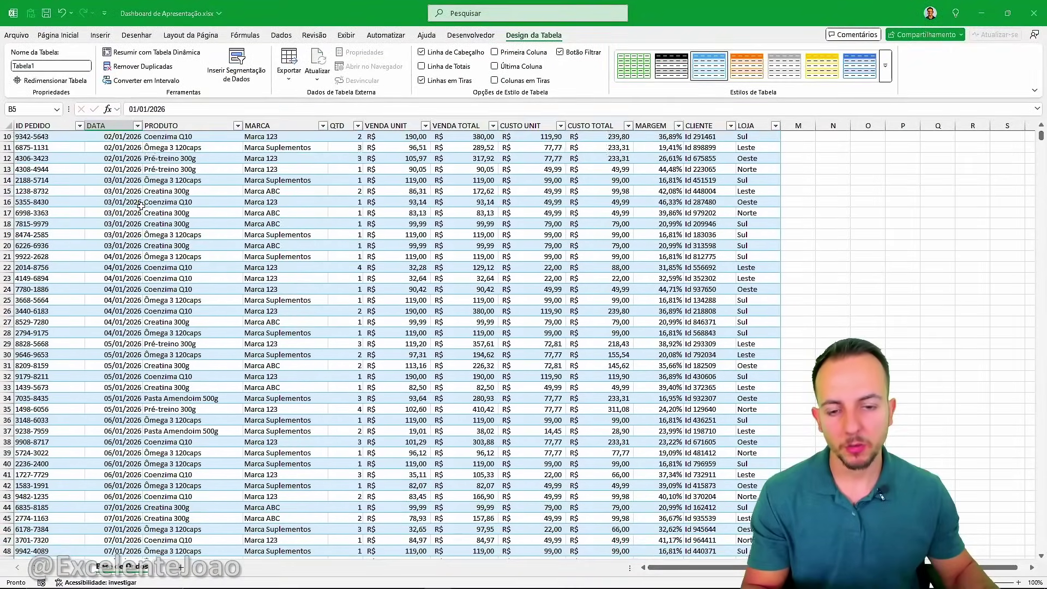
scroll(141, 205, up, 3)
click(60, 168)
key(ctrl+Down)
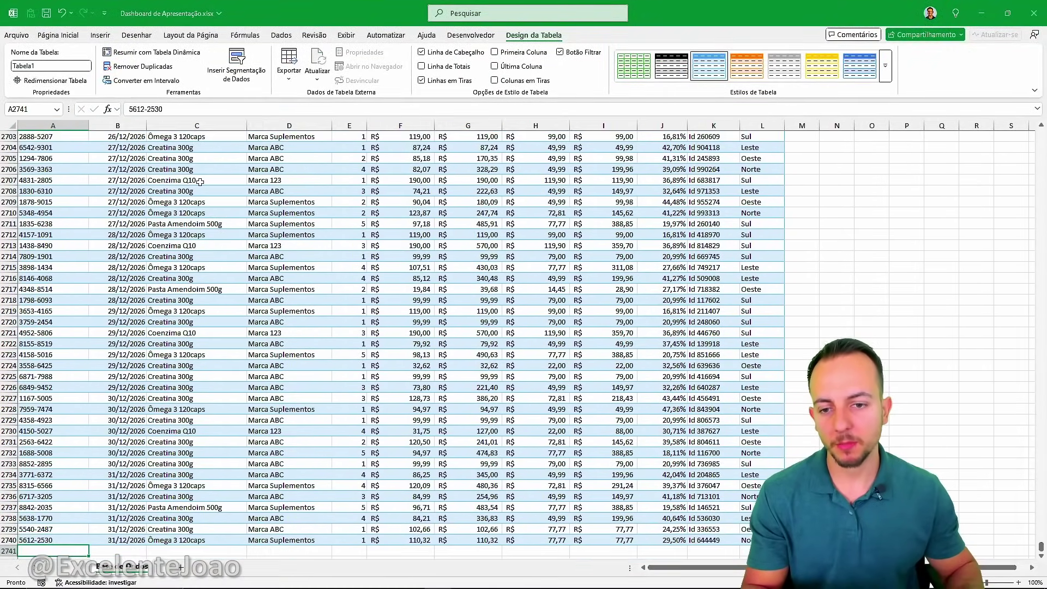
key(Down)
scroll(27, 192, down, 7)
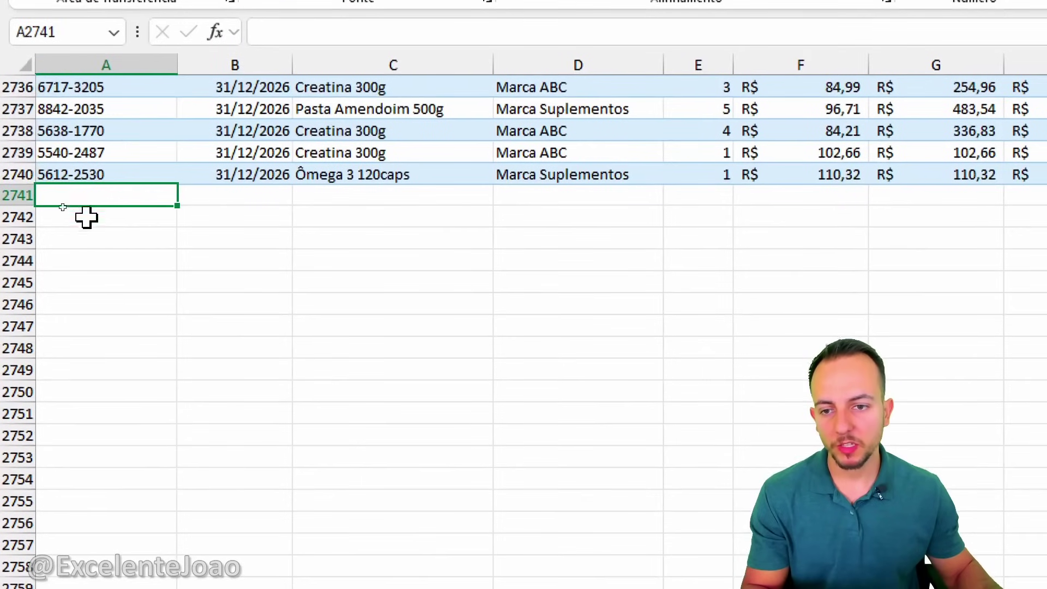
text(123123)
key(ctrl+v)
key(Down)
key(ctrl+v)
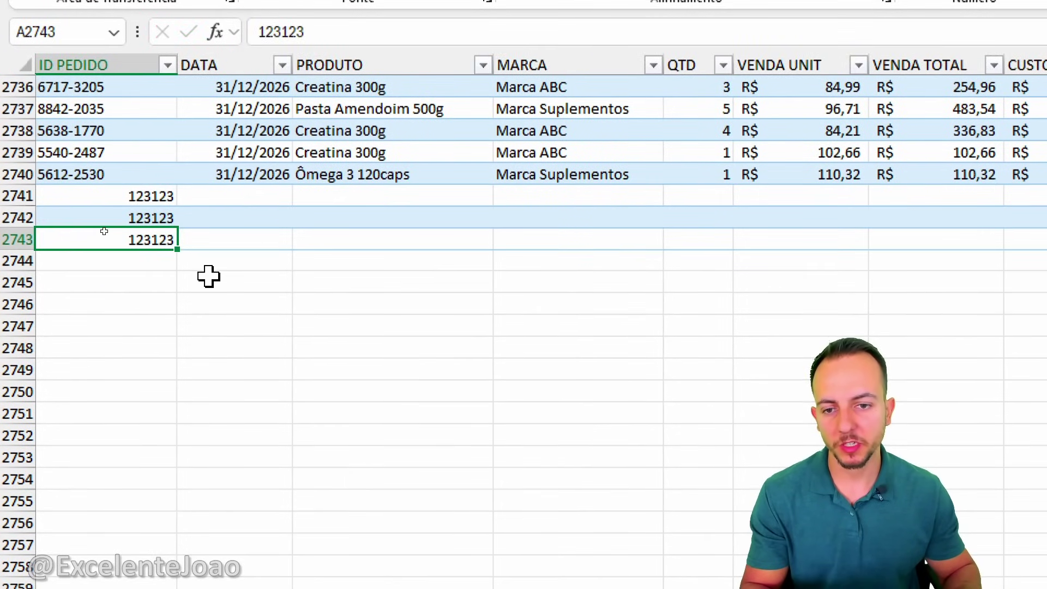
key(Down)
text(123123)
key(Down)
key(ctrl+v)
key(Down)
key(ctrl+v)
key(Down)
text(123123)
key(Down)
key(ctrl+v)
key(Down)
key(ctrl+v)
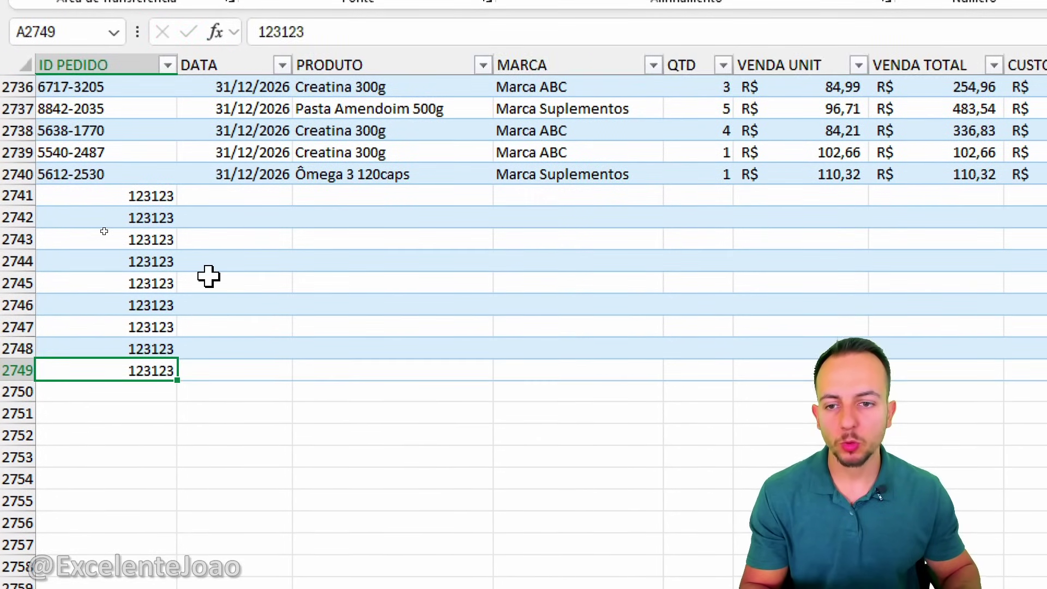
key(Down)
text(123123)
key(Down)
text(123123)
key(Down)
text(123123)
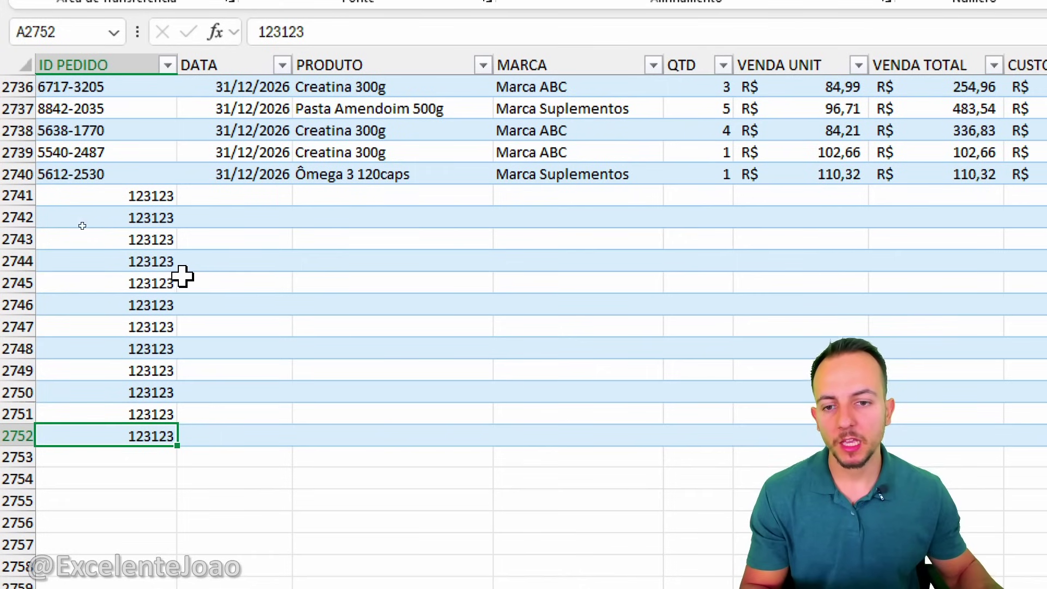
Delete the test rows 2741 to 2752 from the end of the table.
drag(11, 196, 214, 423)
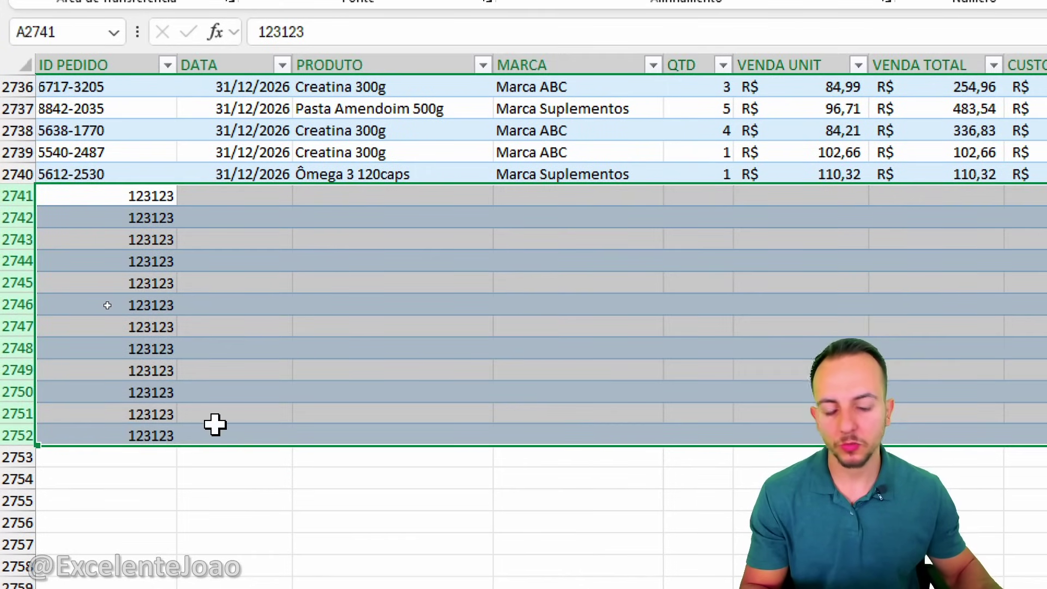
key(ctrl+minus)
click(282, 273)
drag(138, 204, 107, 429)
click(255, 388)
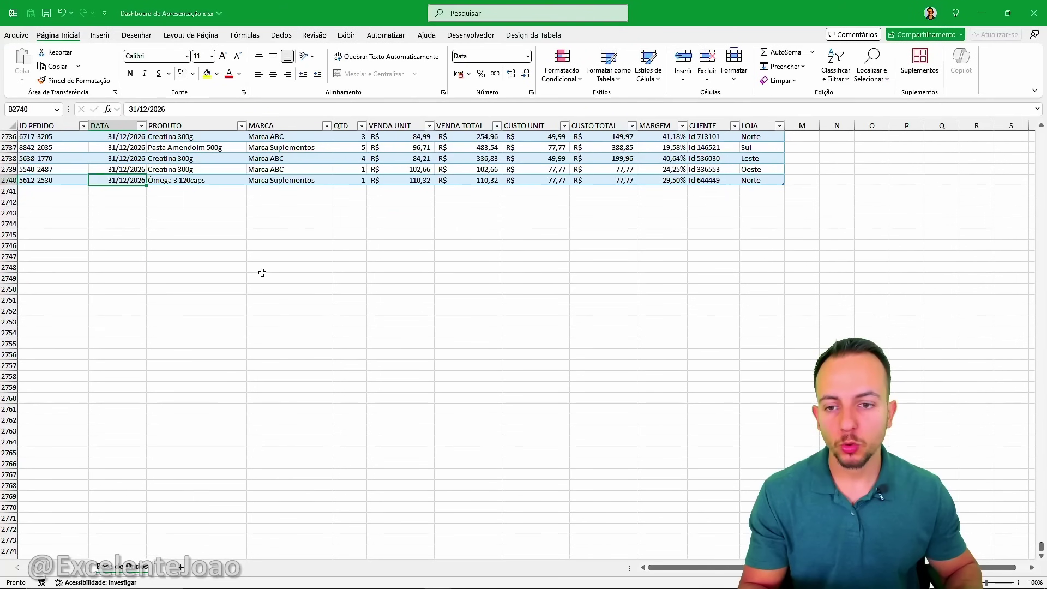
Return to the ID PEDIDO header in A1 and save the workbook.
key(ctrl+Home)
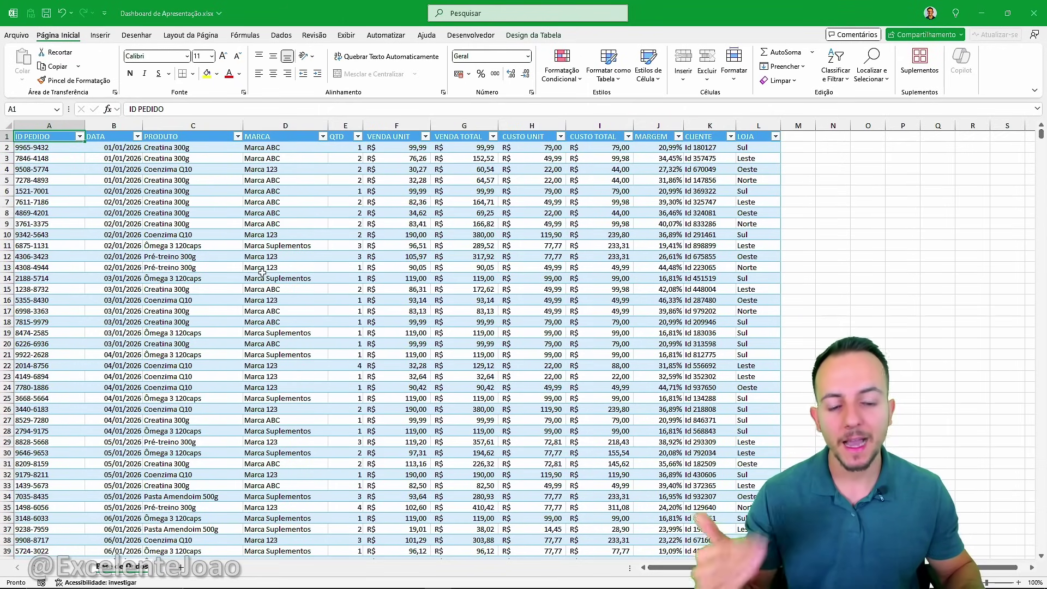
drag(49, 125, 285, 126)
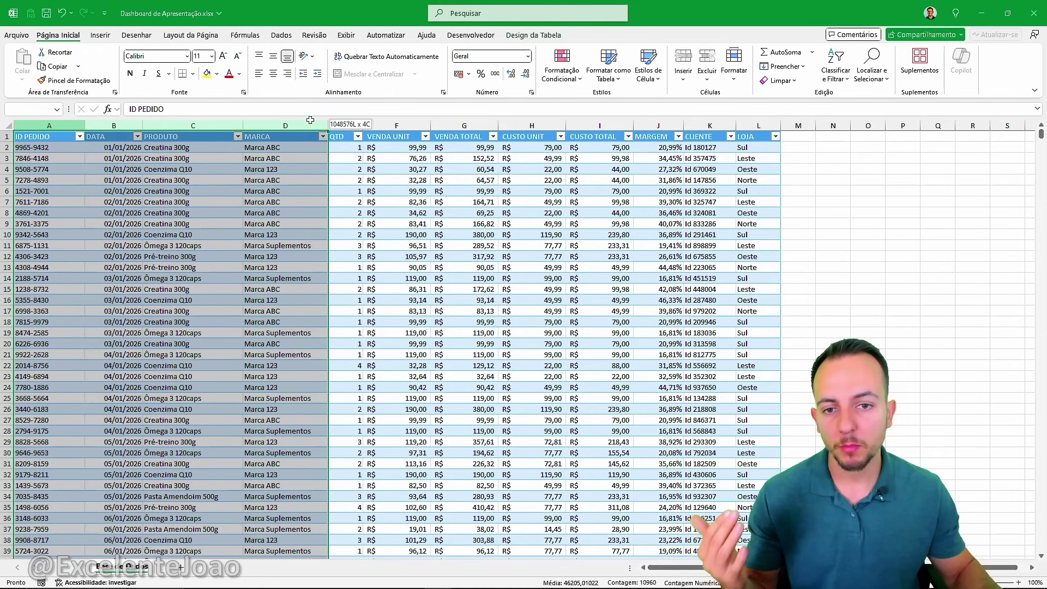
click(249, 210)
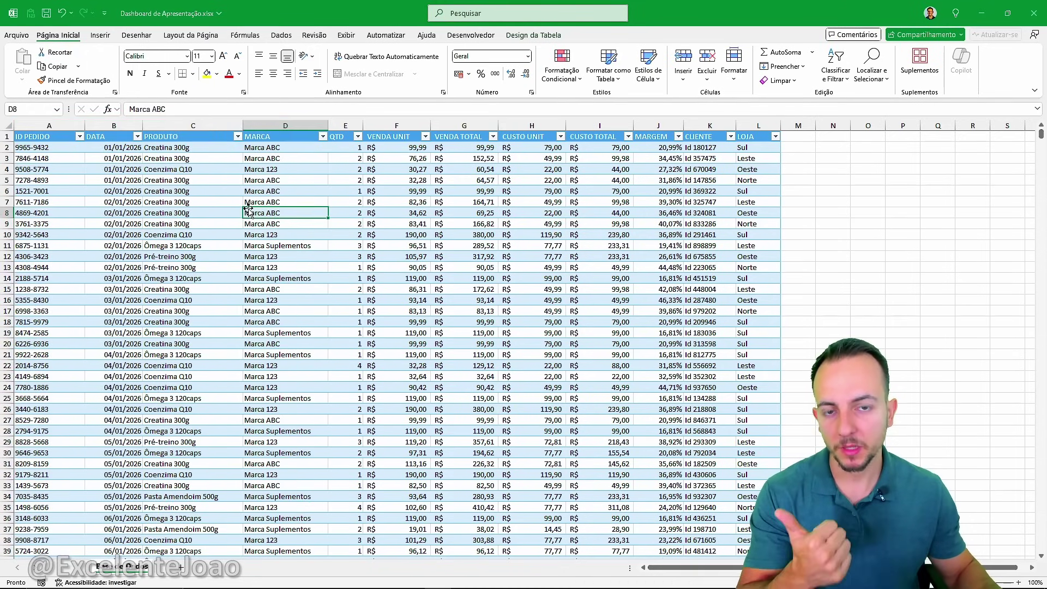
click(61, 138)
key(ctrl+s)
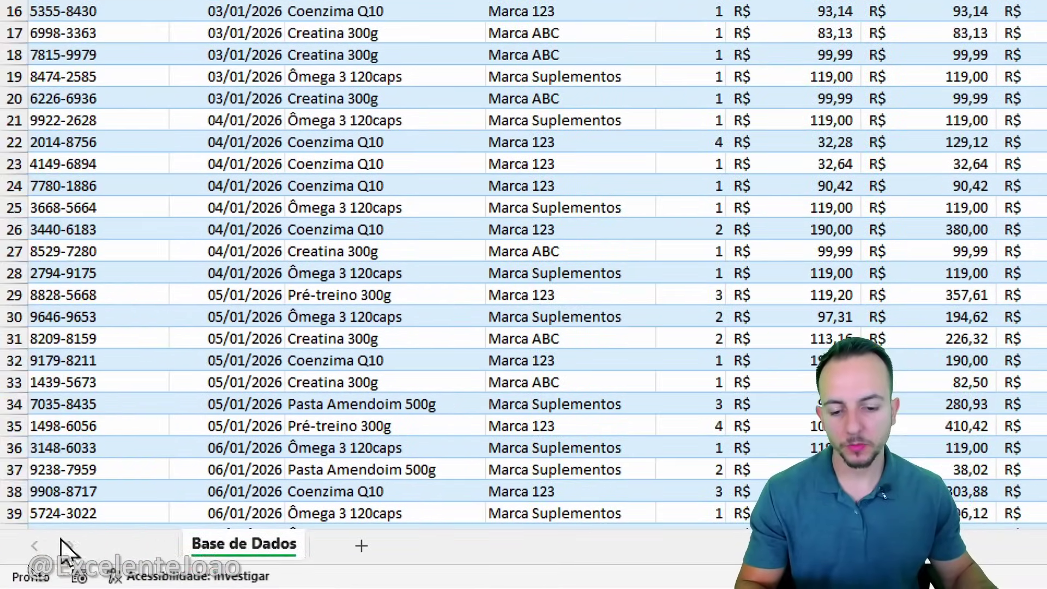
Add a new sheet after Base de Dados and name it Analises Gerais.
click(216, 545)
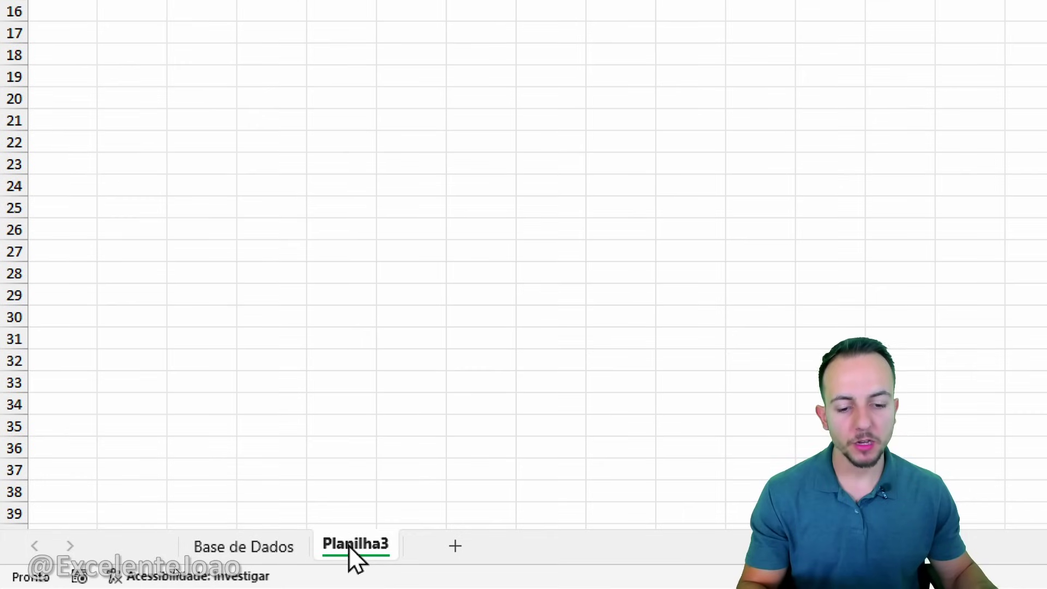
right_click(349, 545)
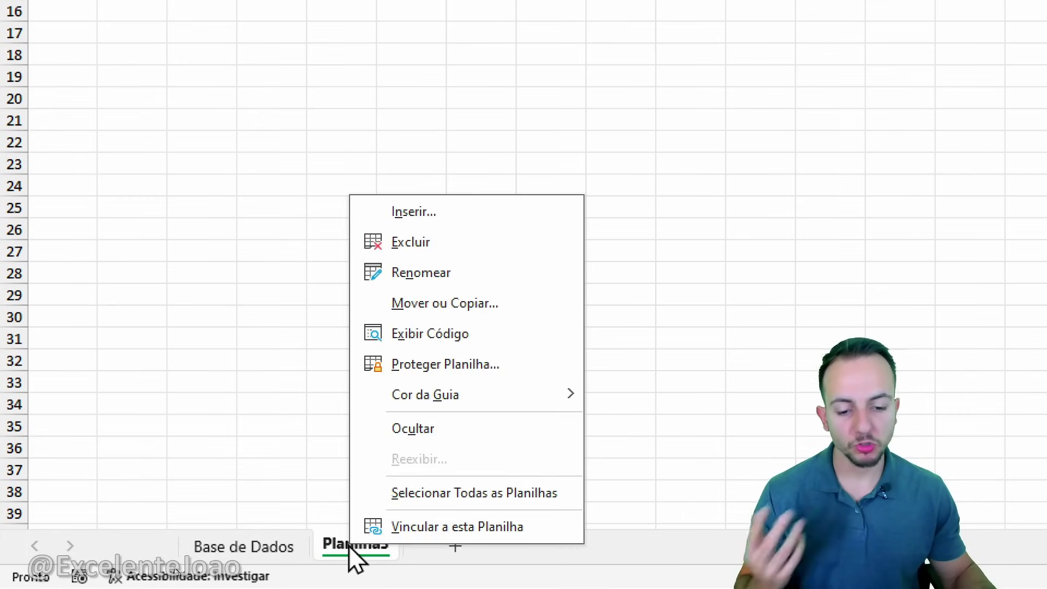
click(479, 303)
text(Analise)
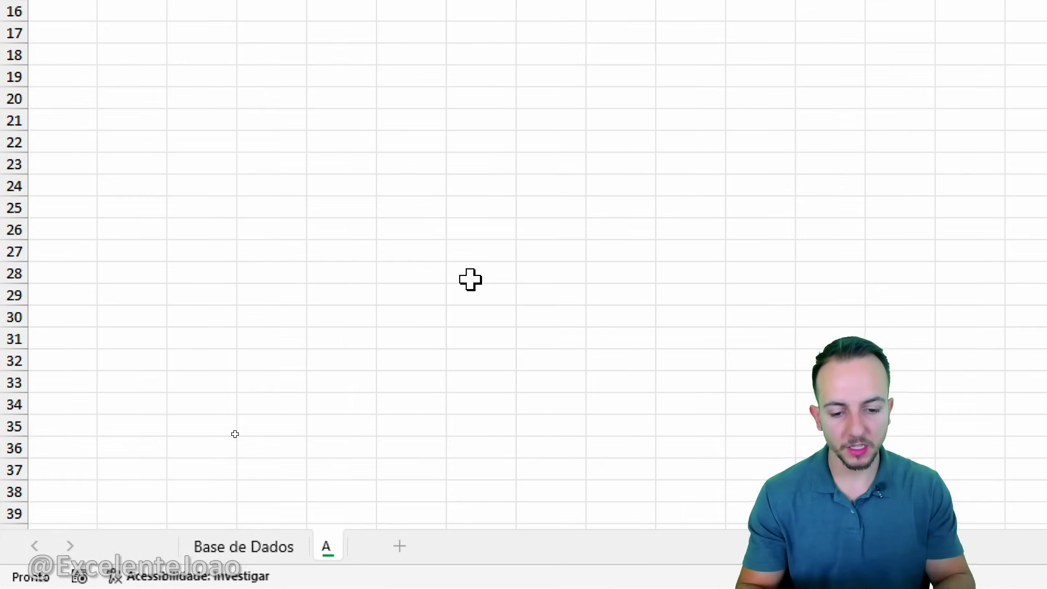
key(Return)
text(s Gerais)
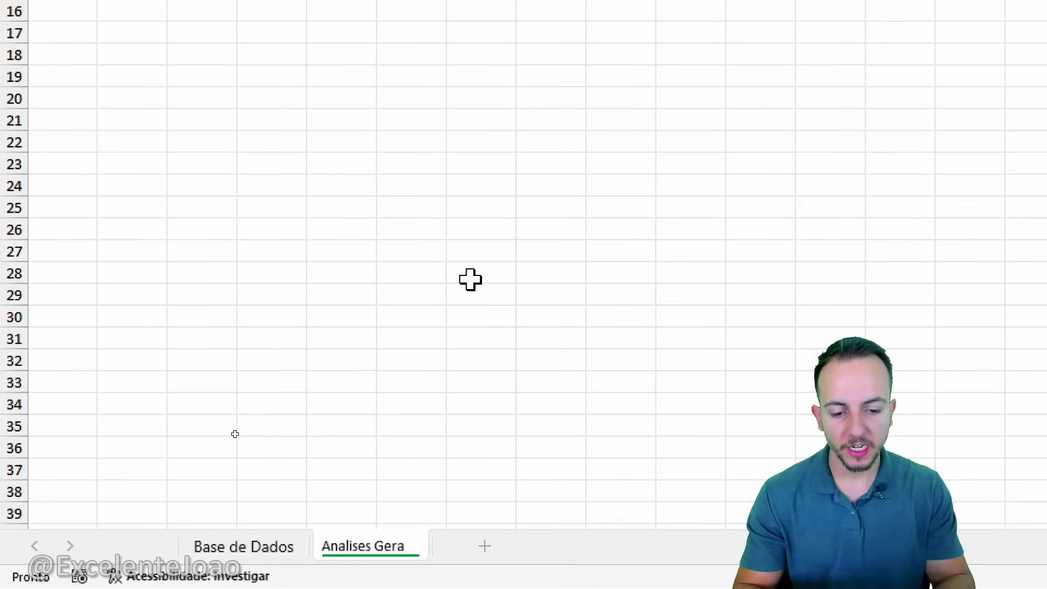
key(Return)
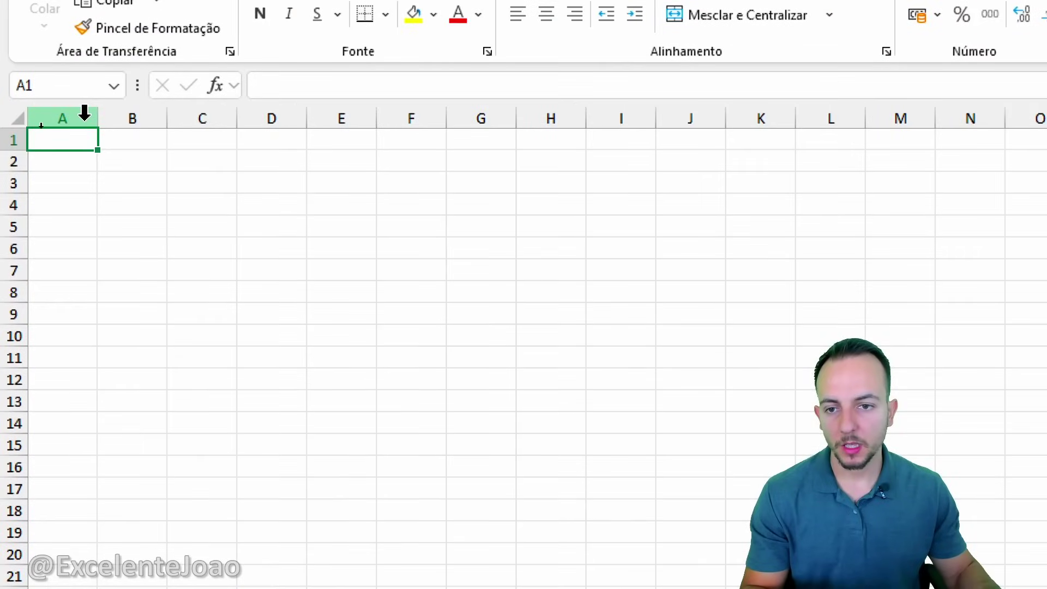
Widen column A of the Analises Gerais sheet to about four times its default width.
key(ctrl+2)
mouse_move(35, 116)
mouse_down()
mouse_move(17, 134)
mouse_move(27, 116)
mouse_up()
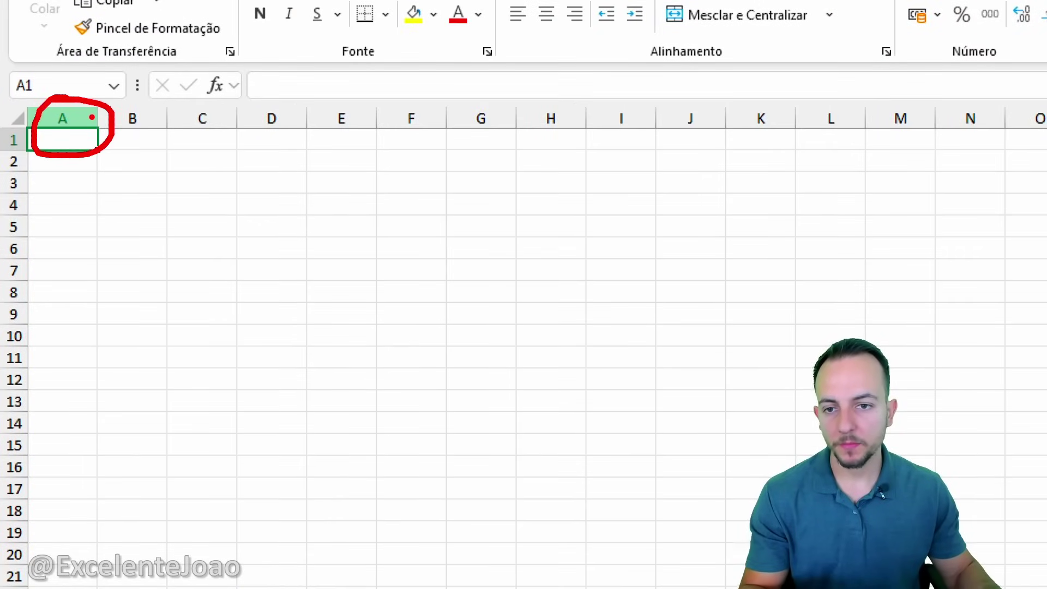
mouse_move(166, 155)
mouse_down()
mouse_move(92, 145)
mouse_move(113, 116)
mouse_move(289, 106)
mouse_move(317, 115)
mouse_up()
key(Escape)
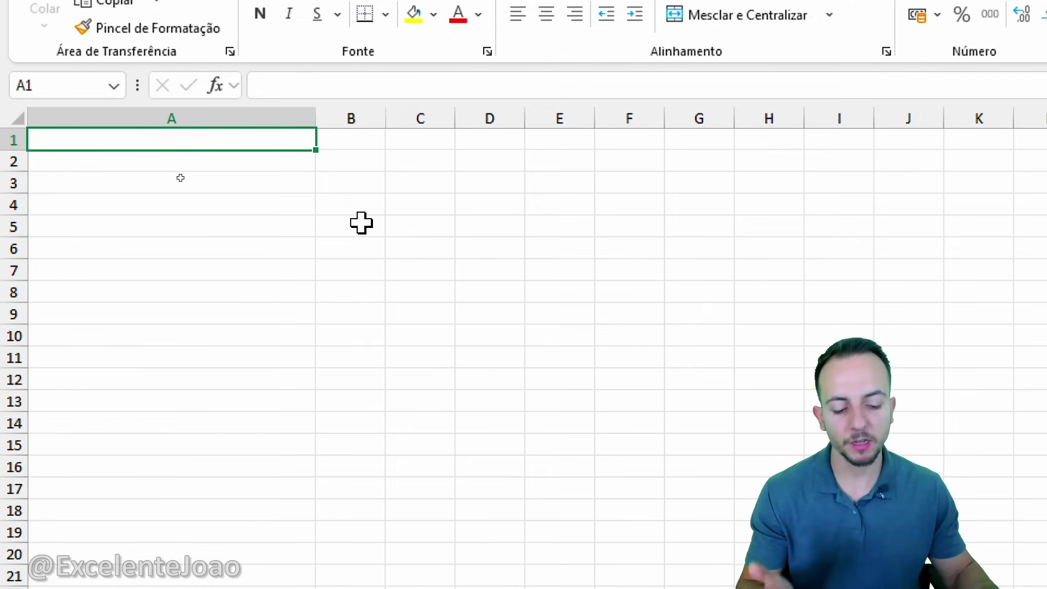
Fill the whole of column B with the gold theme colour and narrow it to a thin vertical strip.
click(357, 110)
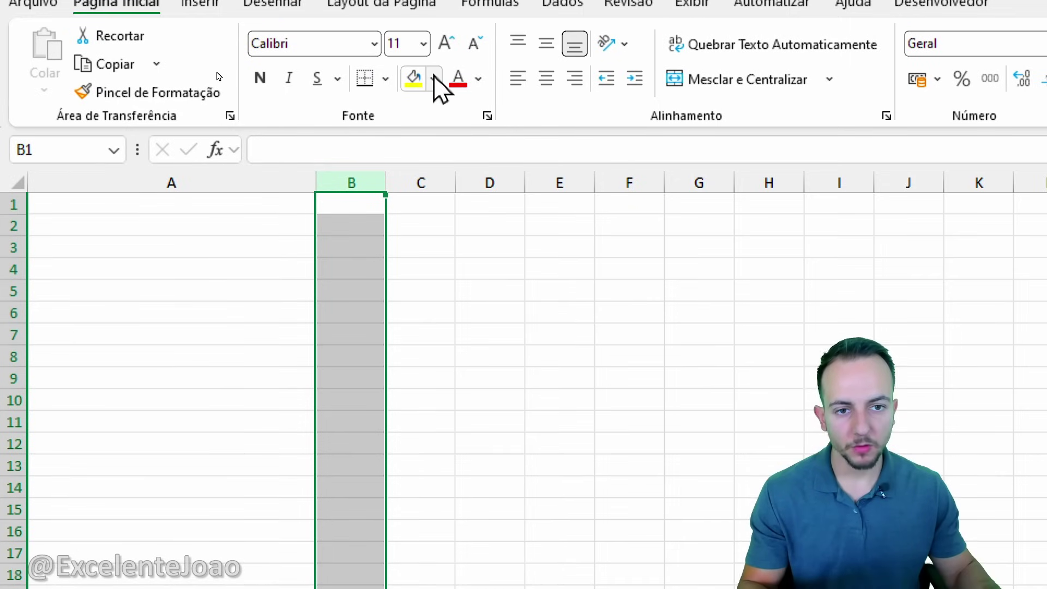
click(434, 25)
click(632, 188)
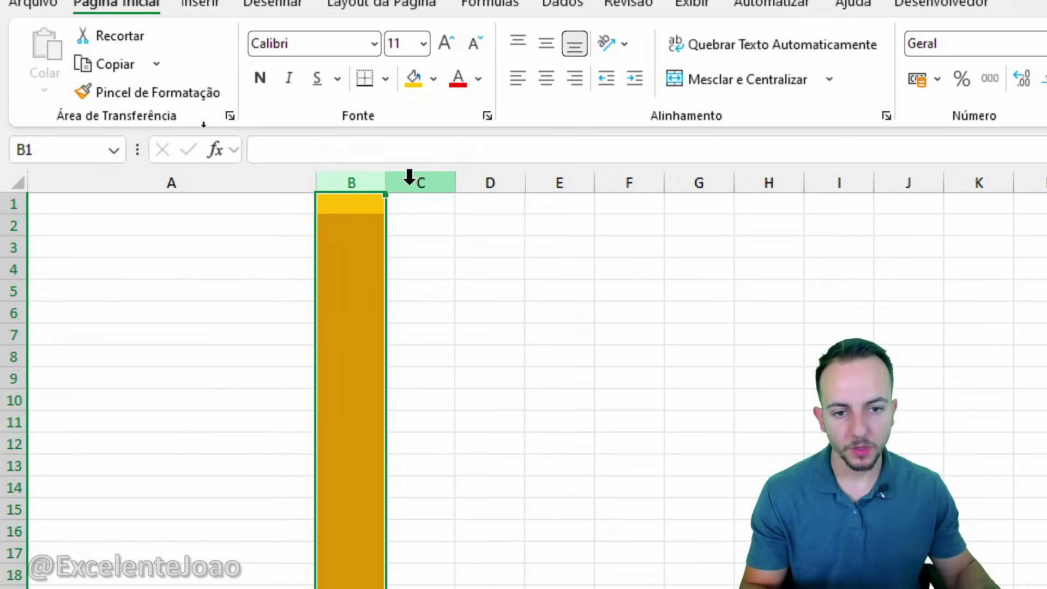
drag(387, 185, 337, 187)
Fill the whole of column A with the standard dark blue colour.
click(236, 181)
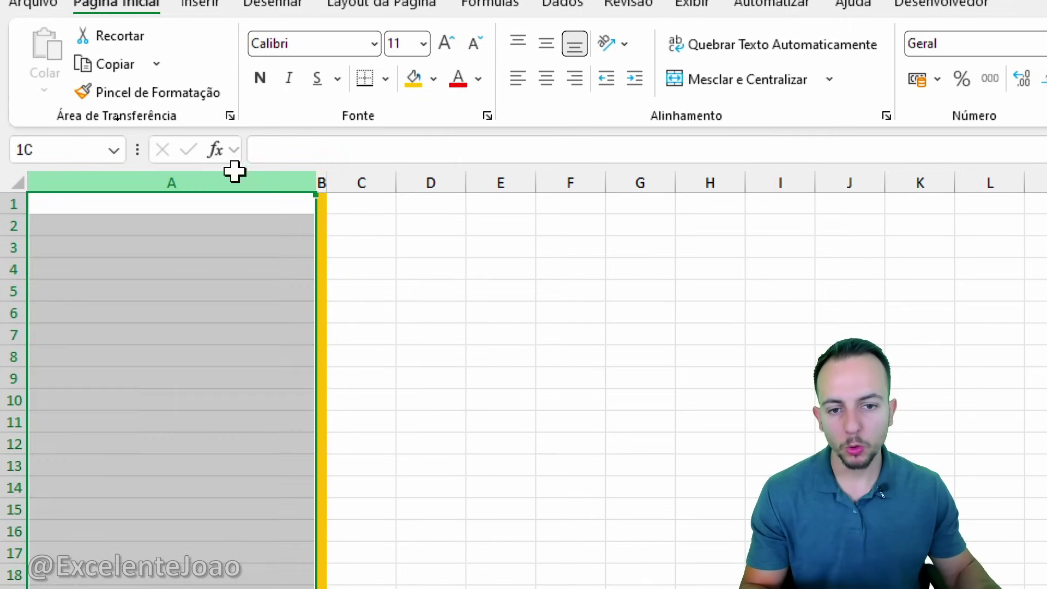
click(434, 79)
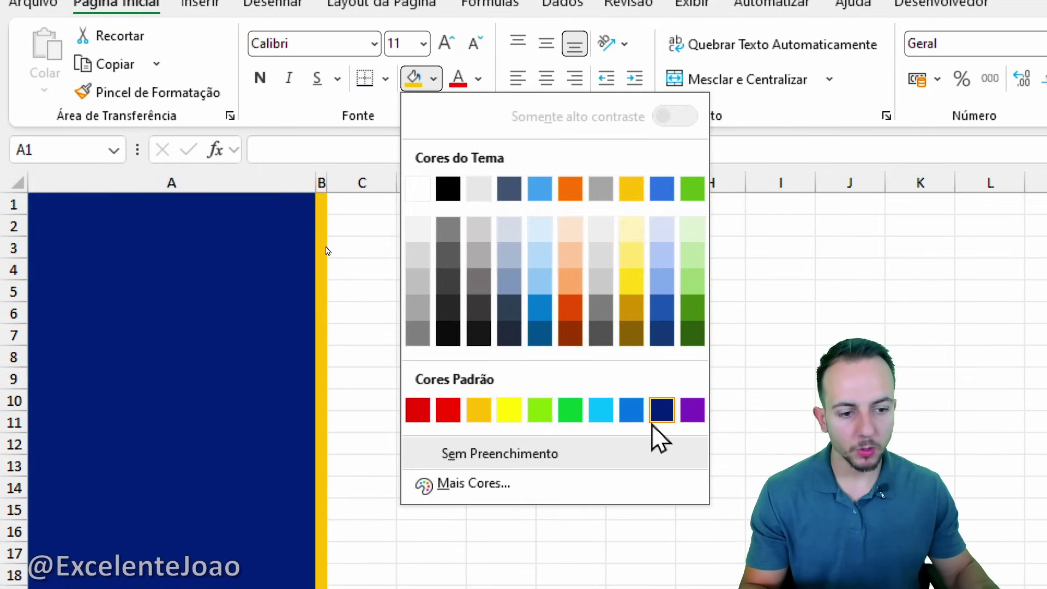
click(662, 410)
click(579, 398)
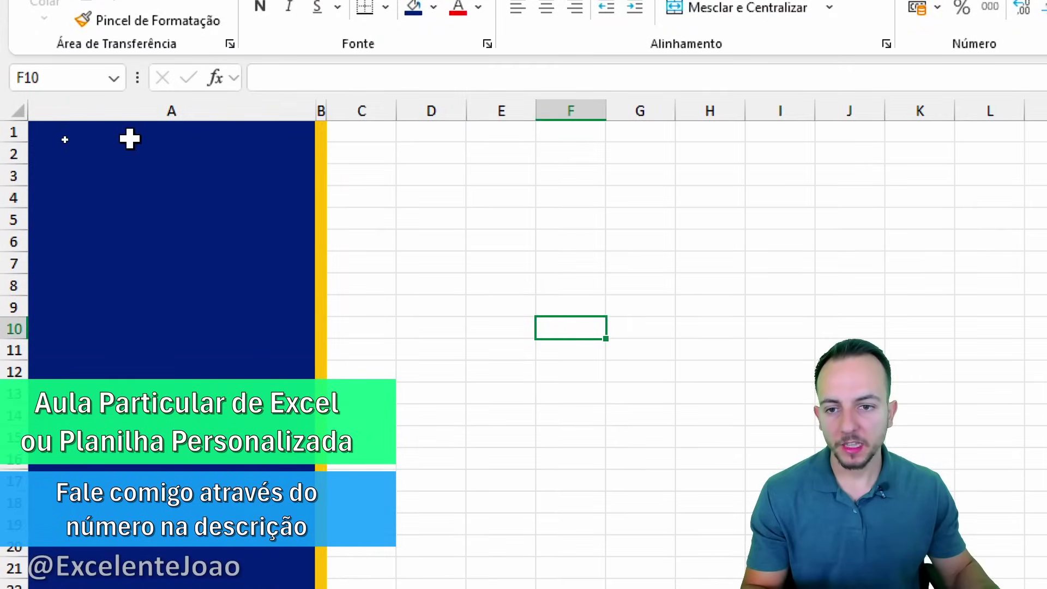
Merge and centre cells A1:A5, and align the merged cell's content to the vertical middle.
click(145, 138)
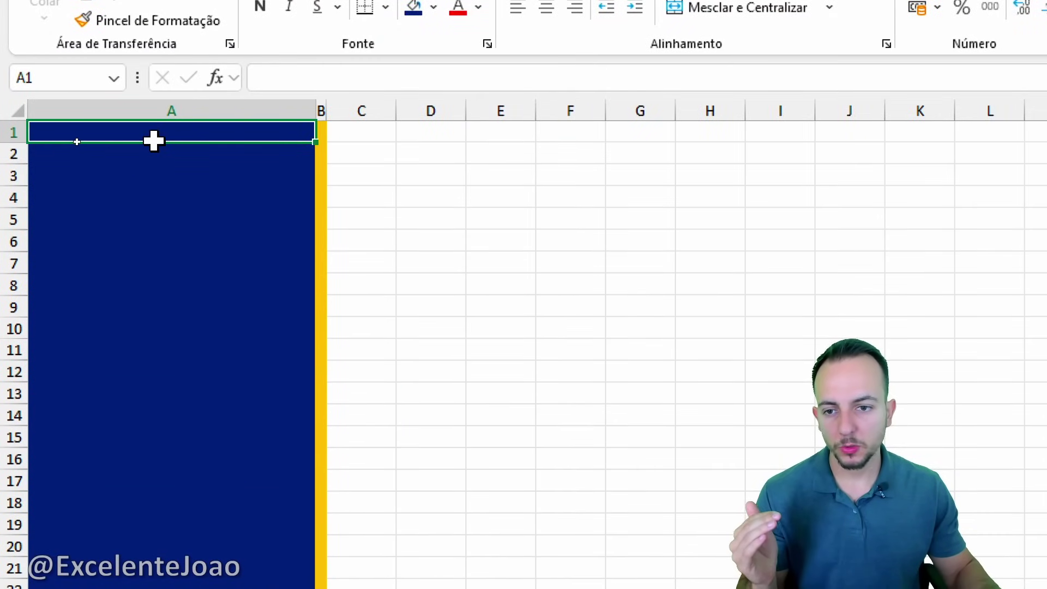
mouse_move(155, 141)
mouse_down()
mouse_move(149, 219)
mouse_move(277, 117)
mouse_move(32, 222)
mouse_move(163, 234)
mouse_up()
key(Escape)
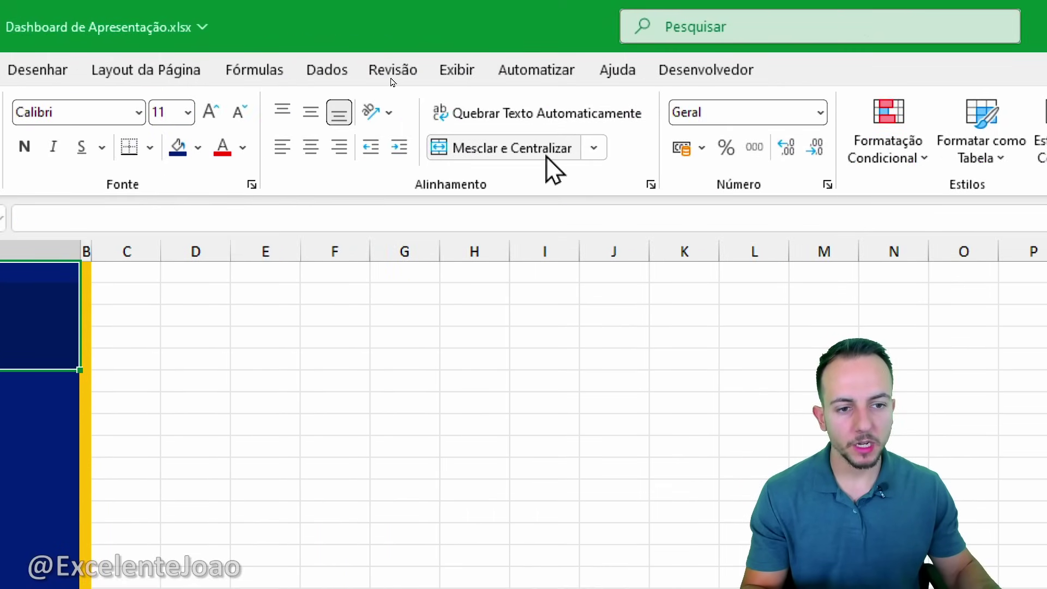
drag(774, 92, 748, 117)
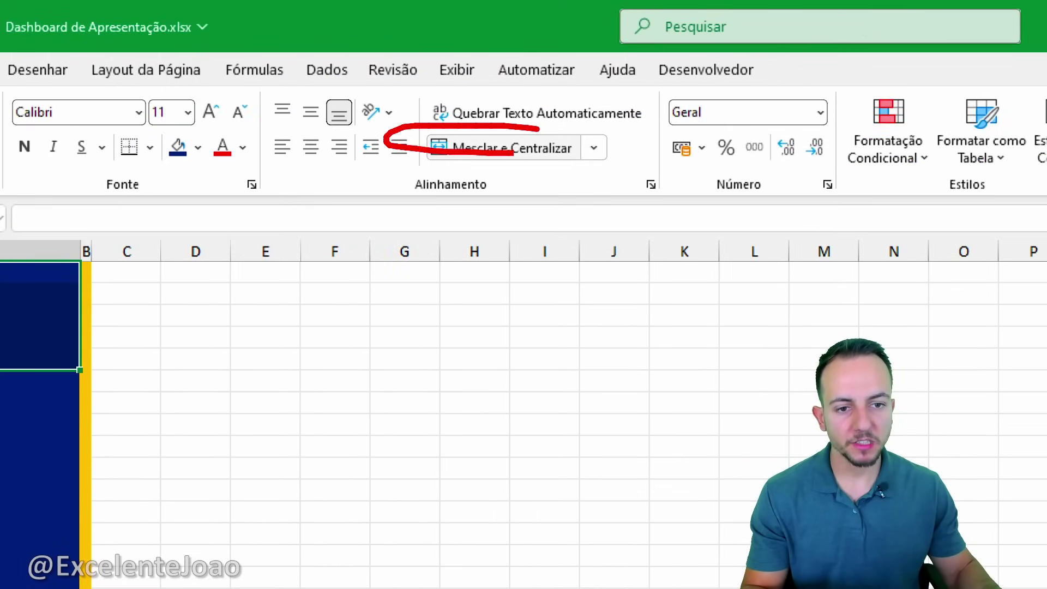
key(Escape)
click(458, 148)
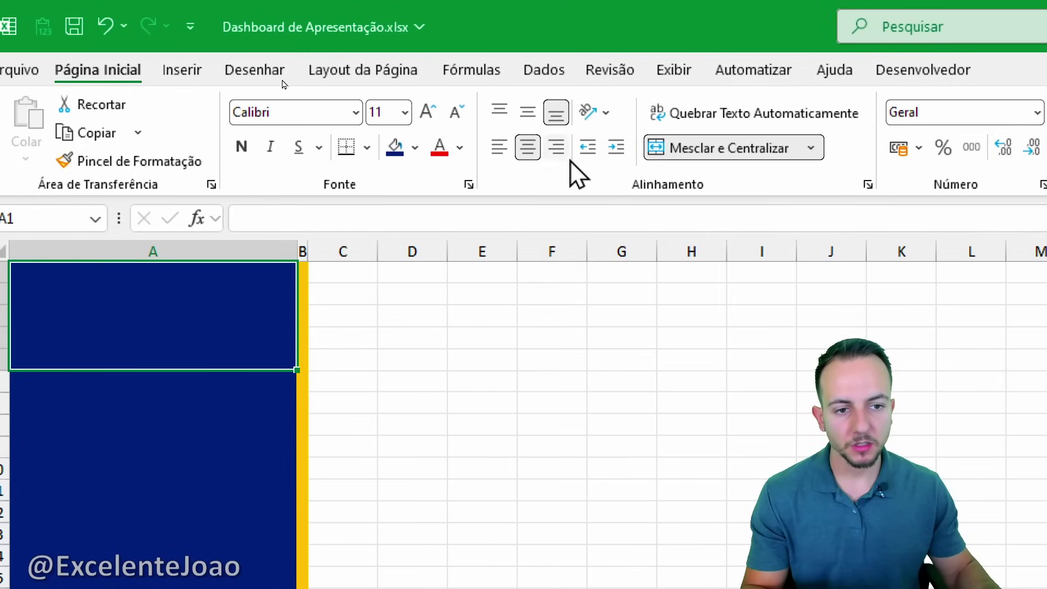
mouse_move(532, 94)
mouse_down()
mouse_move(519, 163)
mouse_move(533, 96)
mouse_up()
key(Escape)
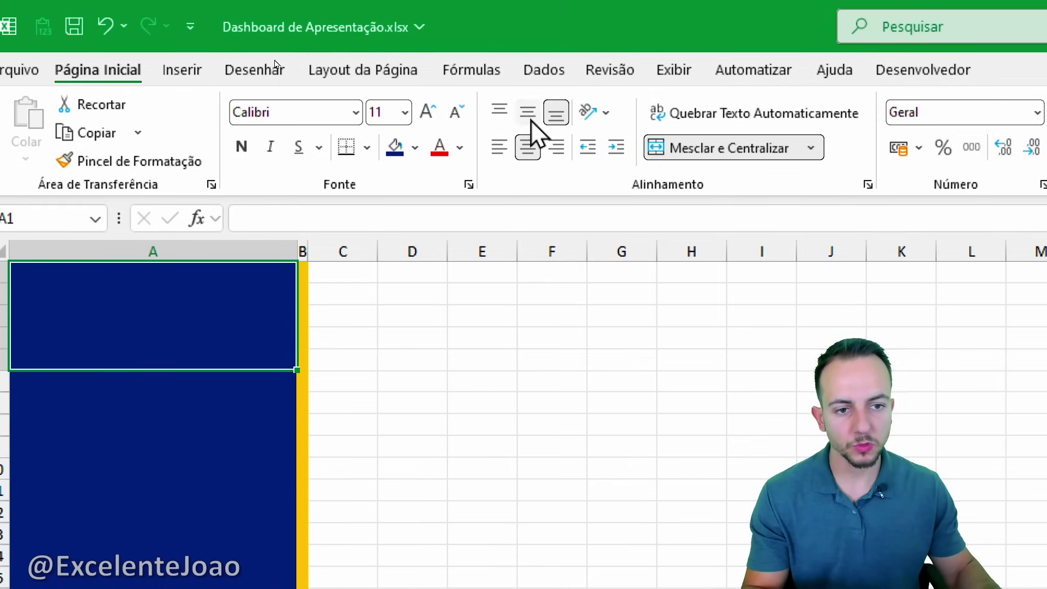
click(528, 113)
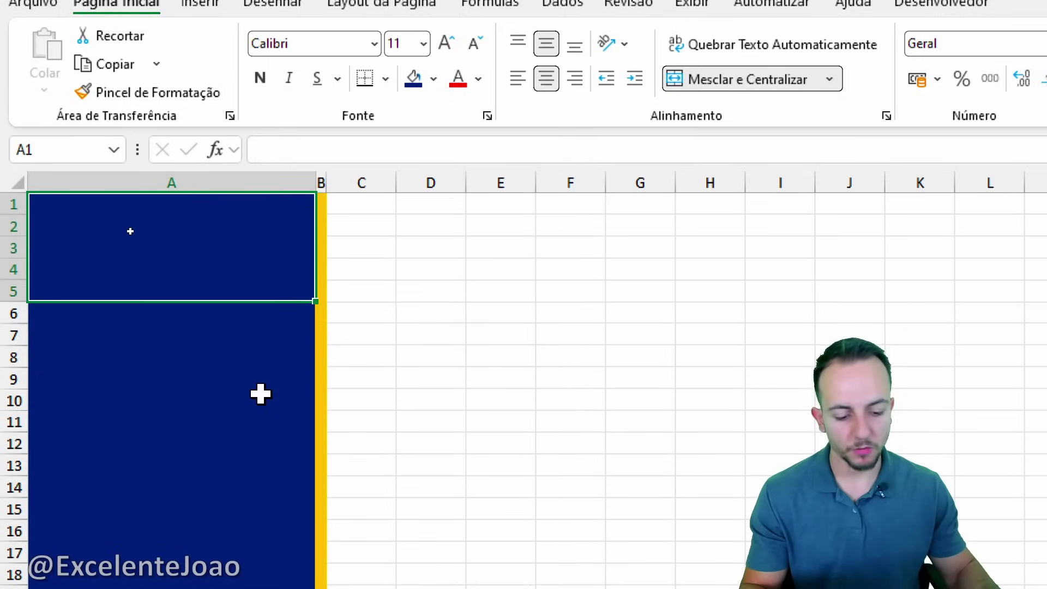
text(RE)
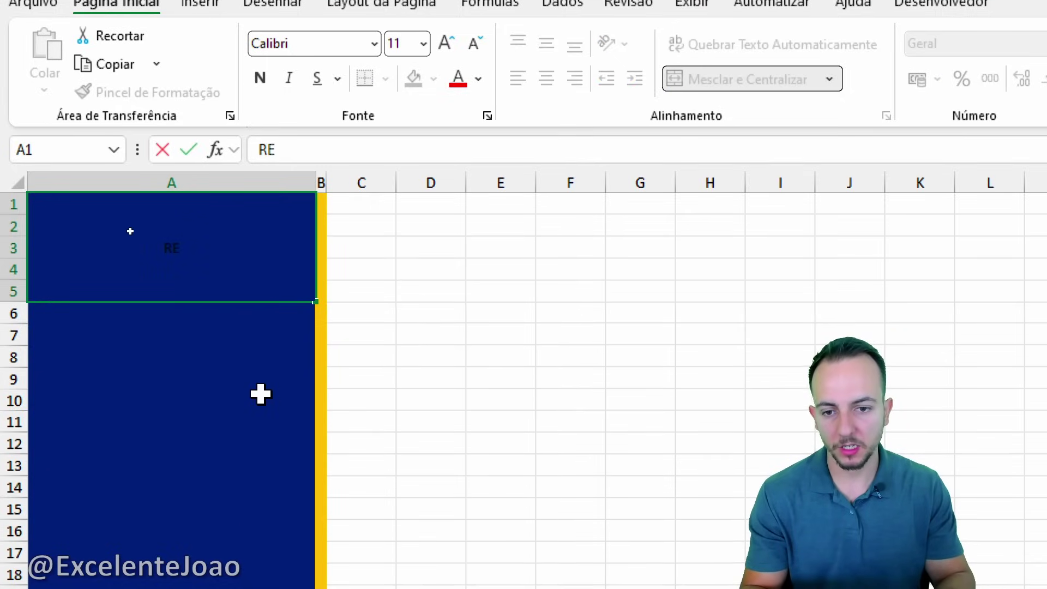
text(LAT)
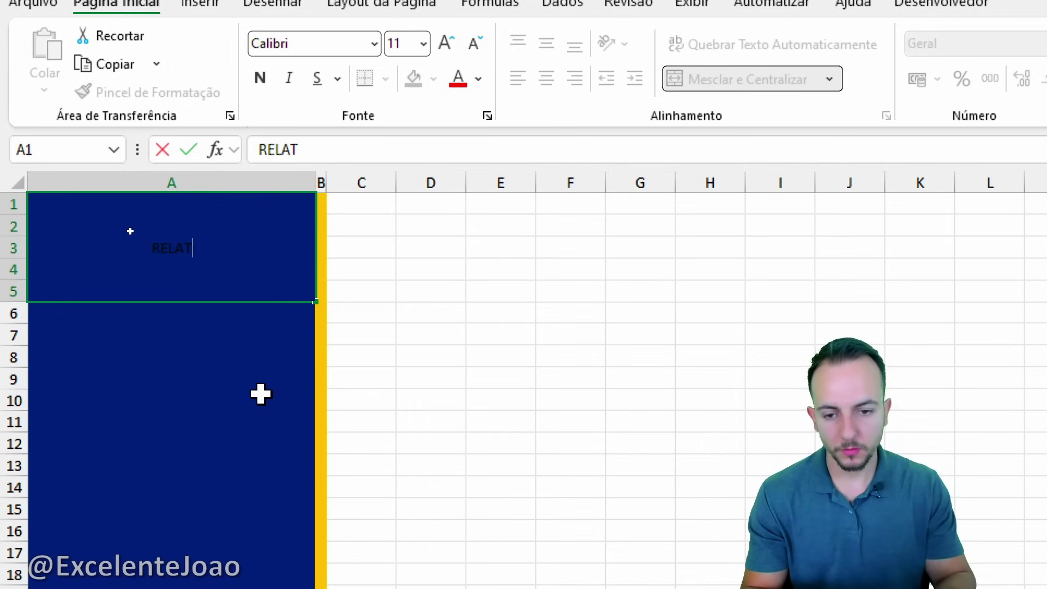
text(ÓRIO @)
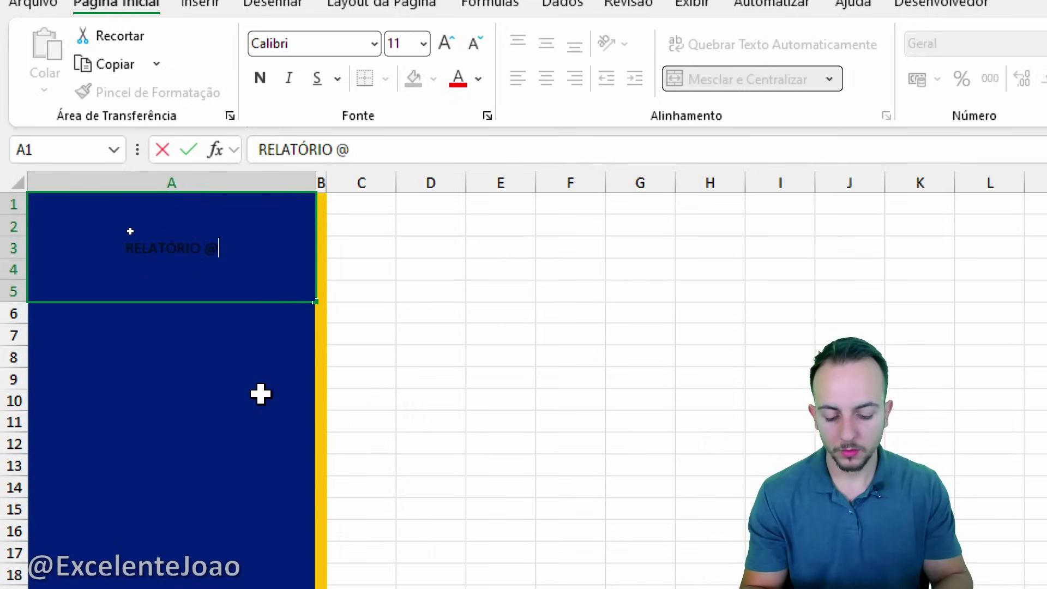
text(EXCELENTEJOAO)
key(Return)
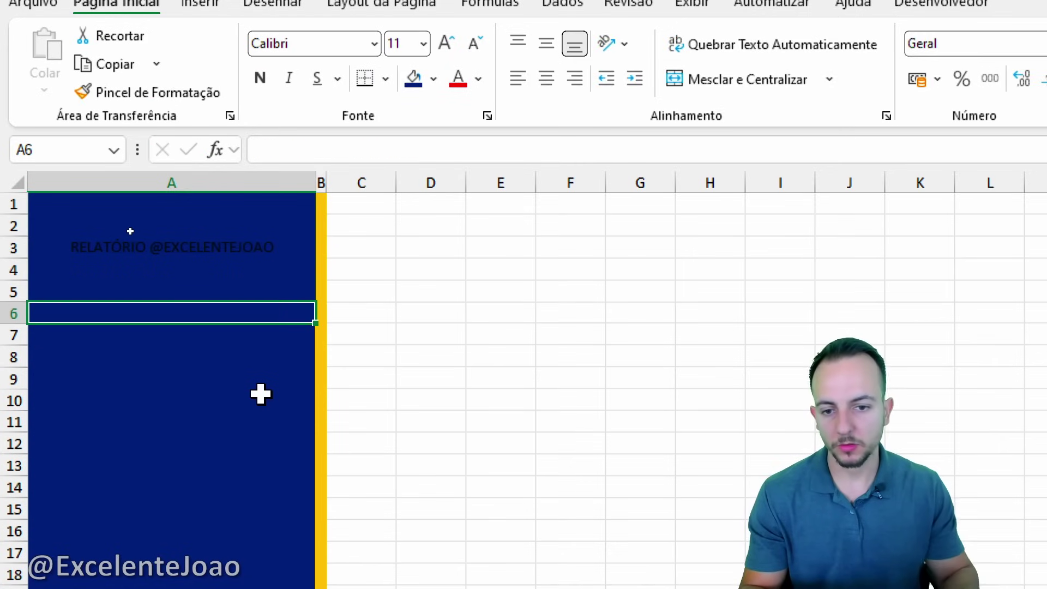
Make the title text in the merged A1 cell white and bold.
click(269, 259)
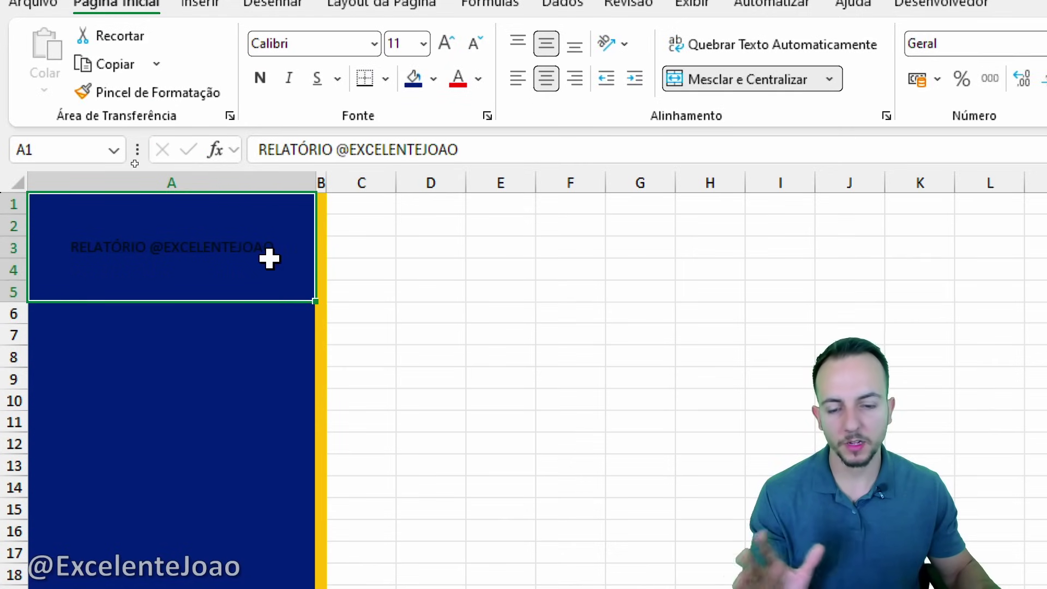
mouse_move(77, 269)
mouse_down()
mouse_move(254, 273)
mouse_move(67, 198)
mouse_up()
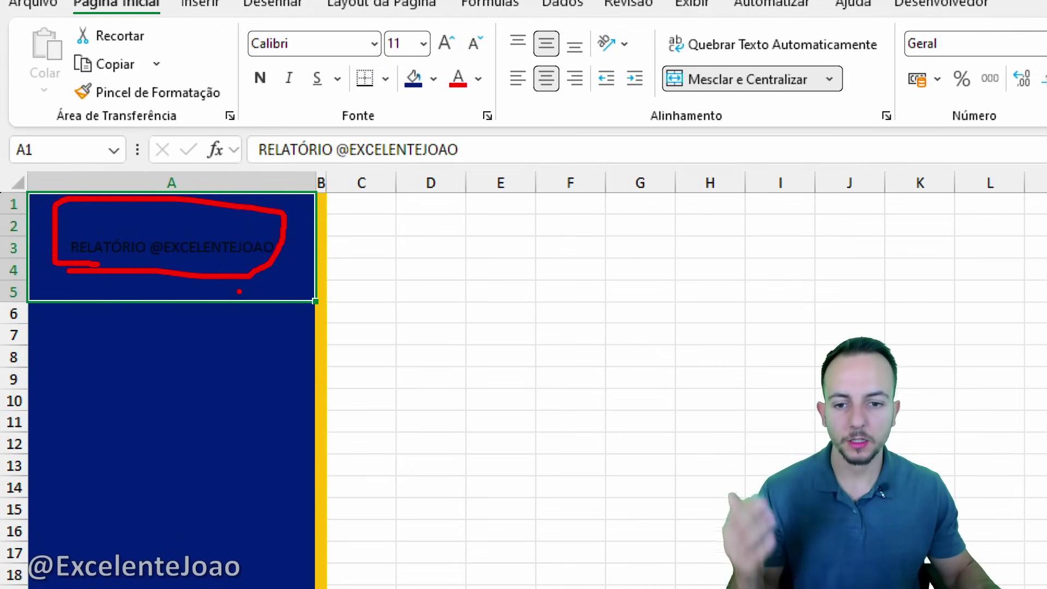
key(Escape)
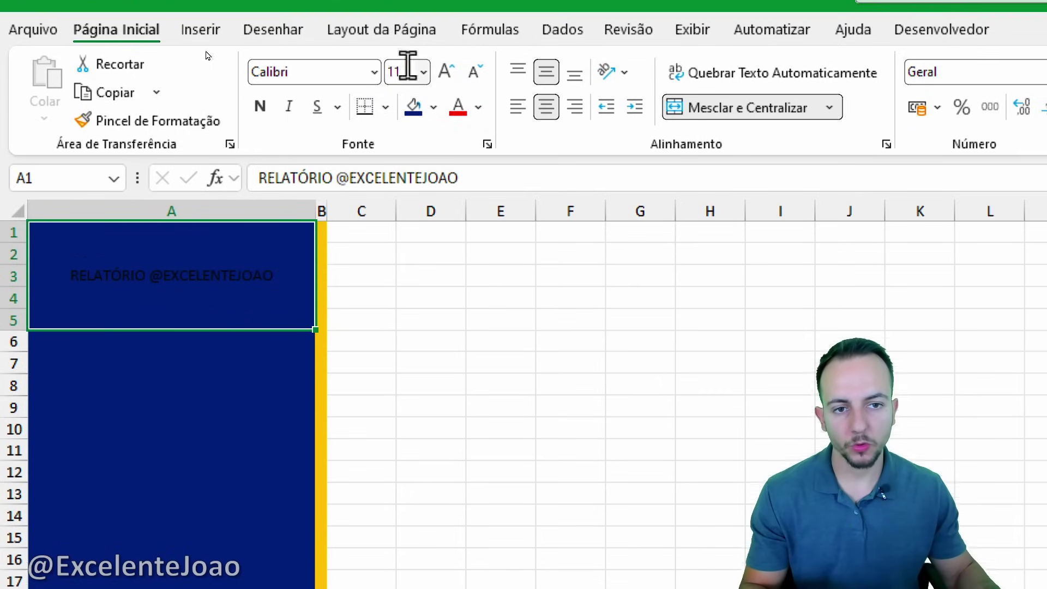
click(478, 107)
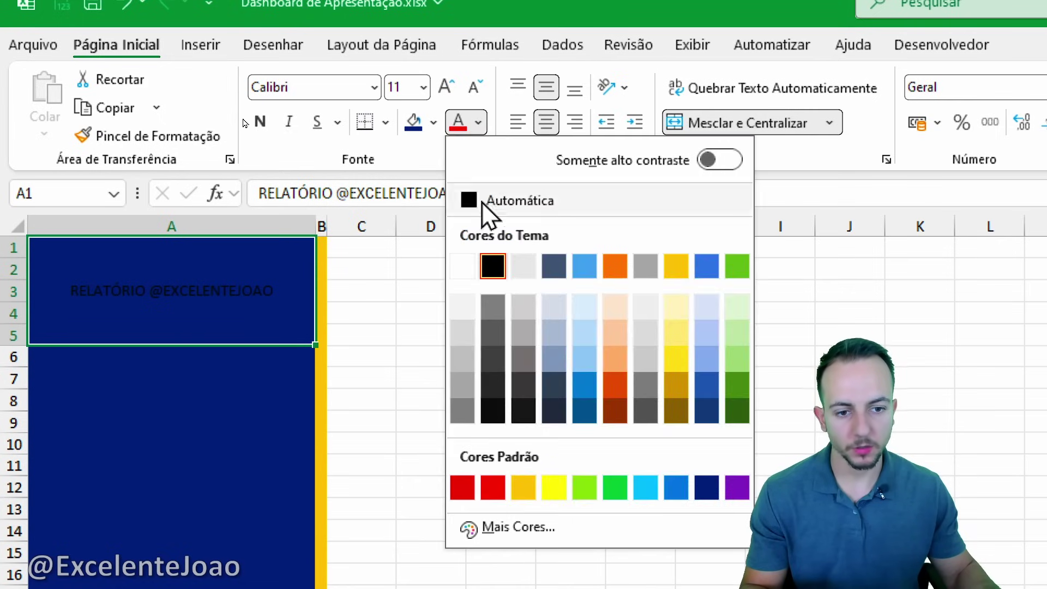
click(472, 270)
click(260, 122)
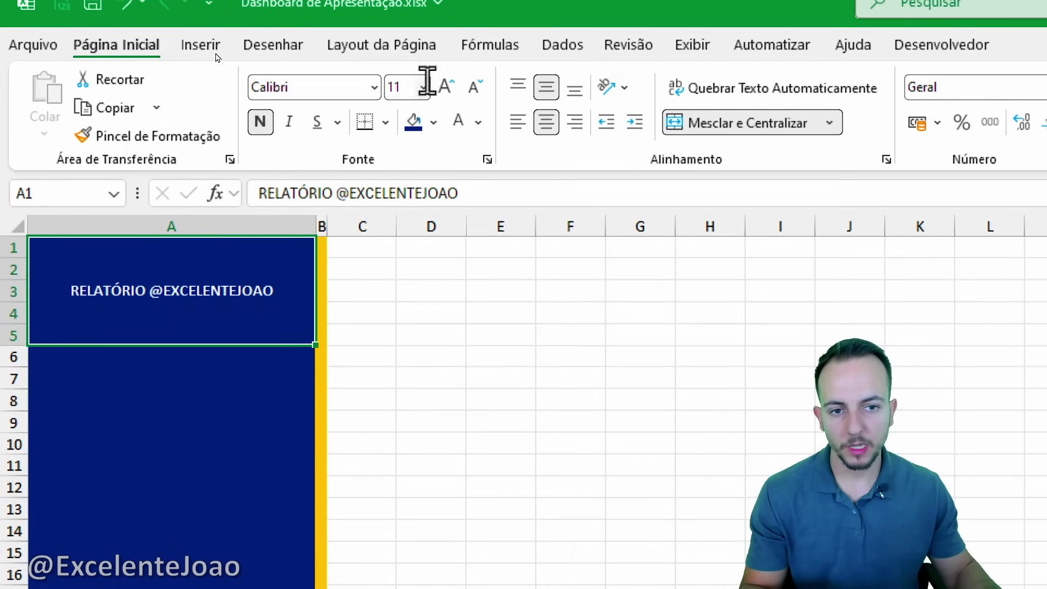
Wrap the title text within the merged A1 cell and set its font size to 18.
click(444, 86)
click(444, 86)
click(444, 86)
click(444, 86)
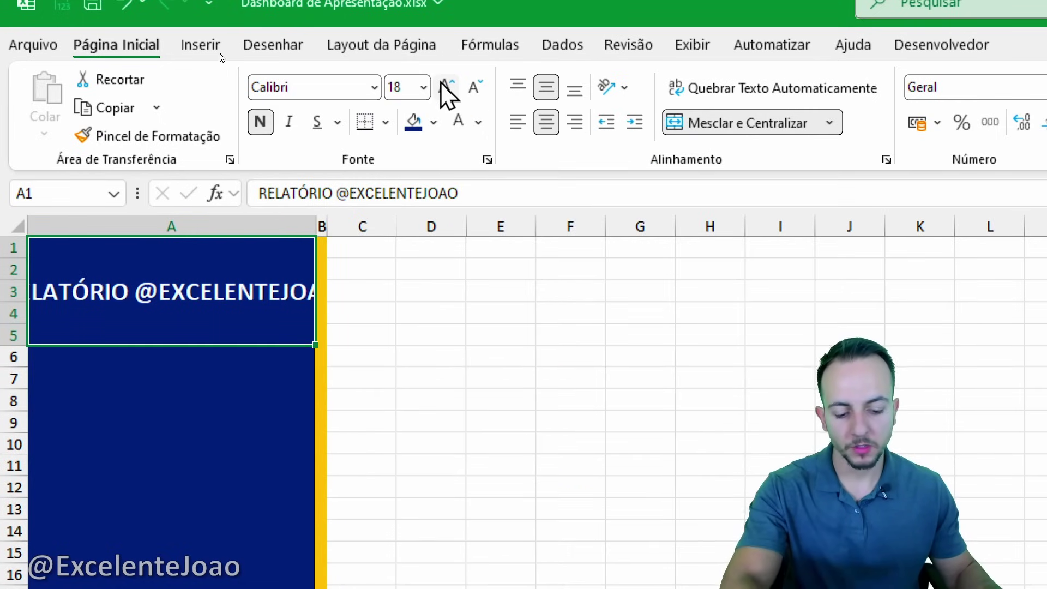
click(444, 86)
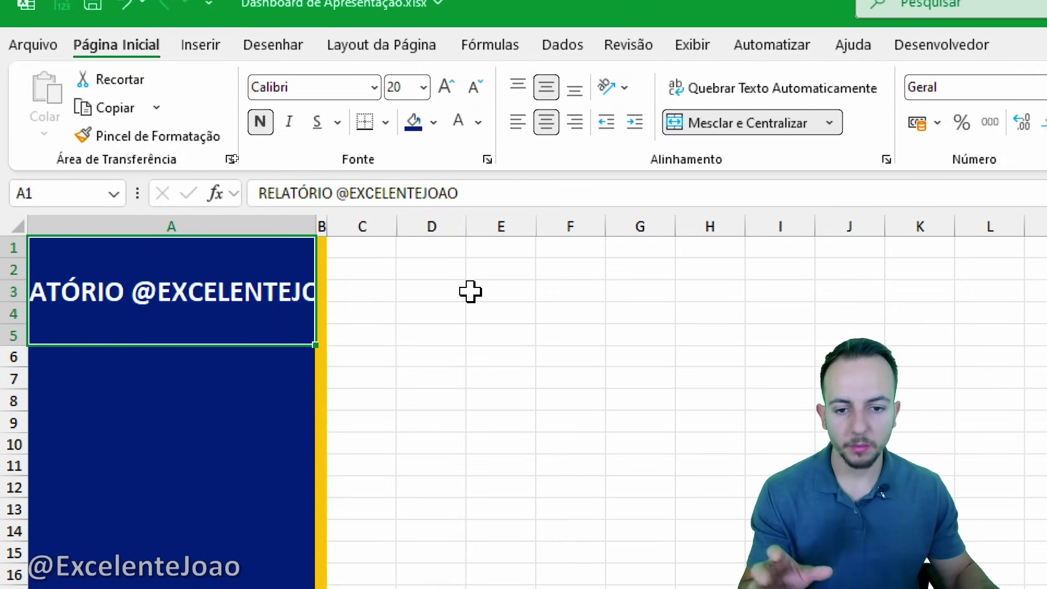
key(ctrl+2)
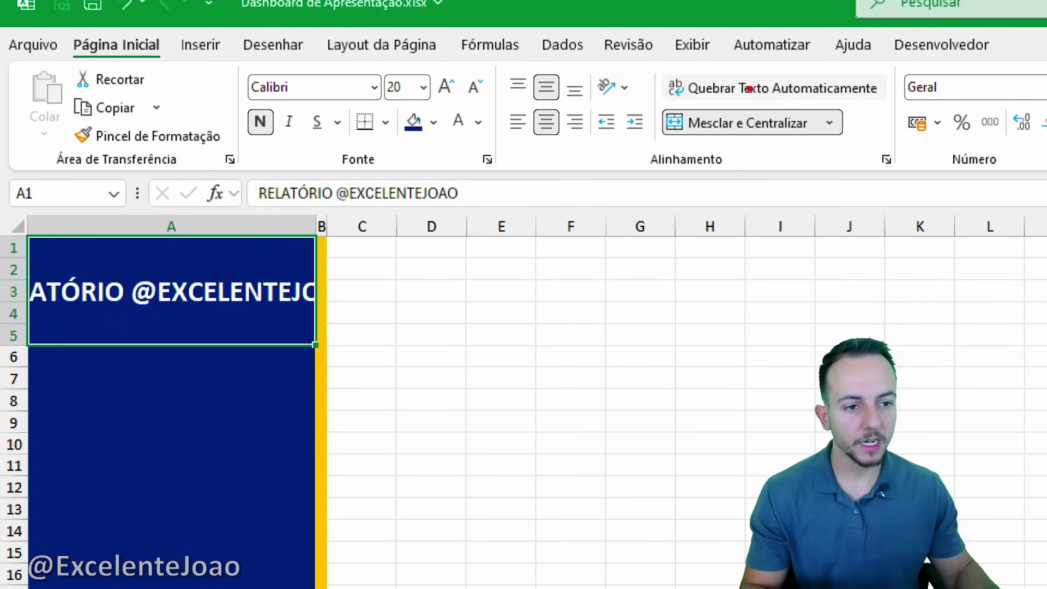
mouse_move(748, 64)
mouse_down()
mouse_move(647, 89)
mouse_move(905, 76)
mouse_move(708, 61)
mouse_up()
key(Escape)
click(735, 88)
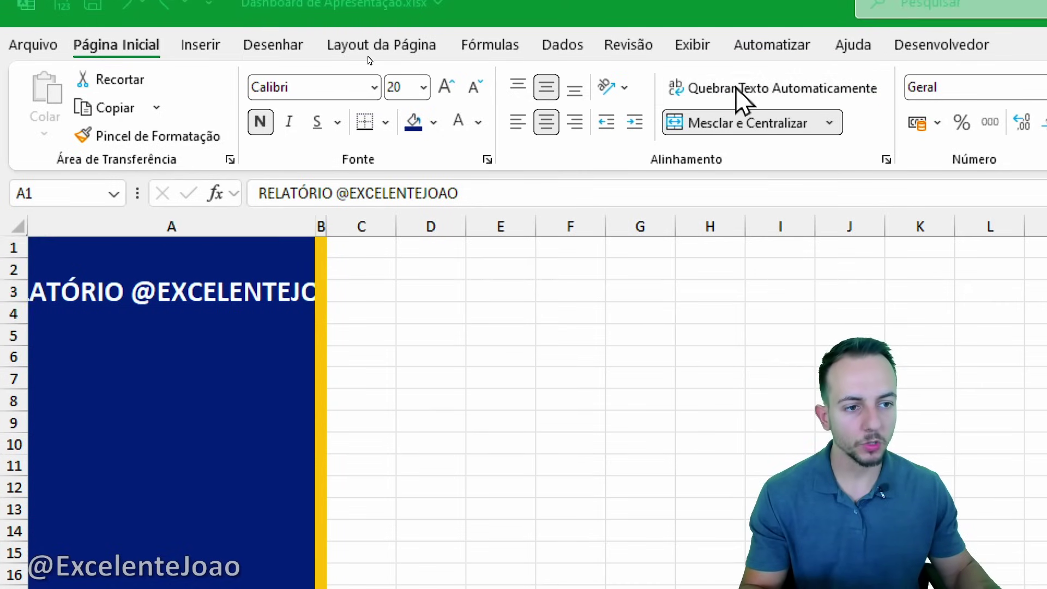
click(474, 87)
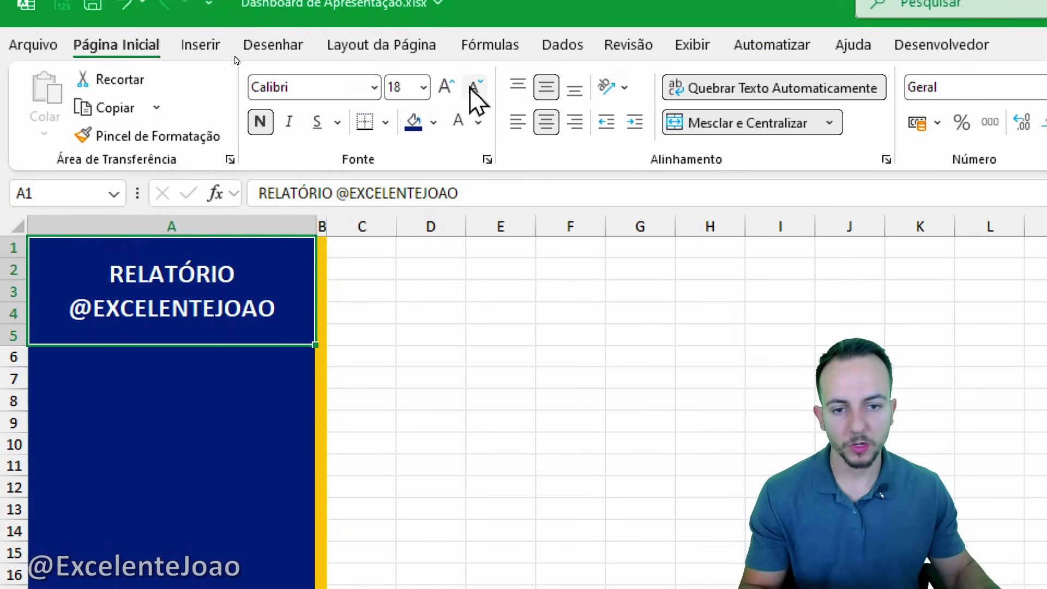
click(363, 379)
key(ctrl+2)
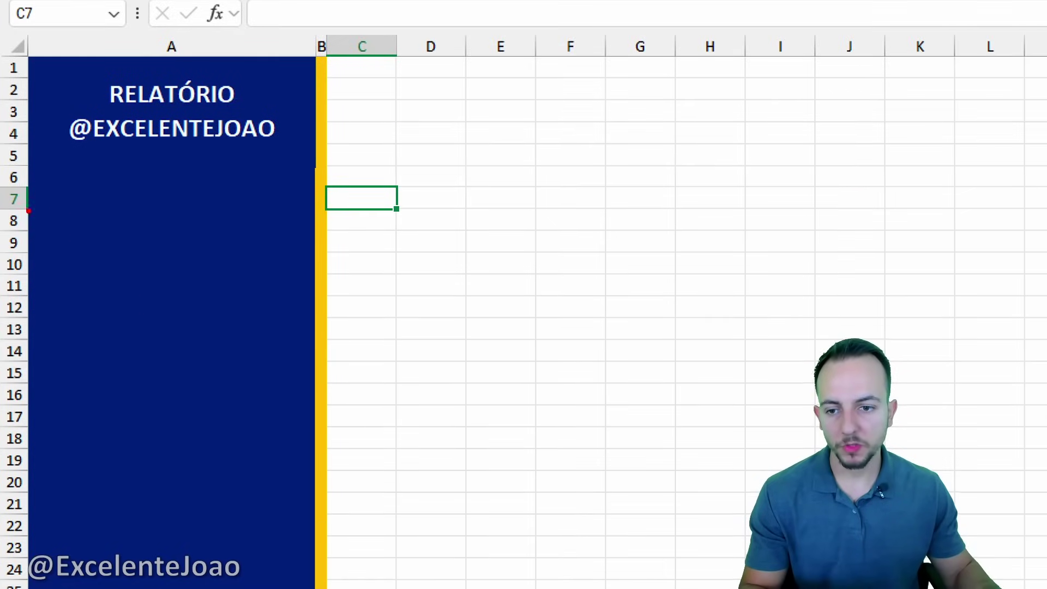
drag(22, 393, 394, 459)
drag(39, 319, 295, 363)
drag(101, 397, 259, 427)
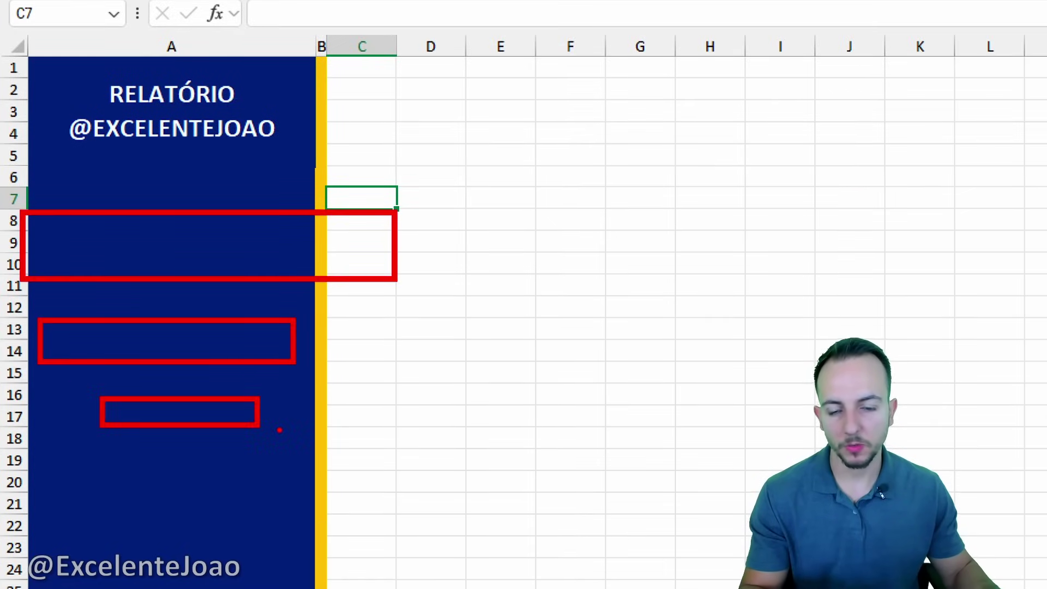
key(Escape)
Draw a rectangle spanning the width of column A over rows 9 to 11 and label it ANÁLISE GERAL.
click(224, 73)
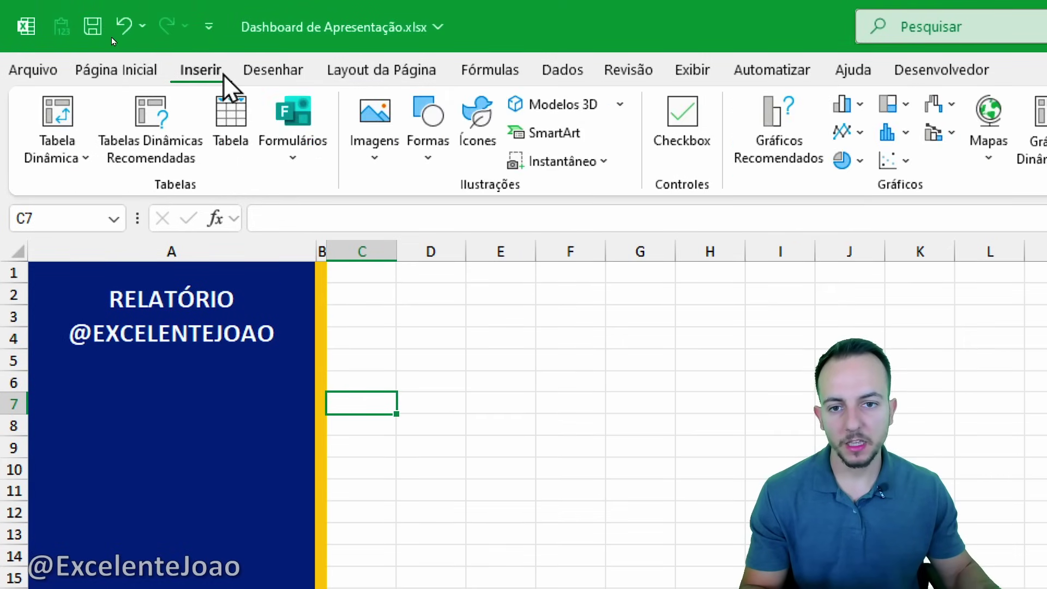
click(426, 150)
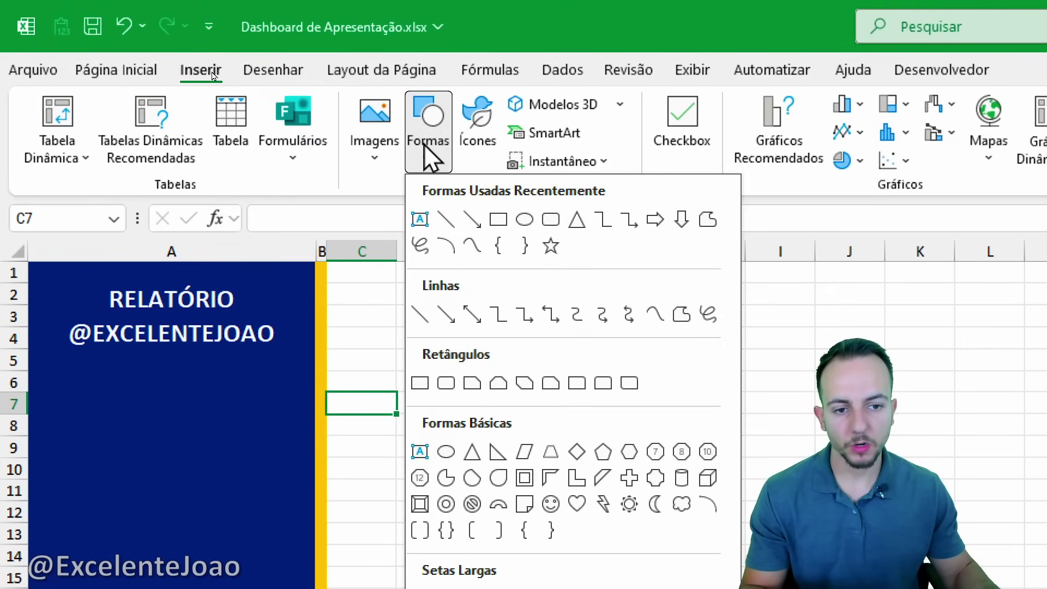
click(433, 388)
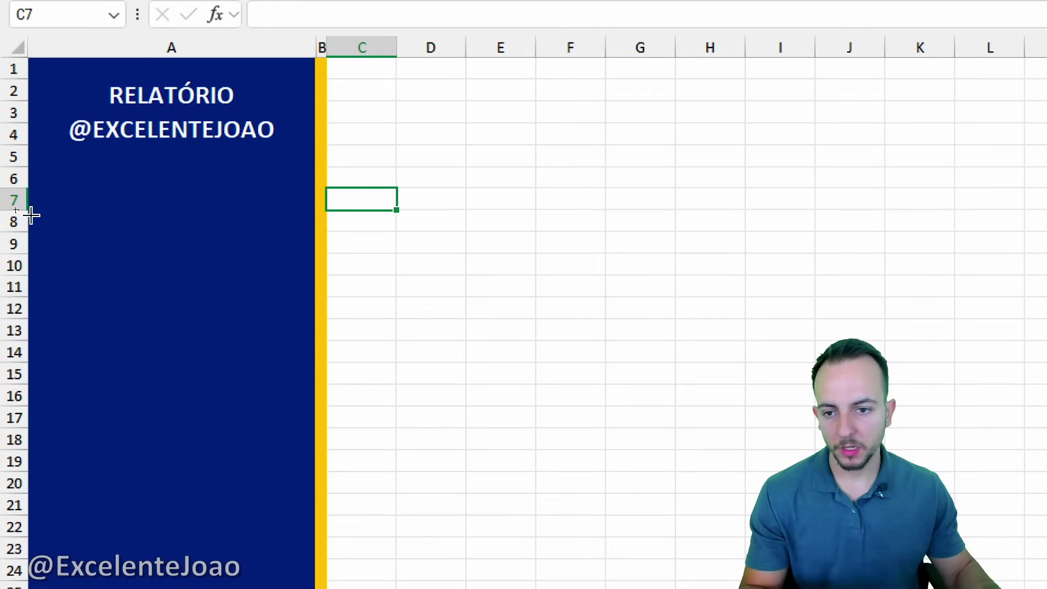
mouse_move(32, 231)
mouse_down()
mouse_move(54, 301)
mouse_move(276, 297)
mouse_move(289, 306)
mouse_up()
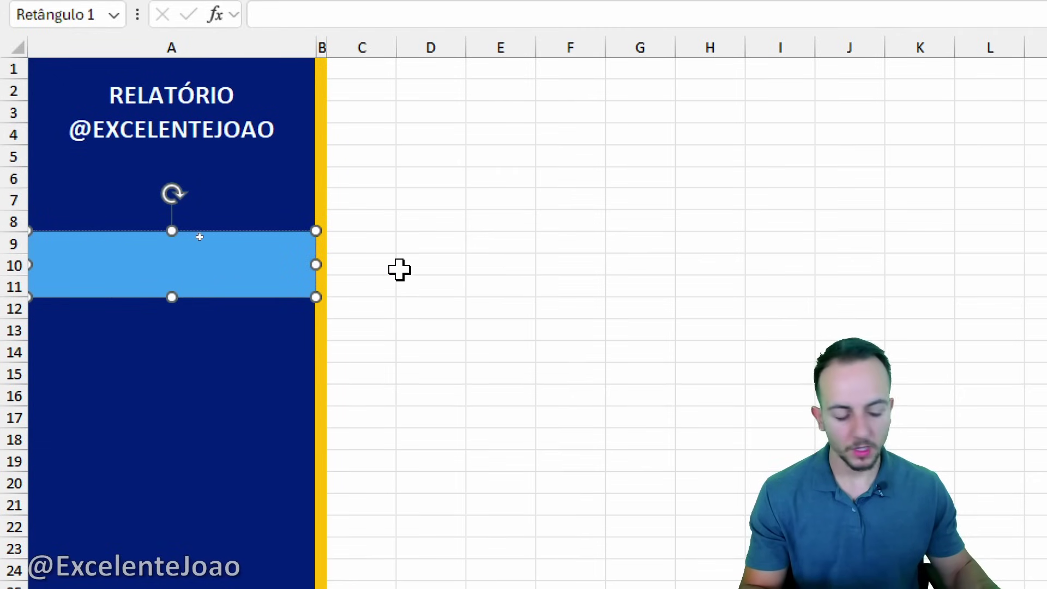
text(AN)
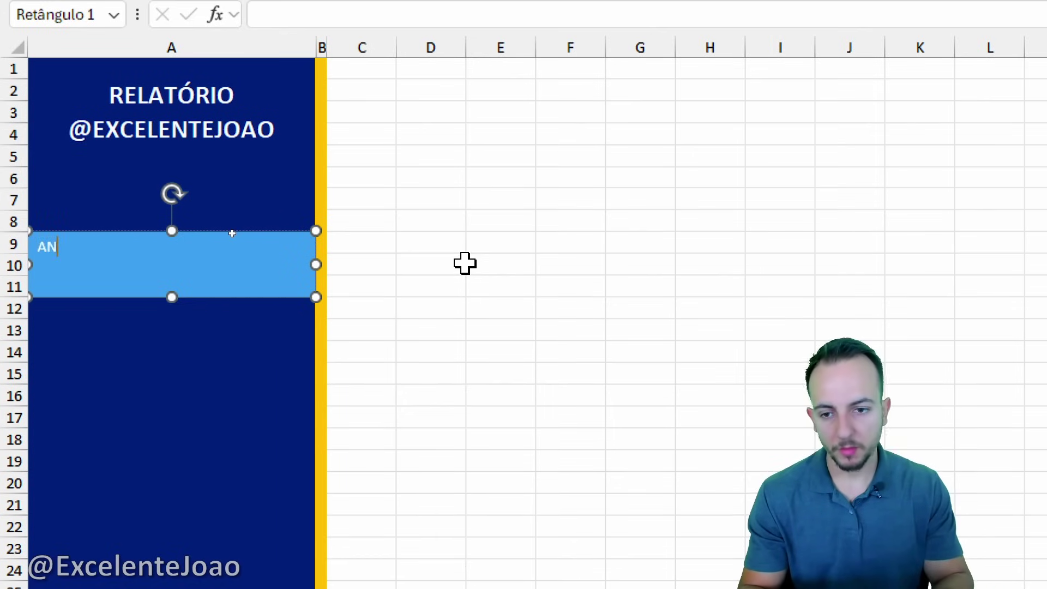
text(ÁLISE GERAL)
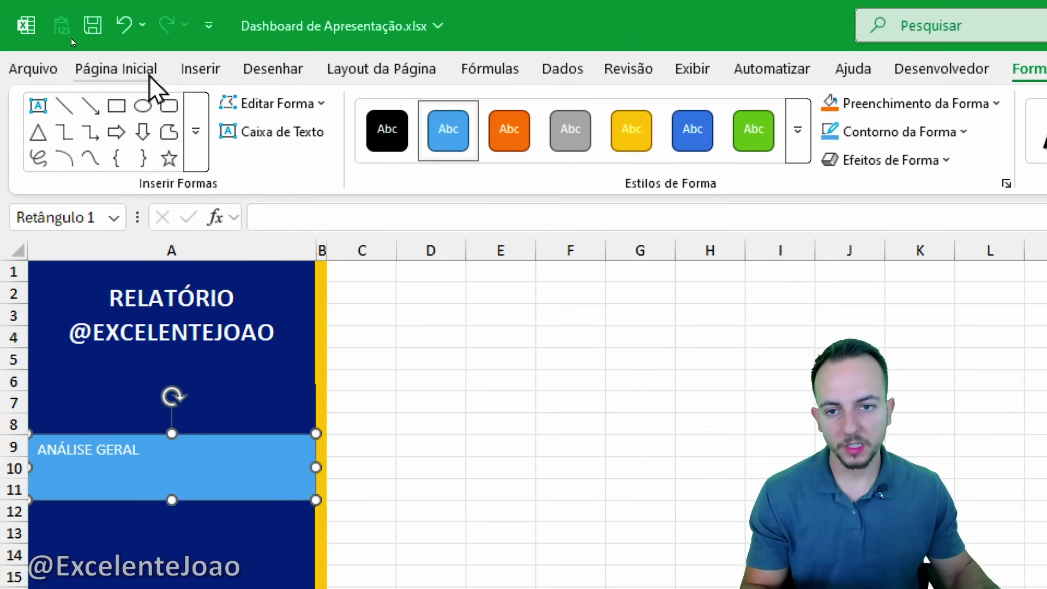
Centre the ANÁLISE GERAL label horizontally and vertically in its rectangle, and make it 14 pt bold.
click(144, 71)
click(546, 111)
click(545, 146)
click(446, 112)
click(446, 111)
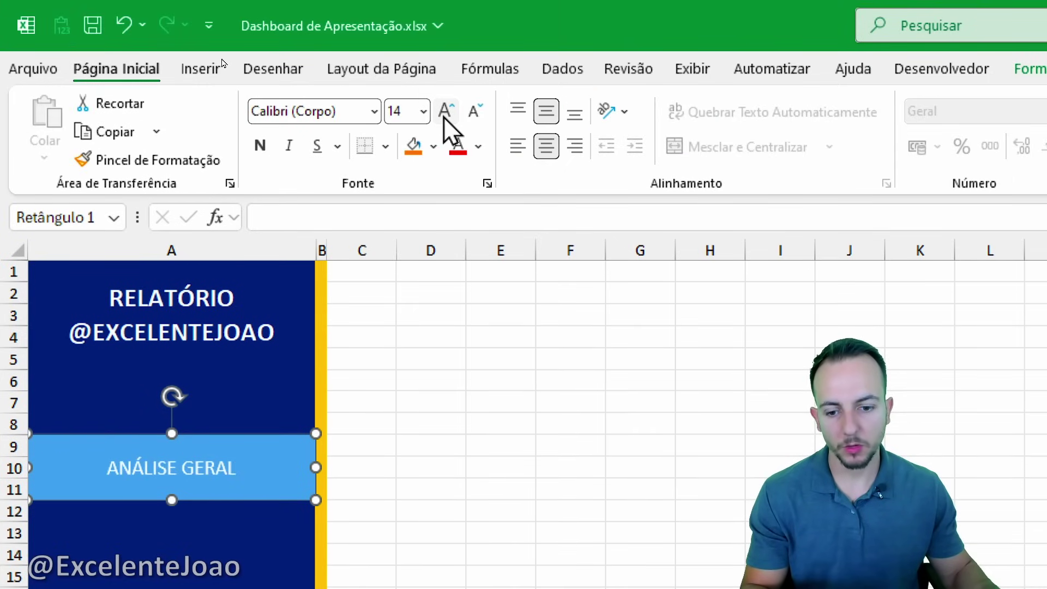
click(269, 149)
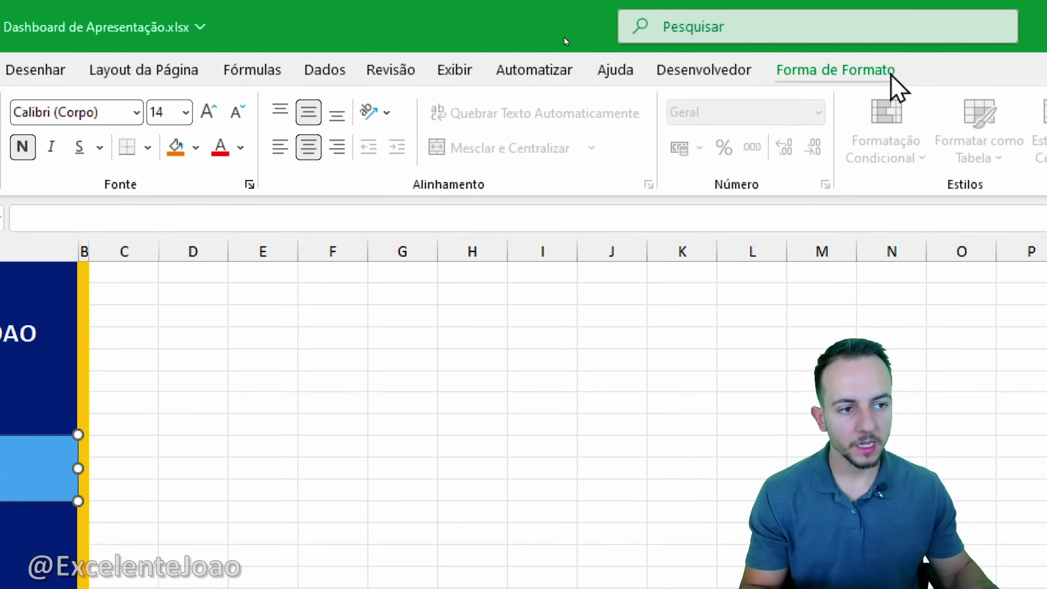
Apply the preset shape style Preenchimento Gradiente - Azul, Ênfase 1 to the ANÁLISE GERAL rectangle.
click(889, 74)
click(567, 145)
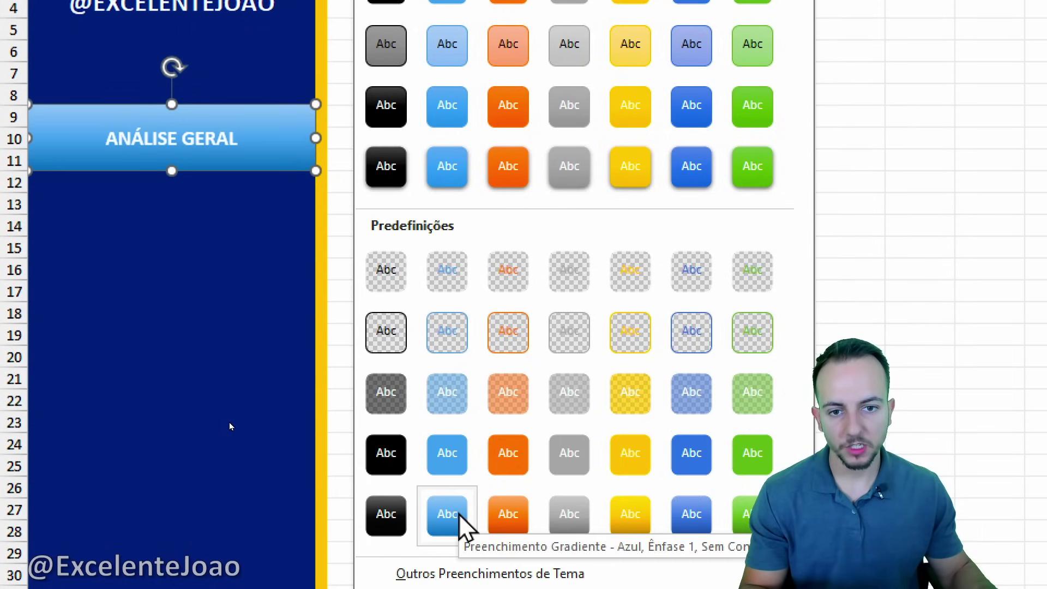
click(458, 515)
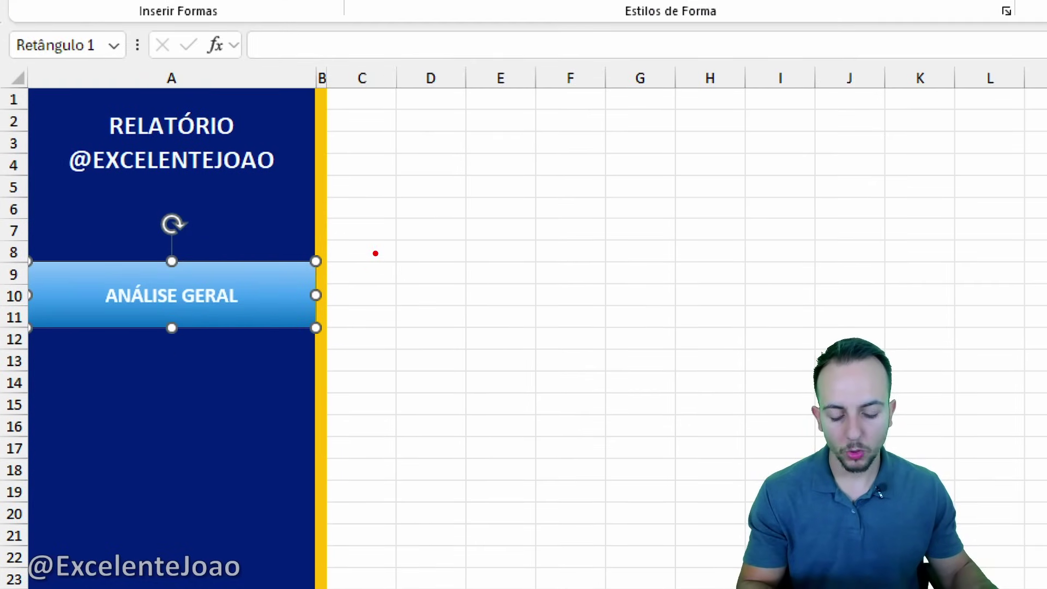
key(t)
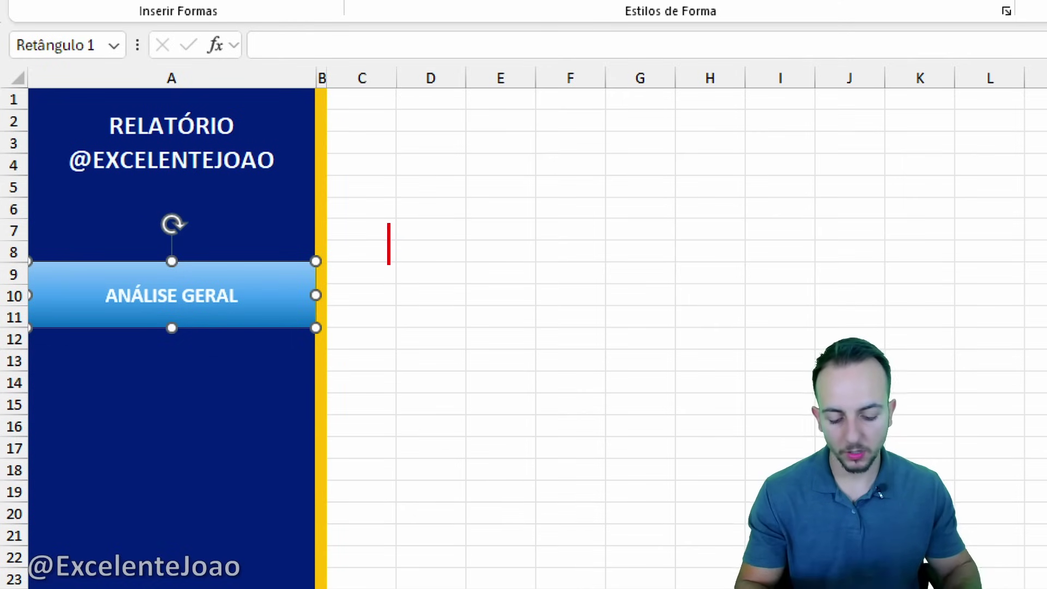
text(CTRL C)
key(Return)
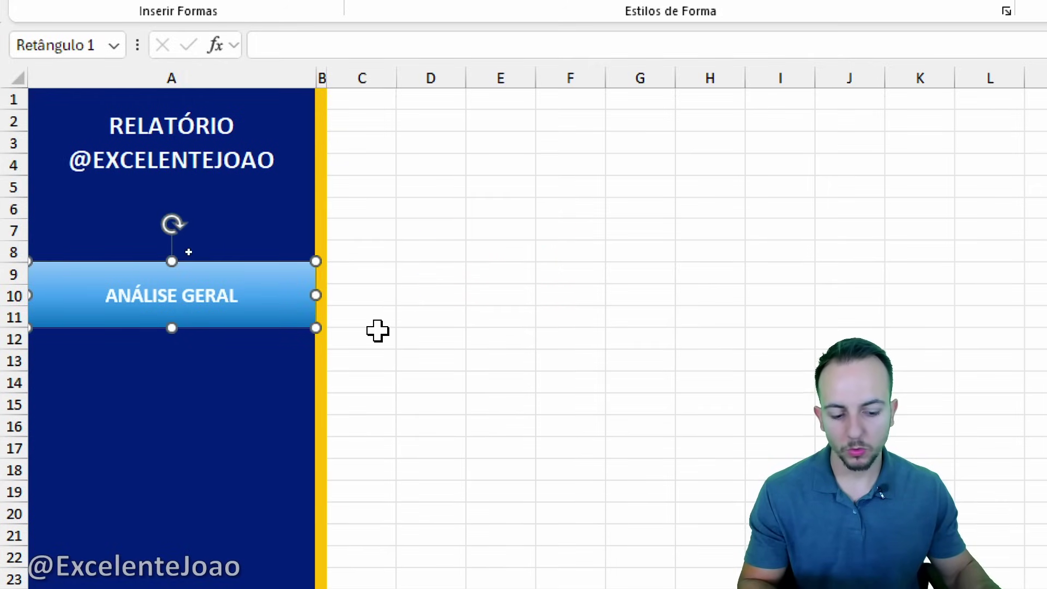
Paste four copies of the ANÁLISE GERAL button and stack them in column A over rows 13–15, 17–19, 21–23 and 25–27.
key(ctrl+v)
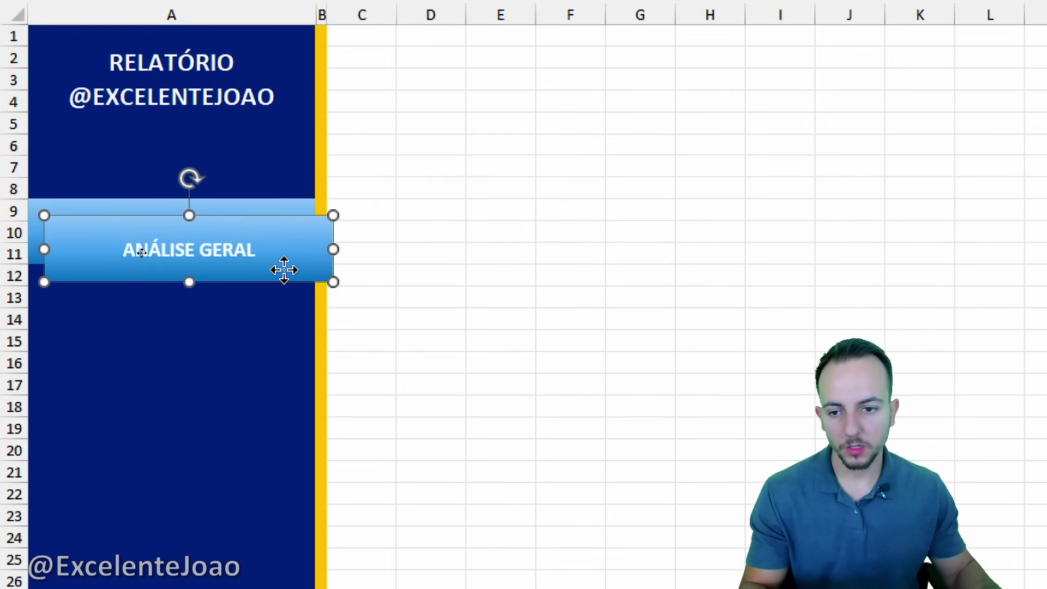
drag(284, 270, 253, 338)
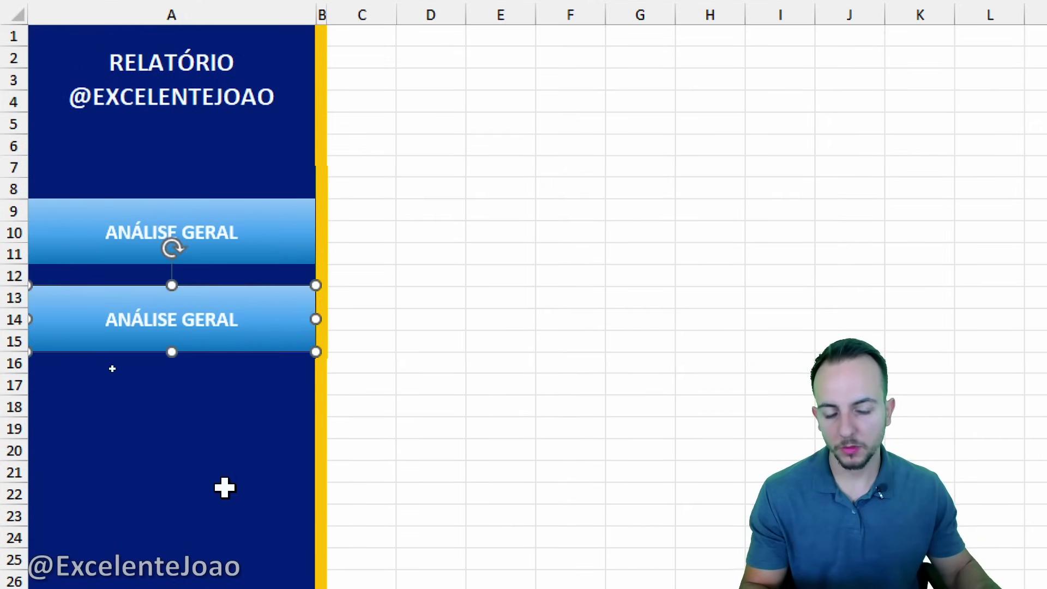
key(ctrl+v)
drag(304, 365, 240, 433)
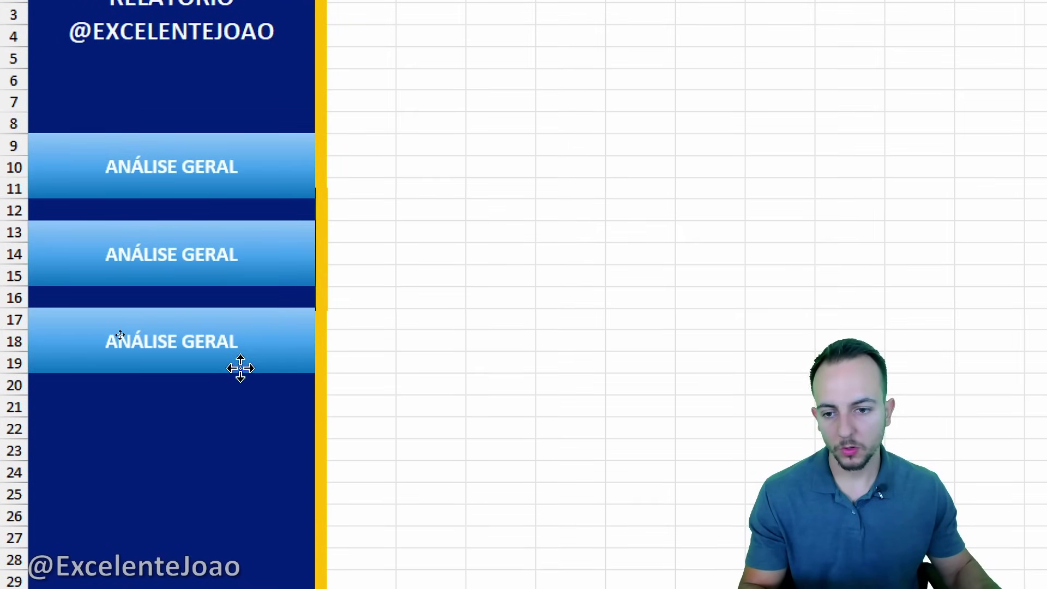
key(ctrl+v)
drag(272, 364, 260, 400)
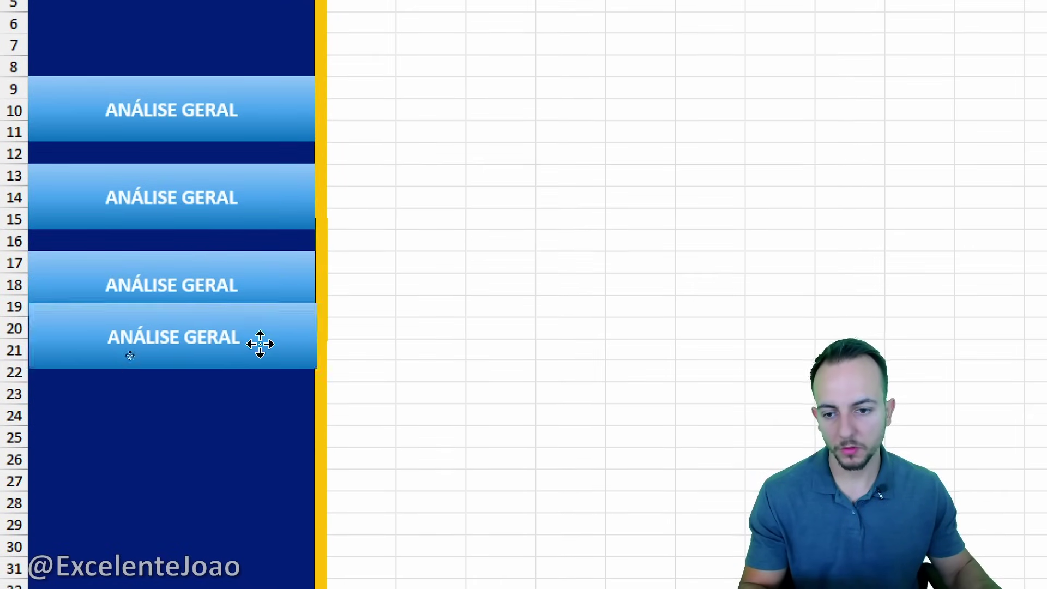
drag(260, 344, 229, 455)
key(ctrl+v)
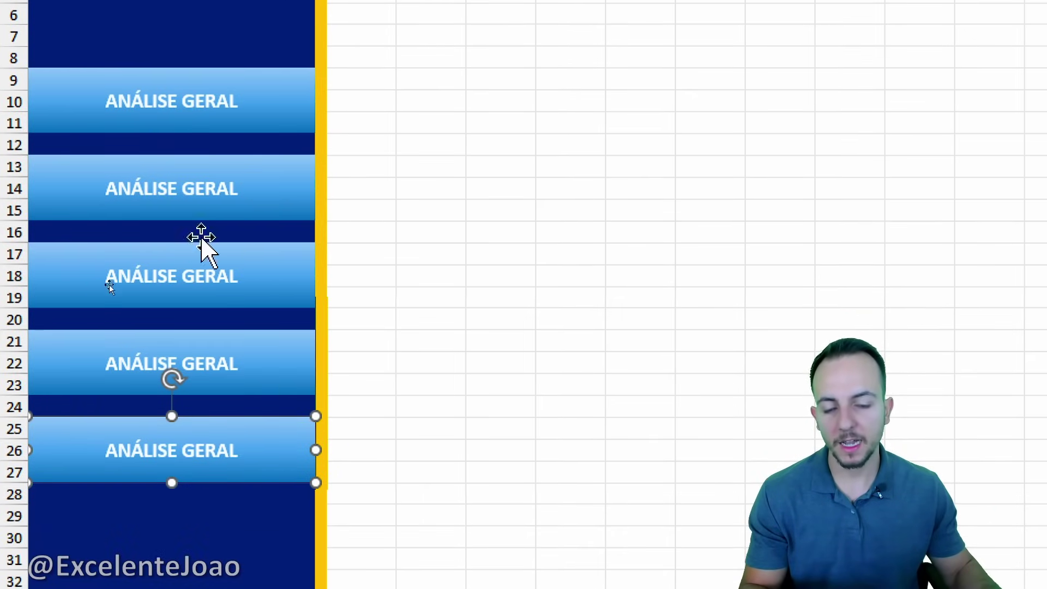
Fill the four copied buttons below the first one with the darkest grey shade under black in the theme colours.
click(276, 205)
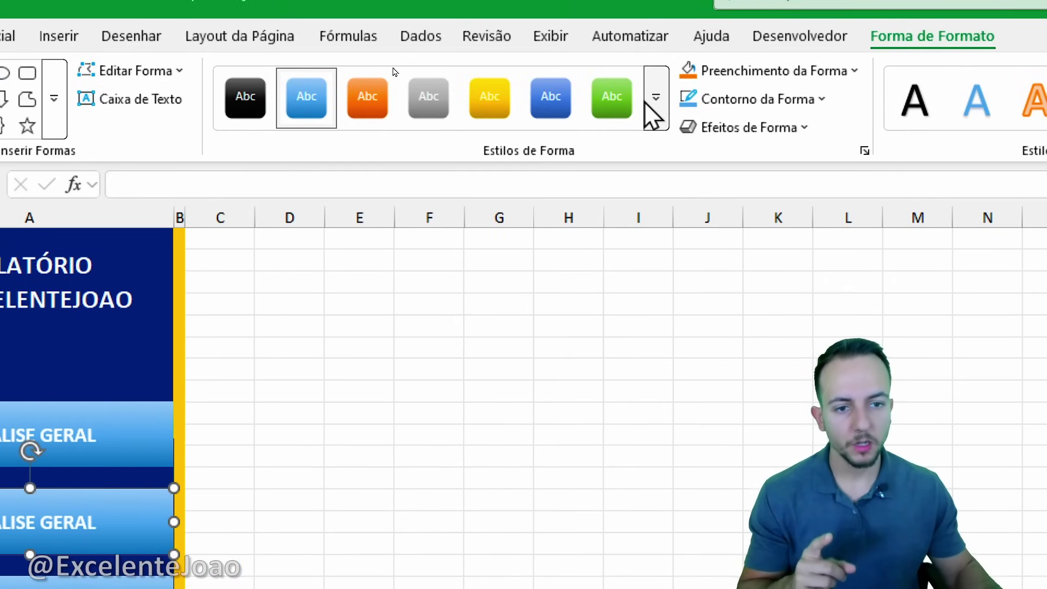
click(658, 104)
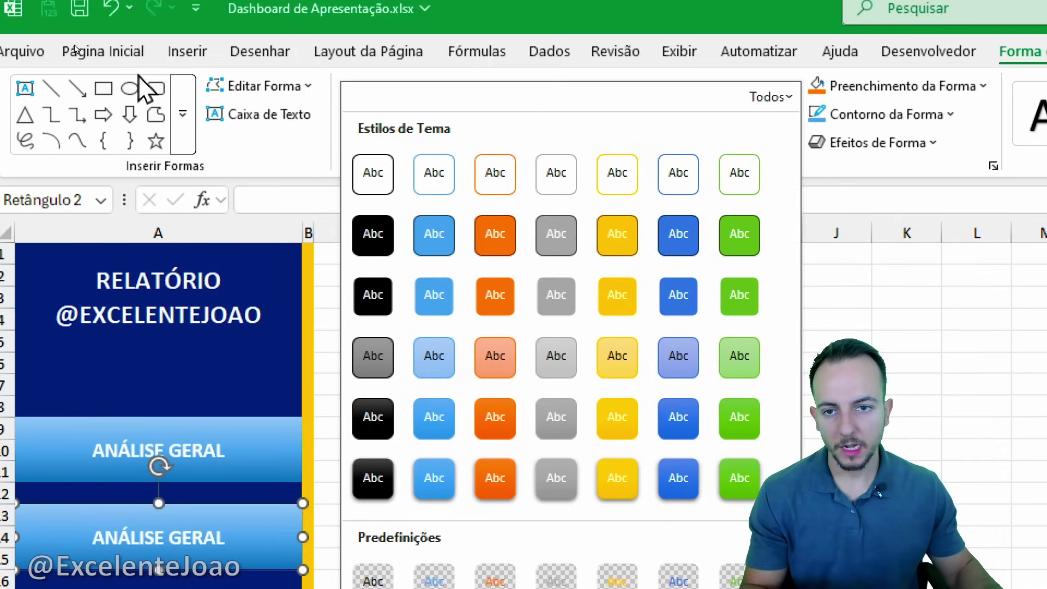
click(76, 50)
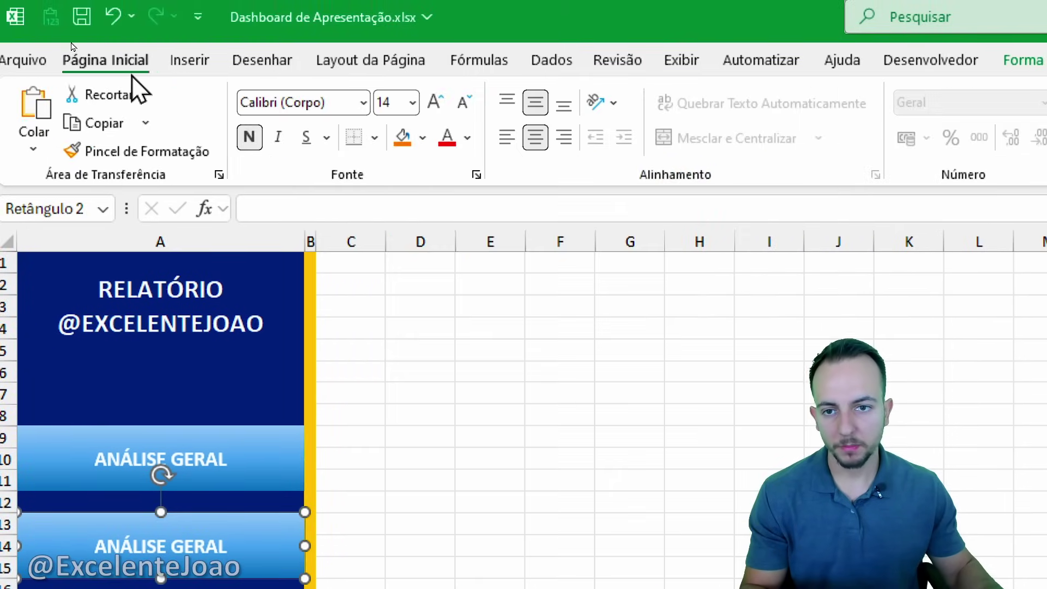
click(424, 142)
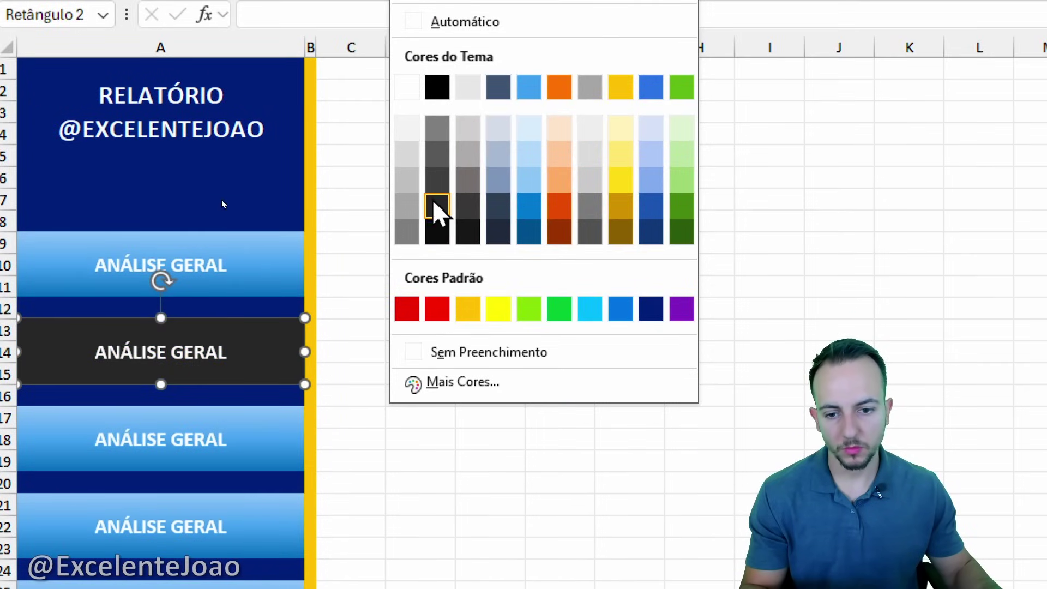
click(442, 226)
click(430, 285)
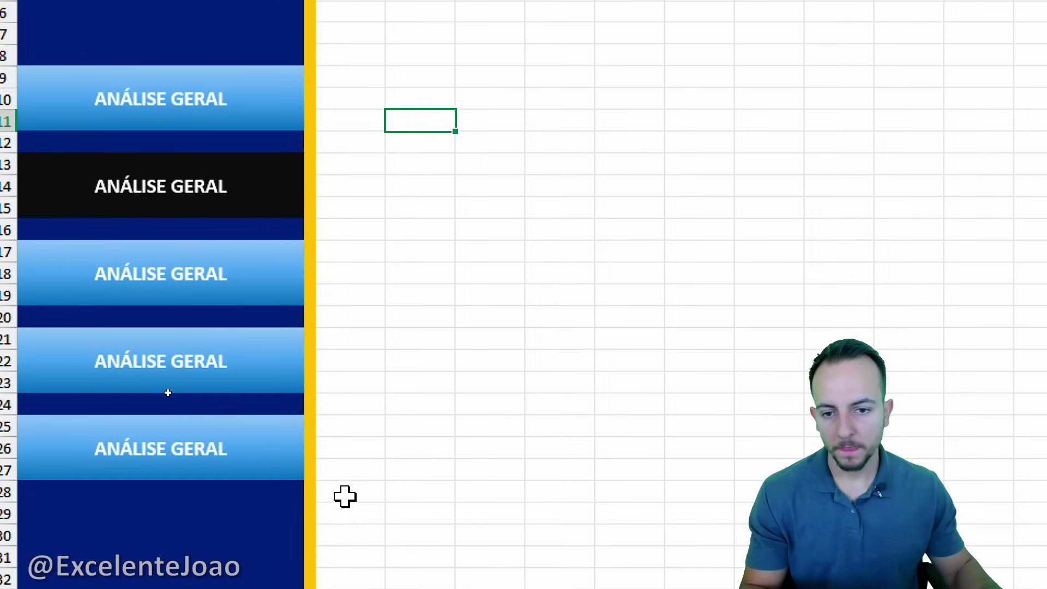
click(271, 393)
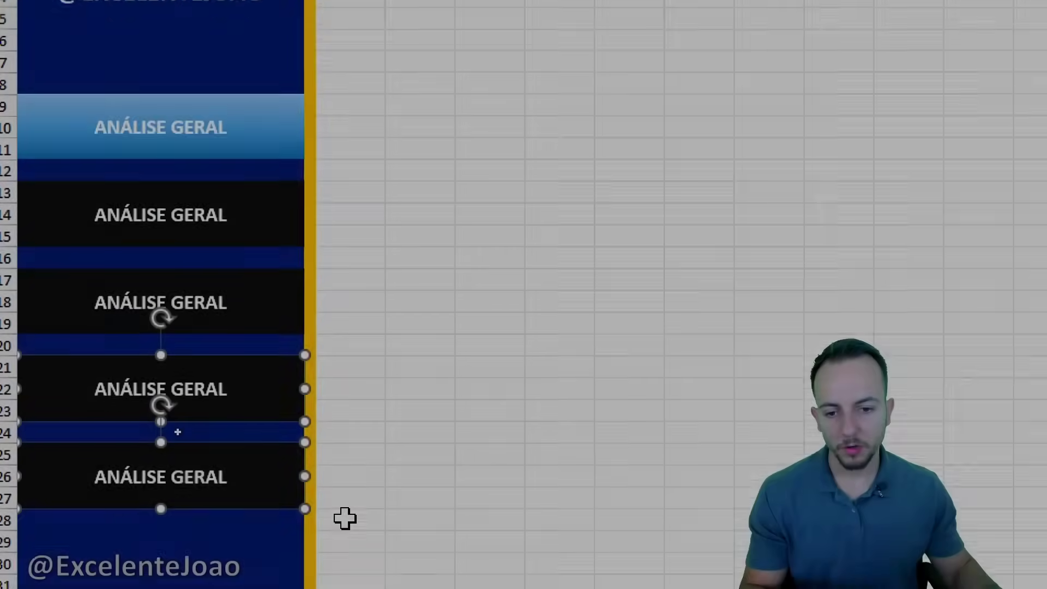
click(368, 541)
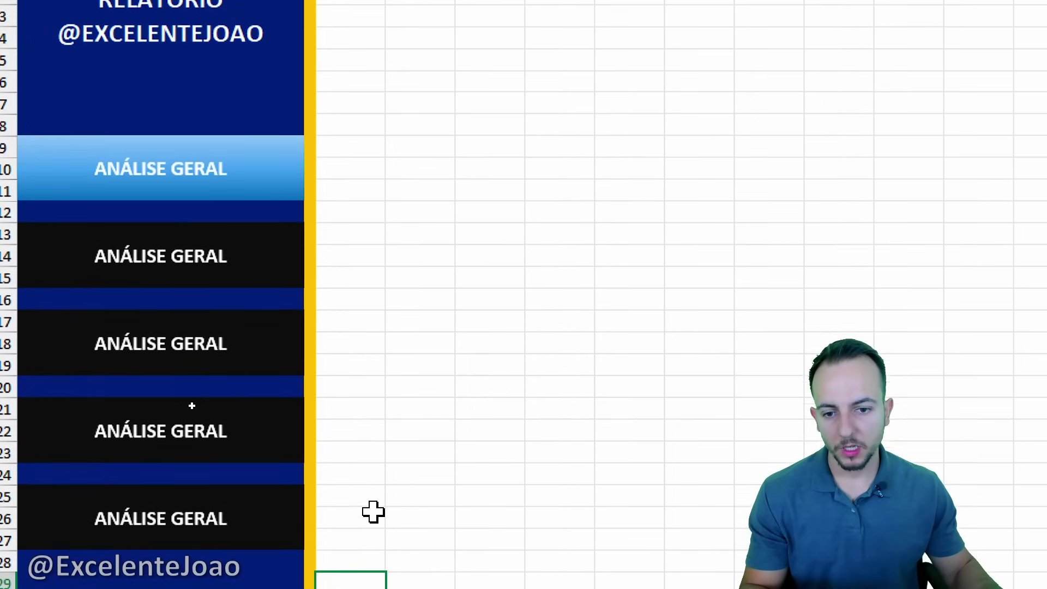
mouse_move(270, 230)
mouse_down()
mouse_move(344, 330)
mouse_move(327, 525)
mouse_up()
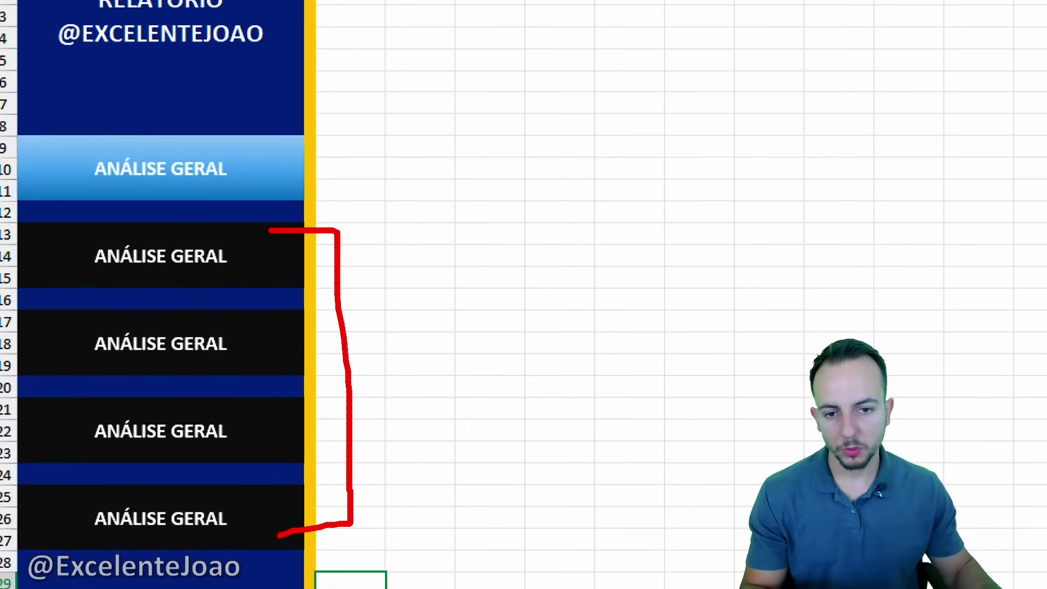
drag(293, 109, 319, 114)
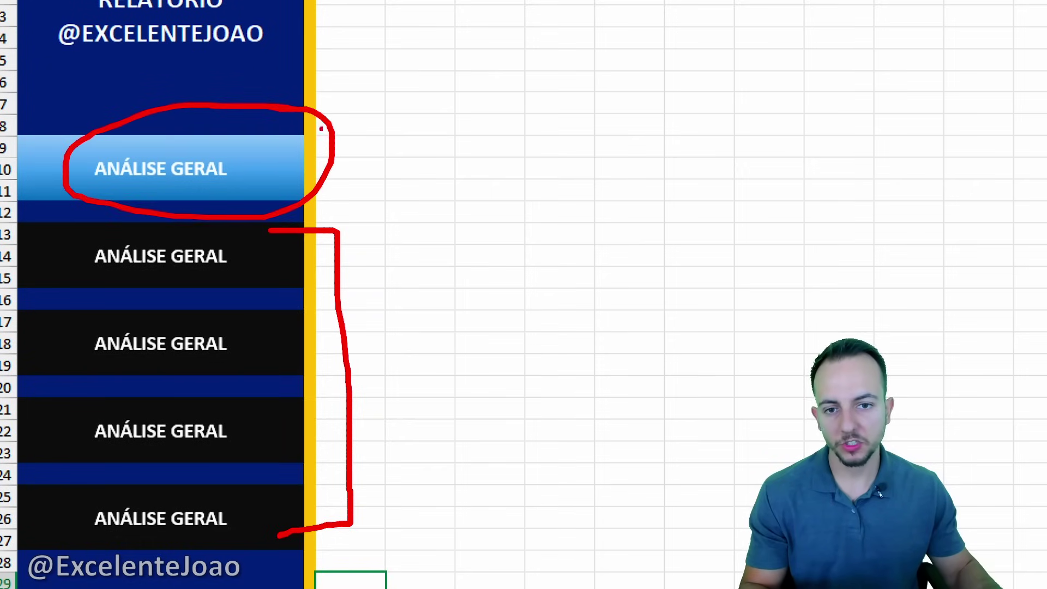
drag(344, 162, 582, 278)
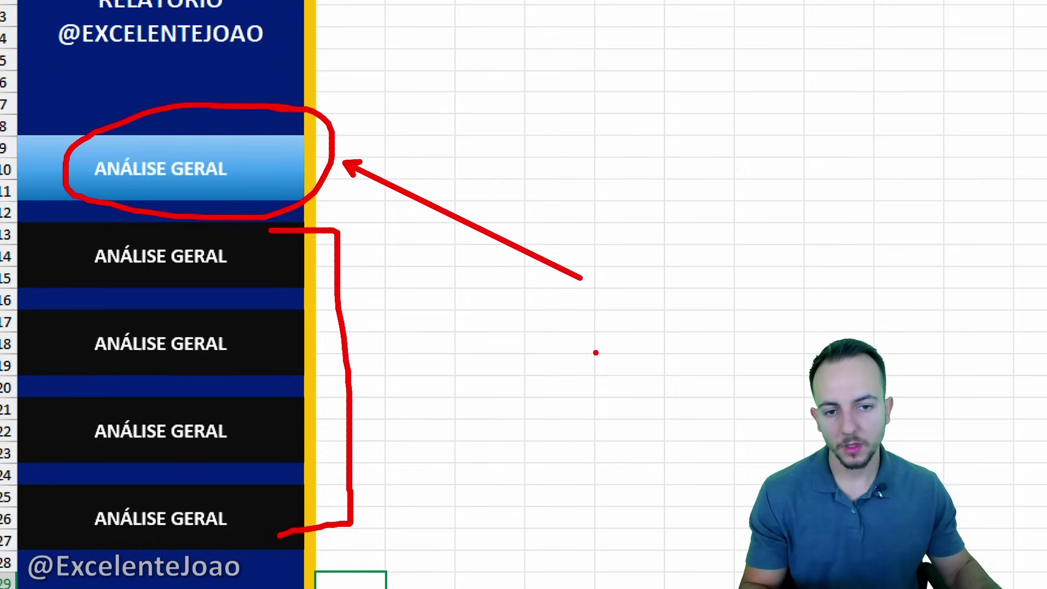
key(ctrl+z)
key(ctrl+z)
key(ctrl+z)
drag(322, 262, 470, 199)
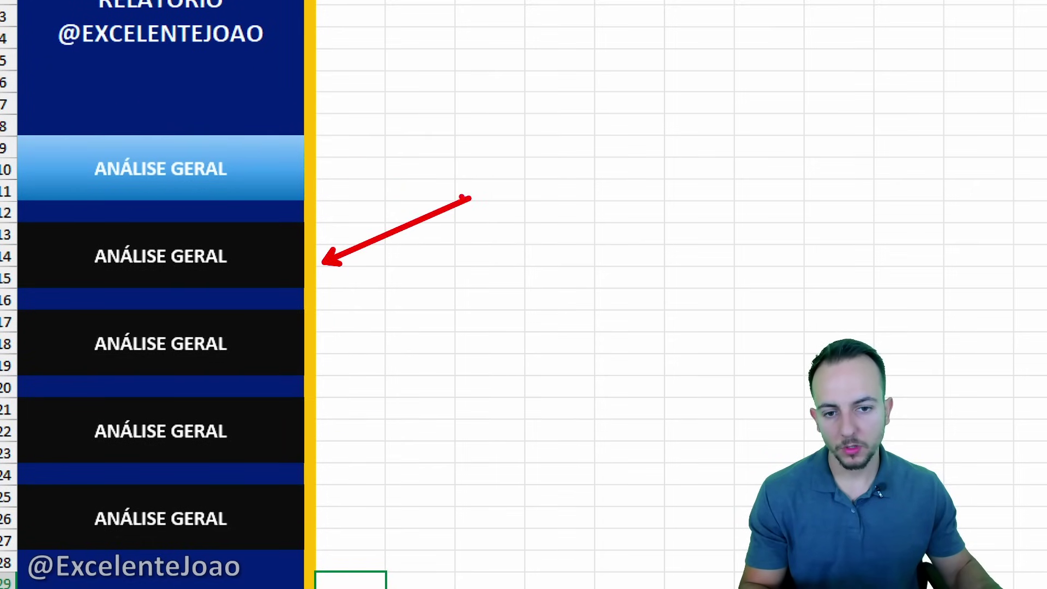
drag(133, 185, 288, 143)
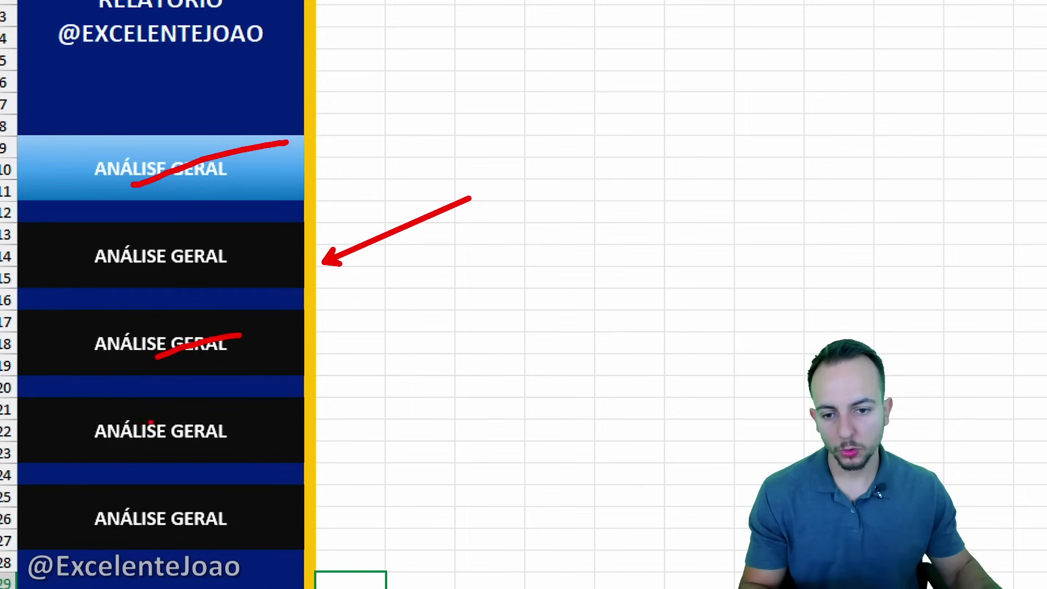
drag(150, 423, 255, 401)
drag(140, 501, 279, 483)
drag(26, 207, 305, 295)
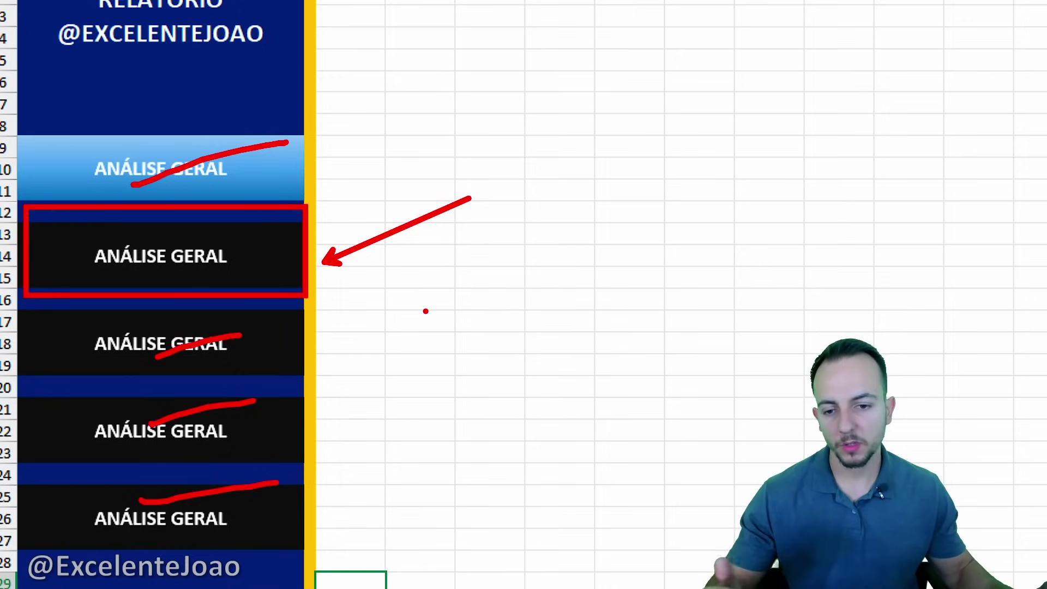
key(Escape)
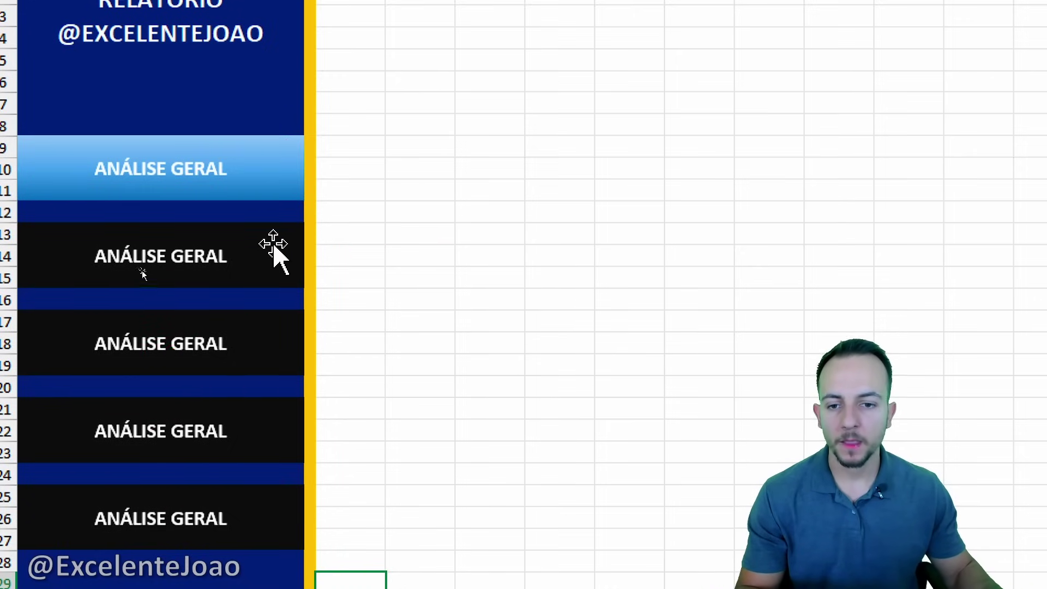
Widen the blue ANÁLISE GERAL button so that it extends over columns B and C.
click(262, 217)
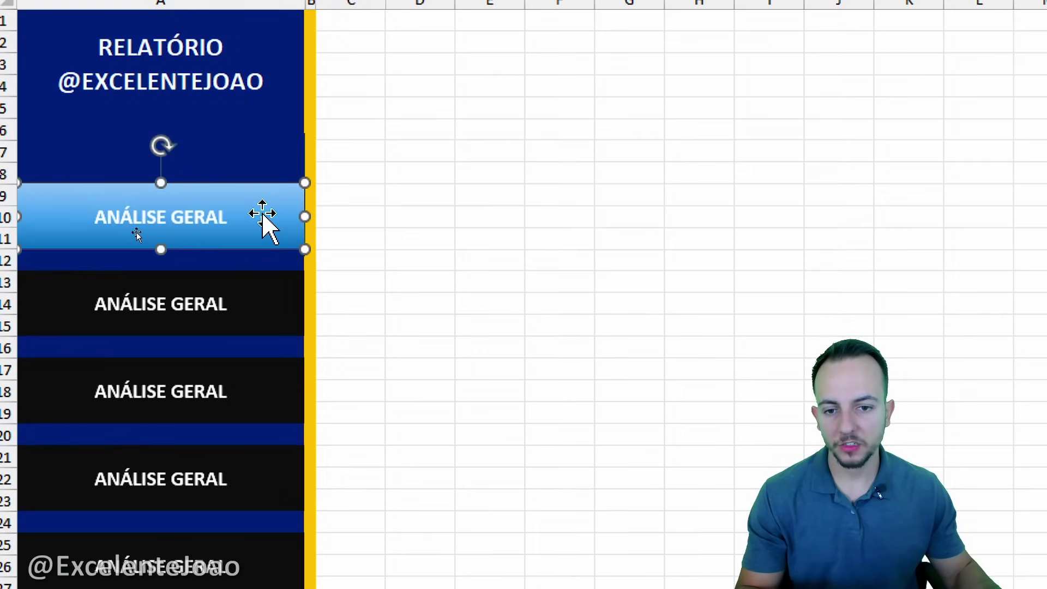
drag(300, 216, 381, 218)
click(376, 290)
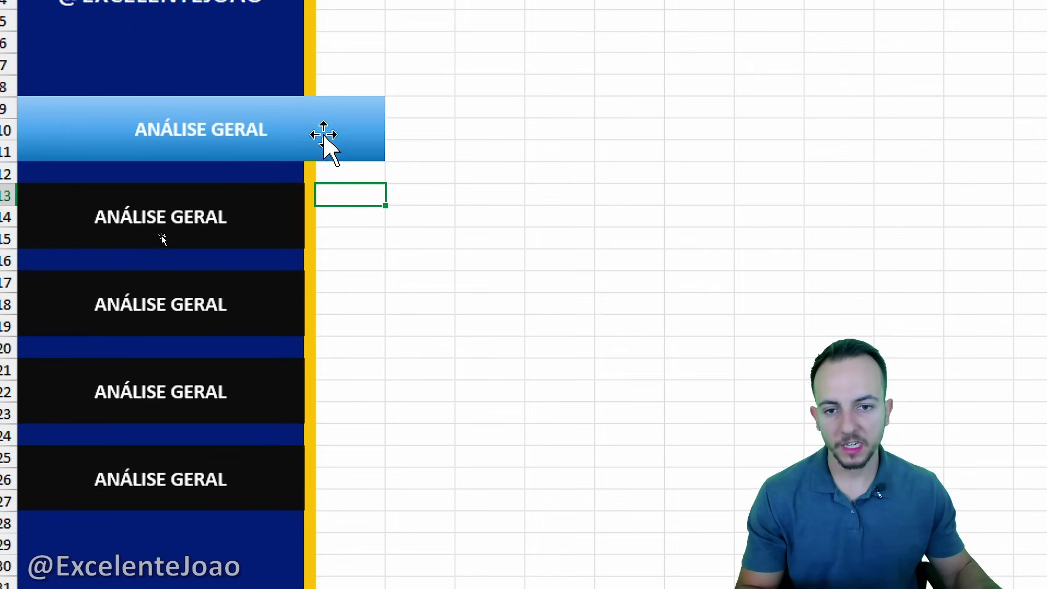
Change the label of the button on rows 13 to 15 to ANÁLISE por DATA.
click(180, 213)
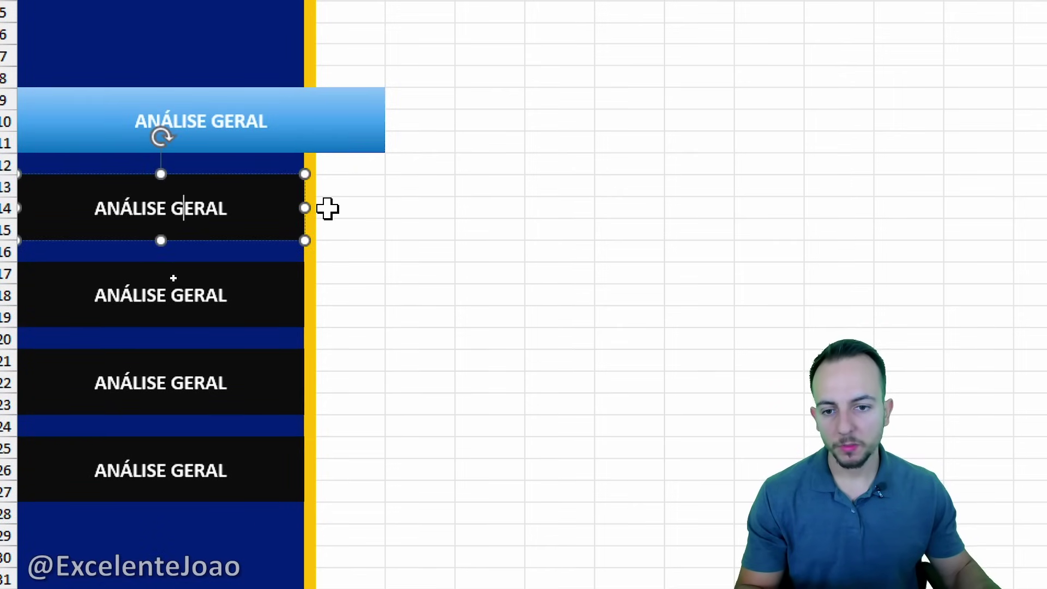
key(ctrl+a)
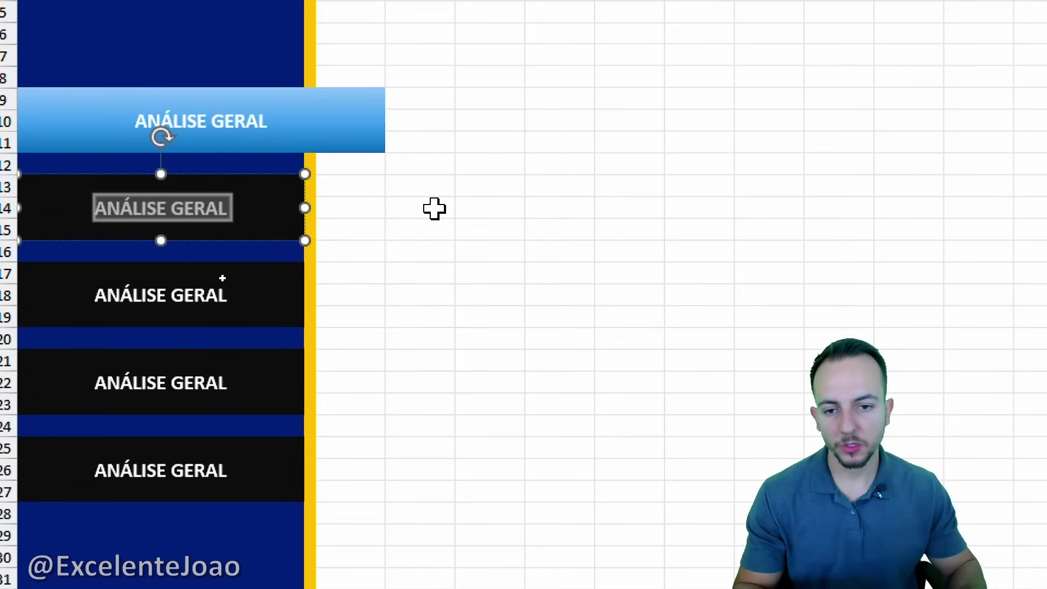
key(End)
key(ctrl+shift+Left)
text(por DATA)
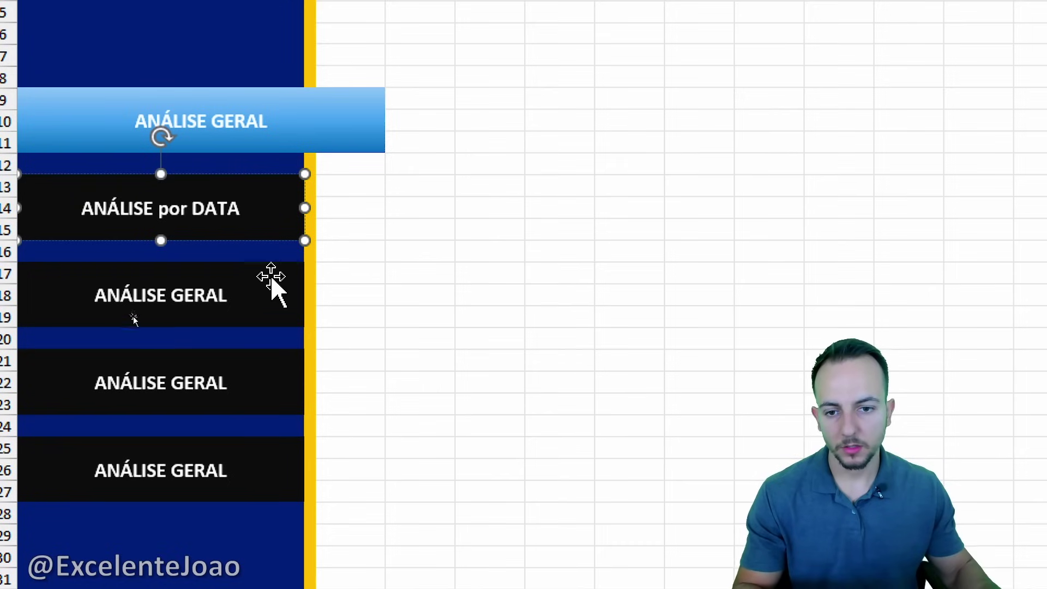
Change the label of the button on rows 17 to 19 to ANÁLISE por LOJA.
click(222, 312)
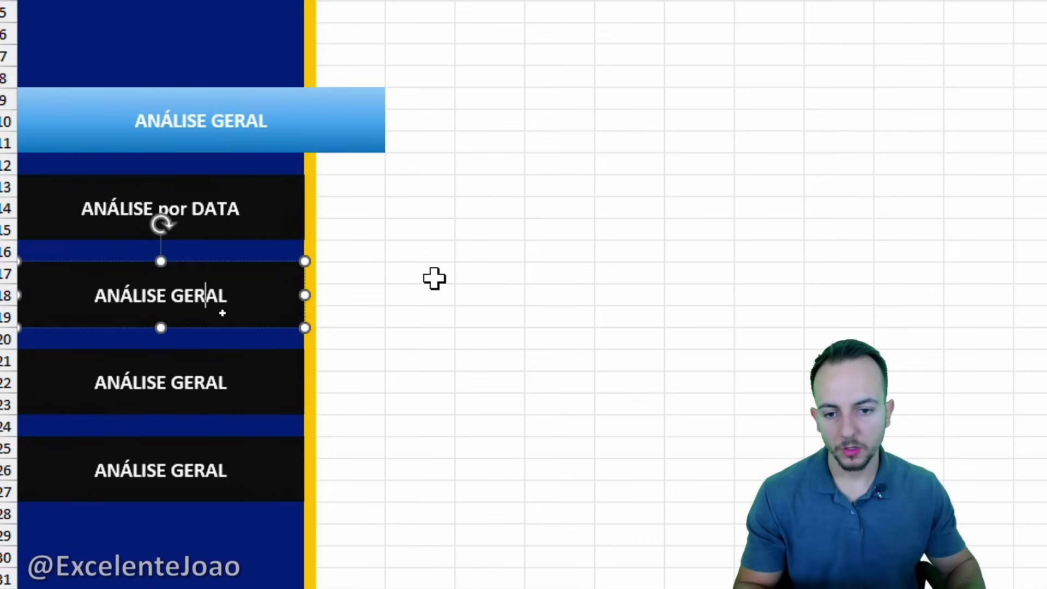
key(shift+End)
key(BackSpace)
key(BackSpace)
key(BackSpace)
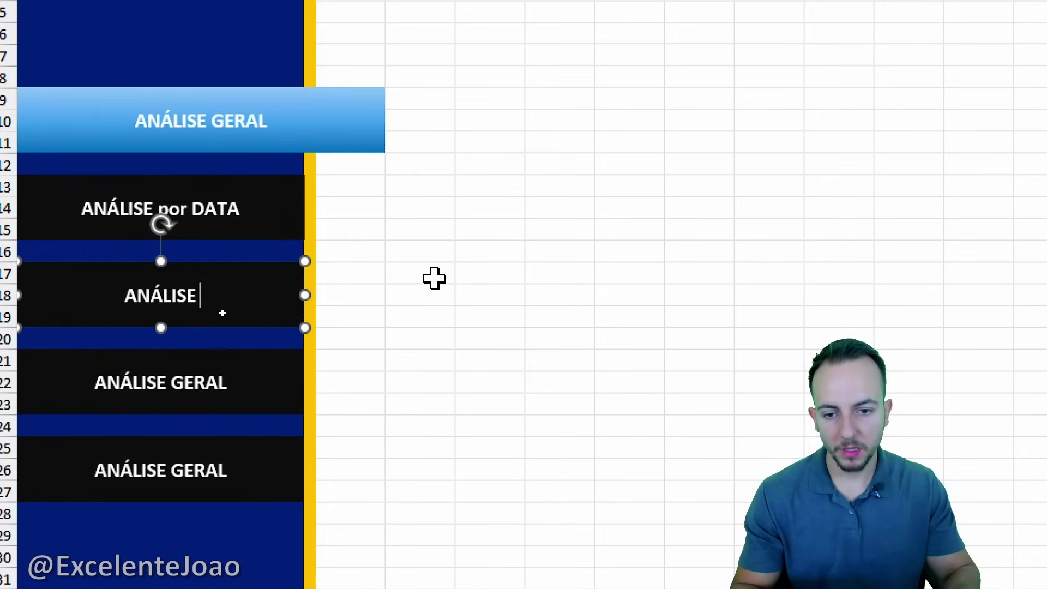
text(por LOJA)
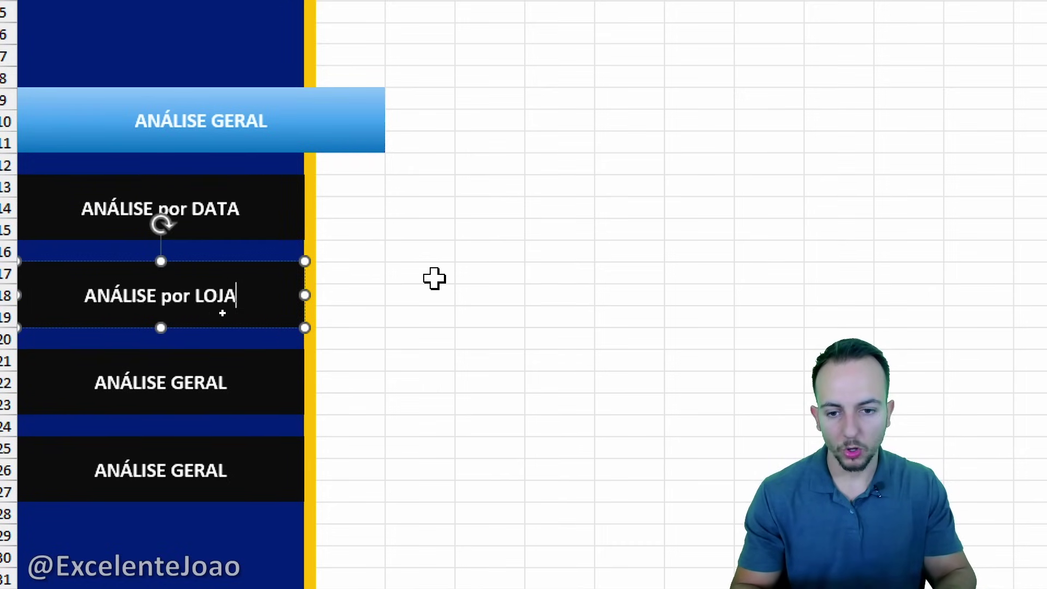
Change the label of the button on rows 21 to 23 to ANÁLISE por PRODUTO.
click(201, 380)
double_click(201, 382)
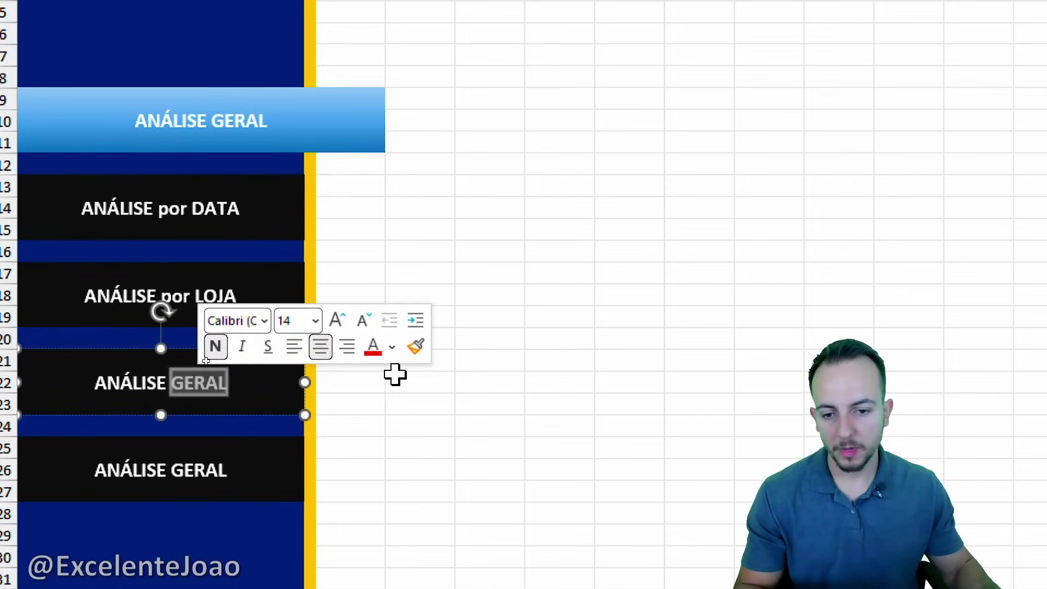
text(por PRODUTO)
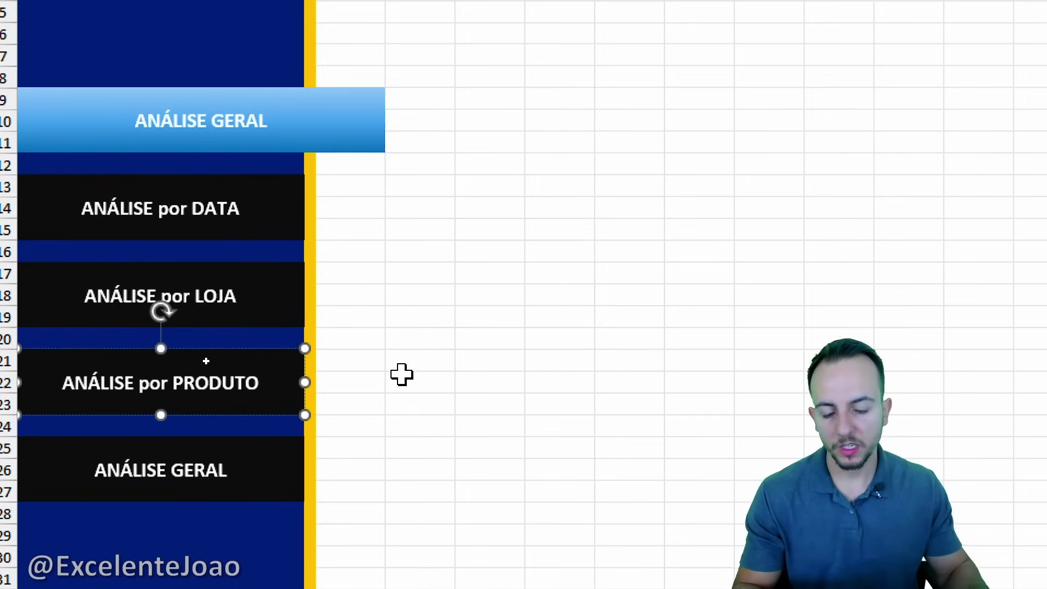
Delete the surplus black ANÁLISE GERAL button on rows 25 to 27.
scroll(318, 509, down, 3)
click(274, 336)
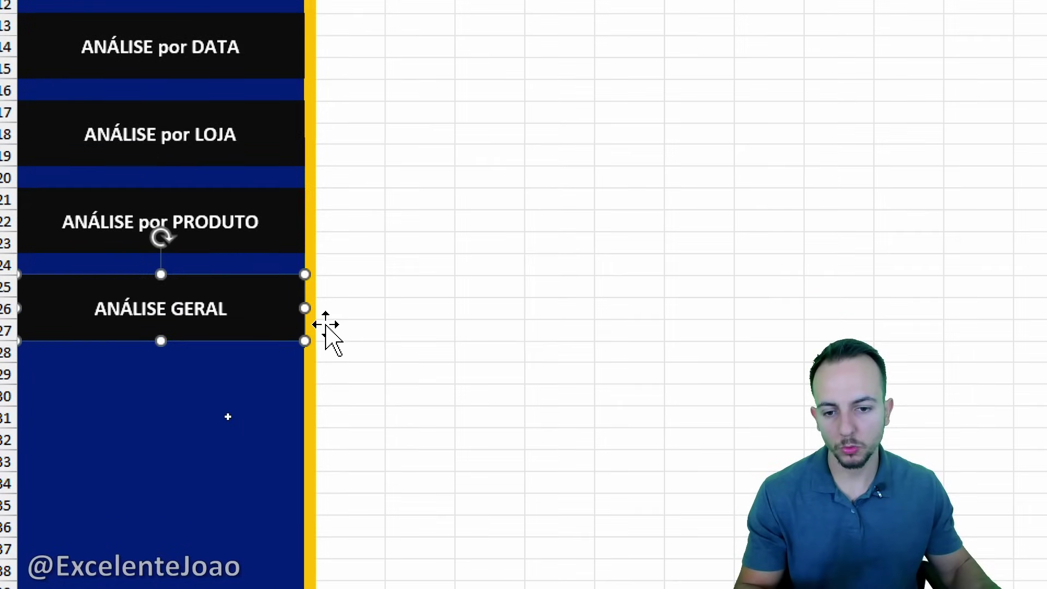
key(Delete)
click(480, 321)
scroll(463, 136, up, 4)
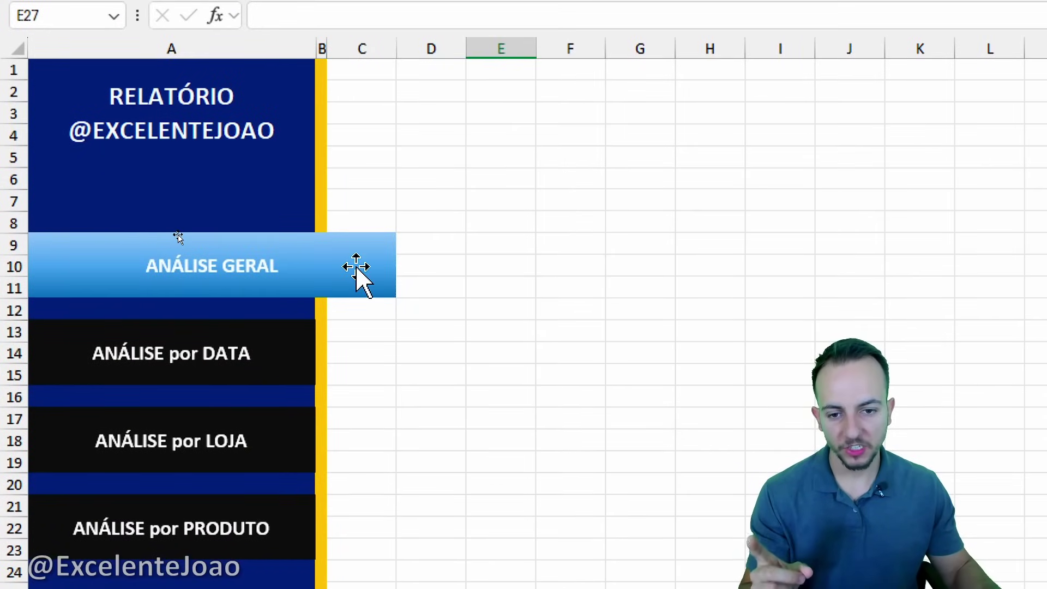
Apply the light blue glow effect from the second row of Brilho variations to the ANÁLISE GERAL button.
click(357, 270)
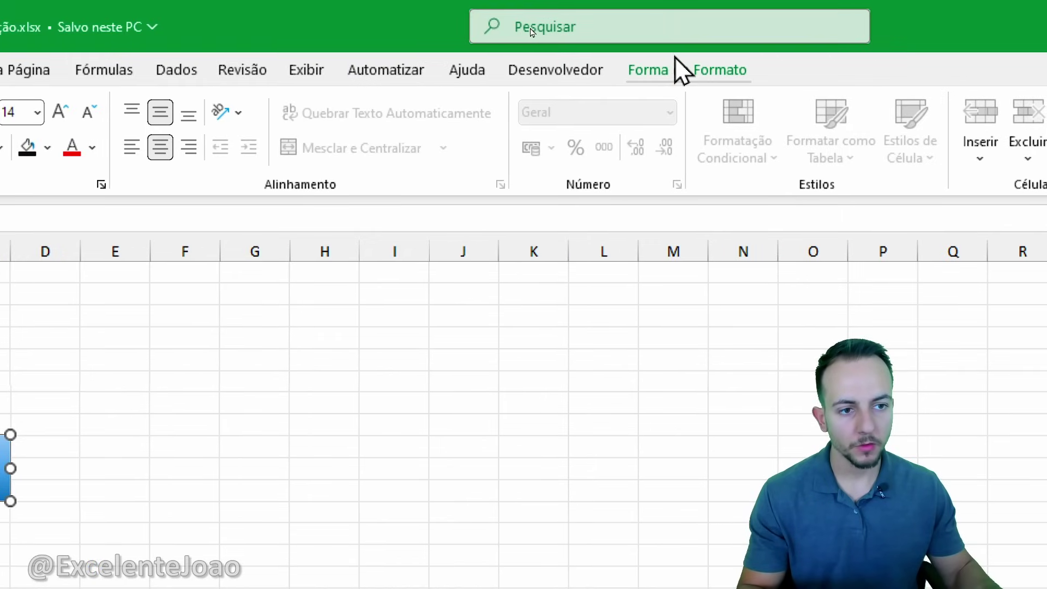
click(676, 68)
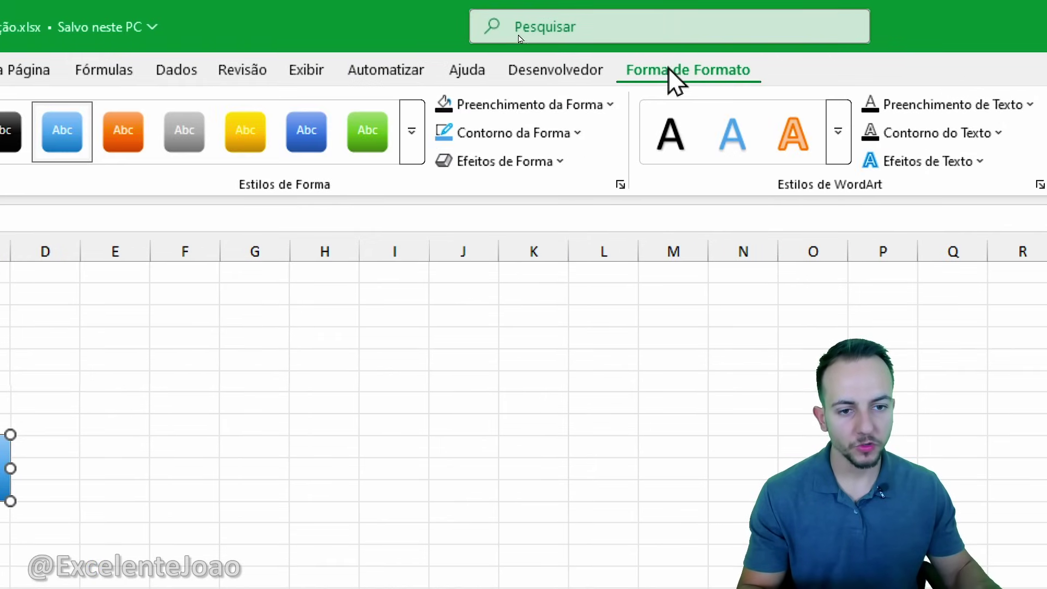
click(537, 163)
mouse_move(554, 362)
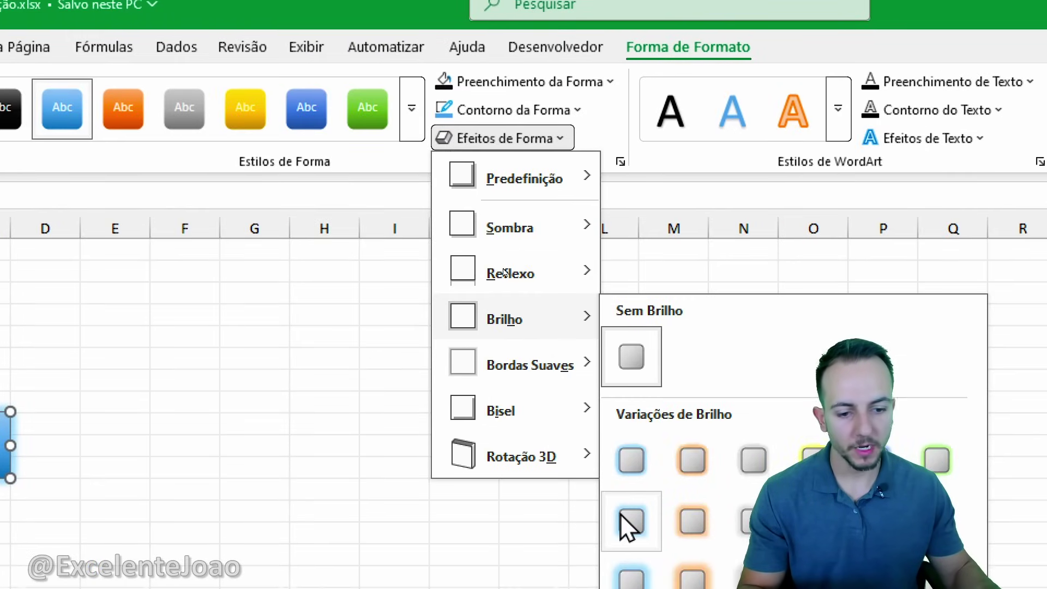
click(630, 520)
click(452, 509)
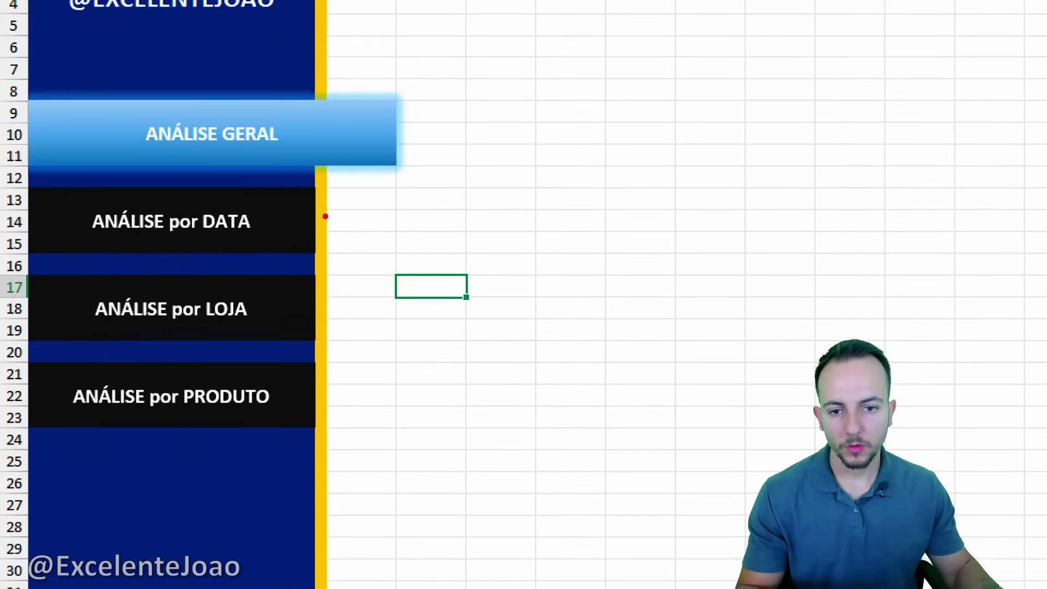
drag(321, 342, 357, 337)
mouse_move(324, 383)
mouse_down()
mouse_move(362, 417)
mouse_move(342, 453)
mouse_up()
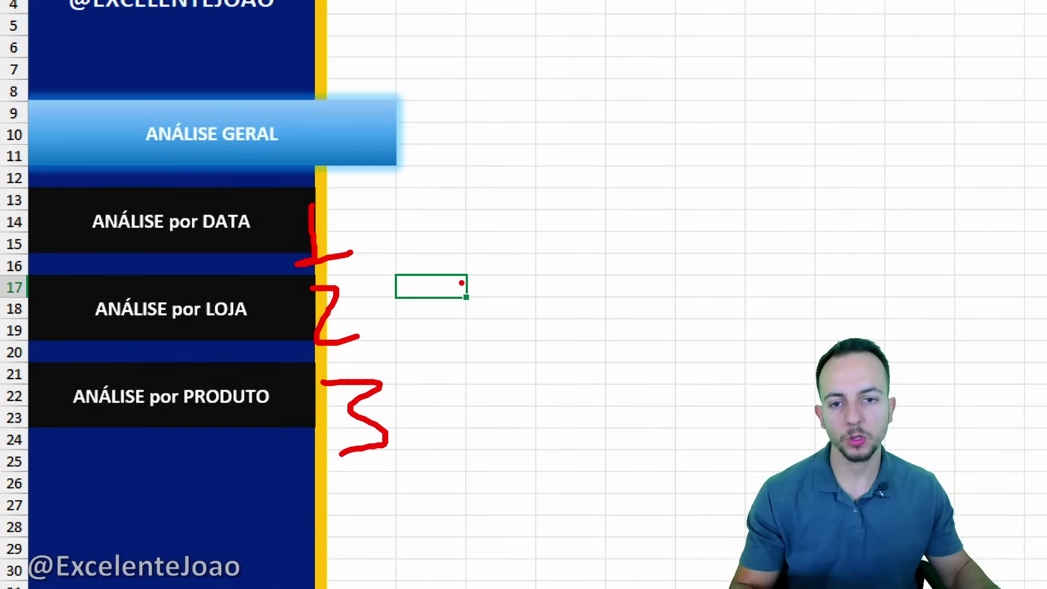
key(Escape)
key(ctrl+4)
key(ctrl+4)
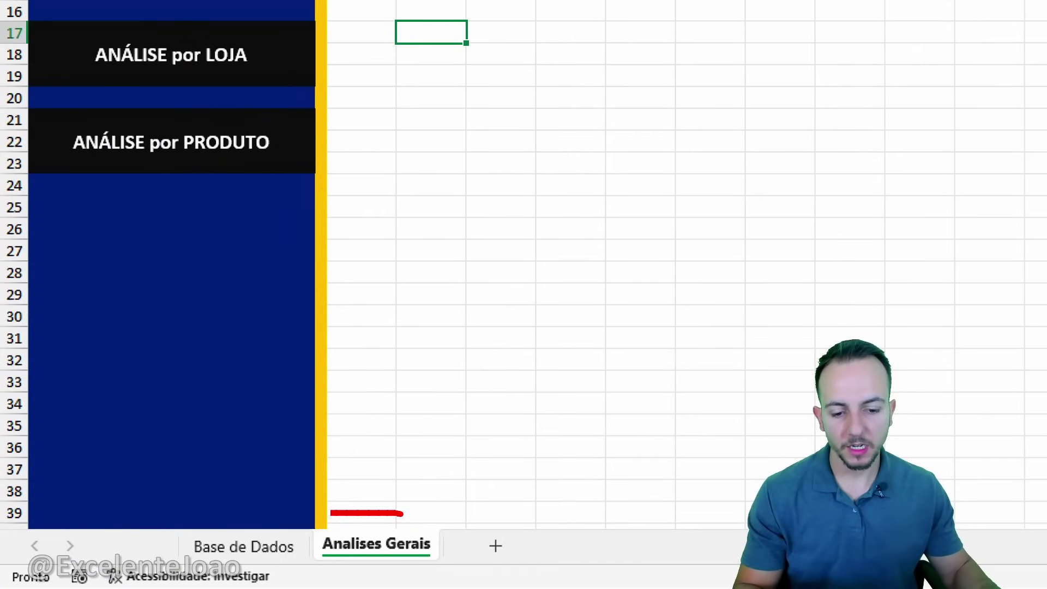
drag(402, 513, 292, 511)
key(Escape)
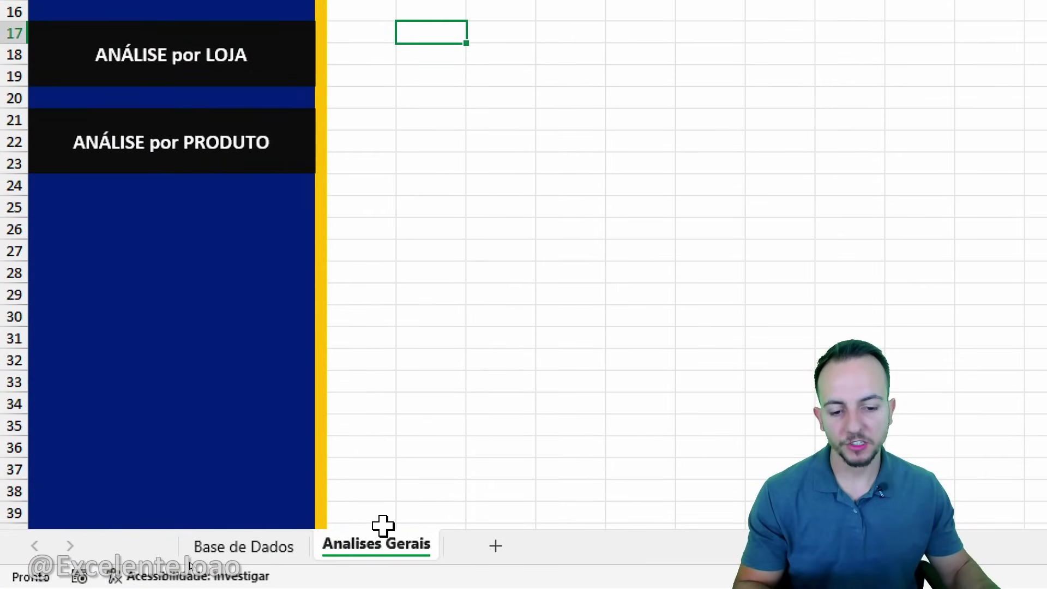
Create a copy of the Analises Gerais sheet at the end of the workbook.
right_click(382, 545)
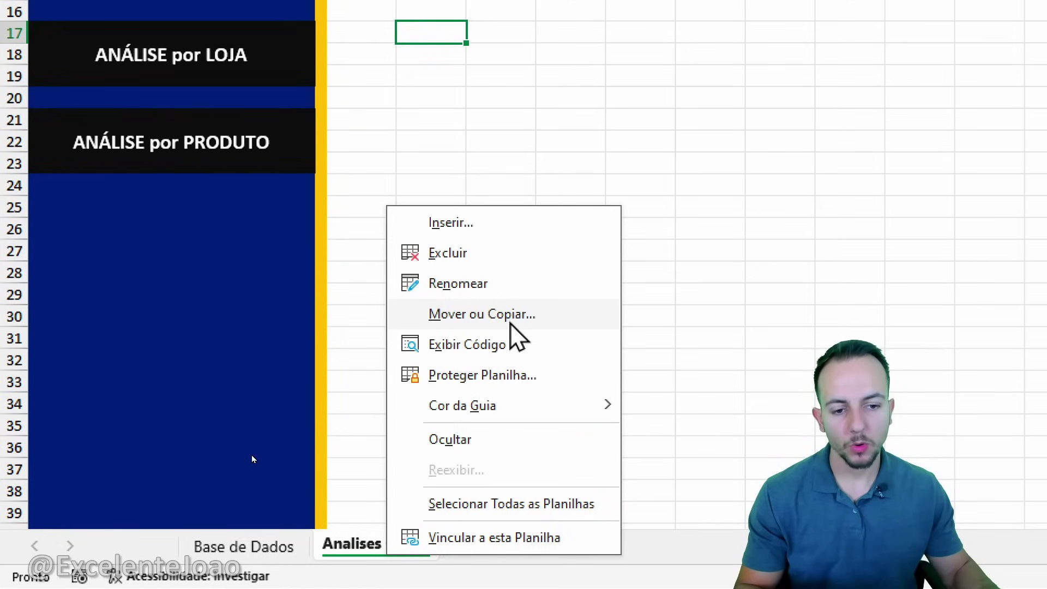
click(495, 315)
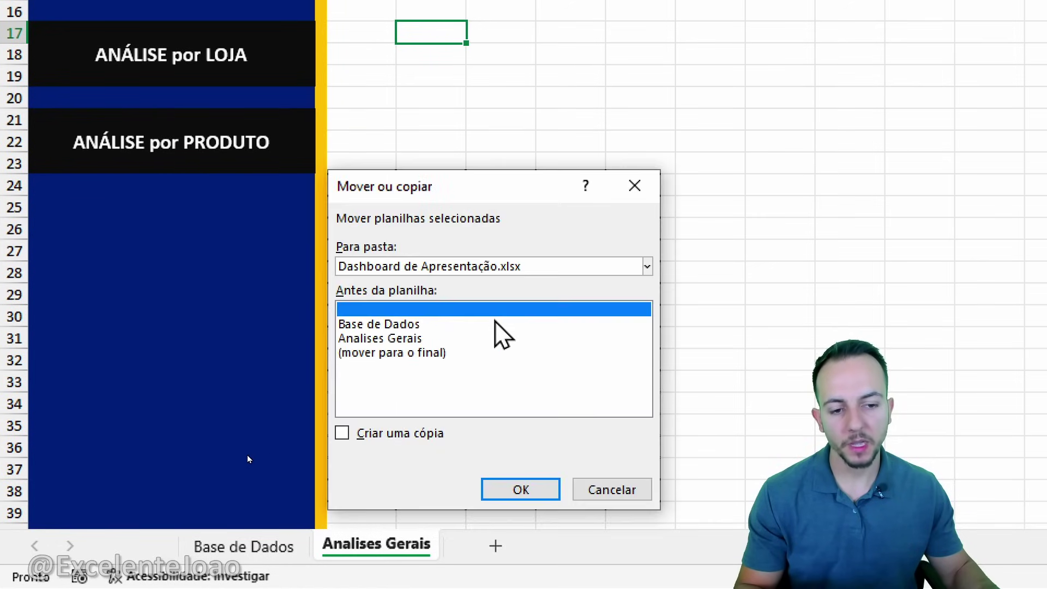
click(403, 353)
click(393, 432)
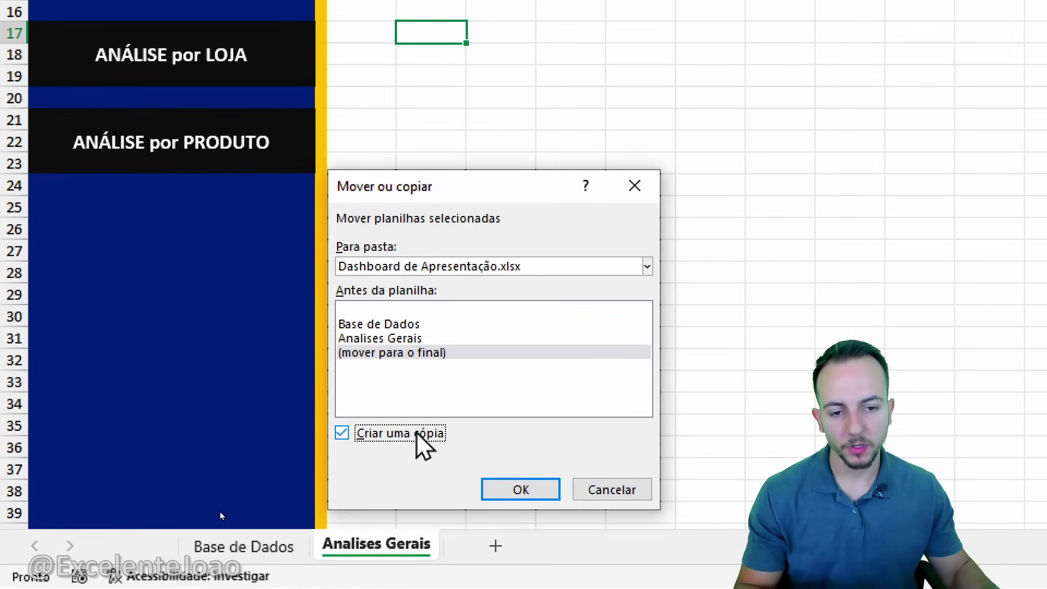
click(521, 489)
Duplicate the Analises Gerais (2) sheet, placing the copy at the end of the workbook.
right_click(515, 548)
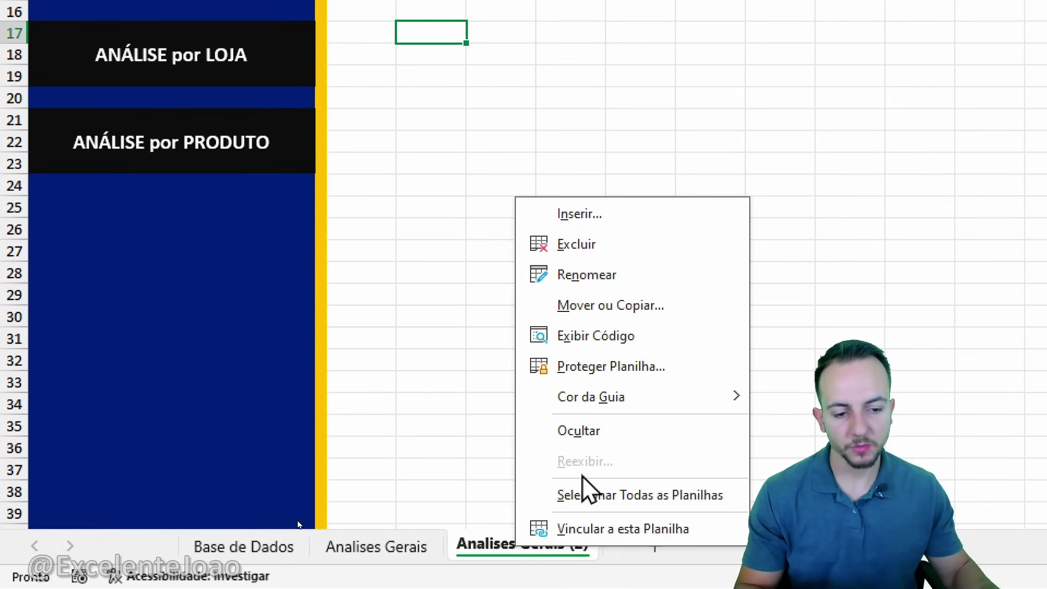
click(636, 310)
click(537, 359)
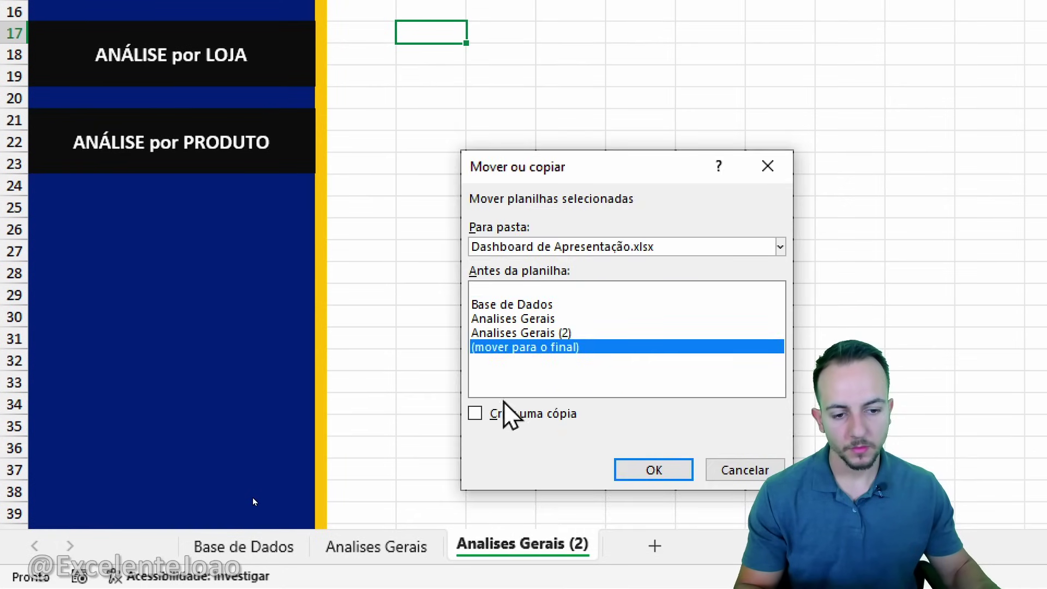
click(526, 414)
click(654, 470)
Duplicate the Analises Gerais (3) sheet, placing the copy at the end of the workbook.
right_click(652, 536)
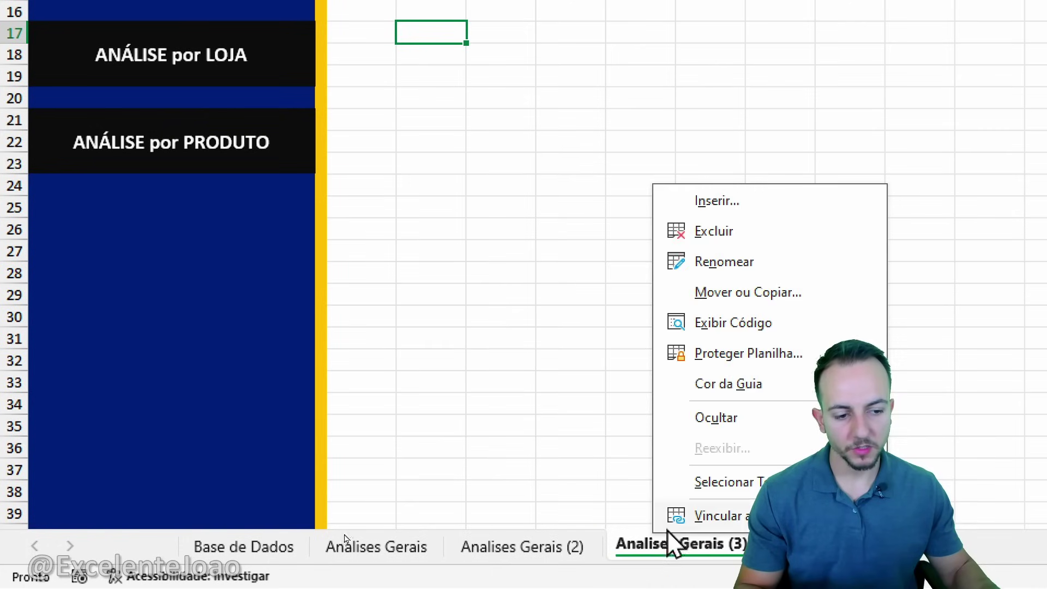
click(752, 291)
click(639, 365)
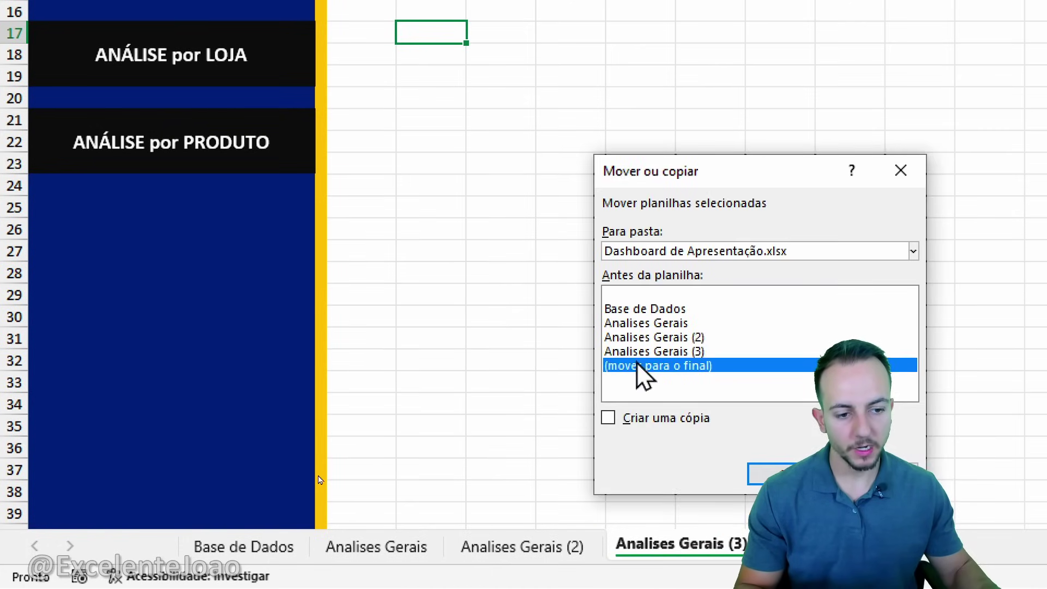
click(663, 418)
click(769, 474)
Rename the Analises Gerais (2) sheet as DATA.
click(426, 542)
click(473, 545)
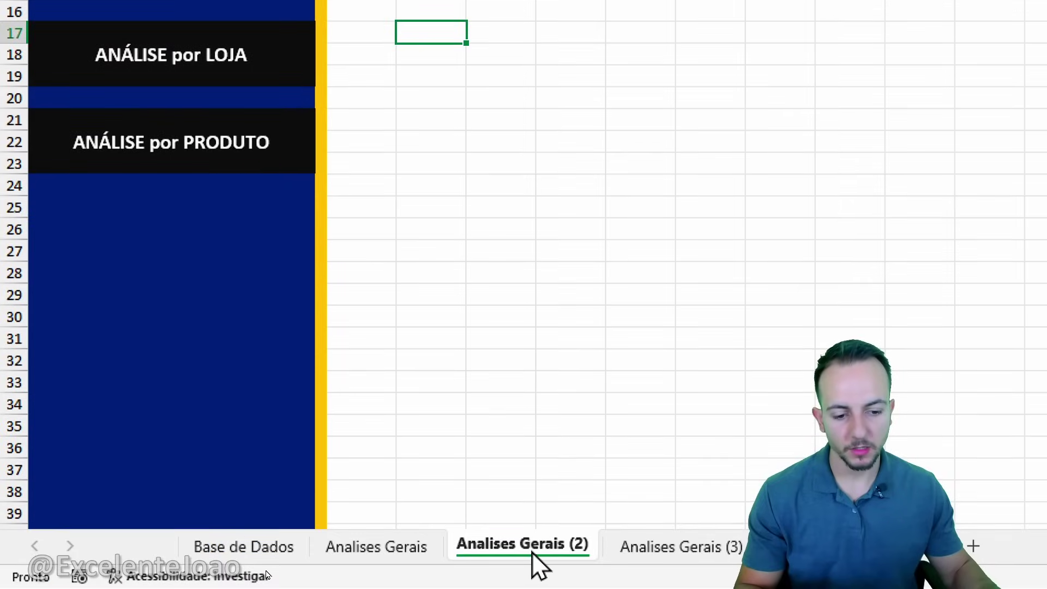
double_click(532, 545)
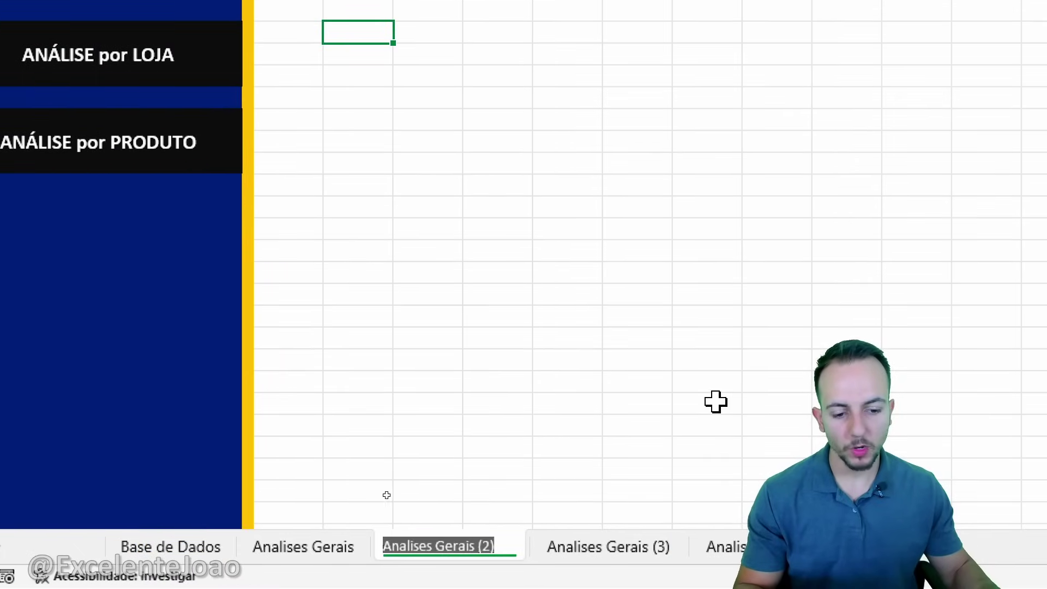
text(DAA)
key(BackSpace)
text(TA)
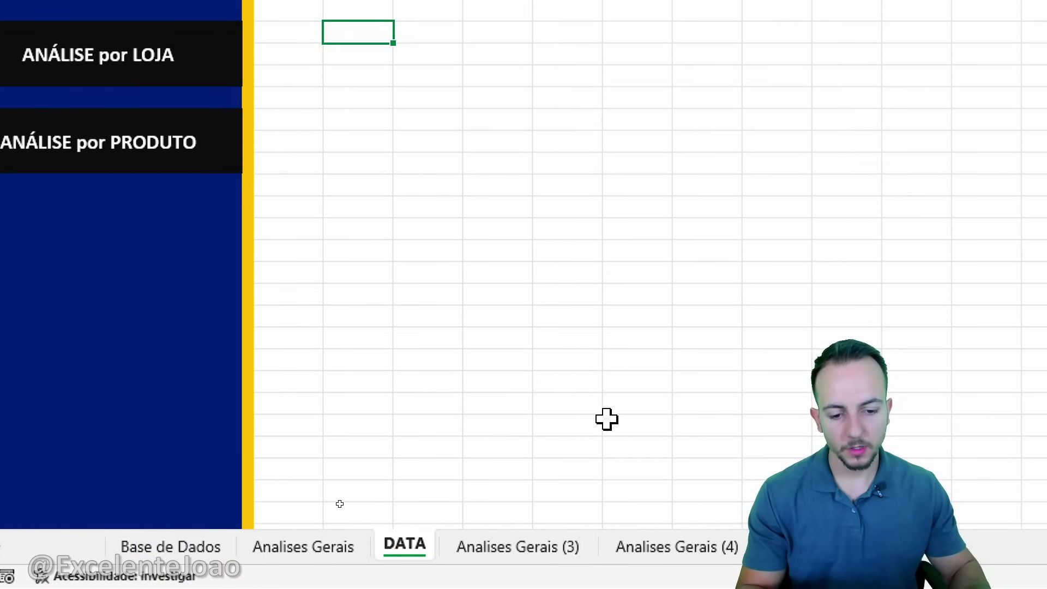
Rename the Analises Gerais (3) sheet as LOJA.
click(510, 546)
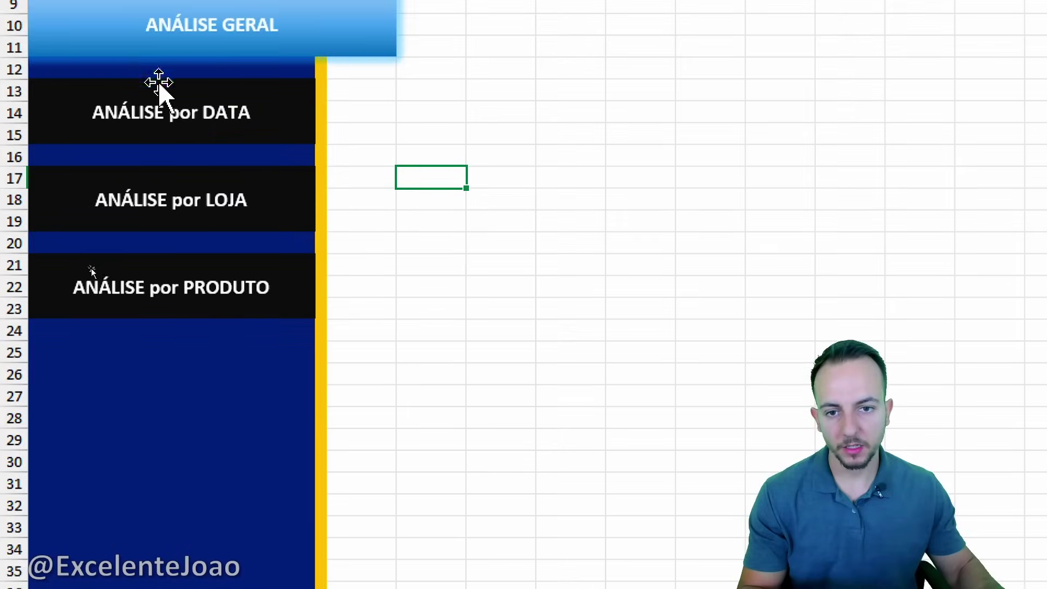
text(LOJA)
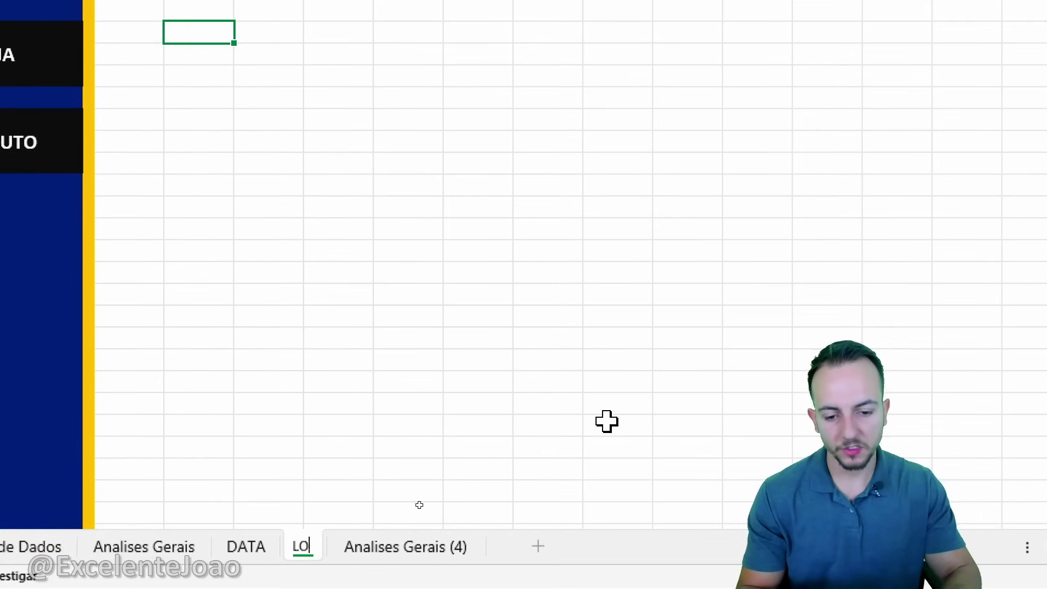
key(Return)
Rename the Analises Gerais (4) sheet as PRODUTO and return to the Analises Gerais sheet.
double_click(387, 553)
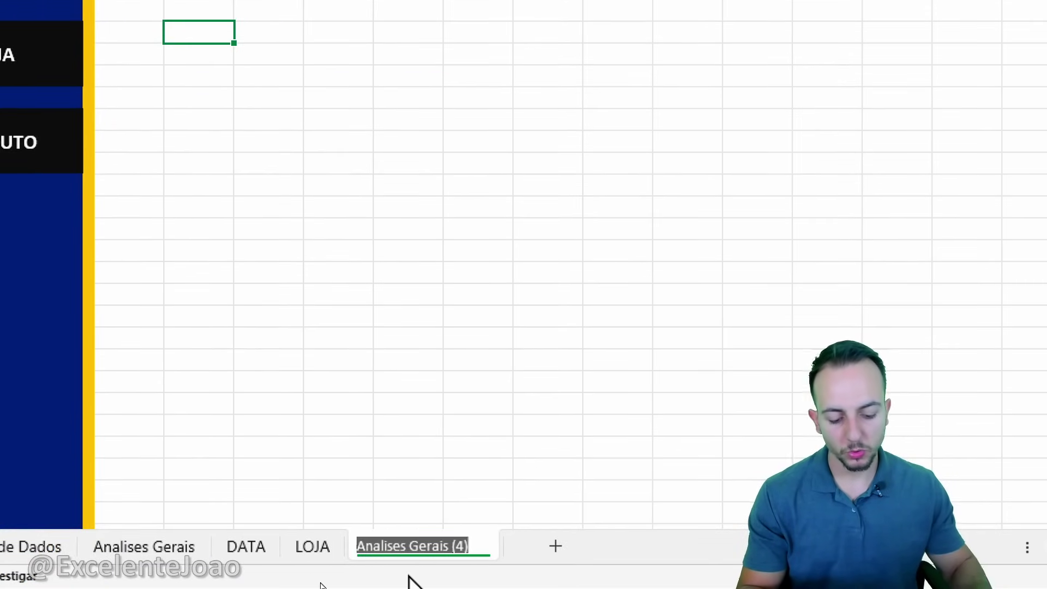
text(PRODUTO)
key(Return)
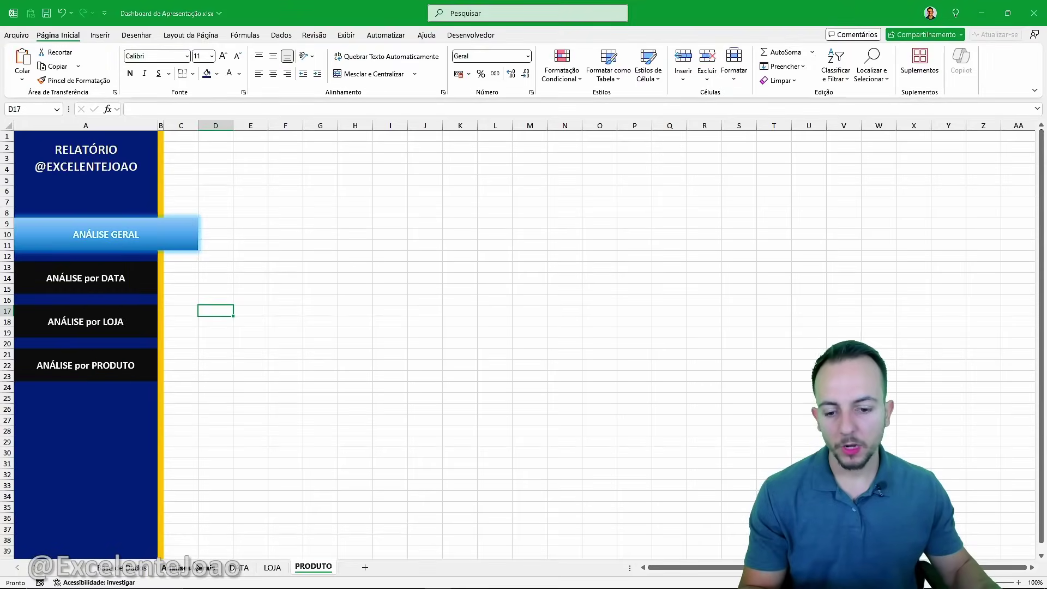
click(188, 567)
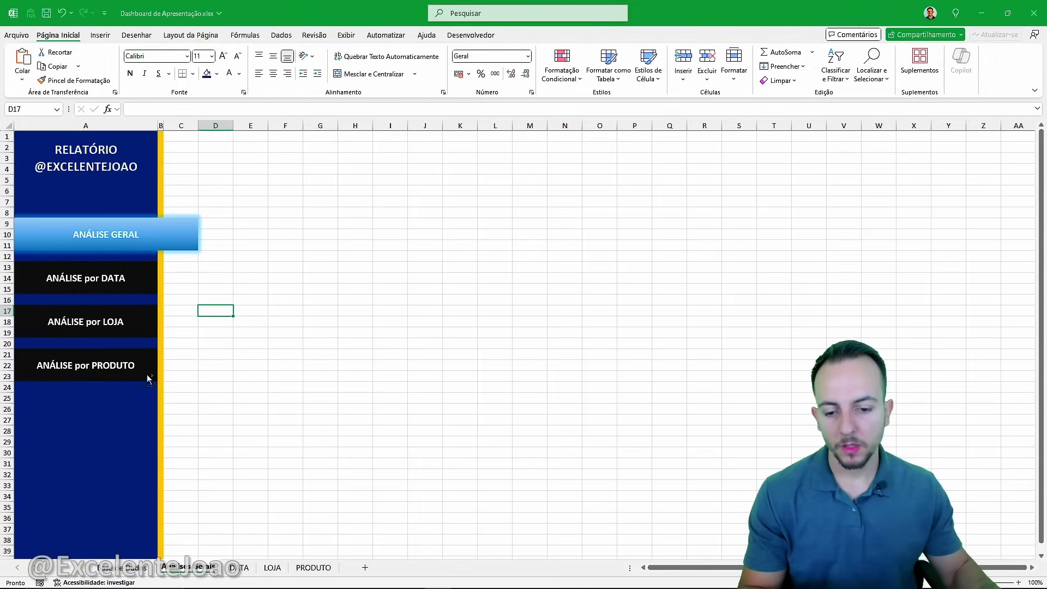
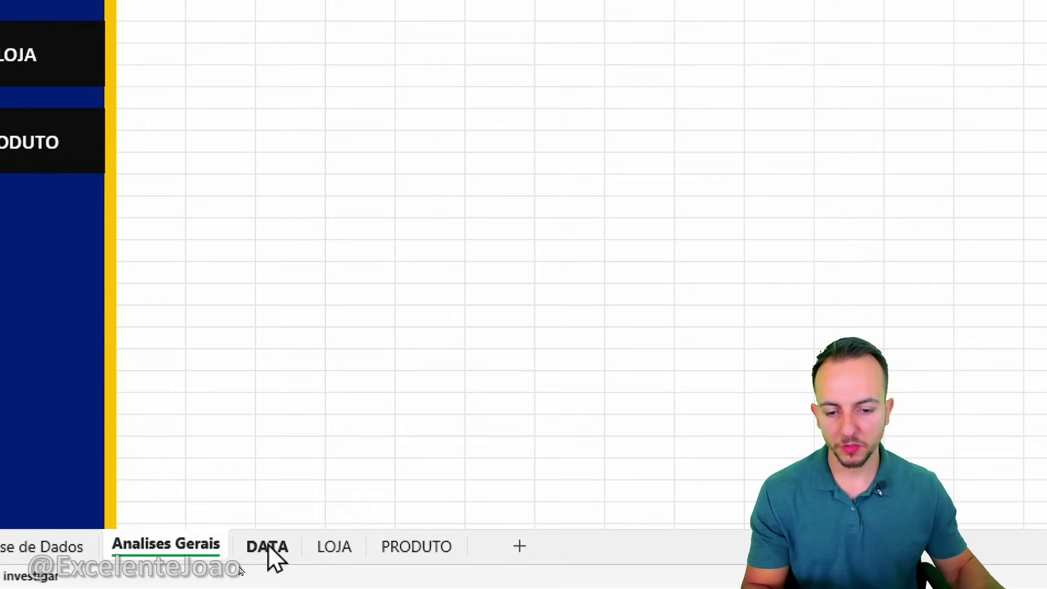
Switch back and forth through the Analises Gerais, DATA, LOJA and PRODUTO sheets to compare which menu button is highlighted on each.
click(269, 545)
click(330, 550)
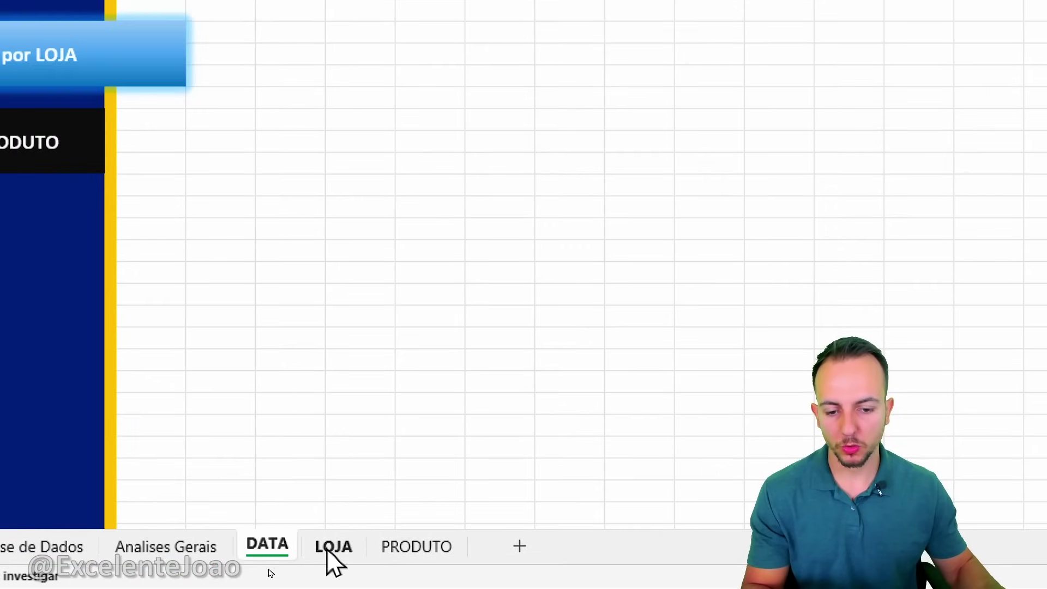
click(382, 548)
click(331, 550)
click(262, 550)
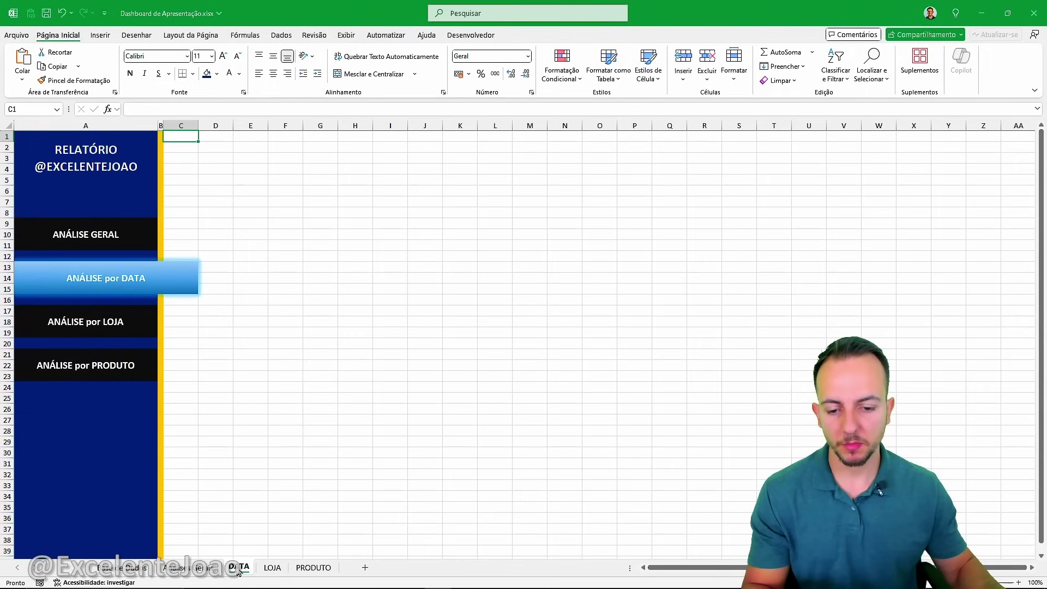
click(272, 568)
click(313, 567)
click(272, 567)
click(226, 572)
click(216, 572)
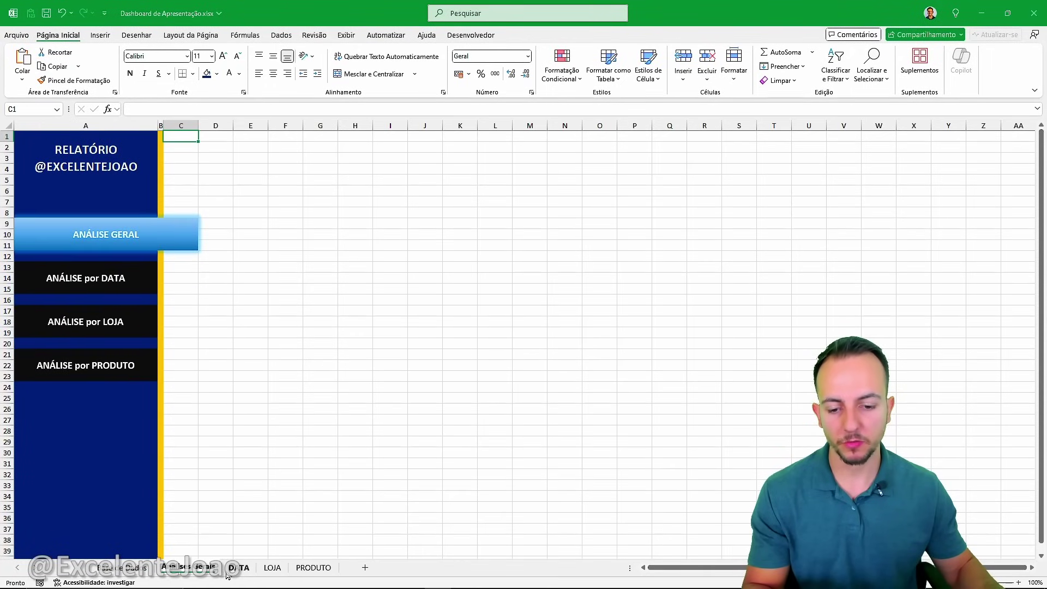
click(234, 573)
click(266, 572)
click(290, 573)
click(267, 573)
click(237, 573)
click(218, 572)
click(239, 572)
click(272, 573)
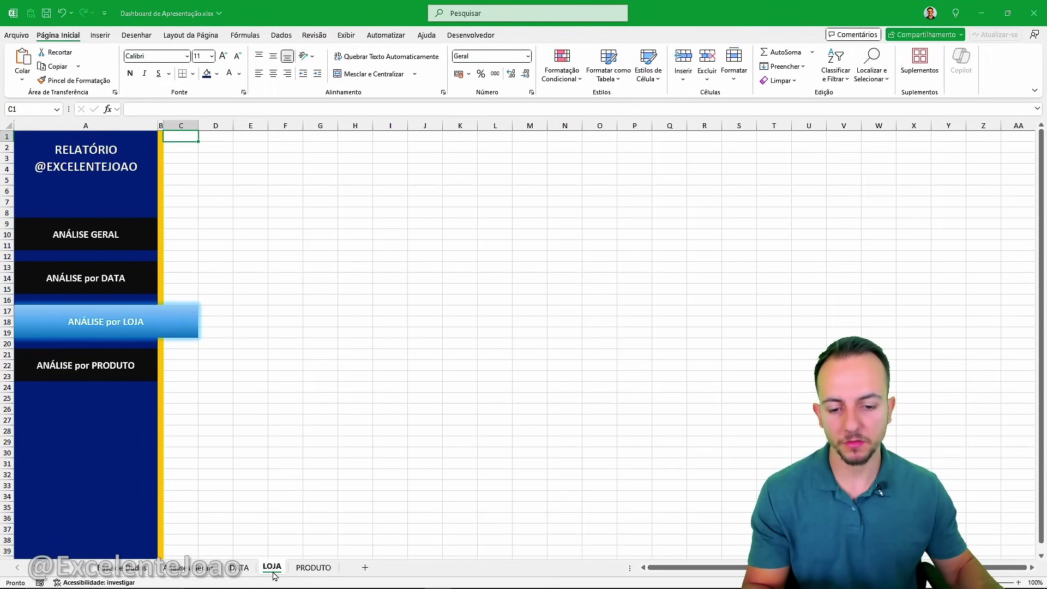
click(313, 573)
click(272, 573)
click(238, 572)
click(218, 573)
click(238, 575)
click(238, 575)
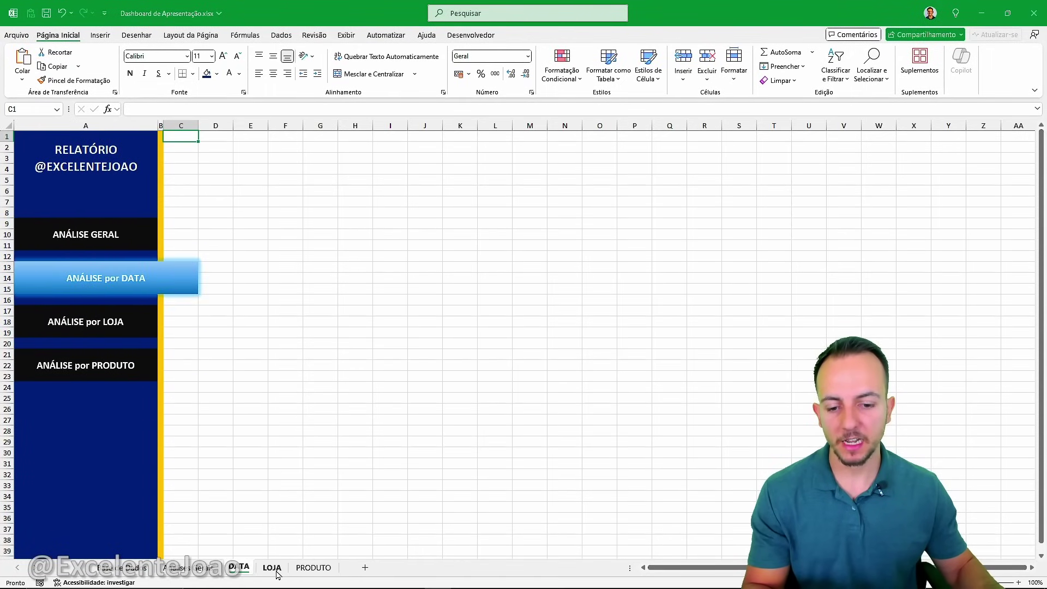
click(276, 575)
click(306, 575)
click(274, 575)
click(240, 575)
click(210, 572)
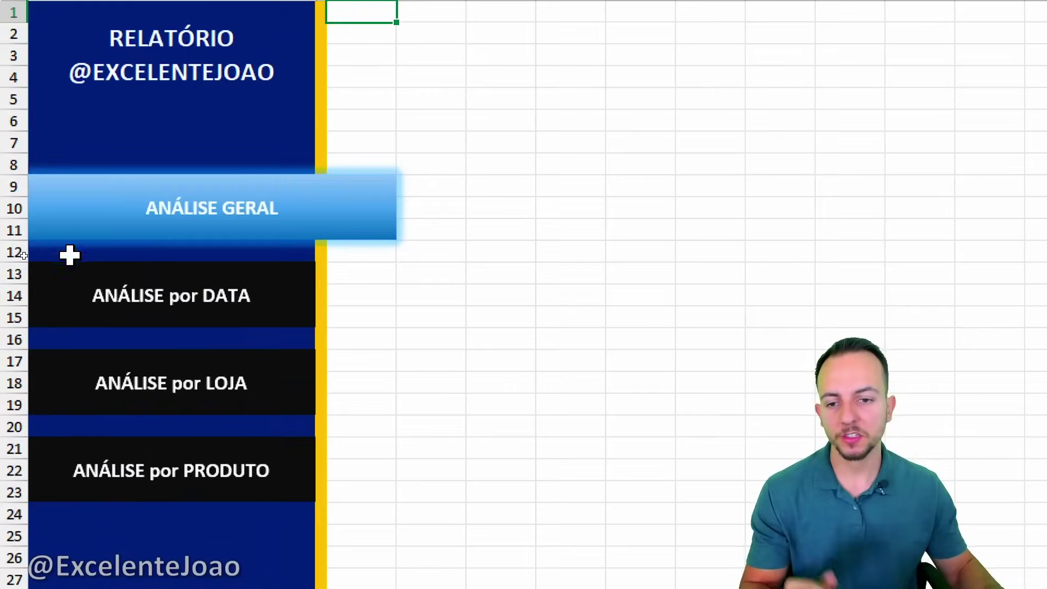
click(307, 217)
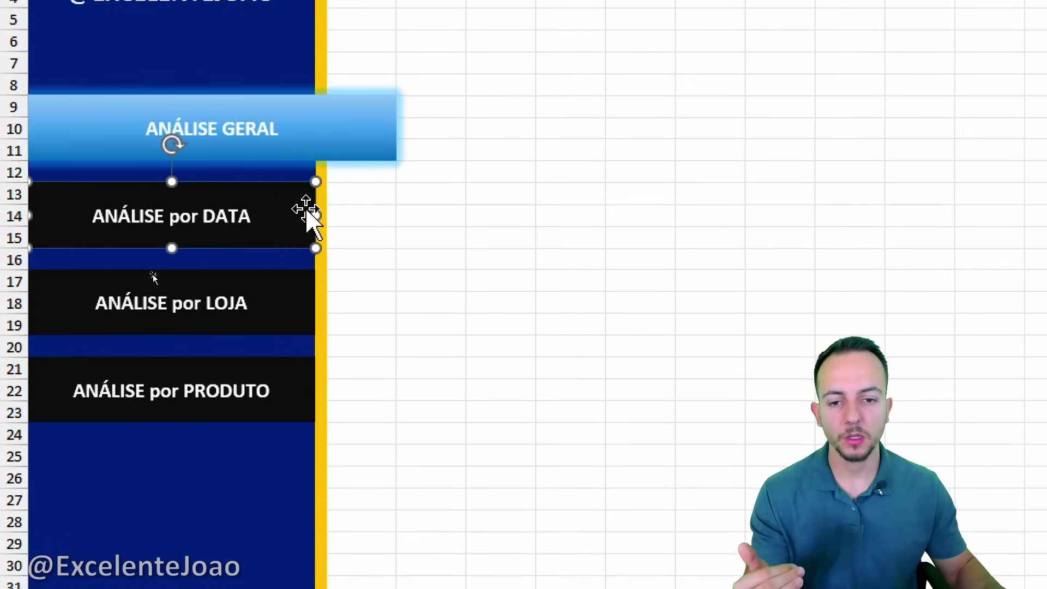
click(274, 322)
click(280, 391)
click(264, 313)
click(342, 128)
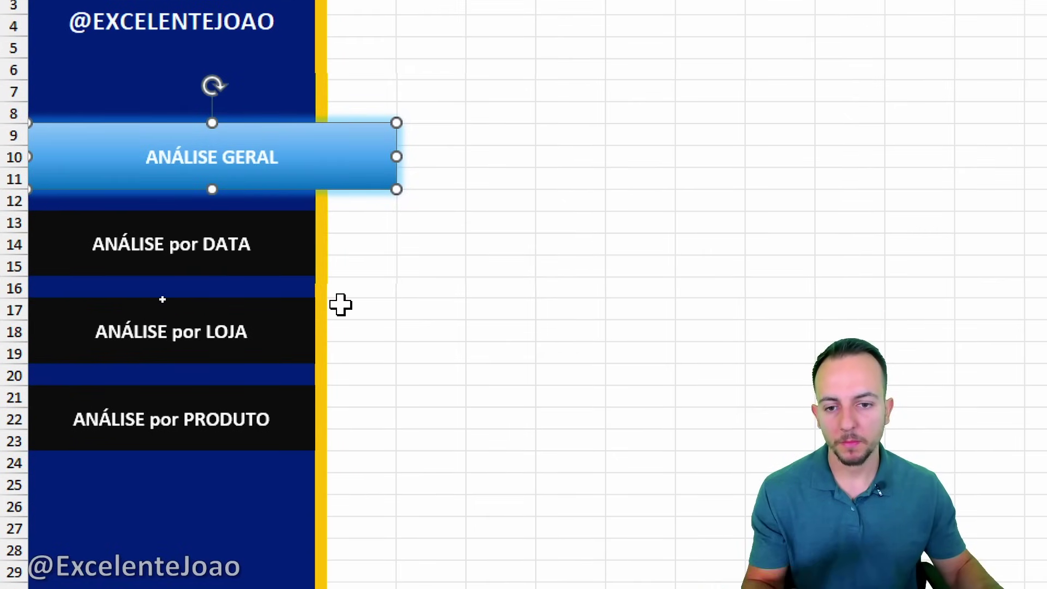
Link the ANÁLISE por DATA button on the Analises Gerais sheet to the DATA sheet of this document.
click(274, 264)
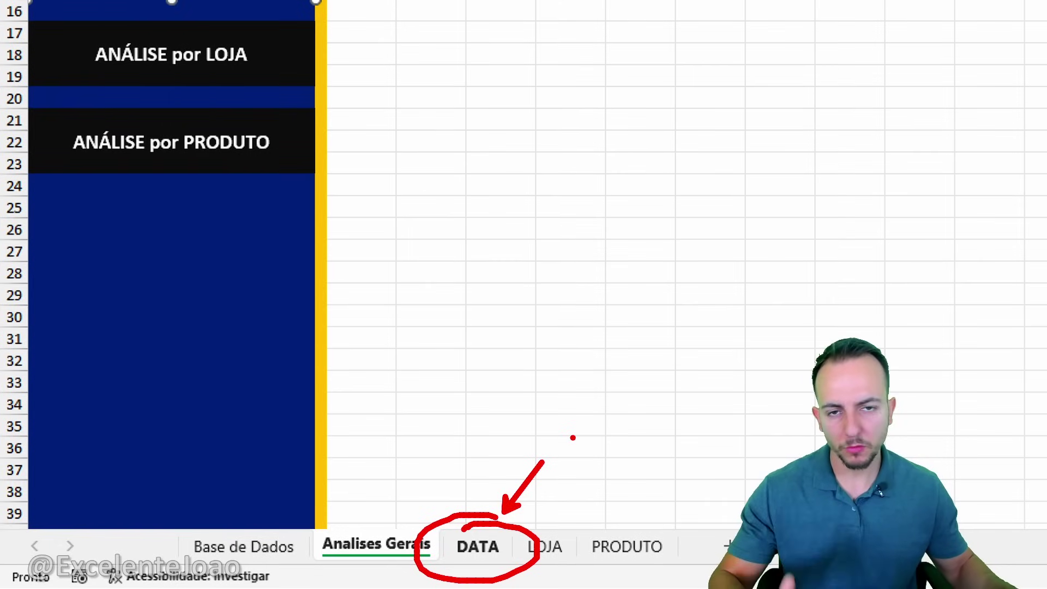
key(Escape)
scroll(210, 75, up, 5)
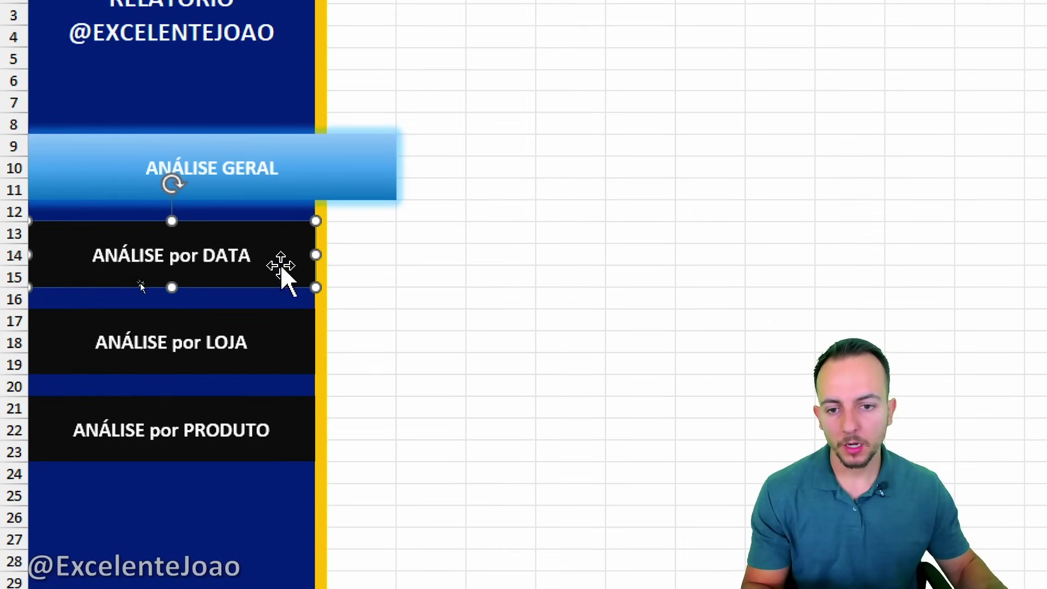
right_click(282, 265)
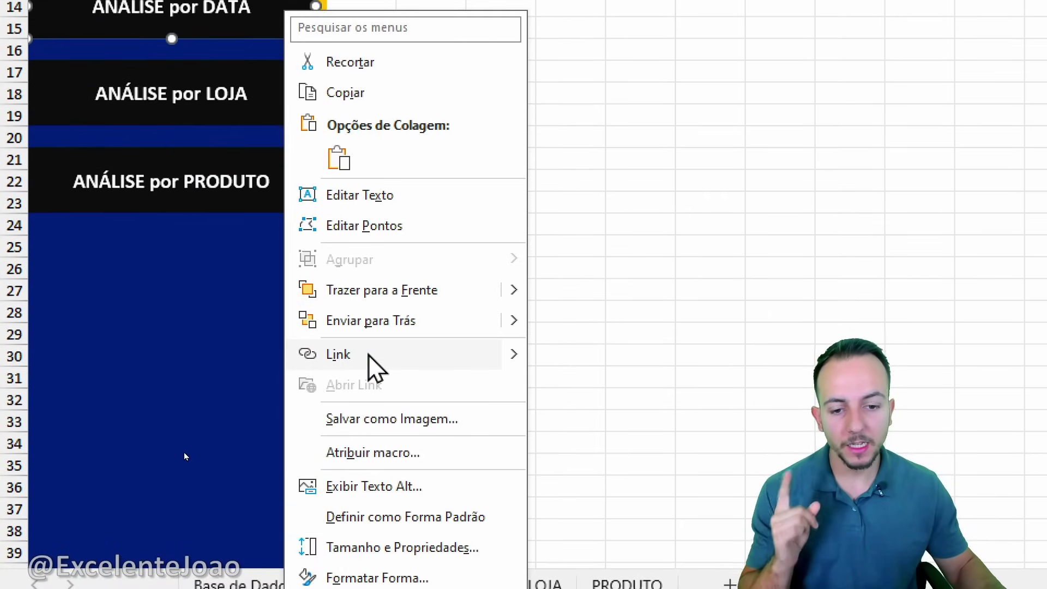
click(369, 355)
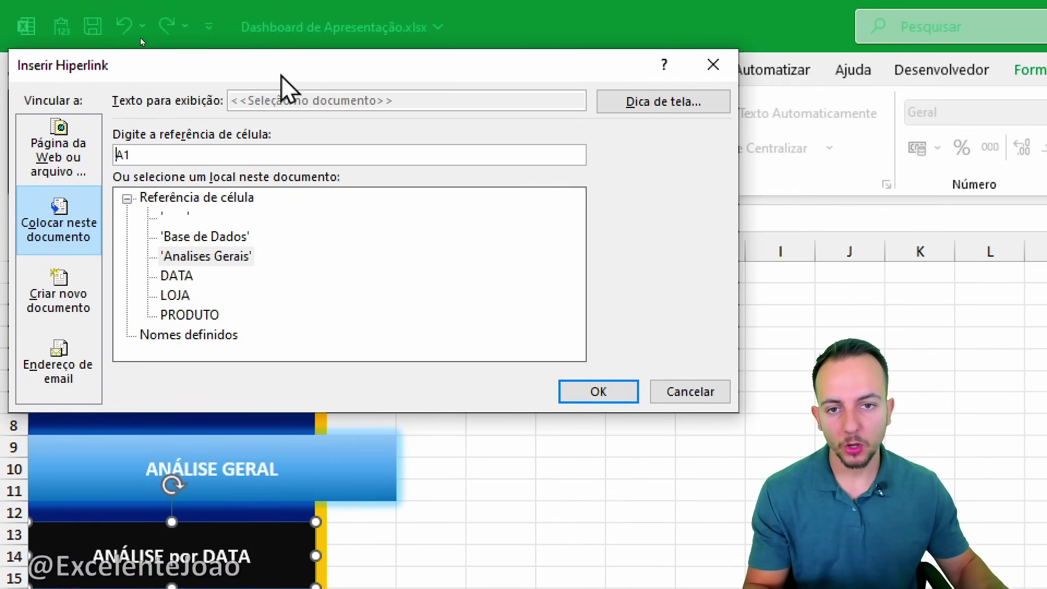
drag(281, 75, 503, 471)
click(298, 265)
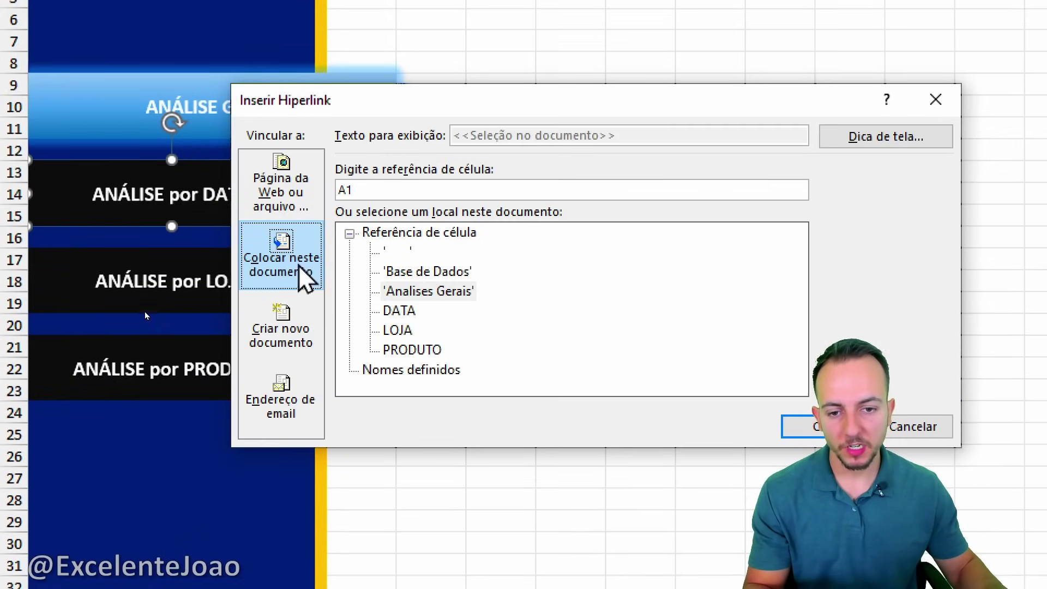
key(ctrl+2)
mouse_move(313, 220)
mouse_down()
mouse_move(232, 289)
mouse_move(334, 228)
mouse_up()
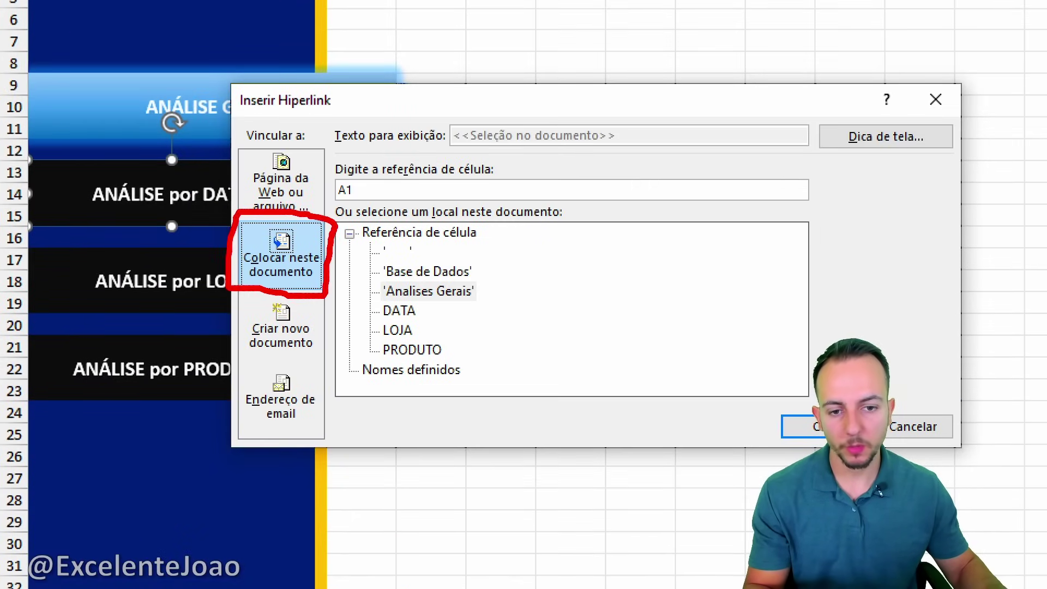
mouse_move(242, 163)
mouse_down()
mouse_move(163, 213)
mouse_move(284, 189)
mouse_up()
key(ctrl+z)
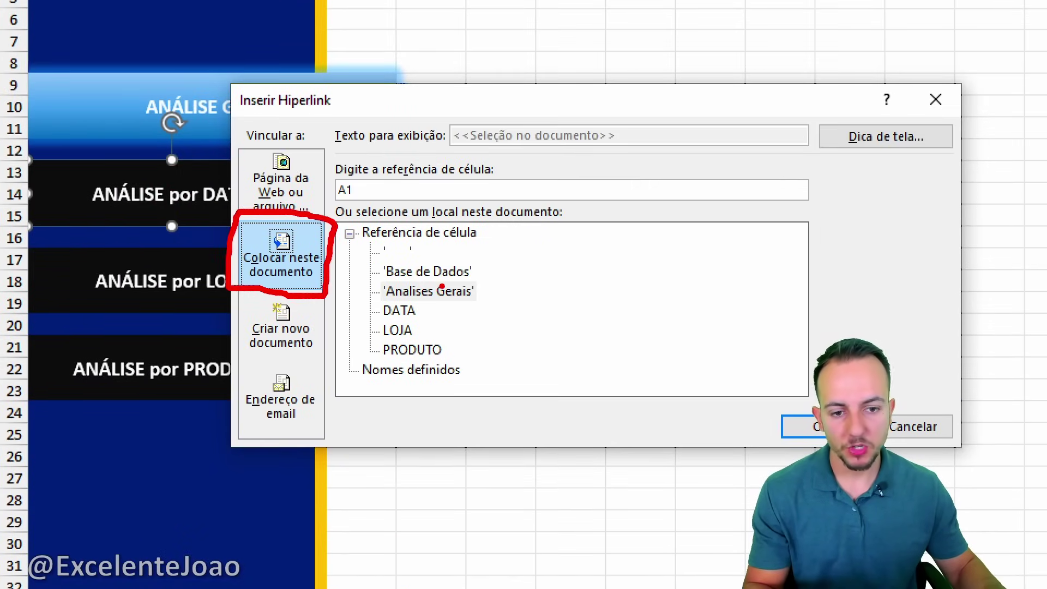
mouse_move(421, 295)
mouse_down()
mouse_move(359, 319)
mouse_move(414, 308)
mouse_up()
key(Escape)
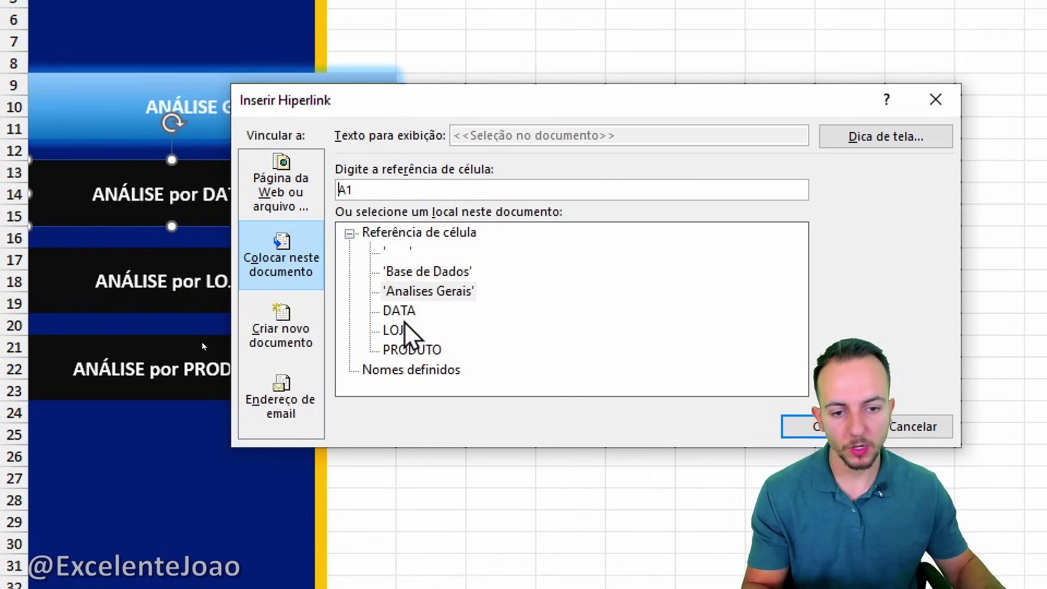
double_click(399, 310)
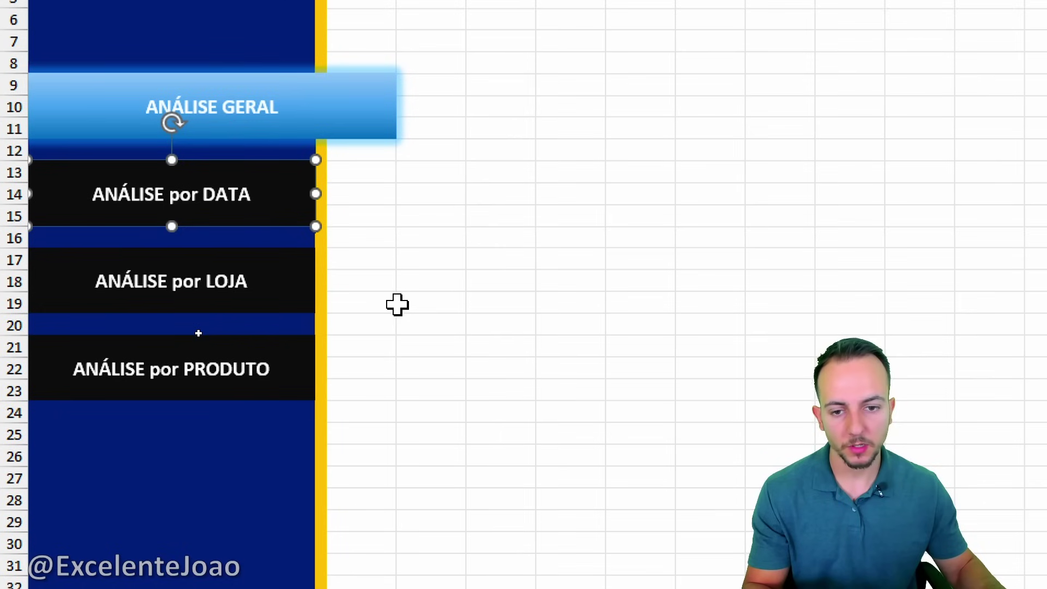
Link the ANÁLISE por LOJA button on the Analises Gerais sheet to the LOJA sheet.
right_click(269, 305)
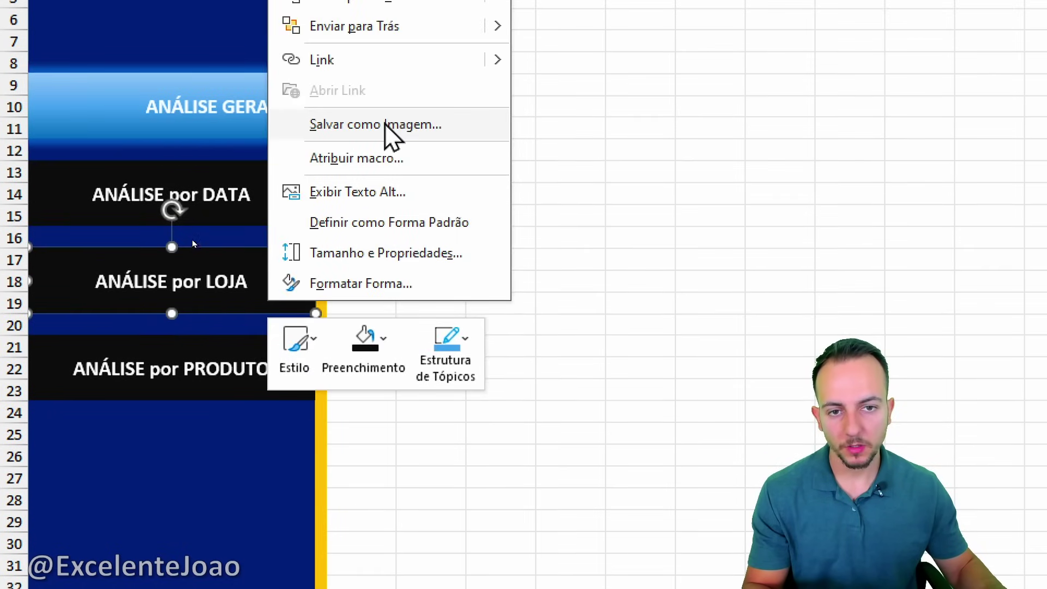
click(371, 57)
double_click(397, 341)
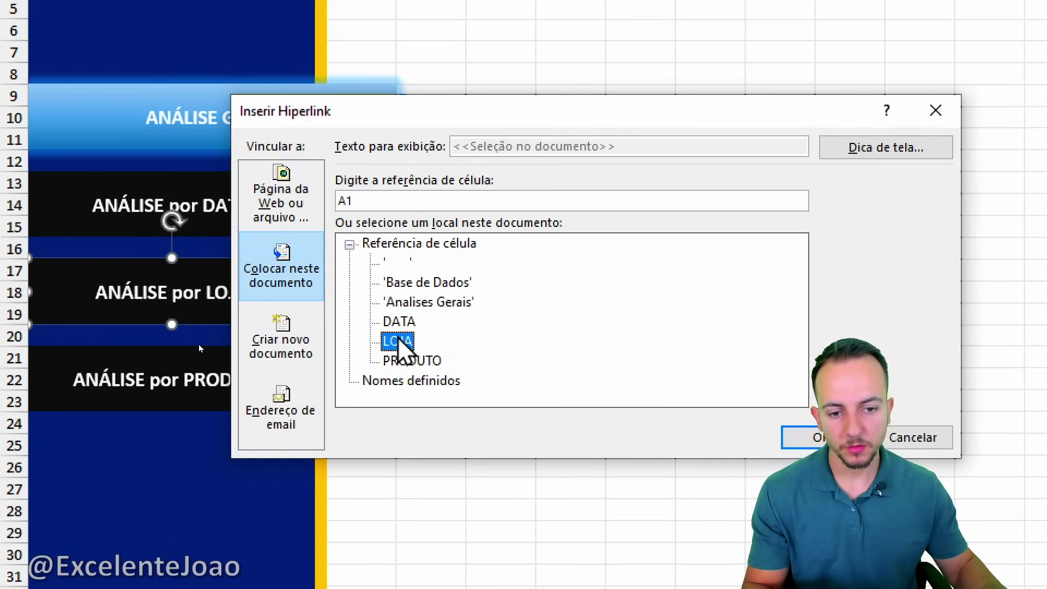
Link the ANÁLISE por PRODUTO button to the PRODUTO sheet and deselect the button.
right_click(294, 387)
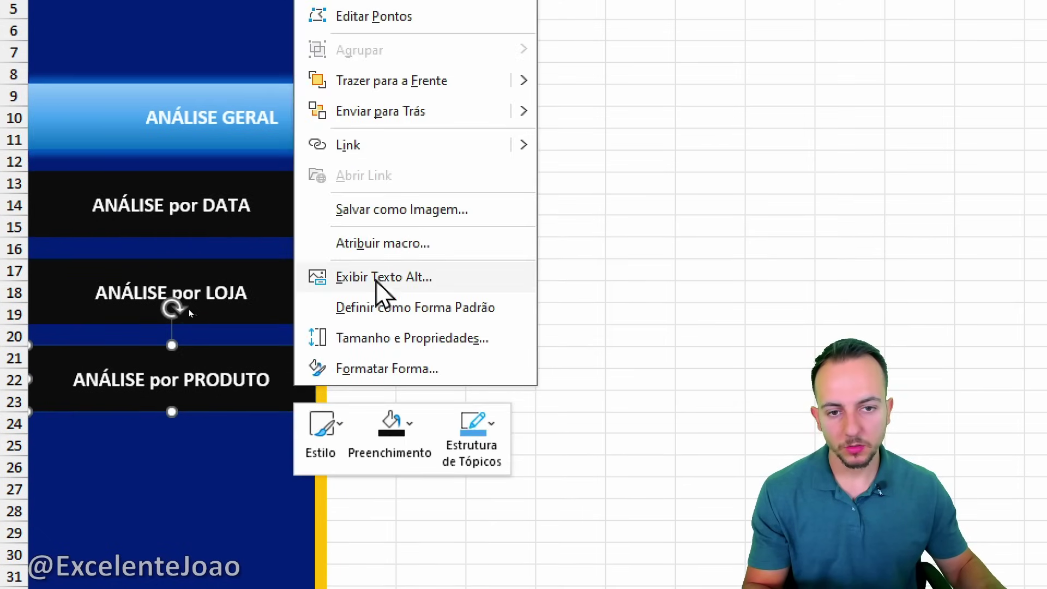
click(391, 152)
double_click(406, 361)
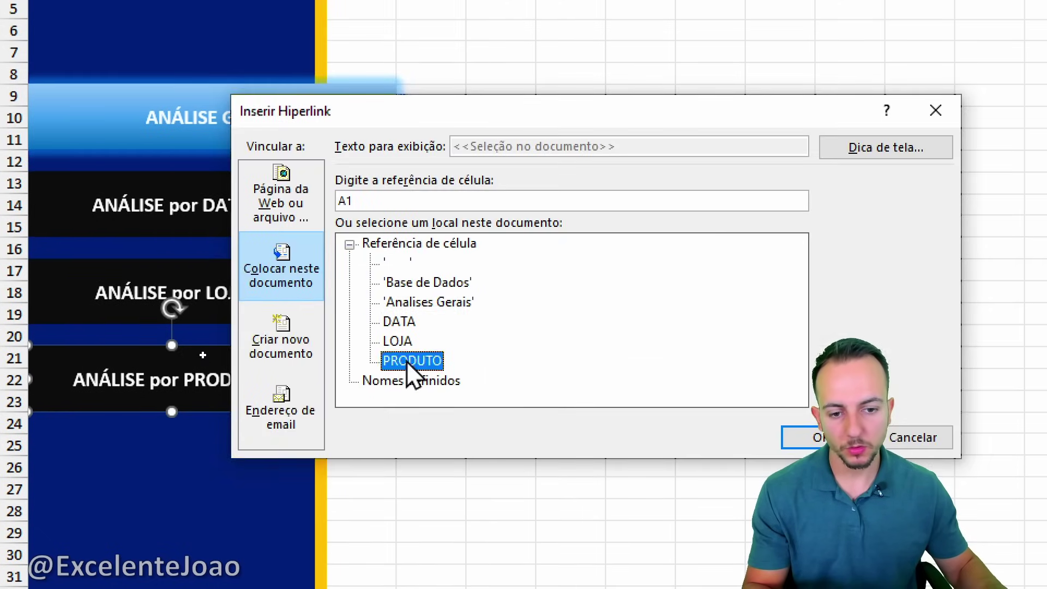
click(406, 358)
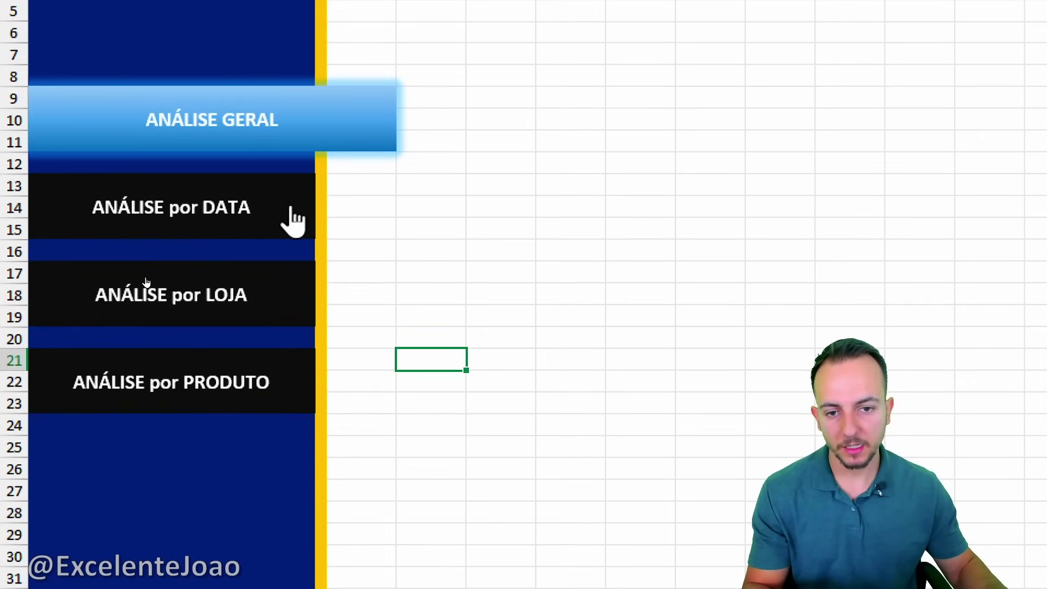
Follow the ANÁLISE por DATA link and, on the DATA sheet, link the ANÁLISE GERAL button to the Analises Gerais sheet.
click(293, 219)
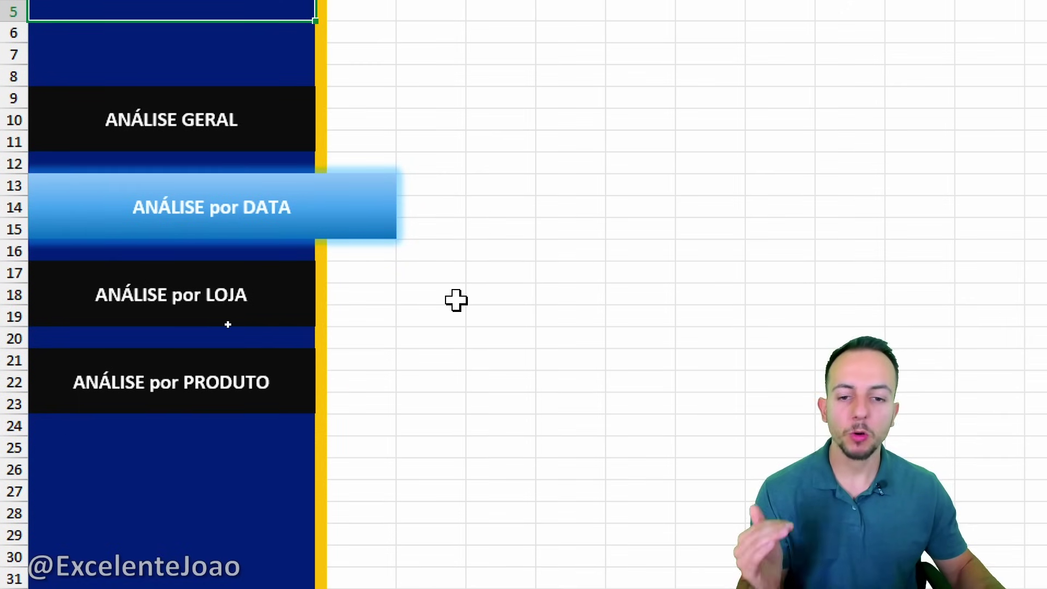
ctrl+click(287, 322)
ctrl+click(286, 221)
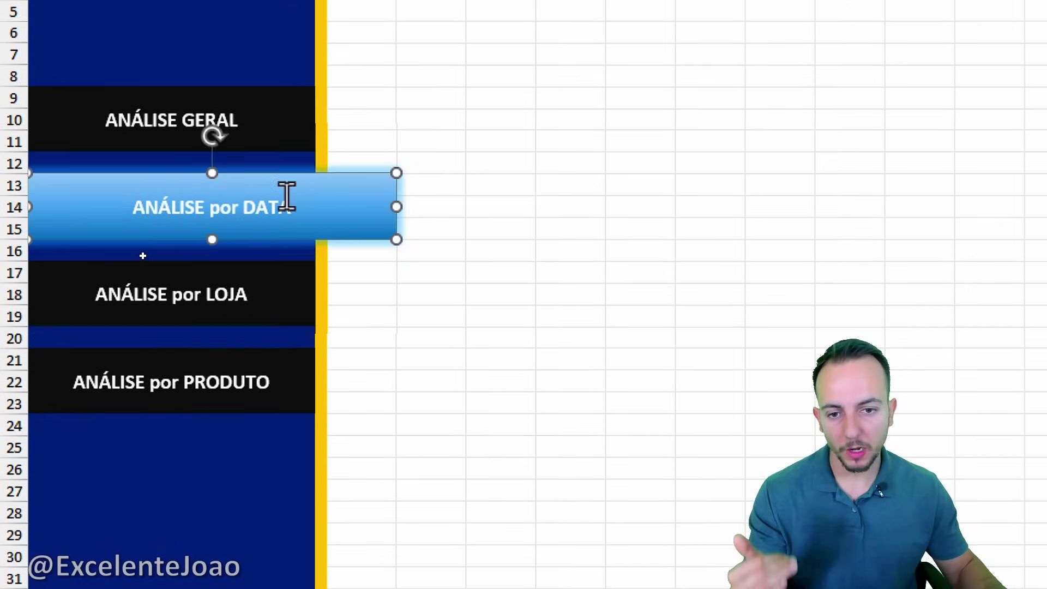
ctrl+click(287, 139)
ctrl+click(299, 207)
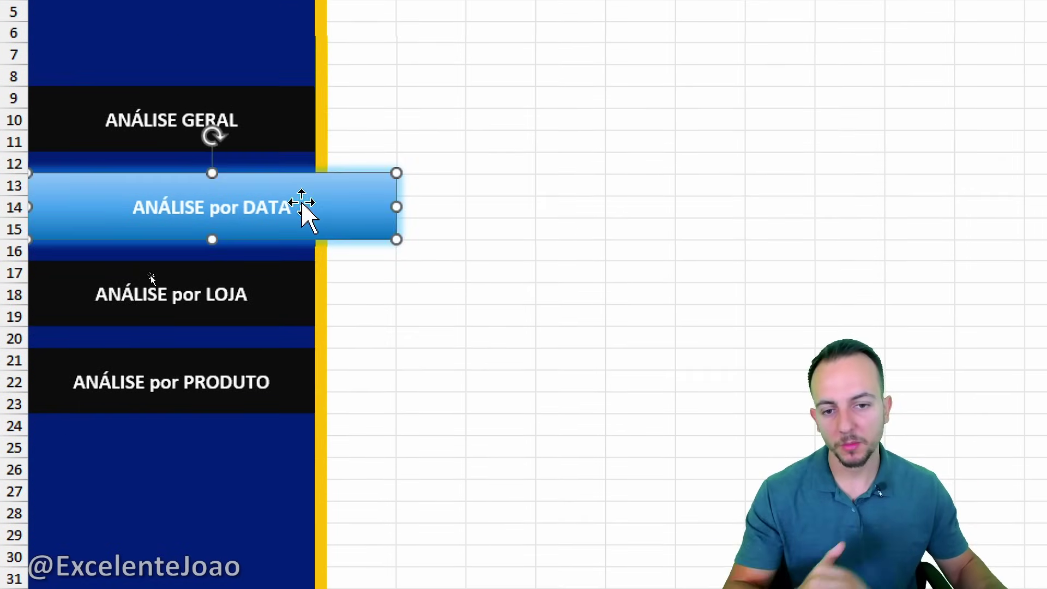
right_click(295, 139)
click(363, 475)
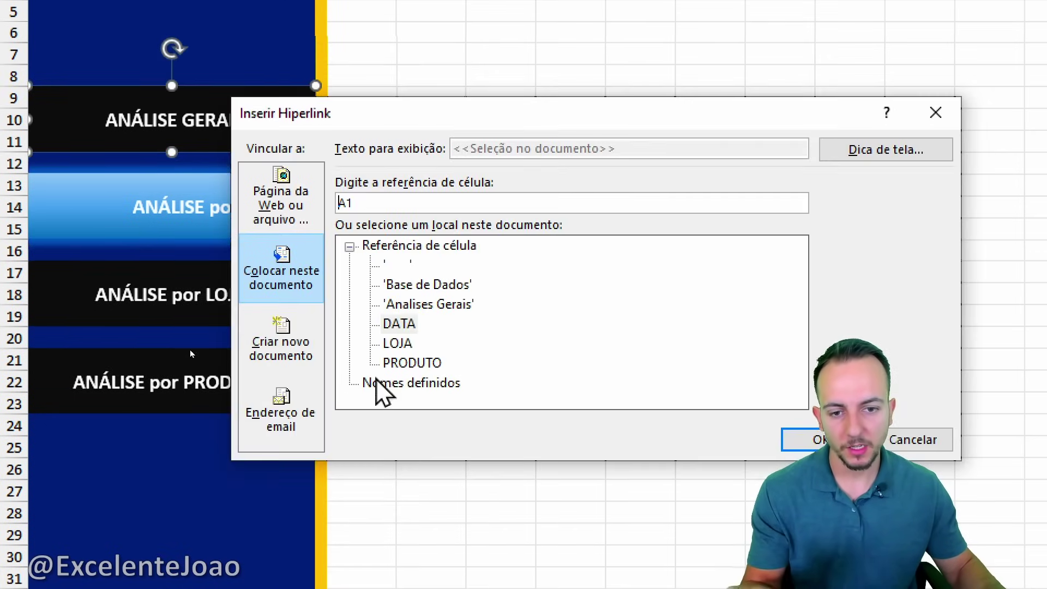
double_click(437, 303)
Link the highlighted ANÁLISE por DATA button on the DATA sheet to the DATA sheet itself.
click(315, 235)
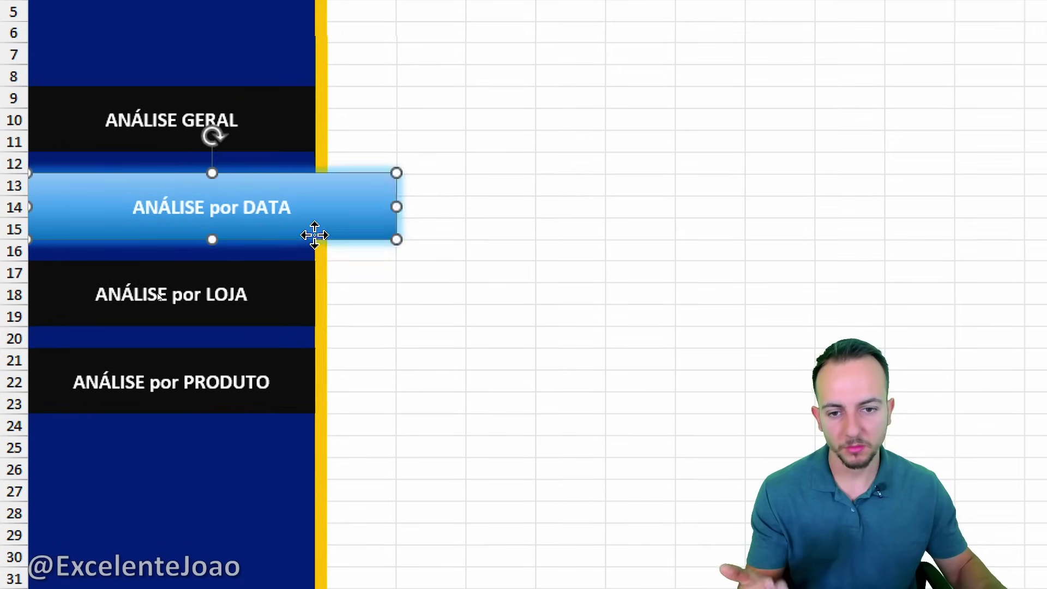
right_click(316, 235)
click(376, 579)
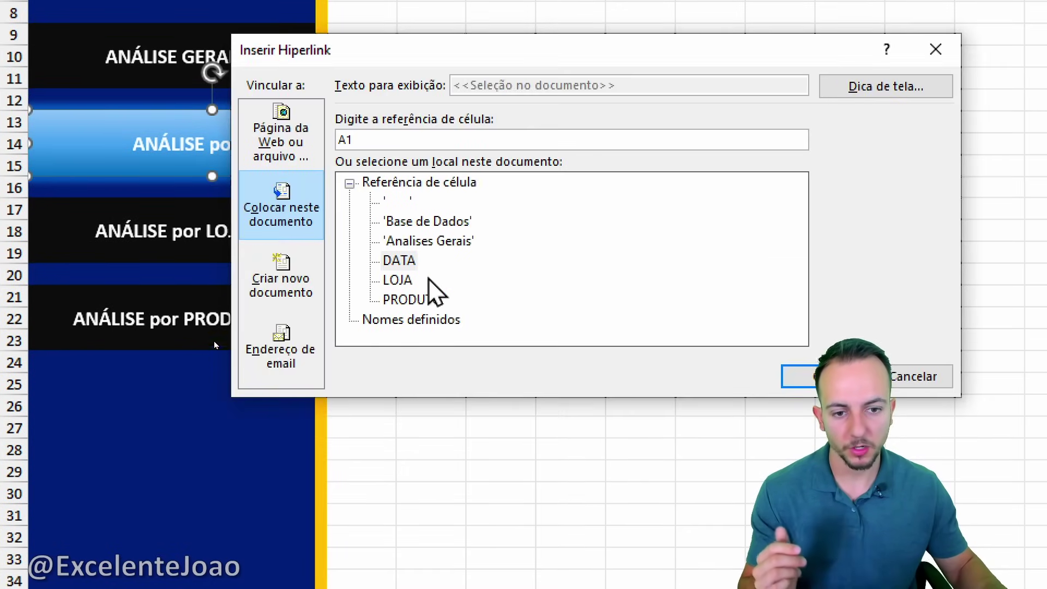
double_click(400, 260)
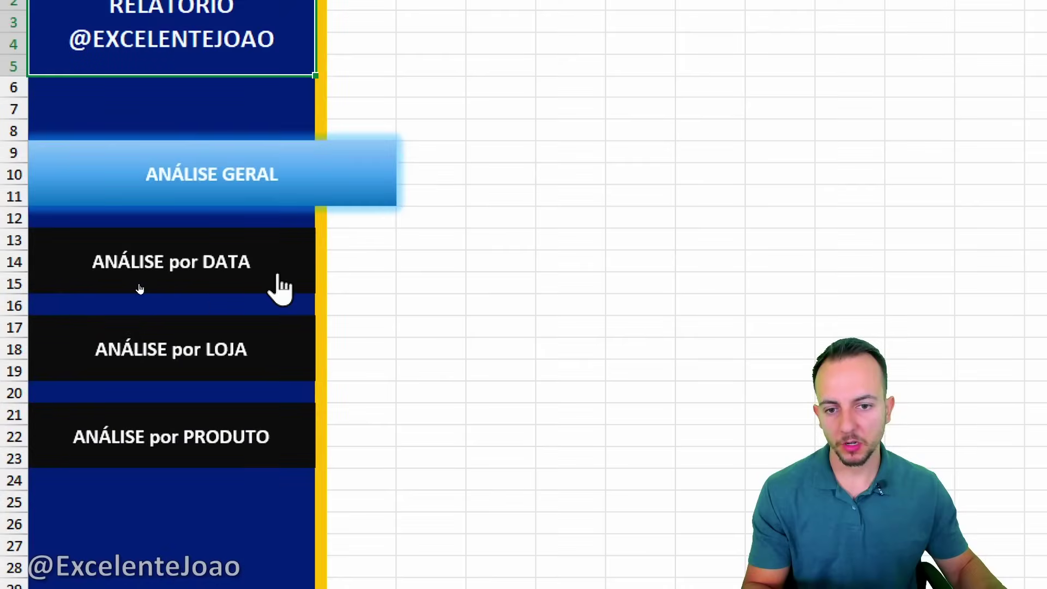
Test the menu links by moving repeatedly between the general, DATA, LOJA and PRODUTO sheets through their side buttons.
click(253, 438)
click(293, 342)
click(291, 259)
click(285, 163)
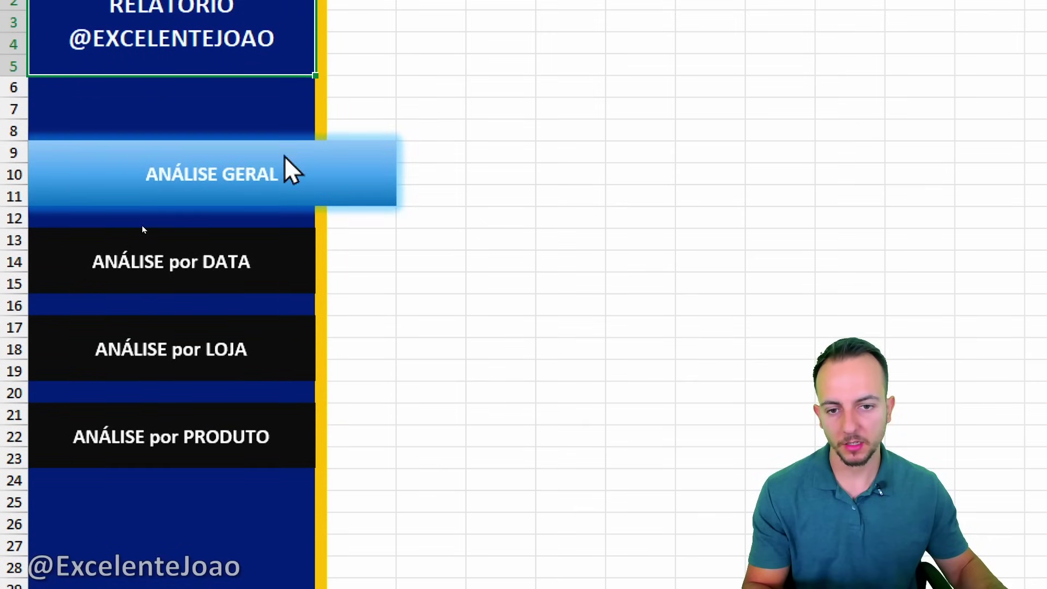
click(276, 264)
click(263, 359)
click(278, 279)
click(266, 332)
click(276, 242)
click(267, 185)
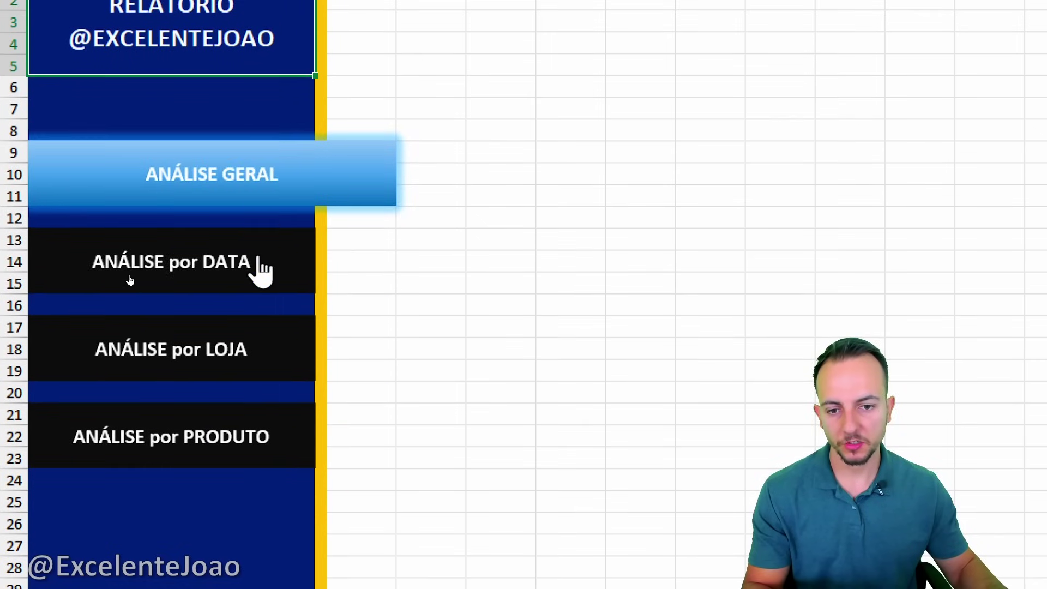
click(258, 258)
click(266, 319)
click(264, 412)
click(294, 347)
click(279, 412)
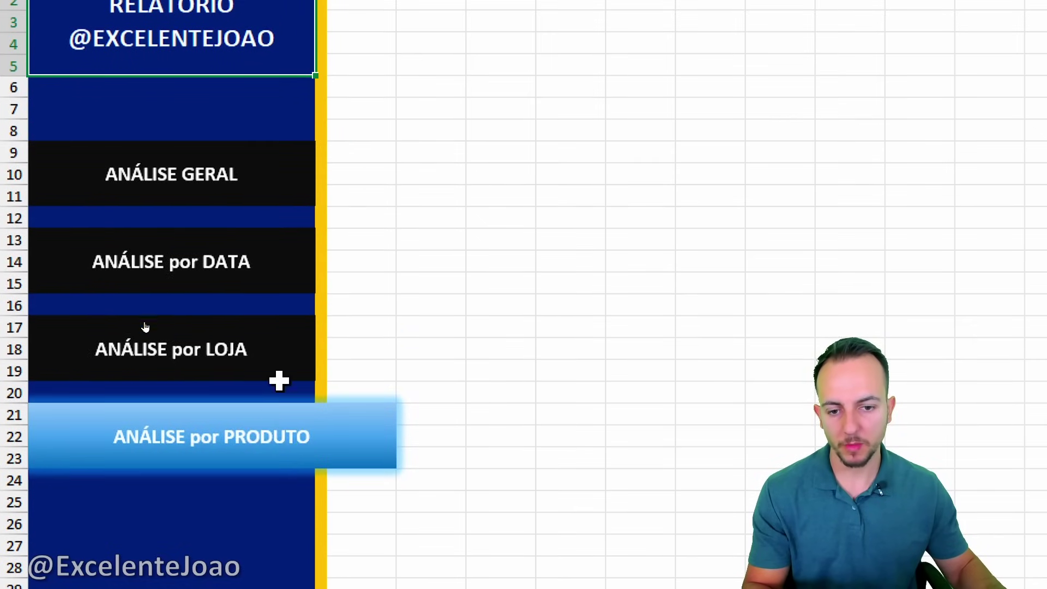
click(281, 348)
click(290, 272)
click(267, 187)
click(259, 264)
click(244, 360)
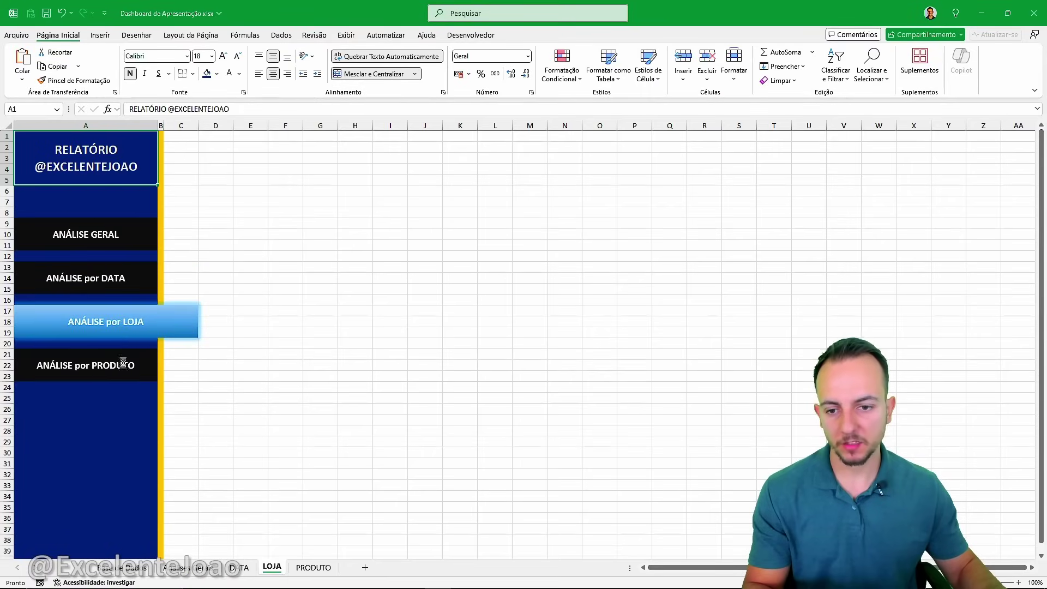
click(246, 425)
click(246, 352)
click(123, 273)
click(122, 235)
click(122, 282)
click(125, 238)
click(132, 287)
click(126, 323)
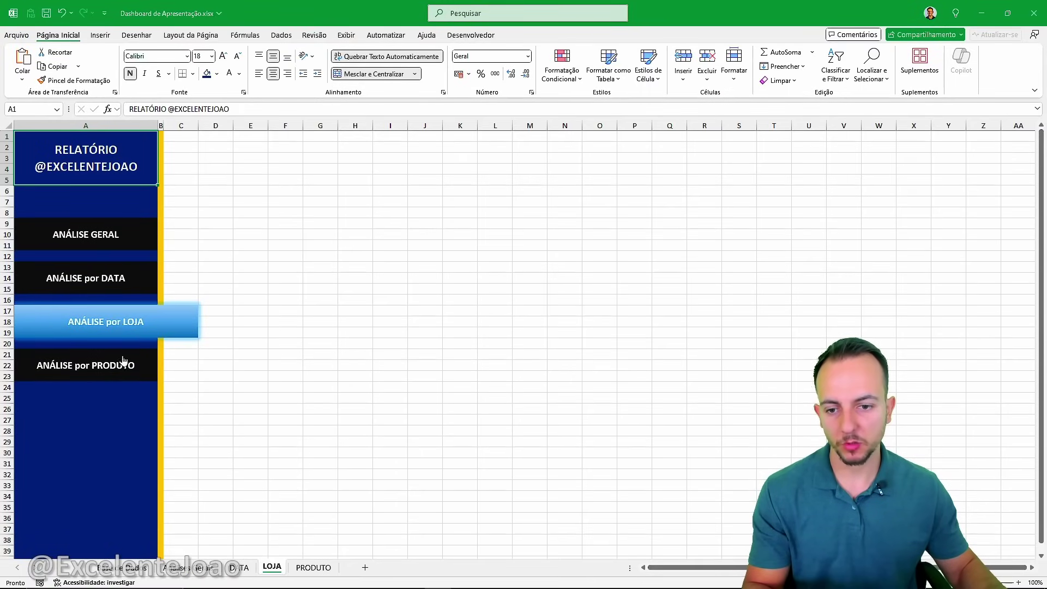
click(123, 362)
click(127, 323)
click(121, 278)
click(114, 233)
click(117, 278)
click(121, 322)
click(122, 364)
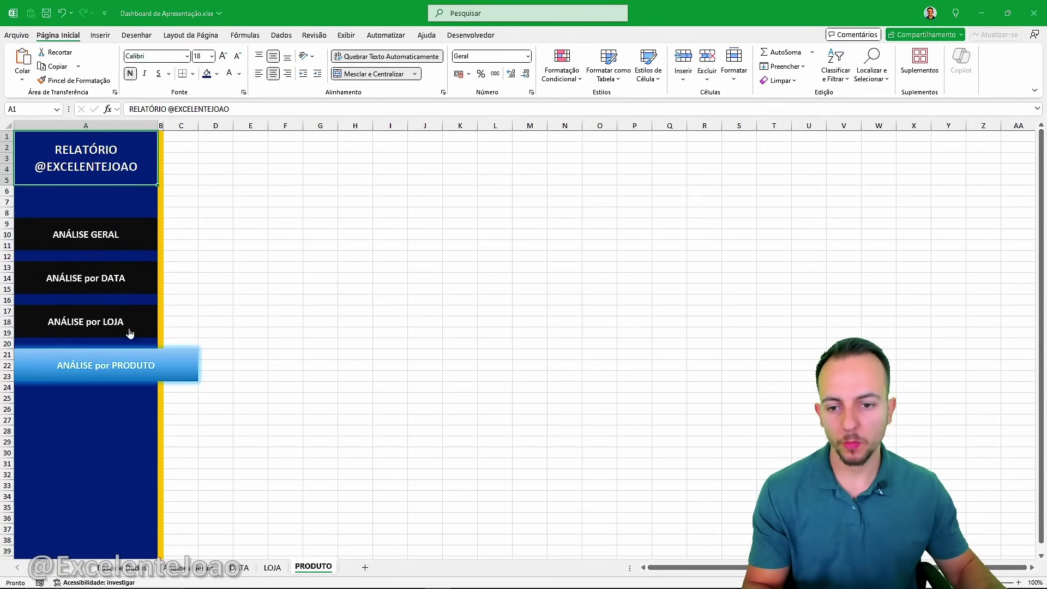
click(128, 323)
click(125, 280)
click(121, 237)
click(122, 278)
click(124, 320)
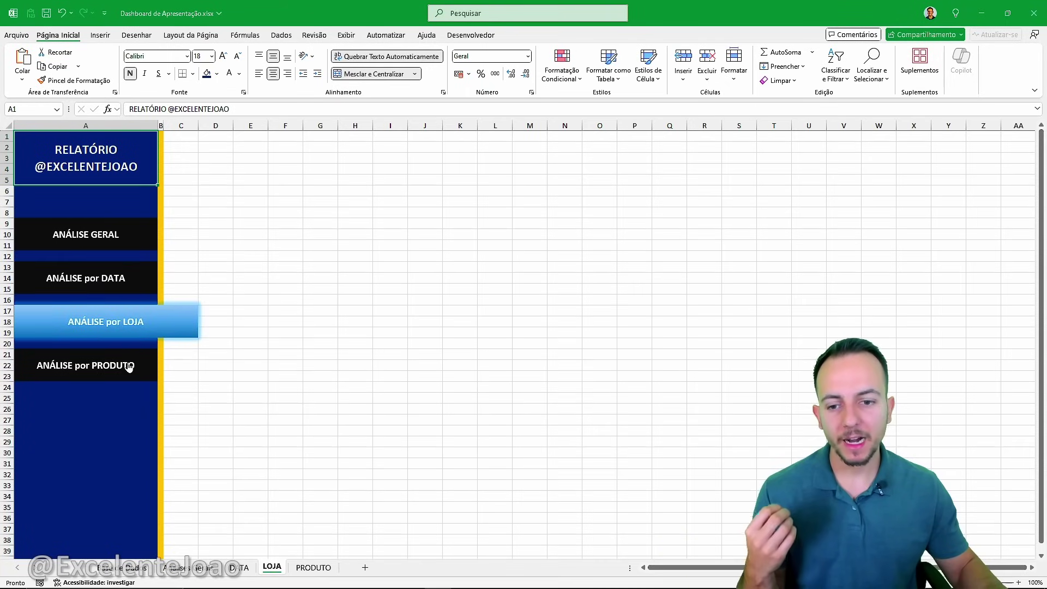
click(129, 366)
click(130, 321)
click(123, 277)
click(122, 236)
click(124, 280)
click(133, 310)
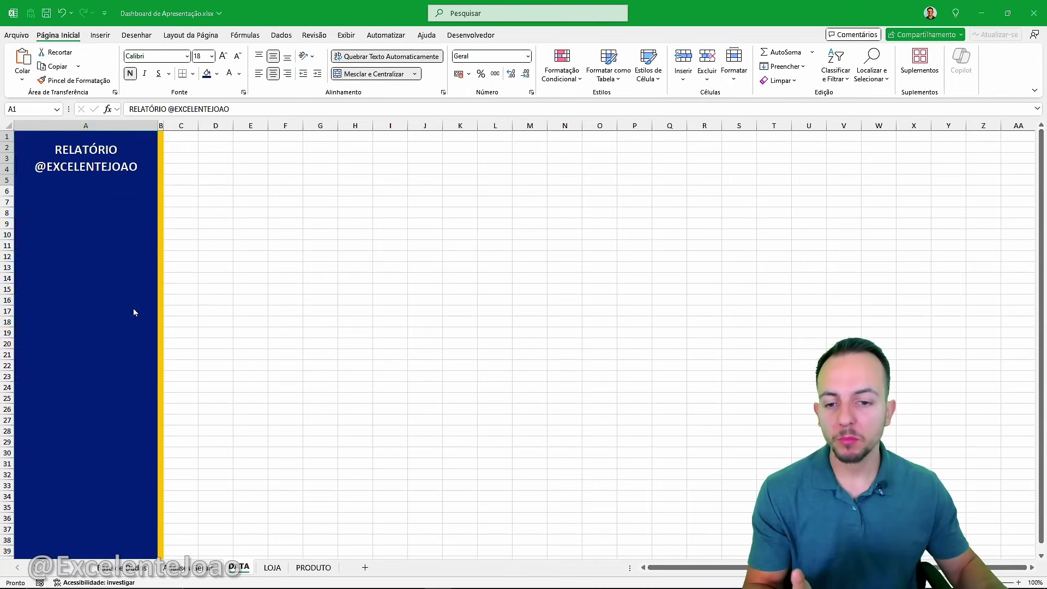
click(124, 362)
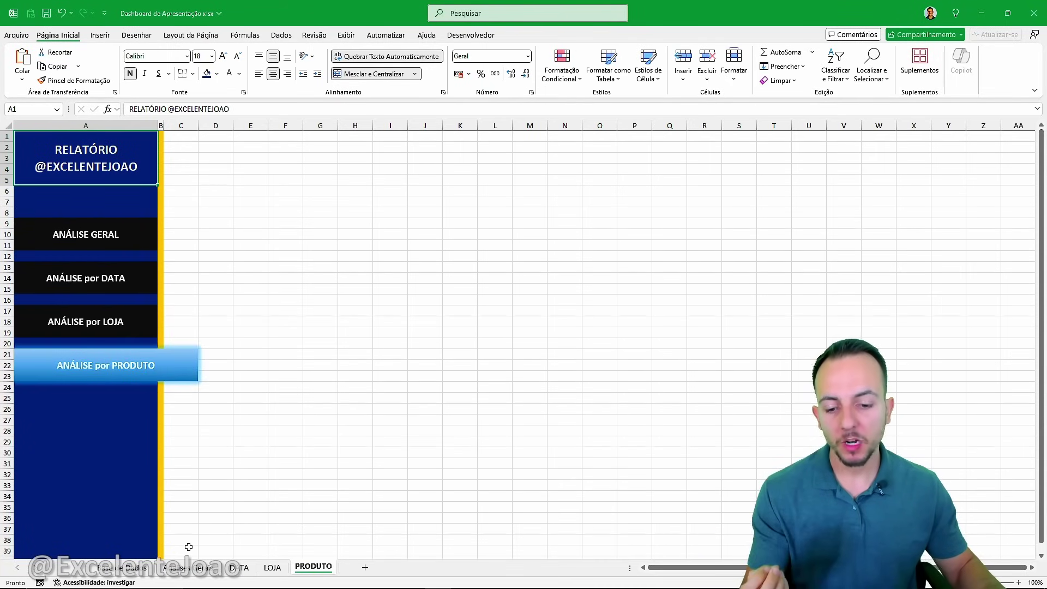
Create a PivotTable from Tabela1 of the Base de Dados sheet at cell F3 of the existing Analises Gerais sheet.
click(190, 567)
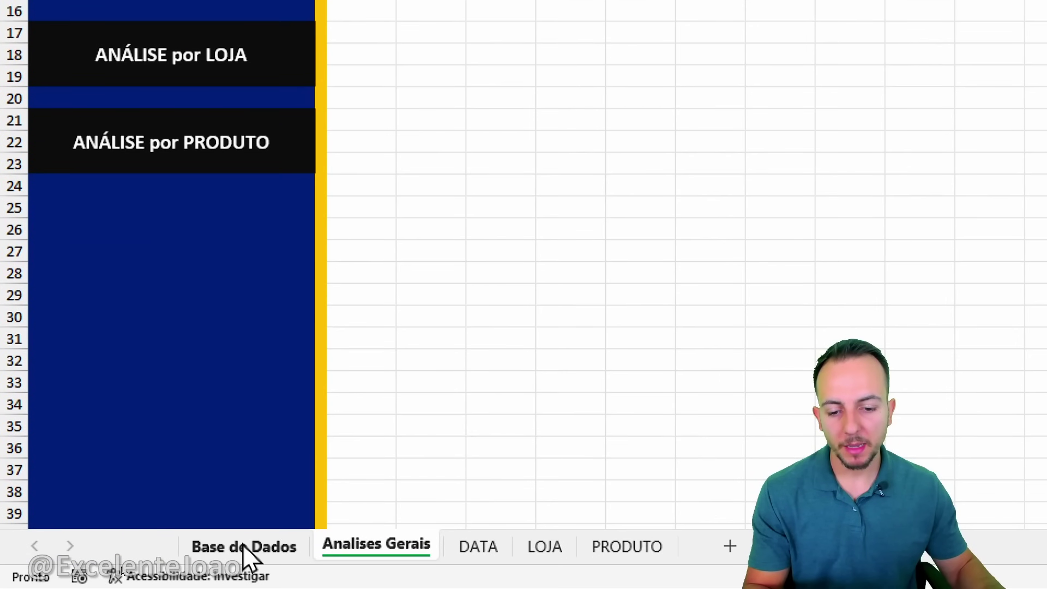
click(123, 568)
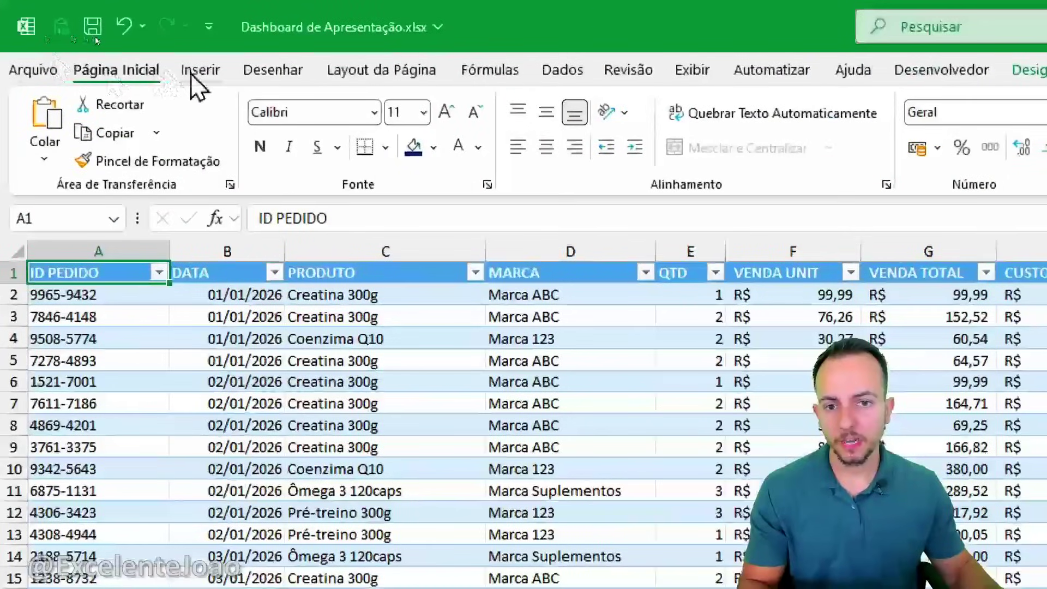
click(199, 70)
click(58, 122)
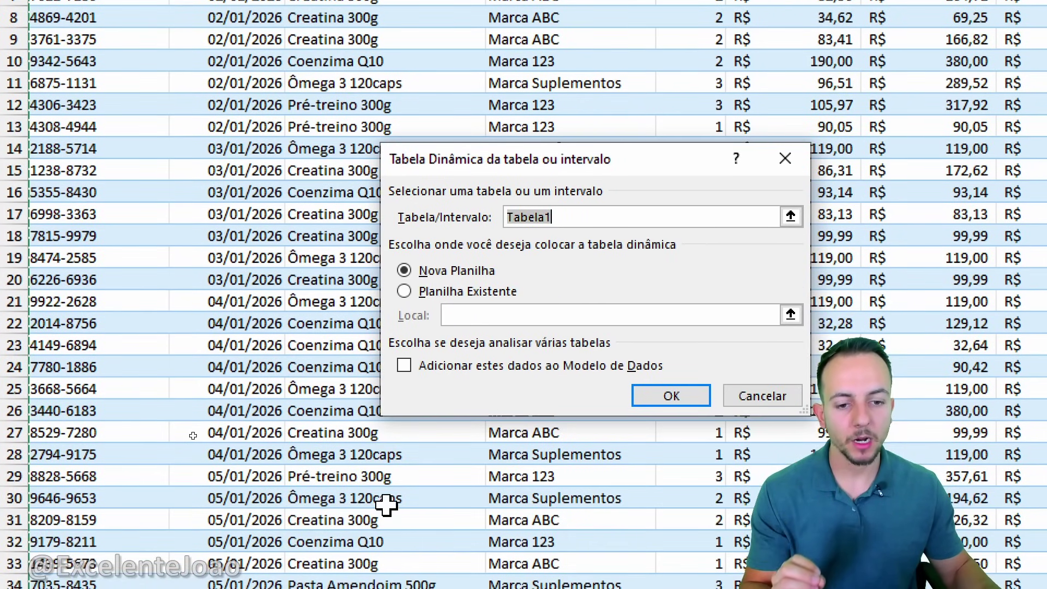
click(406, 291)
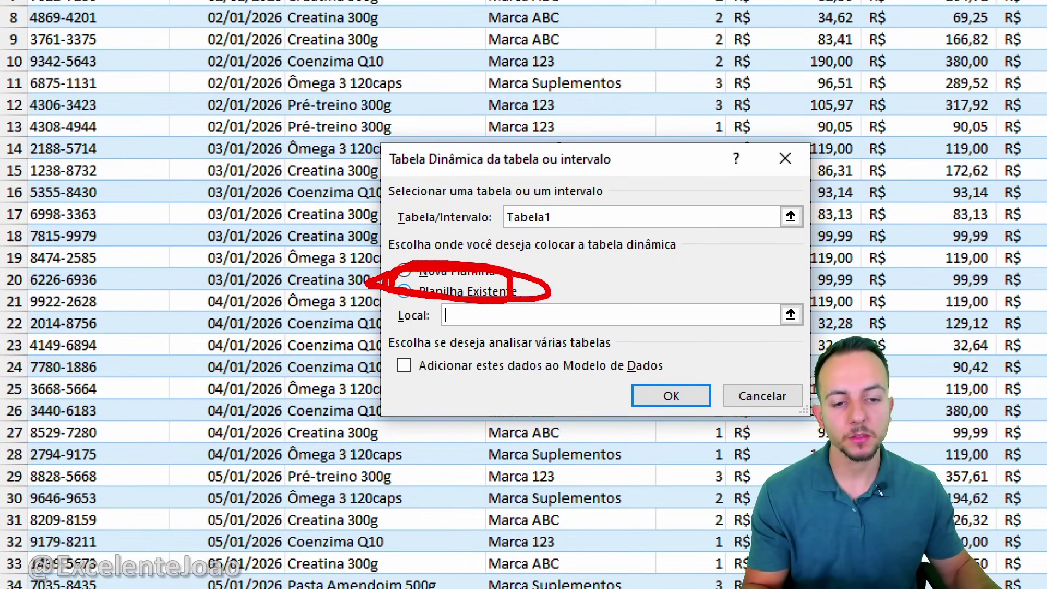
click(790, 315)
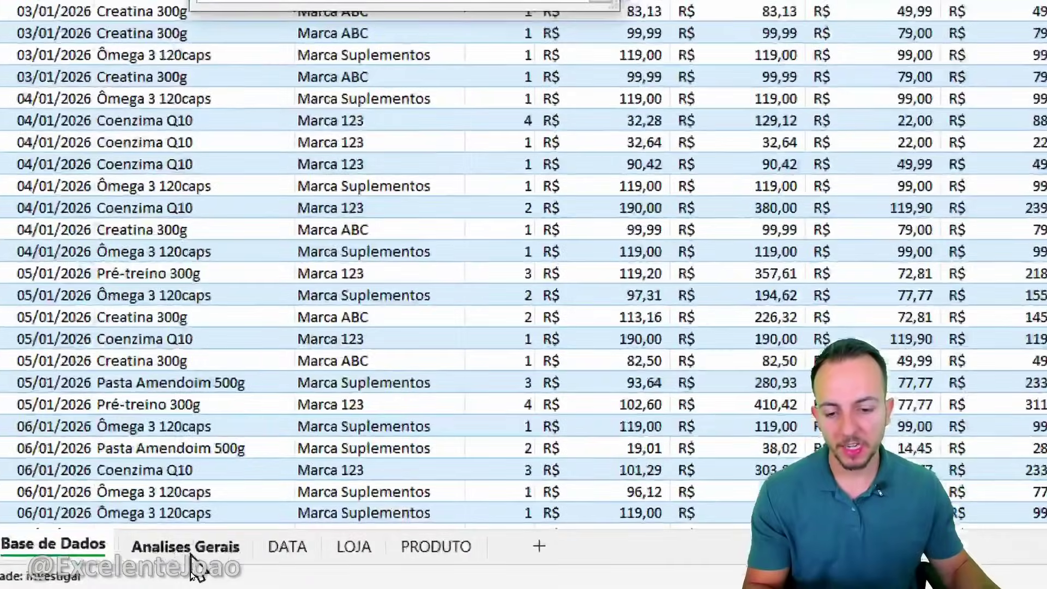
click(187, 568)
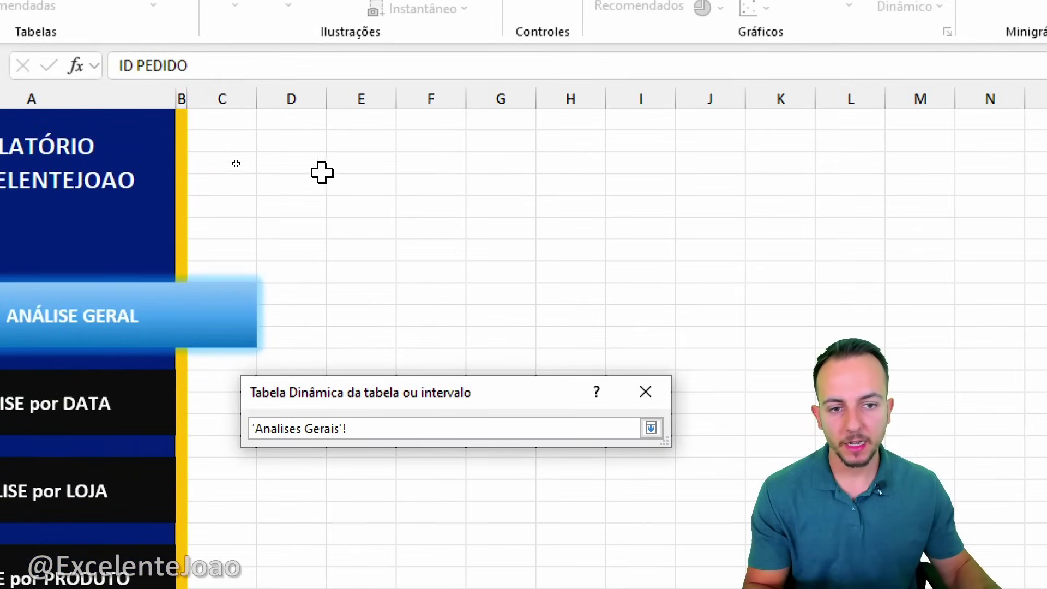
click(427, 164)
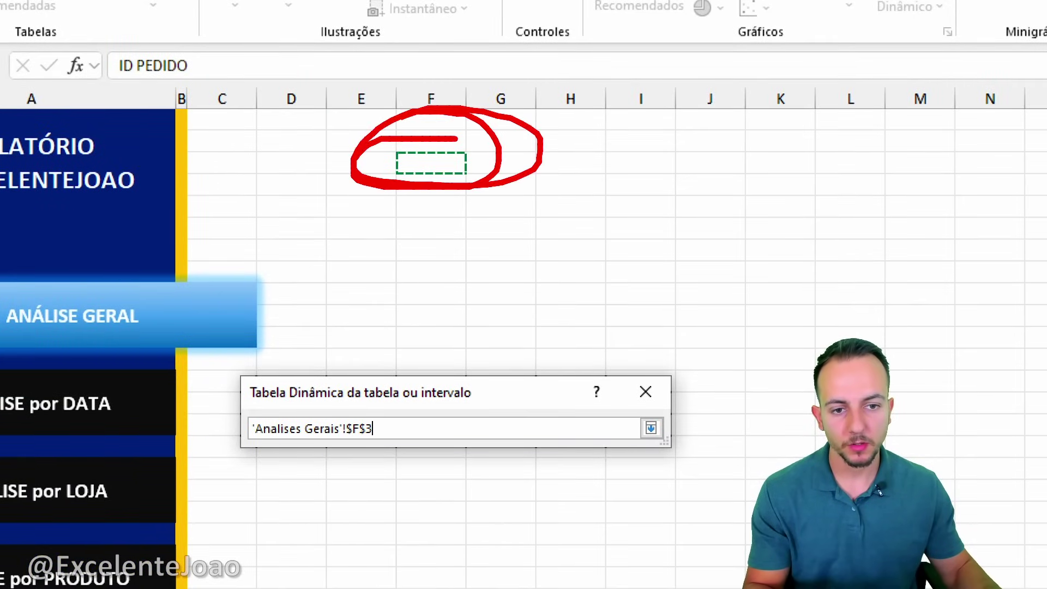
click(651, 428)
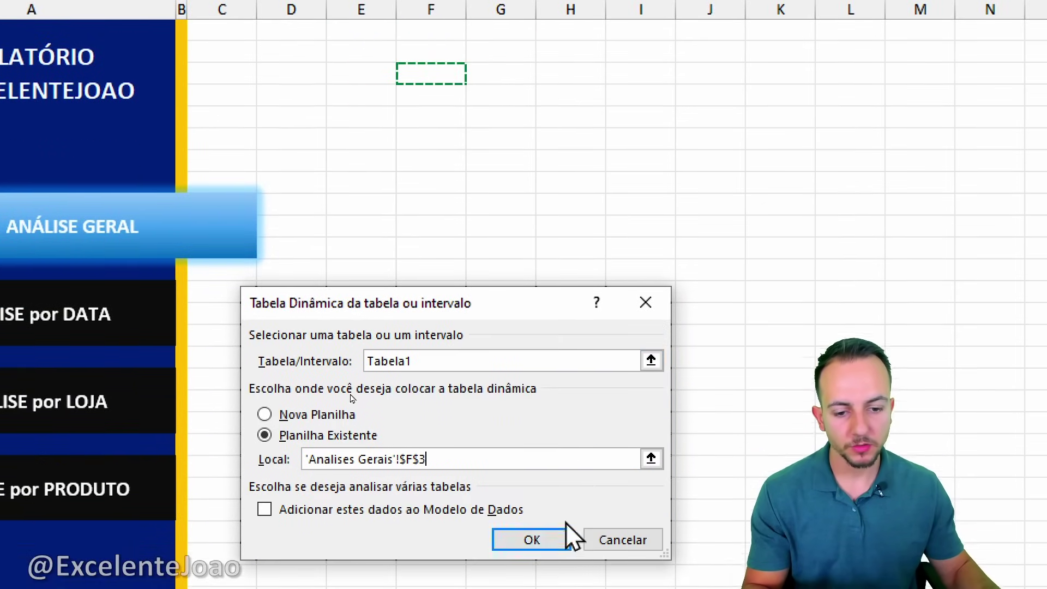
click(540, 469)
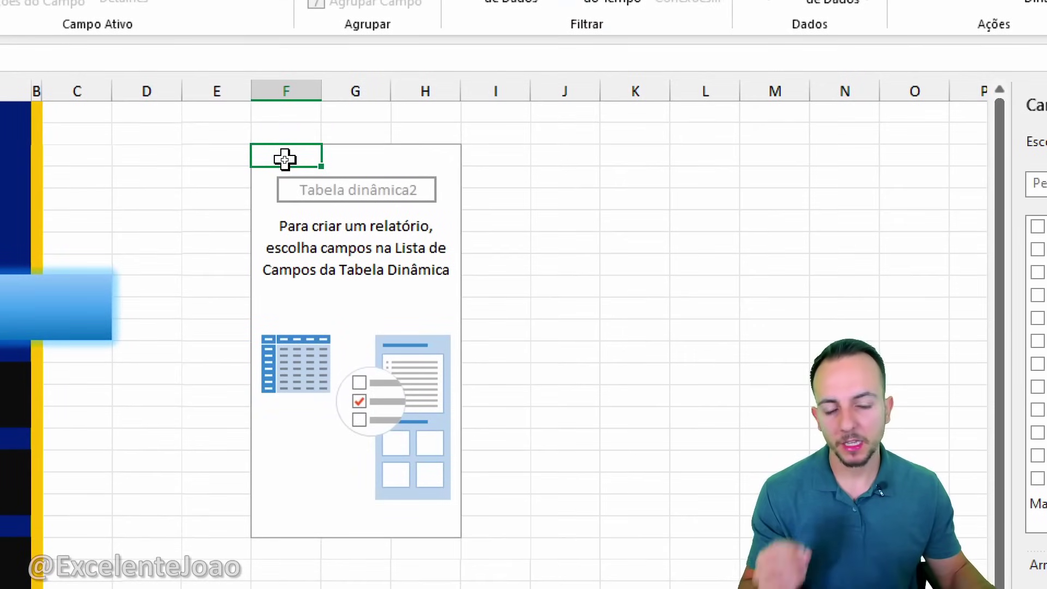
In the new PivotTable's options, turn off automatic column width adjustment on update.
right_click(285, 159)
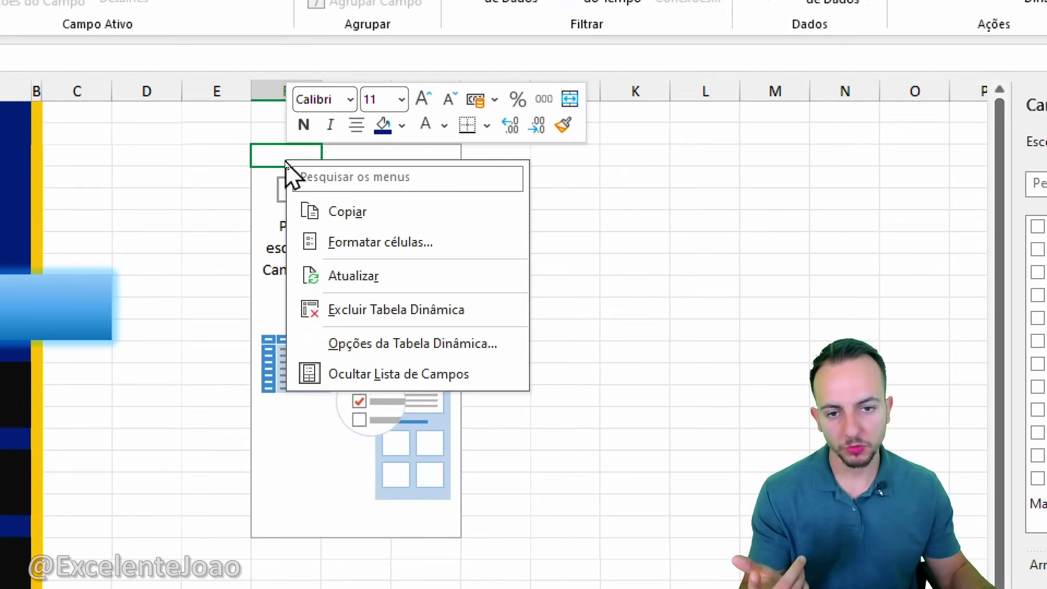
click(400, 354)
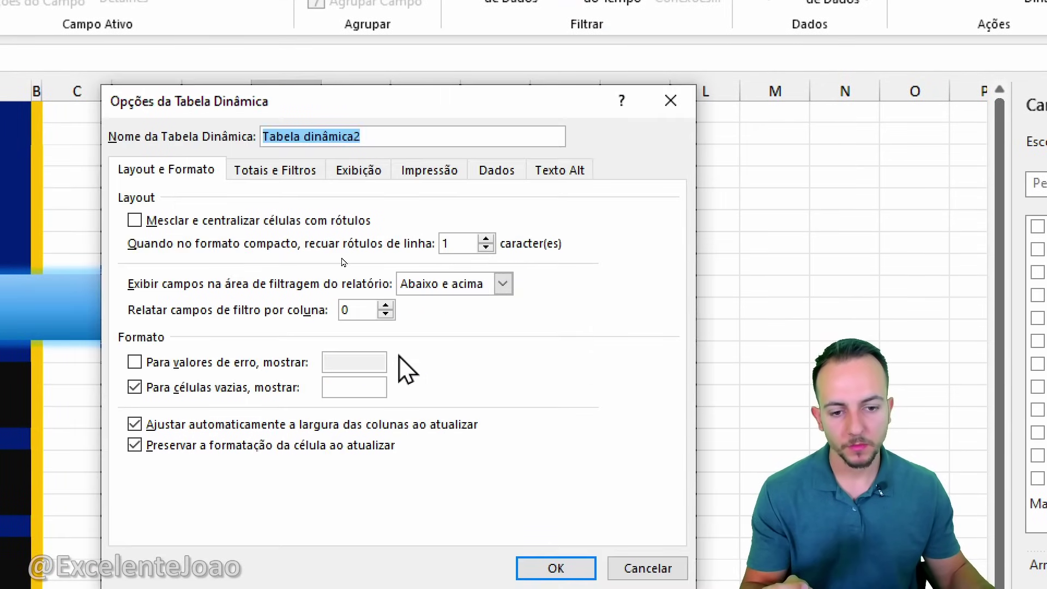
click(184, 425)
mouse_move(177, 417)
mouse_down()
mouse_move(137, 449)
mouse_move(241, 402)
mouse_up()
drag(210, 406, 245, 456)
key(Escape)
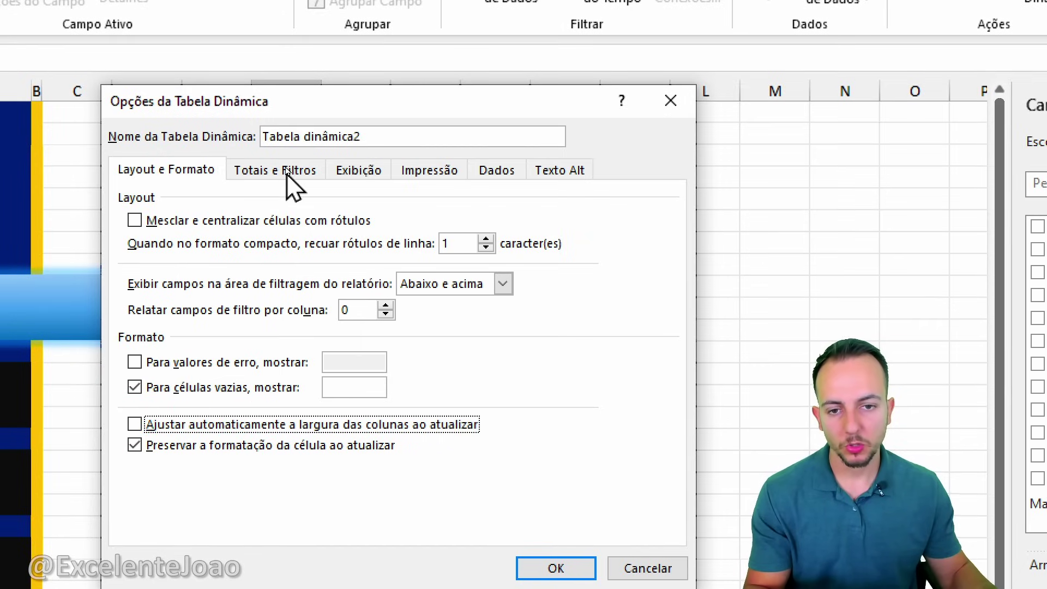
Turn off the grand totals for both rows and columns of the PivotTable and apply the options.
click(291, 174)
drag(148, 191, 175, 235)
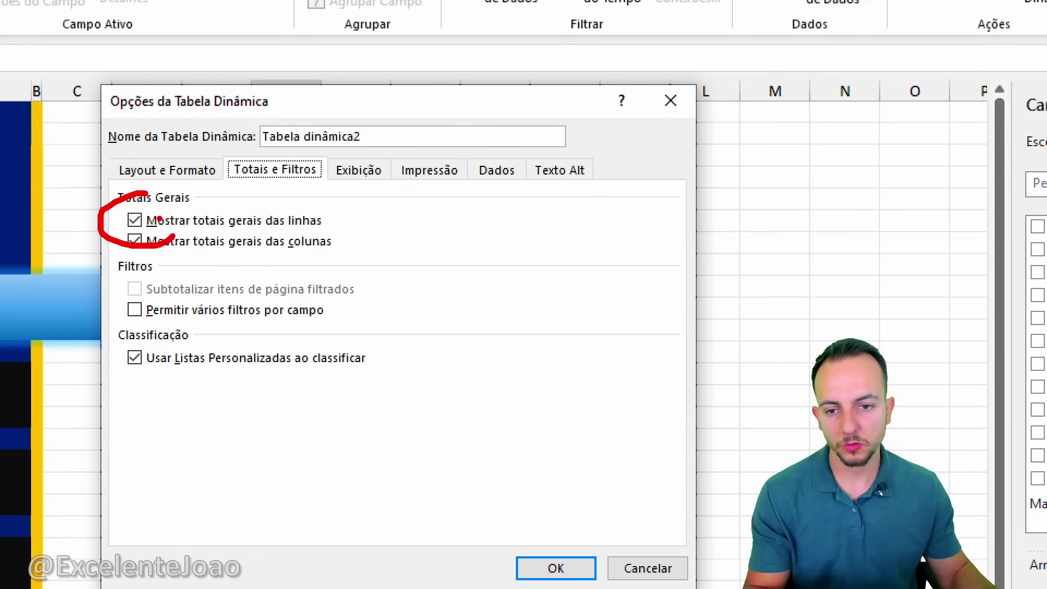
key(Escape)
click(159, 220)
click(175, 241)
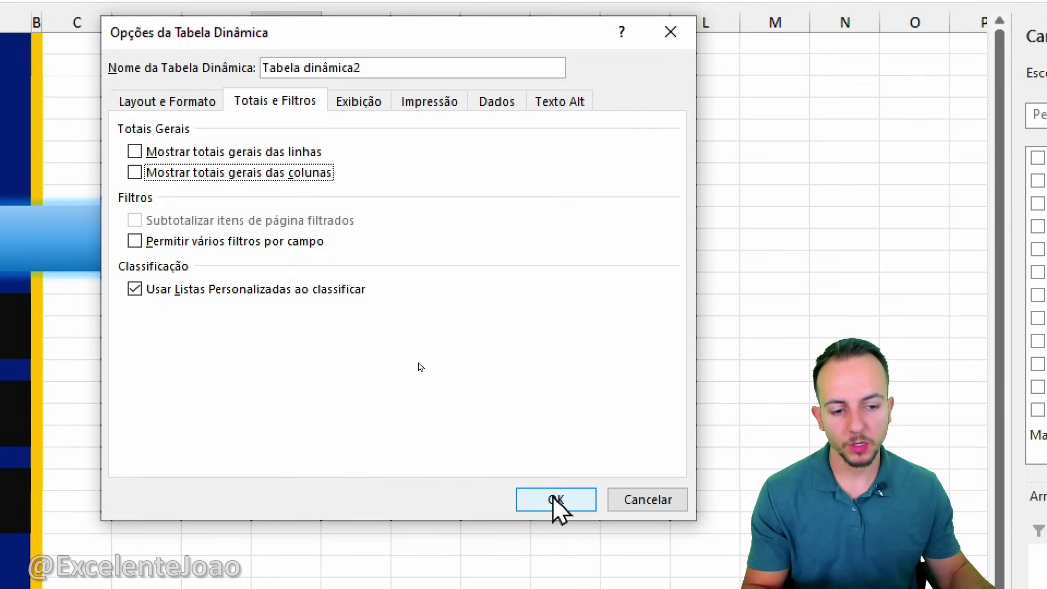
click(552, 495)
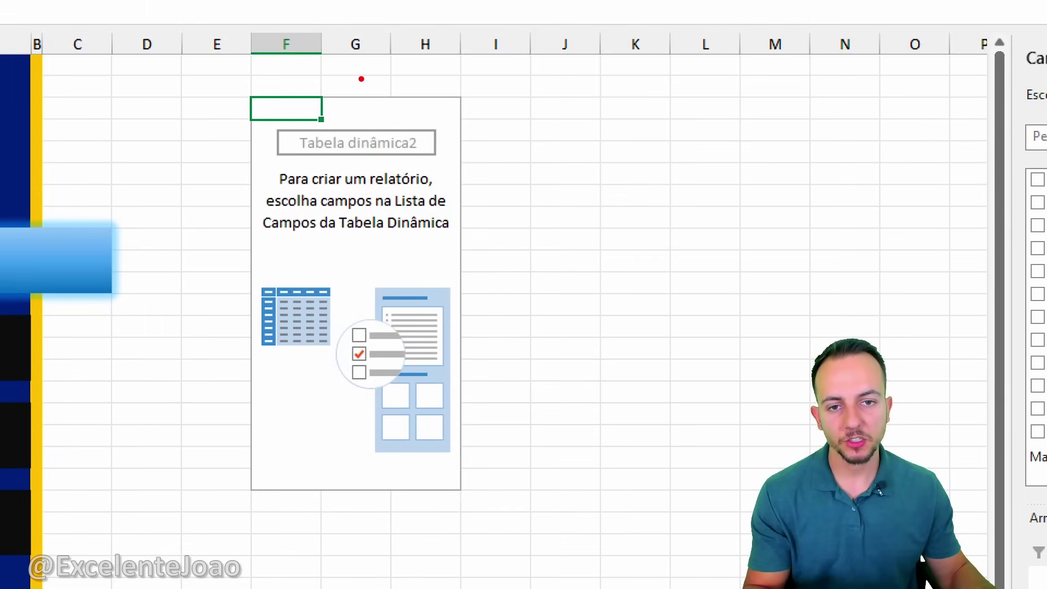
Try widening column F around the empty PivotTable and undo the width change.
key(Escape)
drag(321, 44, 420, 46)
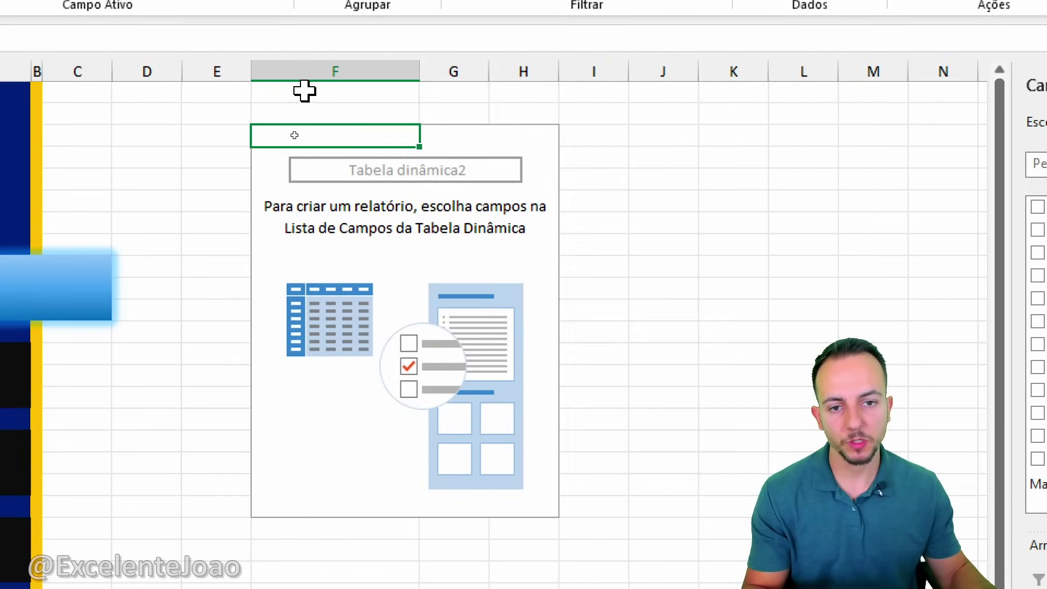
key(ctrl+z)
key(ctrl+z)
key(ctrl+2)
drag(482, 173, 491, 454)
drag(363, 549, 466, 544)
drag(492, 451, 441, 555)
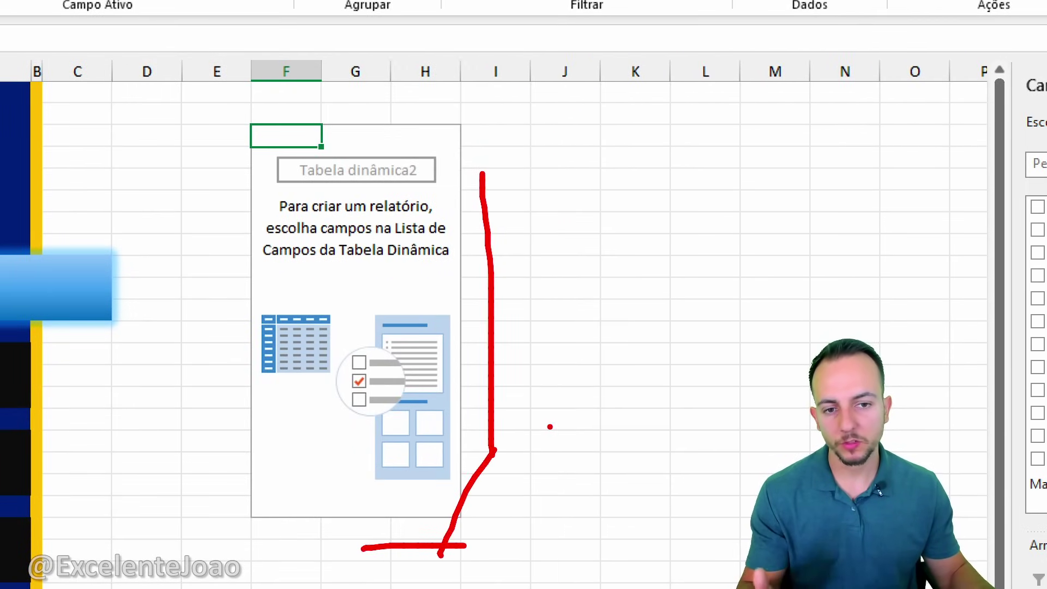
key(Escape)
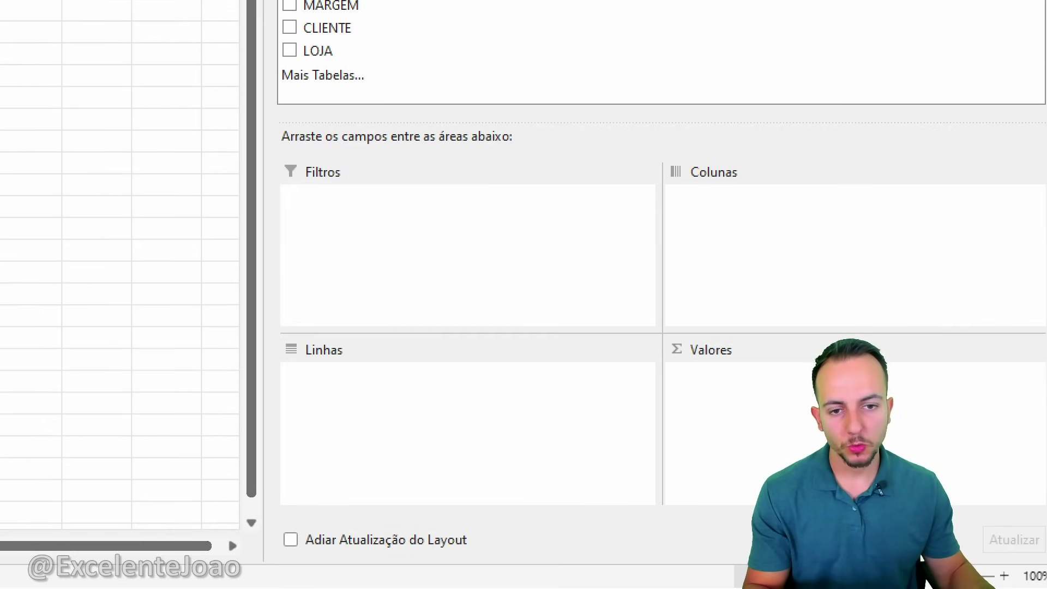
drag(534, 96, 611, 265)
mouse_move(535, 232)
mouse_down()
mouse_move(616, 292)
mouse_move(630, 221)
mouse_up()
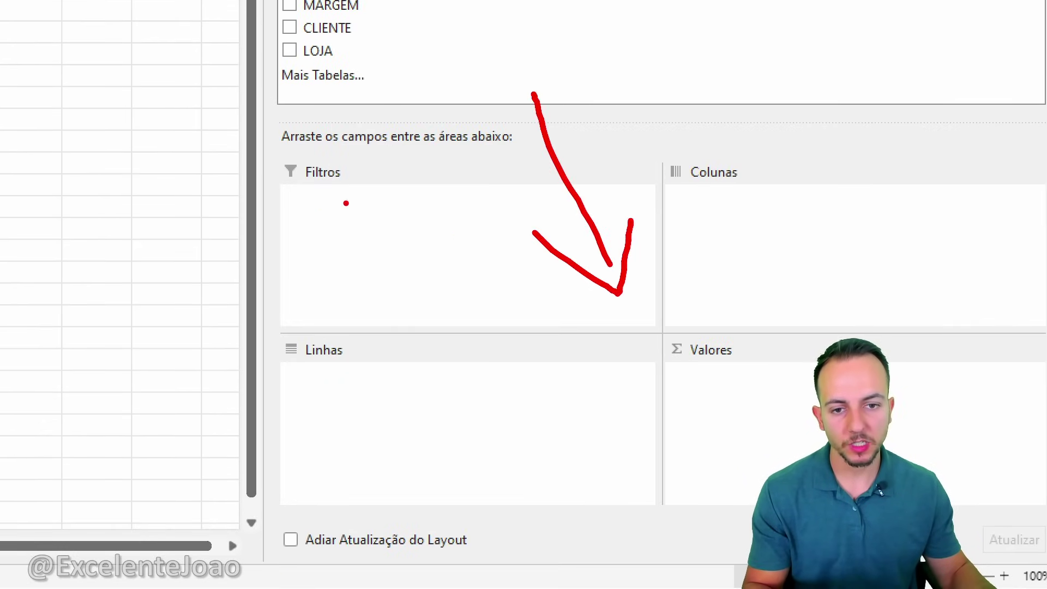
drag(367, 141, 372, 180)
drag(340, 212, 413, 192)
mouse_move(713, 139)
mouse_down()
mouse_move(755, 155)
mouse_move(776, 186)
mouse_up()
mouse_move(310, 339)
mouse_down()
mouse_move(375, 329)
mouse_move(310, 387)
mouse_up()
drag(621, 340, 737, 342)
drag(722, 284, 685, 374)
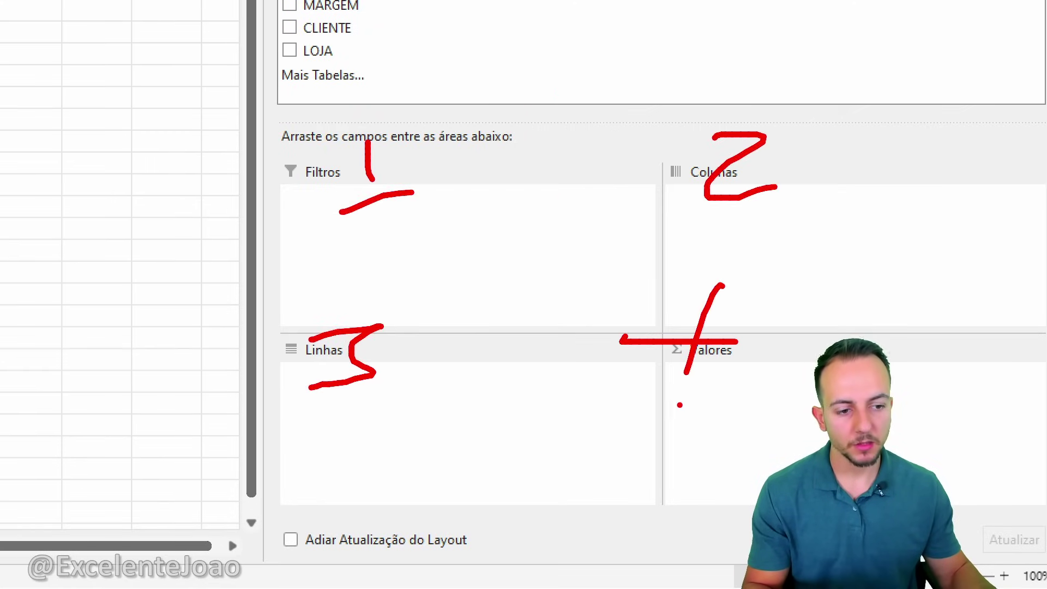
drag(620, 333, 690, 298)
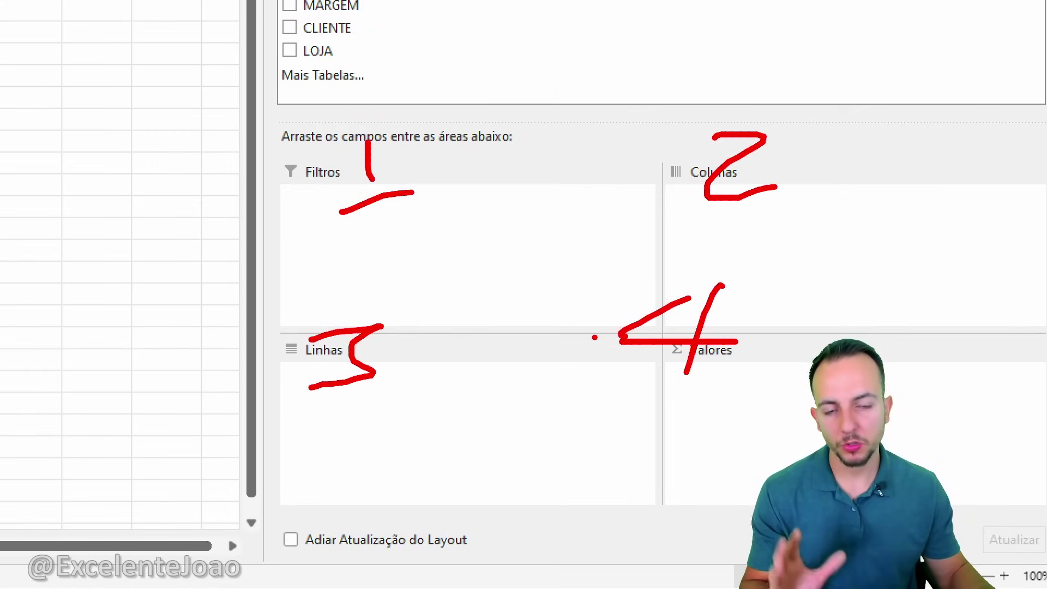
key(Escape)
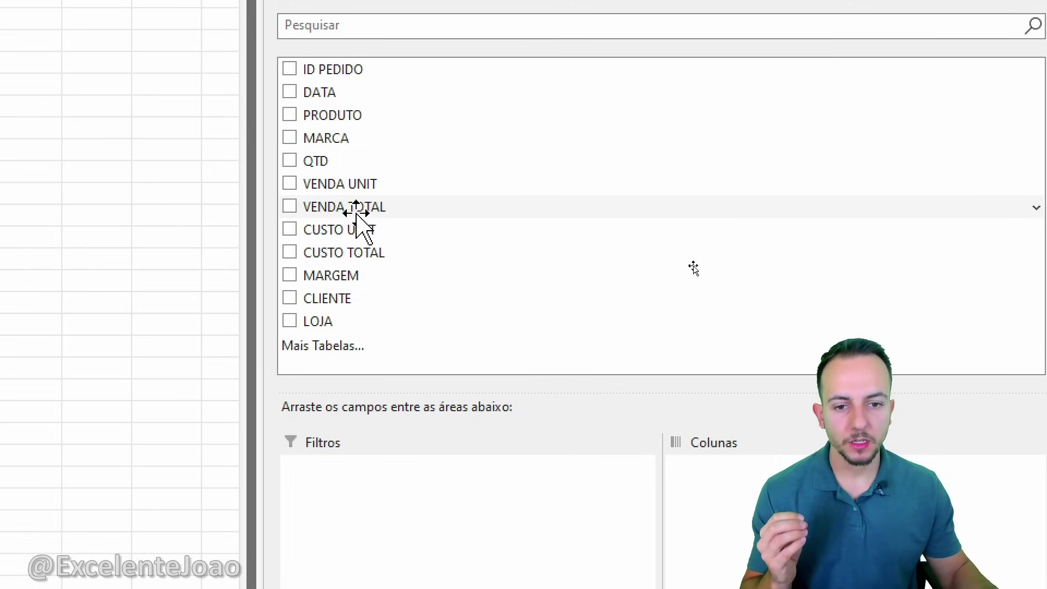
Add the VENDA TOTAL field to the PivotTable's values area as a sum.
drag(340, 210, 791, 588)
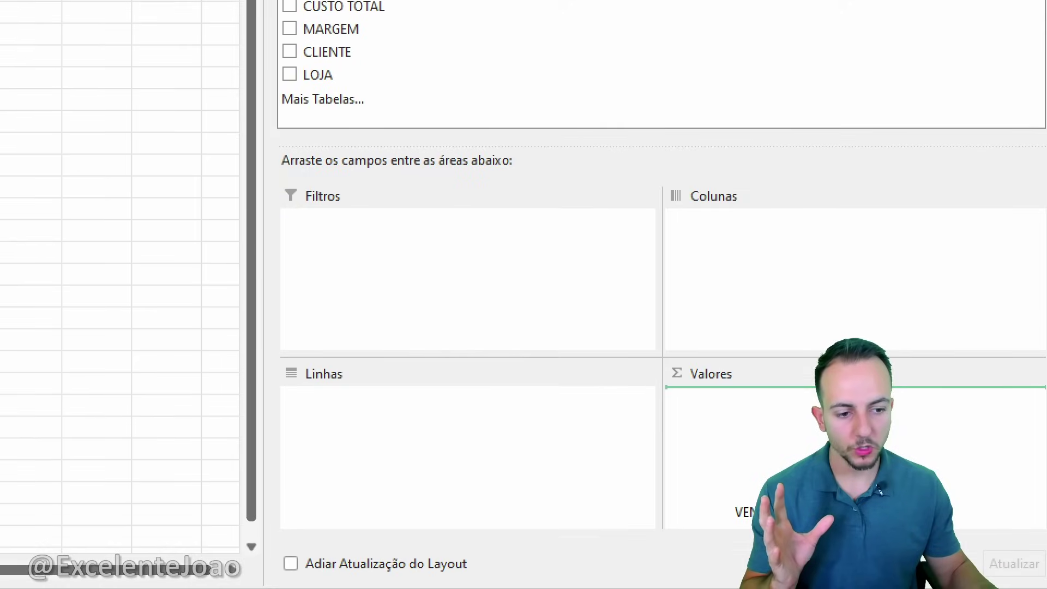
drag(753, 511, 758, 507)
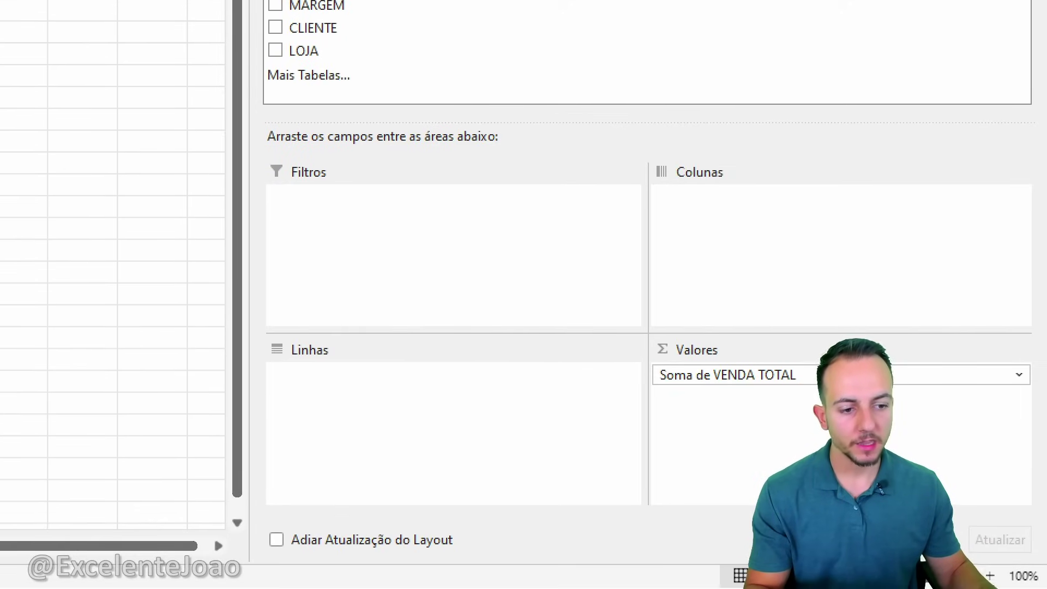
mouse_move(662, 303)
mouse_down()
mouse_move(731, 298)
mouse_move(675, 297)
mouse_up()
drag(586, 383, 464, 420)
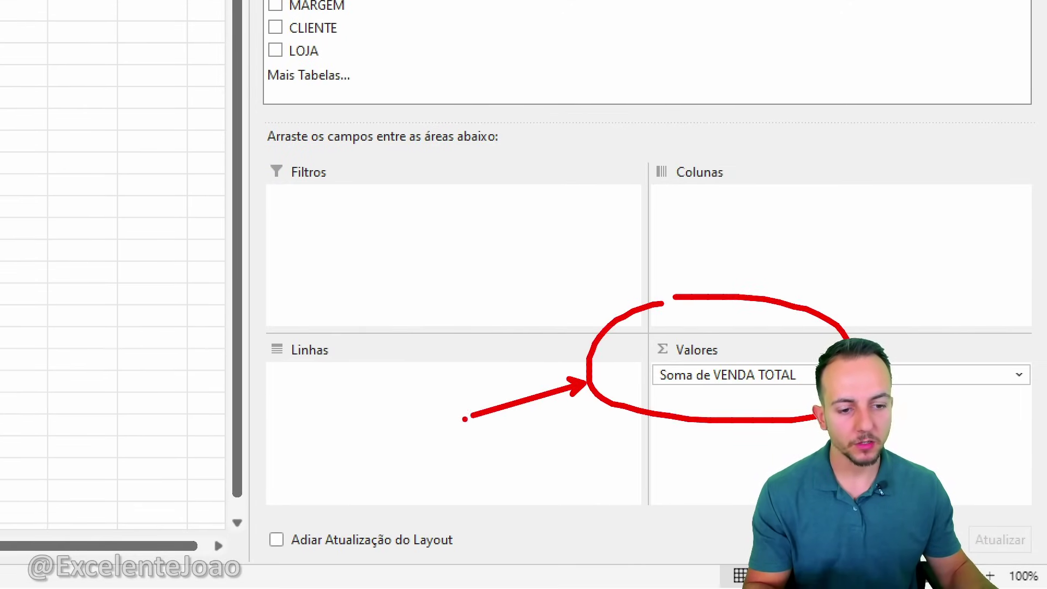
key(Escape)
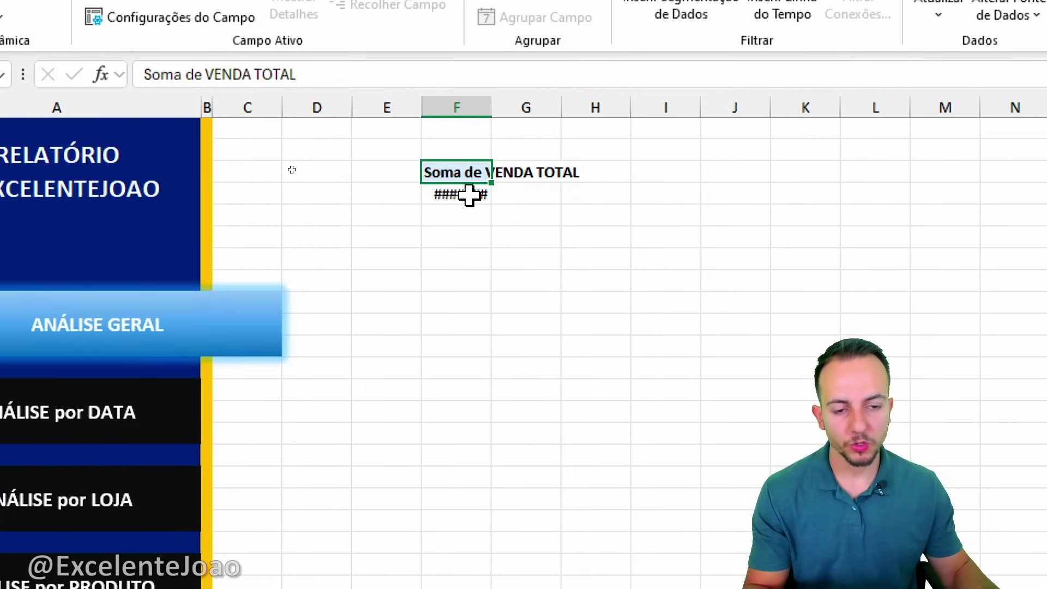
Widen column F so that the PivotTable's heading and sales total fit inside the cells.
mouse_move(469, 194)
key(ctrl+2)
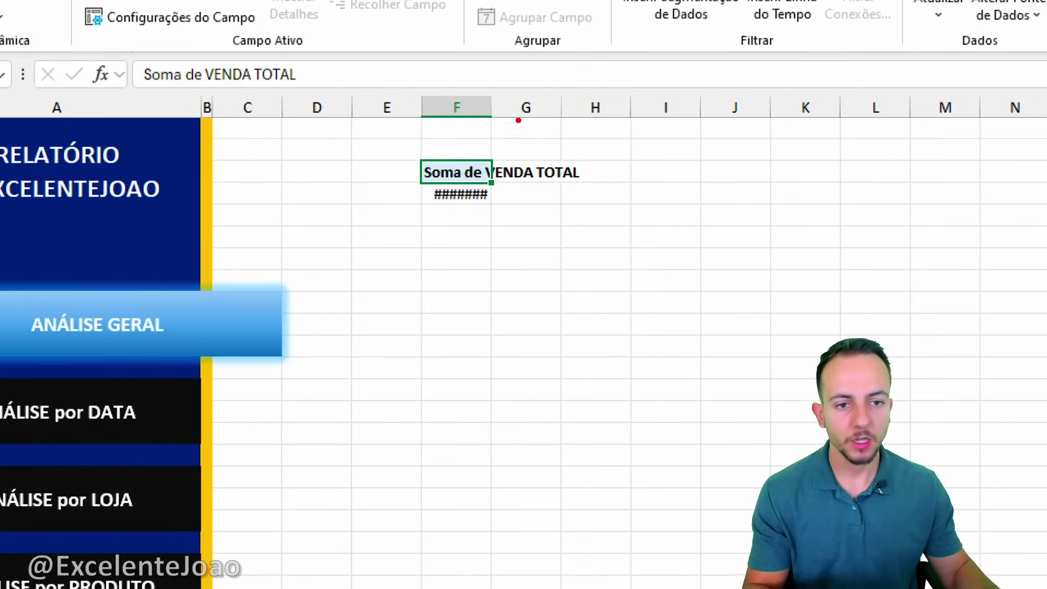
drag(486, 89, 493, 87)
drag(532, 156, 460, 144)
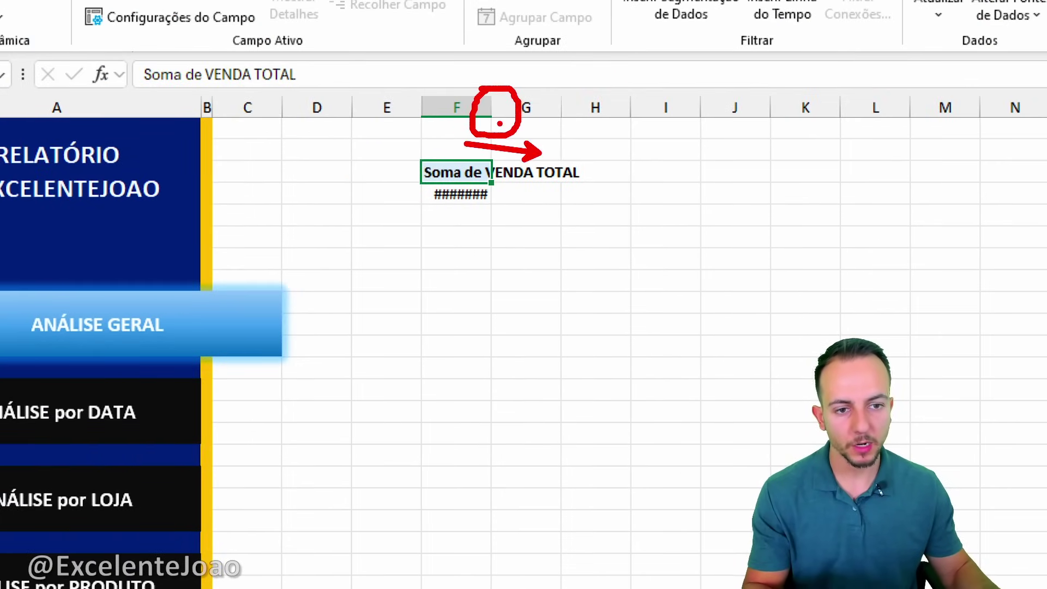
key(Escape)
drag(493, 102, 668, 102)
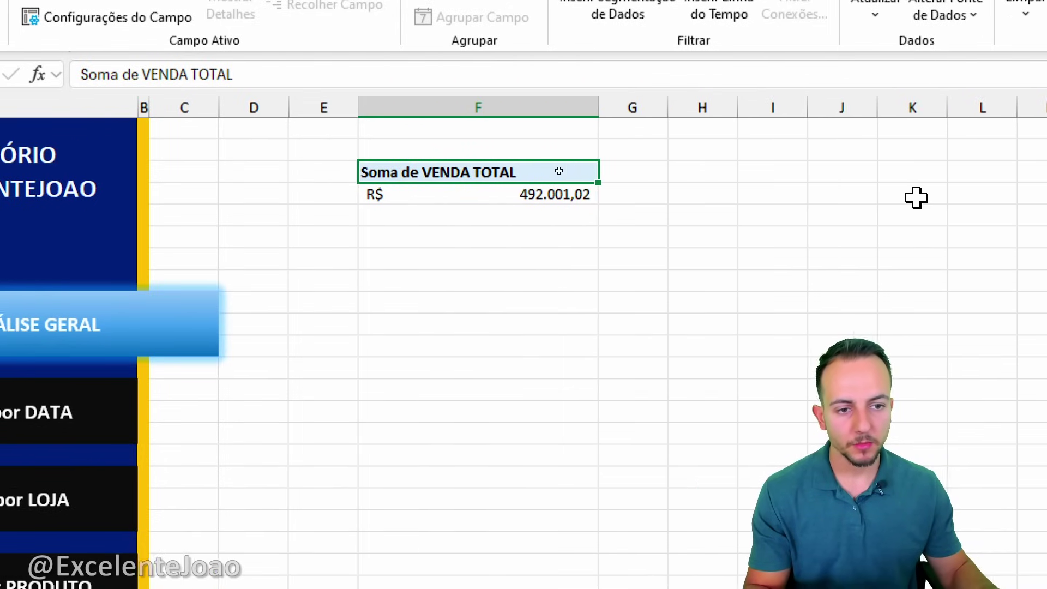
Copy the VENDA TOTAL PivotTable in F3:F4 and paste a duplicate at cell F6.
mouse_move(516, 130)
mouse_down()
mouse_move(528, 210)
mouse_move(533, 187)
mouse_up()
key(Escape)
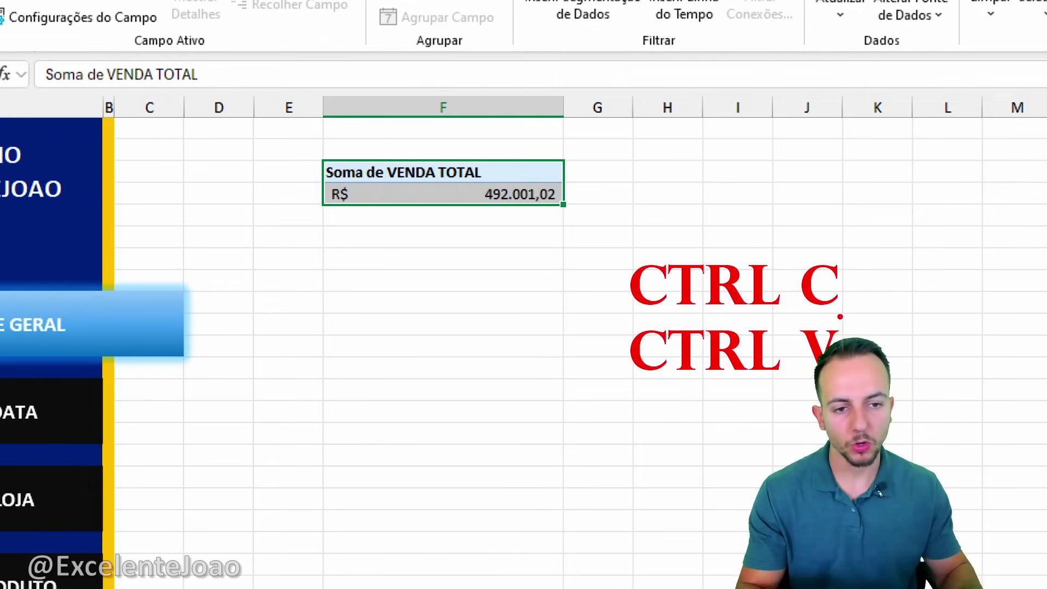
key(ctrl+c)
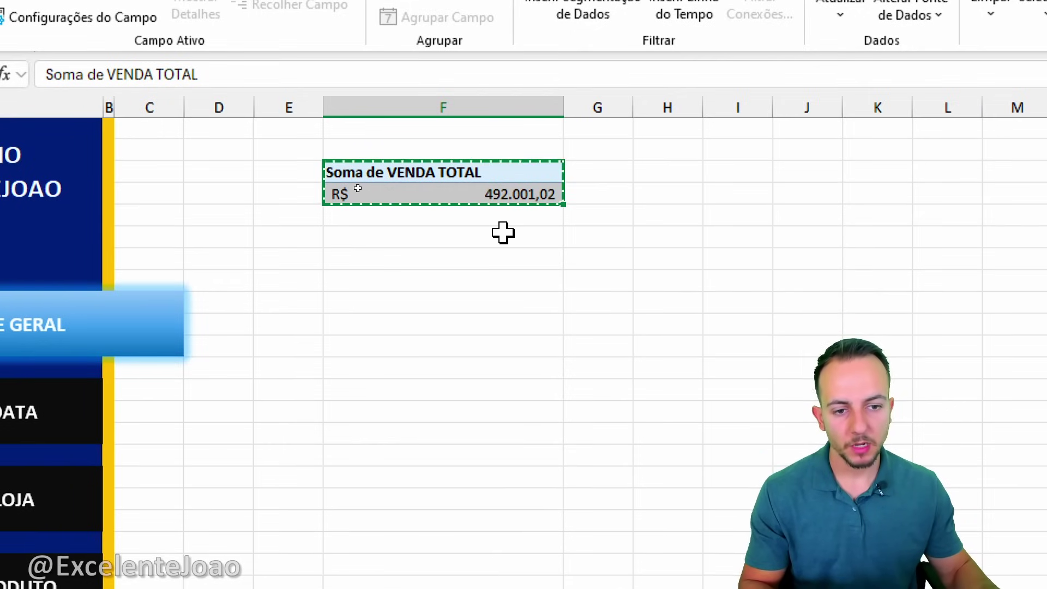
click(485, 240)
key(ctrl+v)
key(Escape)
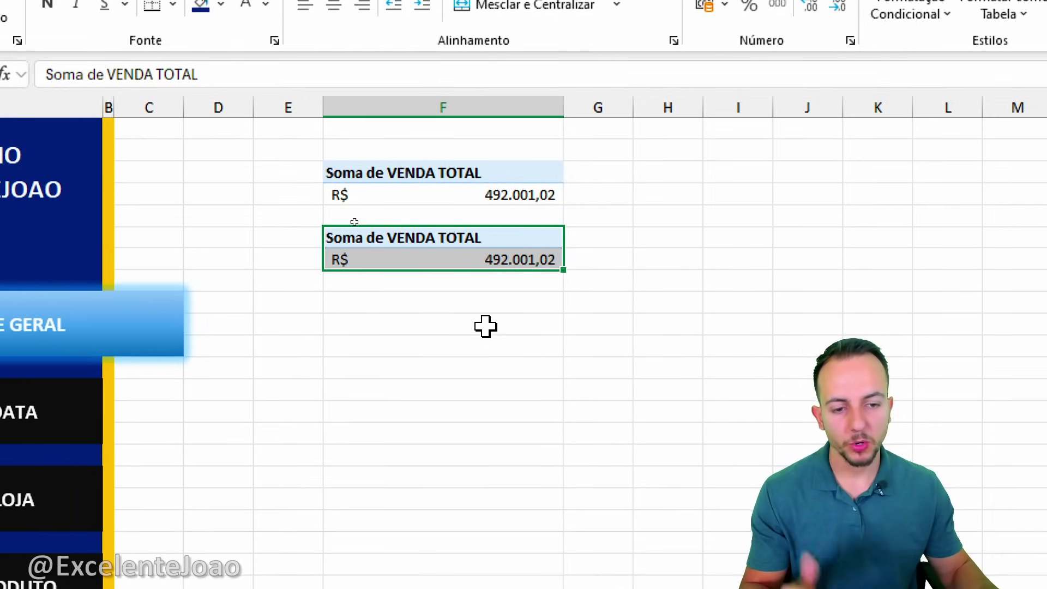
Add the CUSTO TOTAL field to the values area of the duplicated PivotTable at F6.
click(501, 242)
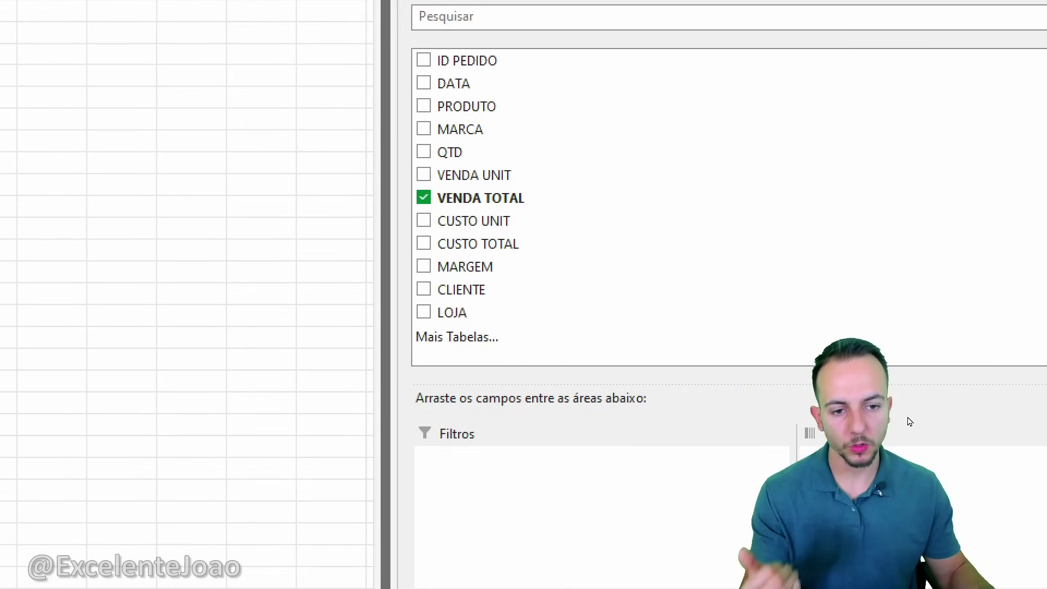
drag(477, 243, 1033, 502)
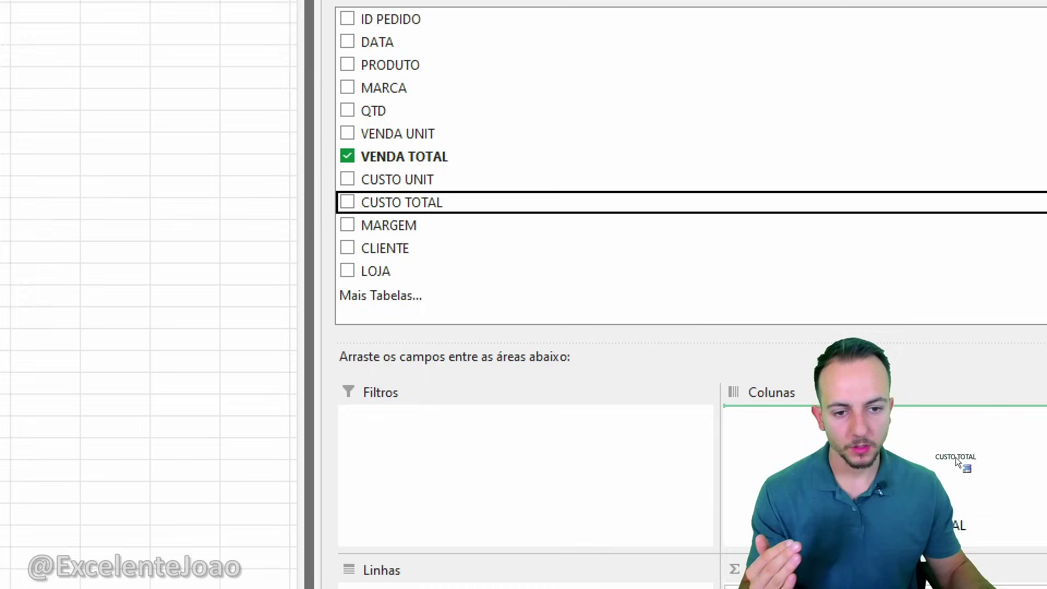
drag(955, 460, 964, 525)
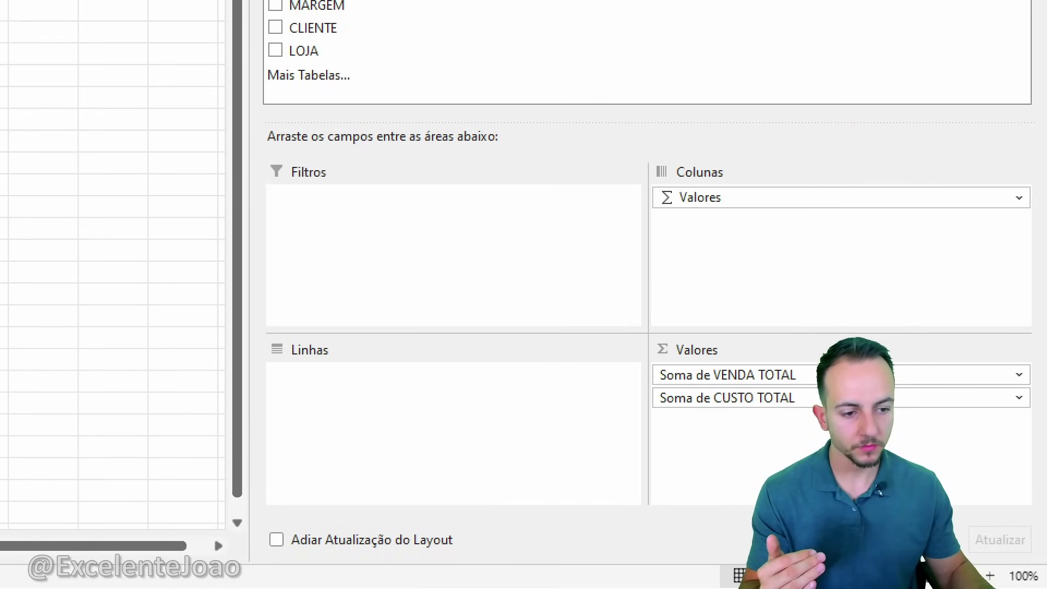
Remove the VENDA TOTAL field from the values area of the duplicated PivotTable at F6.
click(736, 376)
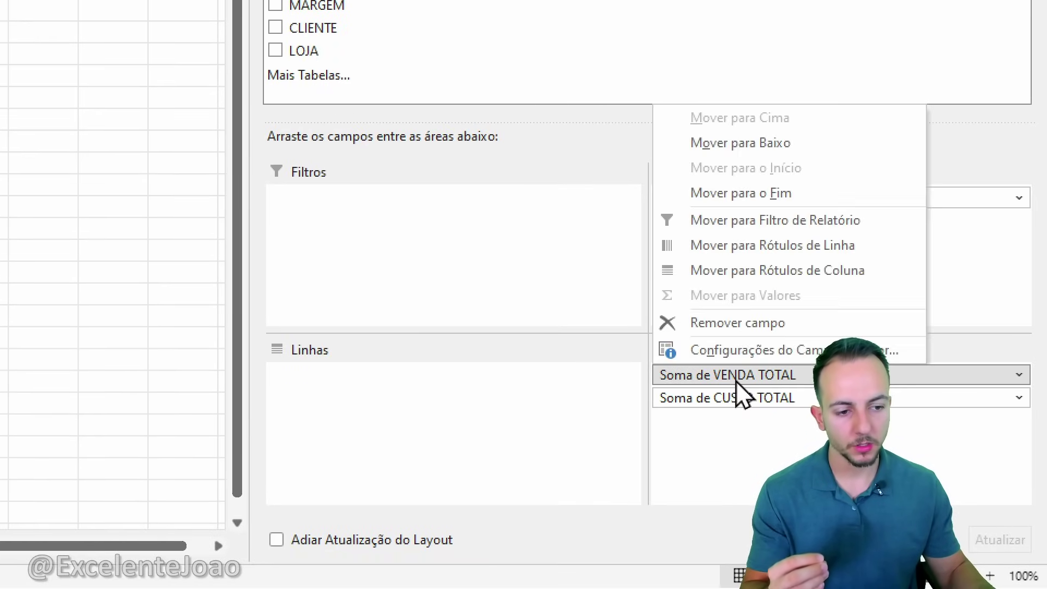
click(741, 322)
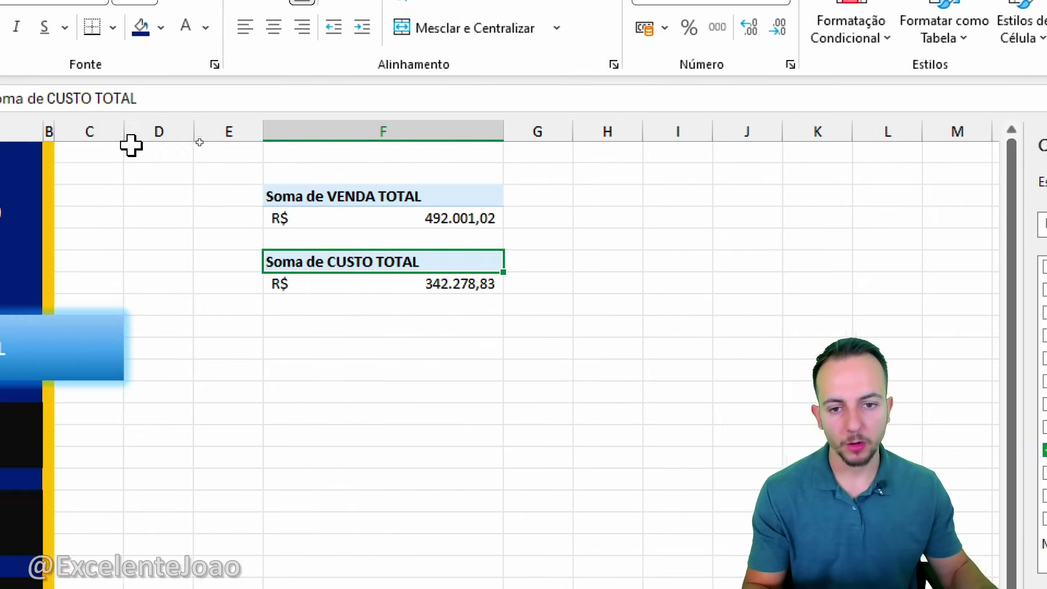
drag(516, 244, 487, 311)
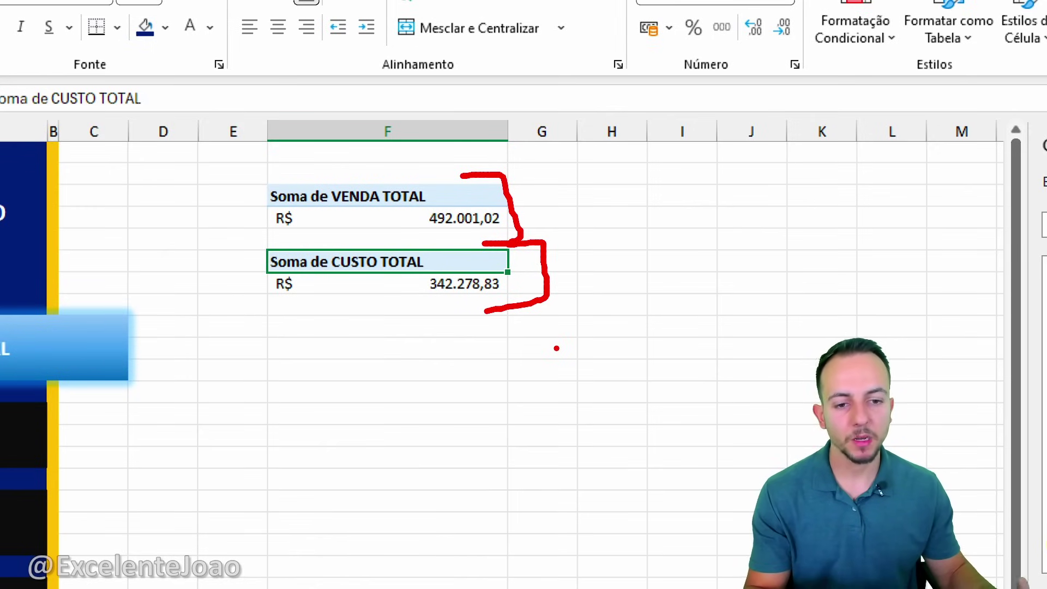
key(Escape)
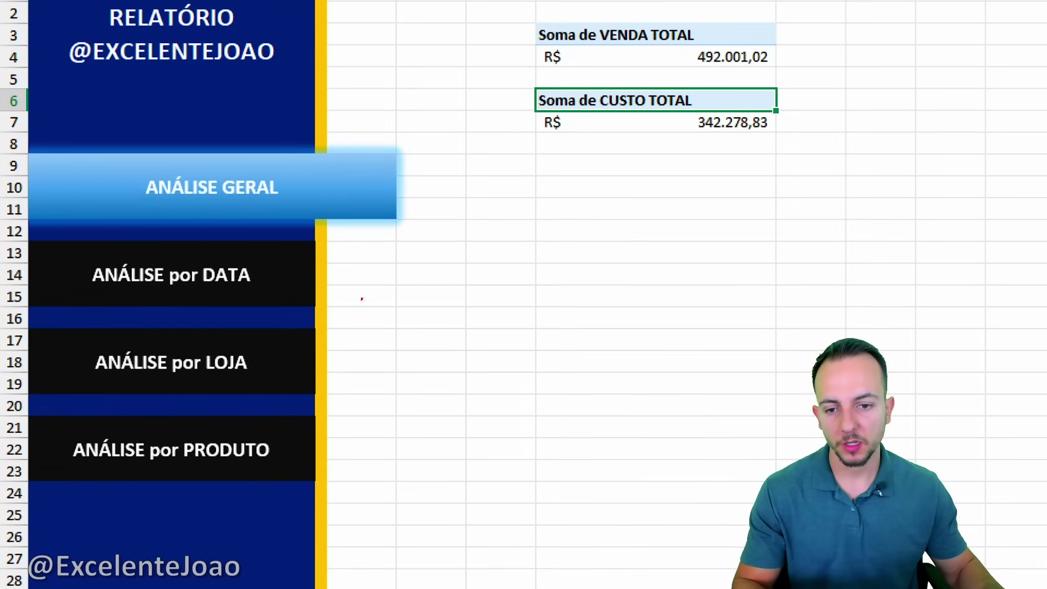
drag(283, 271, 424, 244)
drag(297, 353, 432, 332)
drag(309, 437, 407, 419)
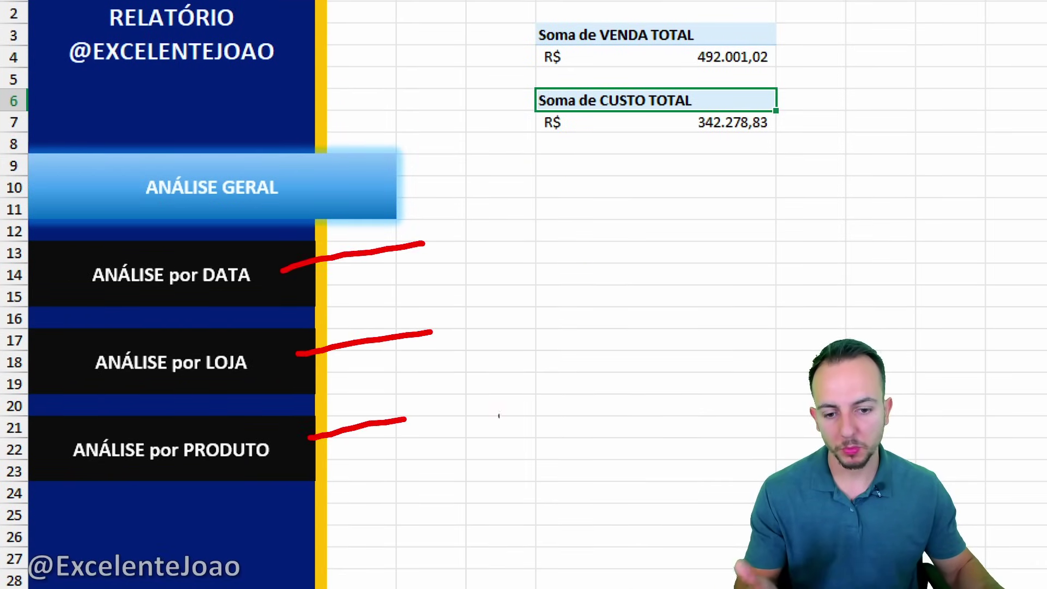
key(Escape)
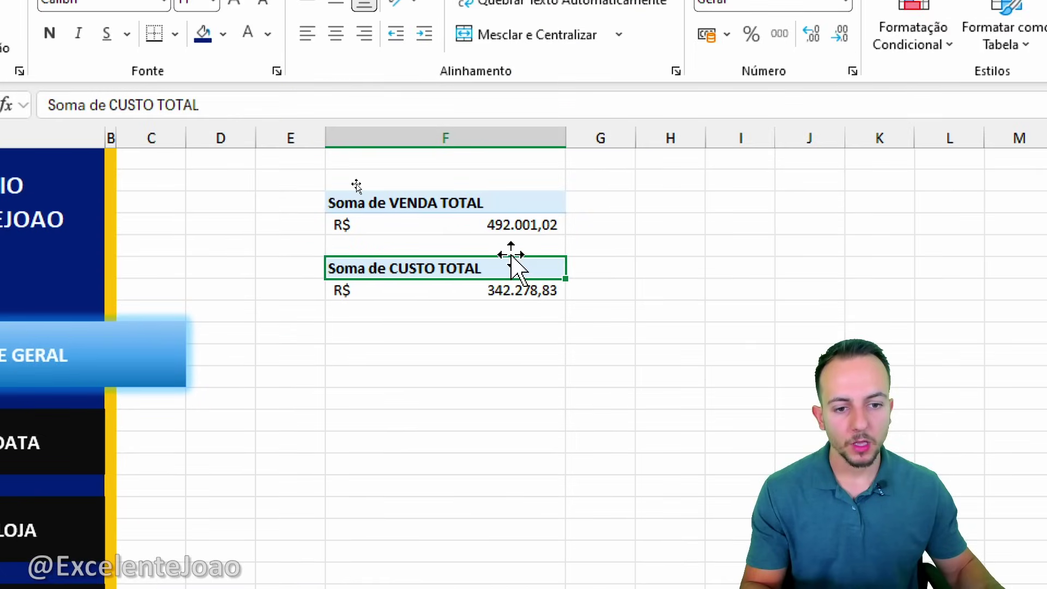
Copy the CUSTO TOTAL PivotTable in F6:F7 and paste a duplicate at cell F9.
drag(510, 267, 519, 283)
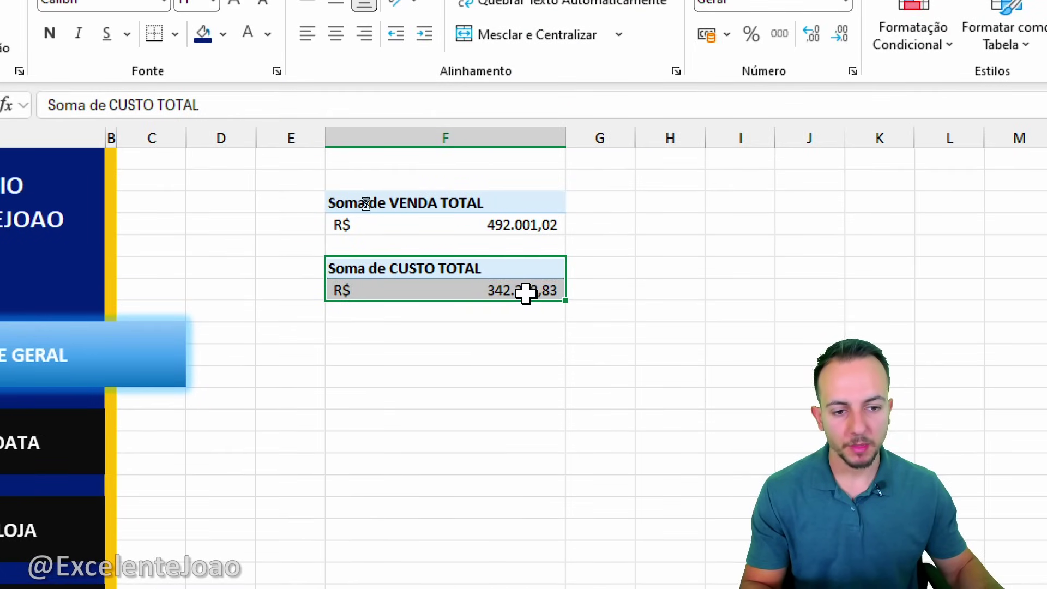
key(ctrl+c)
click(452, 341)
key(ctrl+v)
key(Escape)
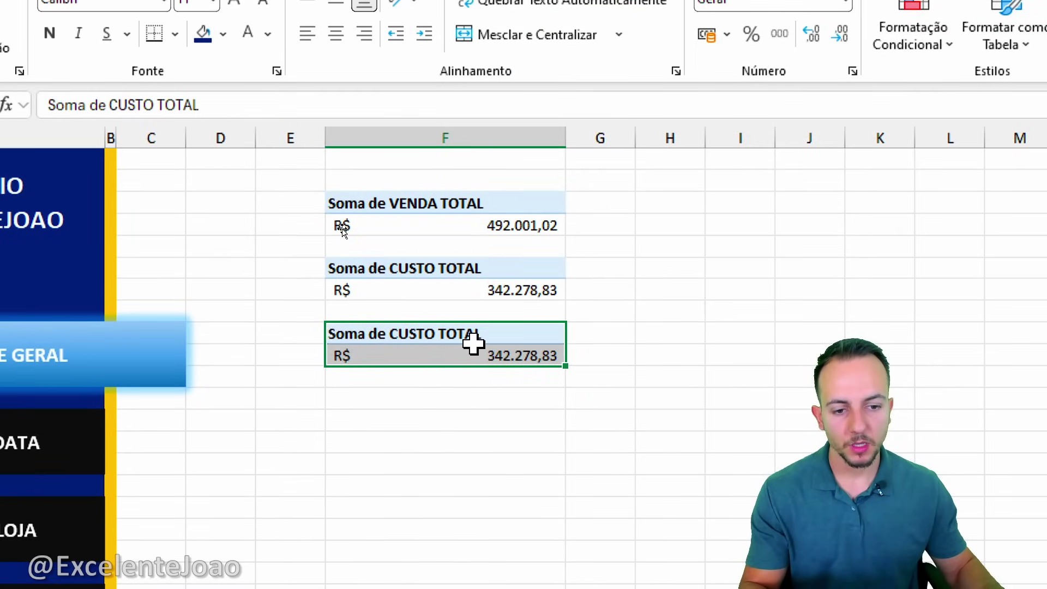
Replace CUSTO TOTAL with the MARGEM field in the values area of the duplicated PivotTable at F9.
click(462, 341)
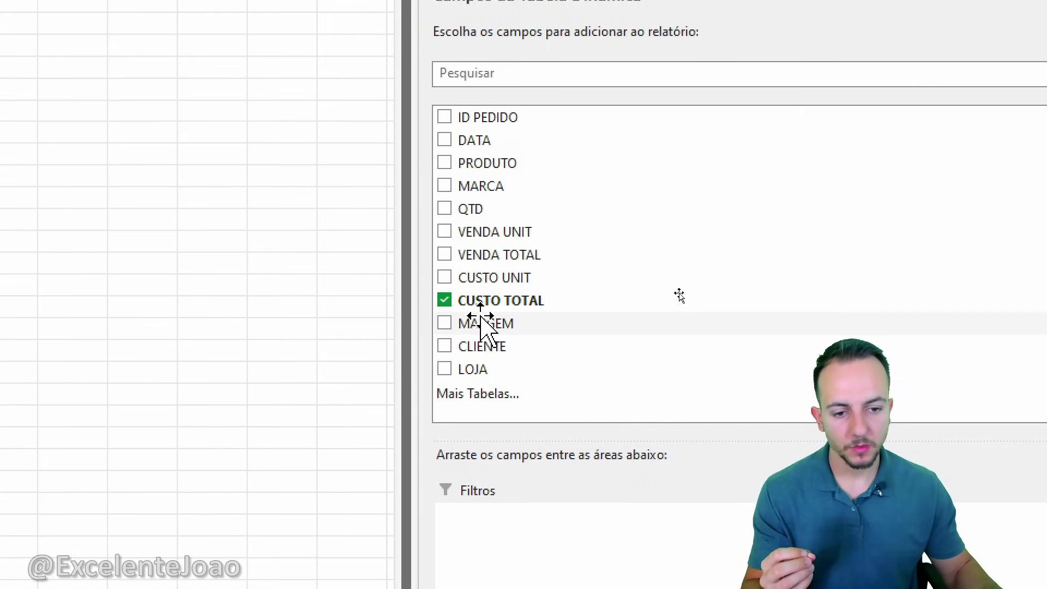
drag(479, 320, 743, 486)
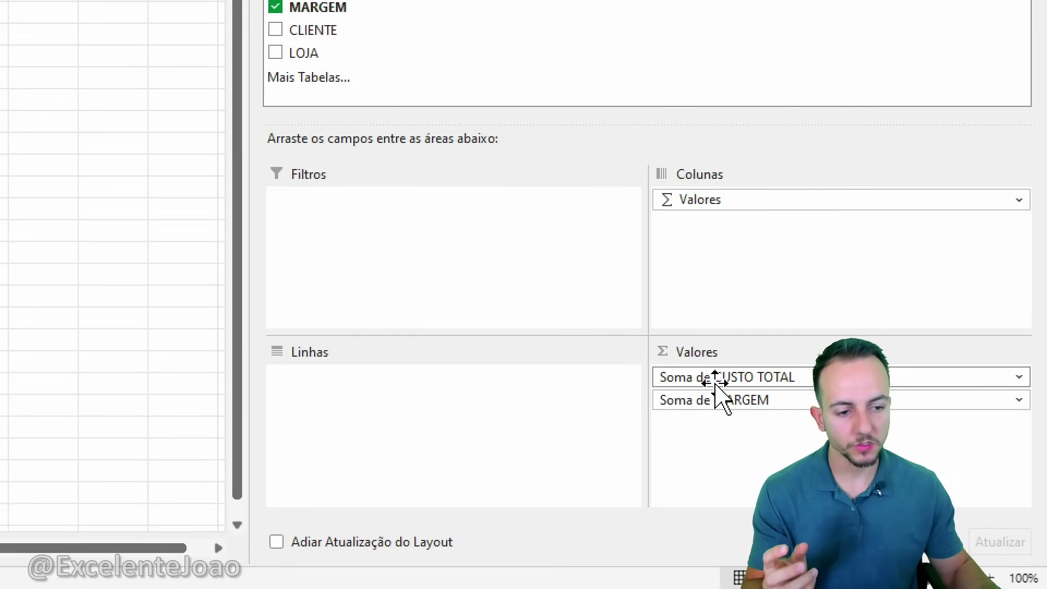
click(730, 378)
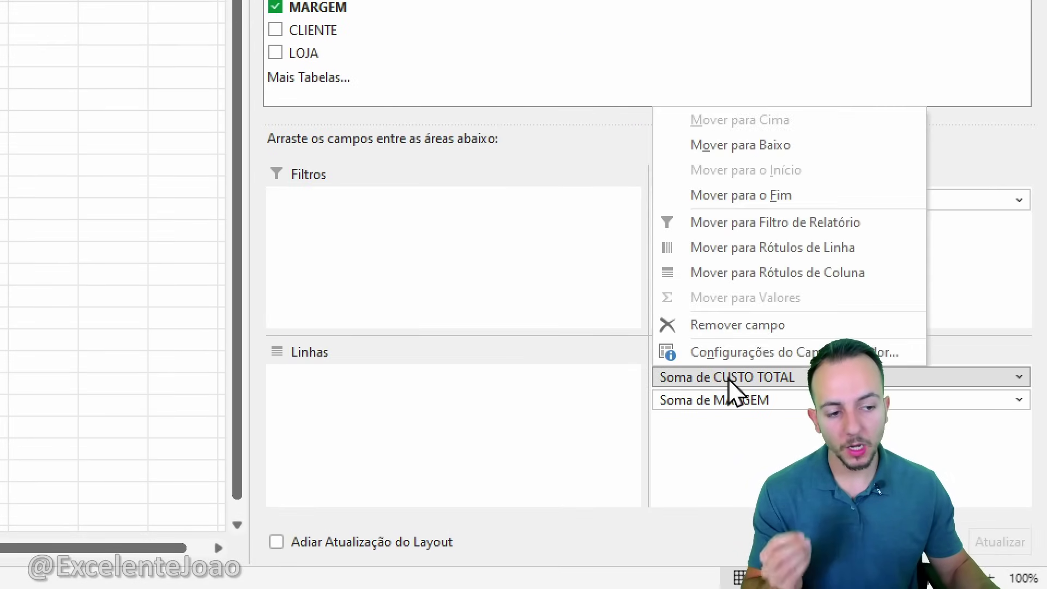
click(743, 326)
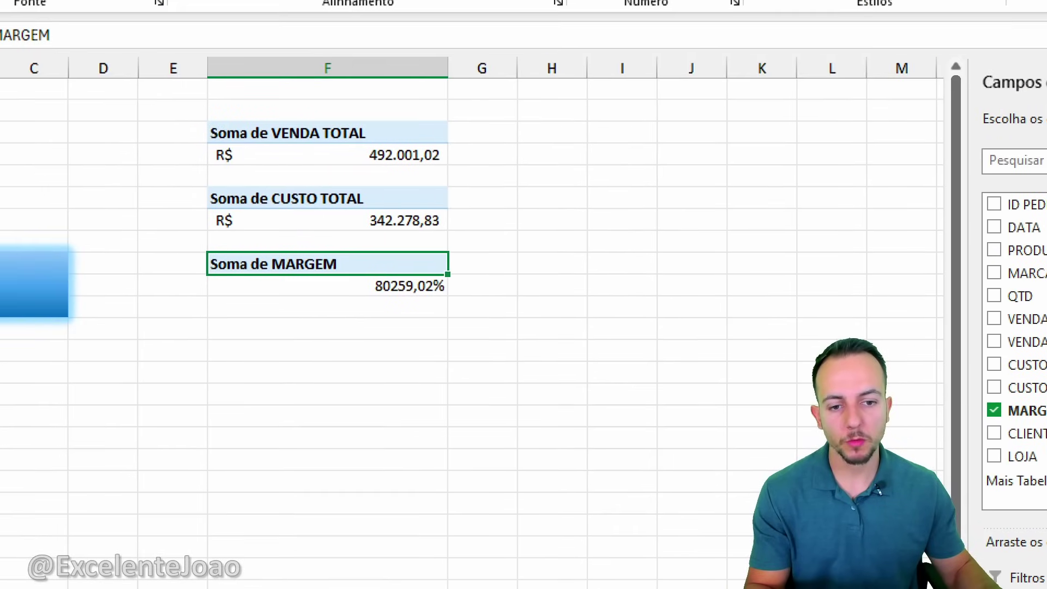
mouse_move(427, 277)
mouse_down()
mouse_move(363, 261)
mouse_move(465, 319)
mouse_move(421, 266)
mouse_up()
drag(390, 344, 447, 301)
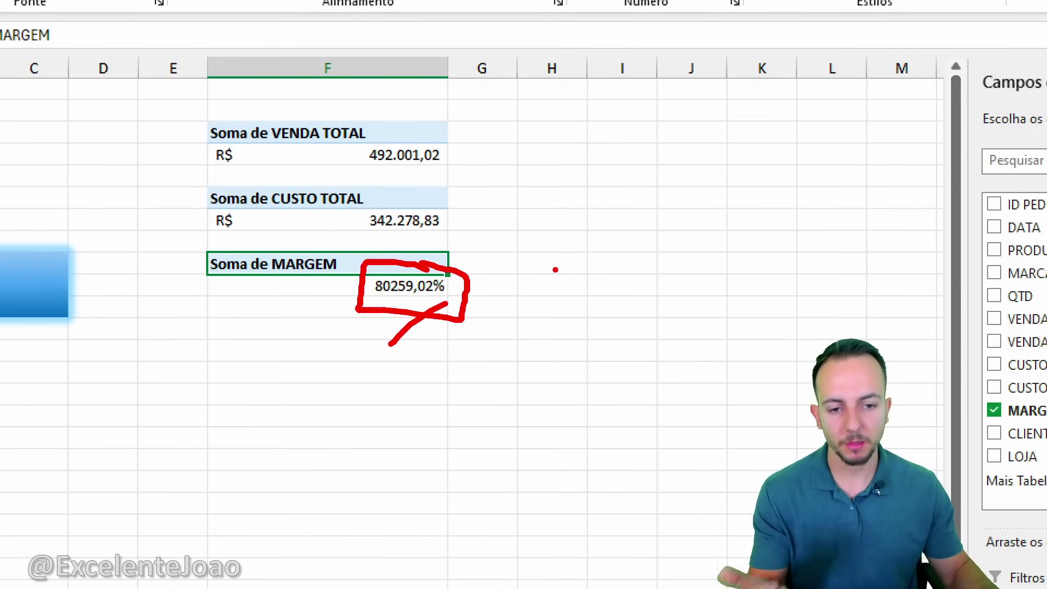
key(Escape)
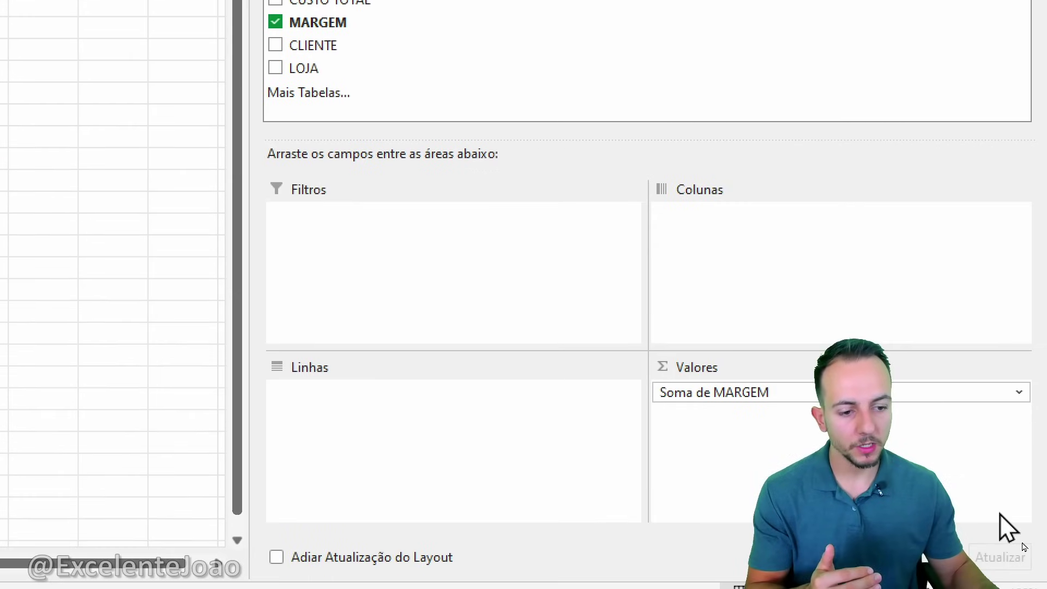
Change the MARGEM value field's summary calculation to Média.
click(740, 393)
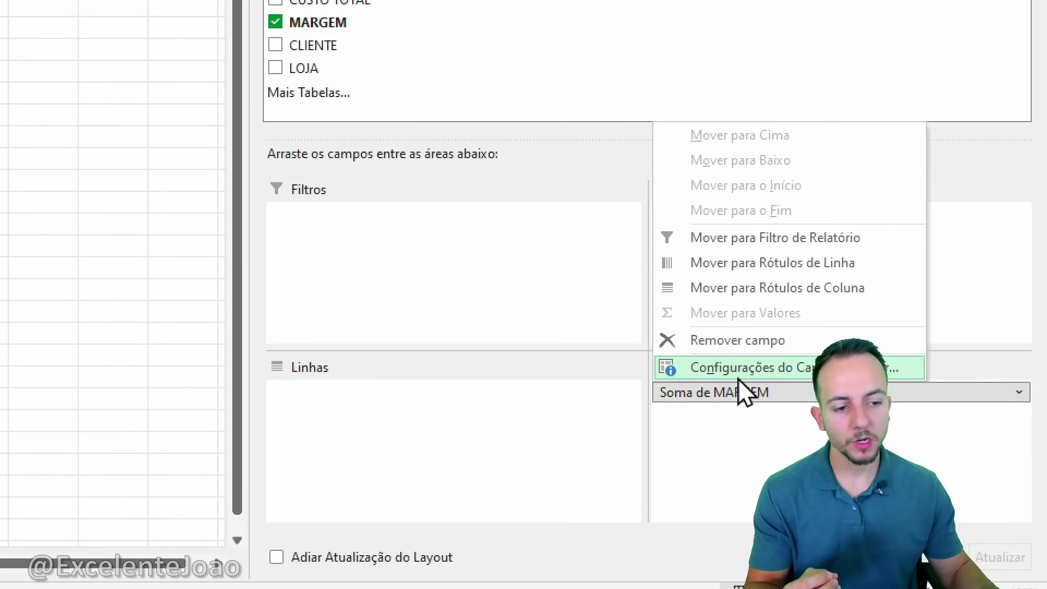
click(737, 378)
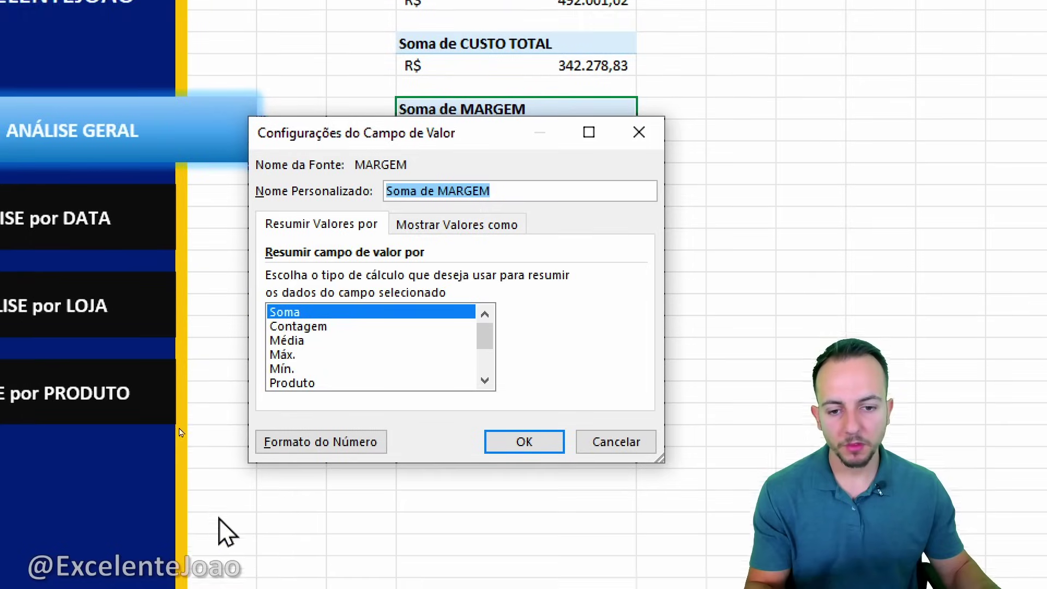
drag(308, 315, 251, 308)
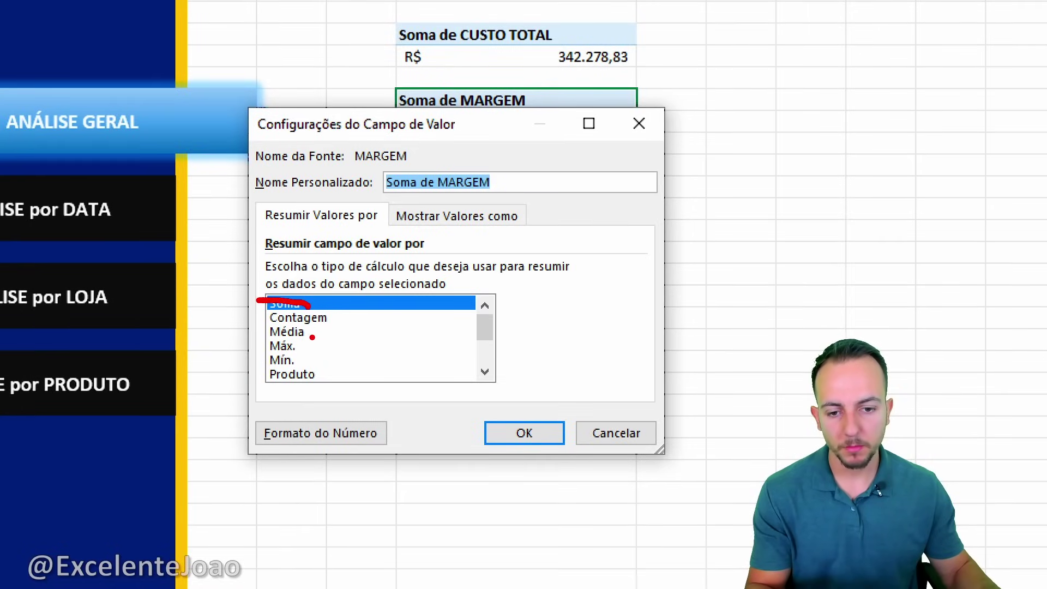
drag(312, 337, 265, 341)
key(Escape)
click(299, 334)
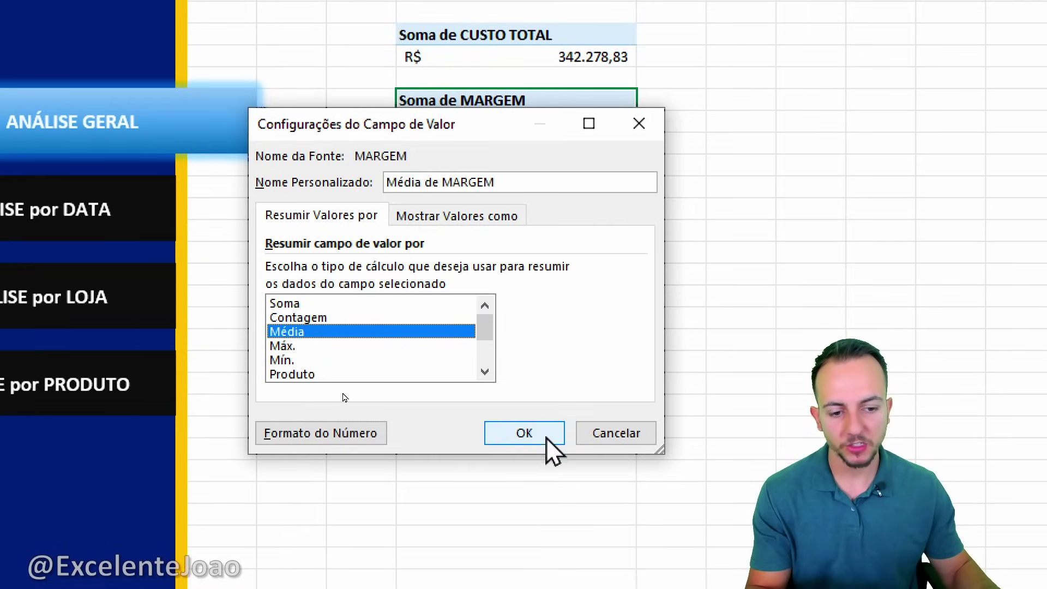
click(523, 433)
drag(650, 125, 656, 120)
drag(637, 137, 608, 171)
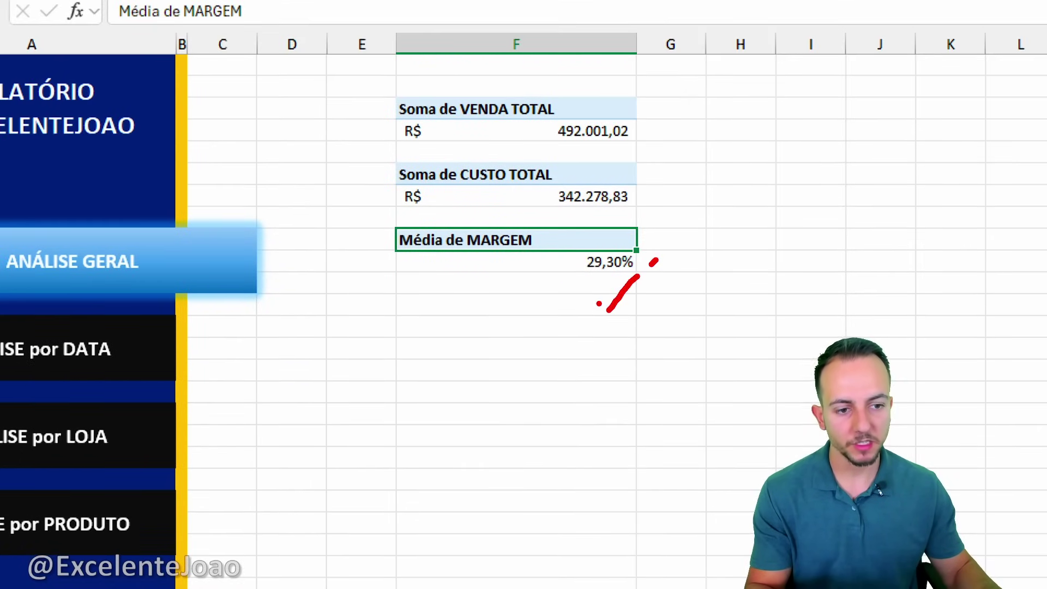
key(Escape)
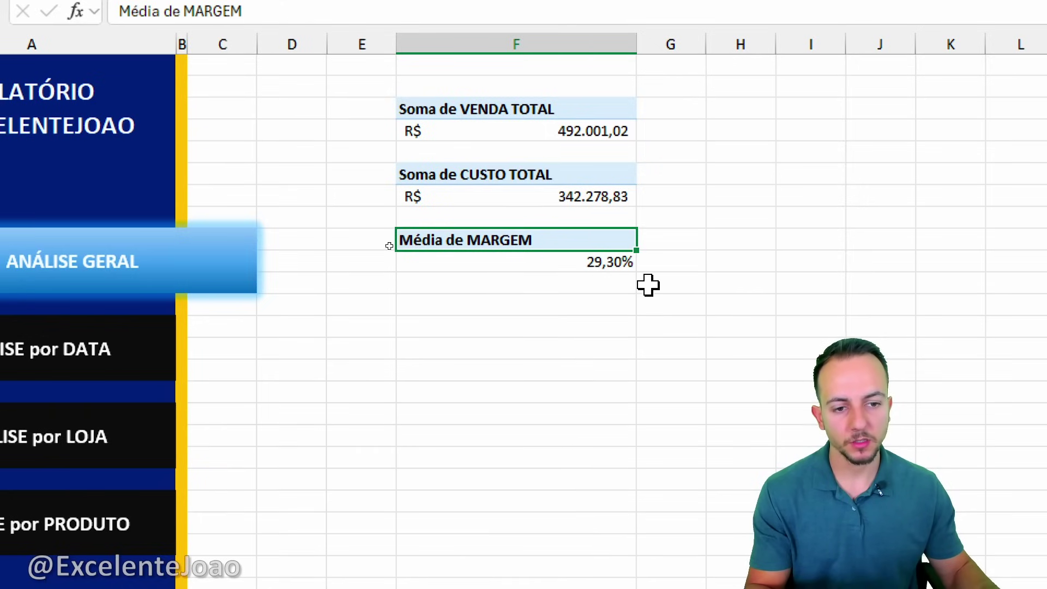
Copy the Média de MARGEM PivotTable in F9:F10 and paste a duplicate at cell F12.
drag(544, 238, 558, 256)
key(ctrl+c)
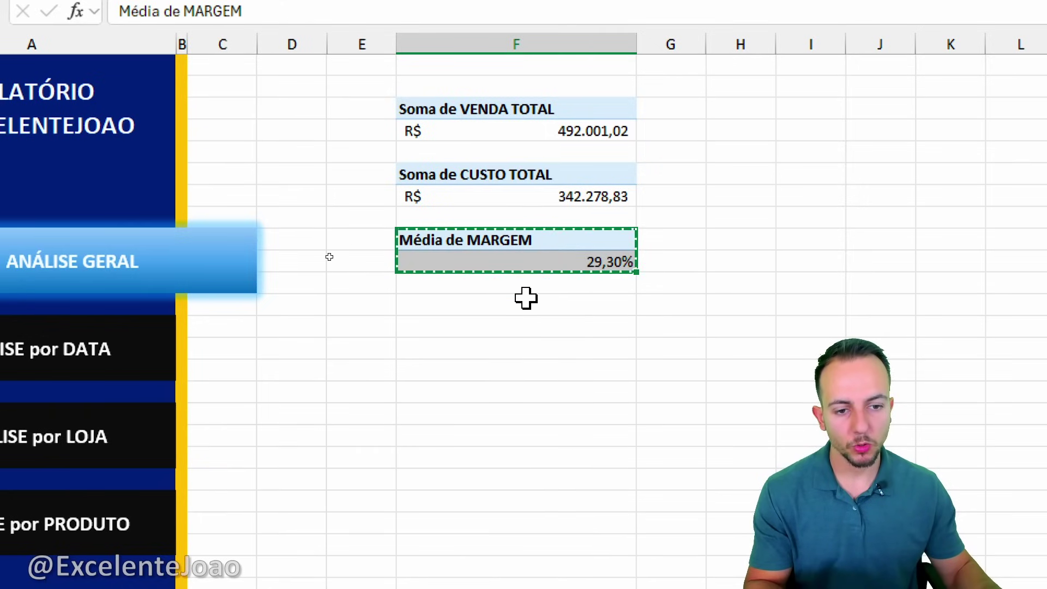
click(526, 300)
key(ctrl+v)
key(Escape)
Replace MARGEM with the ID PEDIDO field, summarized as a count, in the values area of the duplicated PivotTable at F12.
click(572, 327)
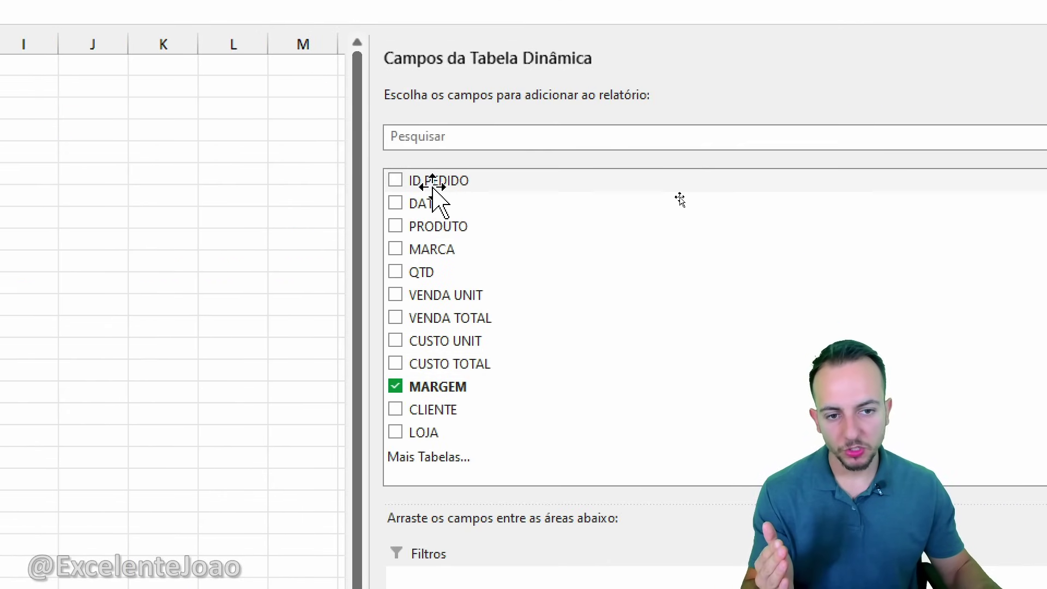
drag(432, 187, 877, 414)
click(833, 395)
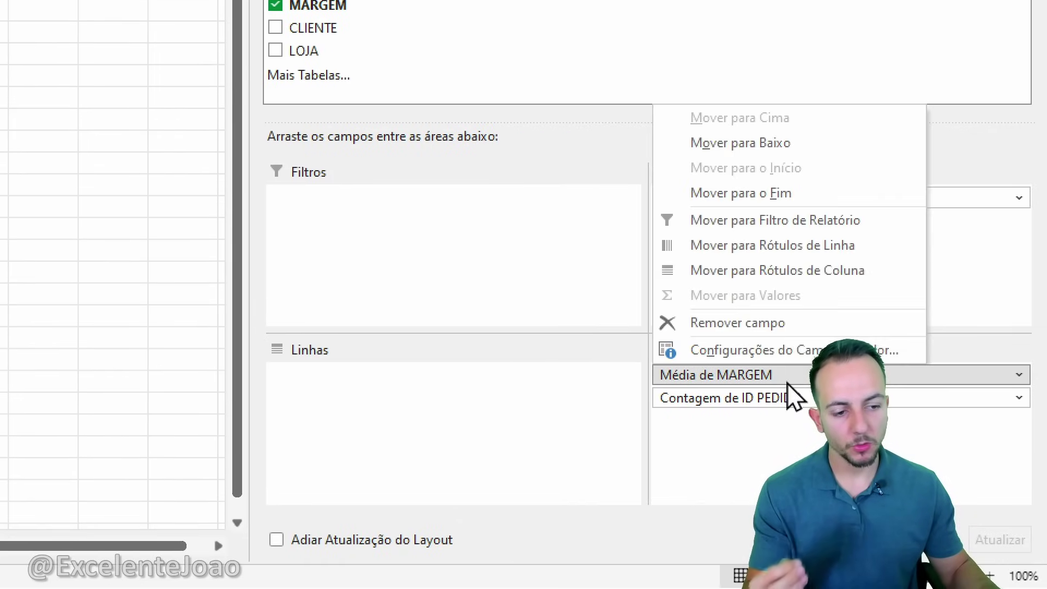
click(763, 324)
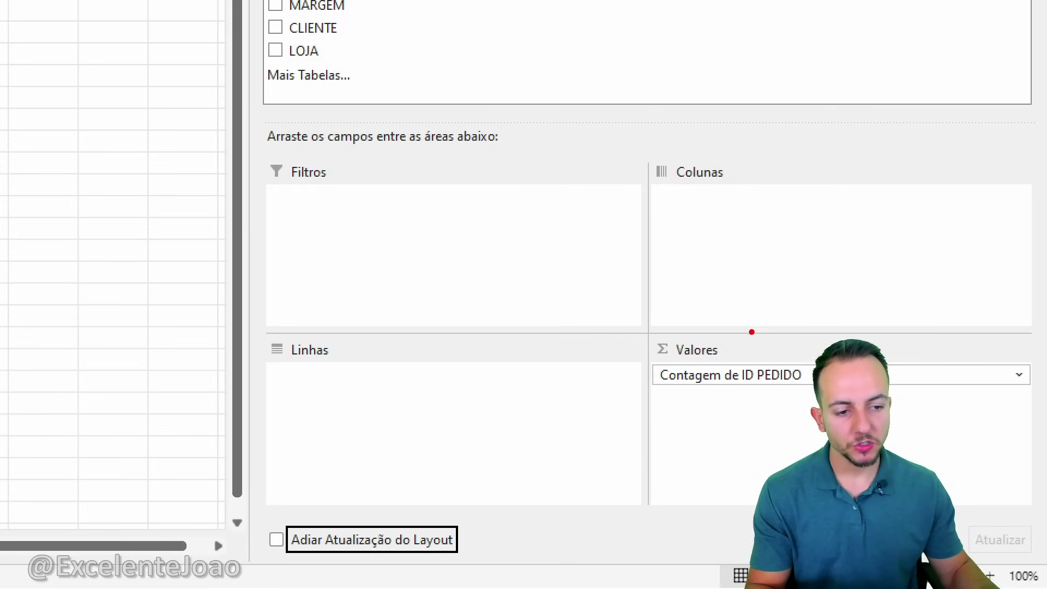
mouse_move(735, 330)
mouse_down()
mouse_move(613, 393)
mouse_move(826, 344)
mouse_move(682, 326)
mouse_move(770, 265)
mouse_up()
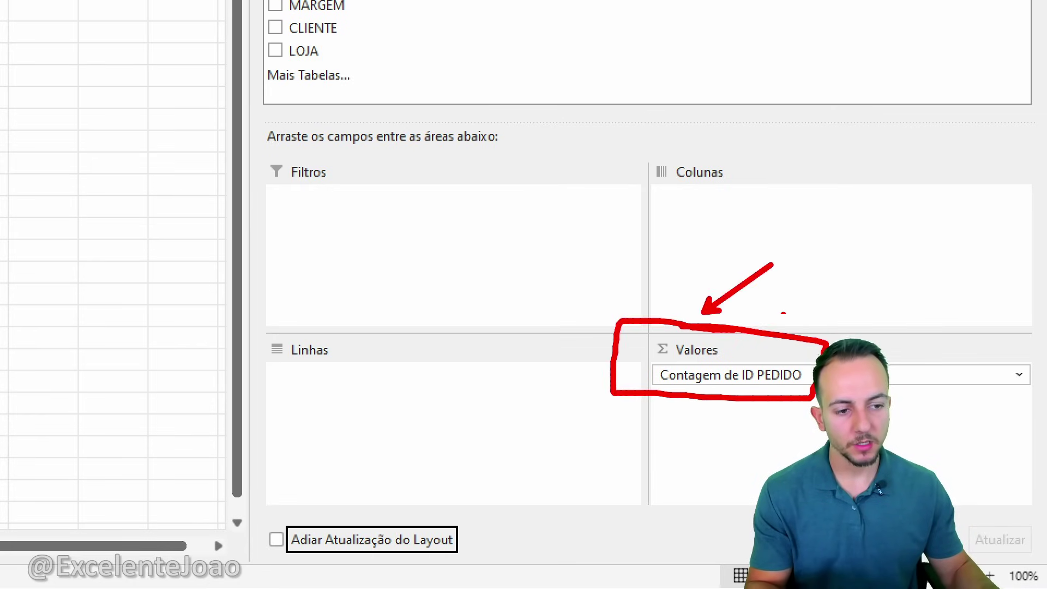
drag(635, 413, 750, 392)
key(Escape)
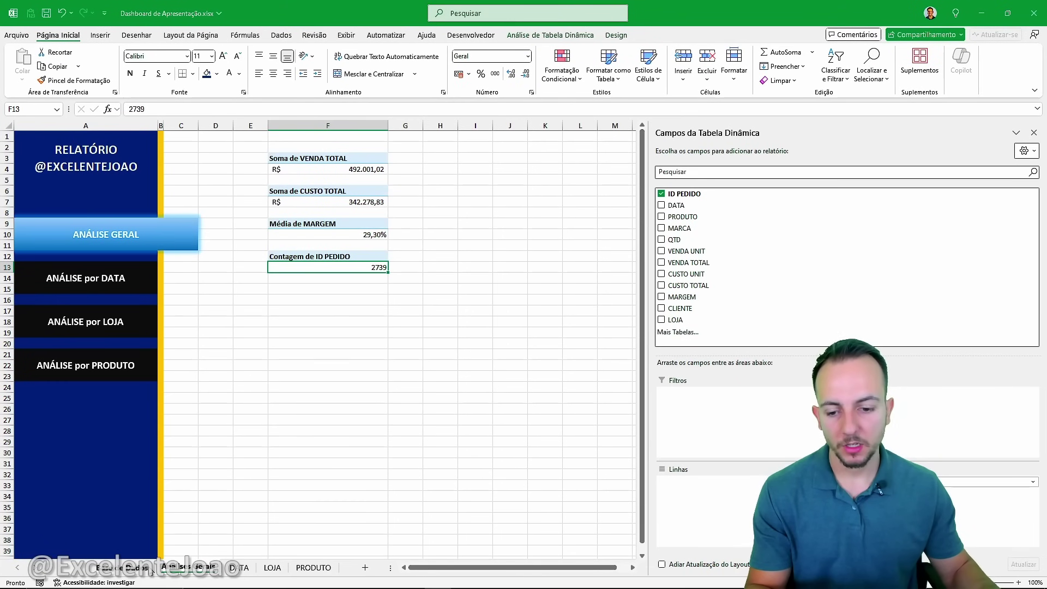
Examine the individual orders in the ID PEDIDO column of the Base de Dados sheet and return to the Analises Gerais sheet.
click(150, 568)
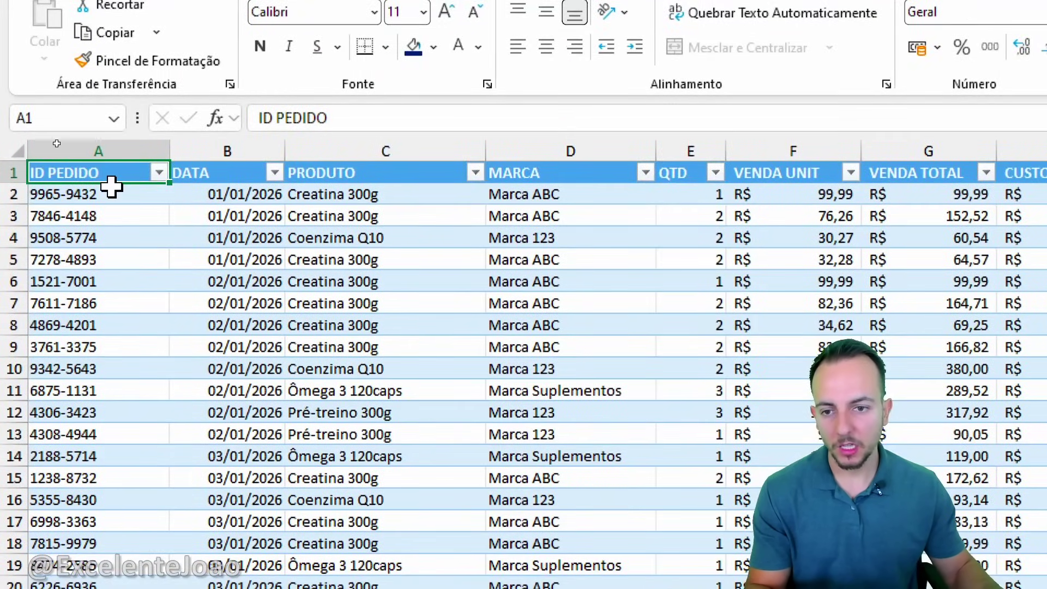
key(ctrl+2)
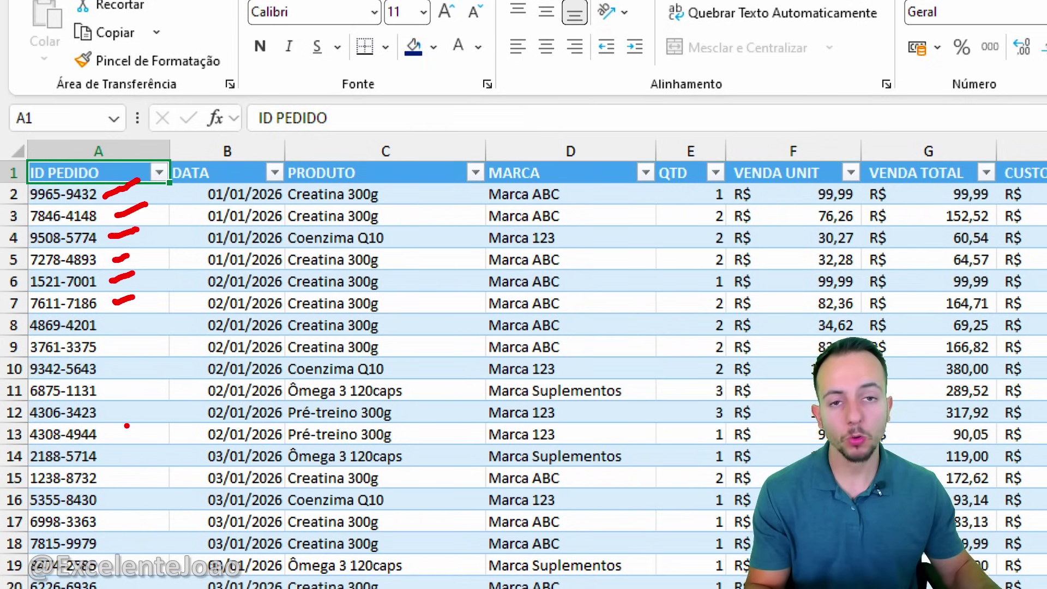
drag(126, 425, 140, 315)
key(Escape)
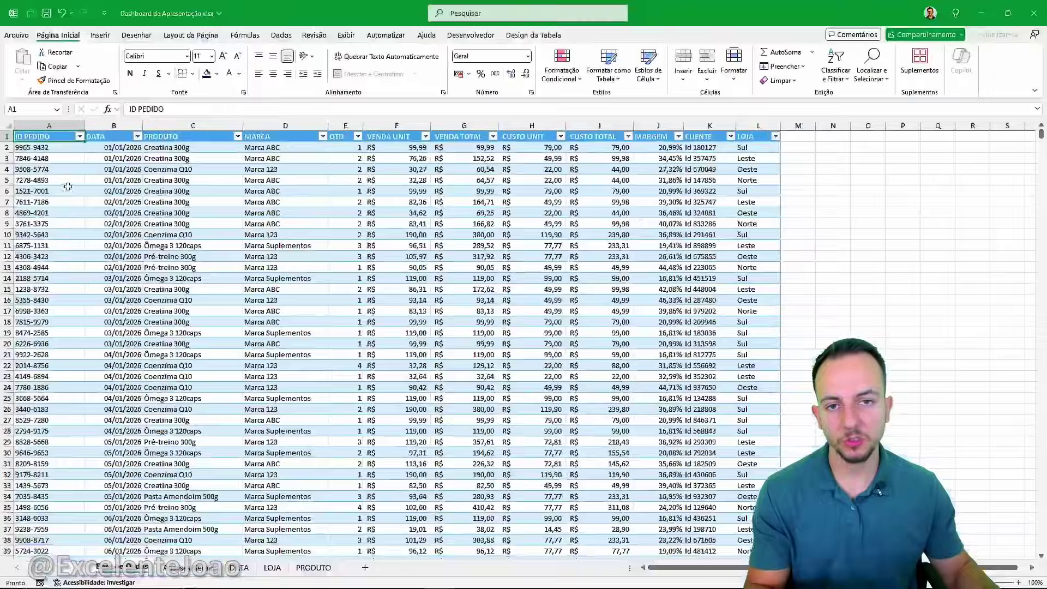
click(180, 567)
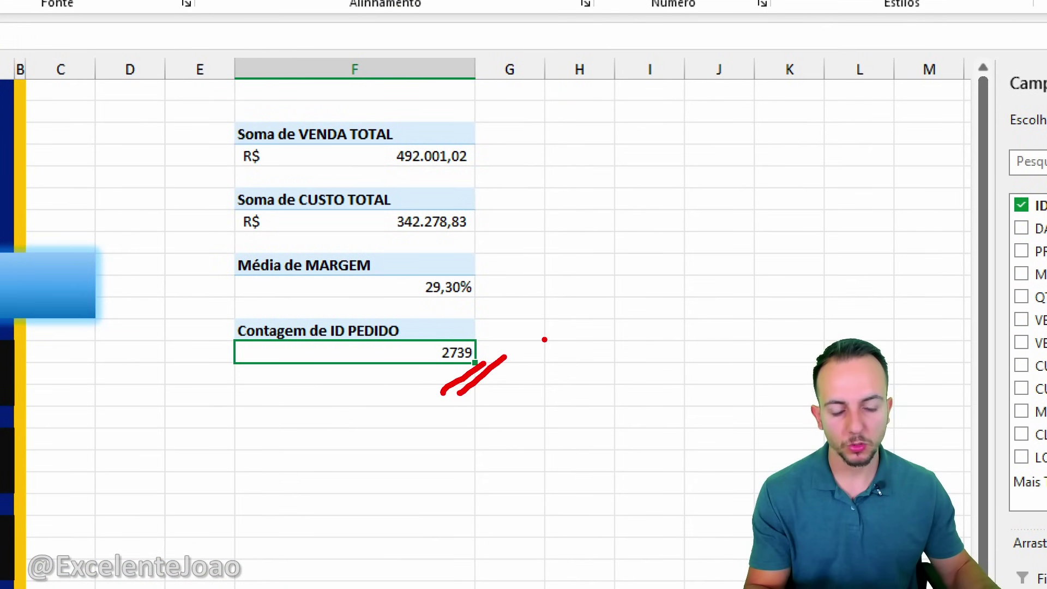
key(Escape)
Copy the Contagem de ID PEDIDO PivotTable in F12:F13 and paste a duplicate at cell F15.
click(425, 331)
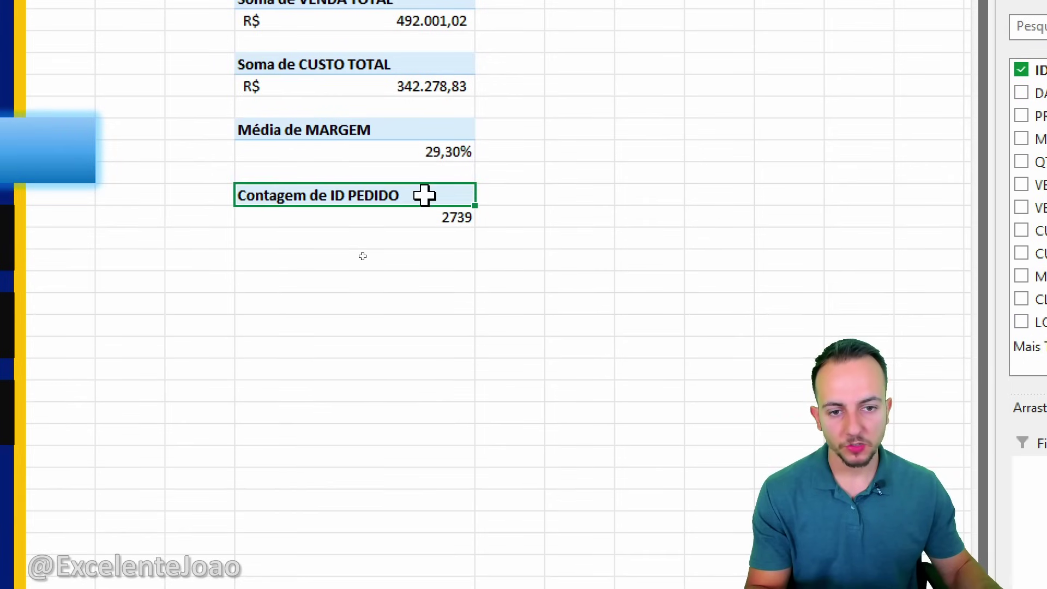
drag(425, 195, 426, 213)
key(ctrl+c)
click(397, 259)
key(ctrl+v)
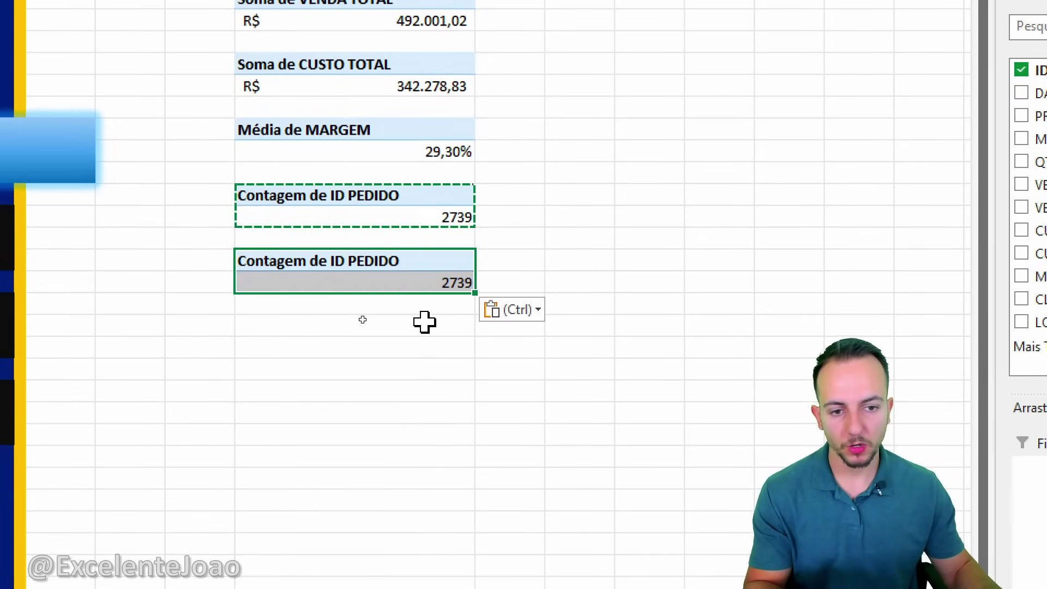
key(Escape)
click(435, 282)
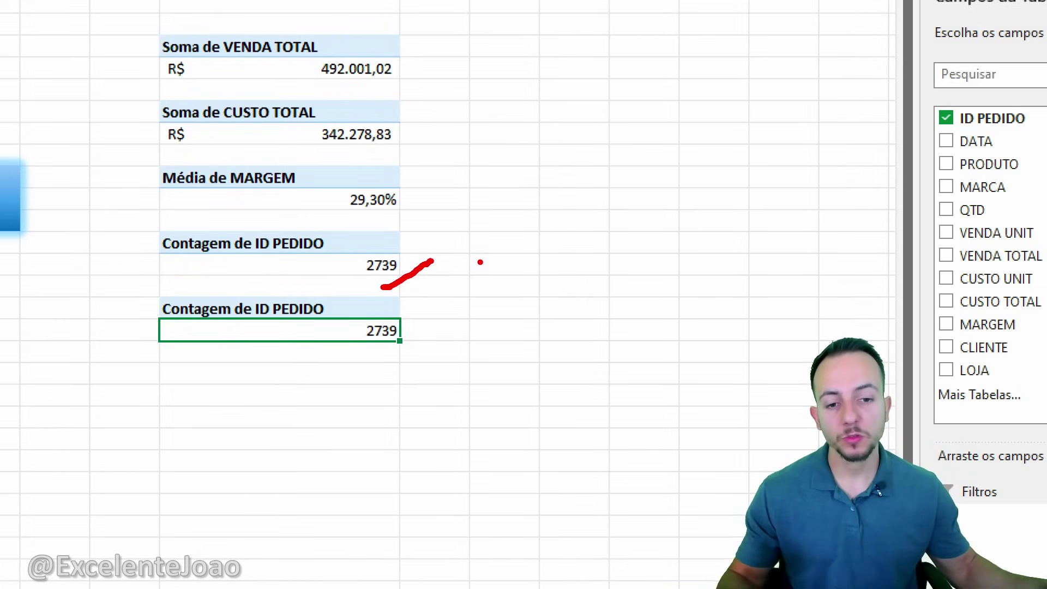
Examine the quantities in the QTD column of the Base de Dados sheet and return to the Analises Gerais sheet.
key(Escape)
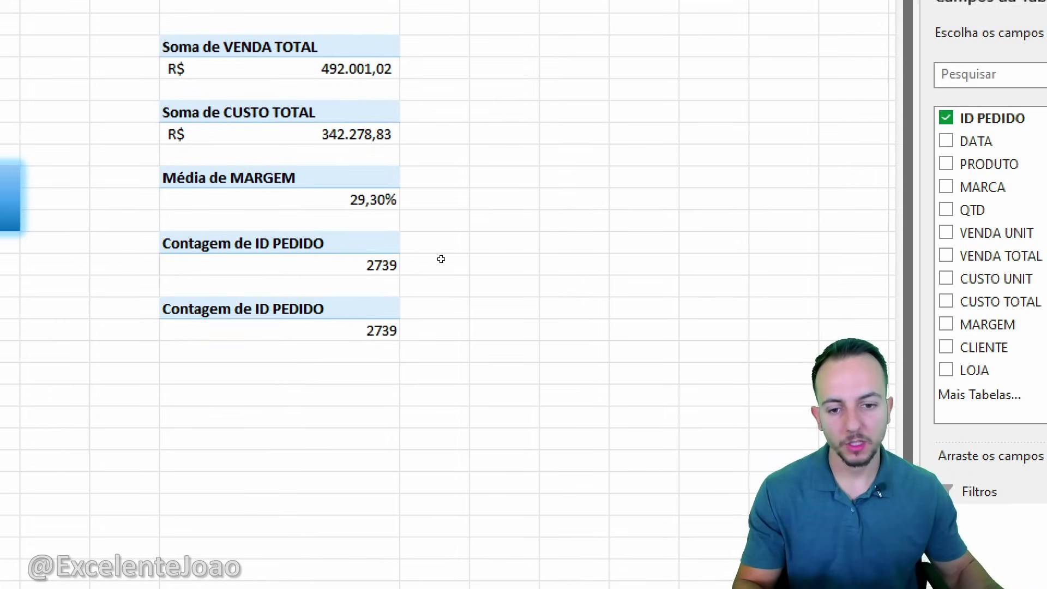
key(ctrl+Page_Up)
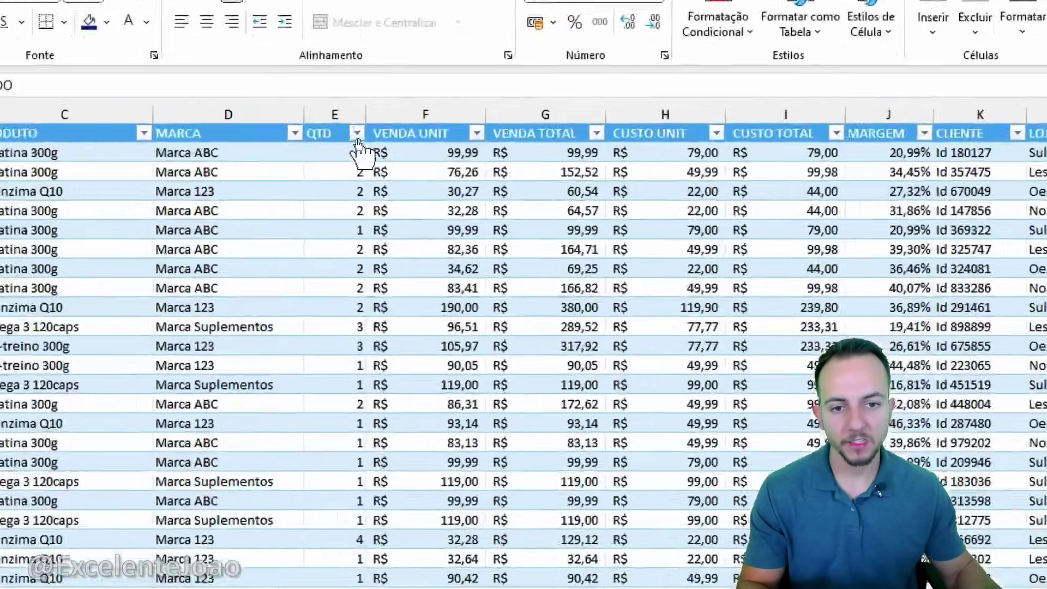
click(352, 123)
drag(339, 116, 372, 115)
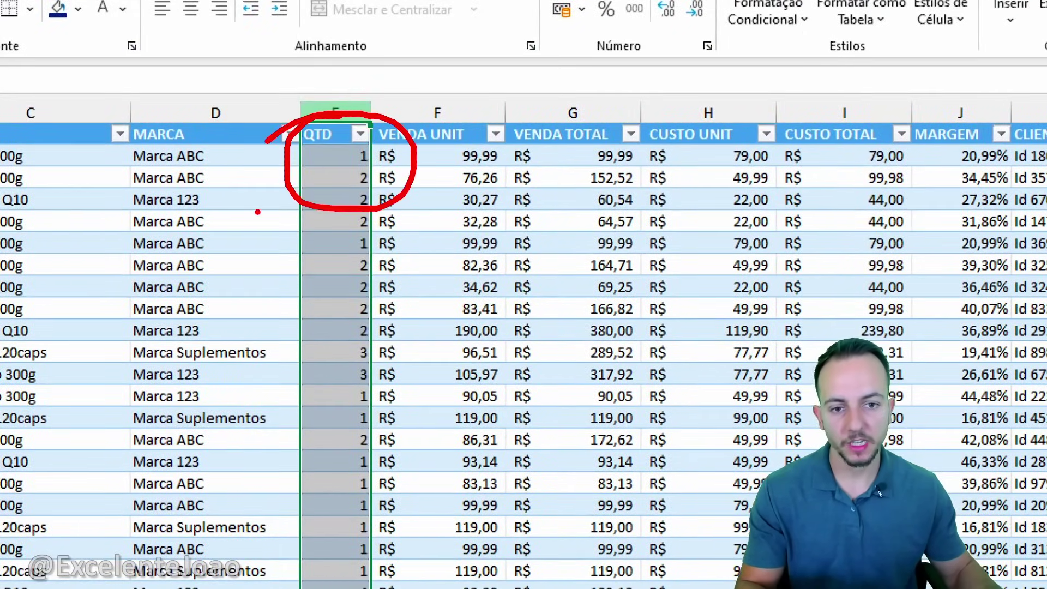
key(Escape)
click(269, 221)
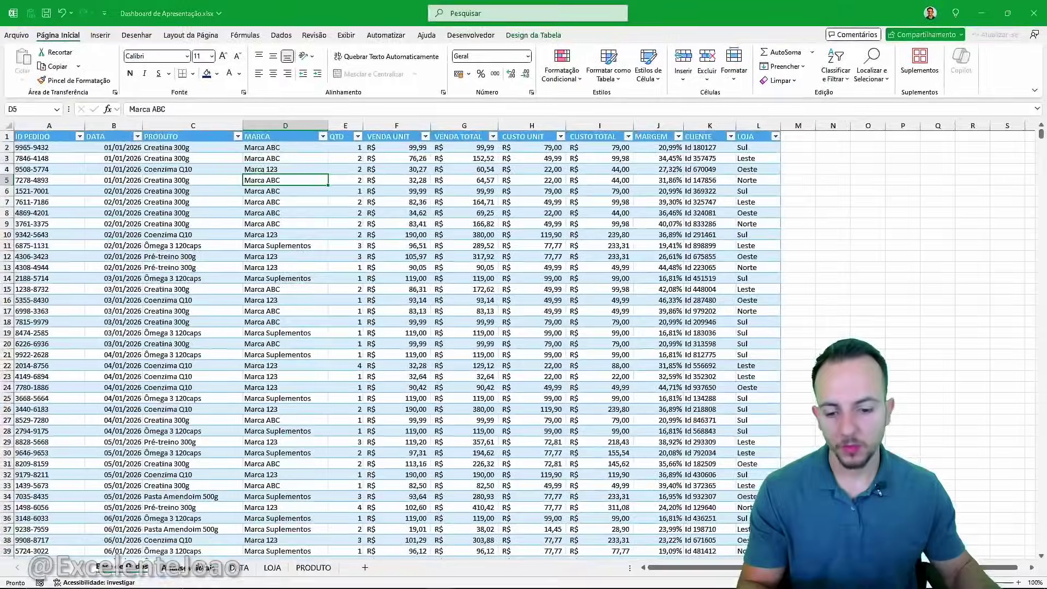
key(ctrl+Page_Down)
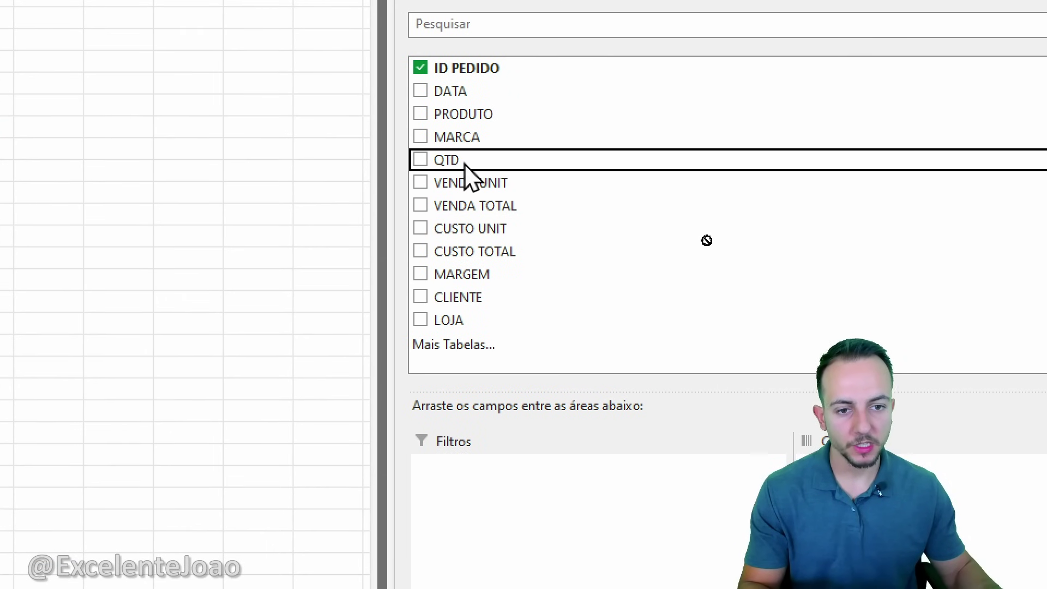
Replace the ID PEDIDO count with the sum of QTD in the values area of the duplicated PivotTable at F15.
drag(468, 178, 910, 588)
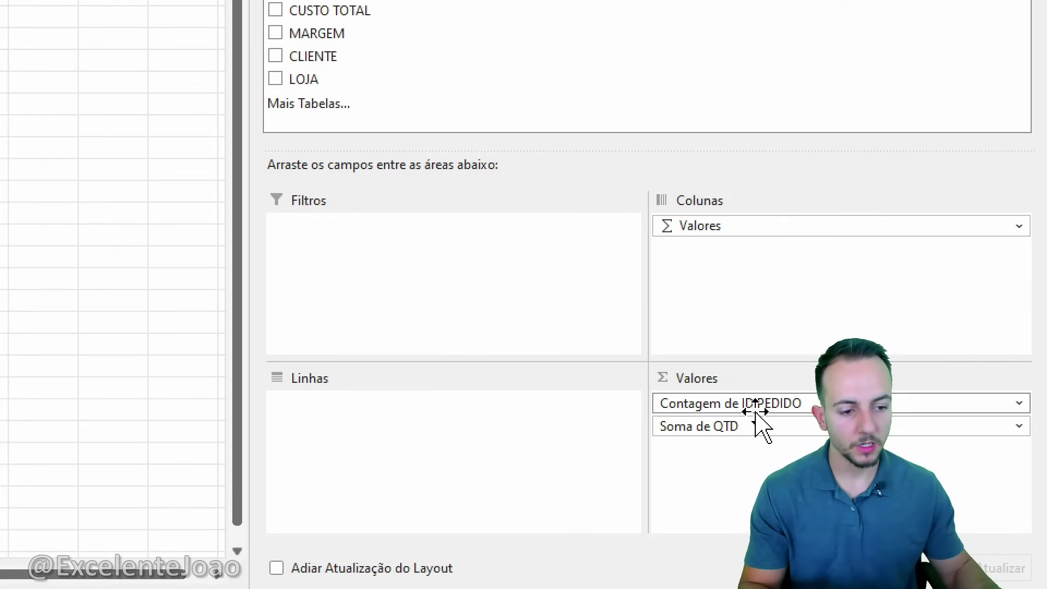
click(753, 406)
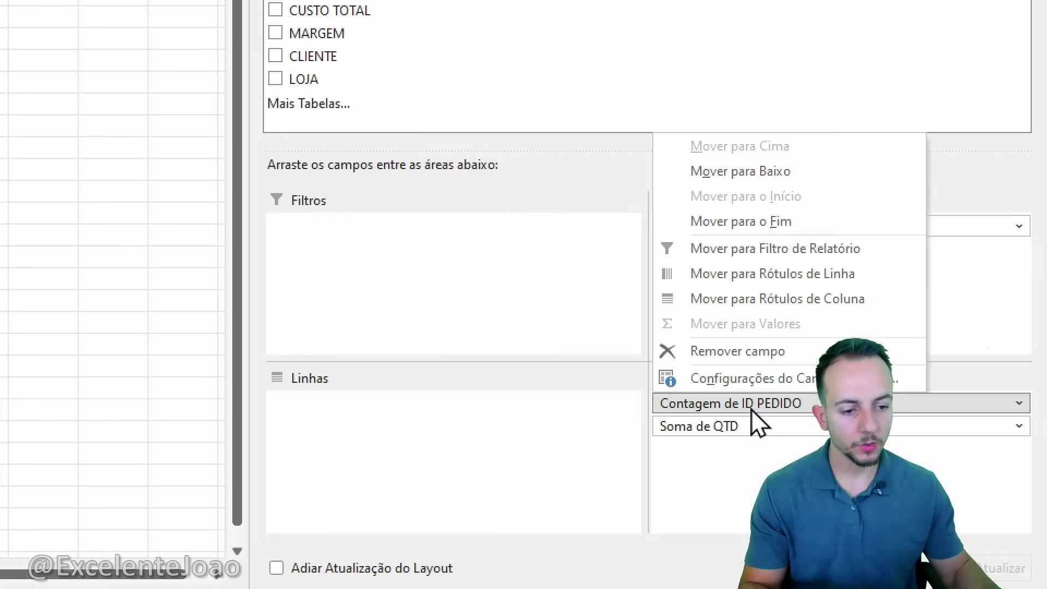
click(758, 358)
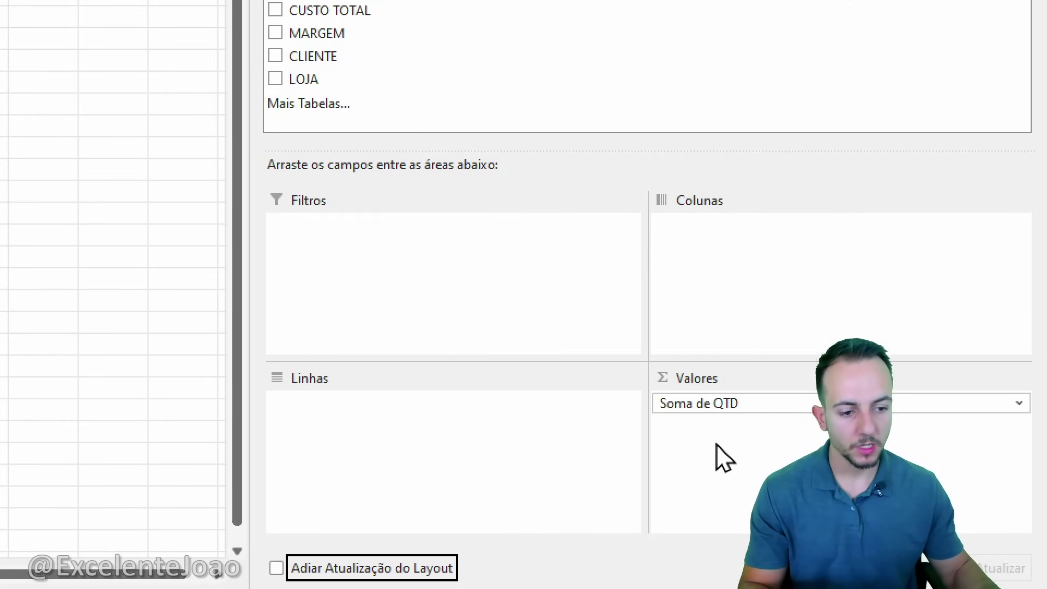
key(ctrl+2)
drag(616, 450, 814, 420)
key(Escape)
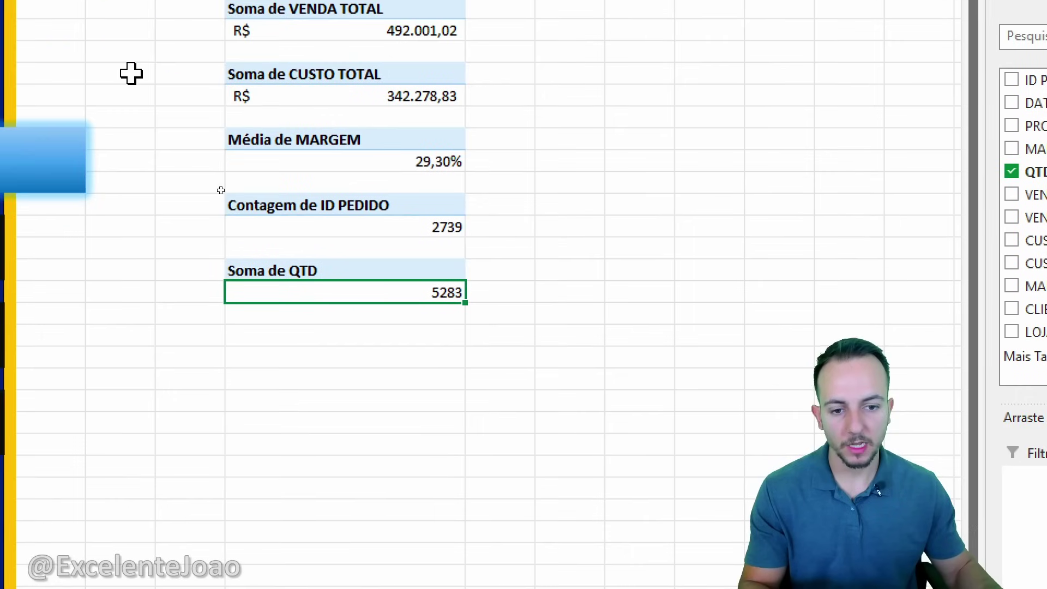
key(ctrl+2)
drag(440, 336, 519, 291)
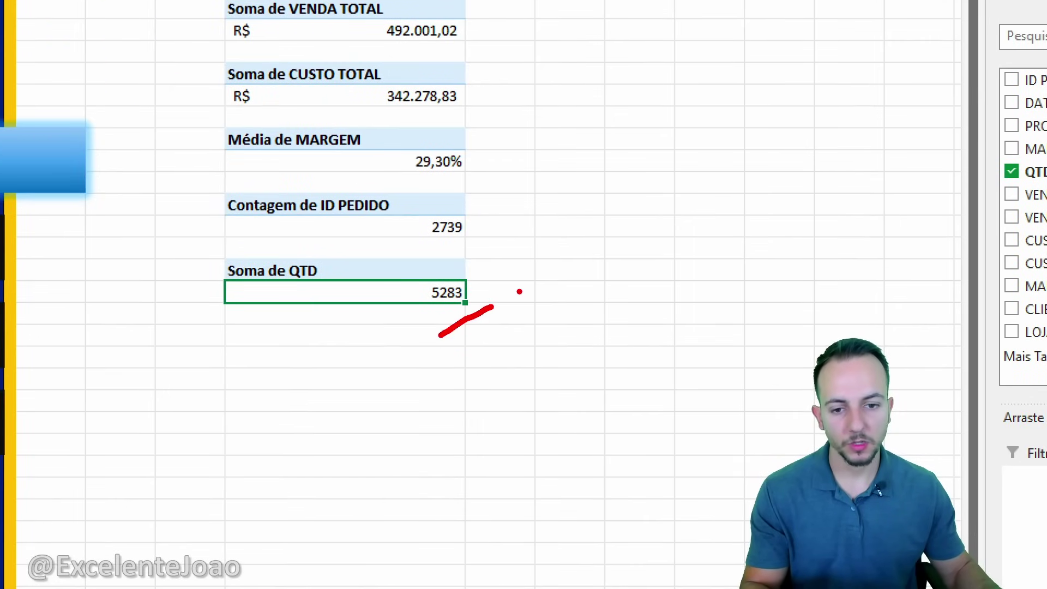
key(Escape)
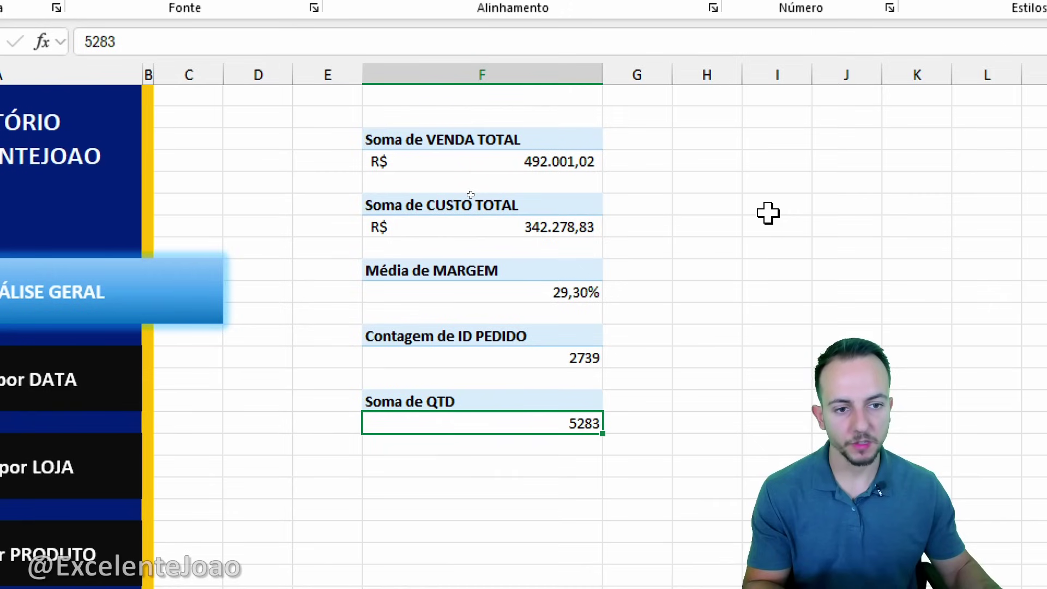
Apply the blue-header PivotTable style from the second row of the Média group to all five indicator PivotTables in column F.
click(567, 141)
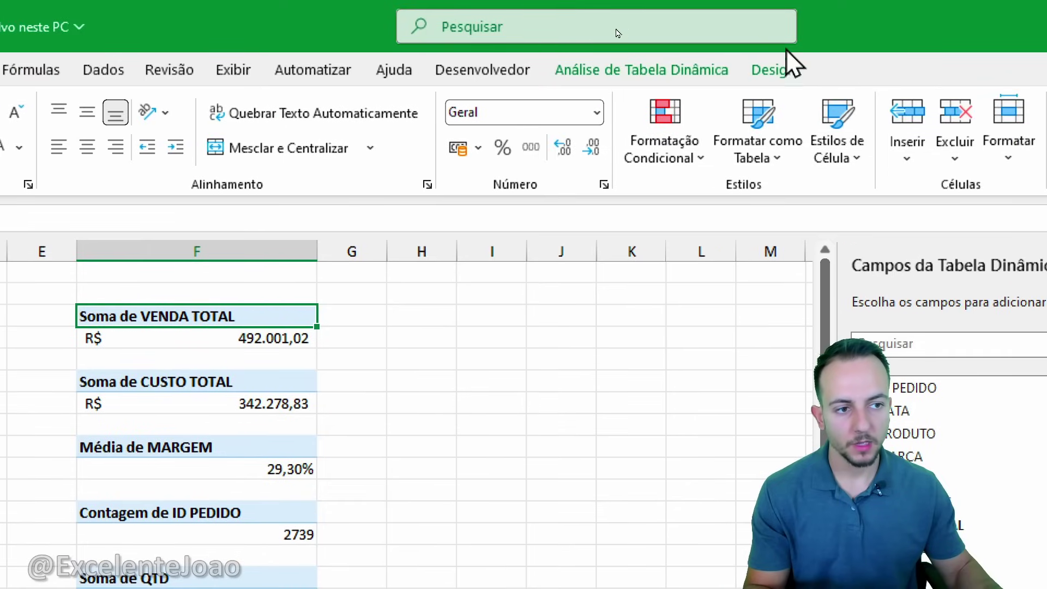
click(773, 74)
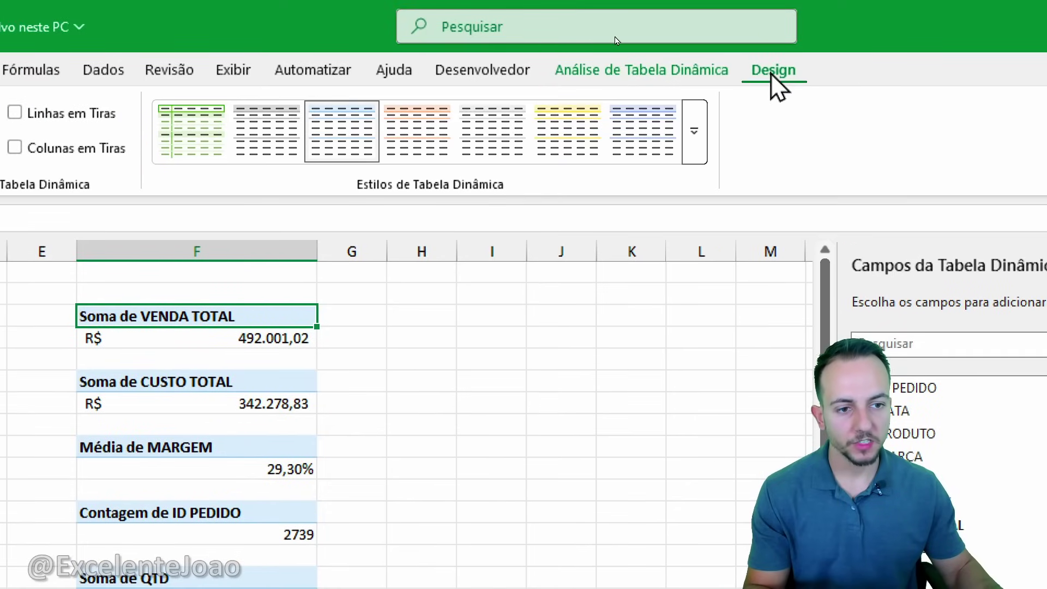
click(693, 130)
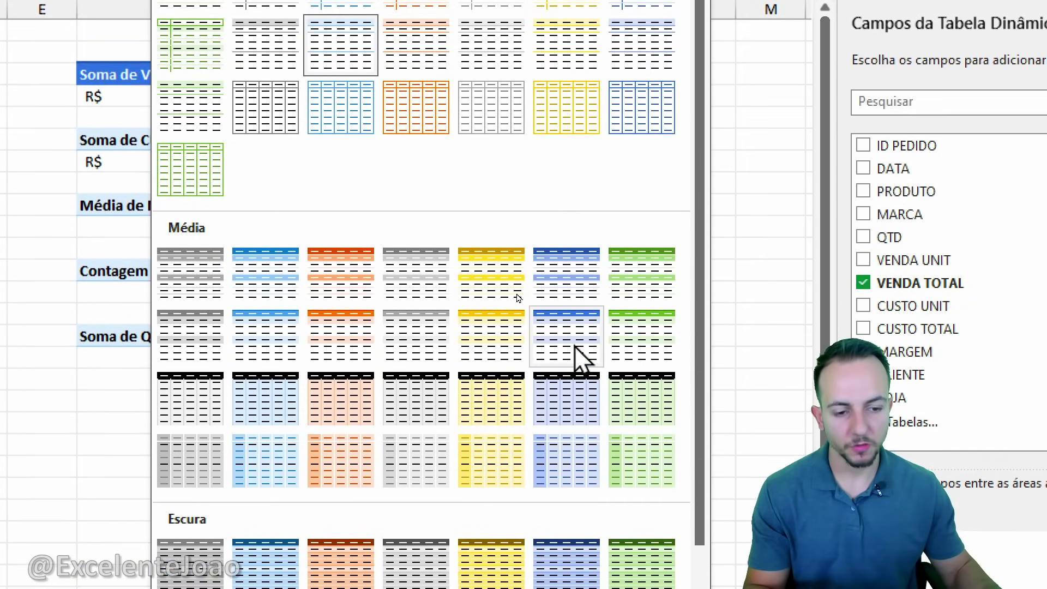
click(581, 360)
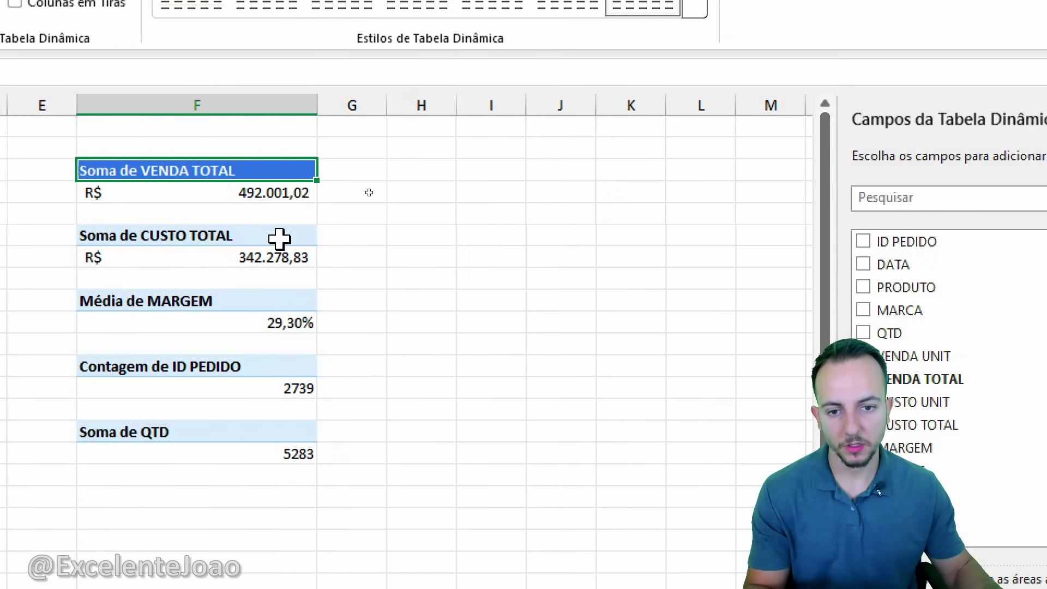
click(279, 238)
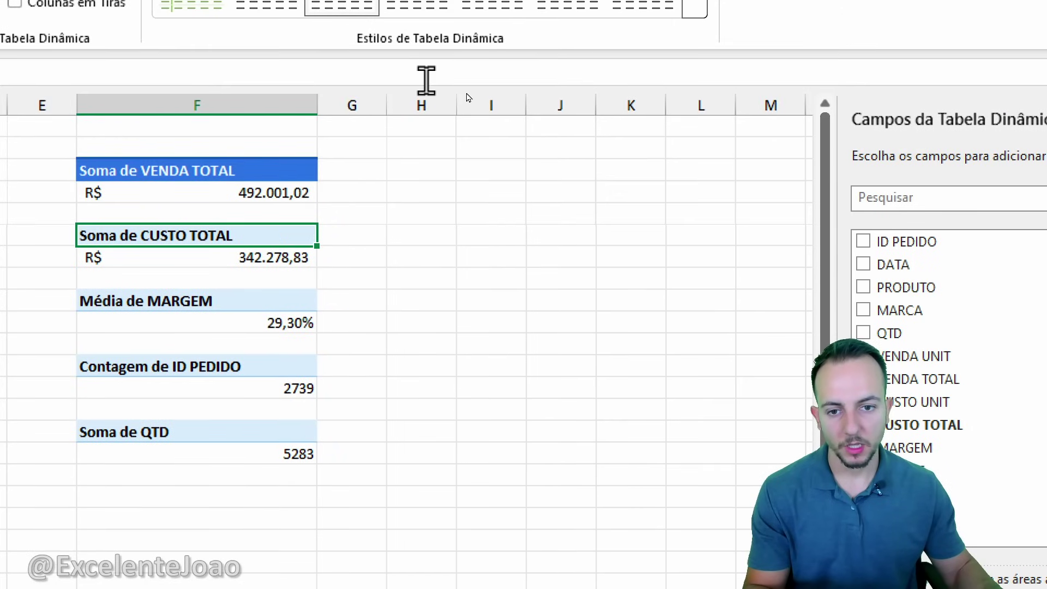
click(694, 10)
click(579, 322)
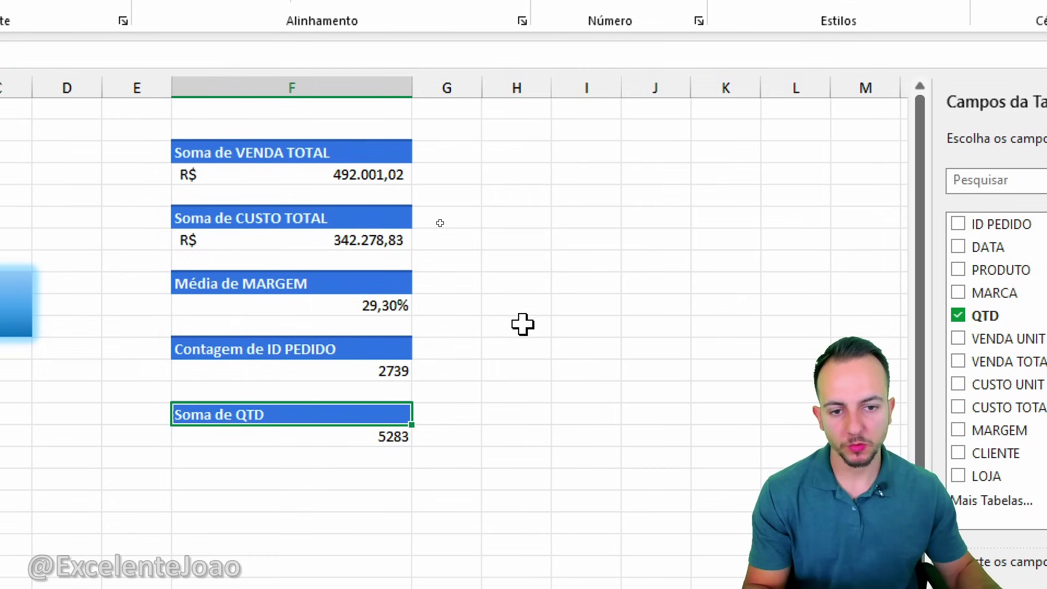
drag(410, 132, 459, 375)
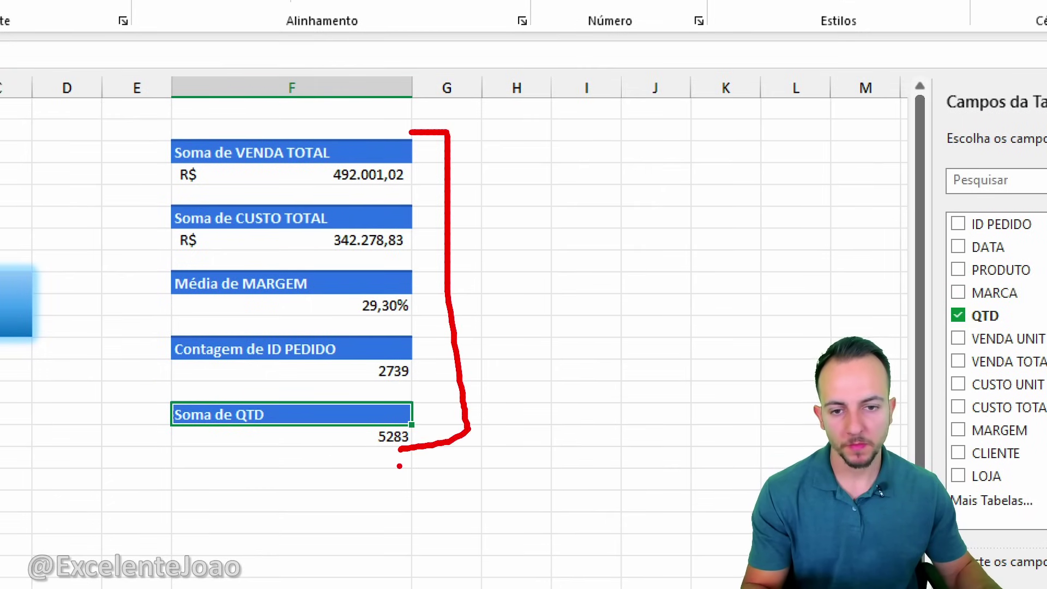
key(Escape)
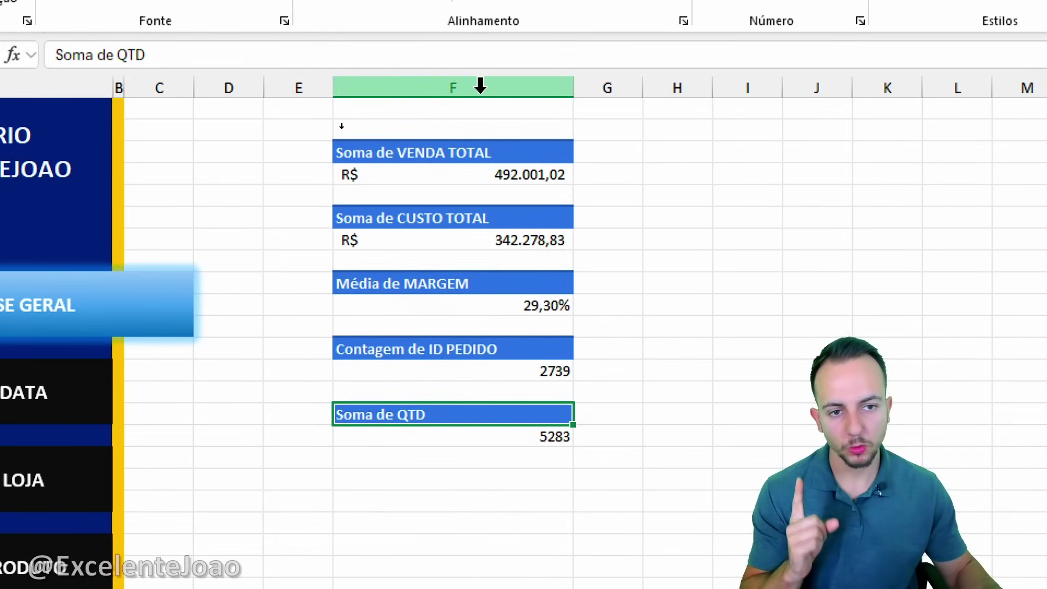
Center the contents of the whole column F both vertically and horizontally.
click(480, 86)
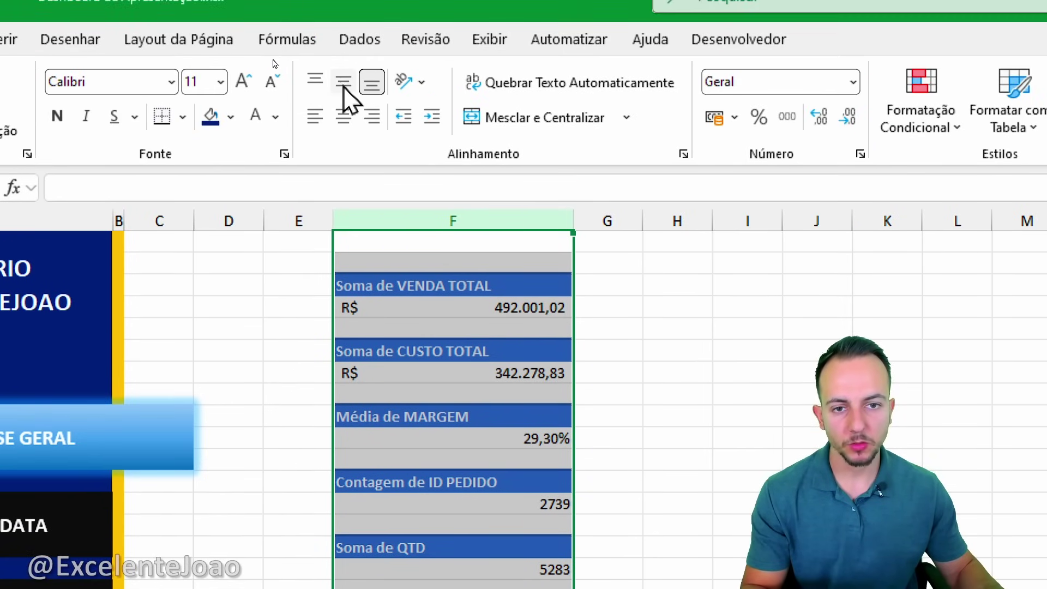
click(343, 82)
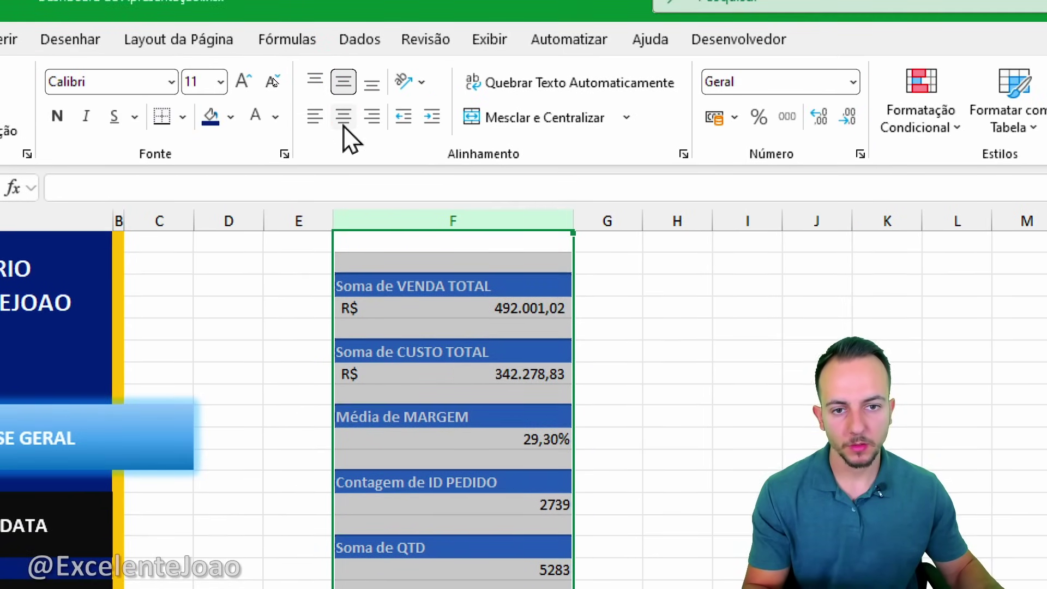
click(343, 116)
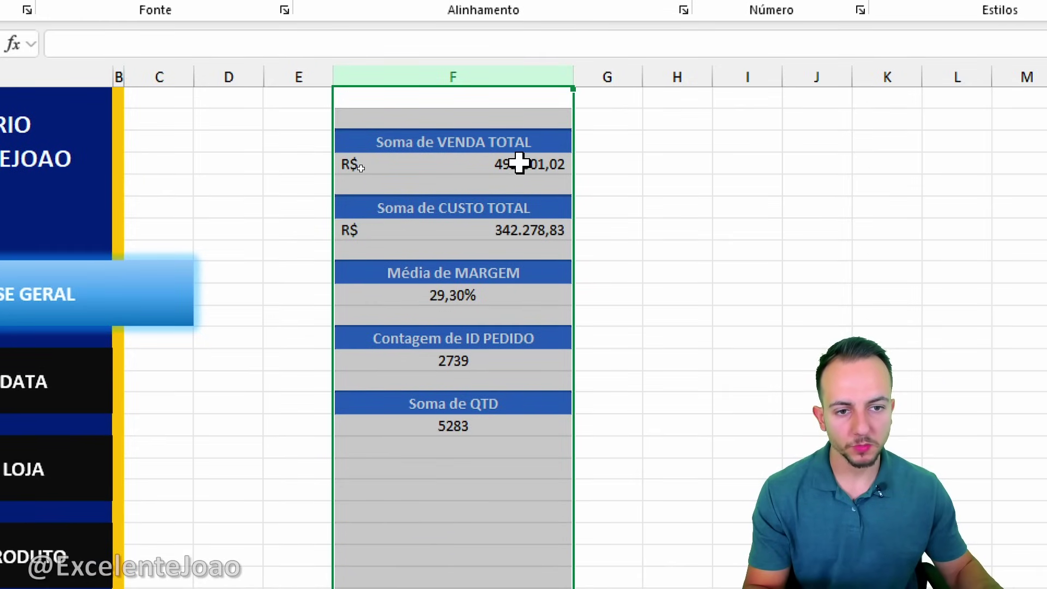
Format the Soma de VENDA TOTAL value with font size 18, bold and a blue font color.
click(519, 163)
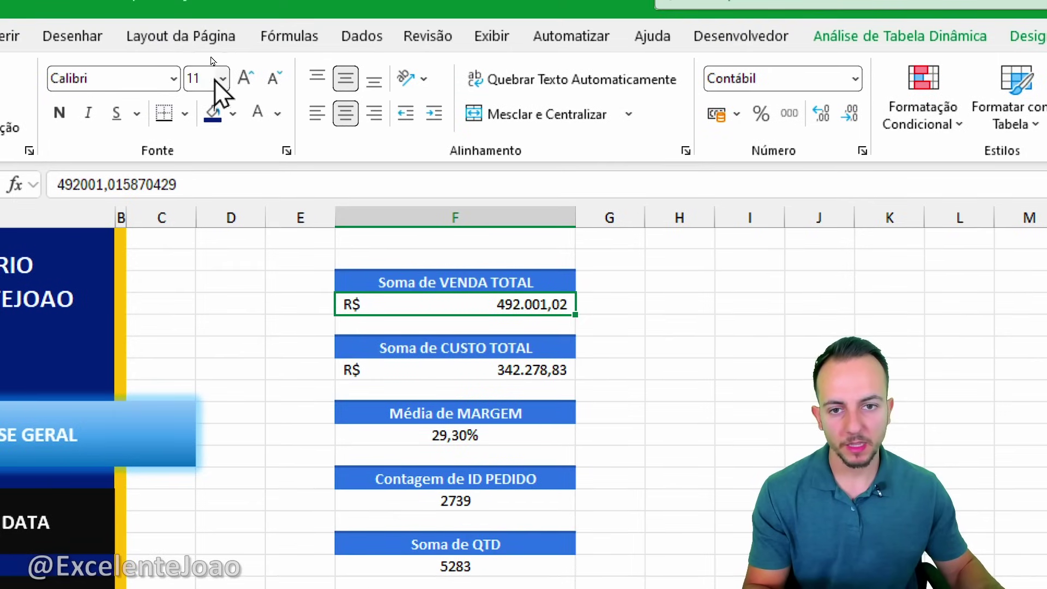
click(246, 78)
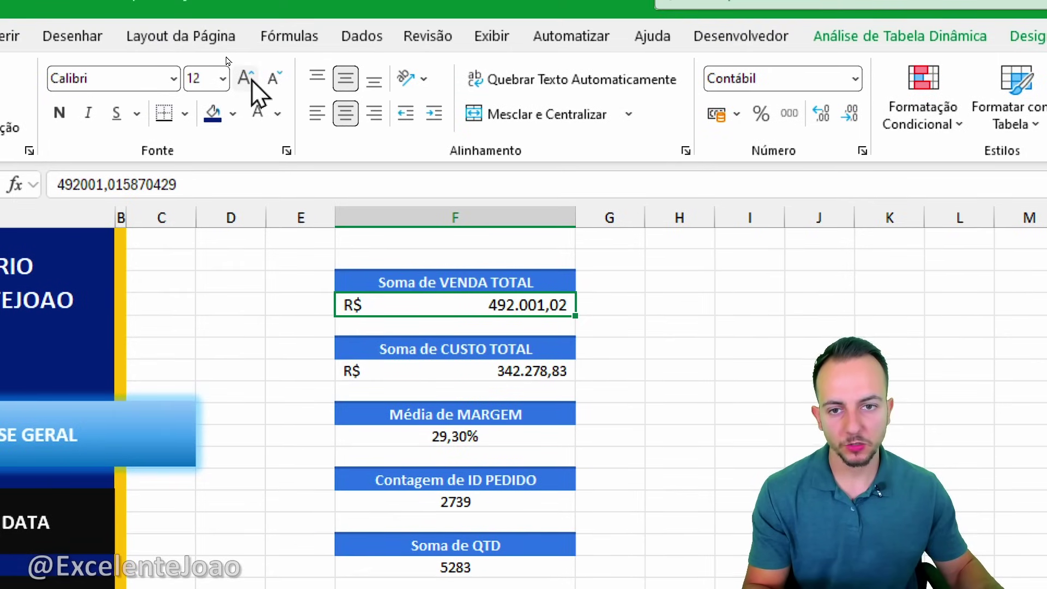
click(247, 78)
click(246, 77)
click(246, 78)
drag(238, 57, 212, 46)
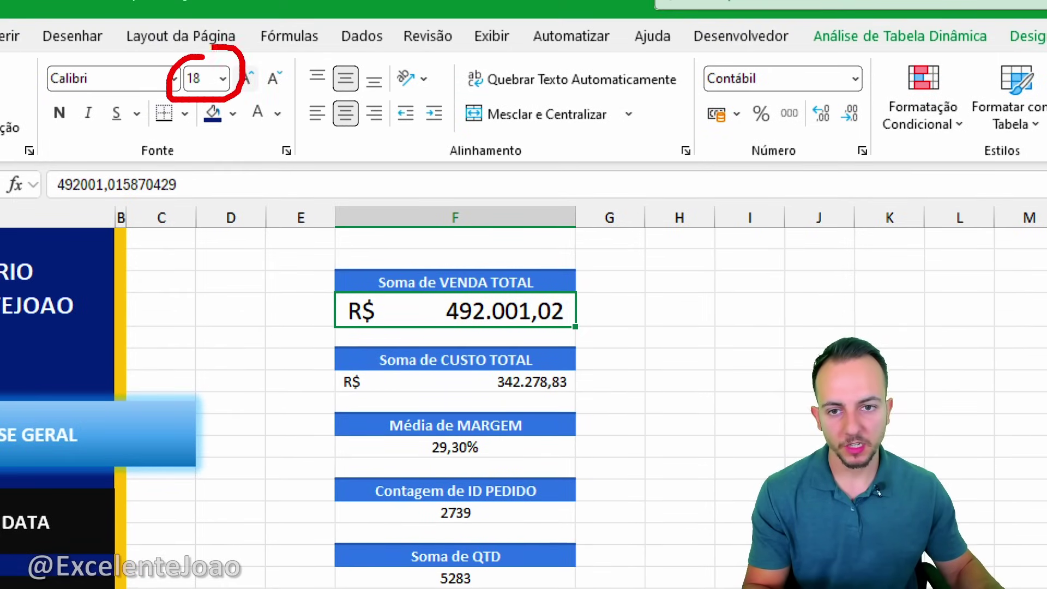
click(87, 113)
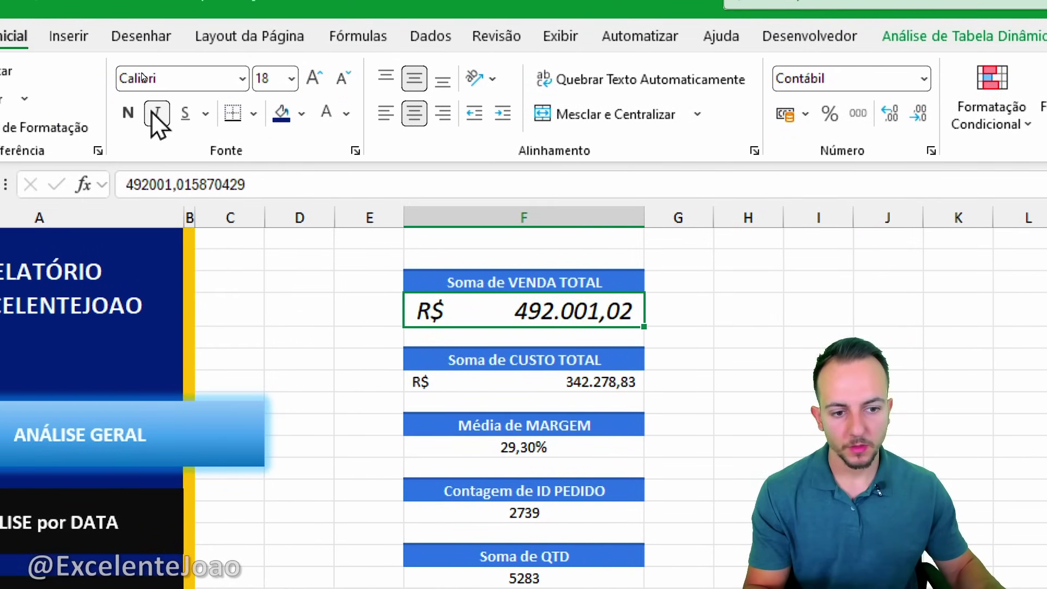
click(136, 109)
click(158, 113)
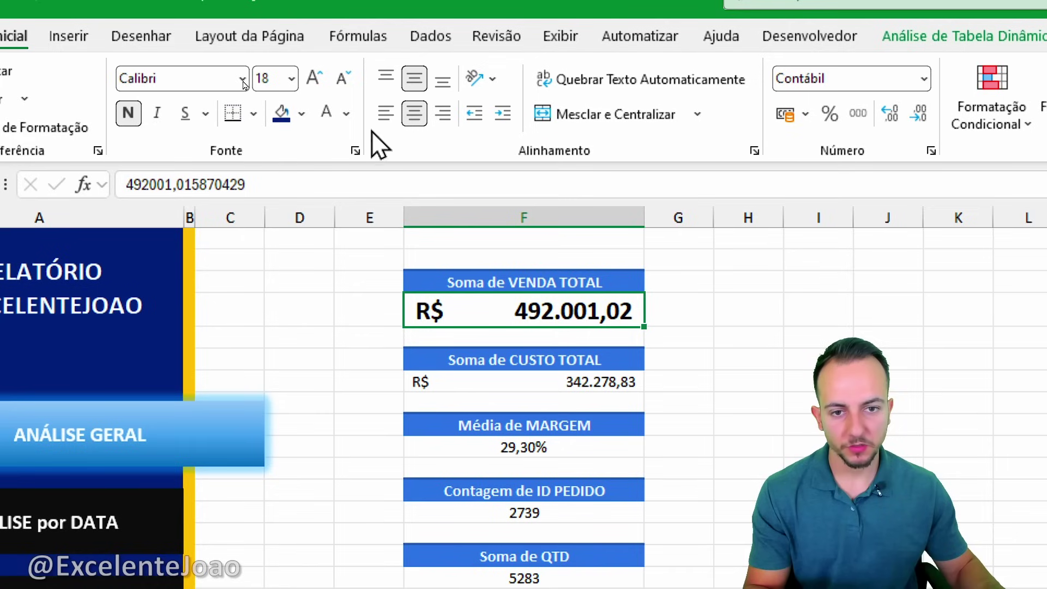
click(345, 114)
click(545, 479)
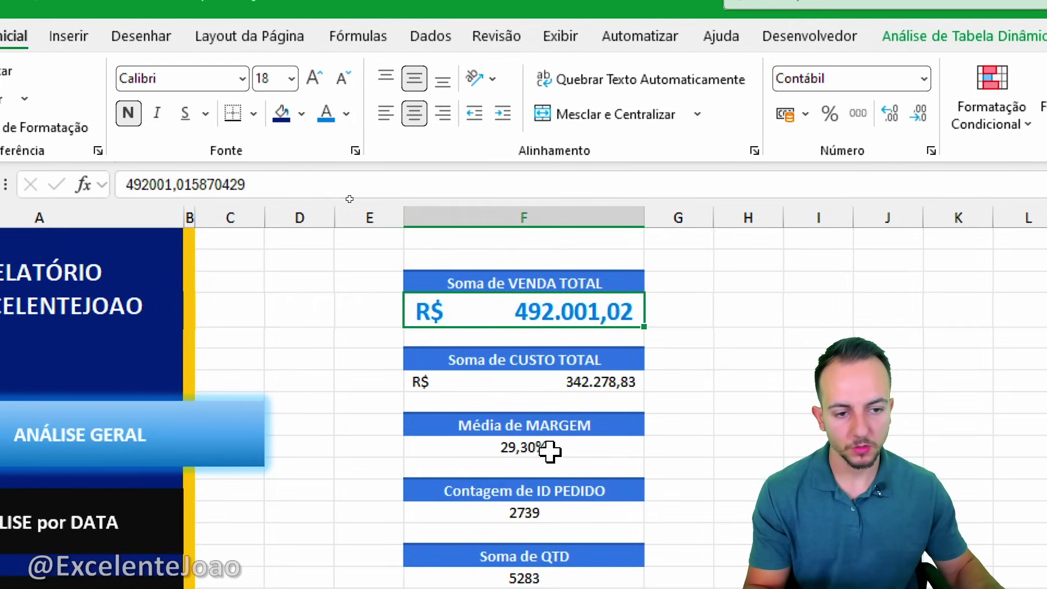
Format the Soma de CUSTO TOTAL and Média de MARGEM values in bold blue at font size 18.
click(527, 376)
click(324, 113)
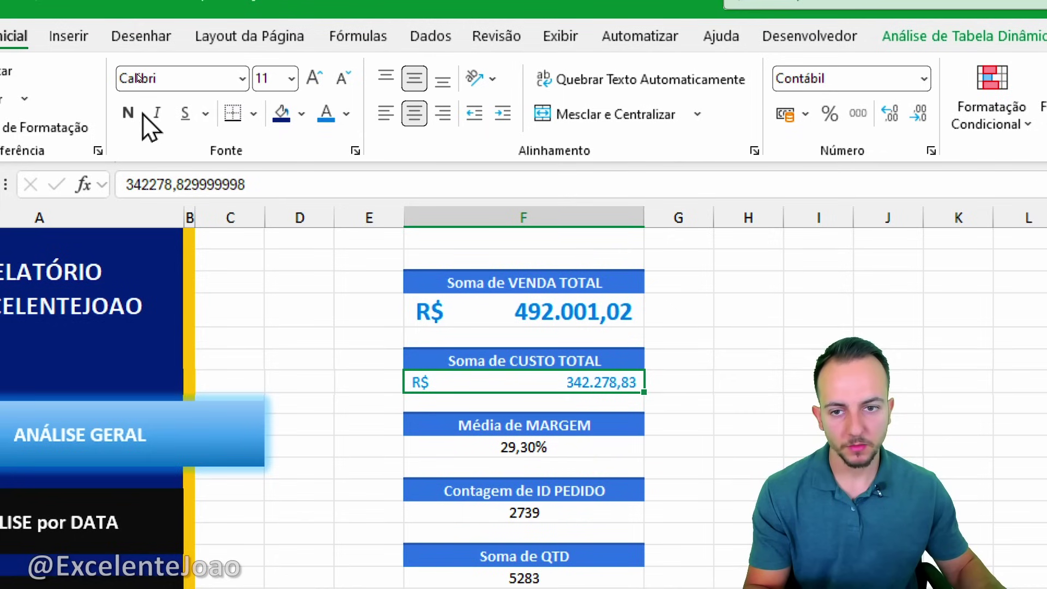
click(129, 113)
click(314, 78)
click(314, 78)
click(314, 78)
click(314, 78)
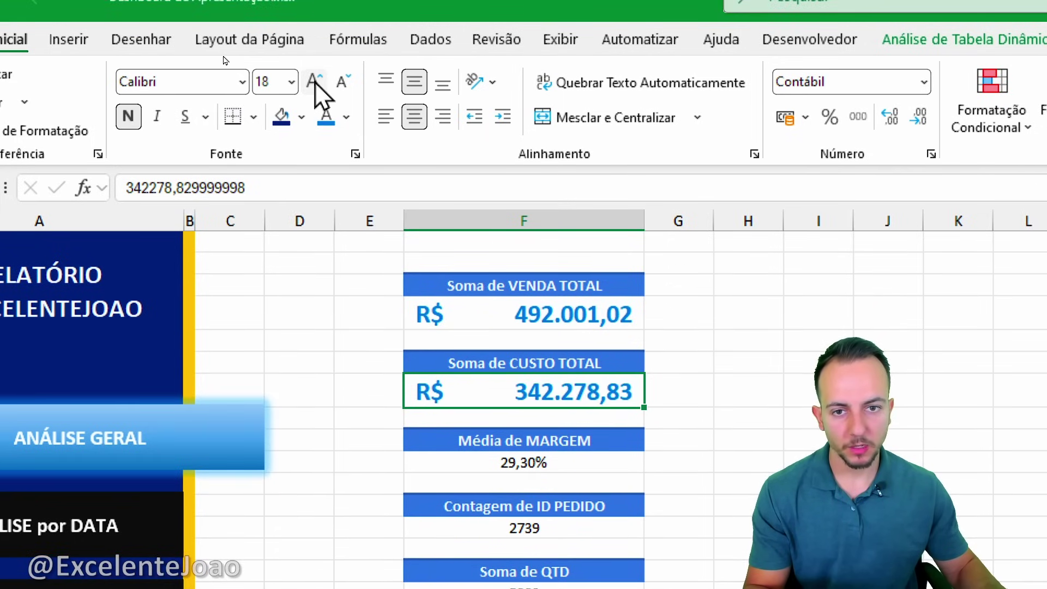
click(535, 472)
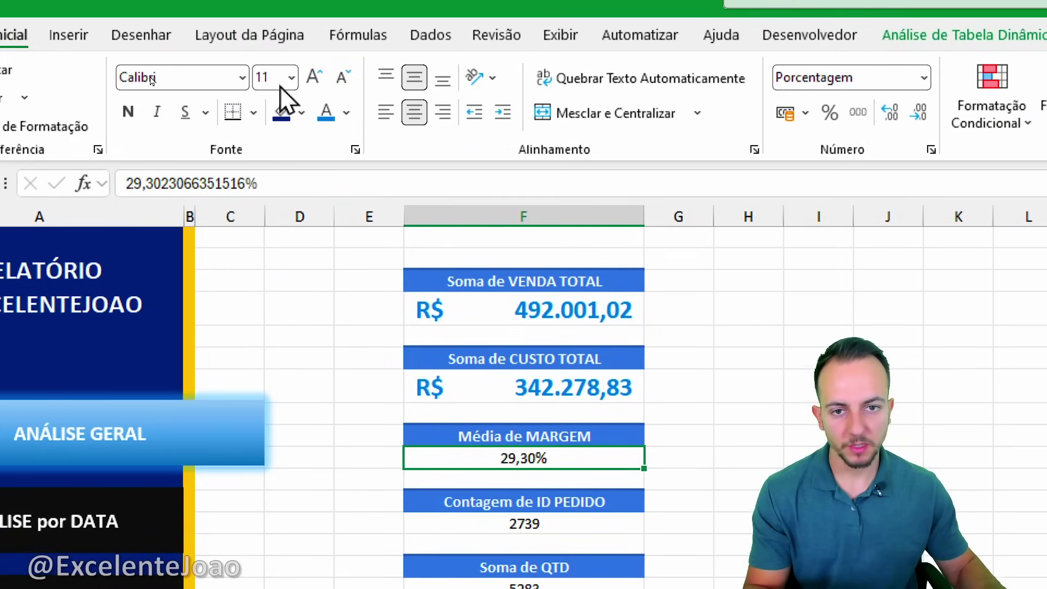
click(128, 74)
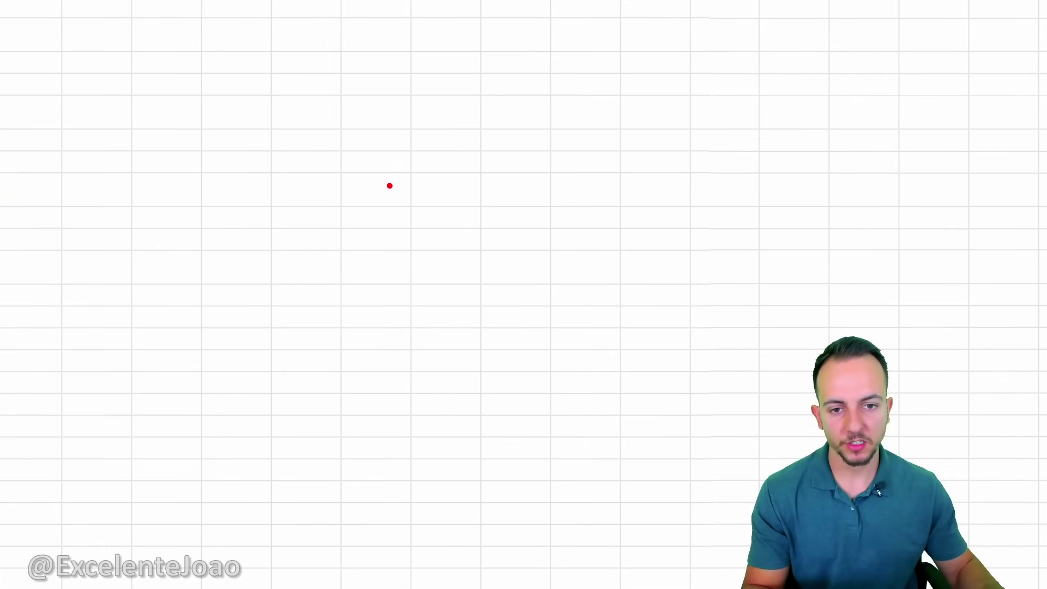
mouse_move(374, 99)
mouse_down()
mouse_move(142, 241)
mouse_move(161, 102)
mouse_up()
drag(278, 134, 259, 366)
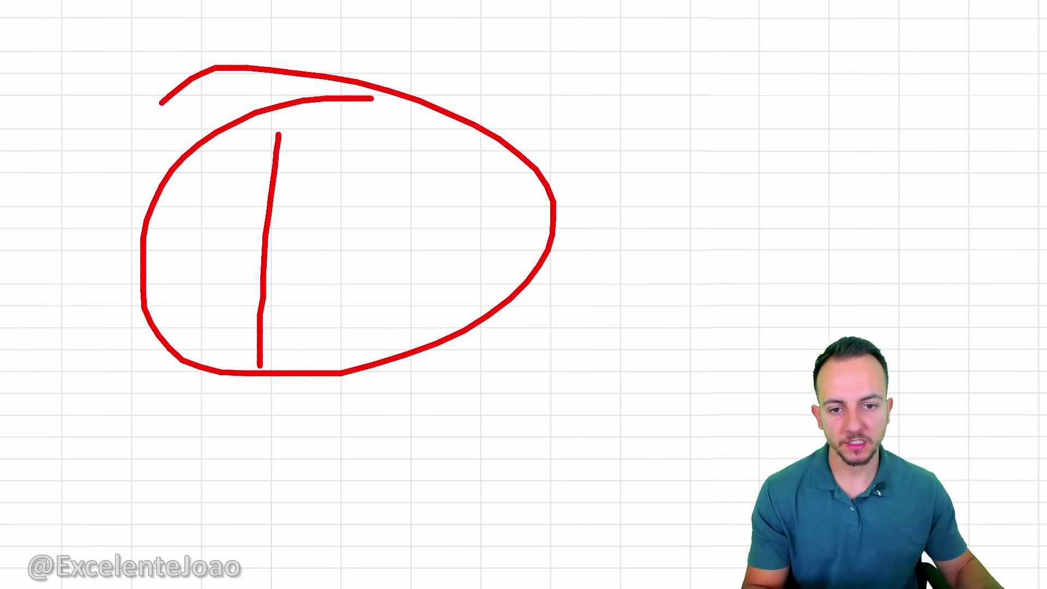
drag(358, 119, 319, 377)
drag(146, 292, 398, 282)
drag(156, 234, 349, 233)
key(Escape)
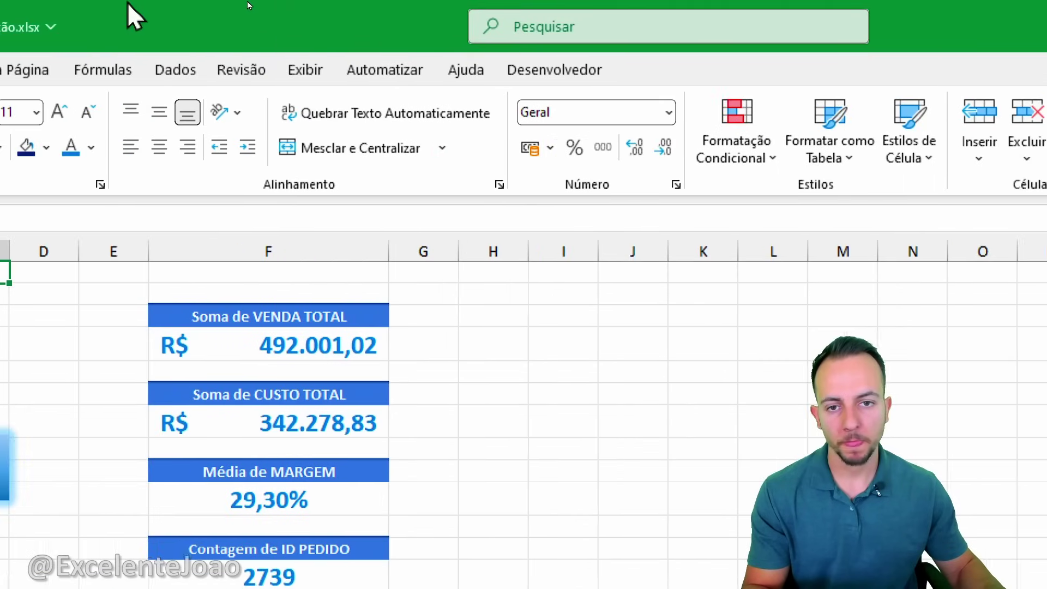
Hide the gridlines on the Analises Gerais sheet.
click(376, 70)
mouse_move(404, 48)
mouse_down()
mouse_move(305, 89)
mouse_move(409, 46)
mouse_up()
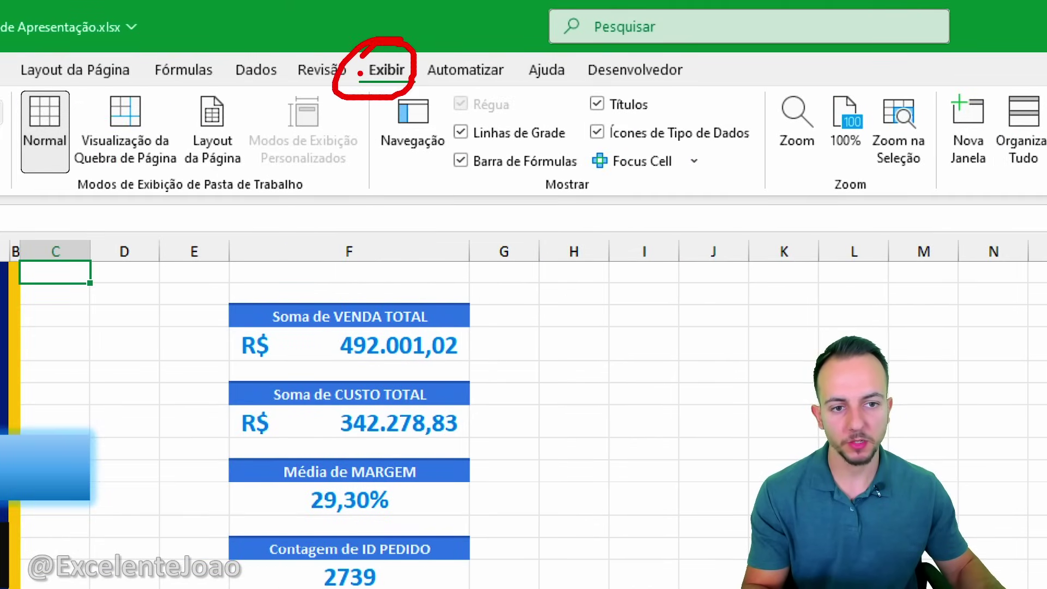
key(Escape)
drag(532, 118, 537, 115)
key(Escape)
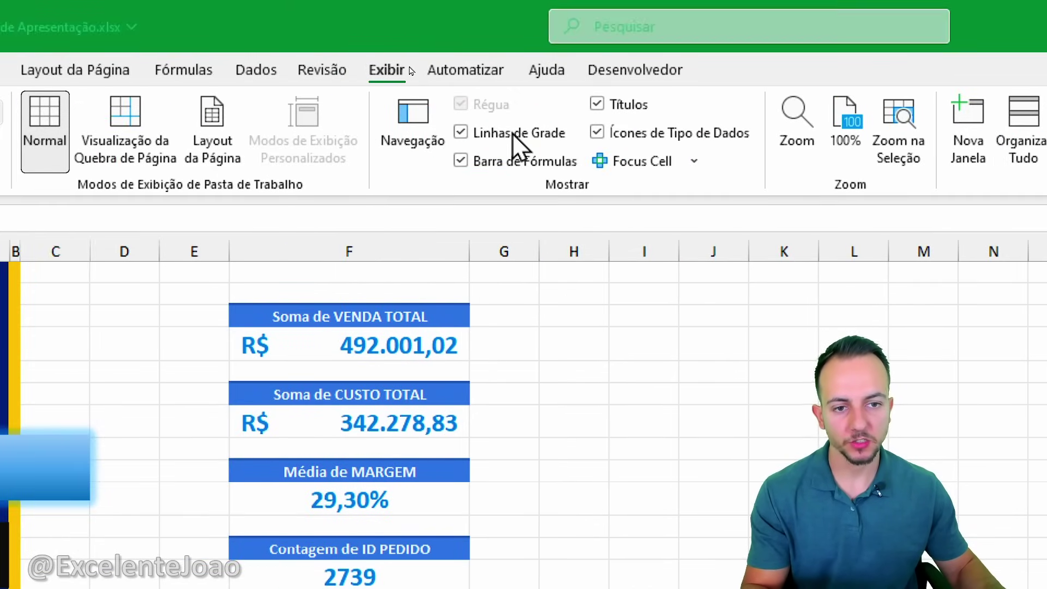
click(512, 133)
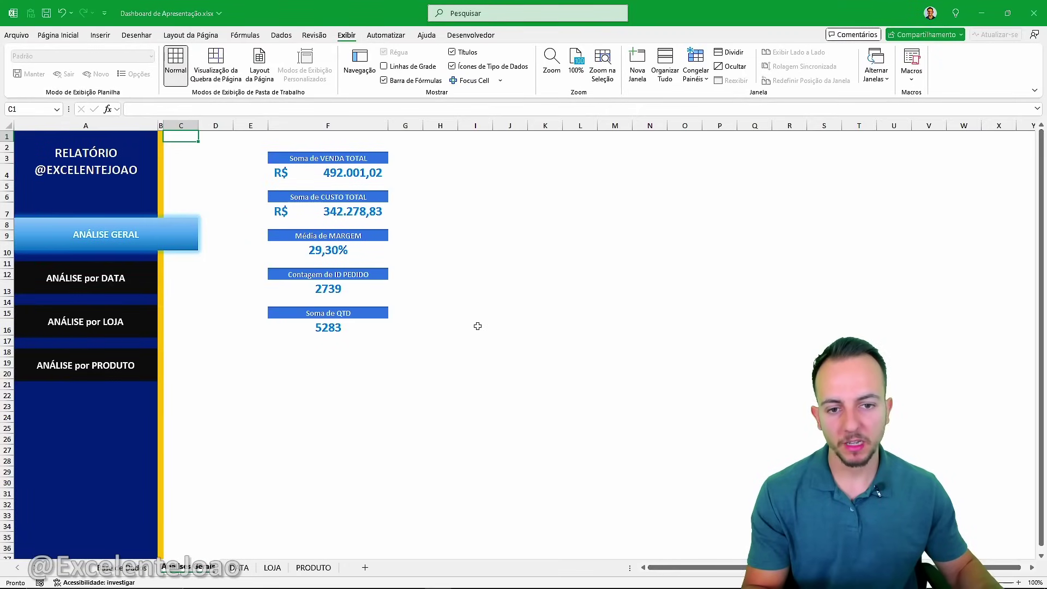
click(508, 405)
click(614, 472)
click(648, 486)
click(475, 472)
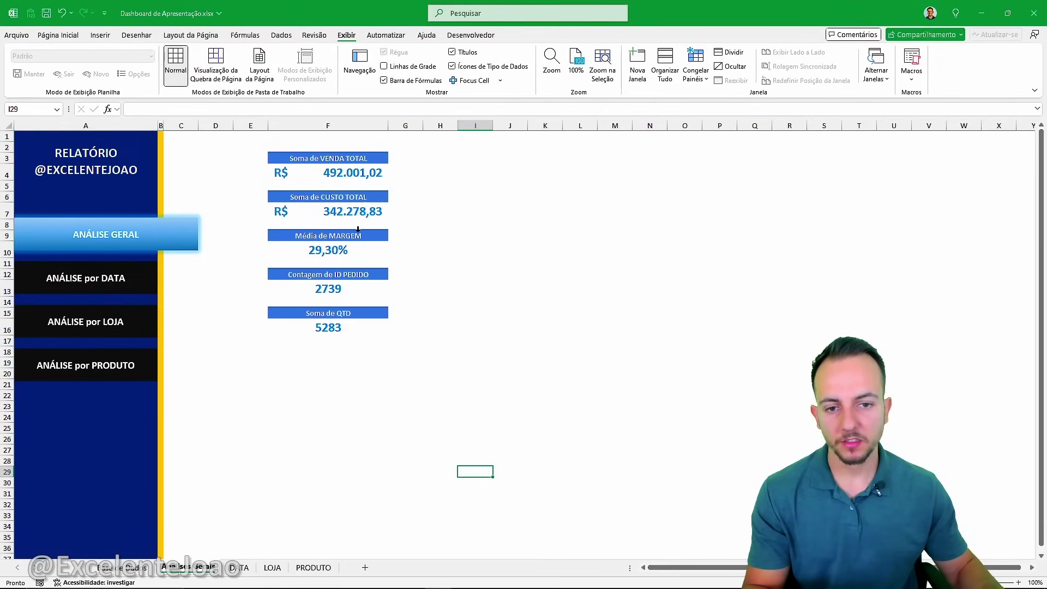
click(498, 462)
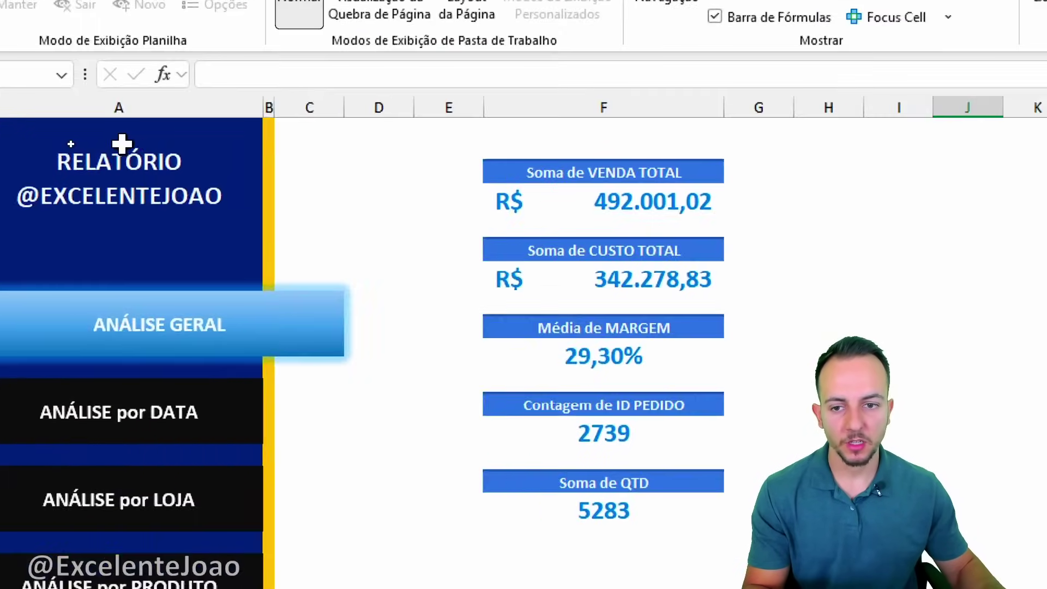
Select the report title cell A1 and go to the DATA sheet through the ANÁLISE por DATA navigation link.
click(132, 280)
click(279, 335)
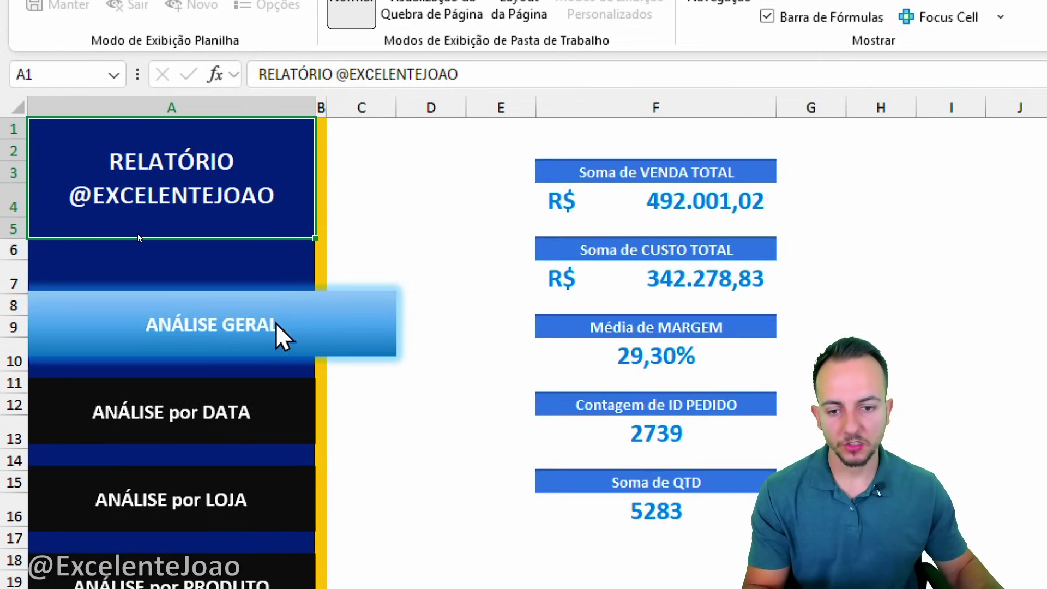
click(272, 417)
click(303, 334)
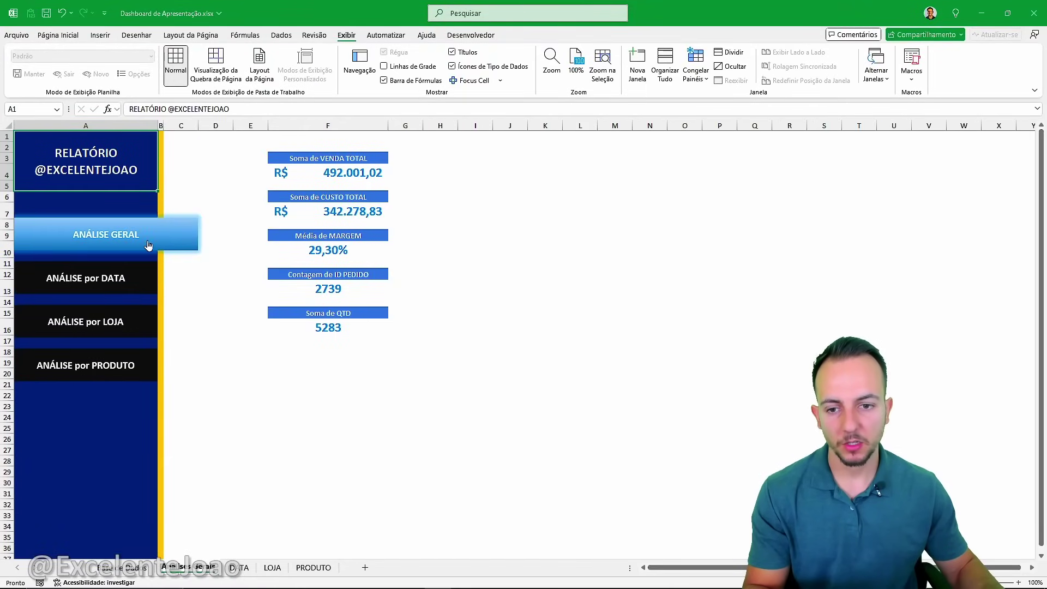
click(149, 246)
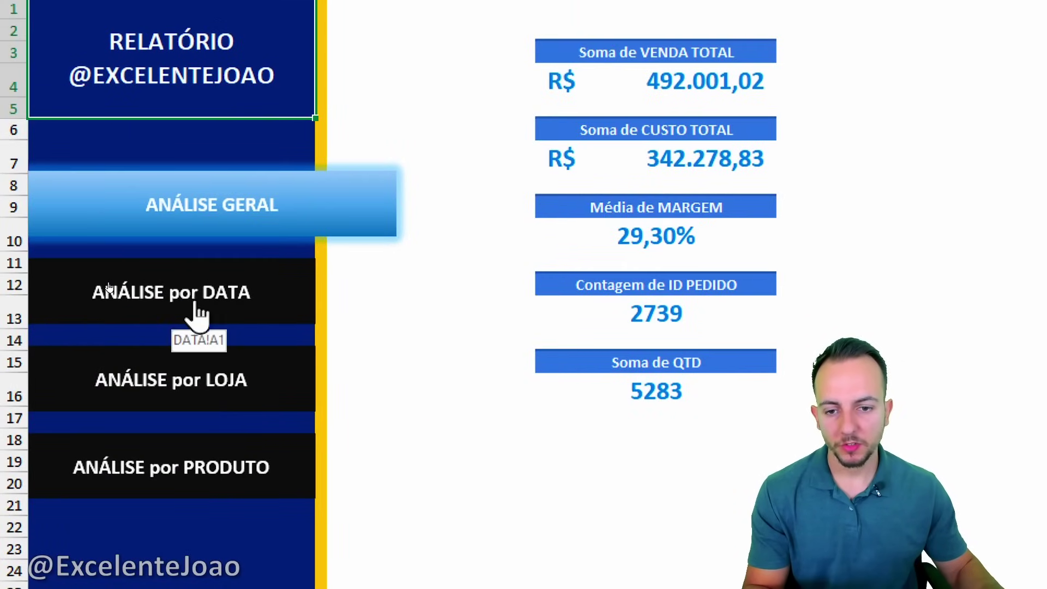
click(244, 306)
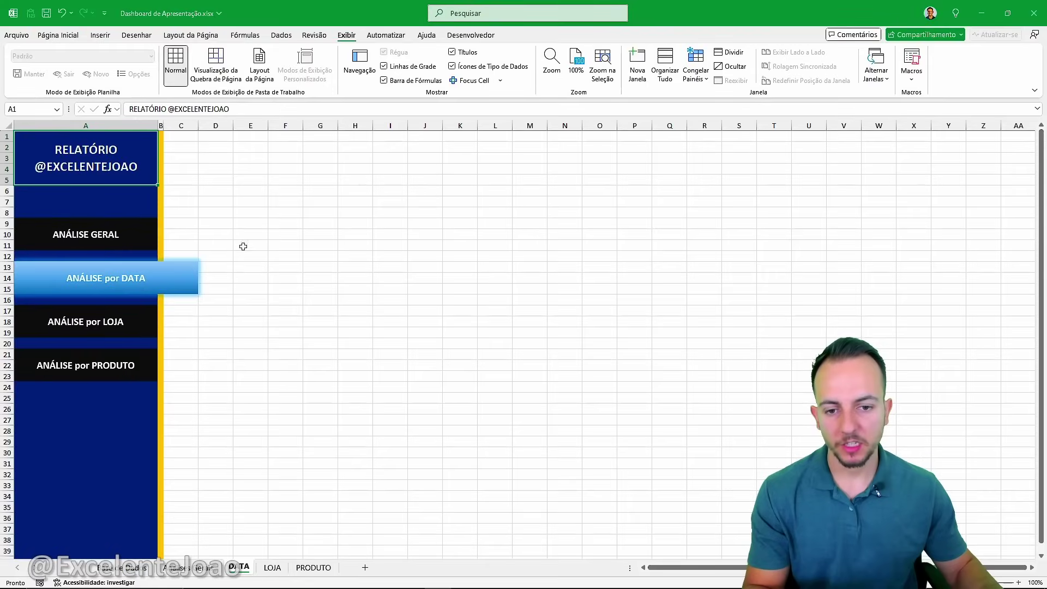
Go to the ANÁLISE GERAL sheet and copy the block of five summary pivot tables in column F, from Soma de VENDA TOTAL to Soma de QTD.
click(131, 238)
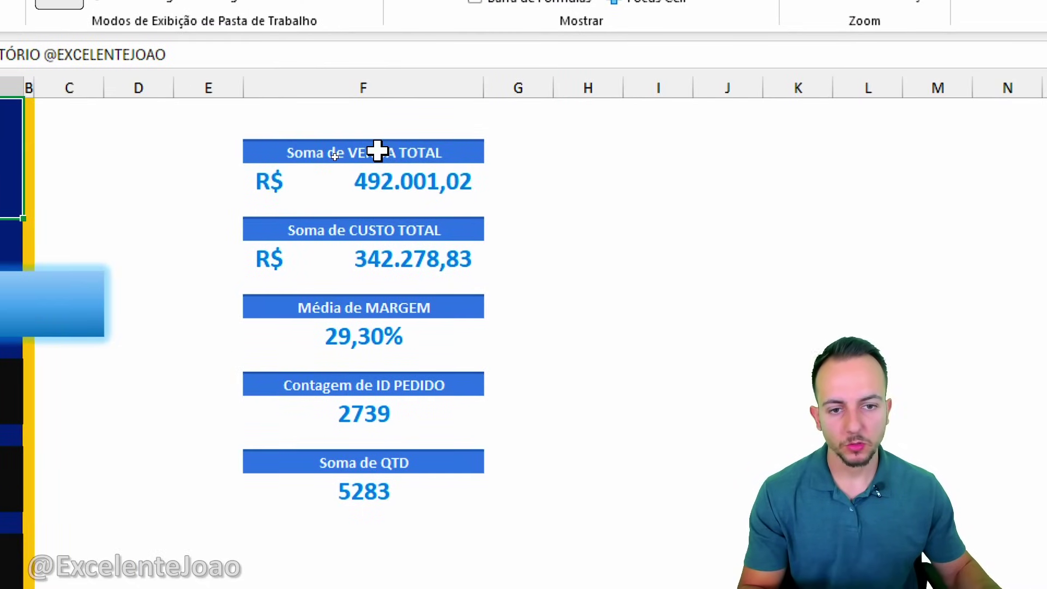
drag(375, 151, 376, 491)
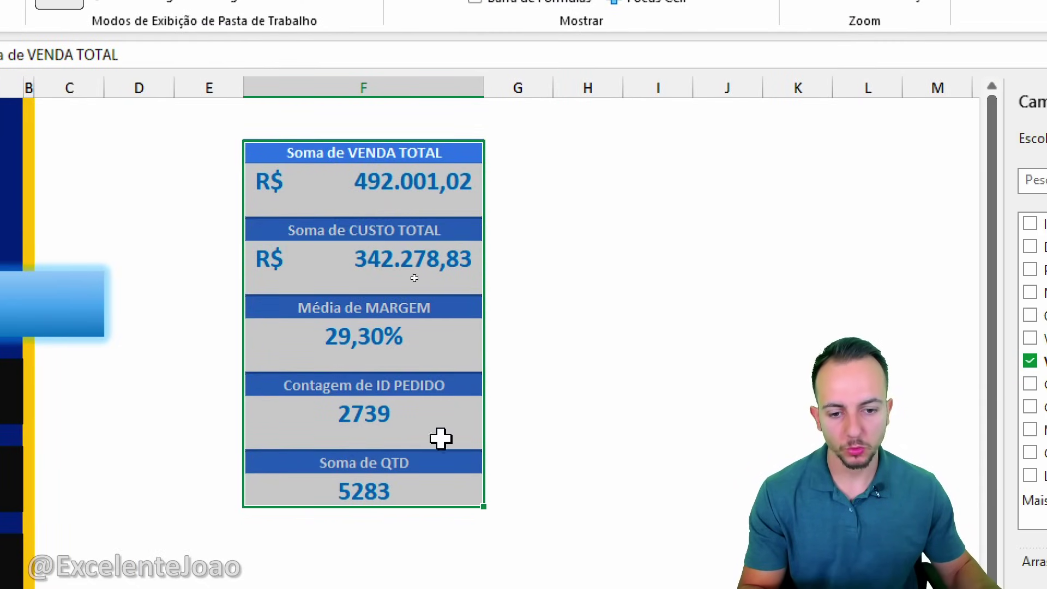
mouse_move(480, 127)
mouse_down()
mouse_move(540, 467)
mouse_move(465, 526)
mouse_up()
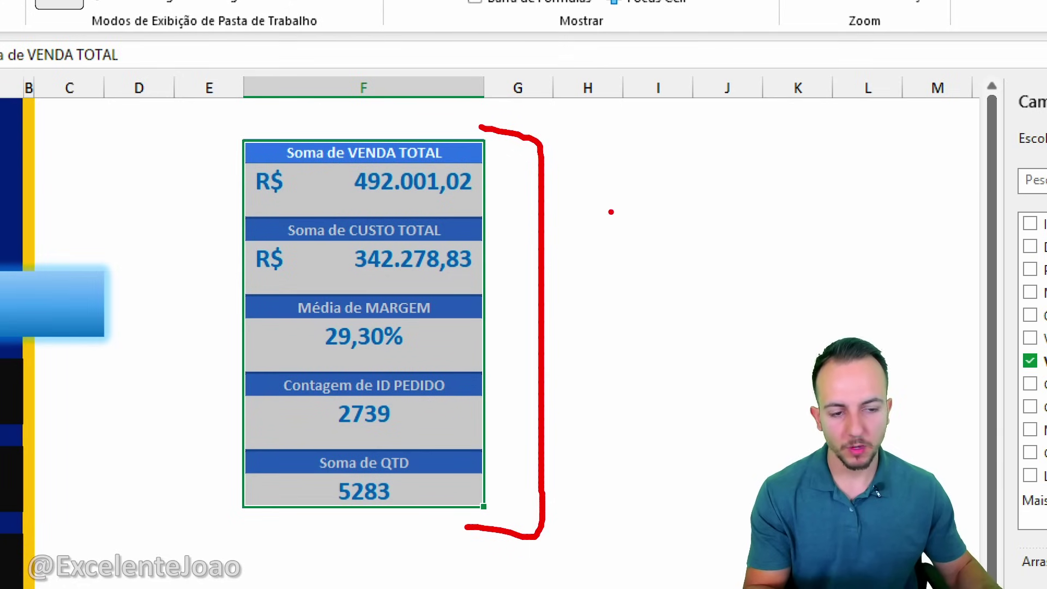
text(tCTRL C)
text(CTRL V)
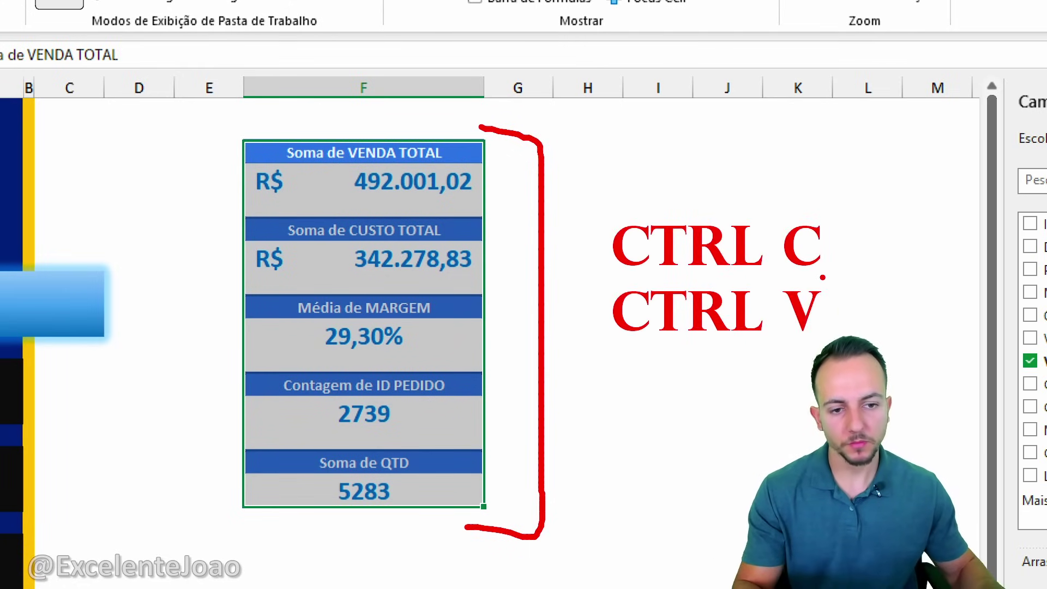
key(Escape)
key(ctrl+c)
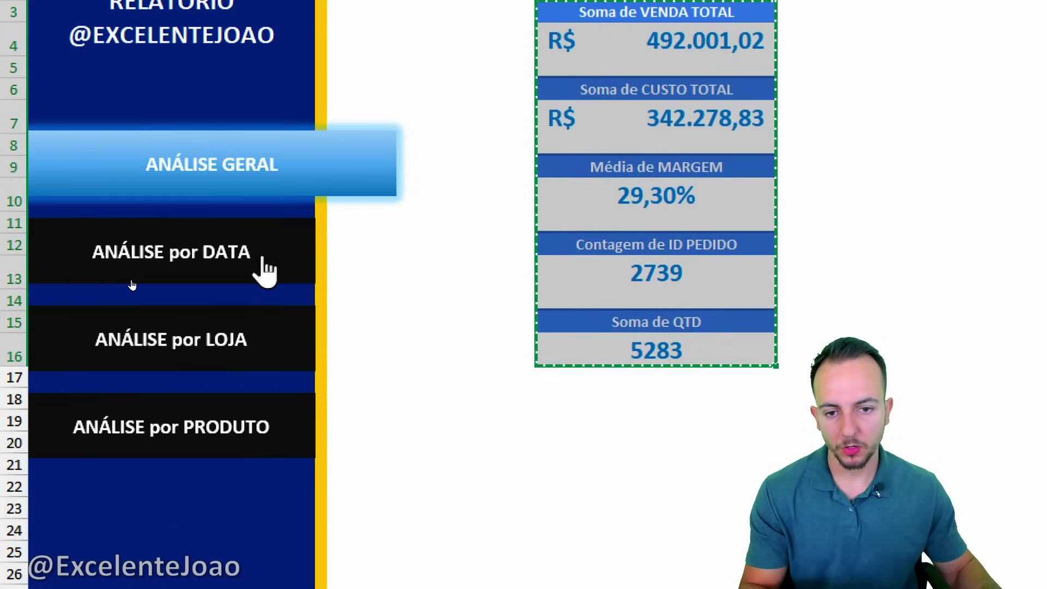
Paste the copied pivot tables at cell F3 of the ANÁLISE por DATA sheet and widen column F to fit their values.
click(265, 268)
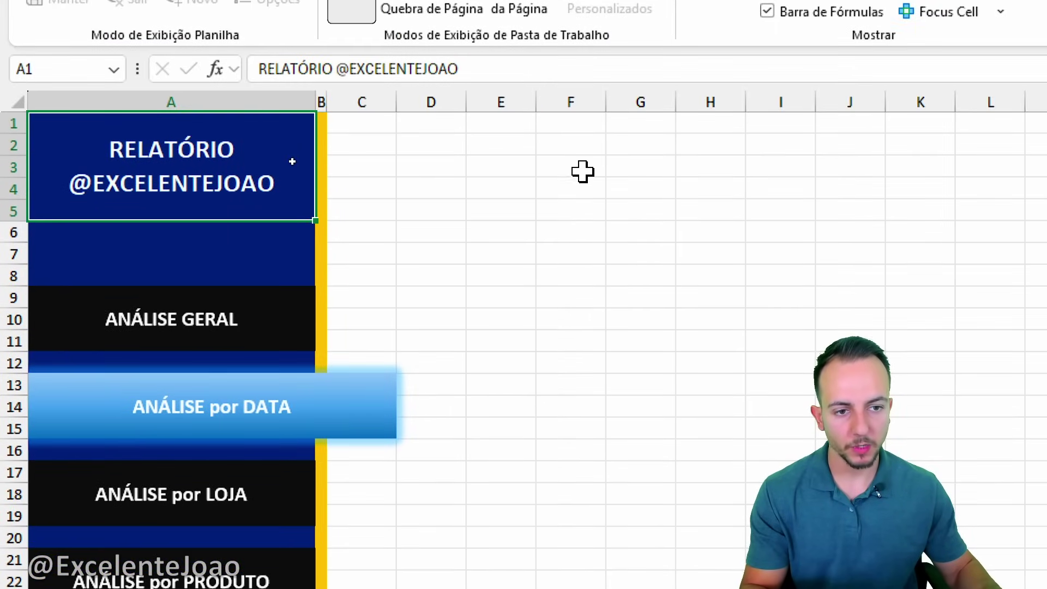
click(590, 186)
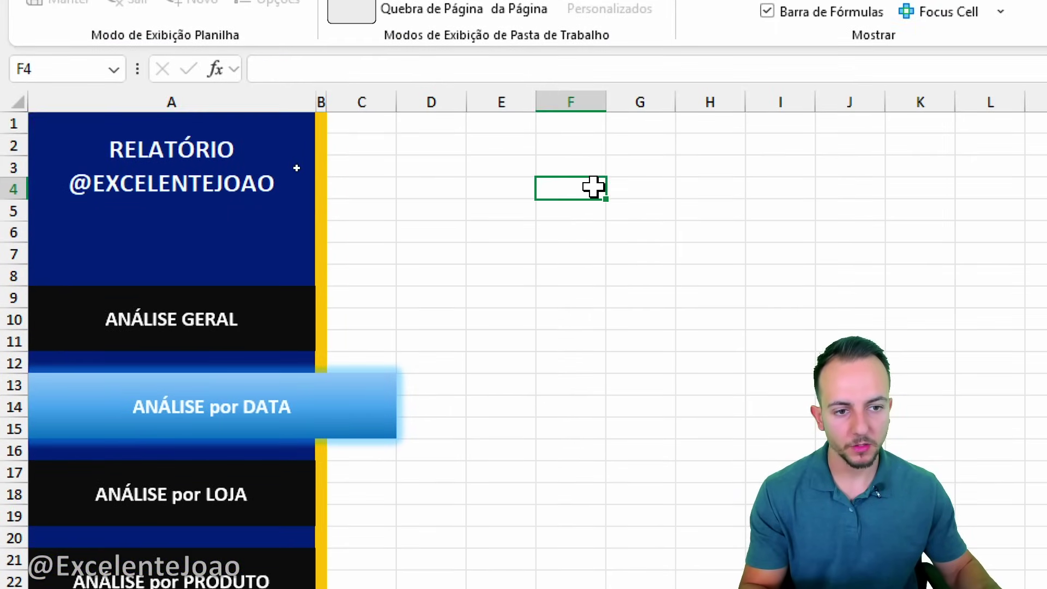
click(584, 166)
key(ctrl+v)
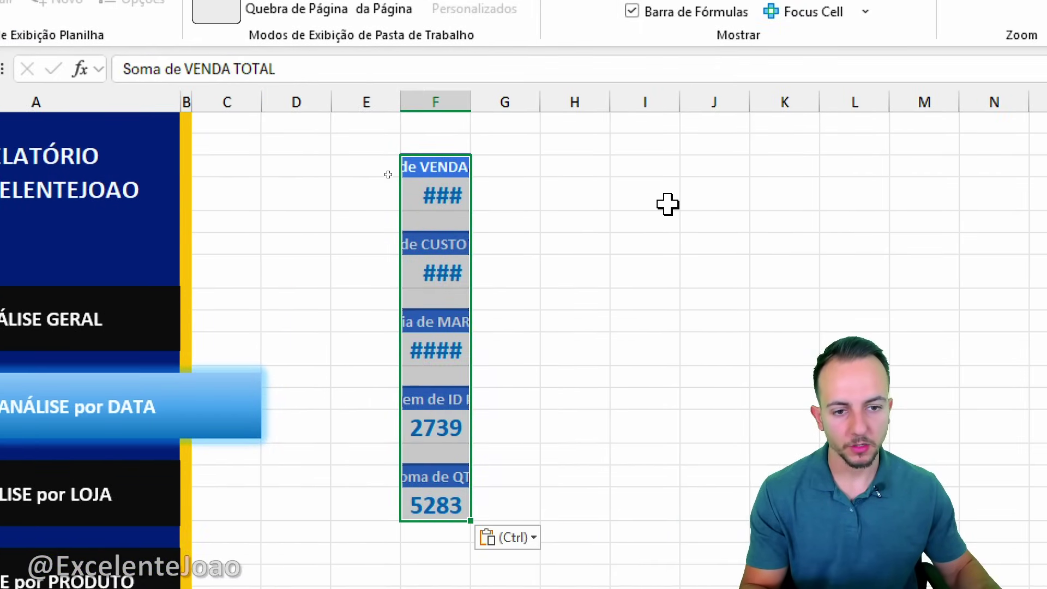
drag(472, 104, 600, 104)
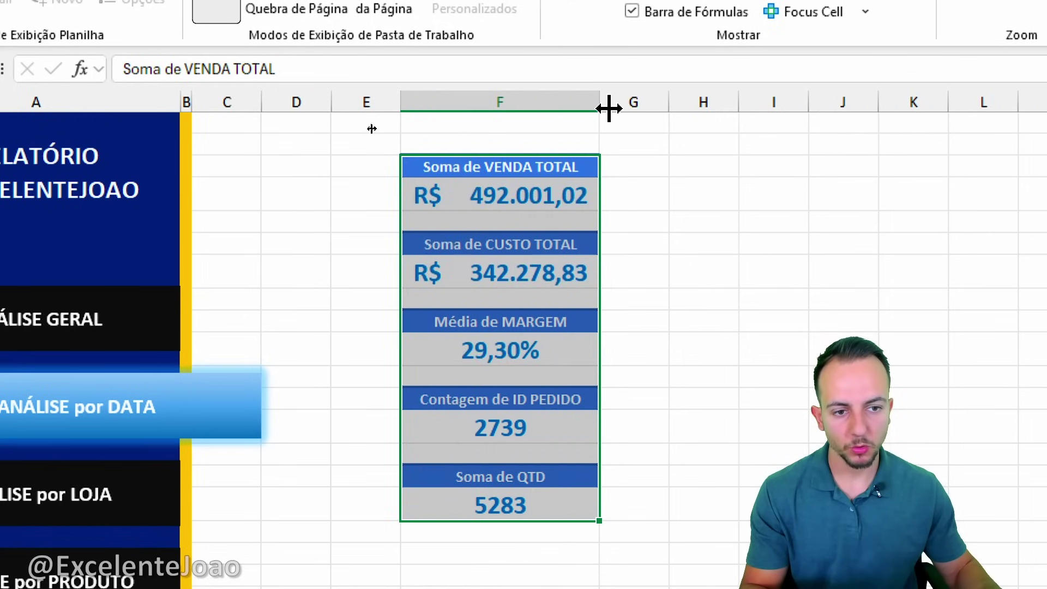
click(676, 202)
key(ctrl+2)
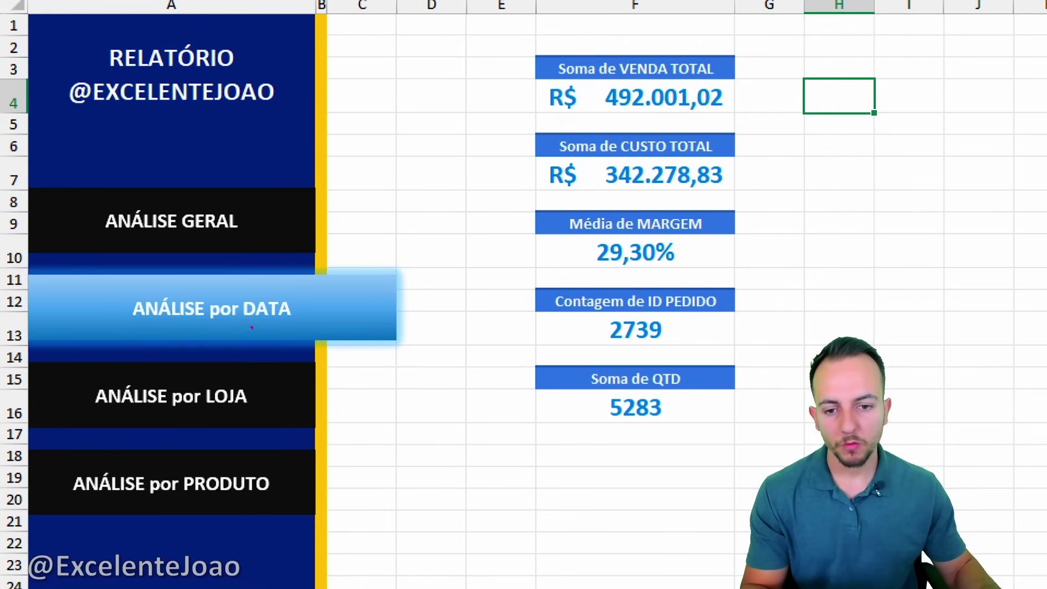
mouse_move(250, 263)
mouse_down()
mouse_move(242, 358)
mouse_move(215, 249)
mouse_up()
key(Escape)
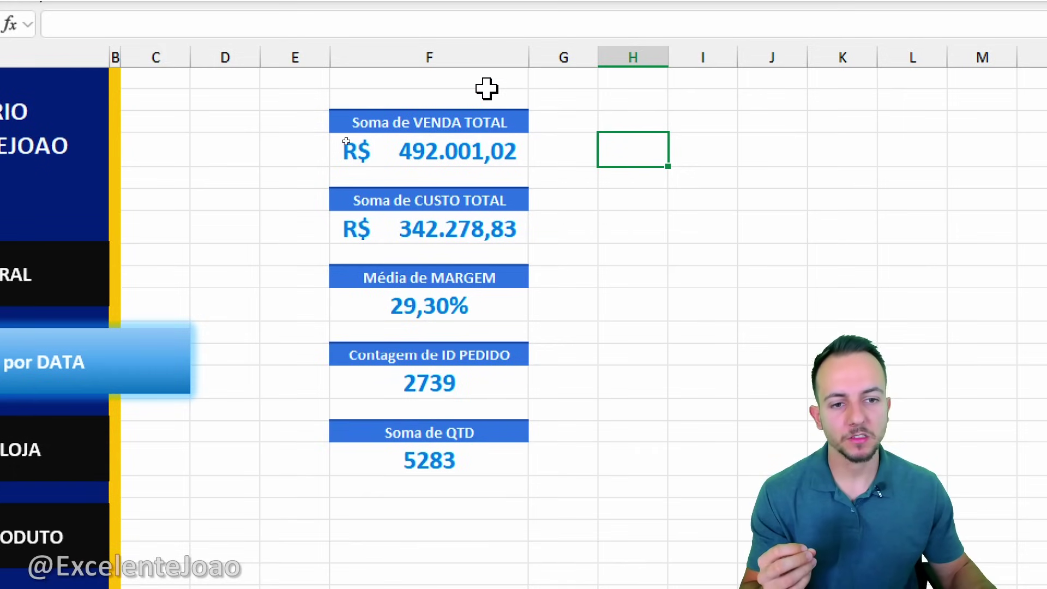
drag(486, 88, 471, 222)
drag(471, 263, 452, 468)
click(615, 391)
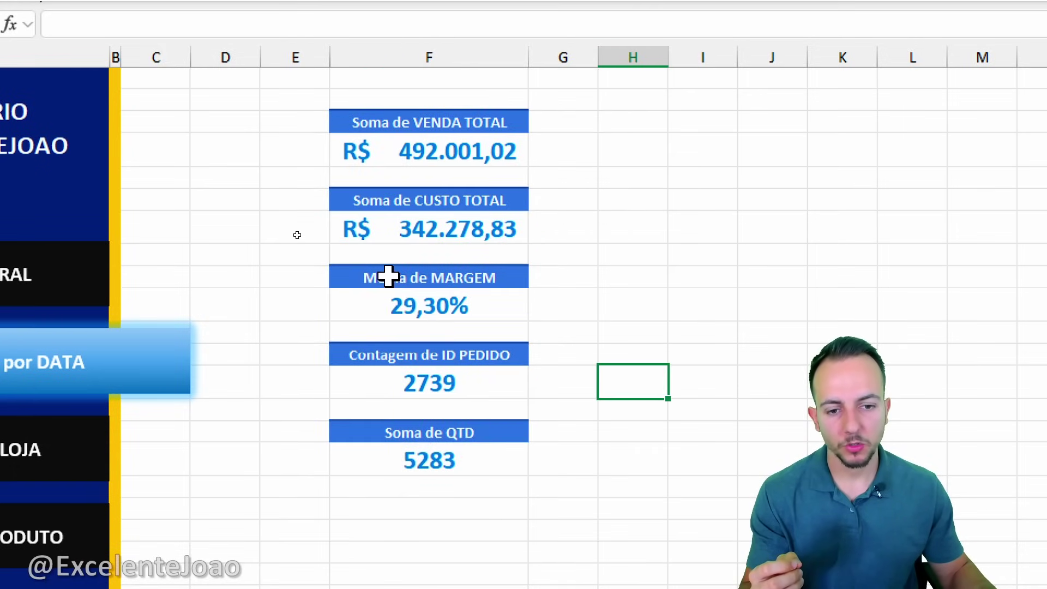
click(308, 252)
Remove the Média de MARGEM, Contagem de ID PEDIDO and Soma de QTD pivot tables by pasting an empty cell over them.
click(706, 199)
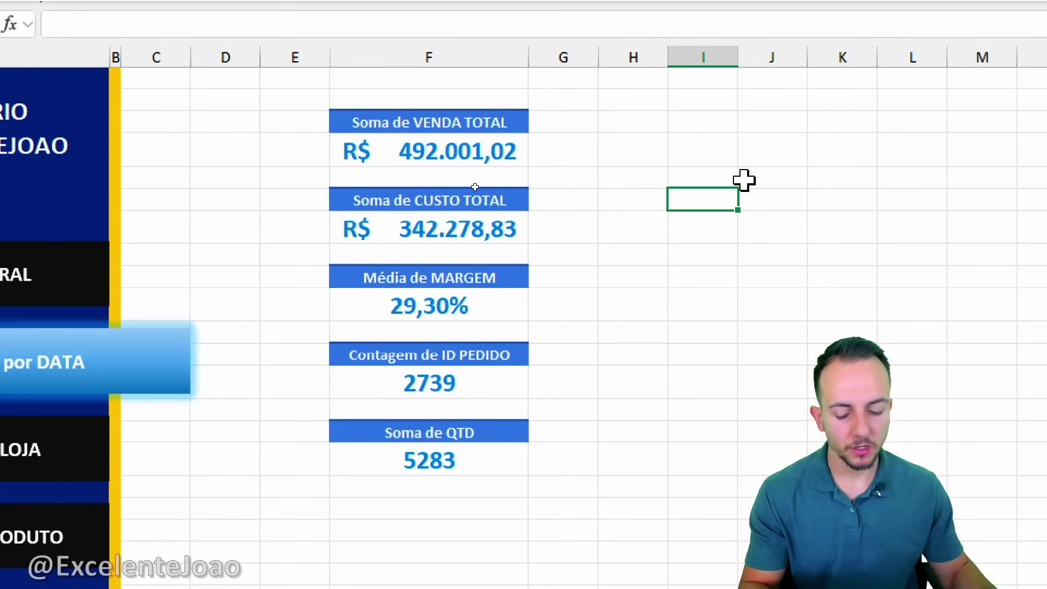
key(ctrl+c)
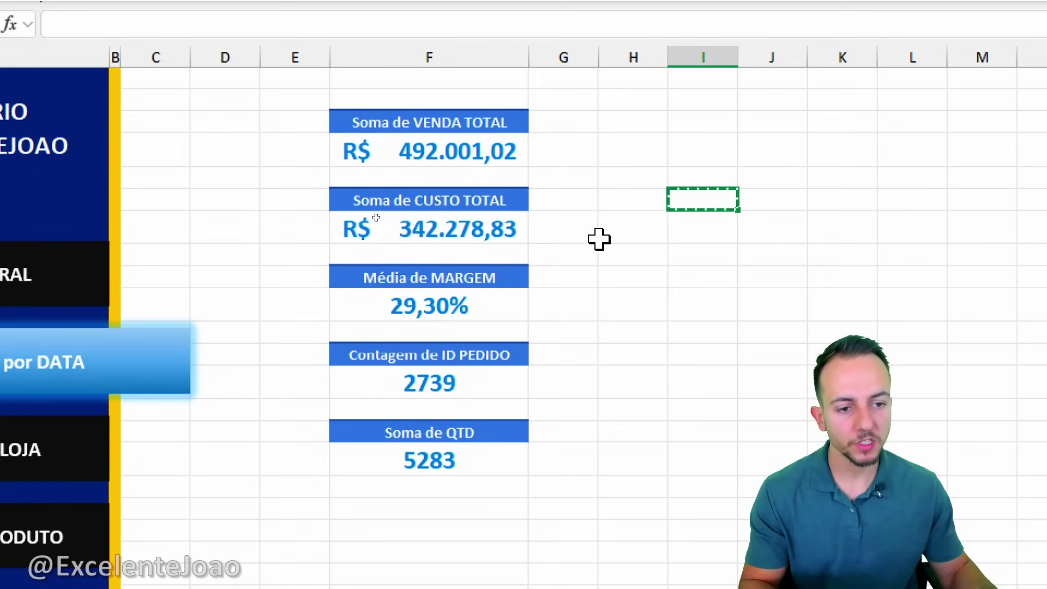
drag(478, 248, 482, 580)
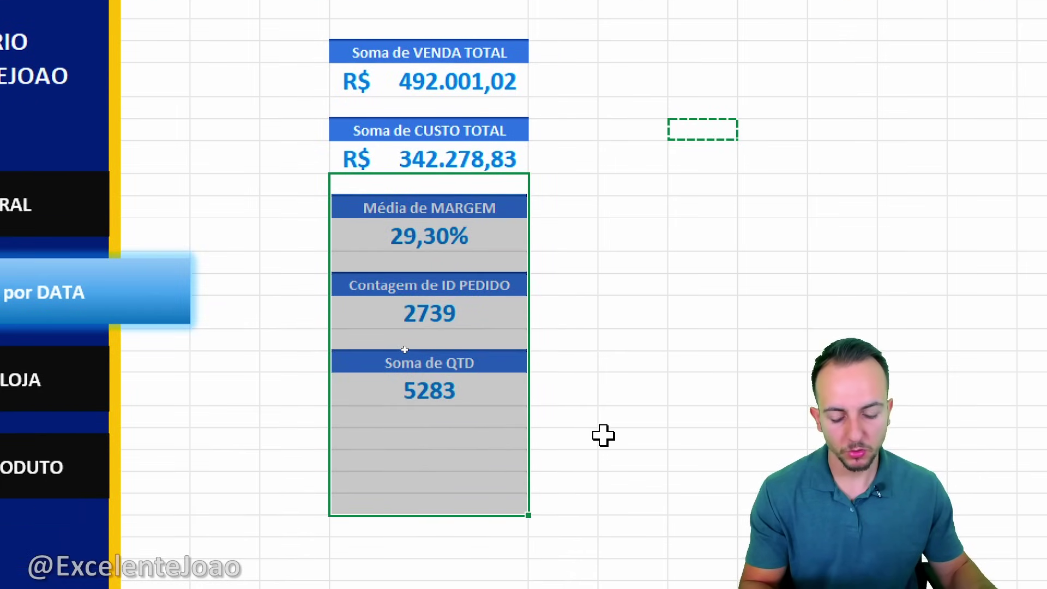
key(ctrl+v)
click(603, 355)
key(Escape)
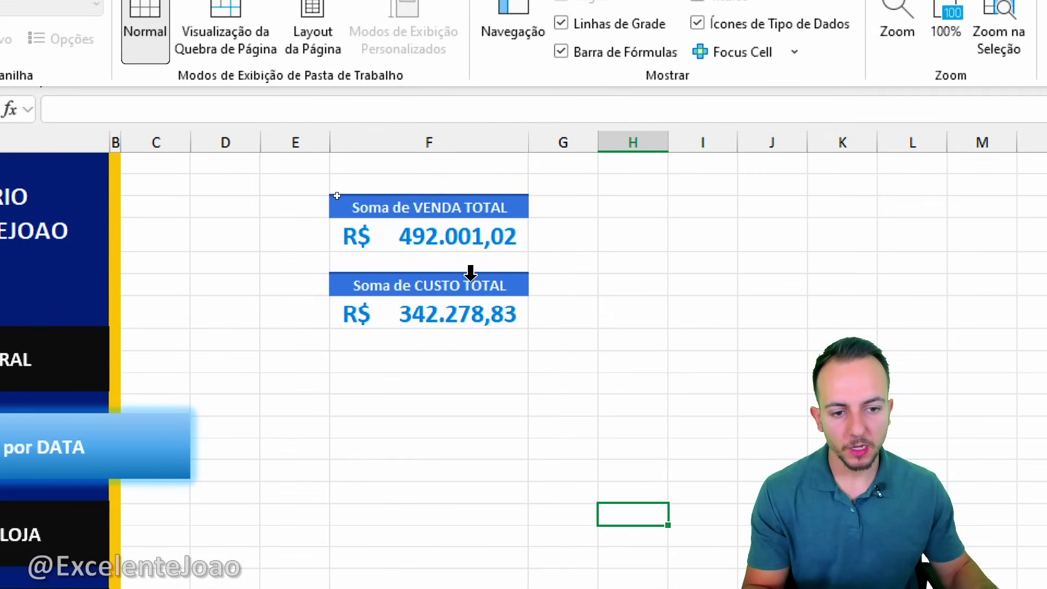
Move the Soma de CUSTO TOTAL pivot table to cell I3, beside the Soma de VENDA TOTAL table.
drag(469, 273, 729, 230)
drag(579, 180, 573, 298)
drag(641, 171, 624, 282)
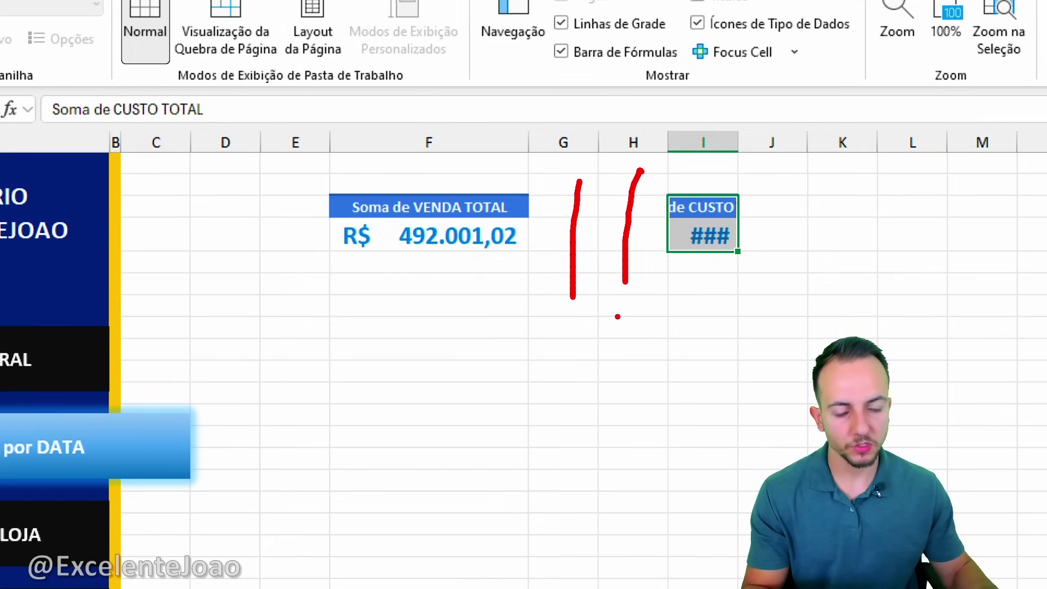
key(Escape)
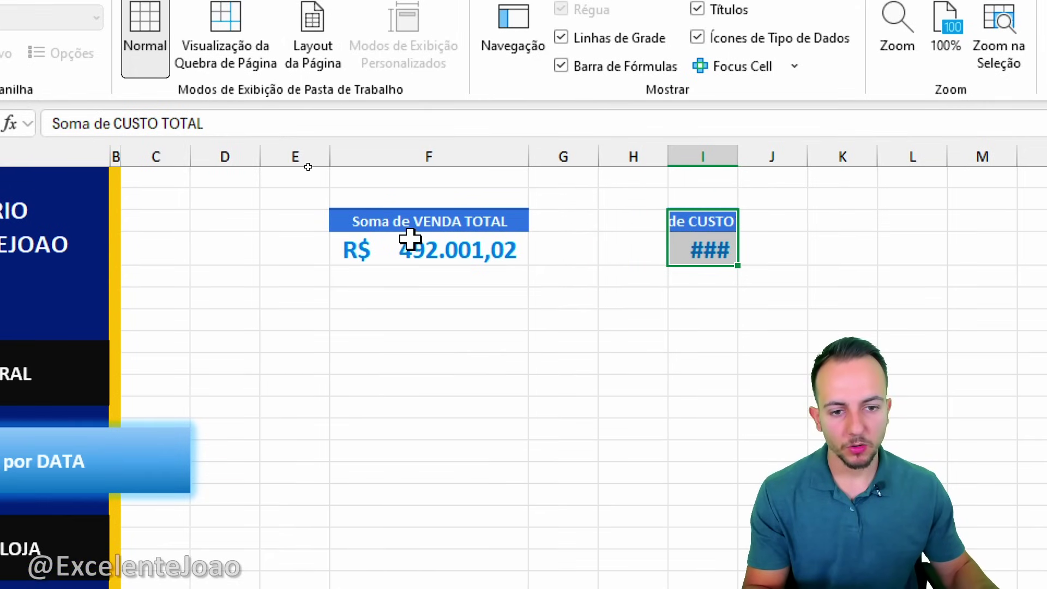
Set the font size of the VENDA TOTAL and CUSTO TOTAL pivot values to 11.
click(396, 241)
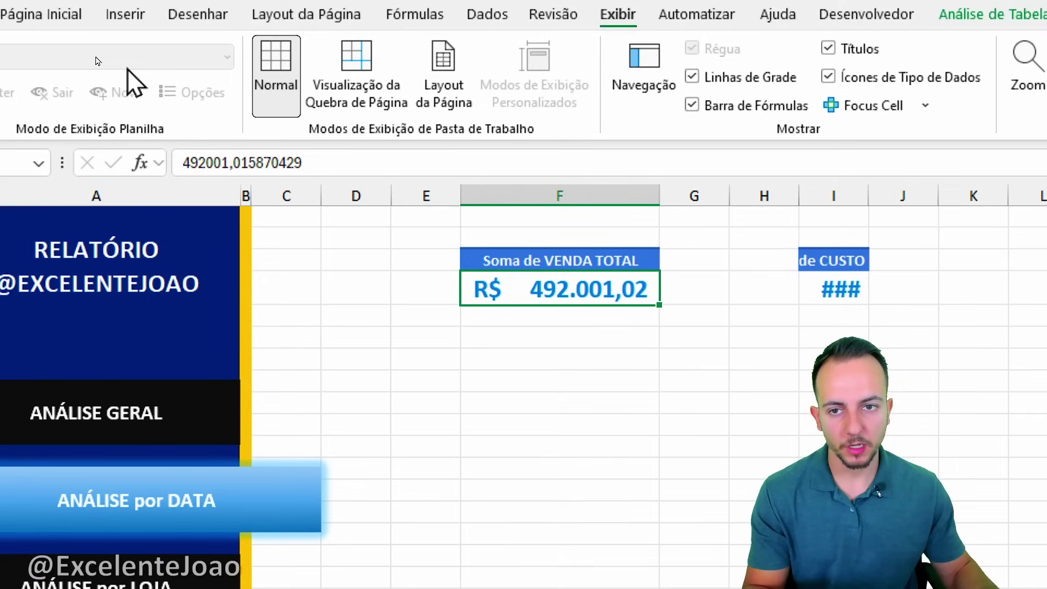
click(128, 68)
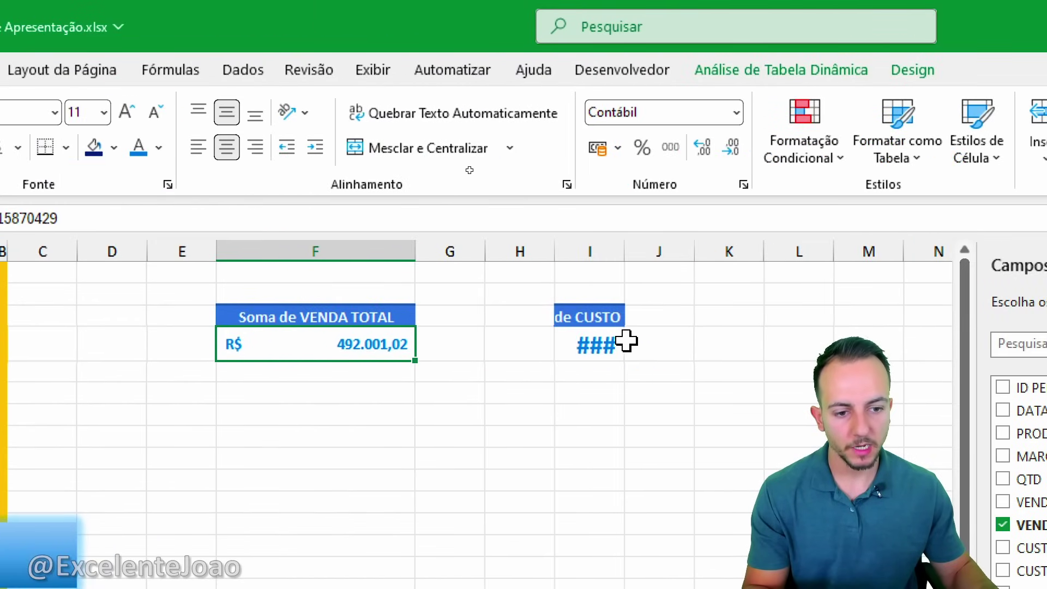
click(615, 342)
click(152, 109)
click(152, 108)
click(153, 108)
click(152, 108)
click(153, 109)
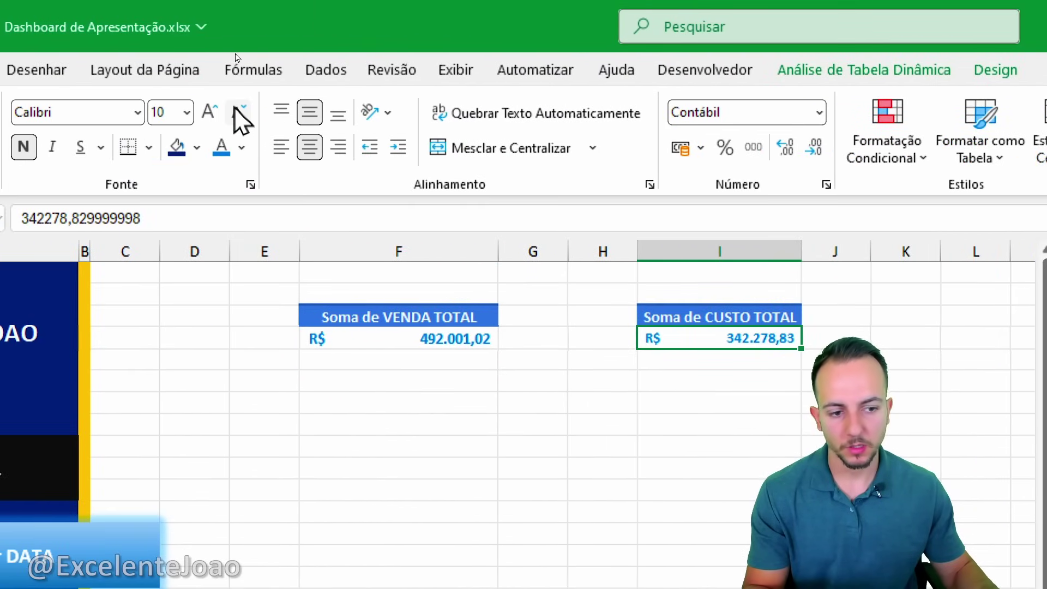
click(210, 112)
click(322, 489)
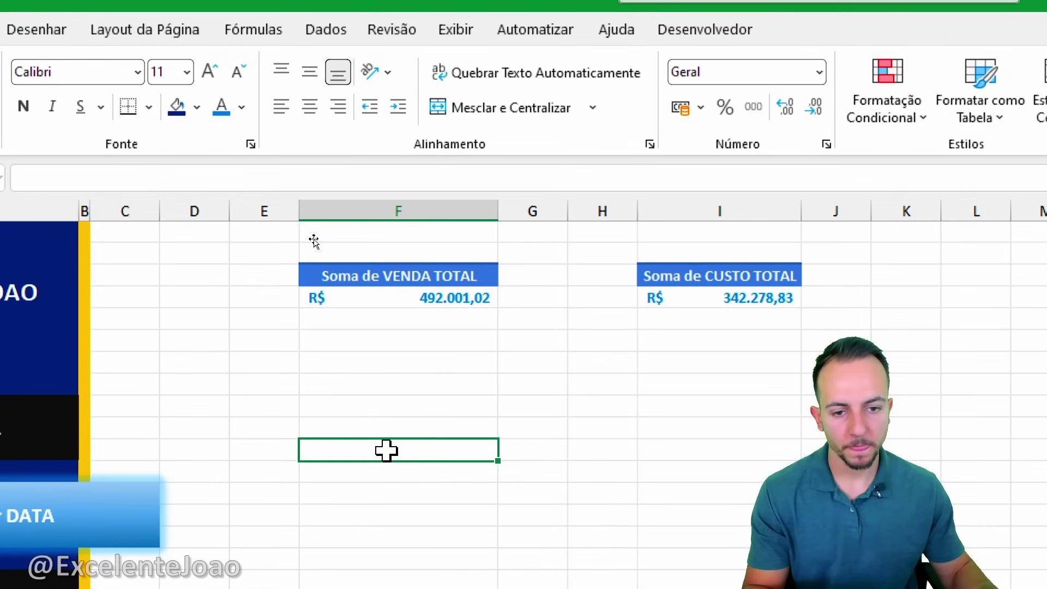
Add the DATA field to the rows of the Soma de VENDA TOTAL pivot table and adjust columns F and G to fit.
click(425, 274)
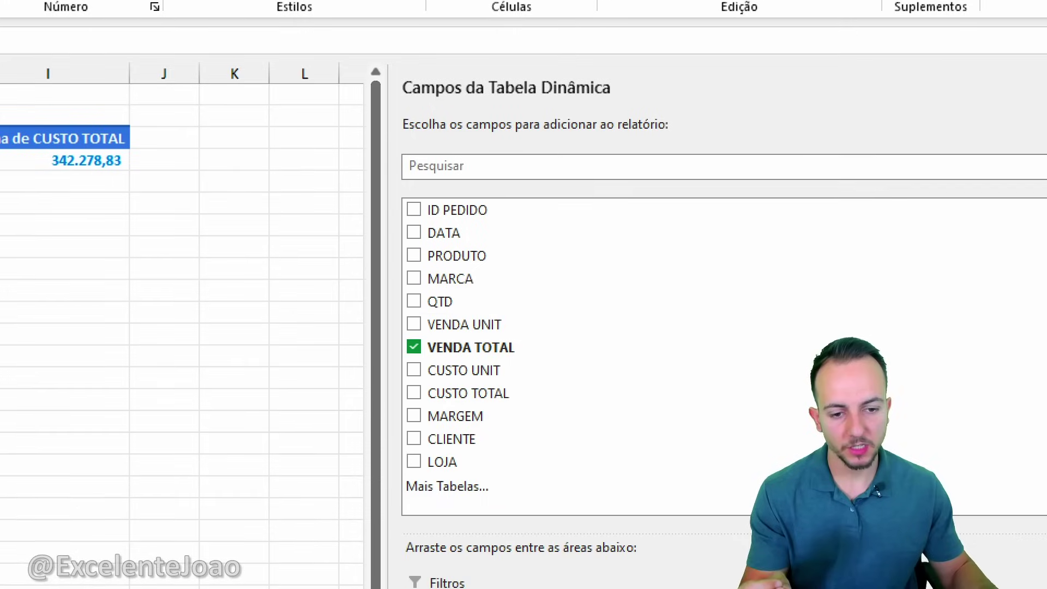
drag(442, 240, 510, 588)
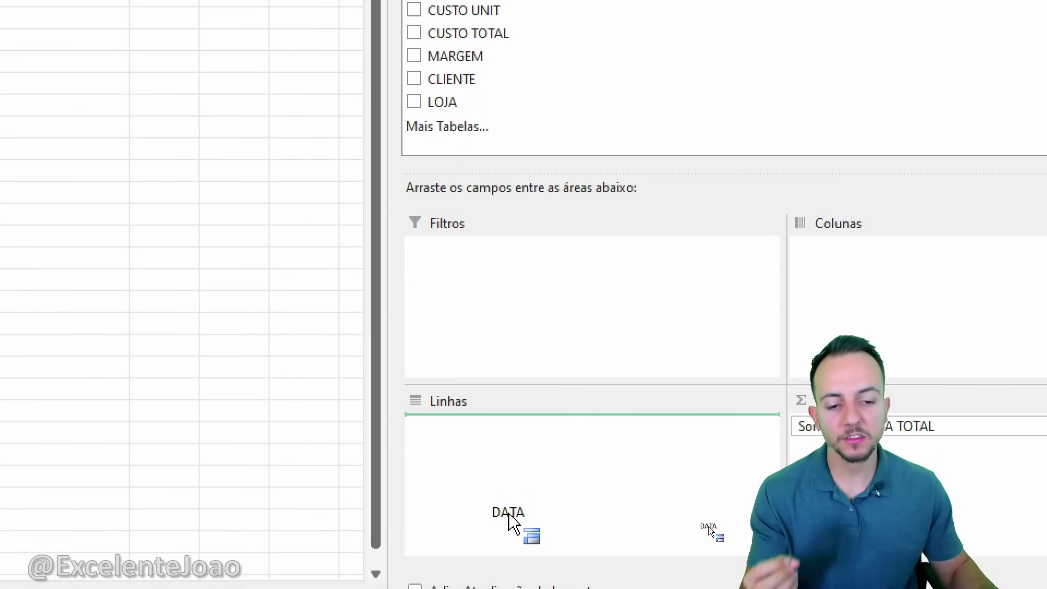
drag(508, 514, 508, 514)
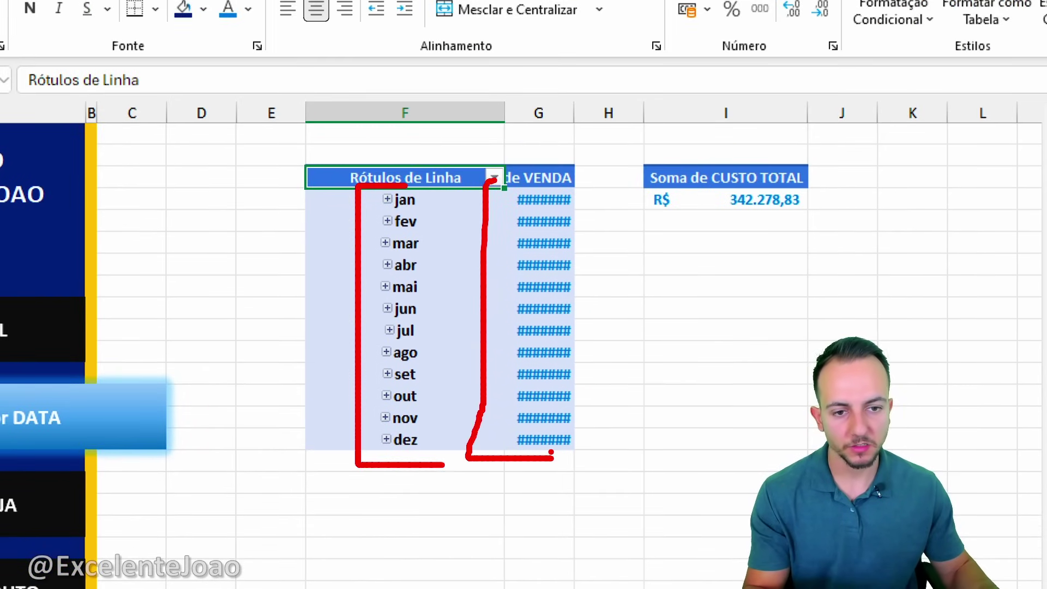
mouse_move(504, 113)
mouse_down()
mouse_move(430, 113)
mouse_move(616, 109)
mouse_up()
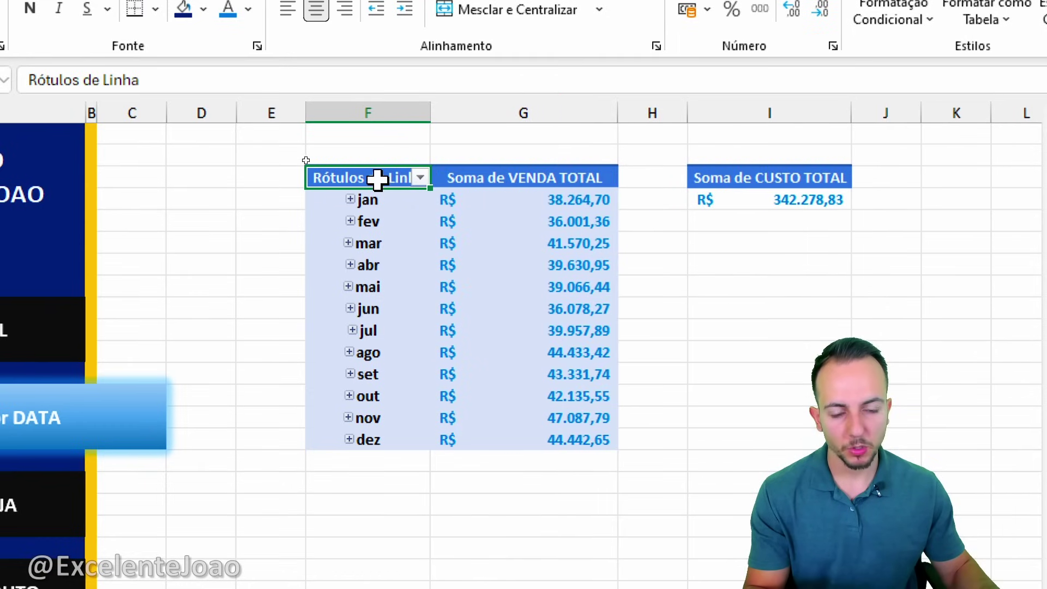
Rename the row label header of the Soma de VENDA TOTAL pivot table as MESES.
key(ctrl+2)
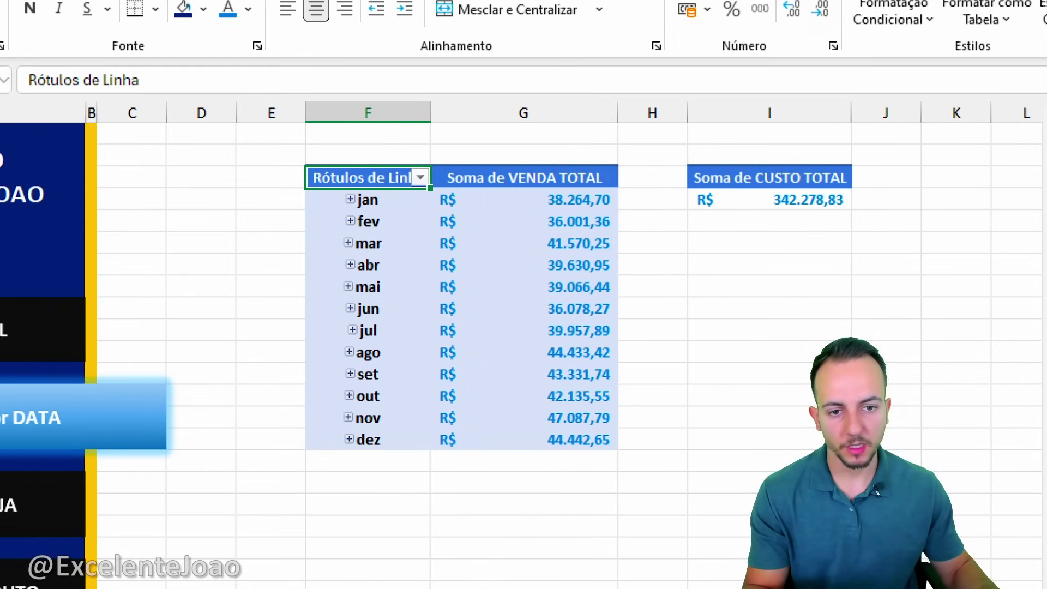
key(ctrl+2)
mouse_move(391, 146)
mouse_down()
mouse_move(457, 169)
mouse_move(257, 175)
mouse_up()
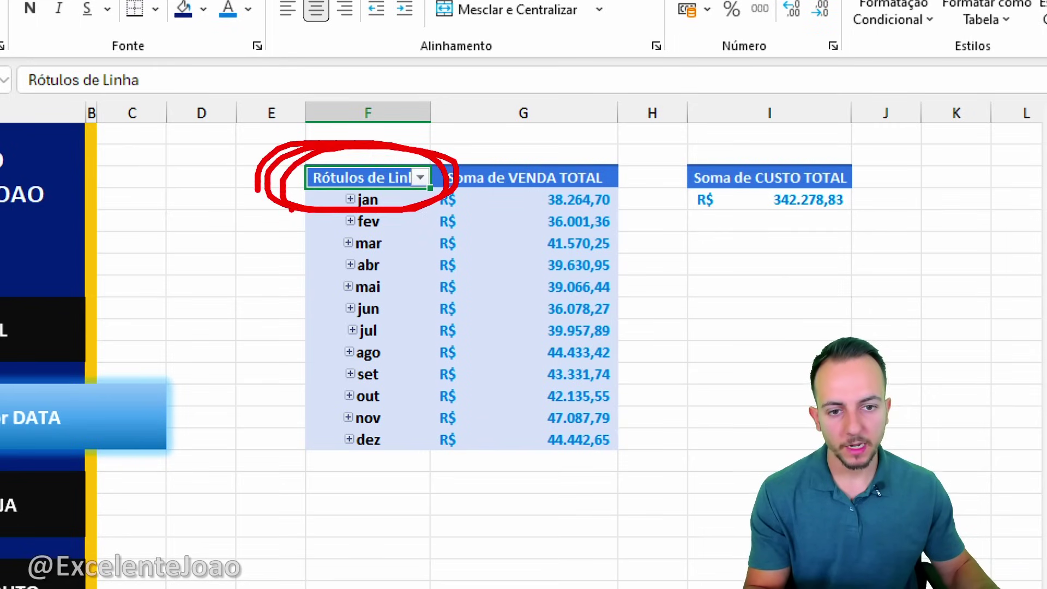
key(Escape)
text(MESES)
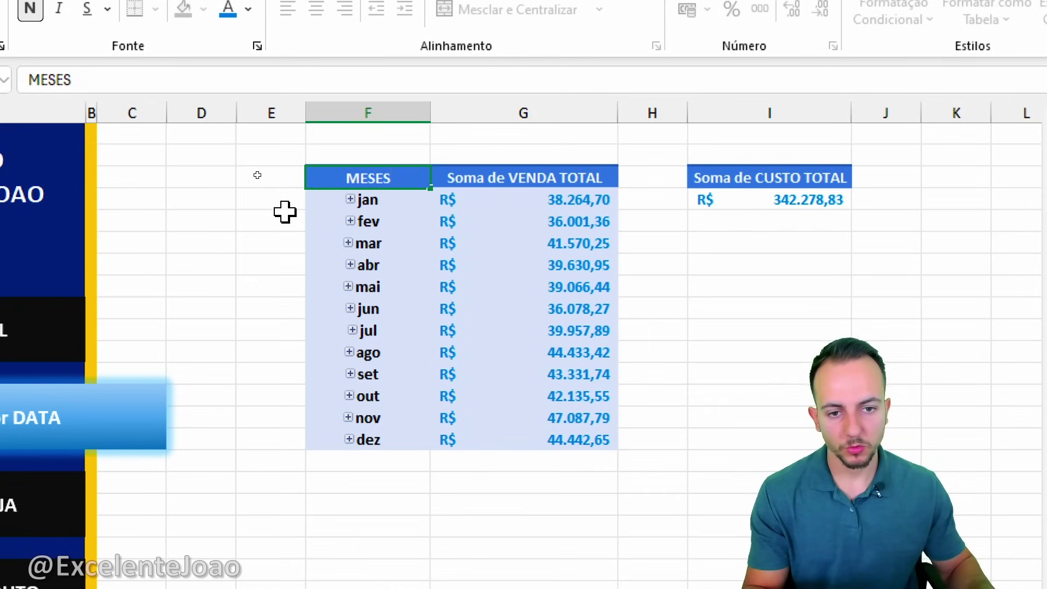
key(Return)
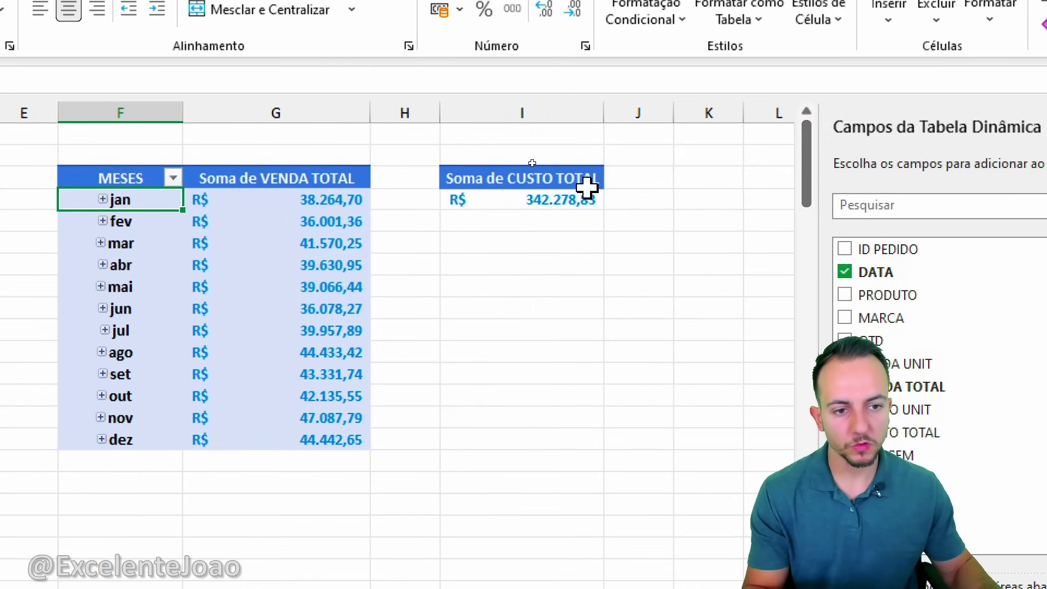
Add the DATA field to the rows of the Soma de CUSTO TOTAL pivot table.
click(586, 186)
drag(899, 276, 901, 280)
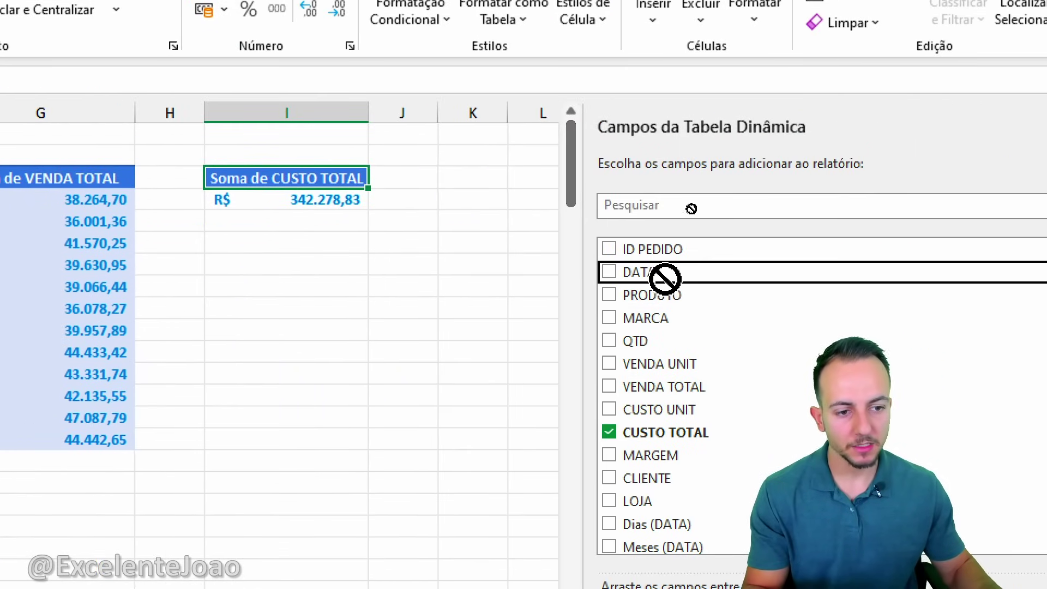
drag(665, 278, 688, 515)
Rename the CUSTO TOTAL table's row label header as MESES, then narrow column I and widen column J to fit.
text(MESES)
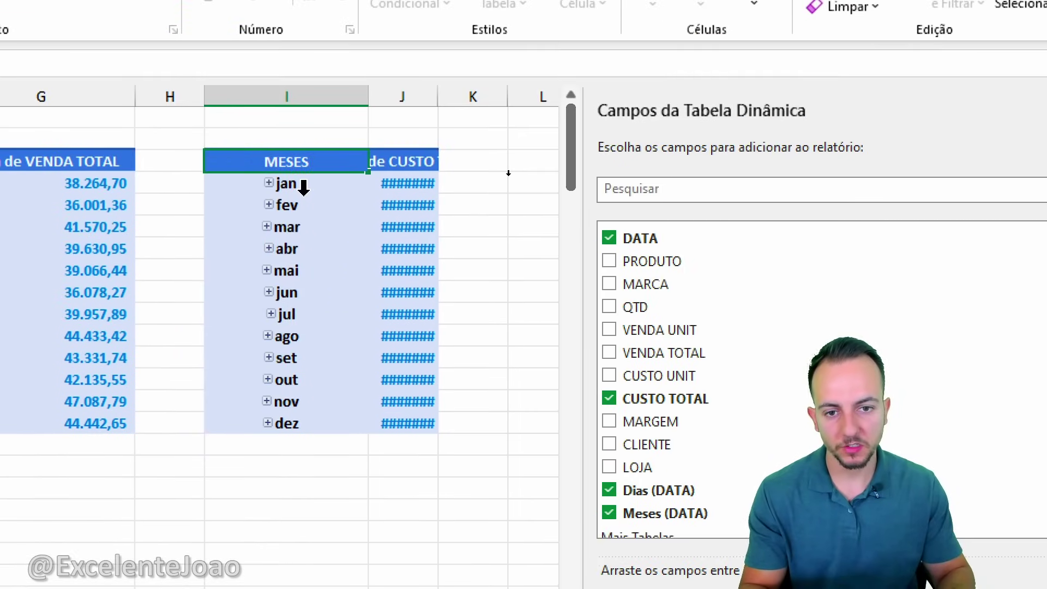
key(Return)
drag(368, 96, 306, 88)
drag(374, 96, 474, 96)
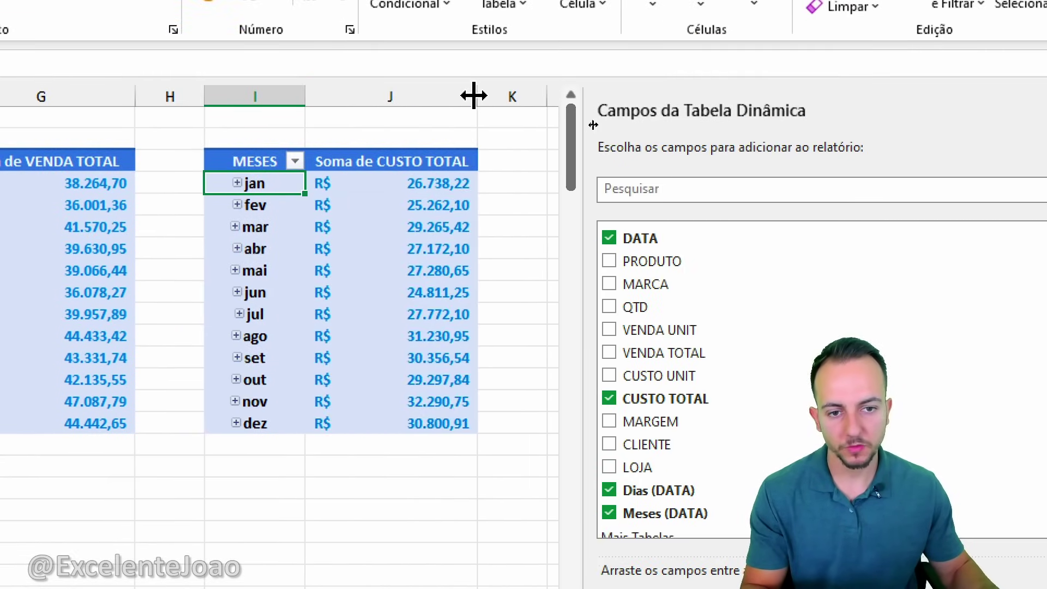
Return to the ANÁLISE GERAL sheet with the five summary pivot tables.
click(191, 504)
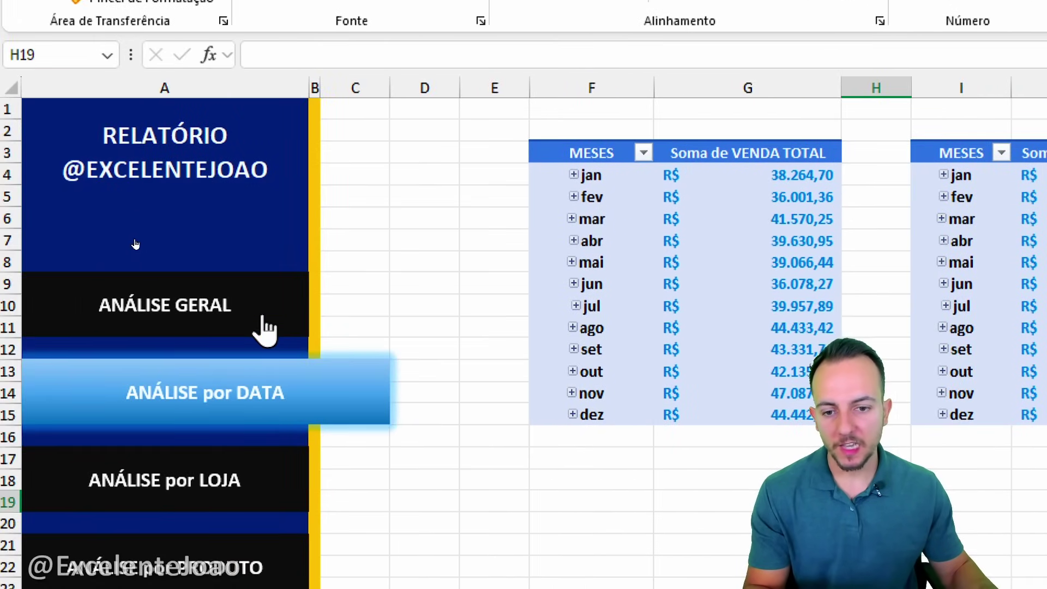
click(264, 322)
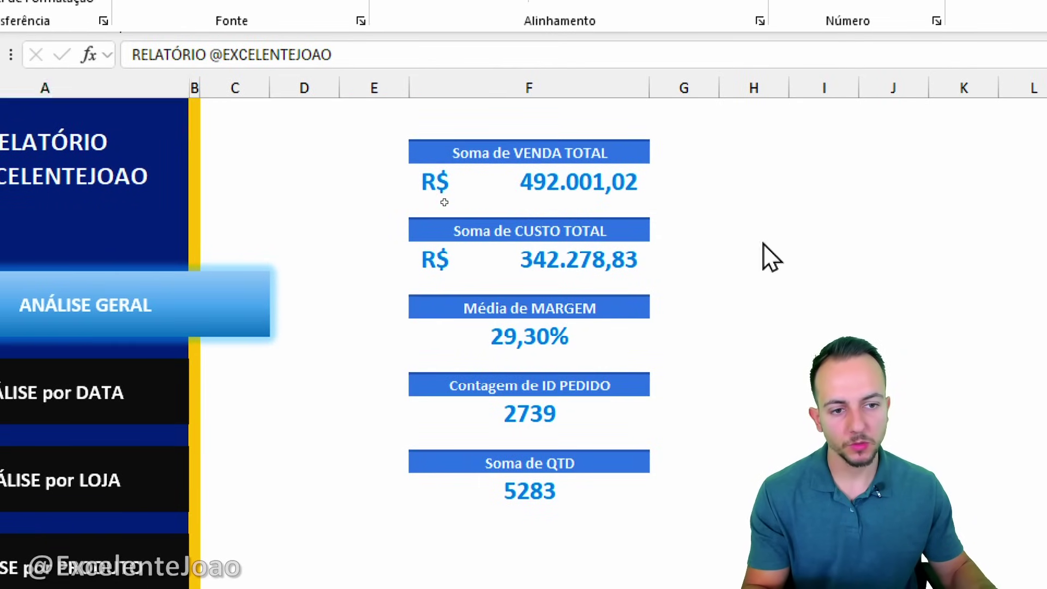
Go to the ANÁLISE por DATA sheet with the monthly pivot tables.
click(185, 409)
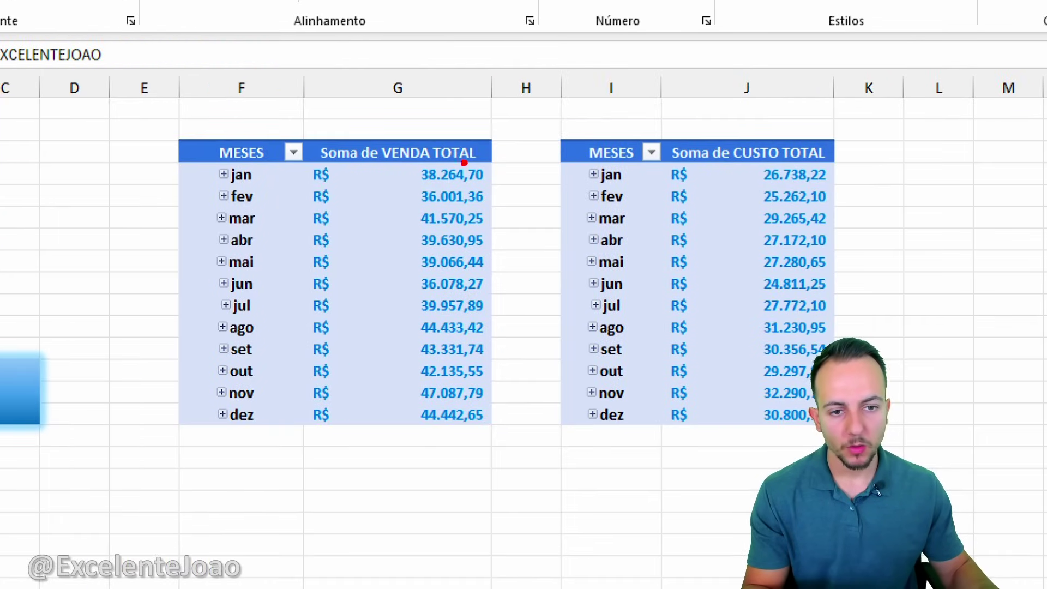
drag(464, 163, 402, 373)
drag(415, 171, 256, 184)
drag(393, 202, 286, 204)
drag(410, 228, 274, 228)
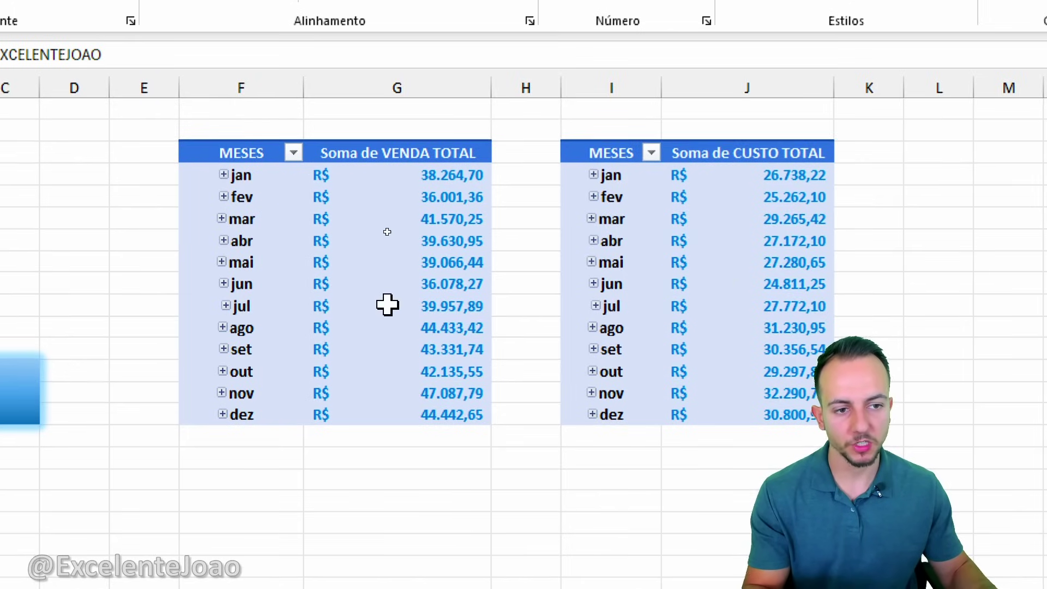
mouse_move(752, 137)
mouse_down()
mouse_move(701, 143)
mouse_move(678, 166)
mouse_up()
key(Escape)
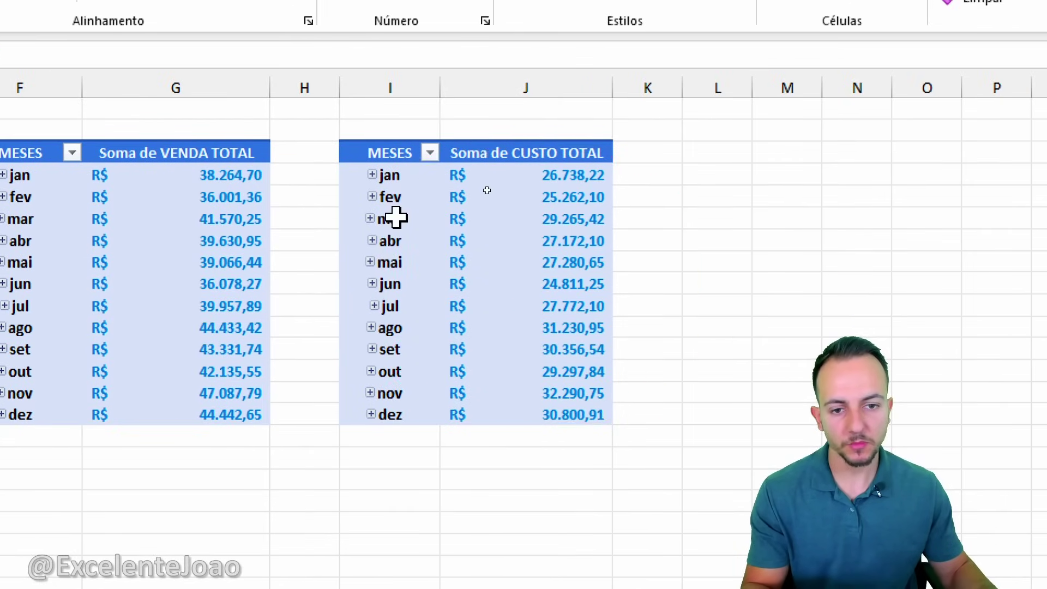
key(Escape)
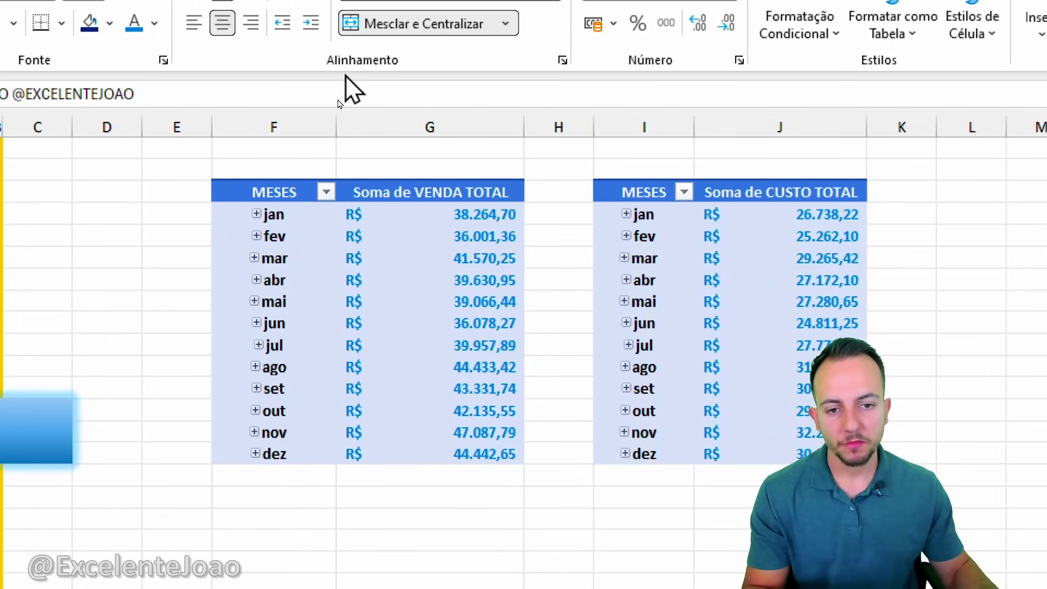
Insert a 2-D clustered column pivot chart based on the Soma de VENDA TOTAL pivot table.
click(402, 228)
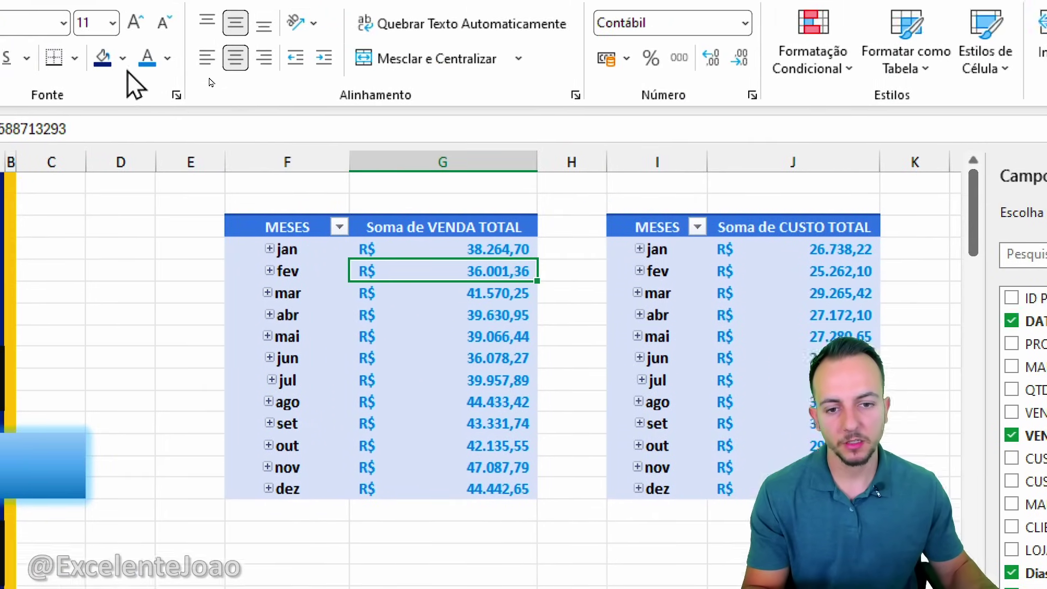
click(130, 66)
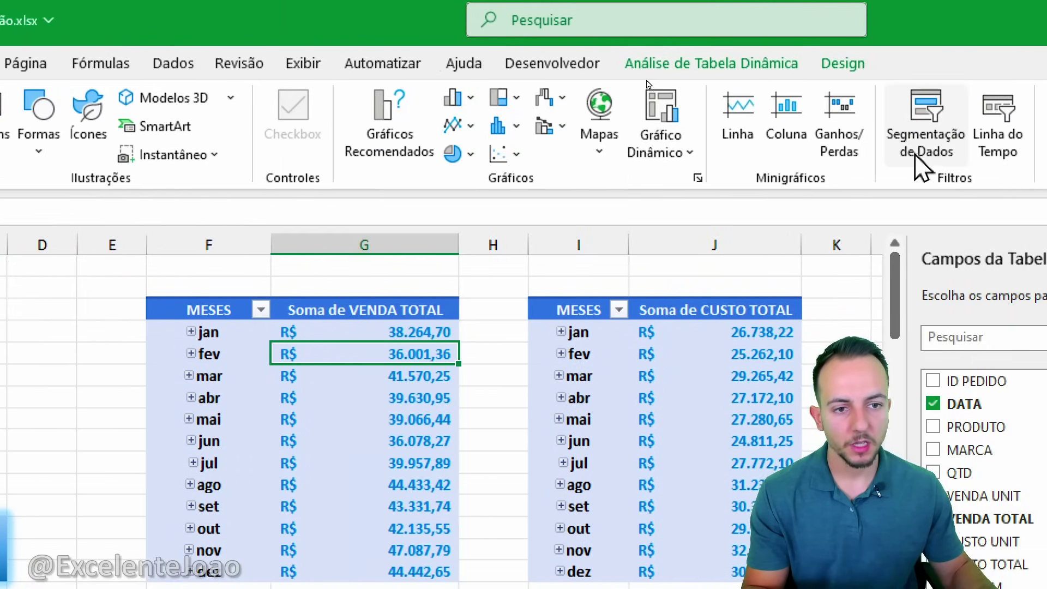
click(452, 98)
click(473, 166)
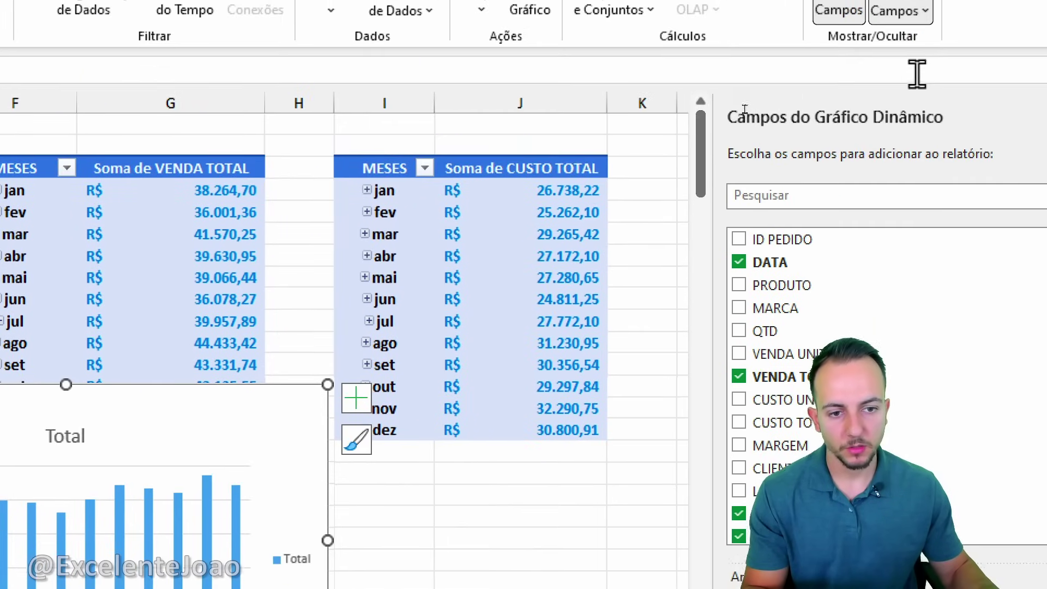
Insert a 2-D clustered column pivot chart based on the Soma de CUSTO TOTAL pivot table.
click(519, 216)
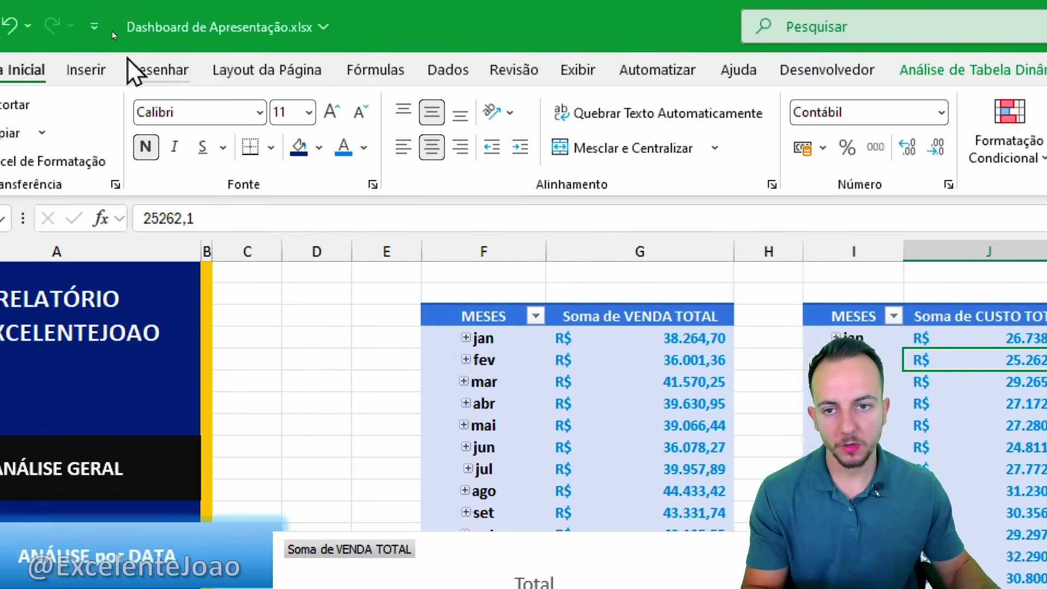
click(136, 69)
click(780, 105)
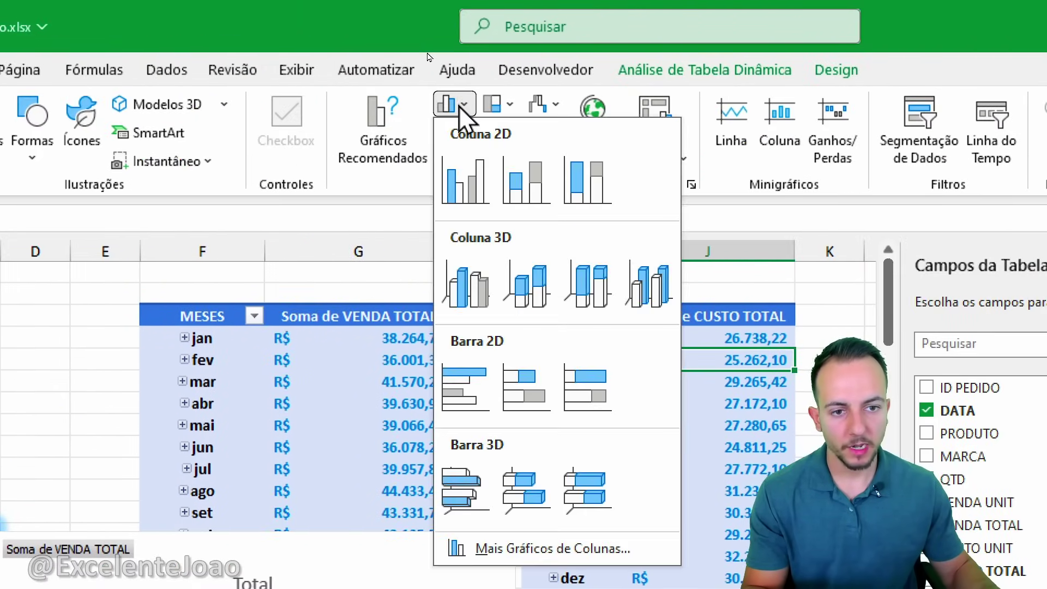
click(793, 176)
click(544, 509)
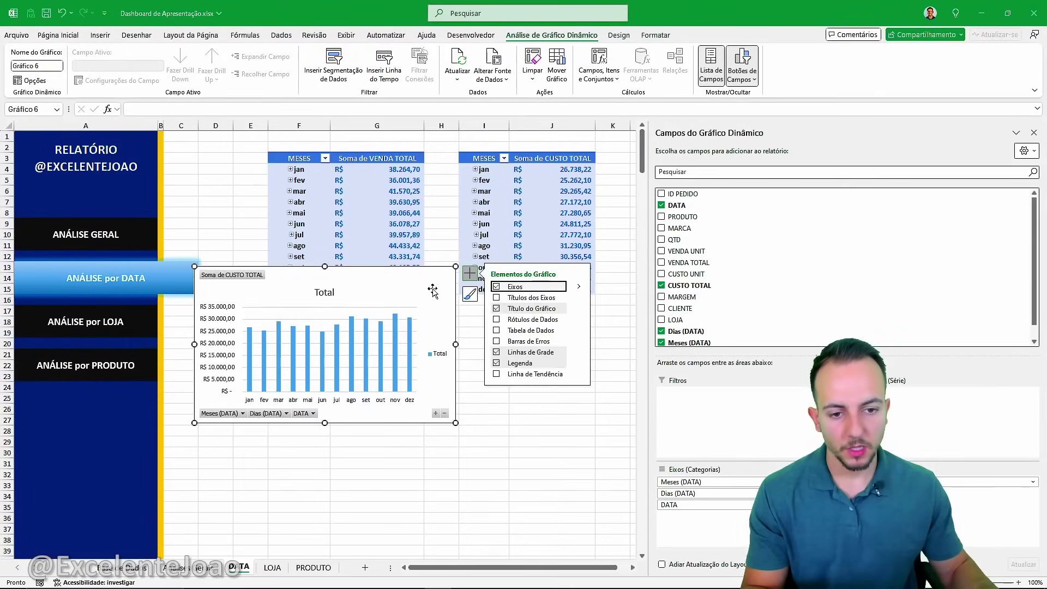
Place the CUSTO TOTAL chart beside the VENDA TOTAL chart, lower the VENDA TOTAL chart below its table, and save the workbook.
drag(469, 542, 591, 317)
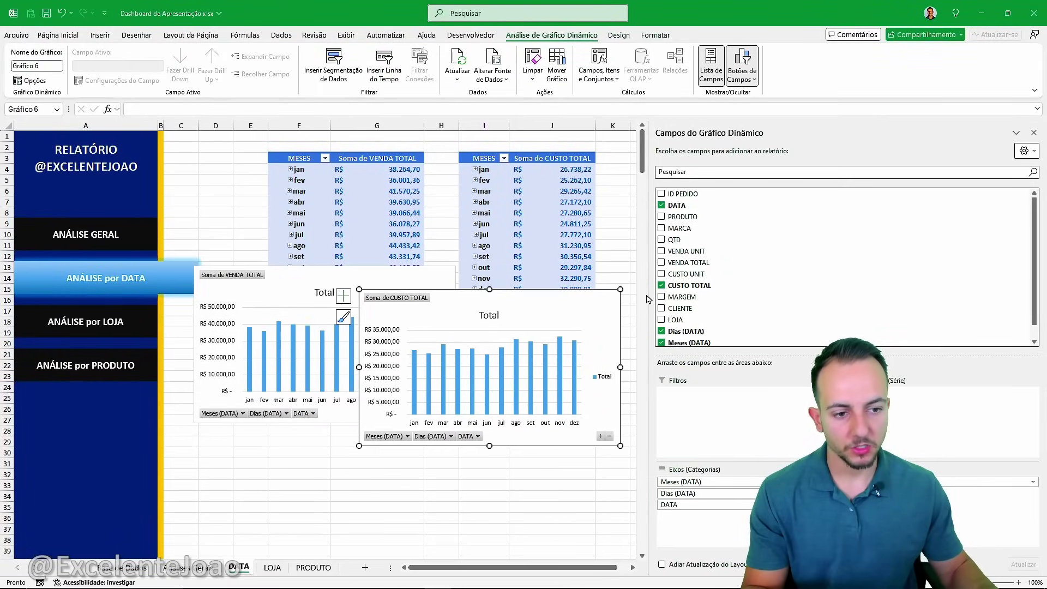
drag(650, 293, 757, 293)
drag(526, 289, 656, 273)
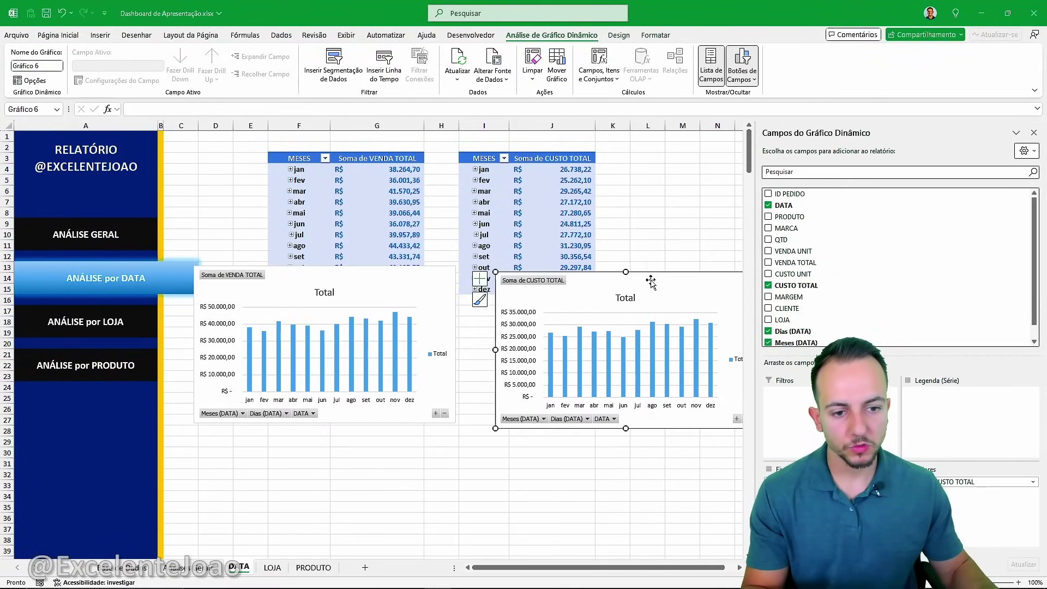
drag(418, 280, 419, 330)
click(511, 461)
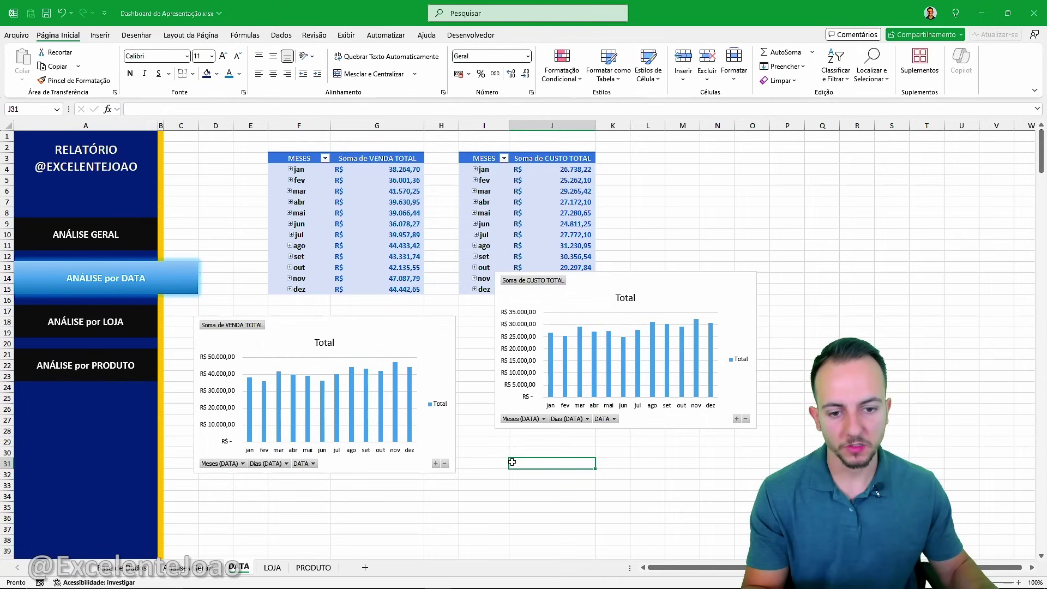
key(ctrl+s)
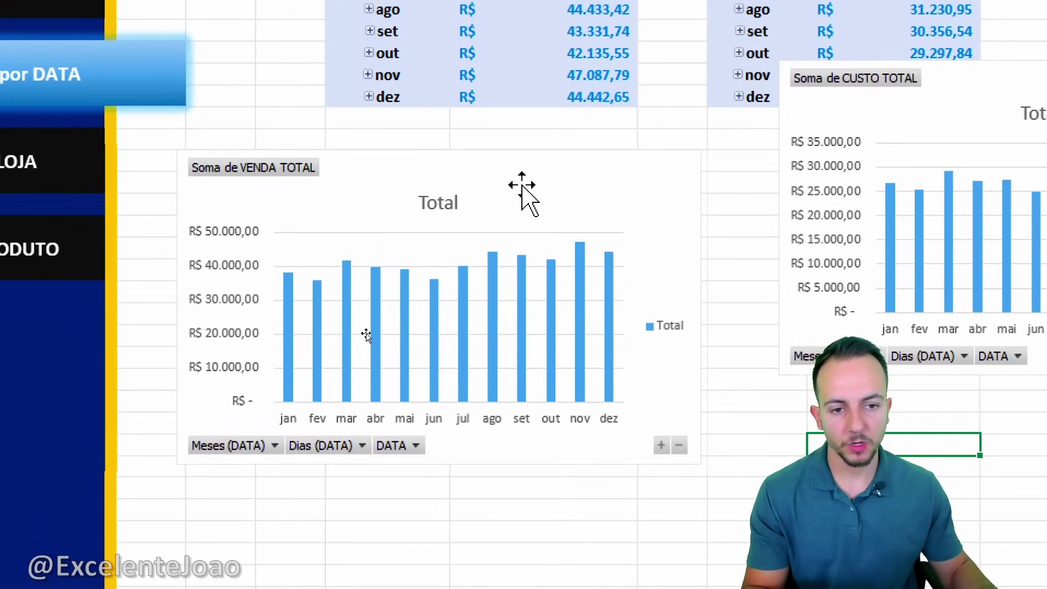
Hide all field buttons on the Soma de VENDA TOTAL pivot chart.
click(368, 337)
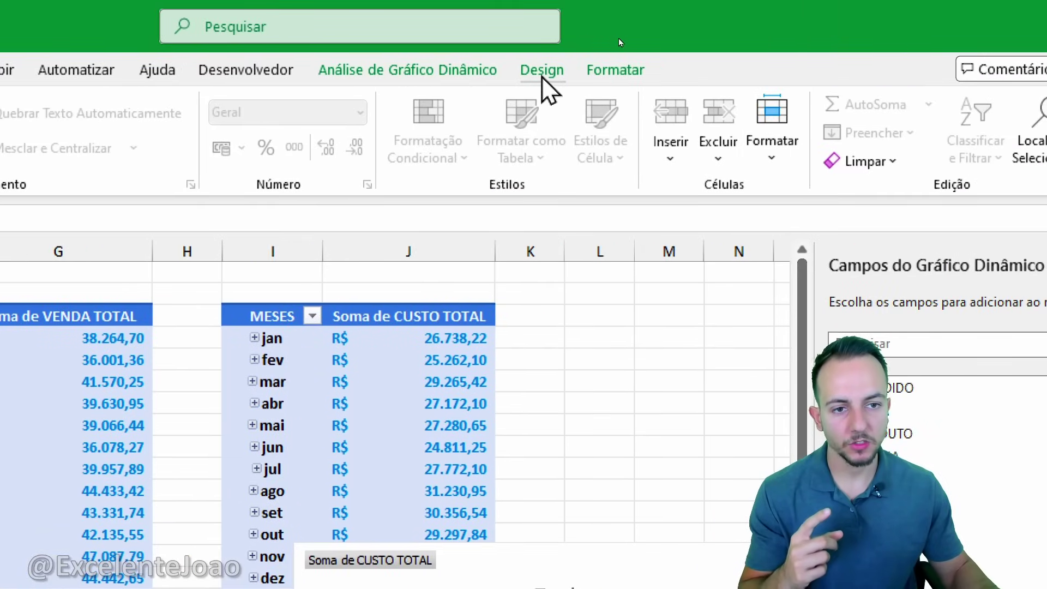
click(482, 74)
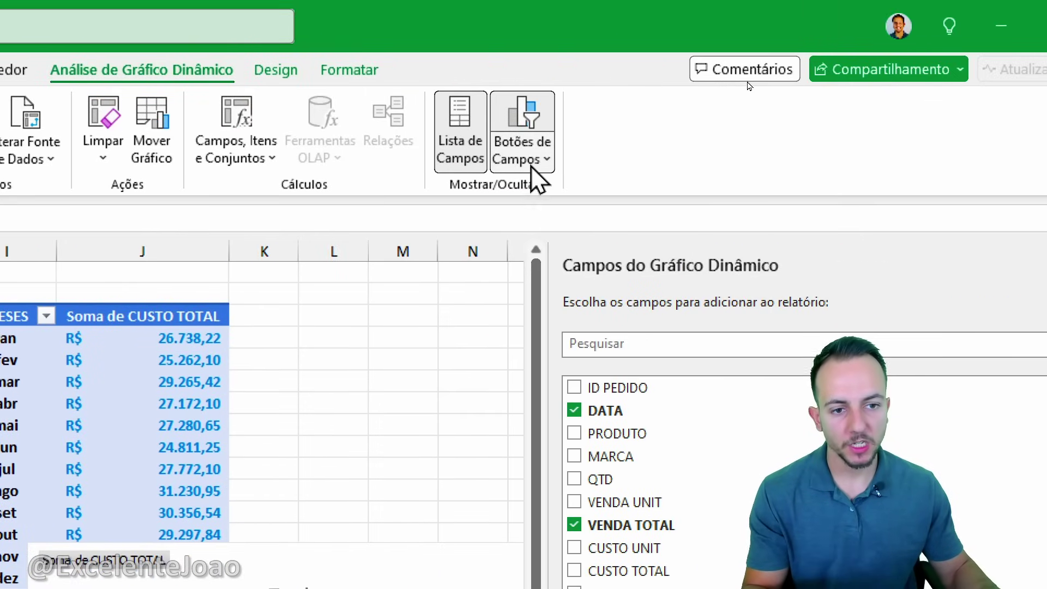
click(531, 173)
click(528, 352)
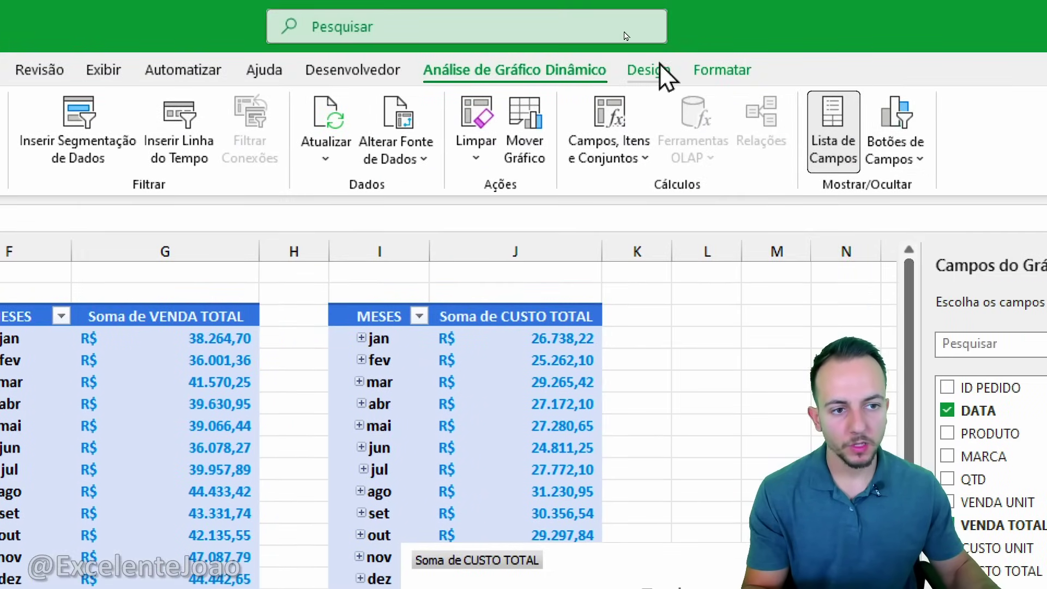
Apply the Estilo 6 chart style to the VENDA TOTAL chart.
click(648, 70)
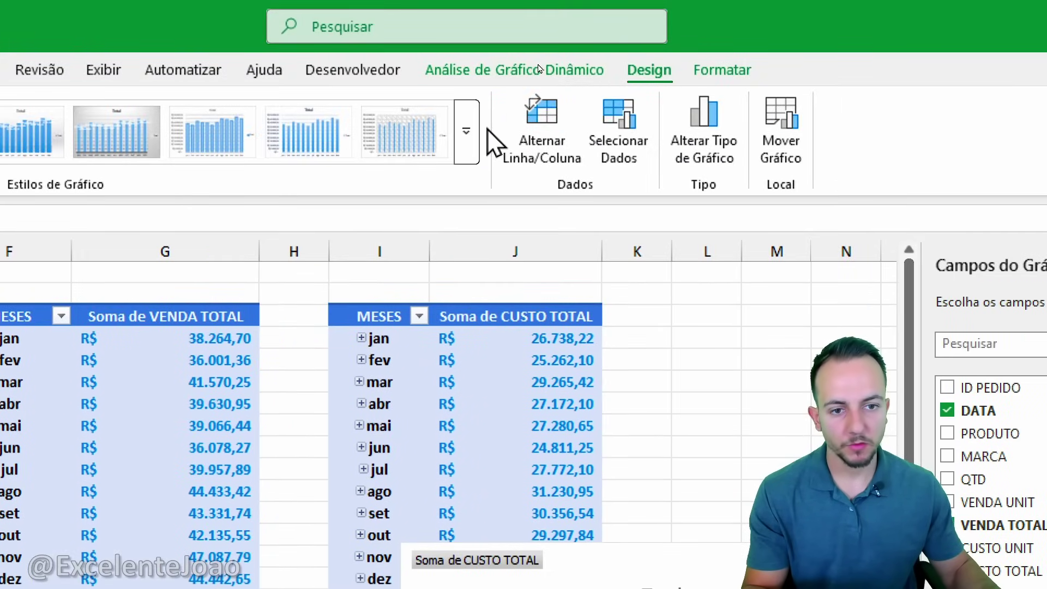
click(466, 132)
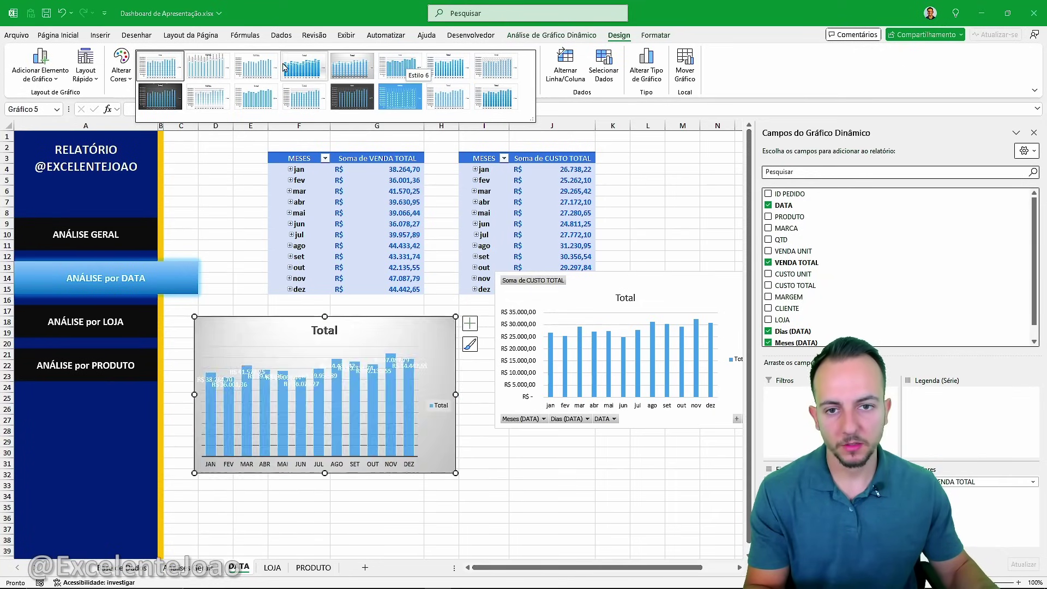
click(395, 74)
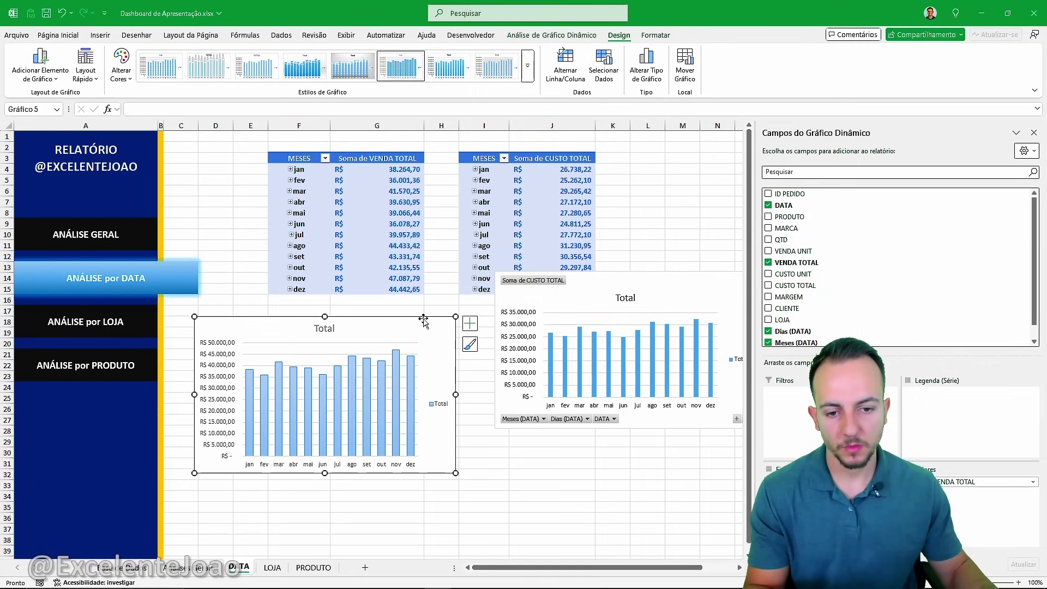
Hide all field buttons on the Soma de CUSTO TOTAL chart and apply the Estilo 6 chart style to it.
click(597, 297)
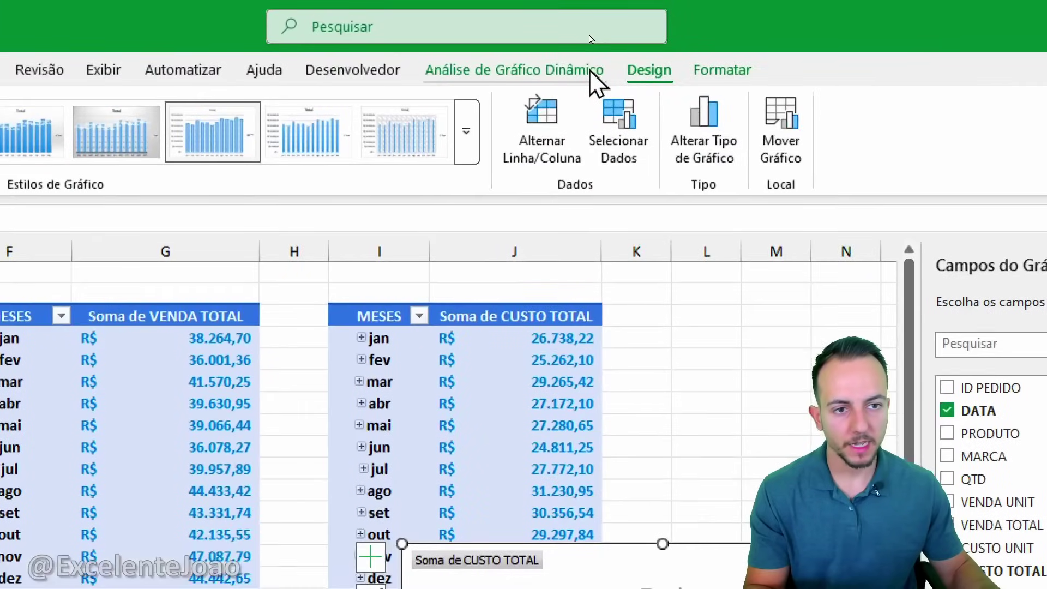
click(591, 38)
click(733, 80)
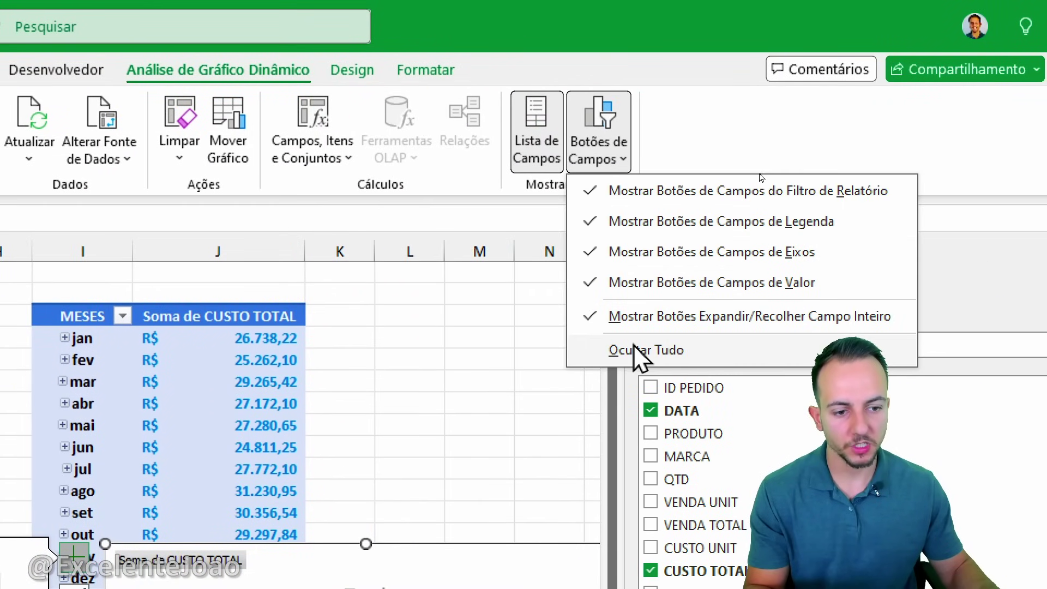
click(635, 349)
click(439, 372)
click(598, 443)
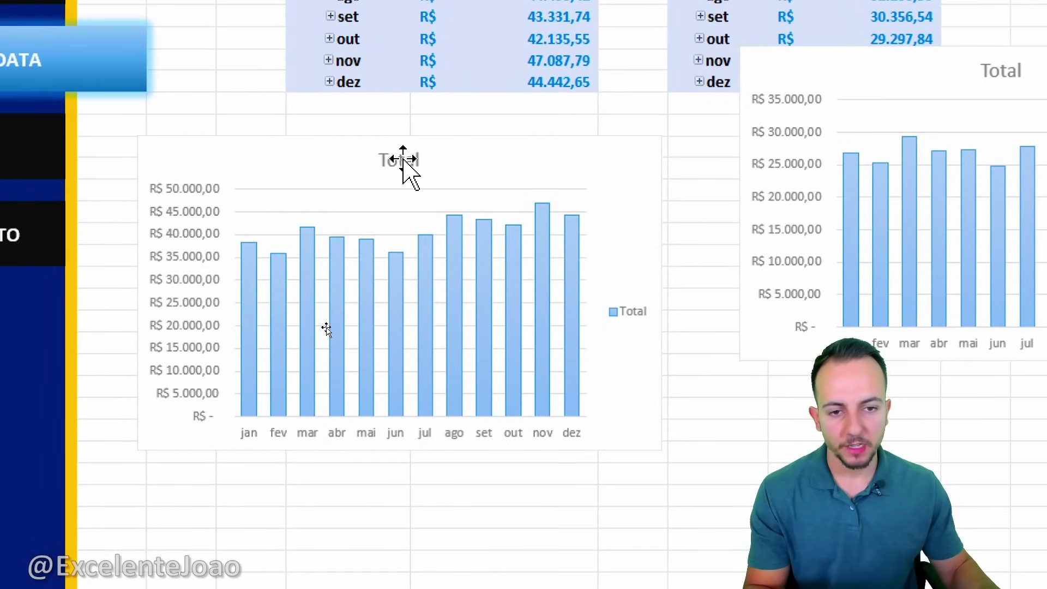
Change the VENDA TOTAL chart's title to Vendas.
click(400, 160)
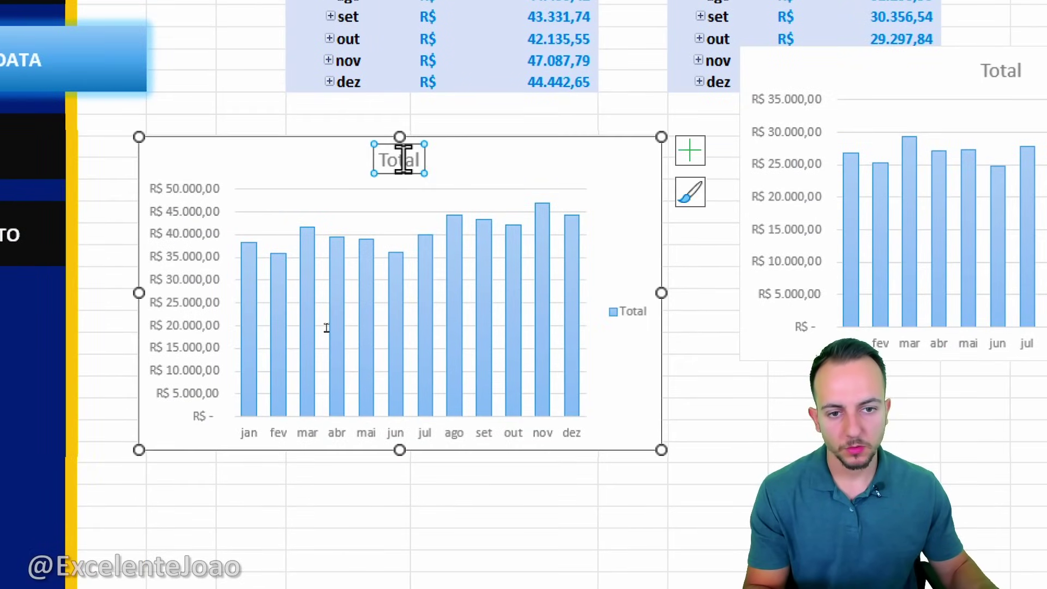
double_click(401, 159)
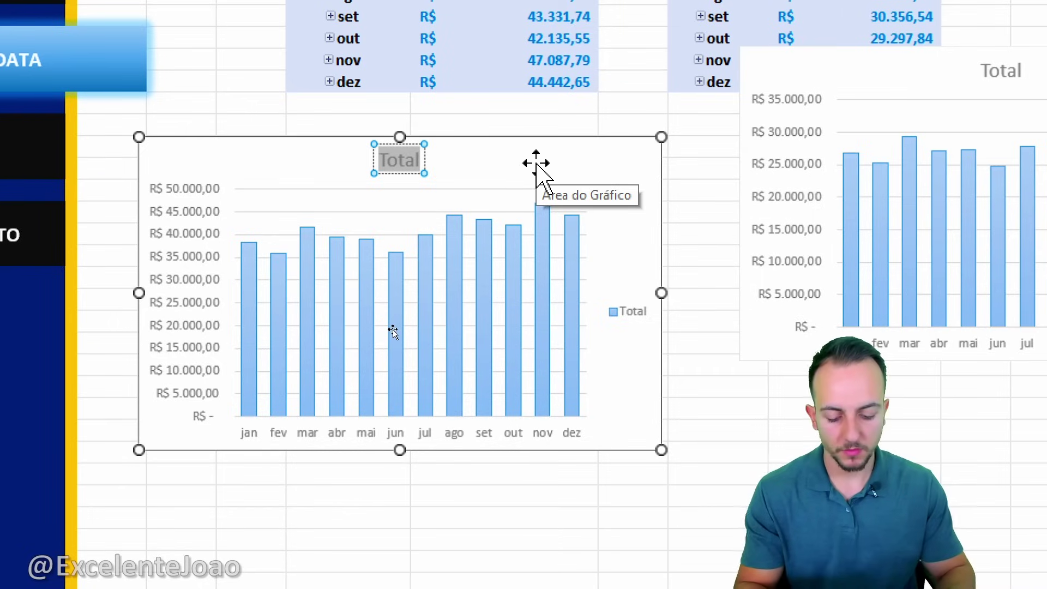
text(Vendas)
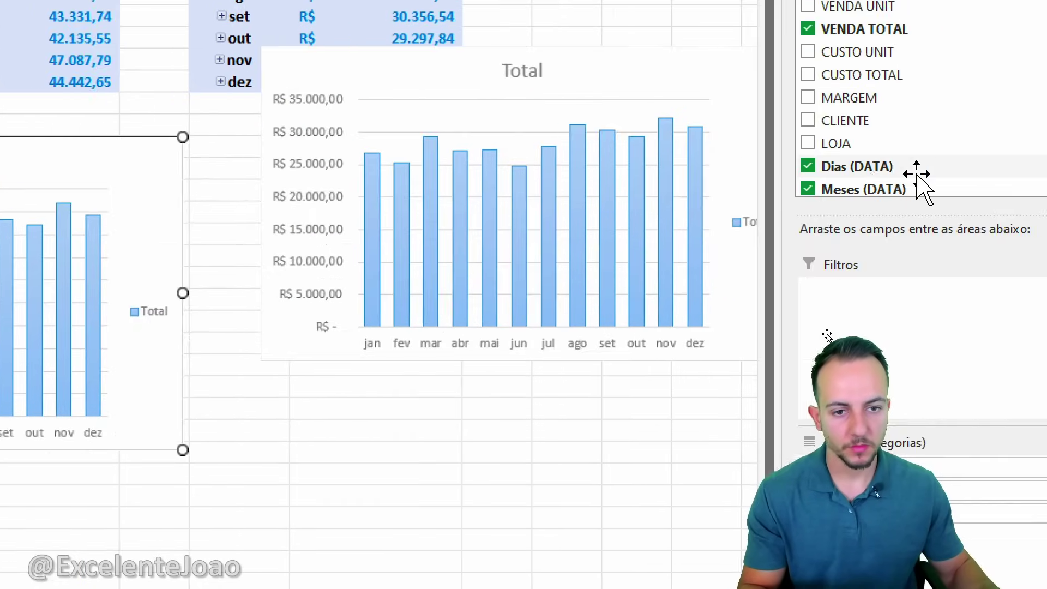
Change the CUSTO TOTAL chart's title to Custos.
click(1002, 96)
click(1004, 70)
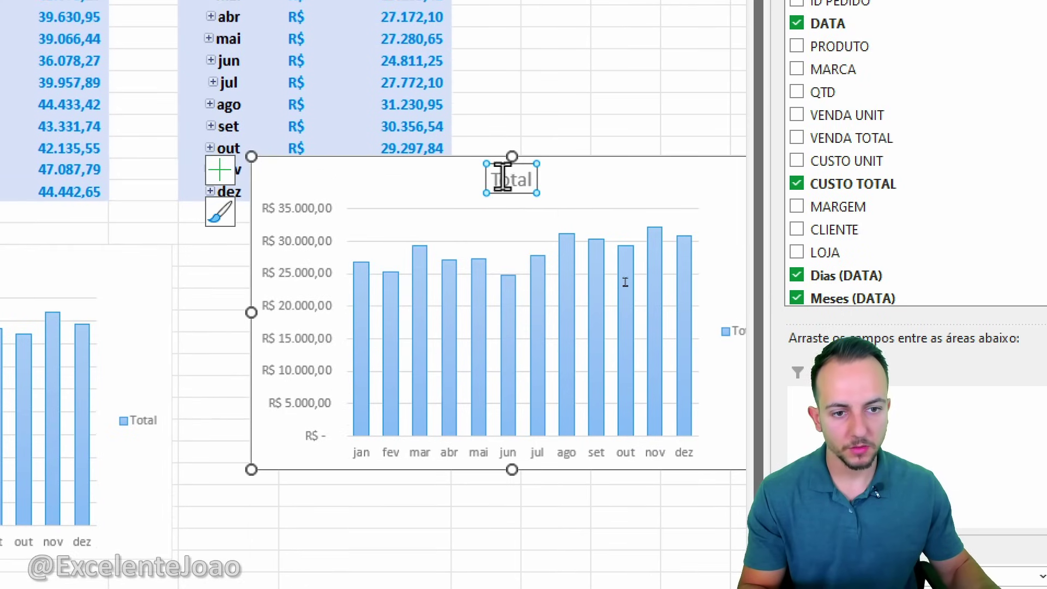
click(504, 75)
key(ctrl+a)
text(Custos)
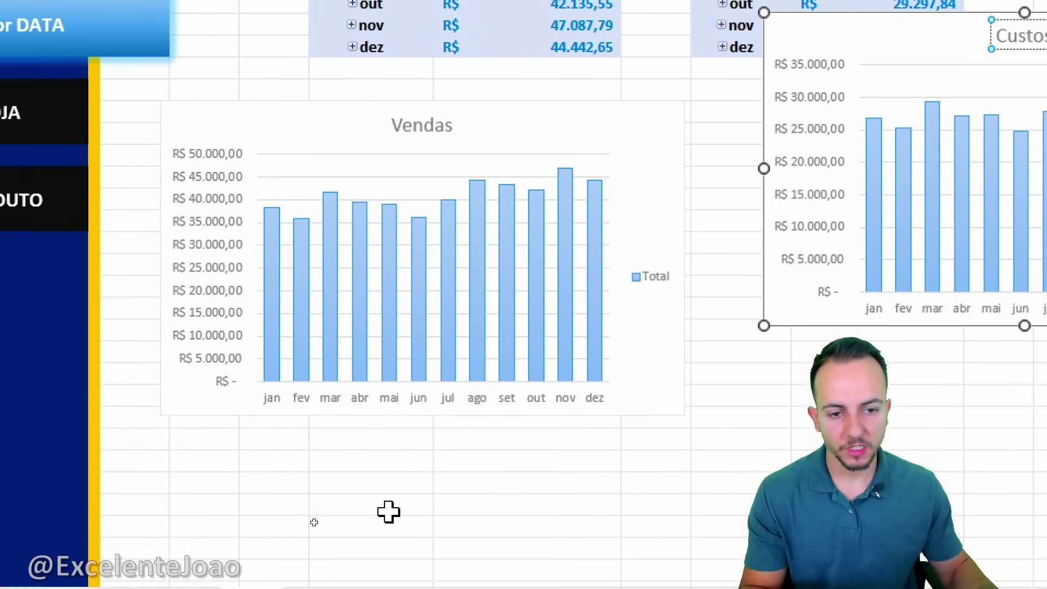
mouse_move(678, 238)
mouse_down()
mouse_move(679, 298)
mouse_move(681, 224)
mouse_up()
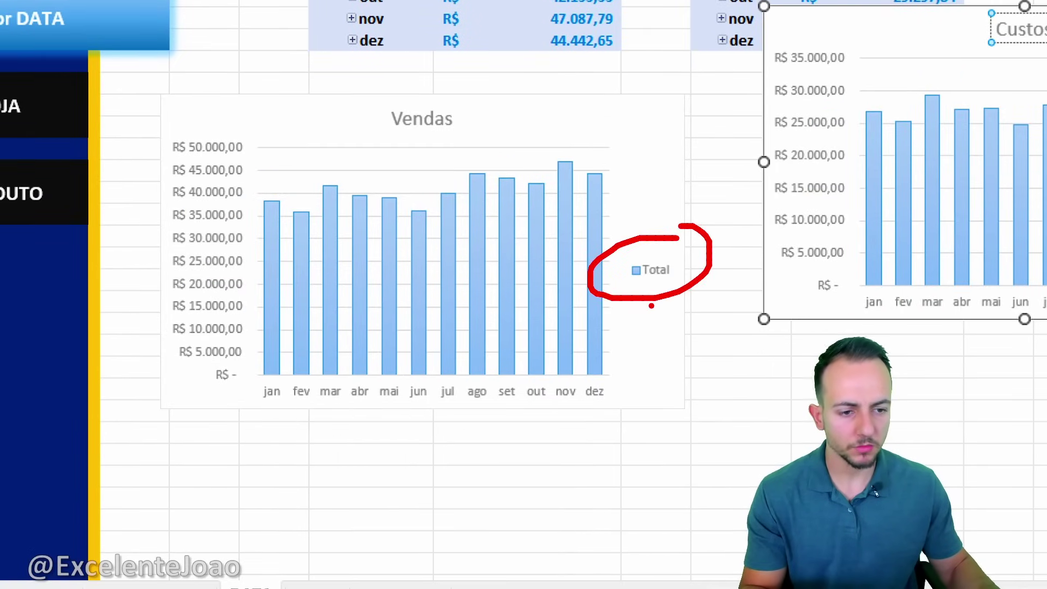
mouse_move(566, 185)
mouse_down()
mouse_move(403, 181)
mouse_move(491, 183)
mouse_up()
key(Escape)
Delete the Total legend from both the Vendas and Custos charts.
click(656, 268)
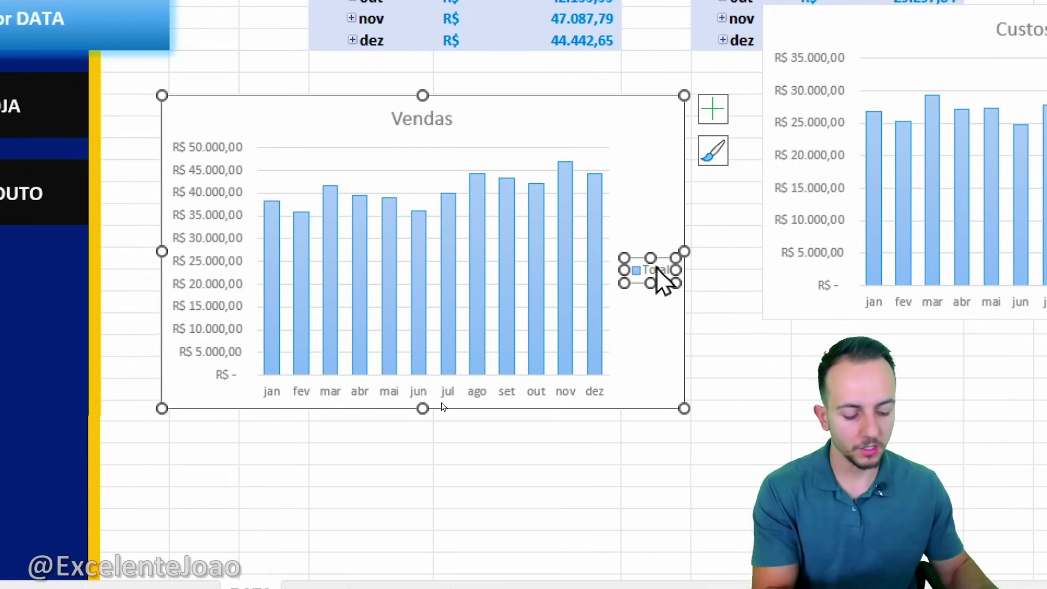
key(Delete)
click(851, 387)
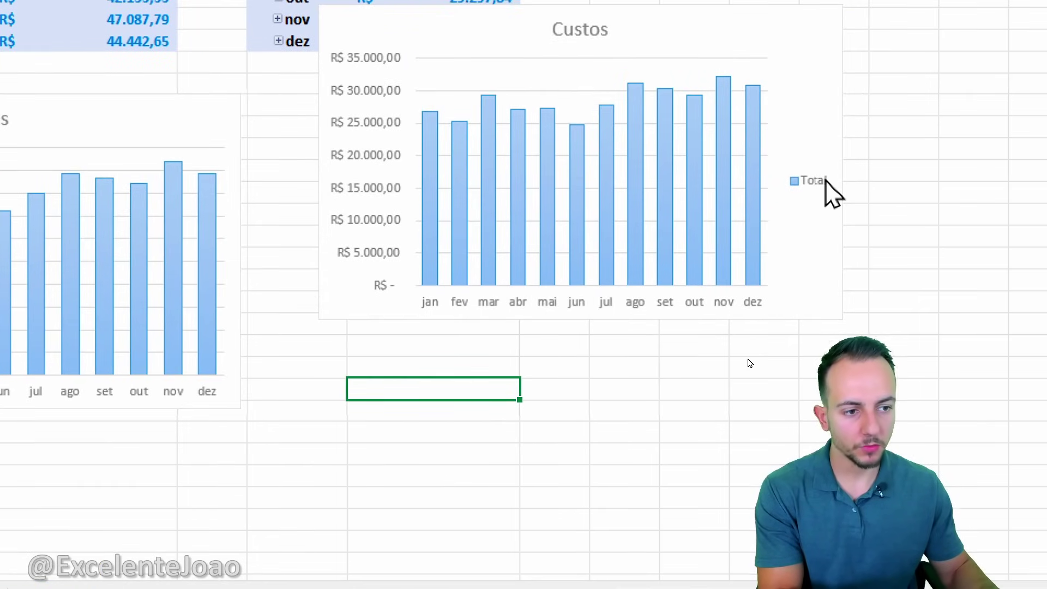
click(818, 181)
key(Delete)
click(603, 428)
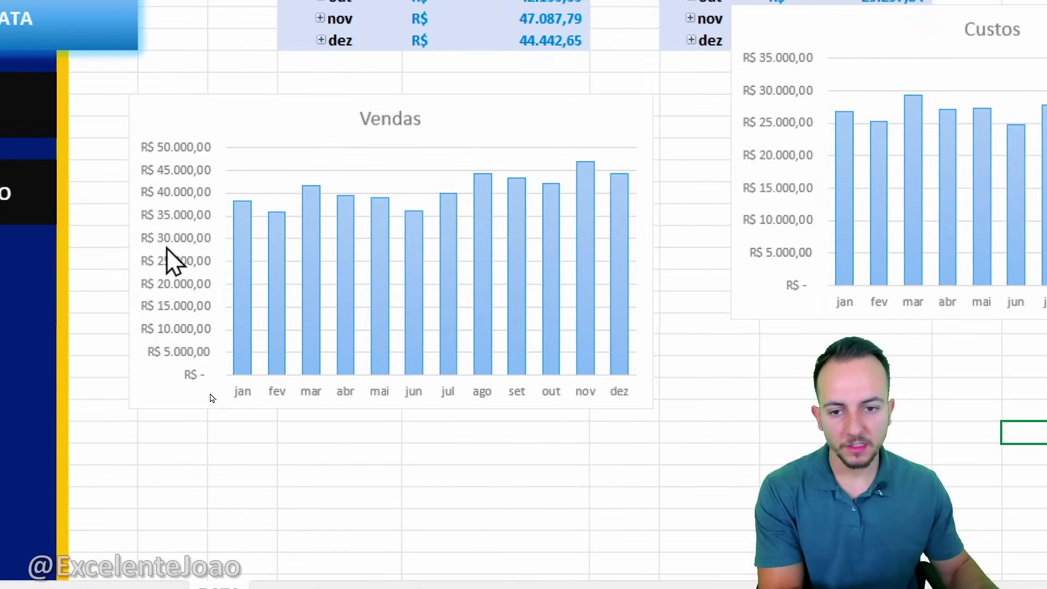
Remove the vertical value axis and the gridlines from the Vendas chart.
click(216, 395)
key(Delete)
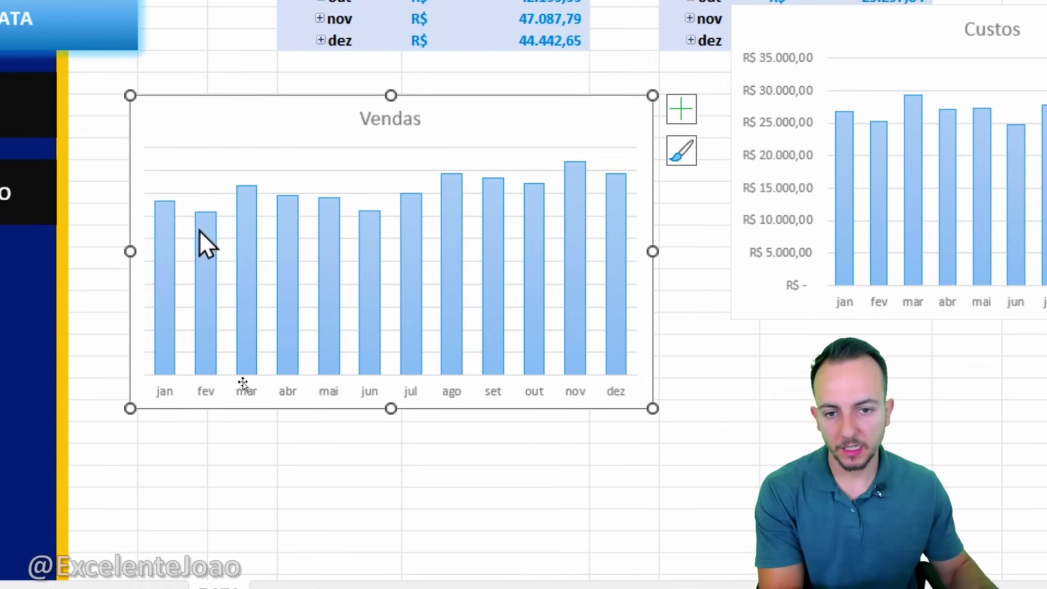
click(269, 240)
key(Delete)
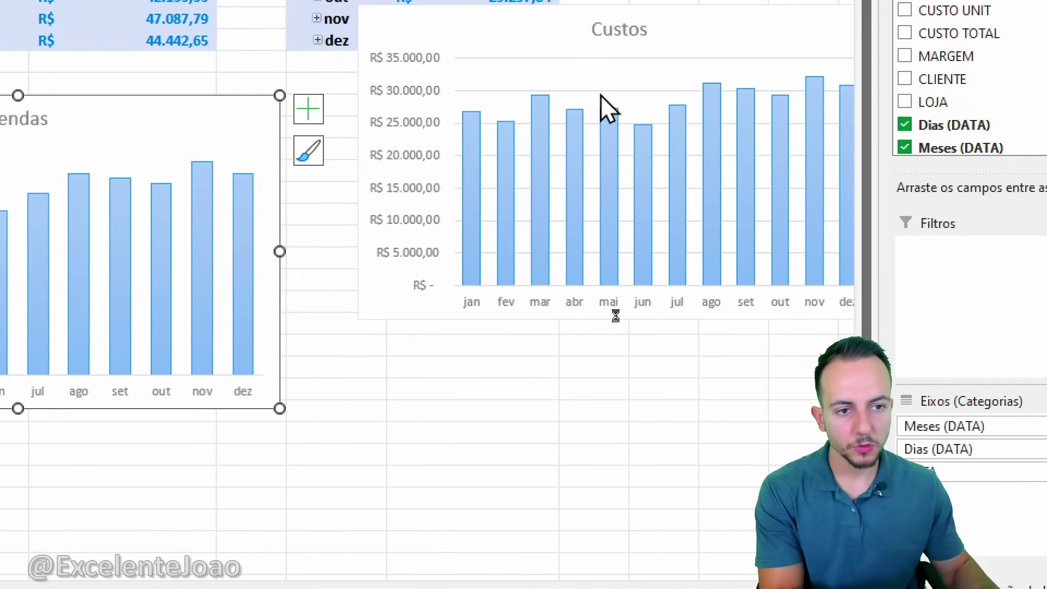
Remove the gridlines and the vertical value axis from the Custos chart.
click(608, 109)
click(417, 117)
key(Delete)
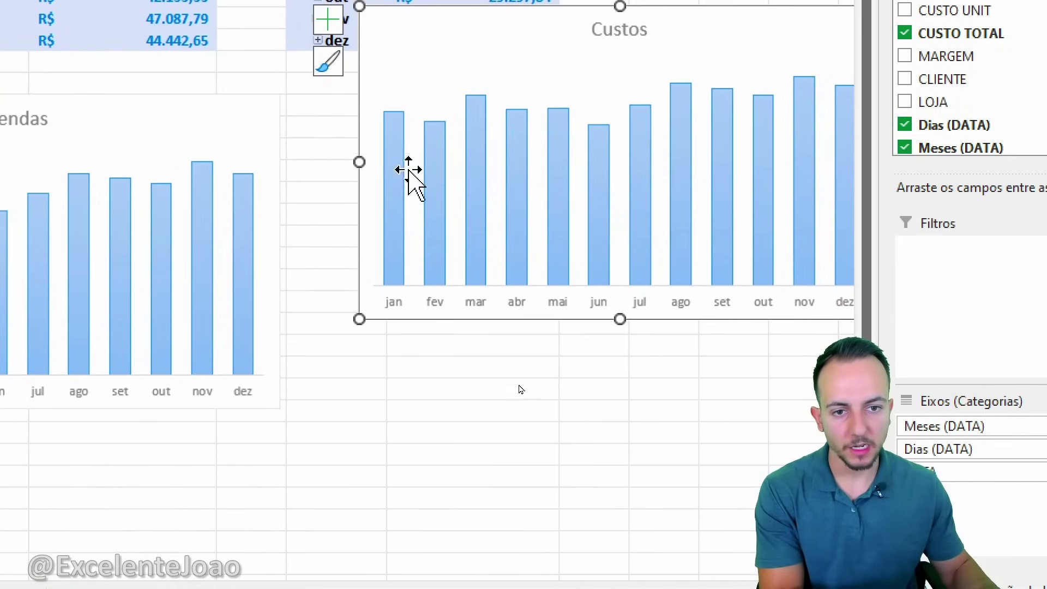
click(420, 409)
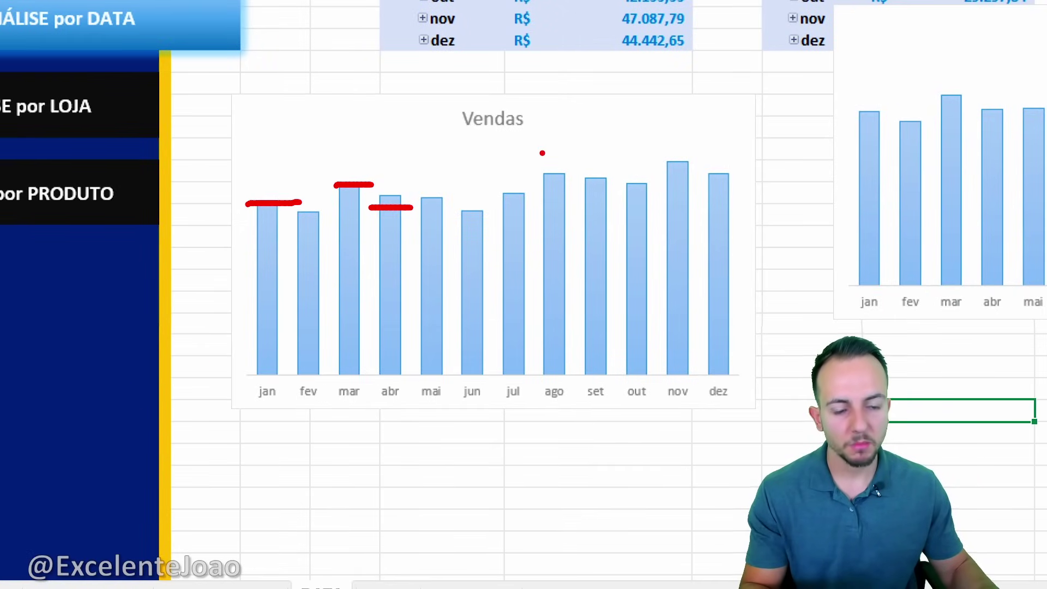
drag(526, 145, 579, 412)
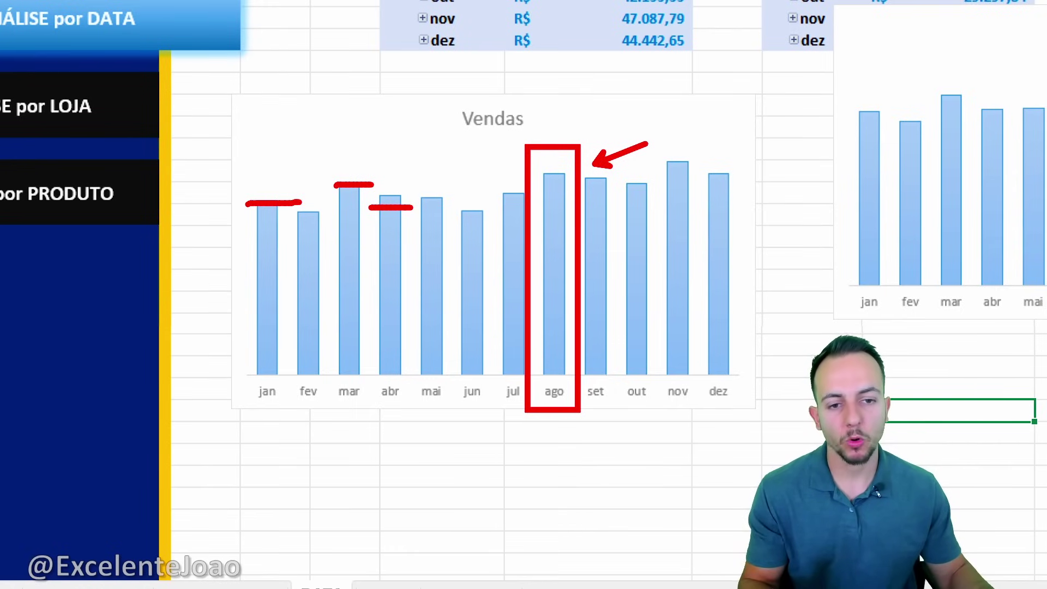
drag(436, 180, 420, 183)
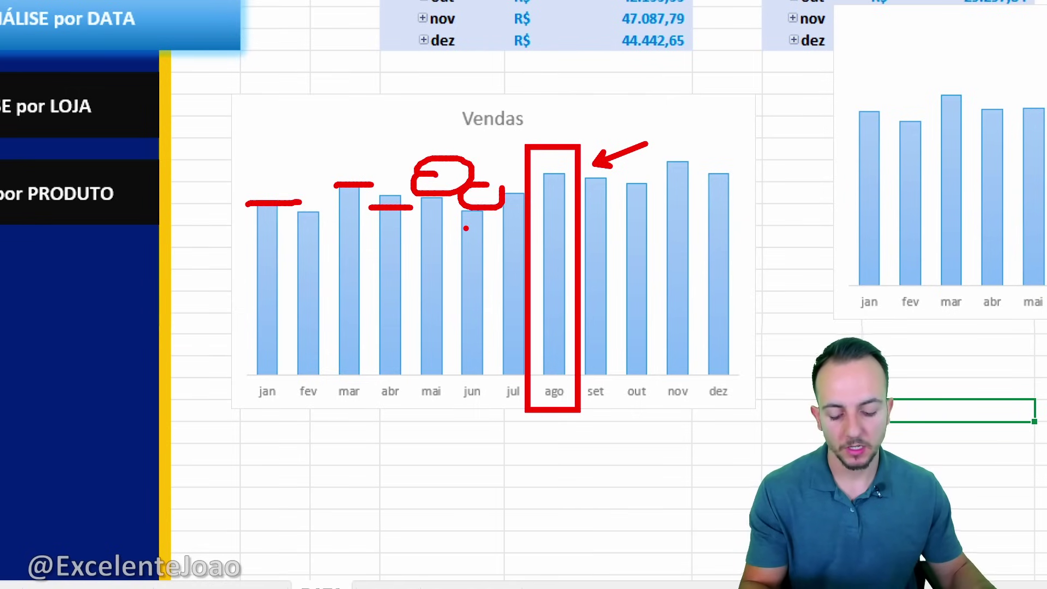
key(Escape)
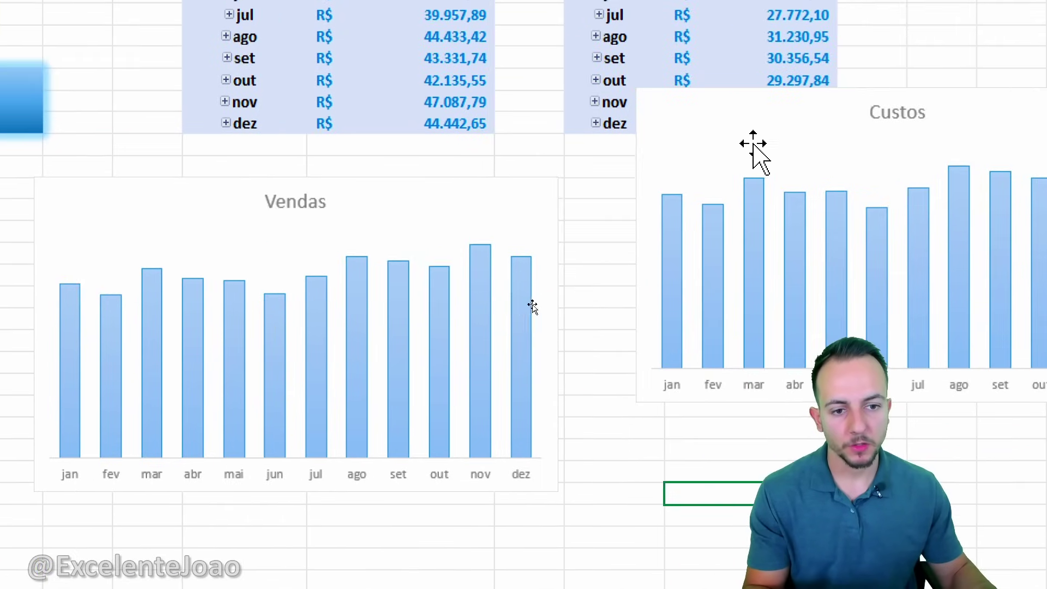
Add data labels to the Vendas chart's columns with the Extremidade Externa position.
click(554, 181)
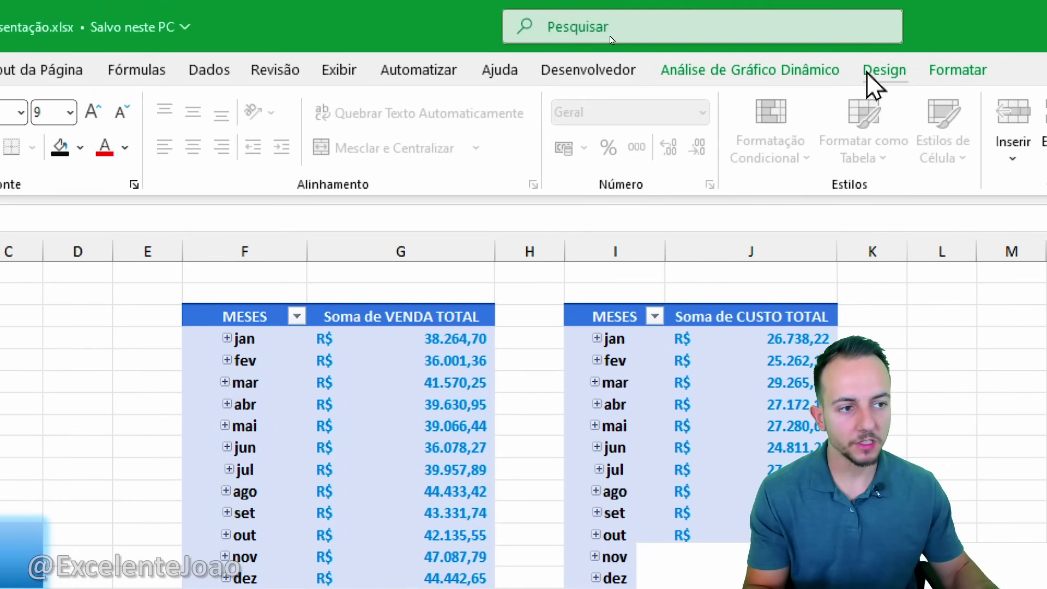
click(872, 73)
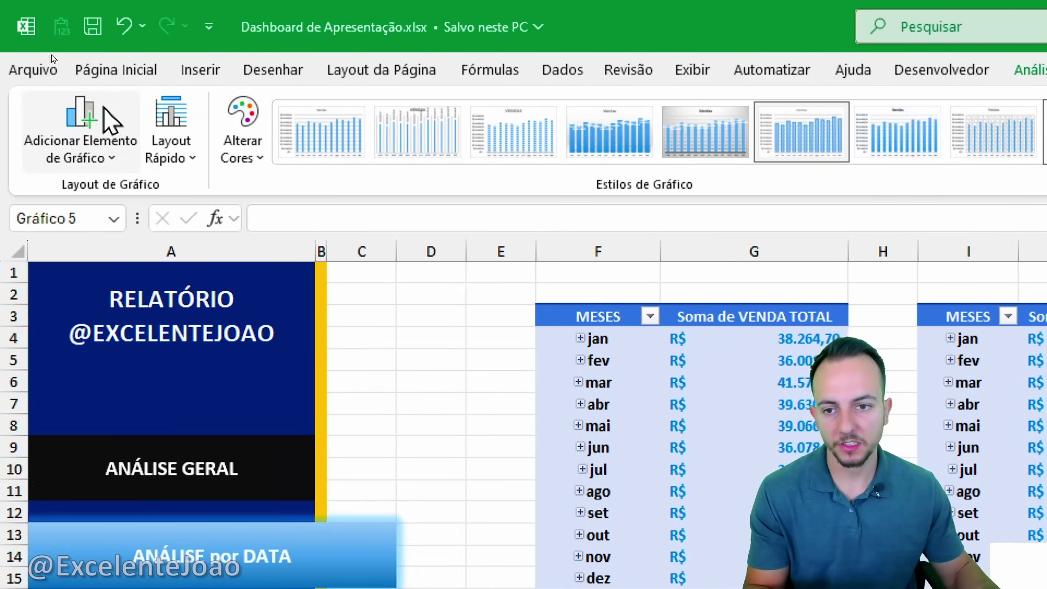
click(103, 142)
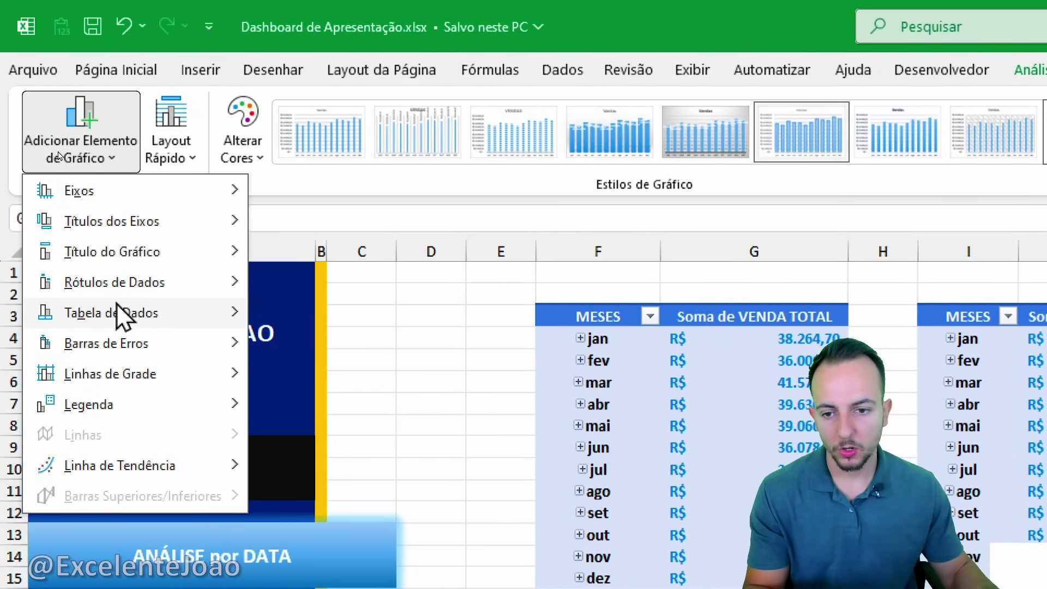
mouse_move(138, 283)
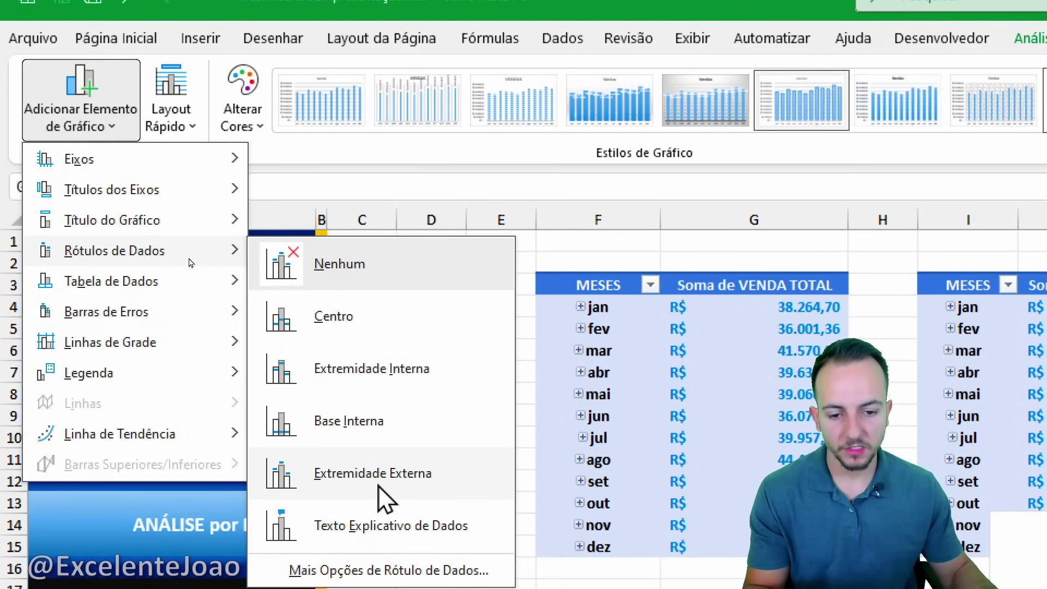
click(378, 485)
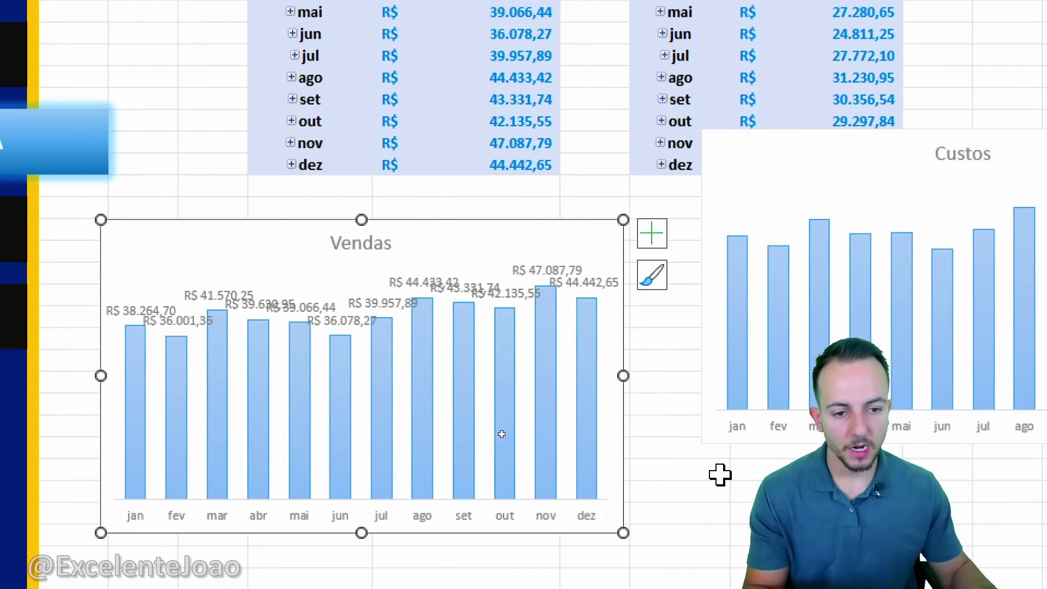
key(Escape)
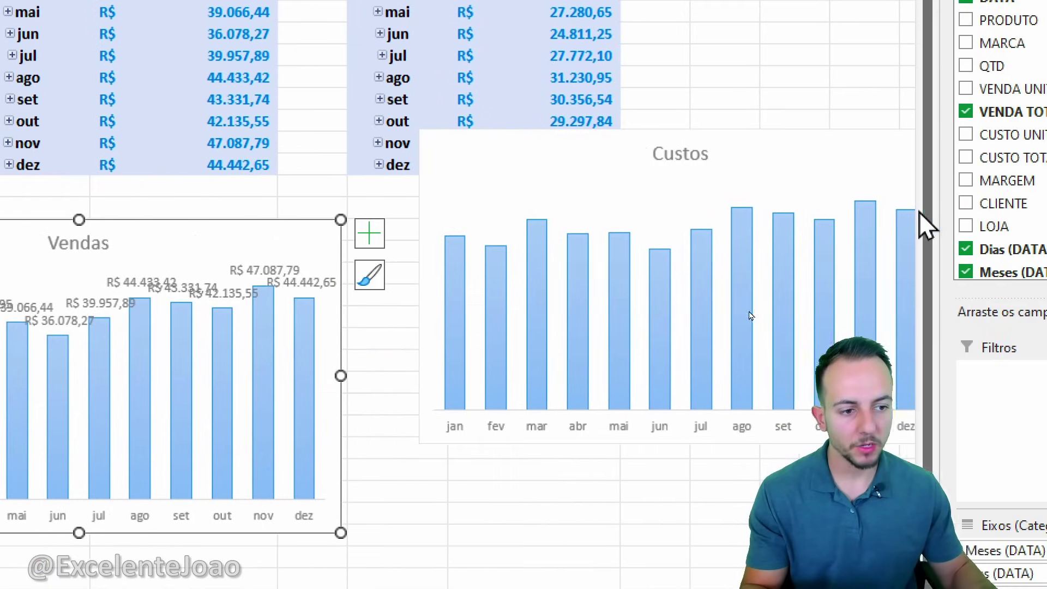
Add Extremidade Externa data labels to the columns of the Custos chart.
click(929, 131)
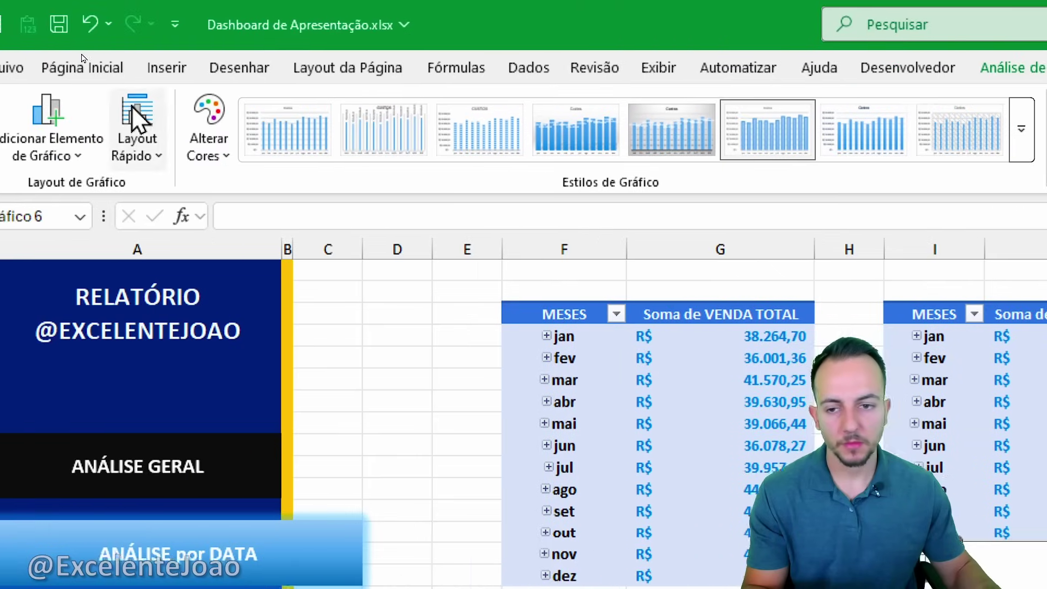
click(44, 131)
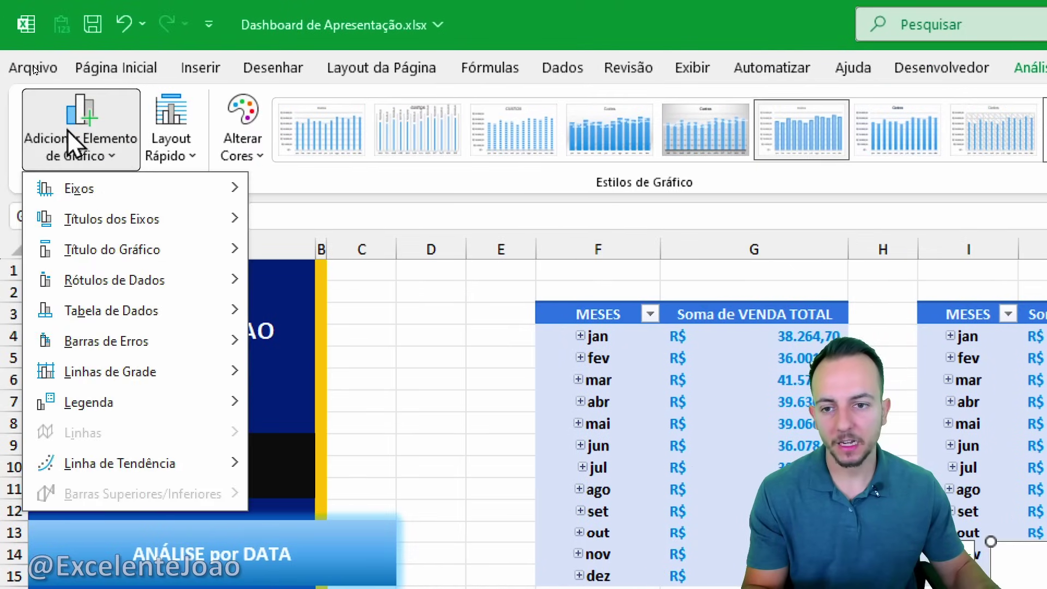
mouse_move(71, 290)
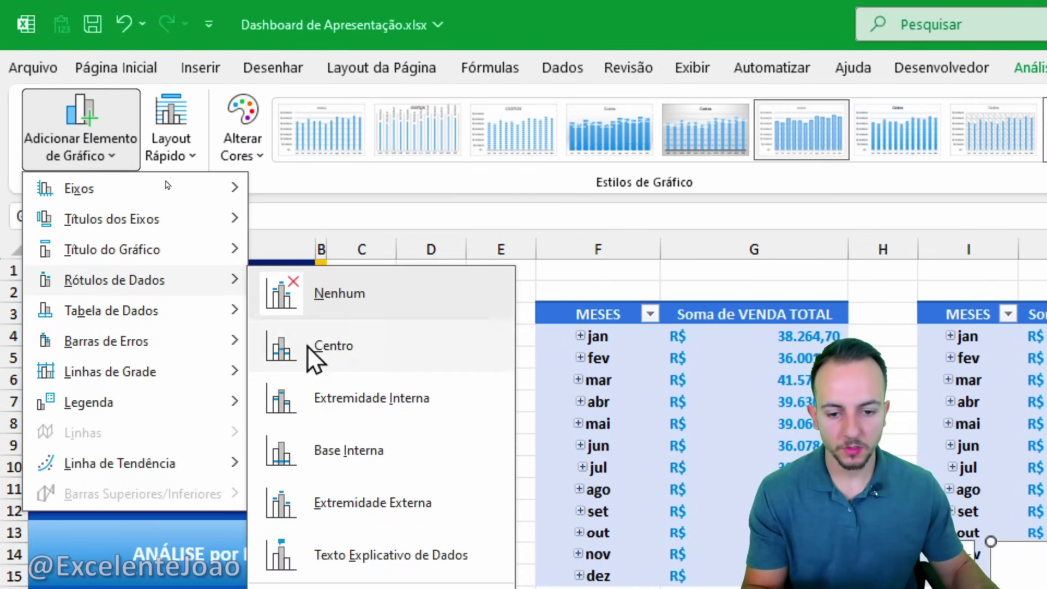
click(360, 504)
click(527, 474)
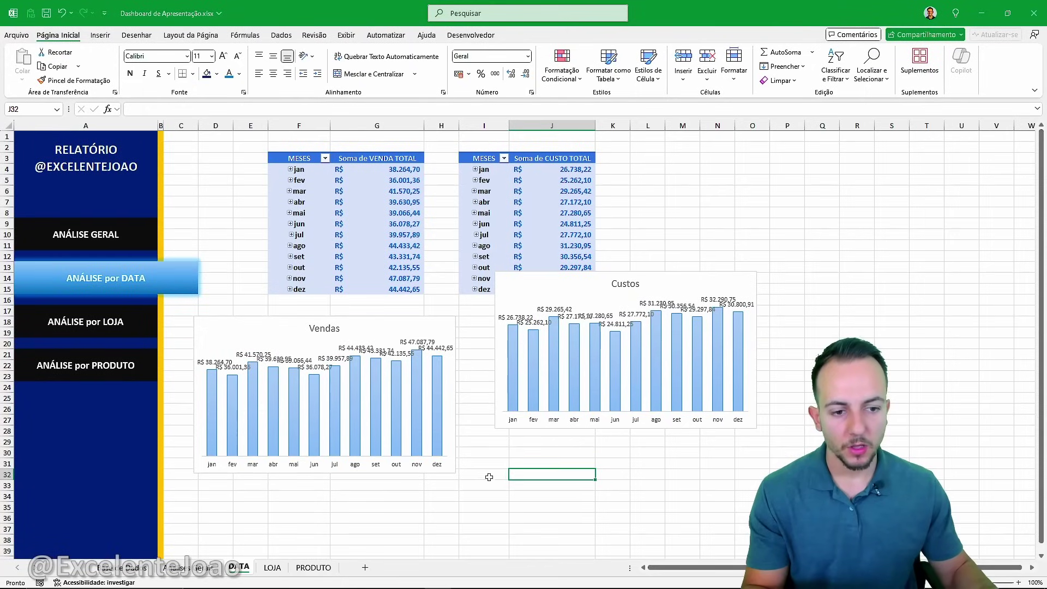
Move both charts to the right of the pivot tables, with Vendas above Custos.
drag(228, 334, 659, 158)
drag(522, 281, 652, 341)
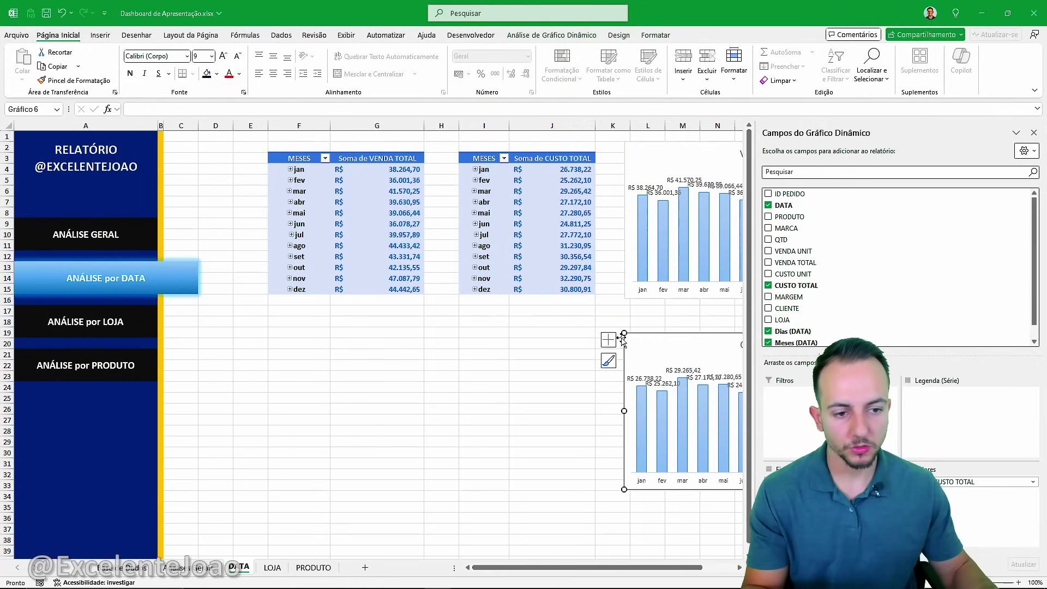
click(552, 322)
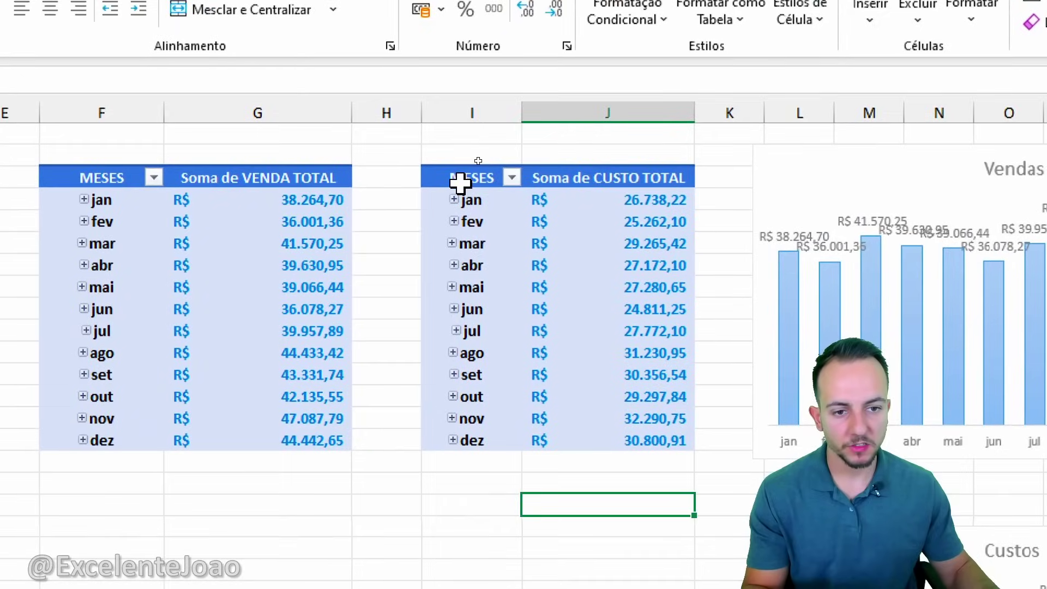
Move the CUSTO TOTAL pivot table below the VENDA TOTAL one, with its header in F18:G18.
drag(466, 180, 580, 435)
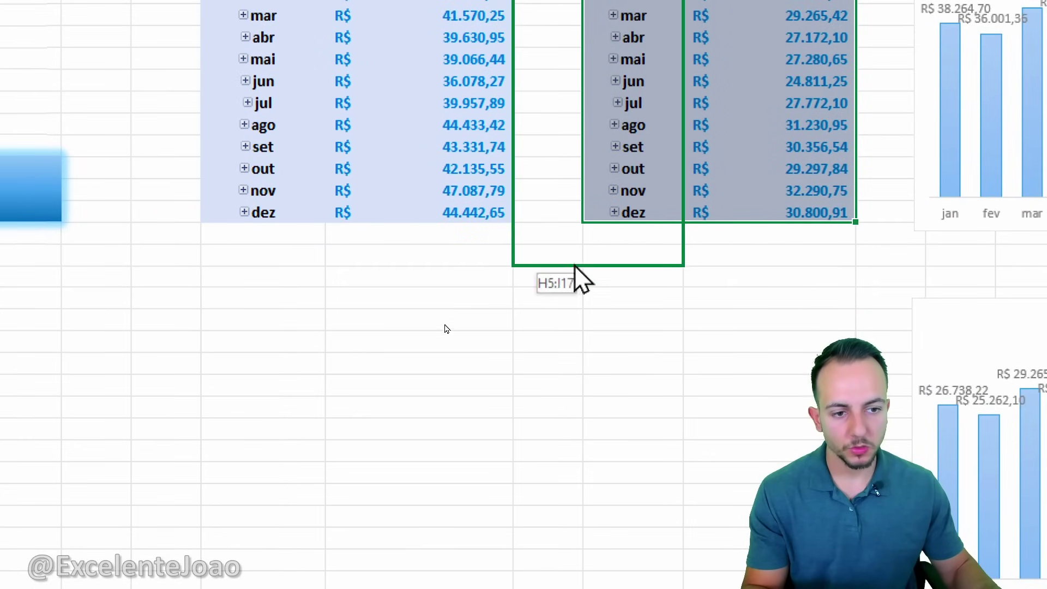
drag(575, 265, 319, 513)
click(654, 381)
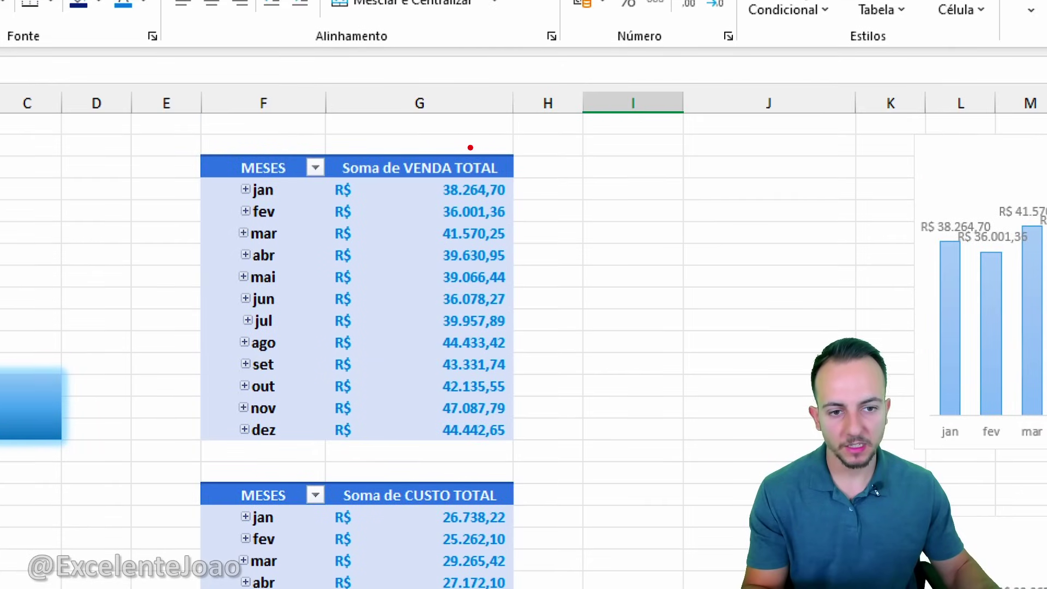
drag(470, 147, 538, 429)
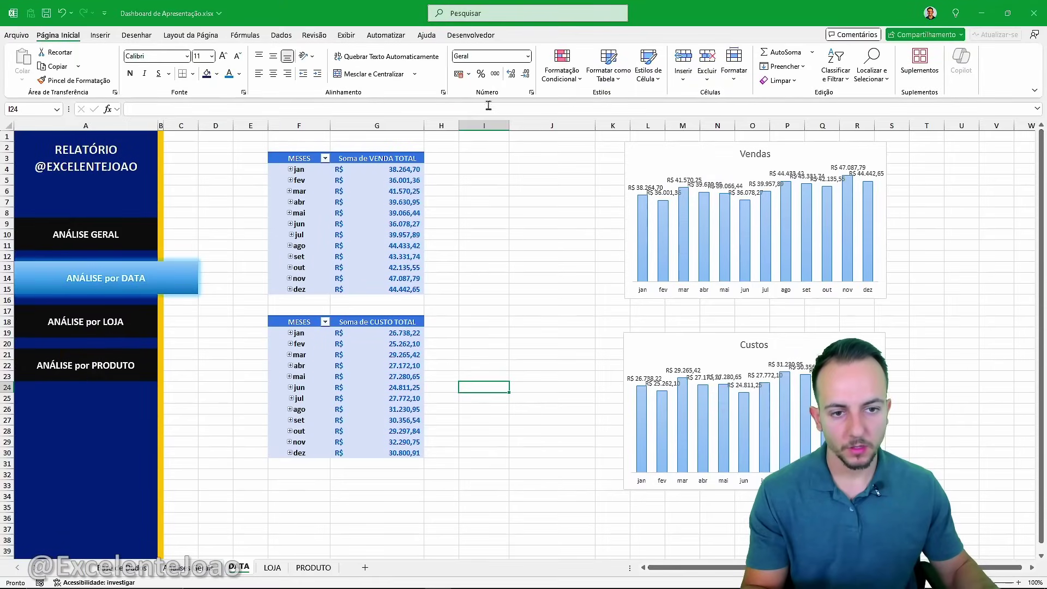
Place the Vendas and Custos charts at column I beside their pivot tables, and shift the CUSTO TOTAL pivot table down to row 21.
drag(651, 164, 493, 158)
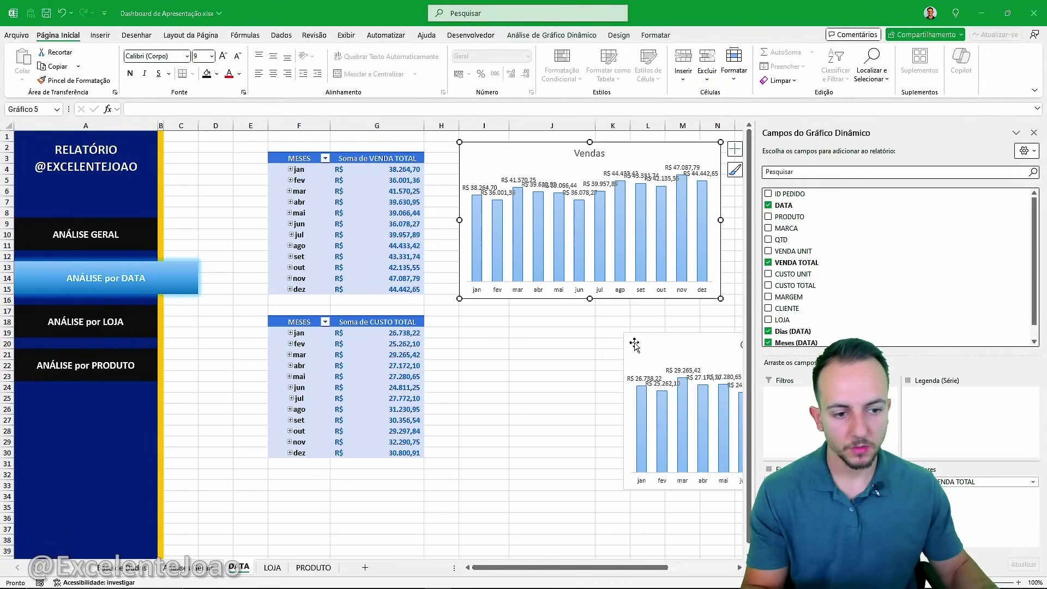
drag(633, 345, 472, 364)
drag(308, 324, 353, 492)
click(446, 506)
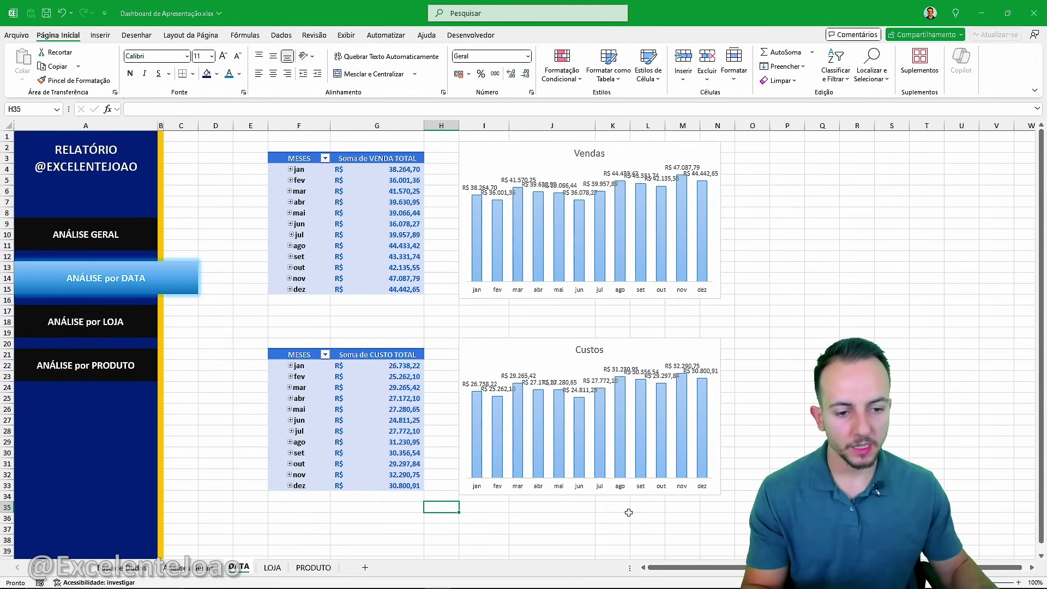
Widen the Custos and Vendas charts equally so that both extend from column I to column S.
scroll(628, 513, right, 2)
click(504, 347)
drag(511, 416, 699, 416)
click(504, 241)
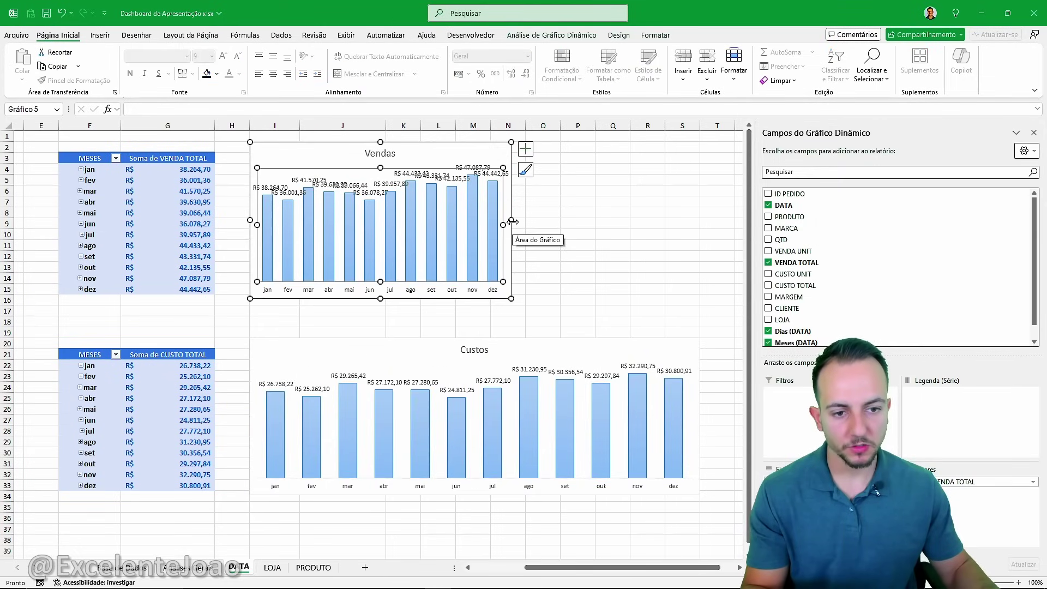
drag(513, 221, 699, 220)
click(509, 314)
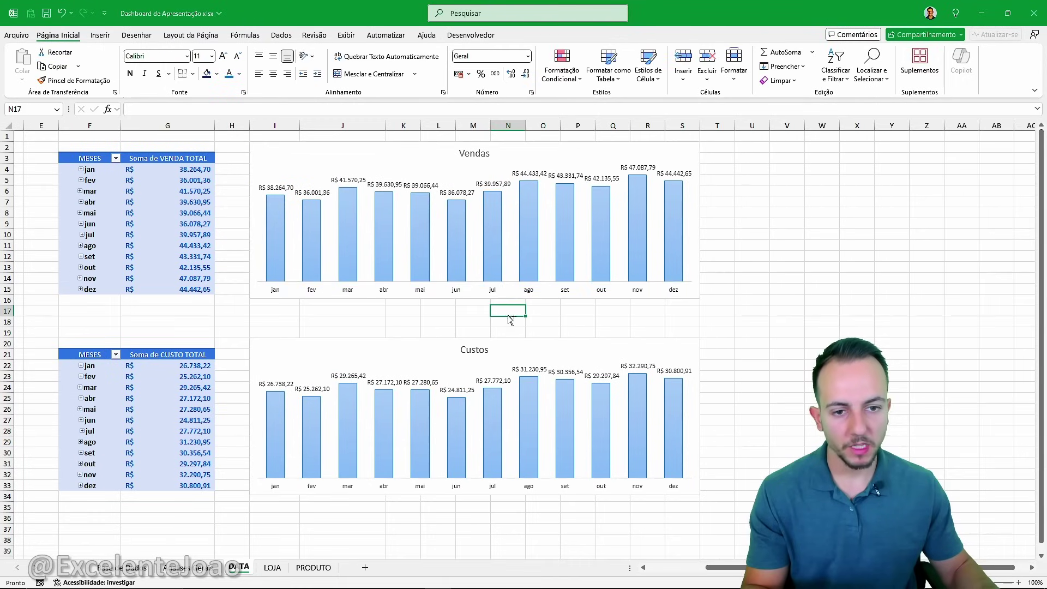
scroll(506, 319, left, 3)
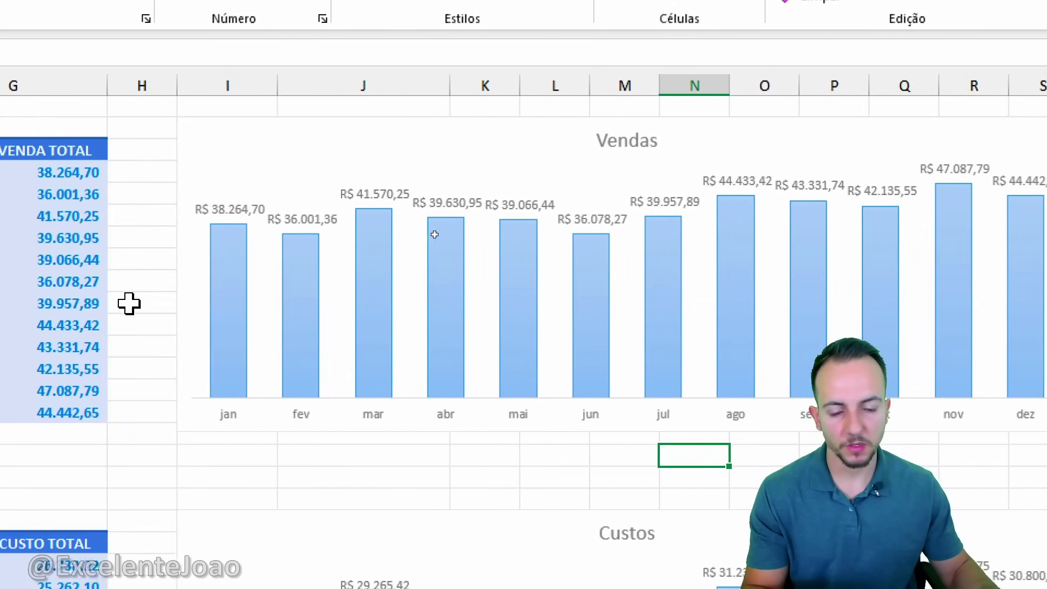
Set the Vendas chart's data labels to the Número category to drop the R$ symbol.
right_click(364, 202)
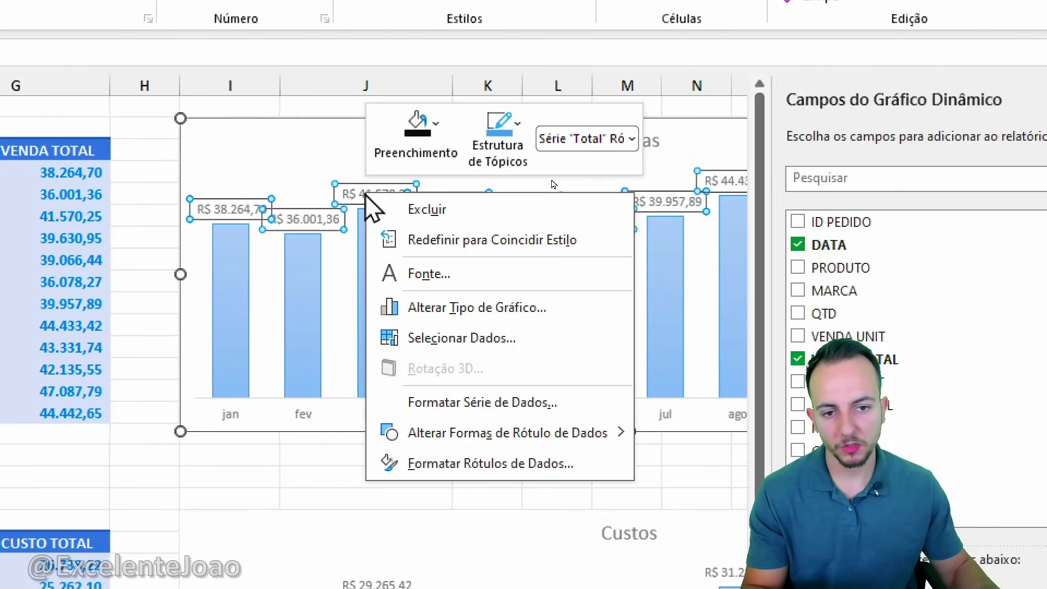
click(479, 464)
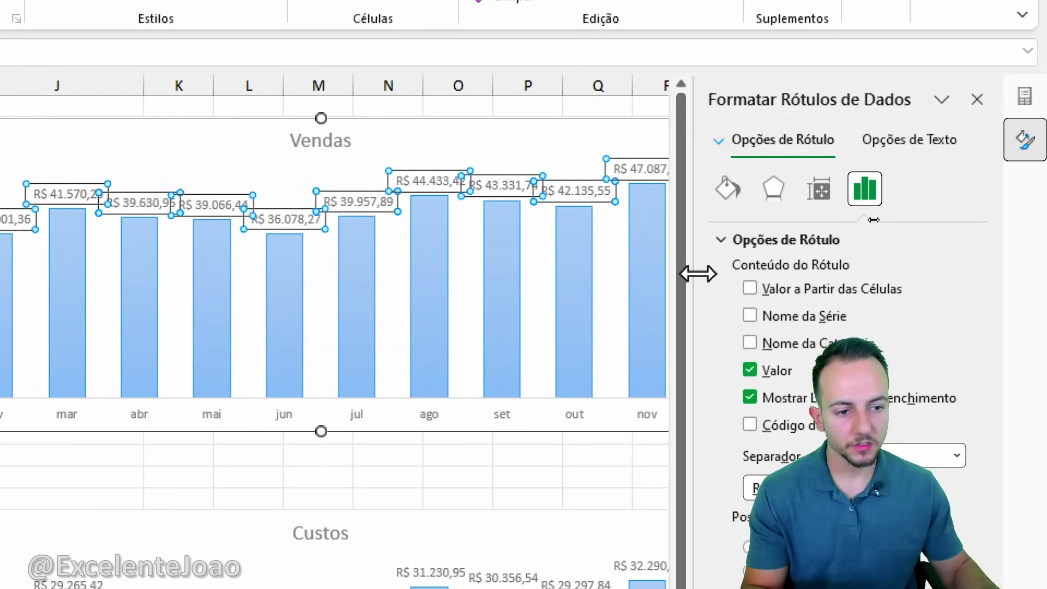
drag(698, 274, 350, 275)
click(433, 239)
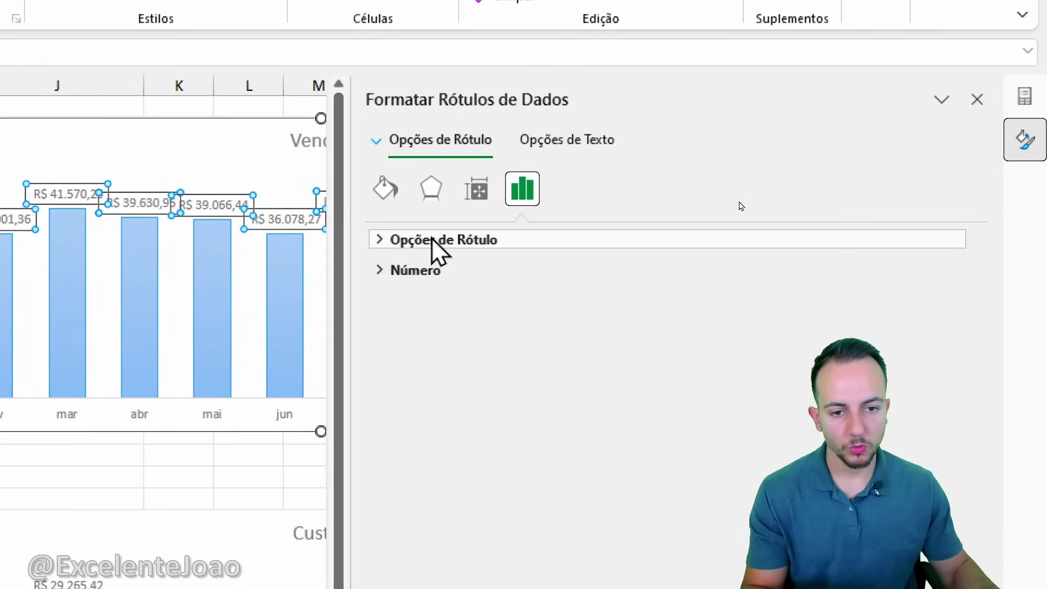
click(397, 269)
click(417, 323)
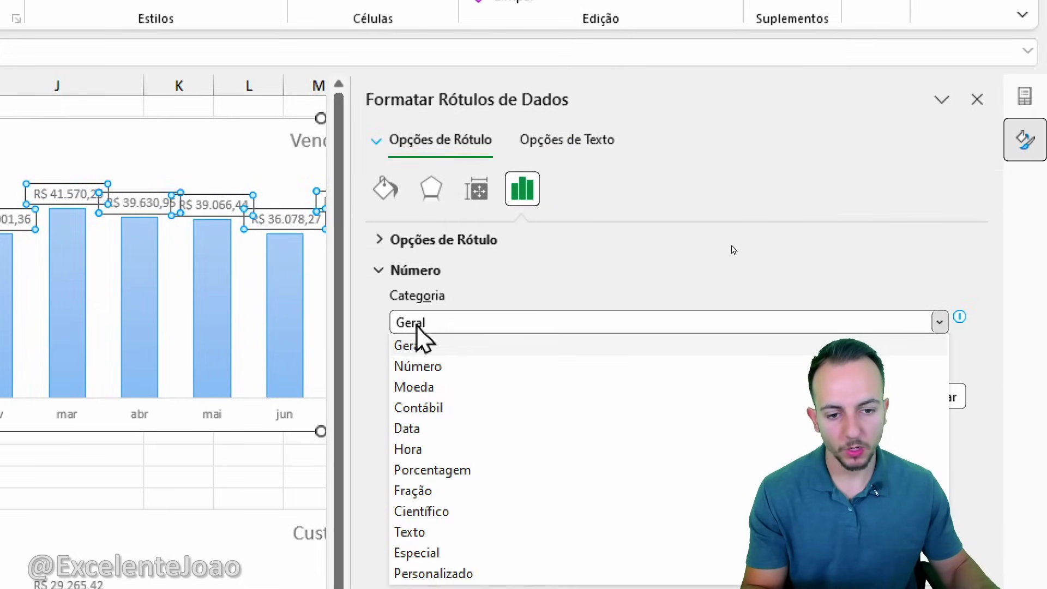
click(432, 366)
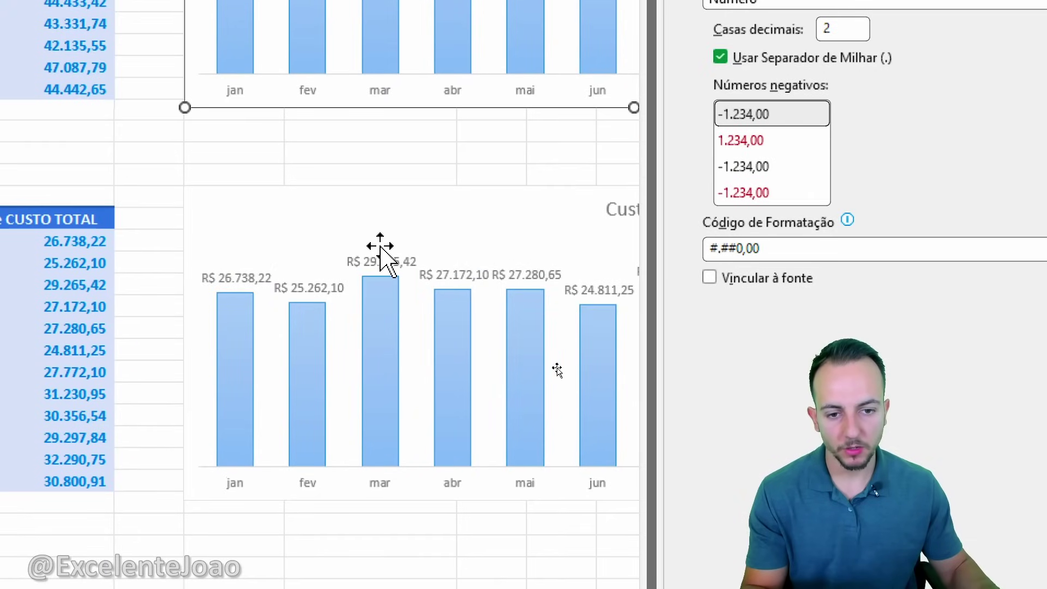
Format the Custos chart's data labels with the Número category and close the formatting pane.
click(376, 262)
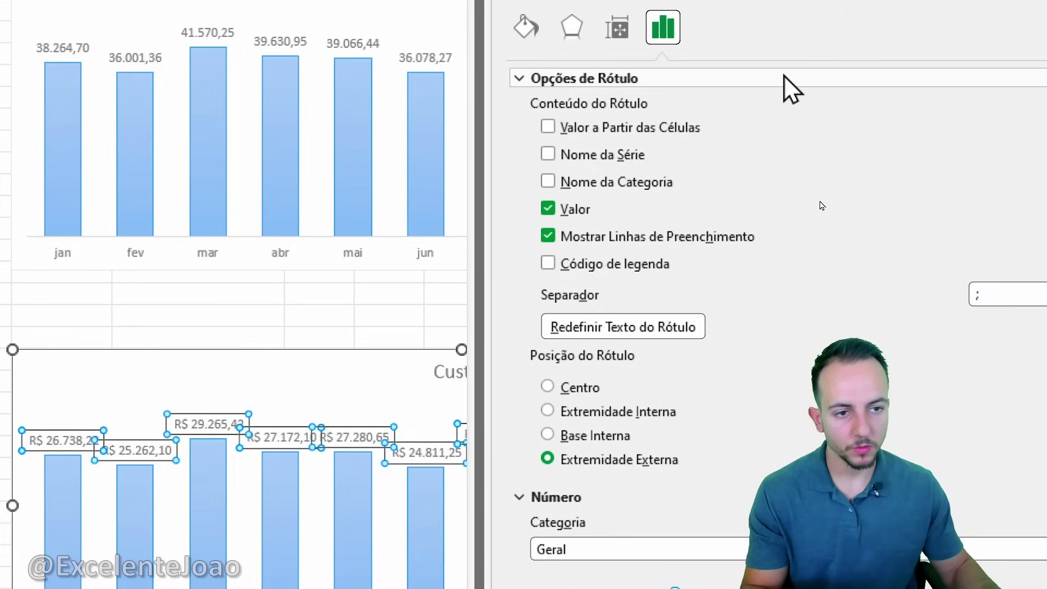
click(784, 77)
click(563, 157)
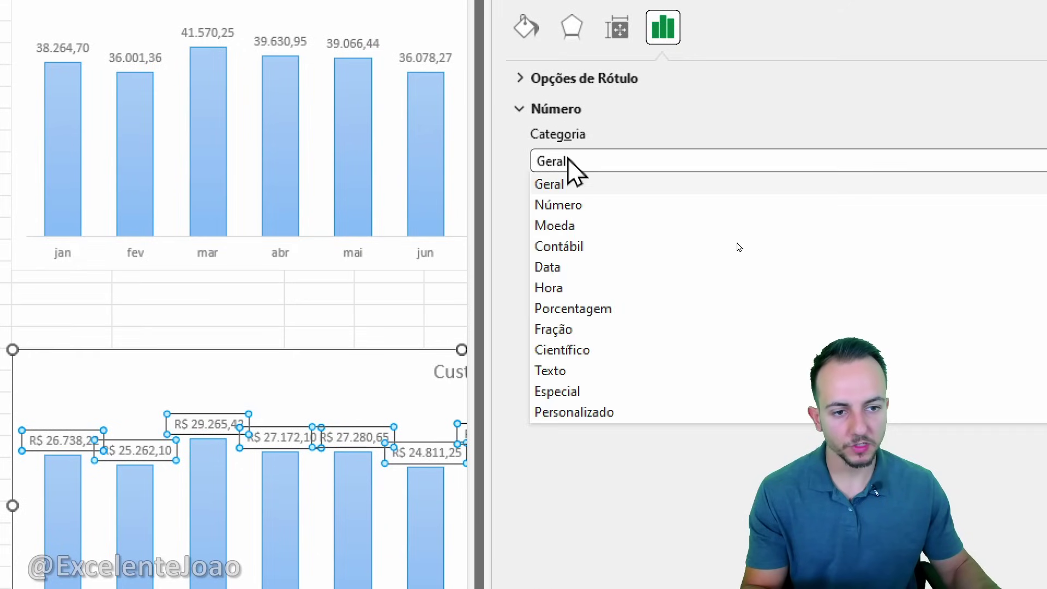
click(578, 206)
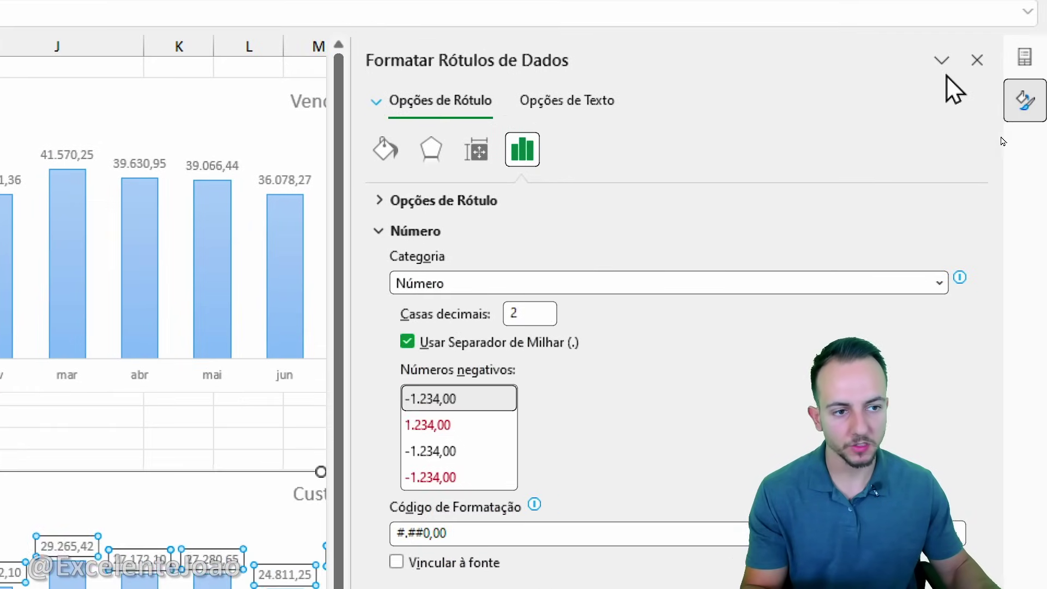
click(977, 74)
click(1016, 73)
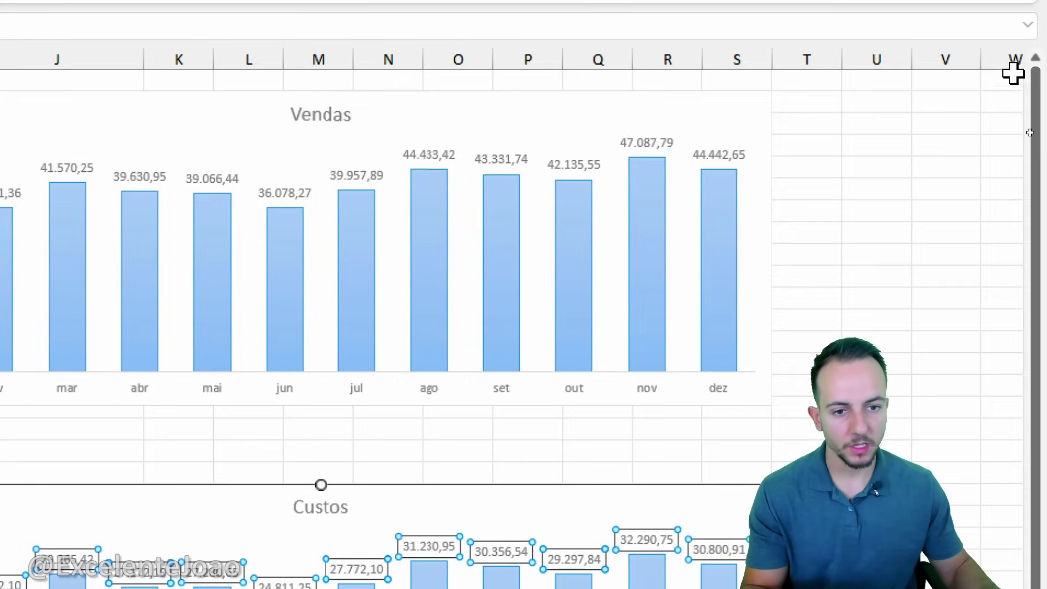
click(880, 335)
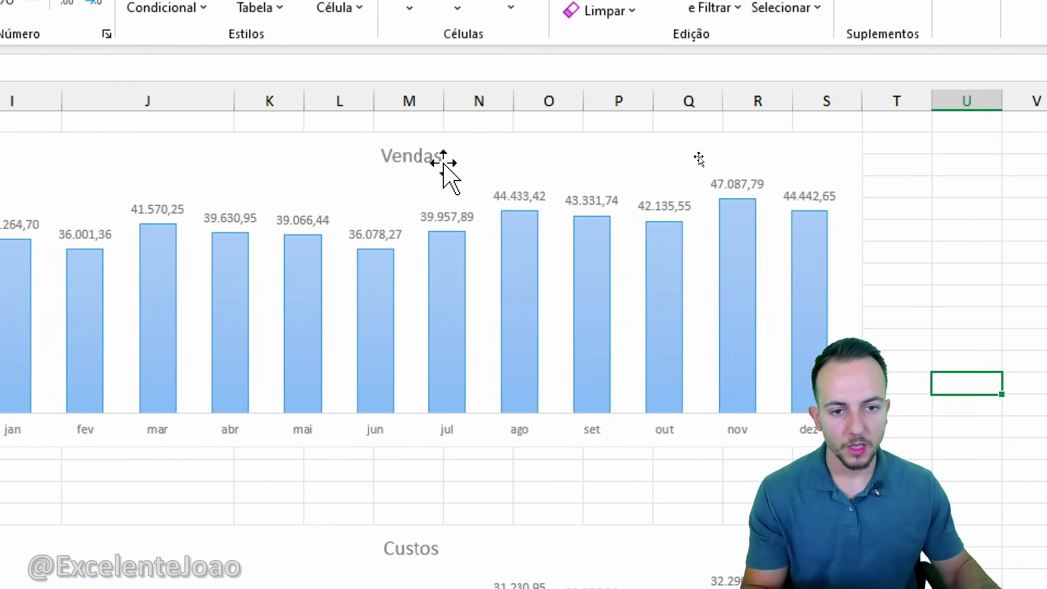
Change the Vendas chart's title to "Vendas (R$)".
click(430, 157)
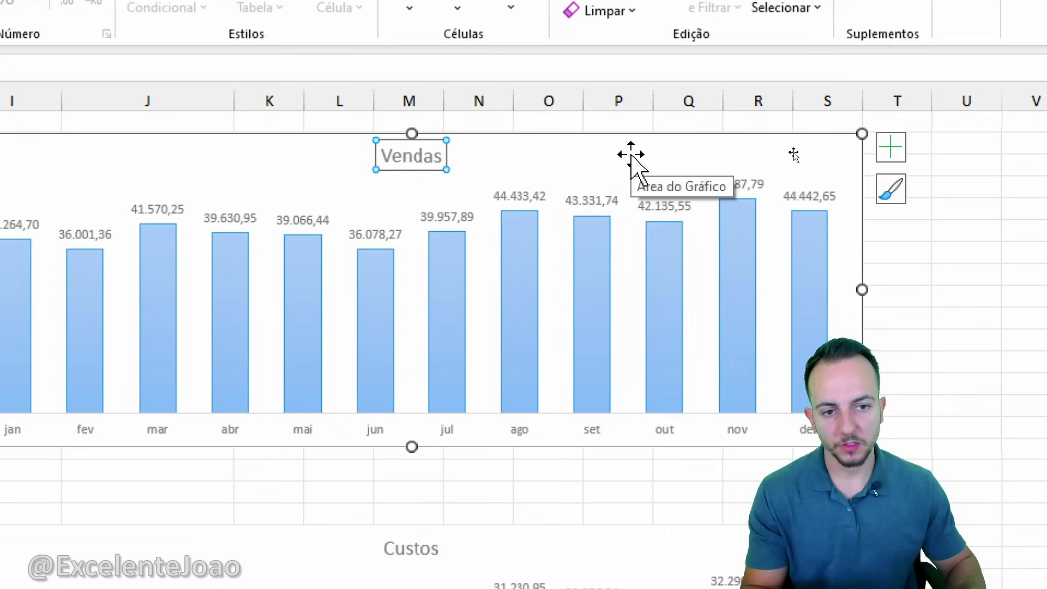
click(428, 154)
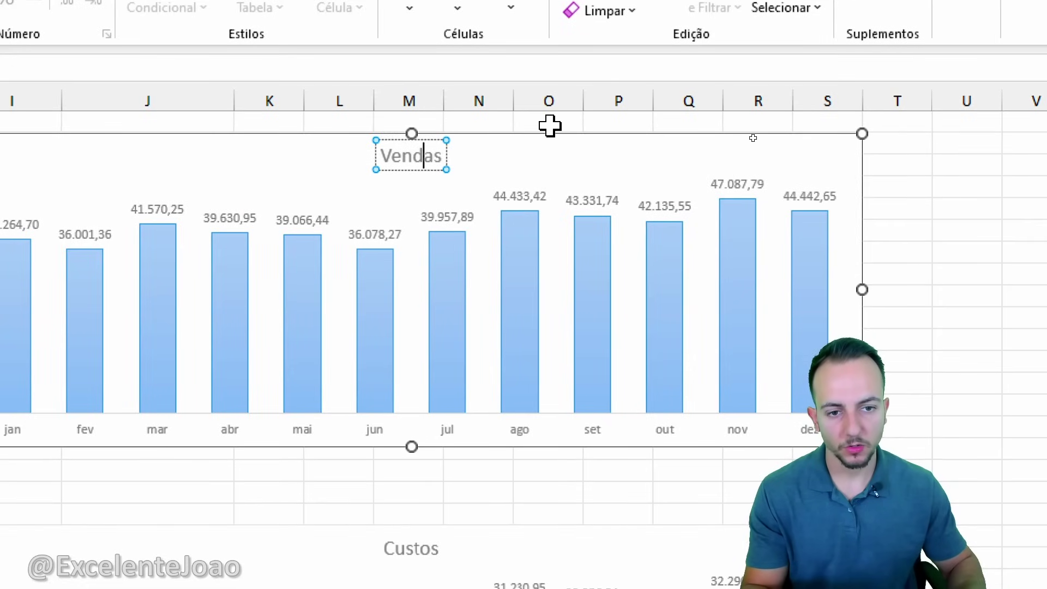
text(()
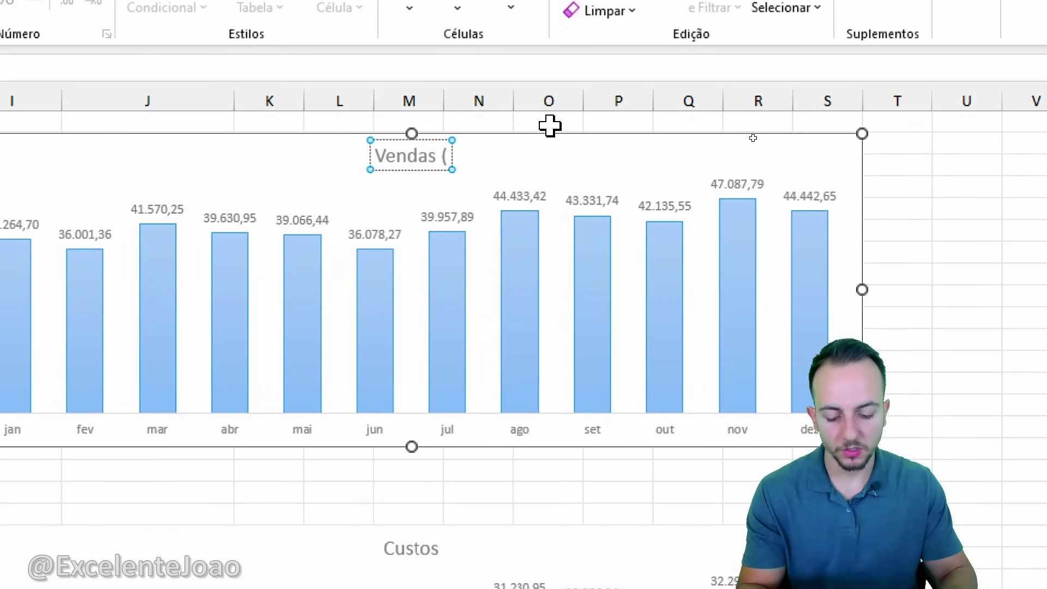
text(R$))
Change the Custos chart's title to "Custos (R$)".
scroll(484, 533, down, 4)
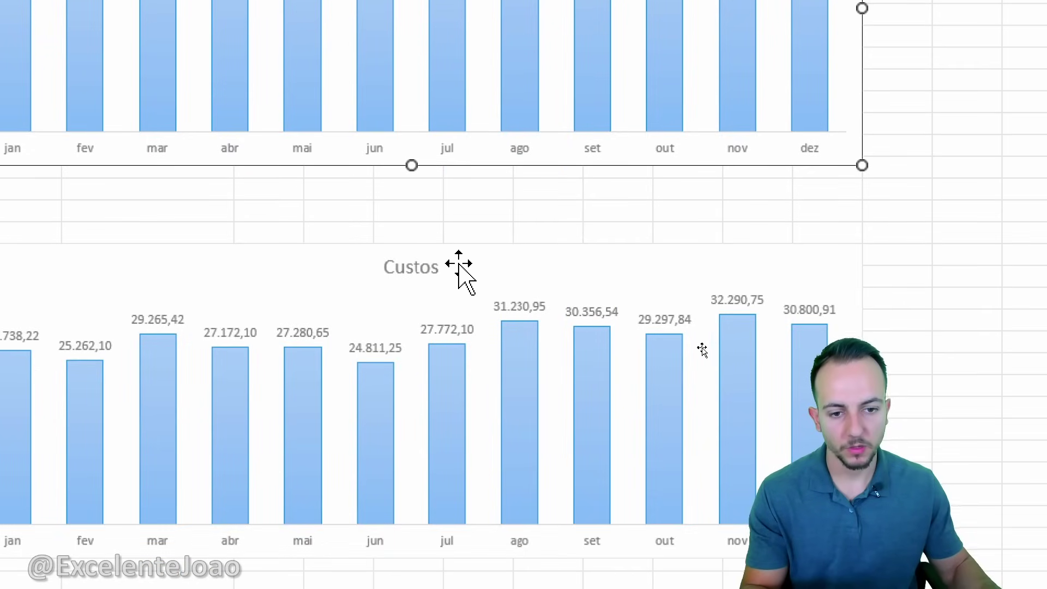
click(439, 267)
click(439, 267)
text((R$))
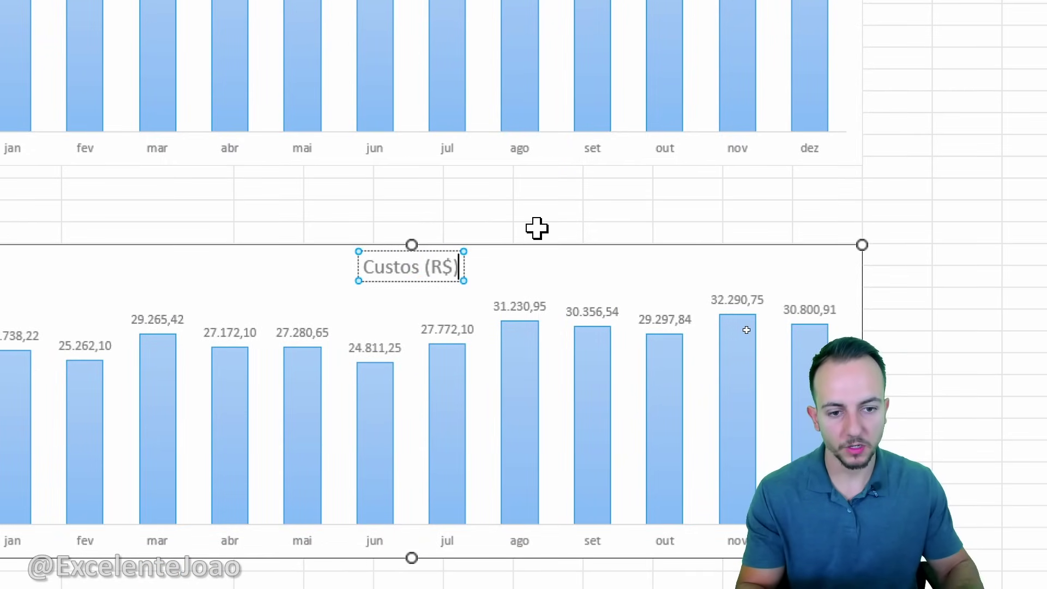
Recolour the Vendas chart's columns green with the Colorido palette that starts with green.
scroll(536, 228, up, 2)
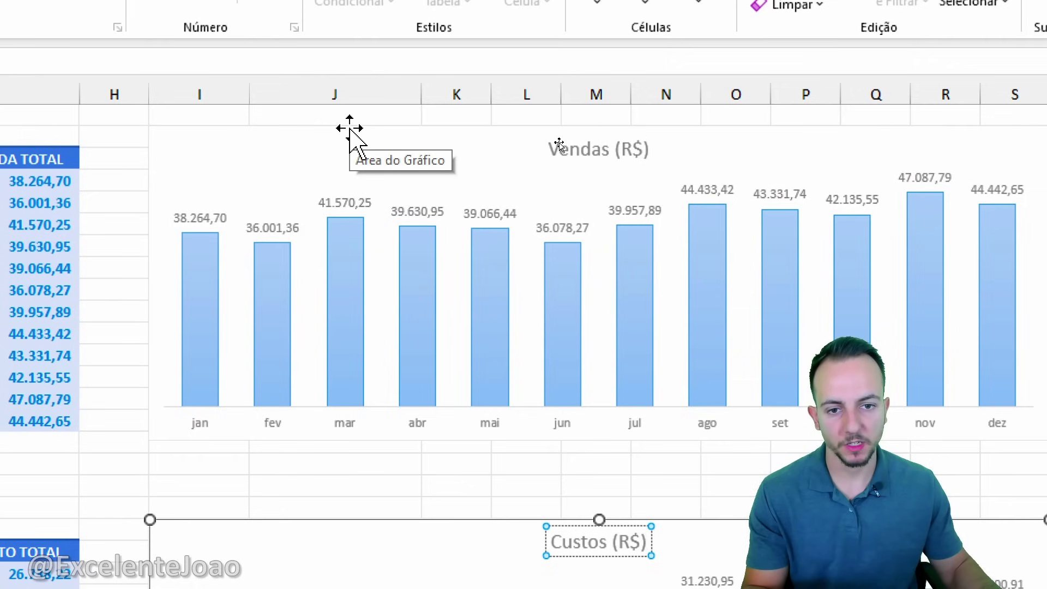
click(349, 128)
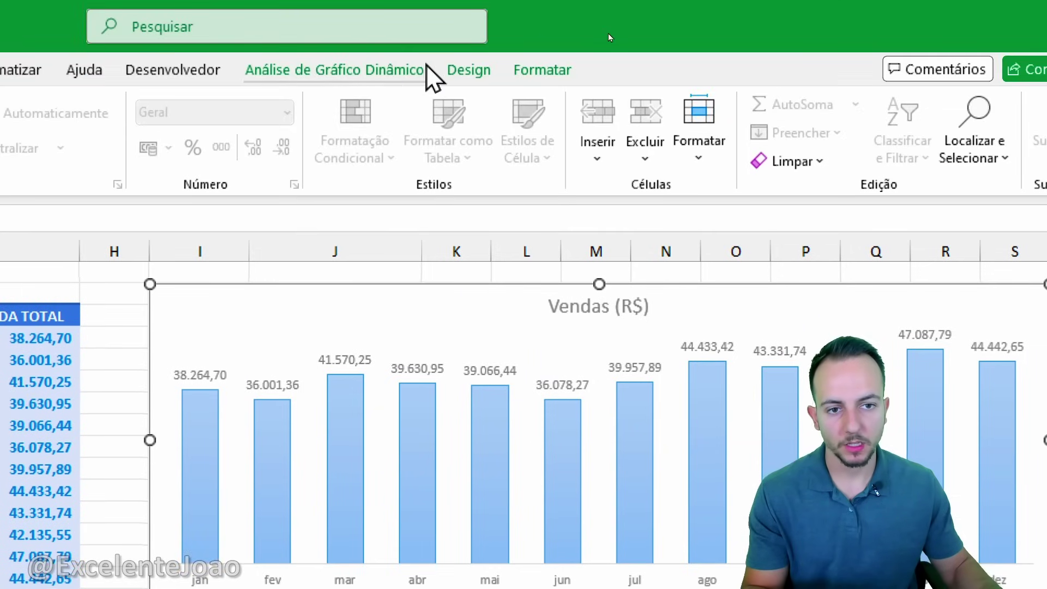
click(469, 70)
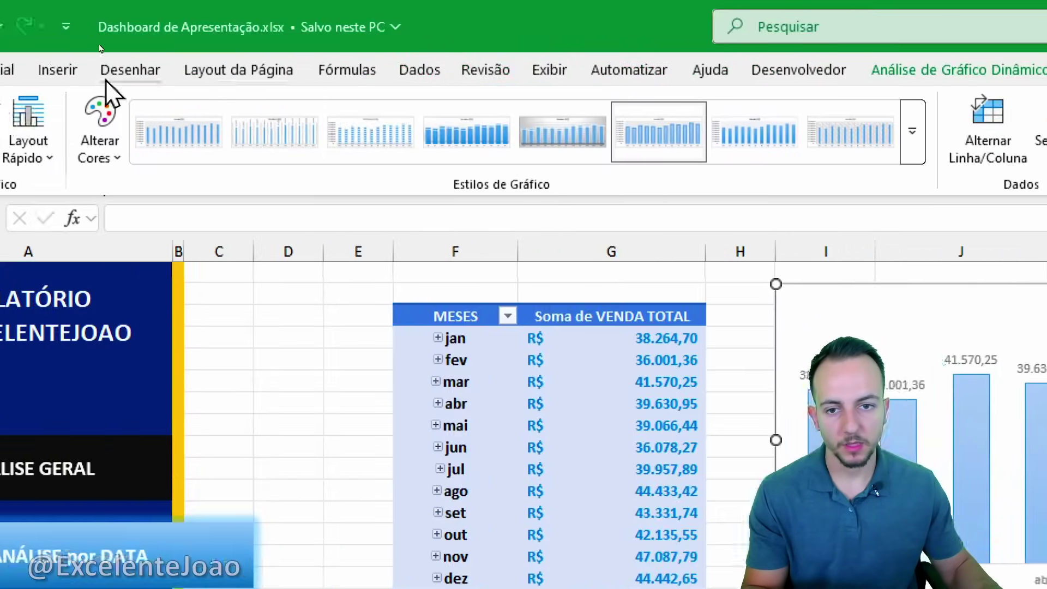
click(100, 155)
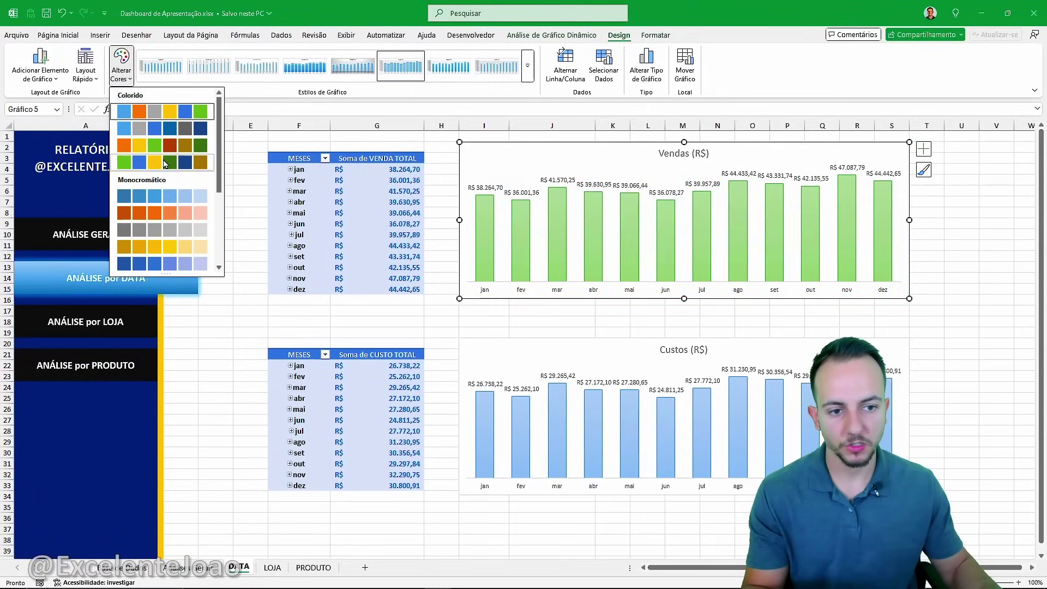
click(177, 162)
Recolour the Custos chart's columns orange with the Colorido palette that starts with orange, and deselect the chart.
click(518, 347)
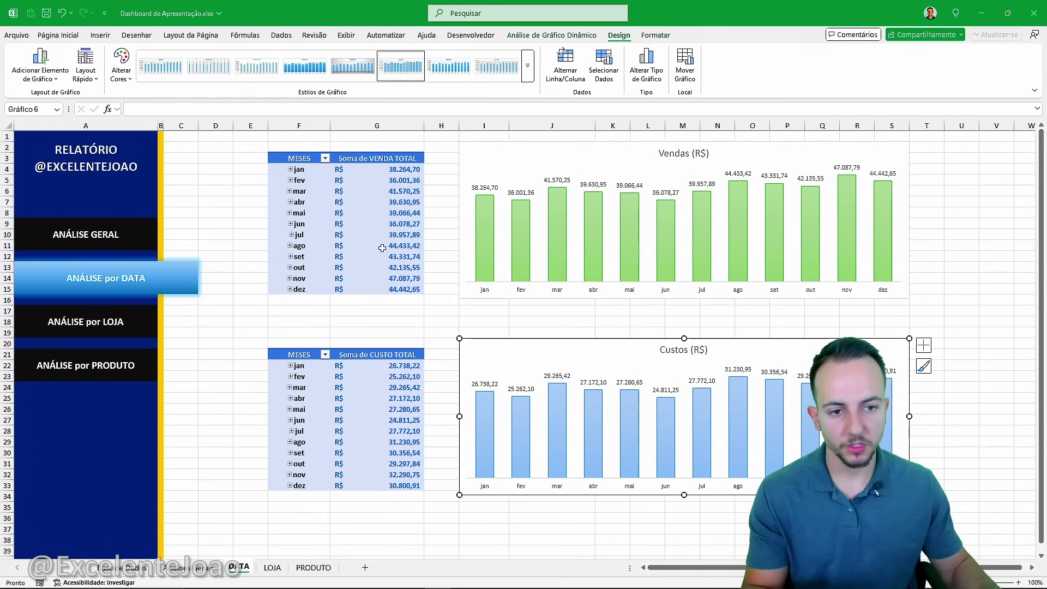
click(127, 79)
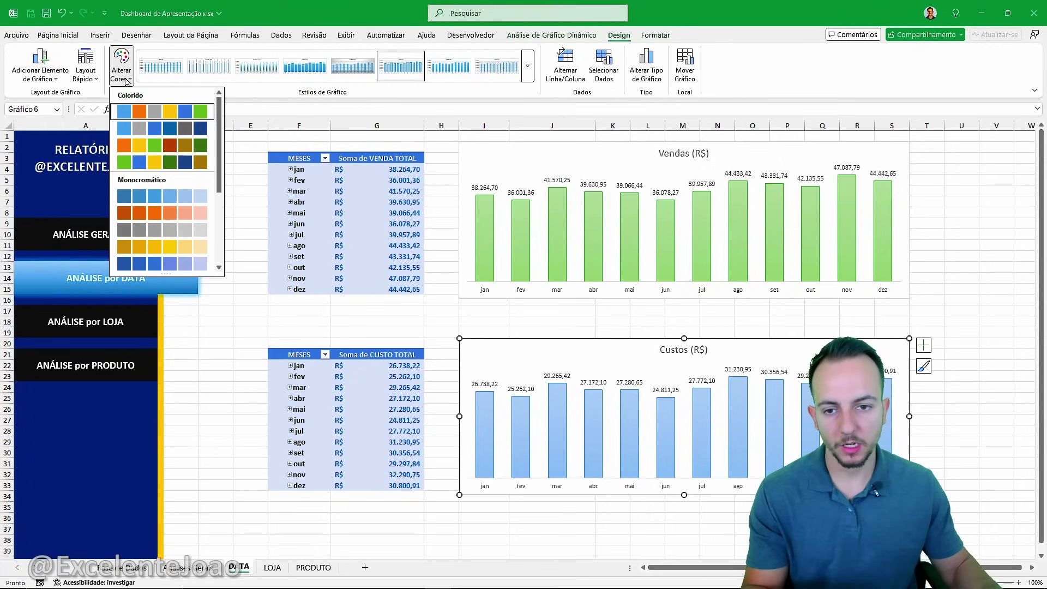
click(178, 154)
click(248, 289)
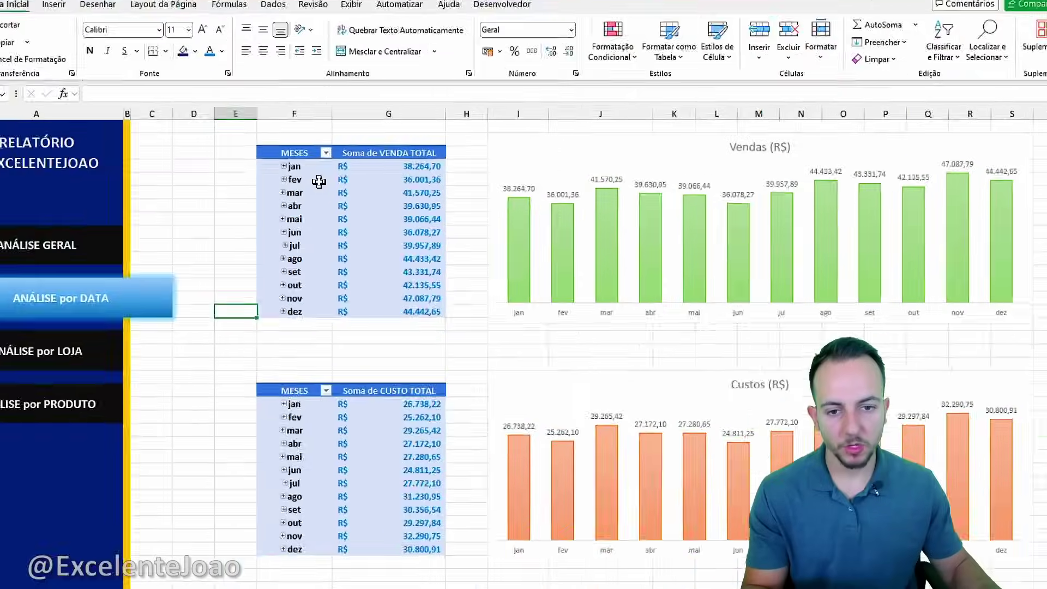
Apply a green Média pivot table style to the VENDA TOTAL table.
click(391, 153)
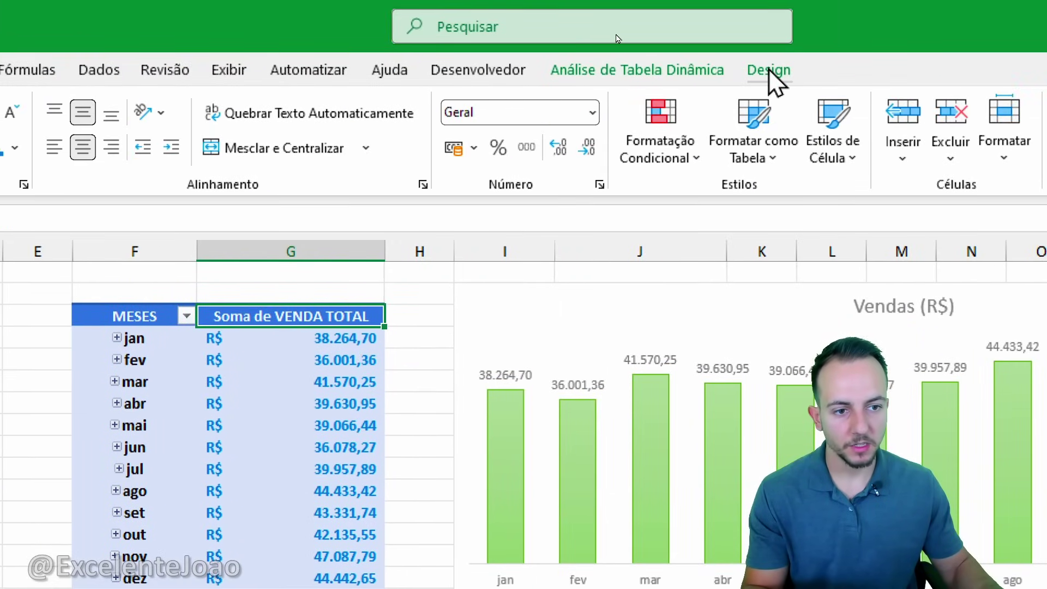
click(777, 82)
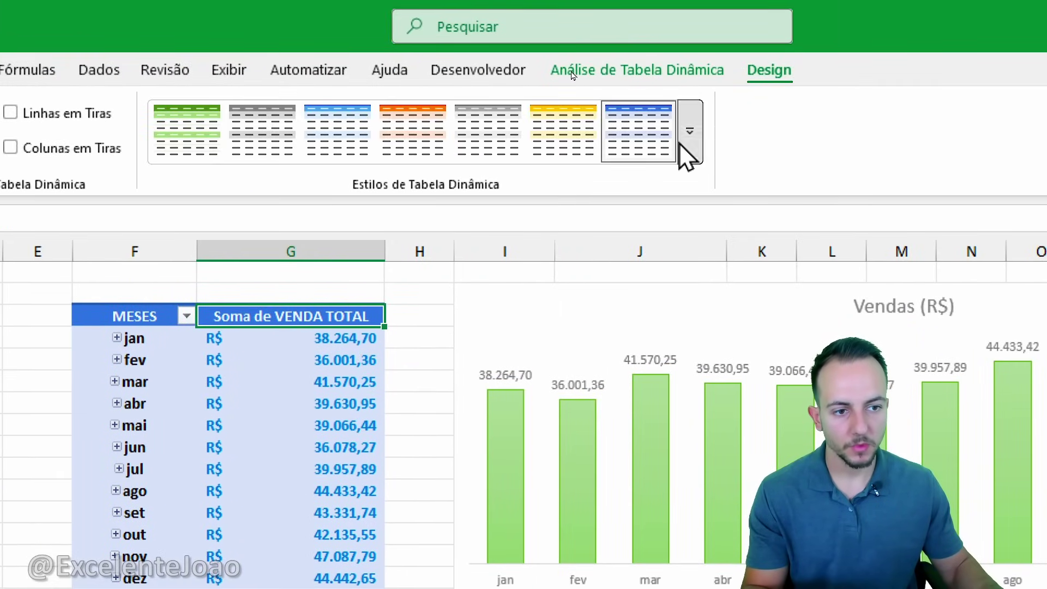
click(685, 146)
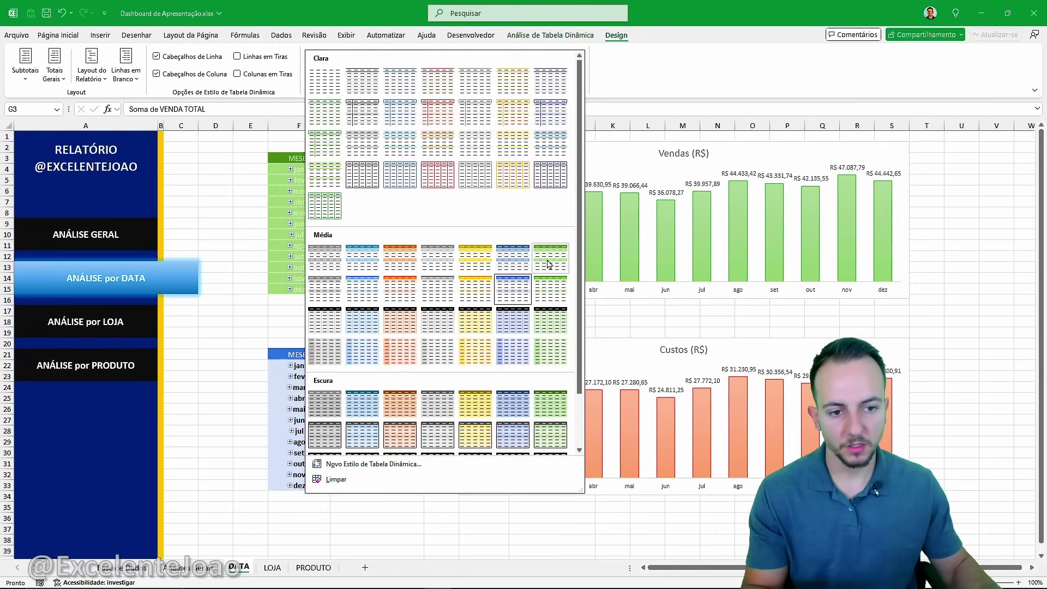
click(547, 260)
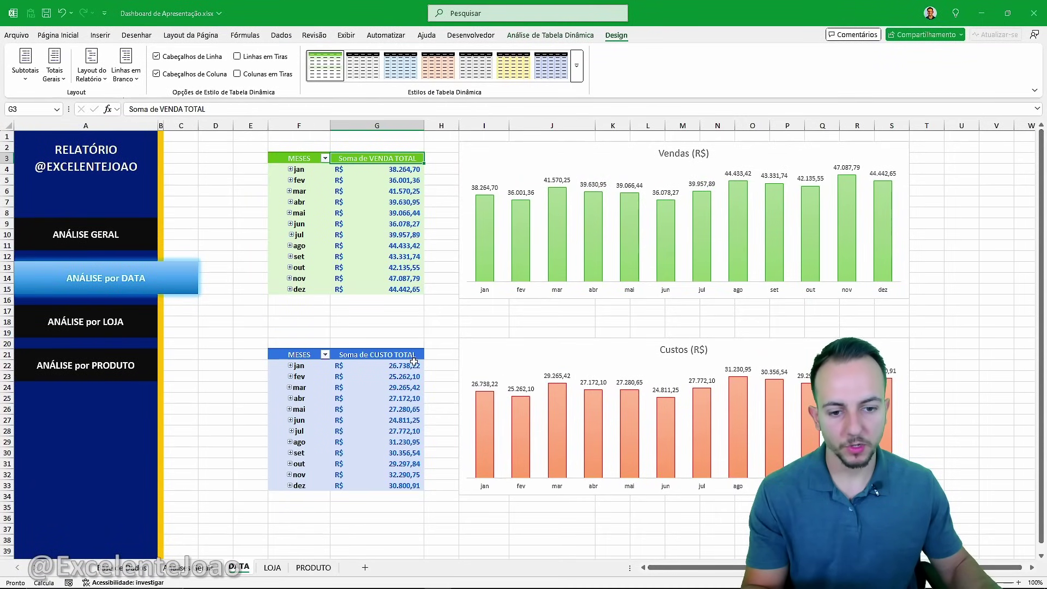
Apply an orange Média pivot table style to the CUSTO TOTAL table.
click(579, 77)
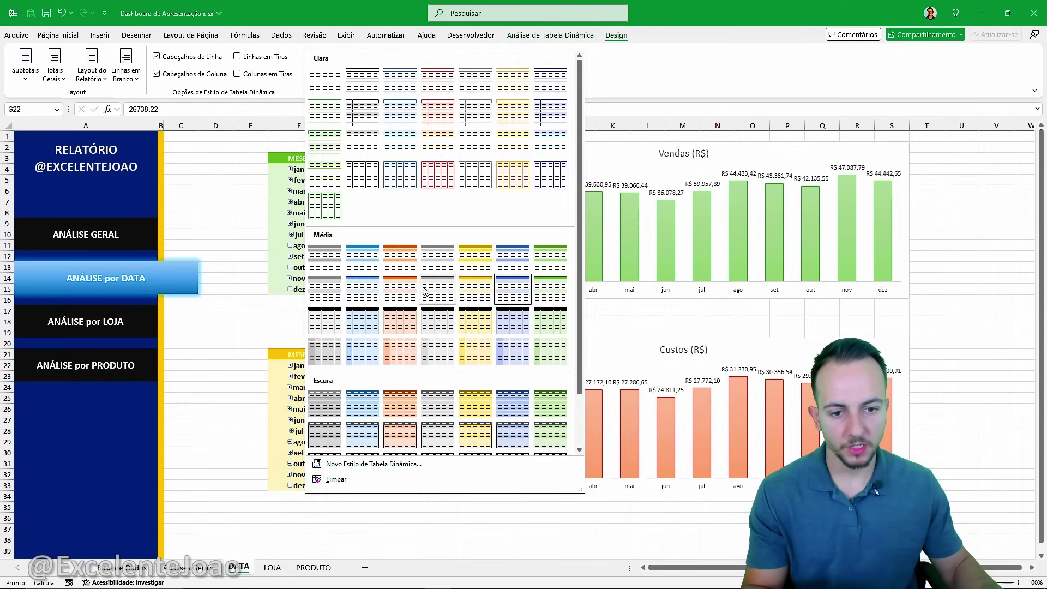
click(393, 280)
click(300, 323)
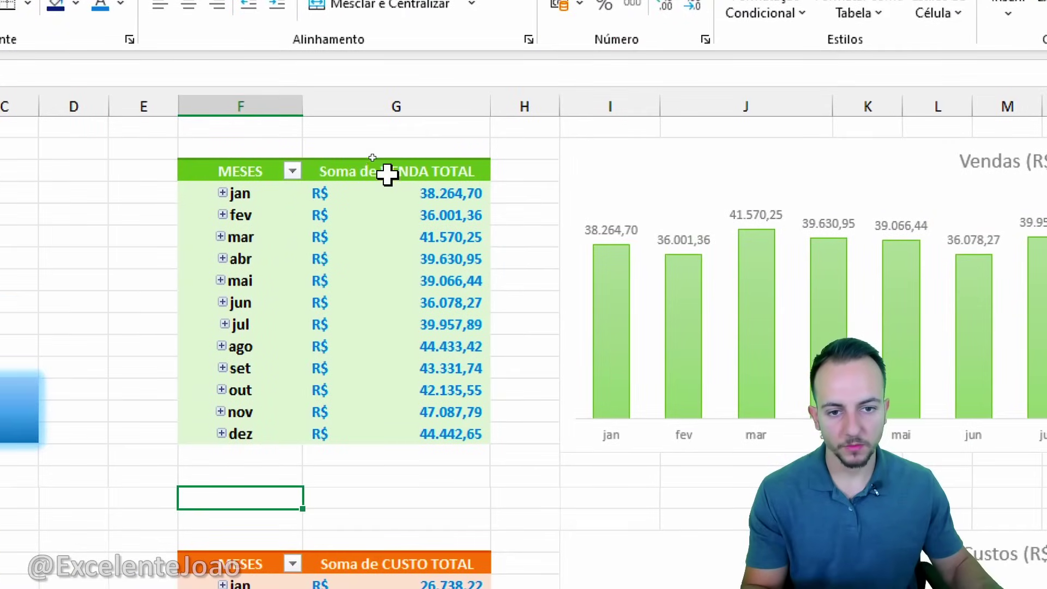
Rename the sales pivot table's value header in G3 as VENDAS.
click(387, 174)
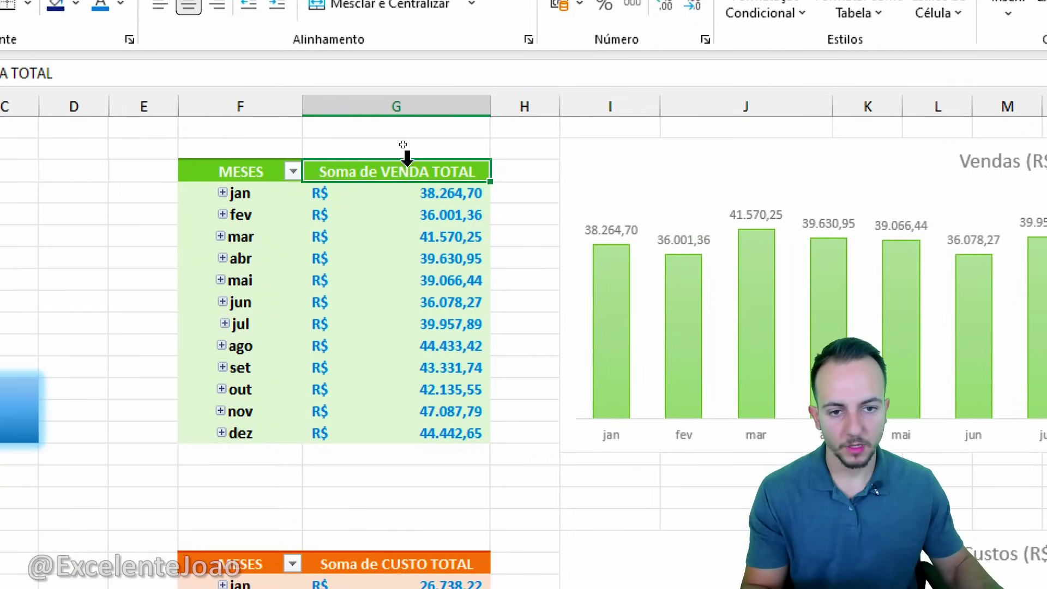
text(ven)
key(Escape)
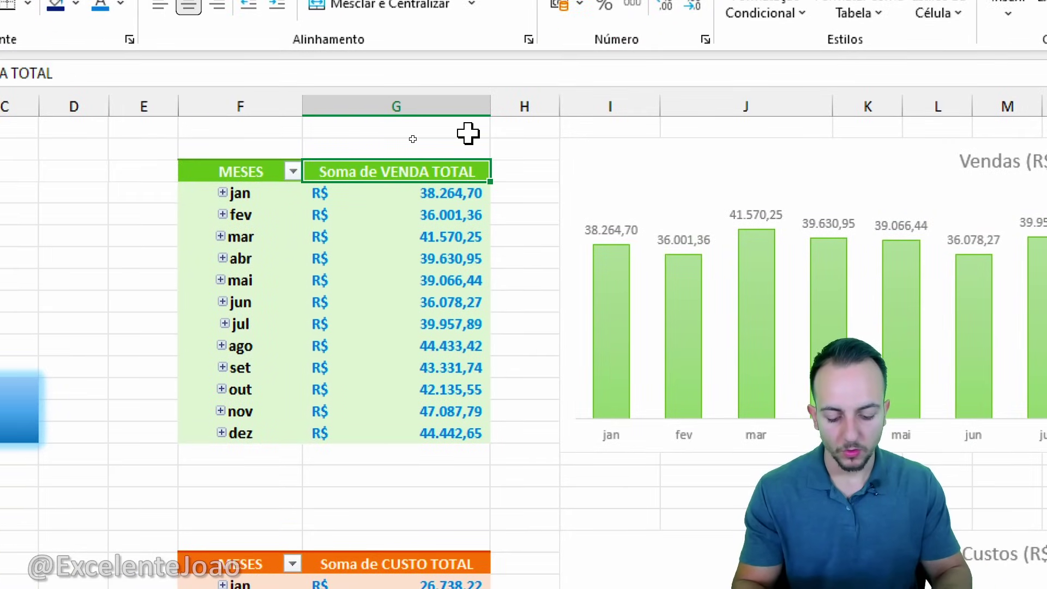
text(VENDAS)
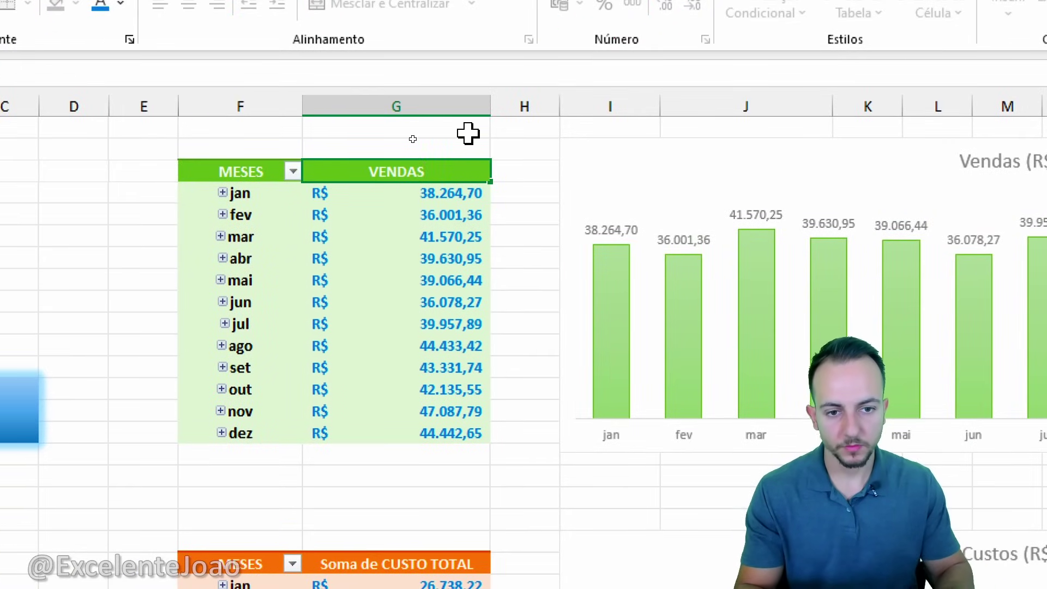
Rename the cost pivot table's value header in G21 as CUSTOS.
scroll(467, 235, down, 5)
click(425, 220)
text(C)
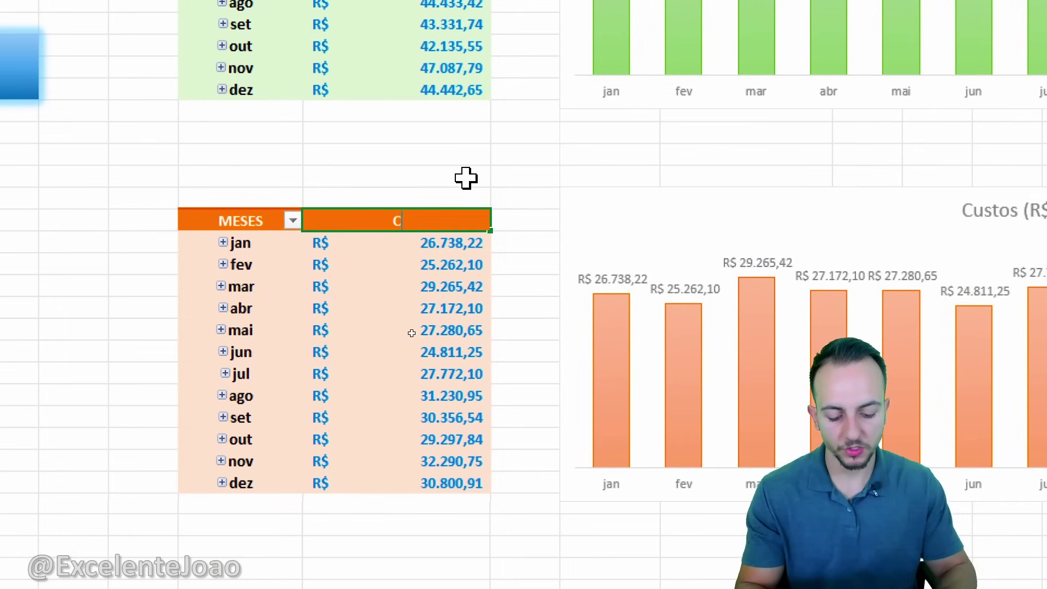
text(USTOS)
key(Return)
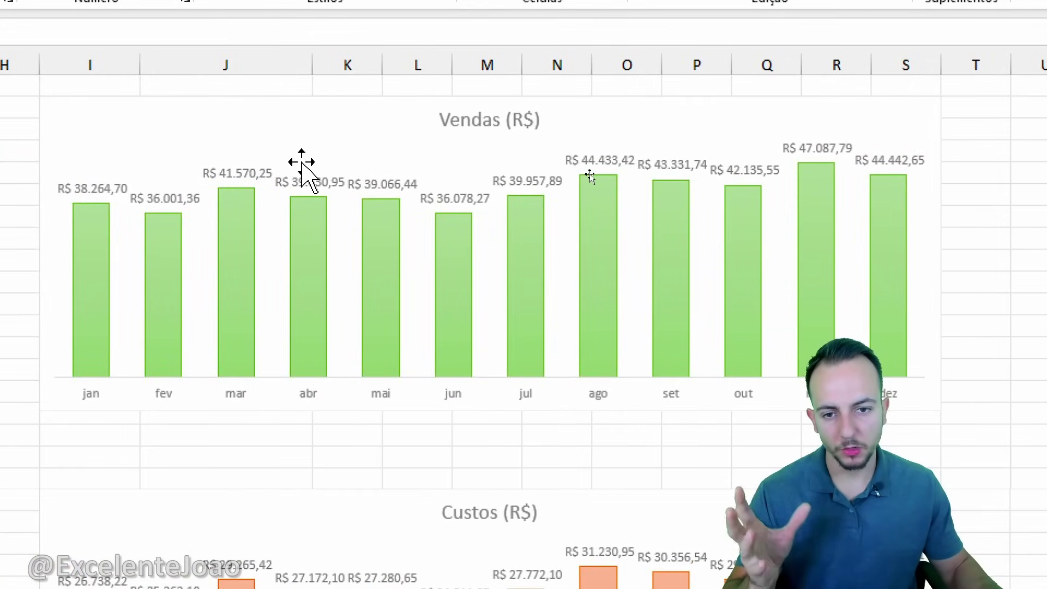
key(ctrl+2)
mouse_move(216, 142)
mouse_down()
mouse_move(243, 207)
mouse_move(139, 170)
mouse_up()
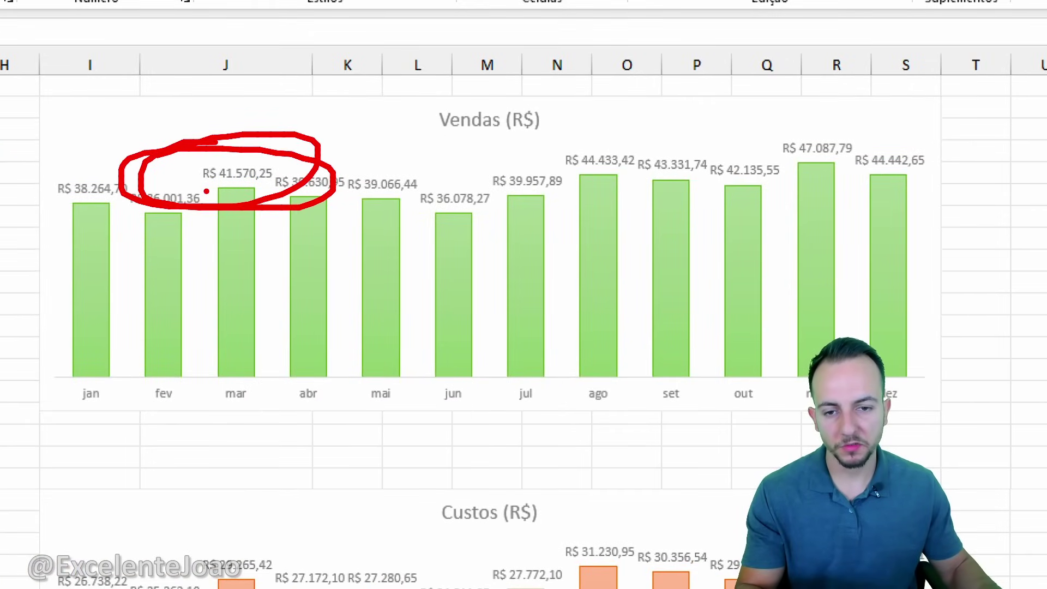
key(Escape)
Reapply the Número category to the green Vendas chart's data labels to remove the R$ symbol.
right_click(261, 170)
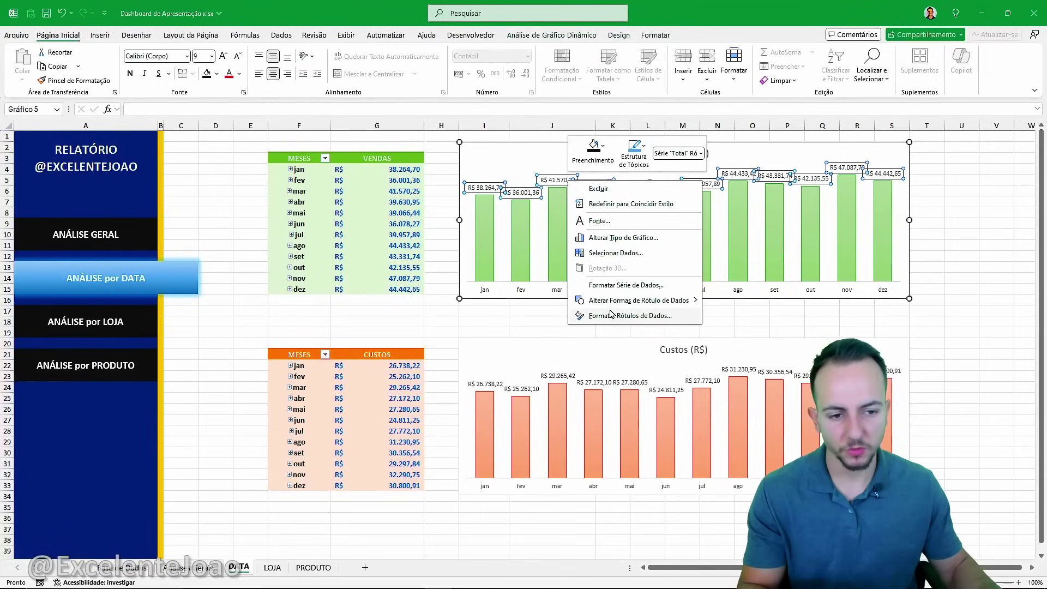
click(374, 441)
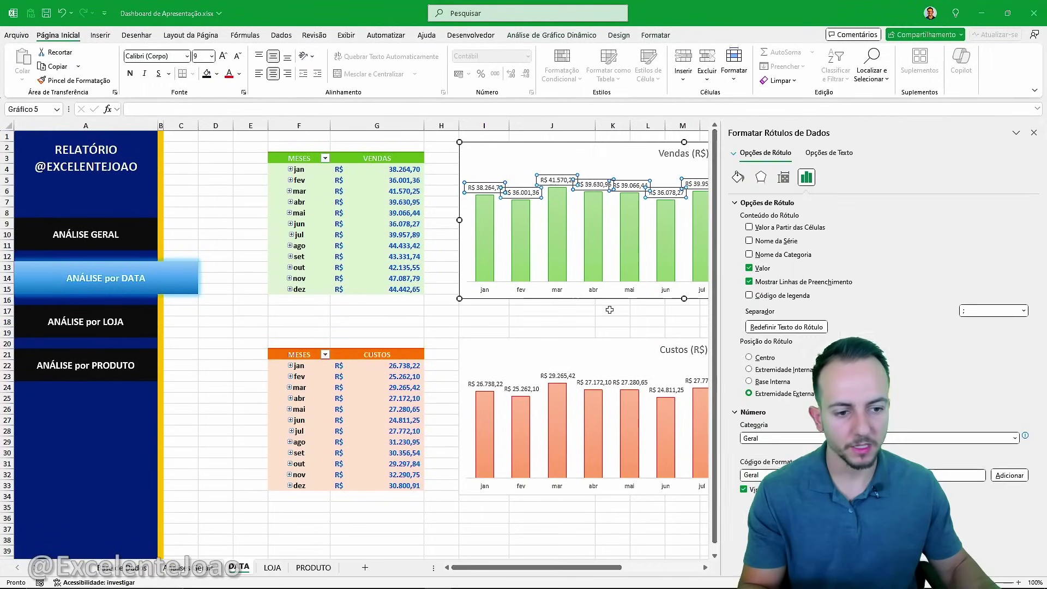
click(767, 439)
click(750, 449)
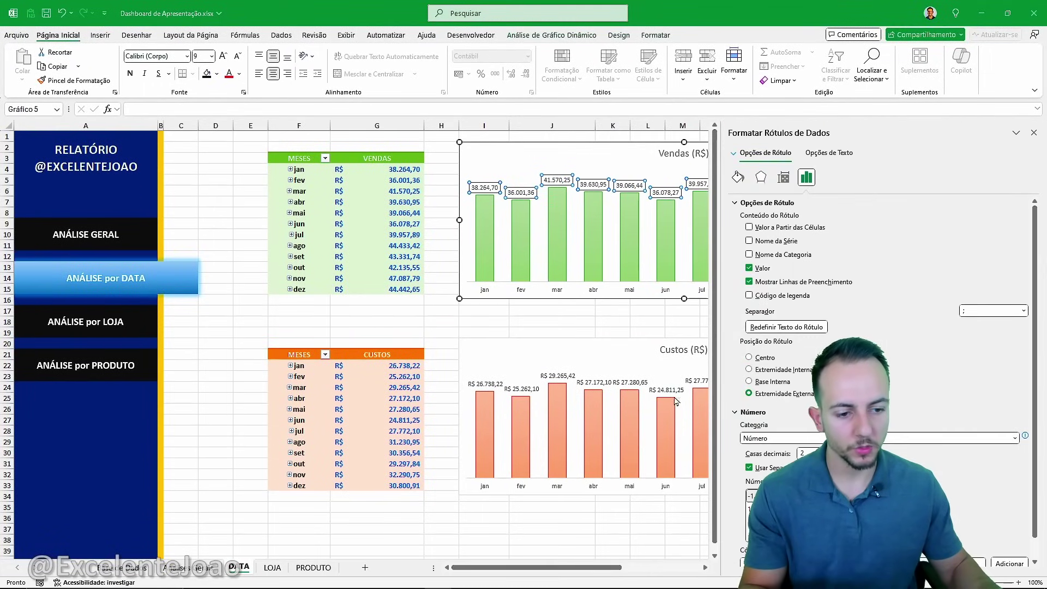
Reapply the Número category to the orange Custos chart's data labels and close the formatting pane.
click(665, 390)
click(765, 438)
click(754, 459)
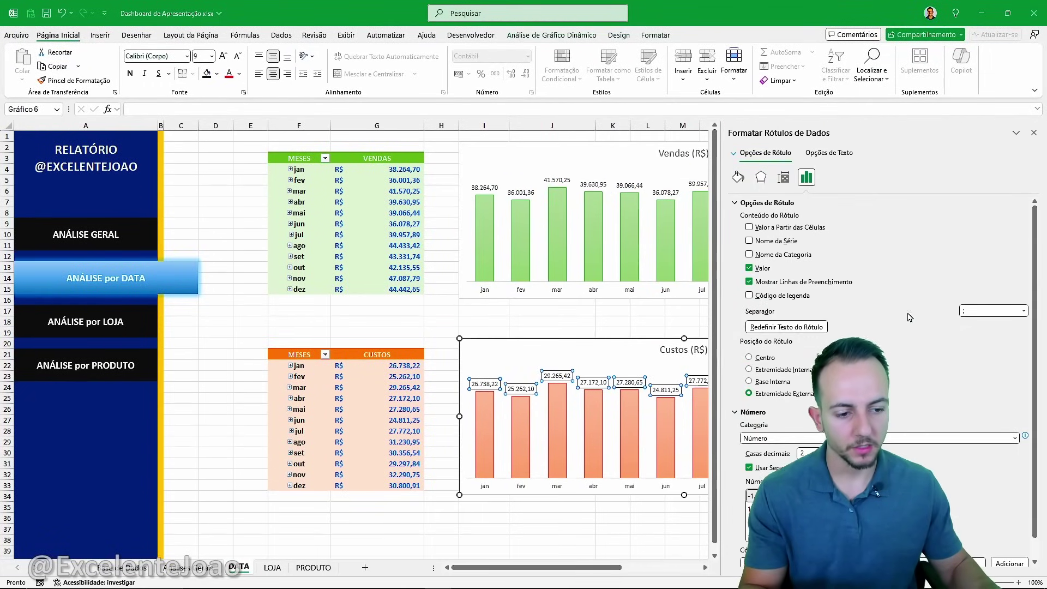
click(1035, 132)
Hide the gridlines on the DATA sheet.
click(929, 307)
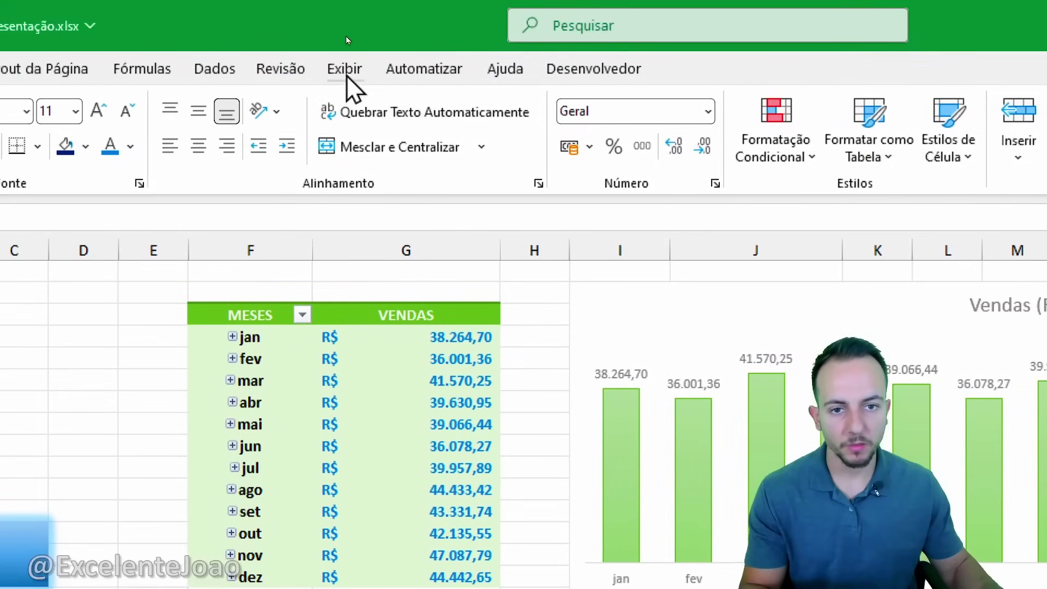
click(346, 72)
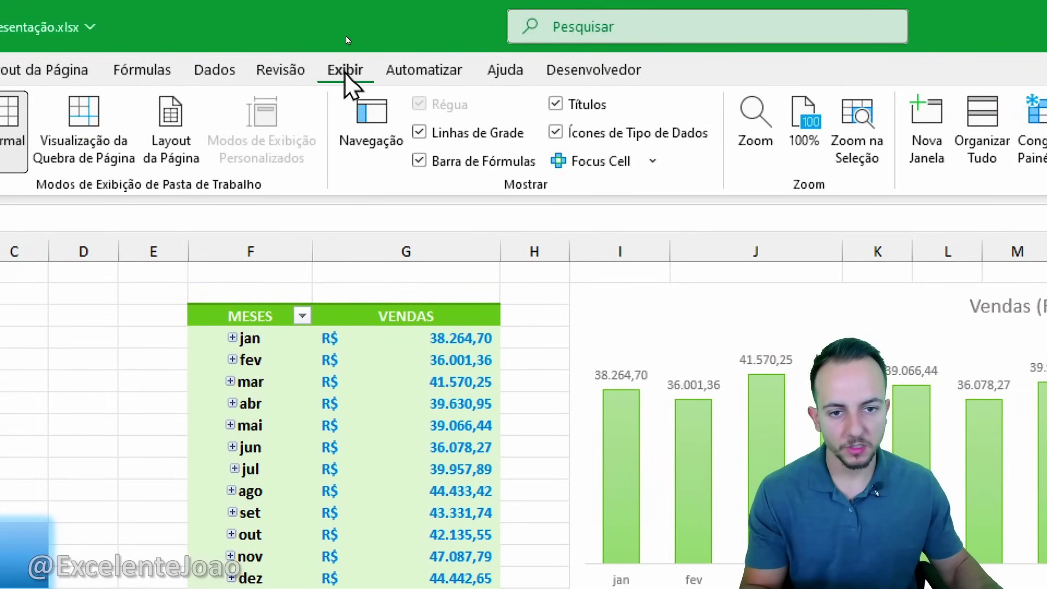
click(484, 133)
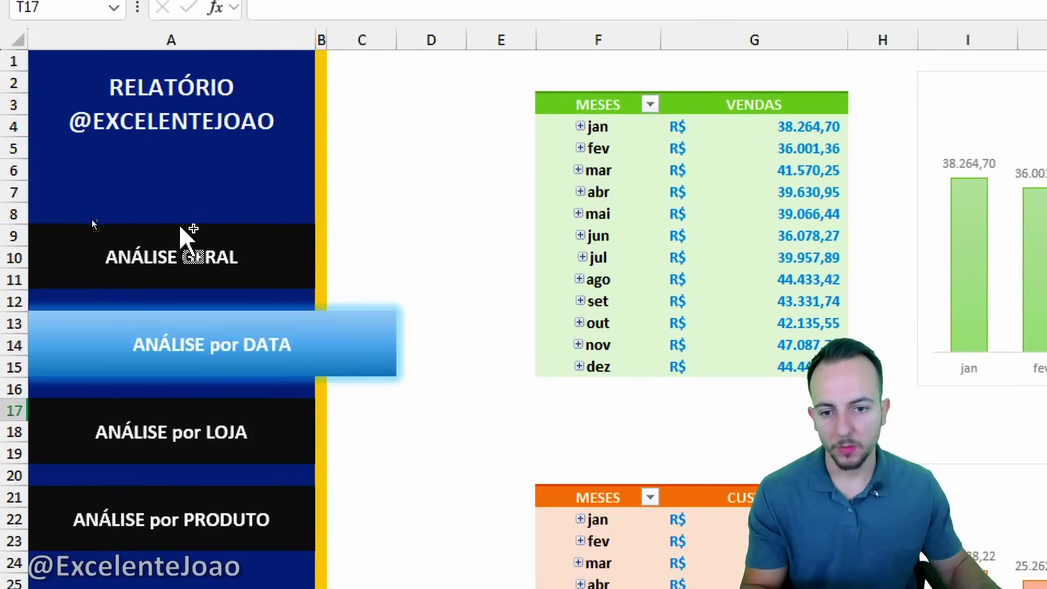
Test the sidebar links by switching back and forth between the ANÁLISE GERAL and ANÁLISE por DATA pages.
click(96, 227)
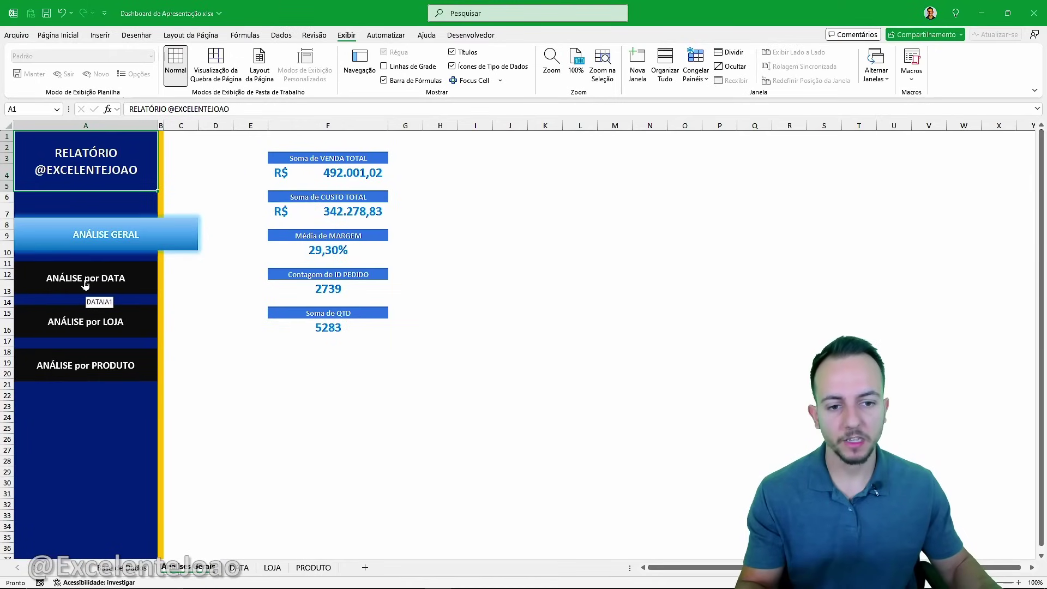
click(85, 282)
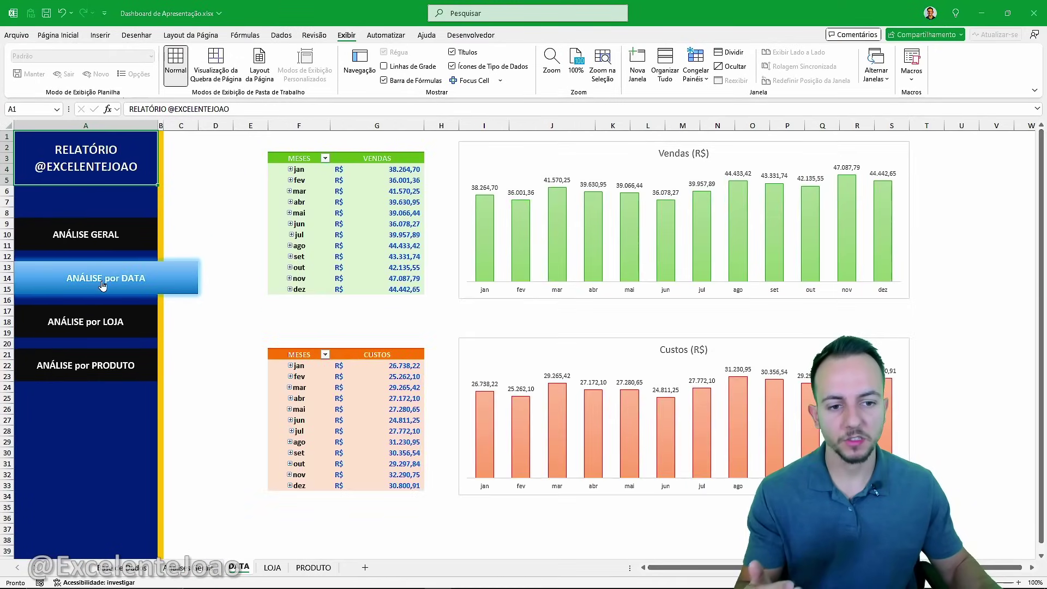
click(137, 240)
click(132, 275)
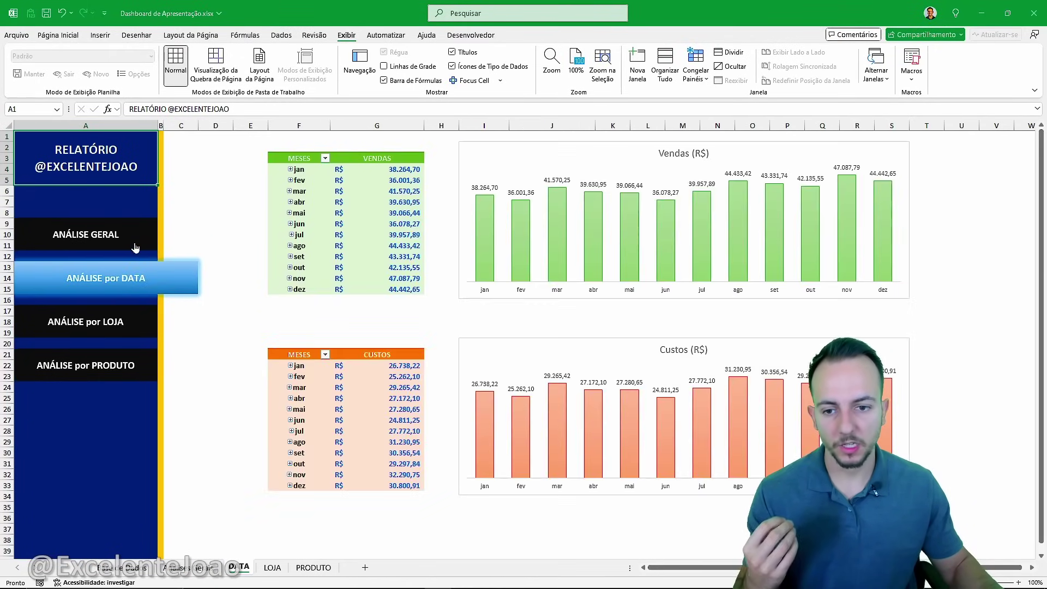
click(136, 248)
click(138, 266)
click(137, 248)
click(124, 279)
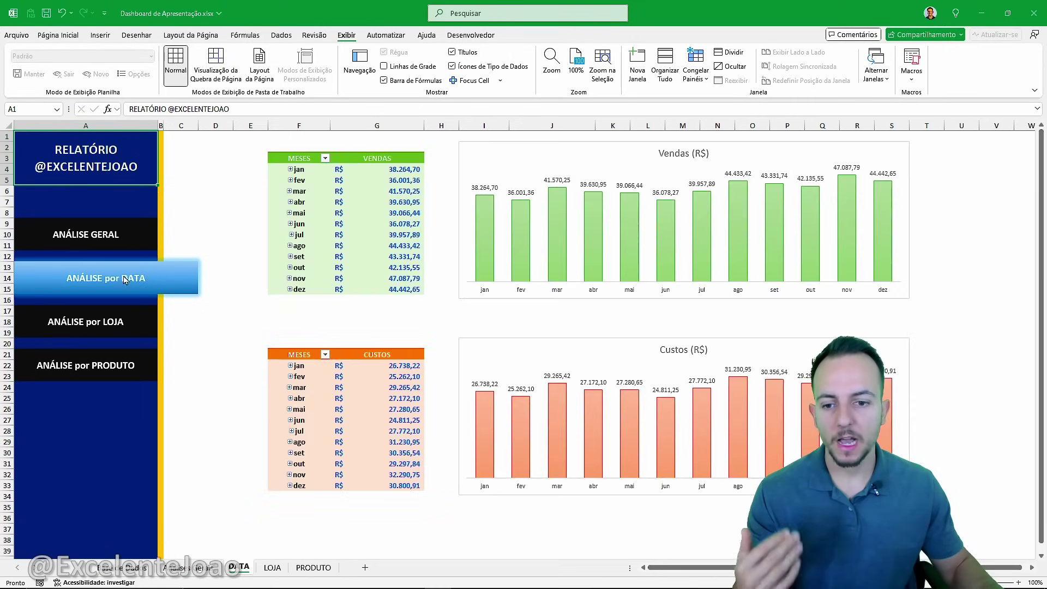
Test the sidebar links by switching between the ANÁLISE GERAL, ANÁLISE por DATA and ANÁLISE por LOJA pages.
click(121, 244)
click(127, 276)
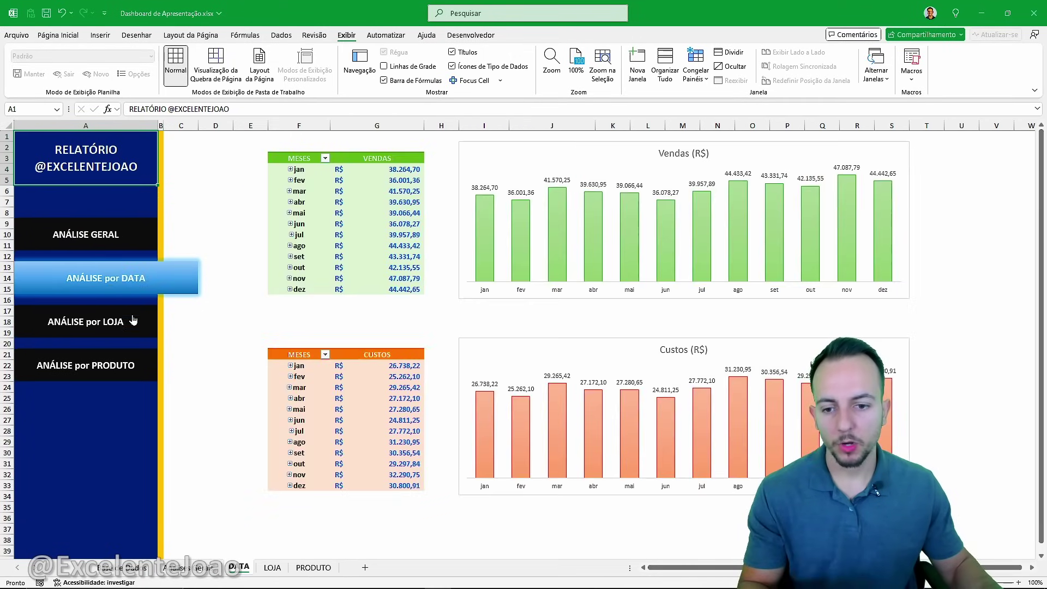
click(133, 321)
click(130, 285)
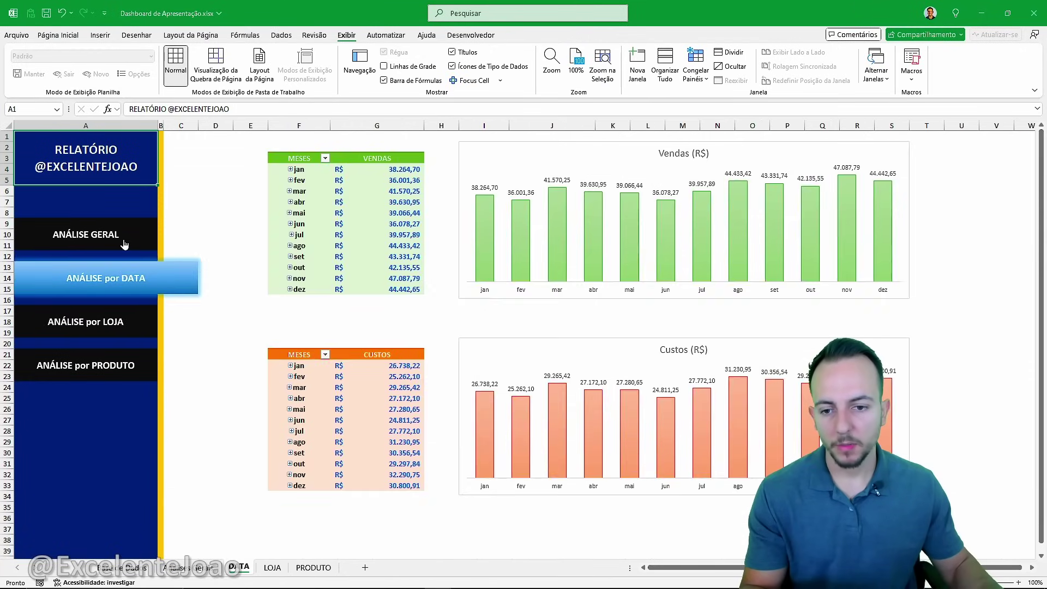
click(124, 244)
click(128, 319)
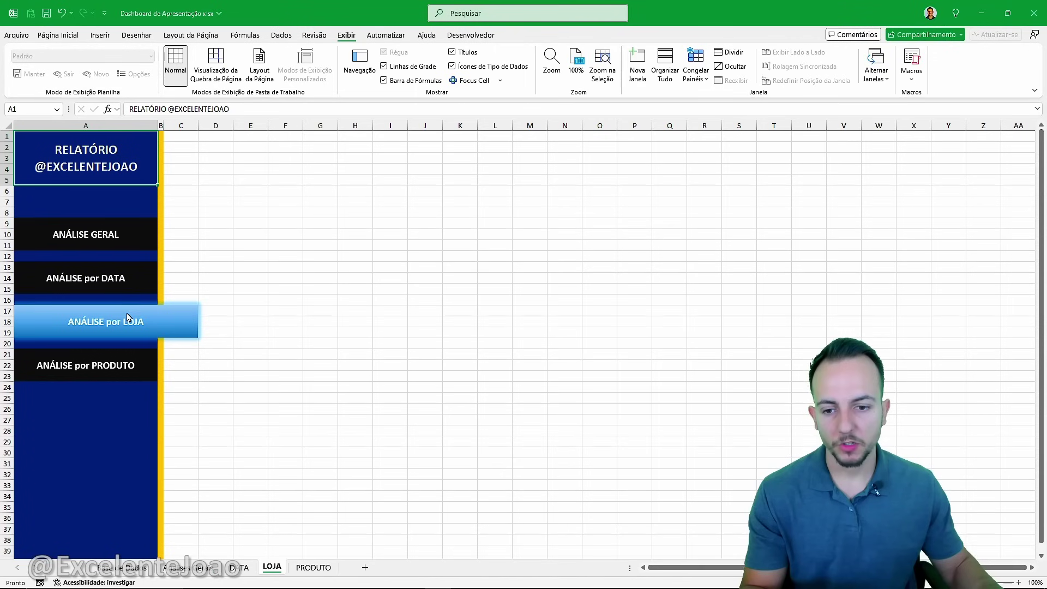
click(138, 292)
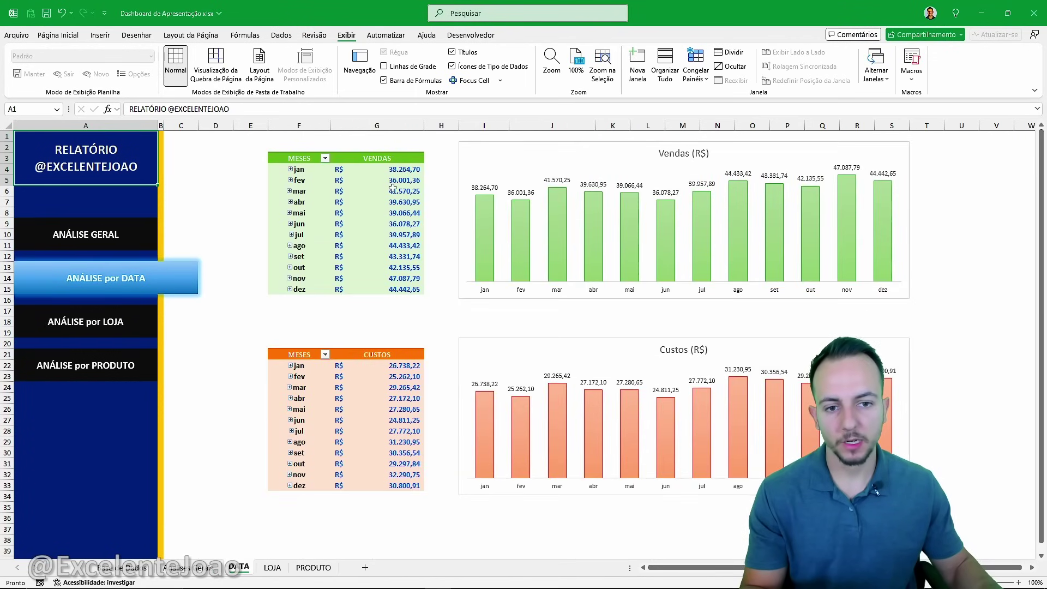
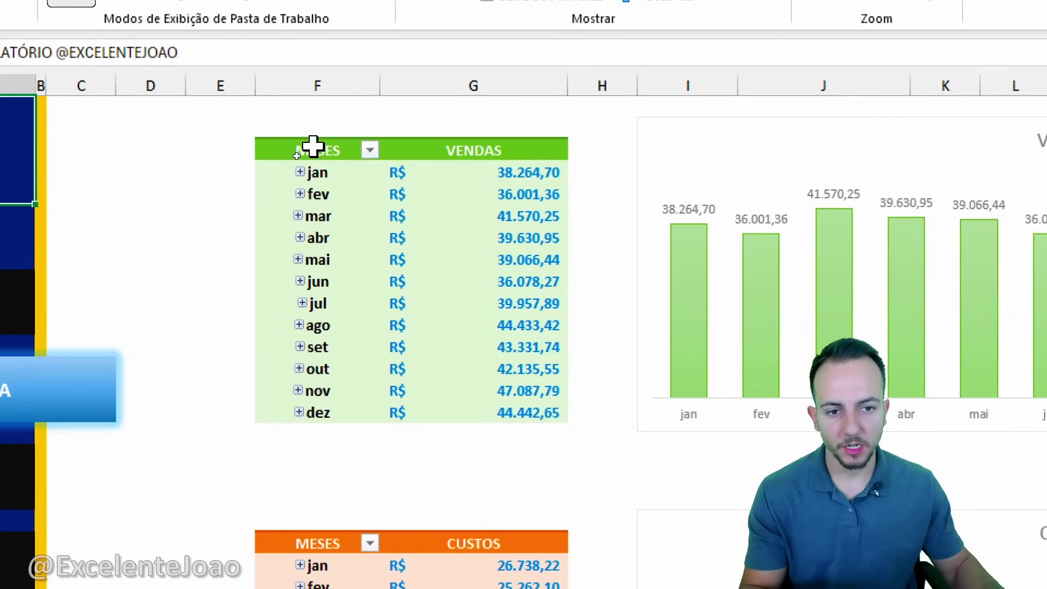
Copy the green monthly sales pivot table from the DATA page and paste it at cell F3 of the LOJA page.
drag(312, 146, 465, 416)
key(ctrl+c)
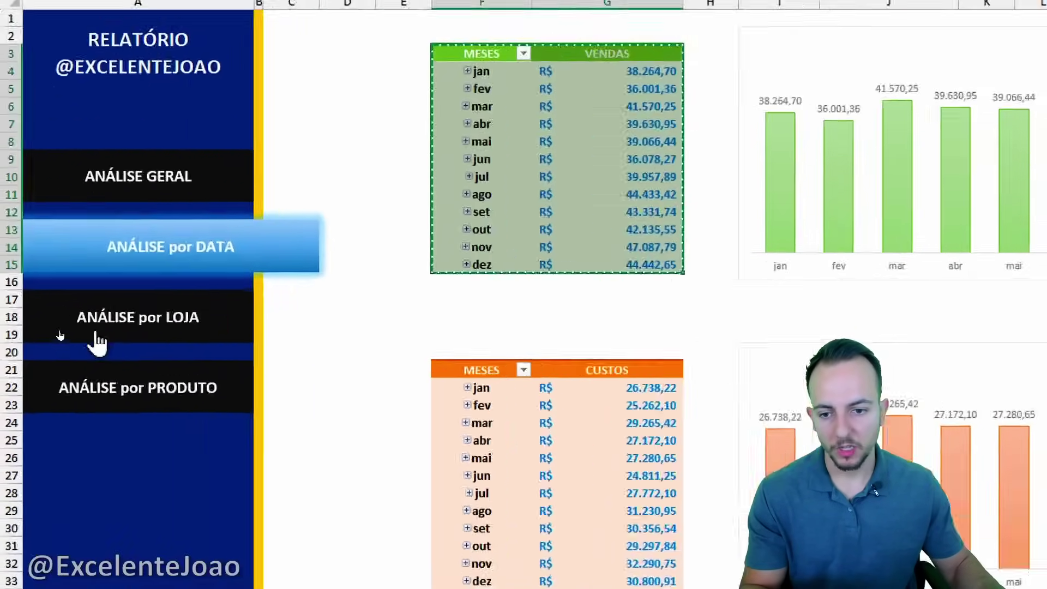
click(60, 324)
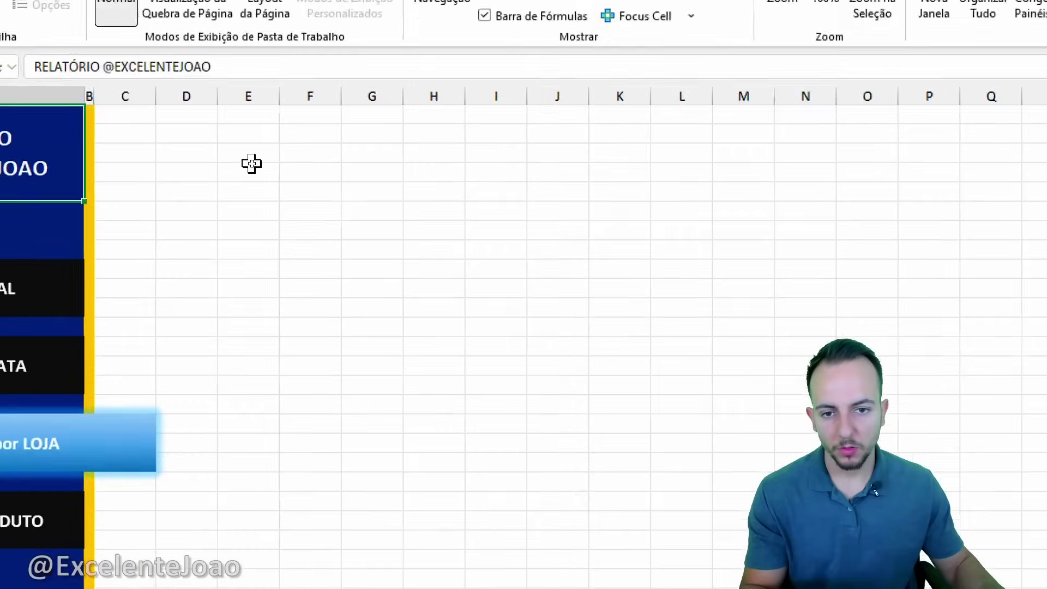
click(298, 150)
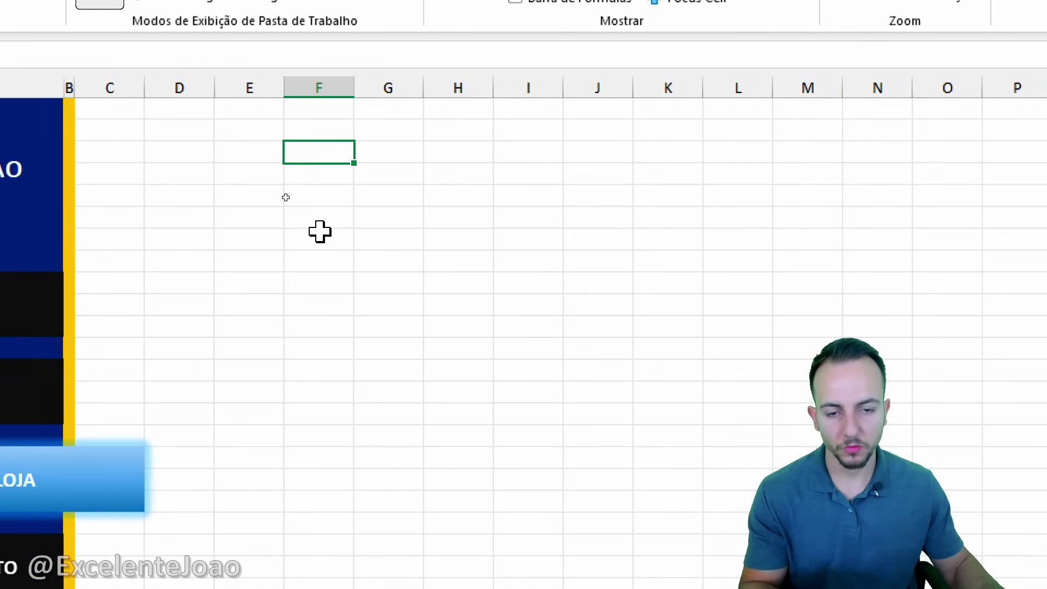
key(ctrl+v)
Replace the Meses, Dias and DATA row fields of the pasted pivot table with the LOJA field.
right_click(383, 224)
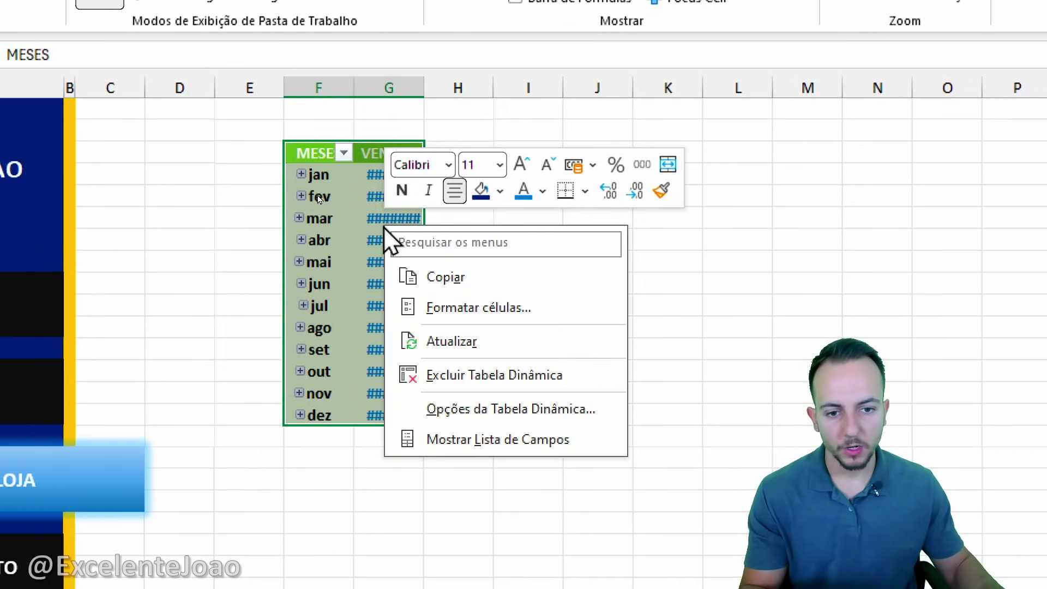
click(484, 439)
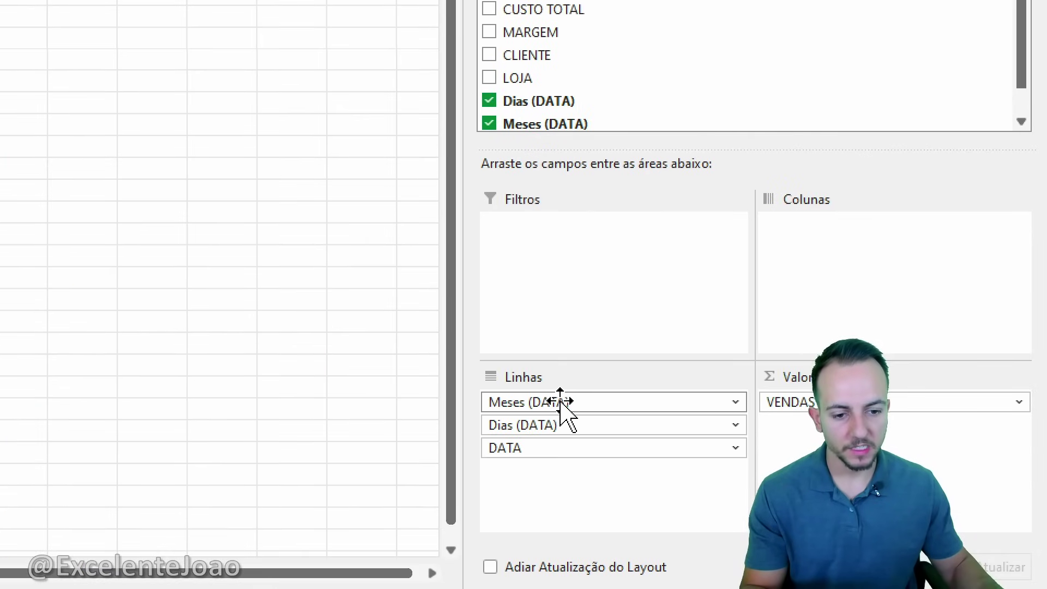
click(564, 401)
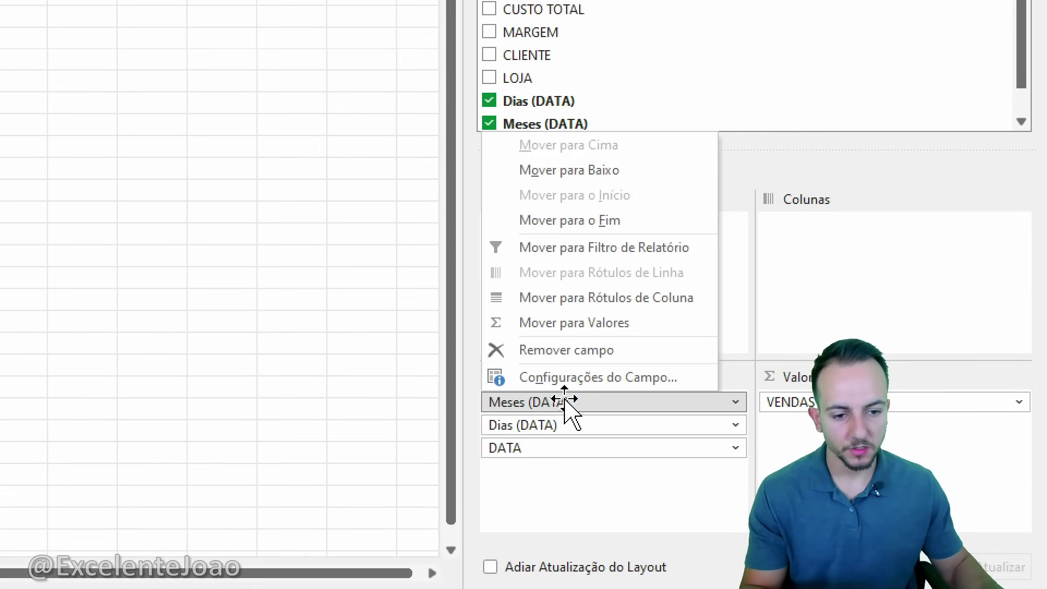
click(586, 356)
click(552, 403)
click(581, 355)
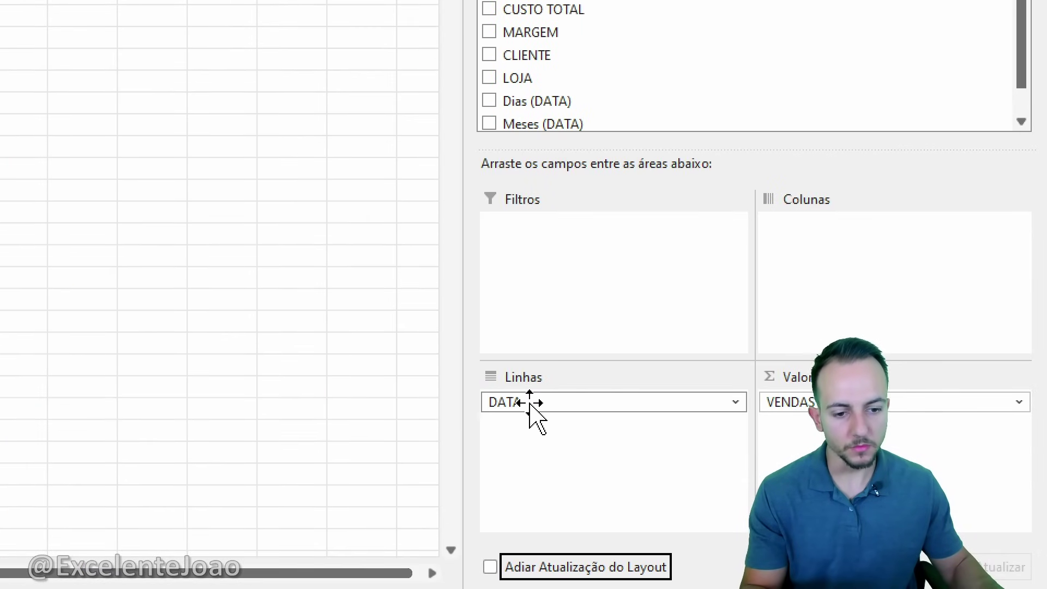
click(533, 404)
click(588, 355)
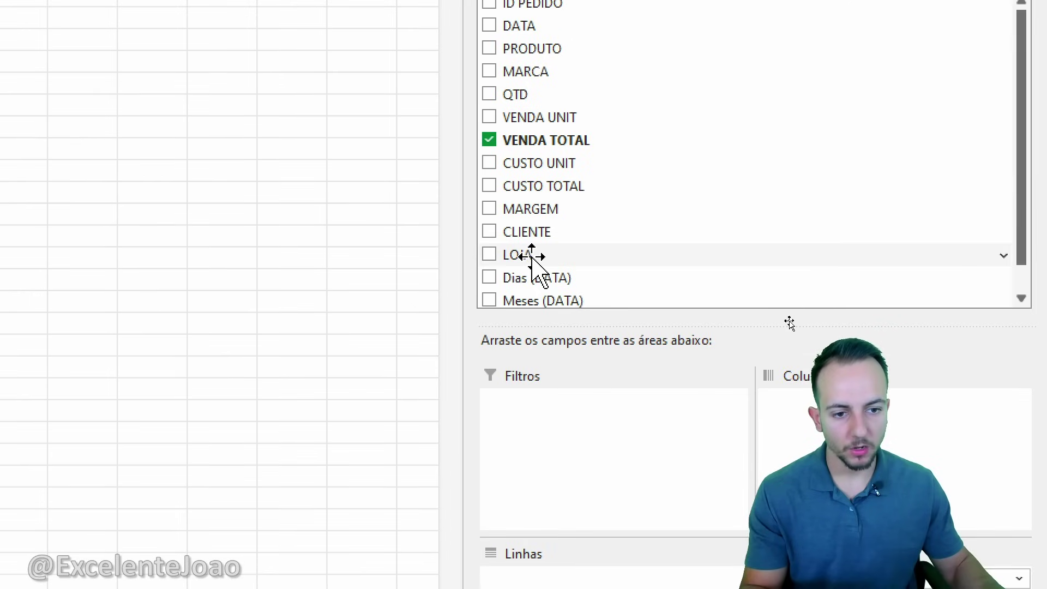
drag(534, 255, 582, 573)
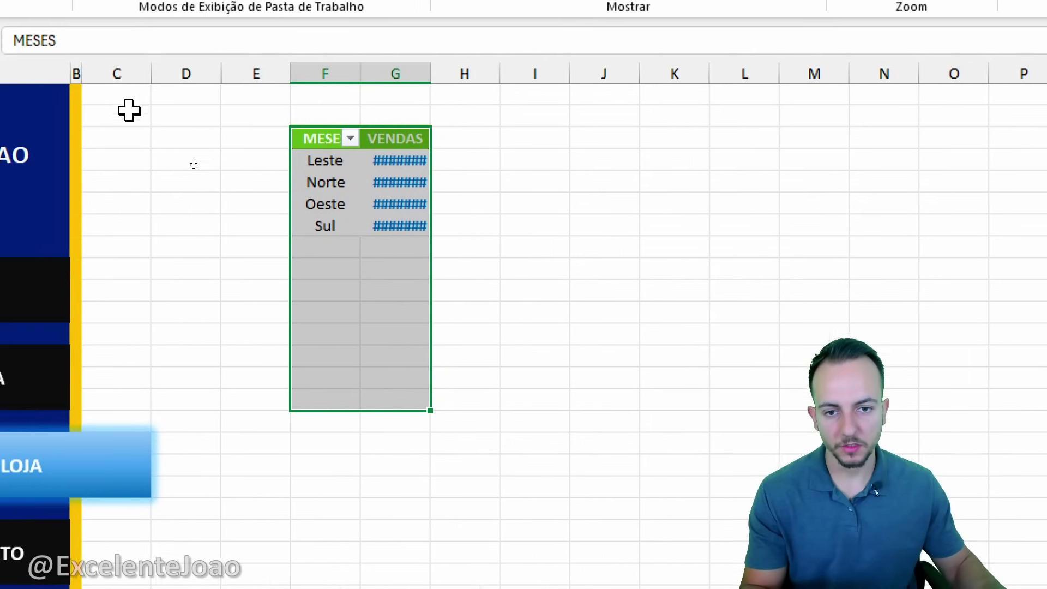
Rename the MESES header of the store sales pivot table to LOJAS.
click(126, 165)
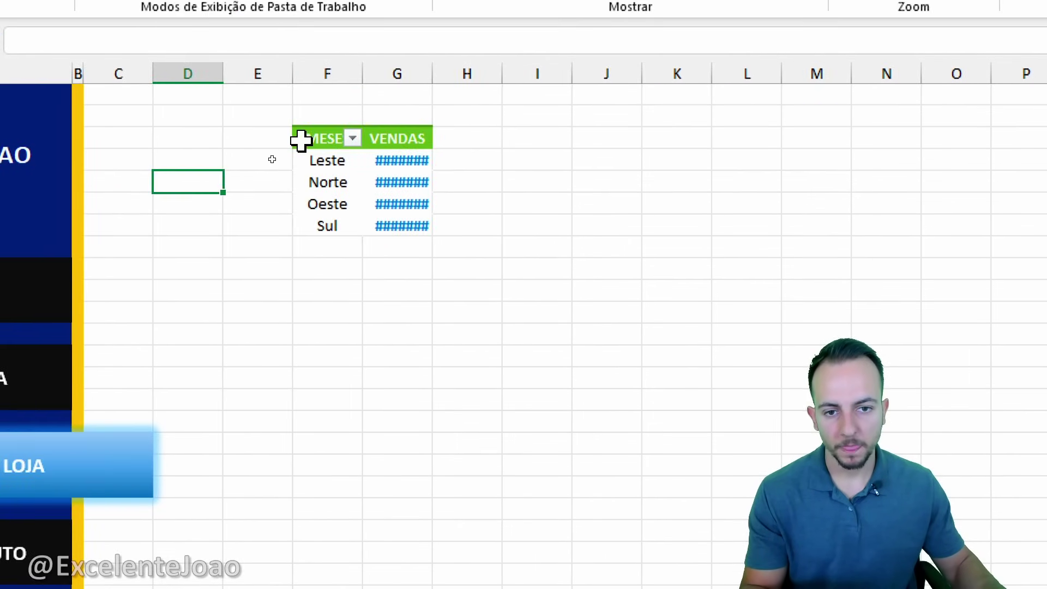
click(239, 127)
key(ctrl+2)
drag(253, 87, 194, 111)
key(Escape)
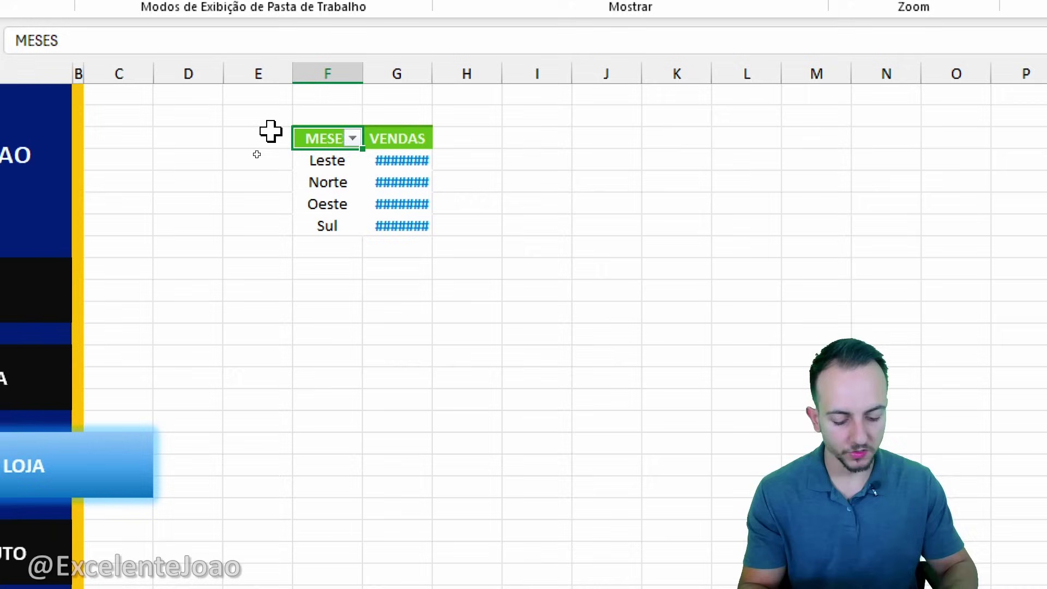
text(LOJAS)
key(Return)
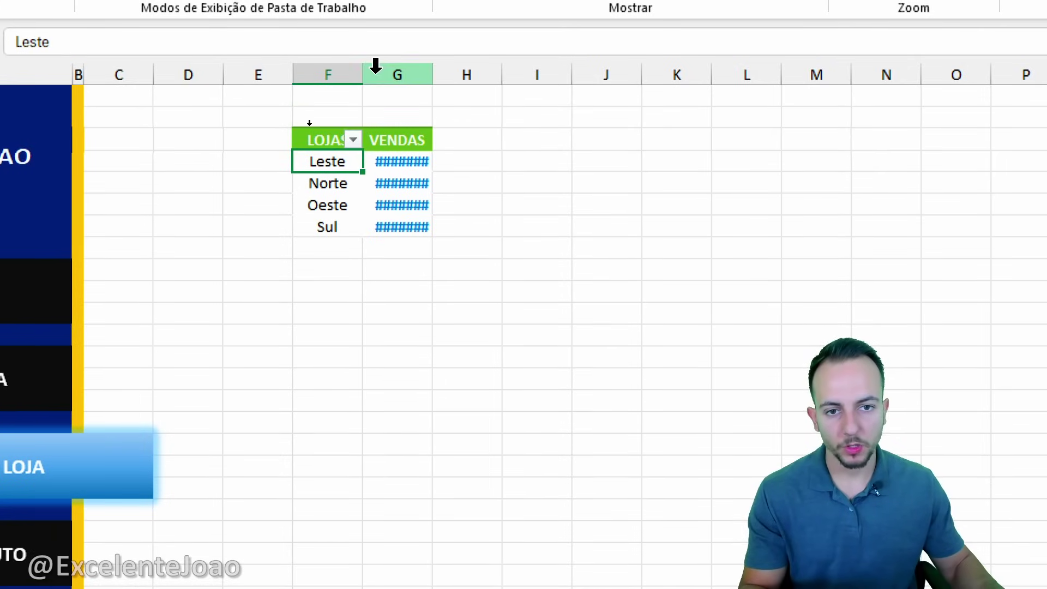
Widen columns F and G on the LOJA sheet so the headers and sales values fit.
drag(362, 73, 421, 74)
drag(491, 77, 577, 76)
click(478, 326)
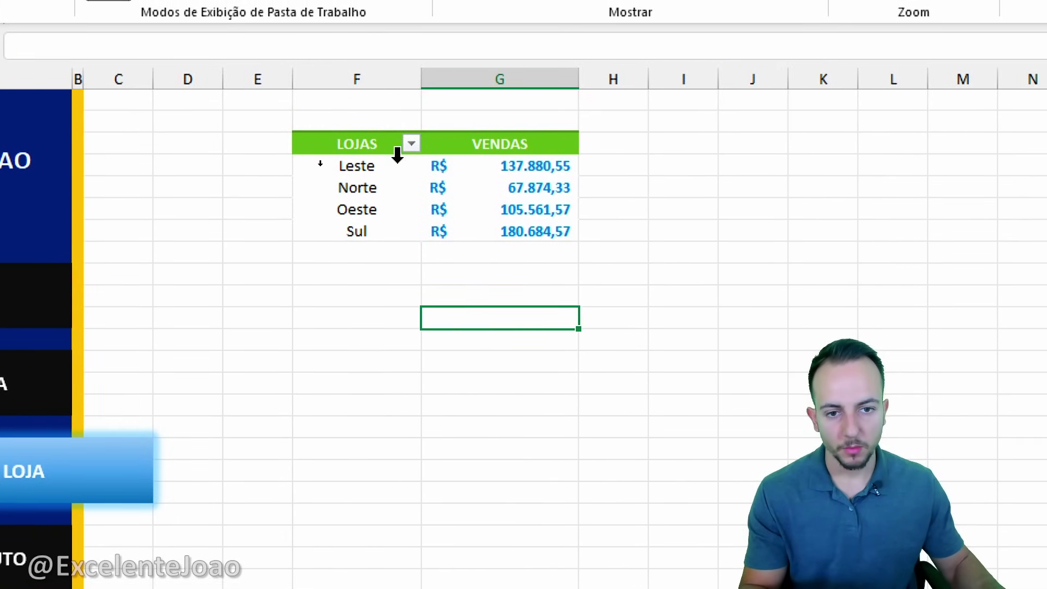
Copy the store sales pivot table and paste a duplicate in column F, several rows below the original.
drag(374, 147, 489, 223)
key(ctrl+c)
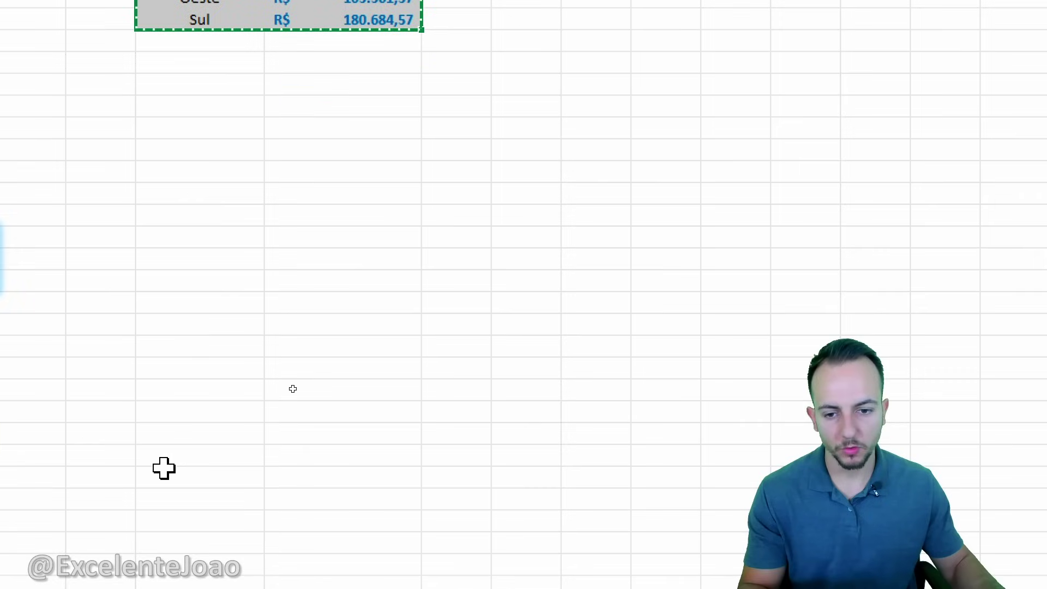
click(138, 515)
key(ctrl+v)
click(255, 542)
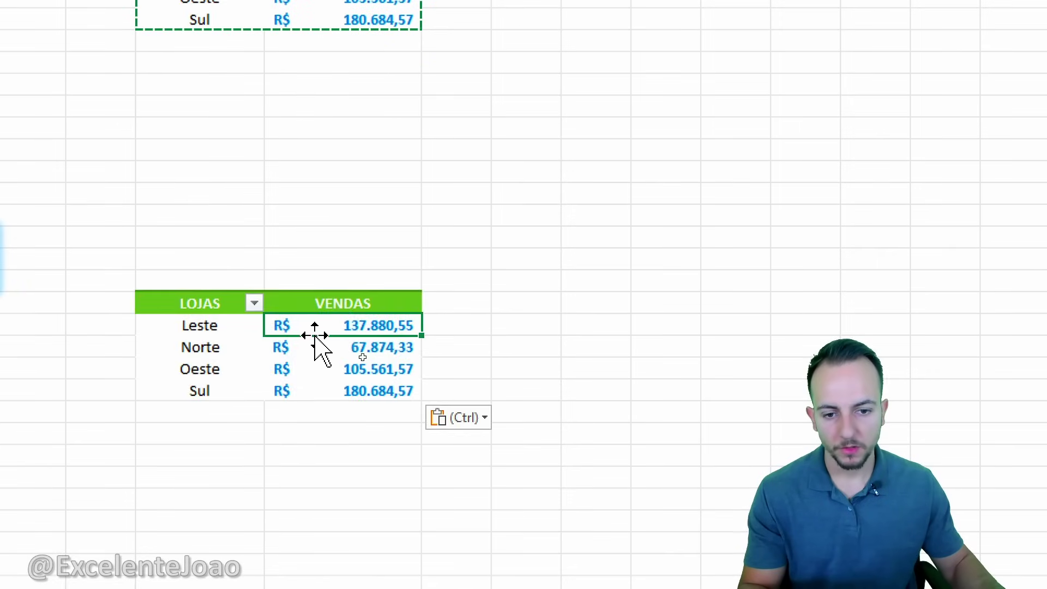
Replace the VENDAS value field of the lower pivot table with the CUSTO TOTAL field.
key(ctrl+2)
drag(321, 276, 322, 272)
key(Escape)
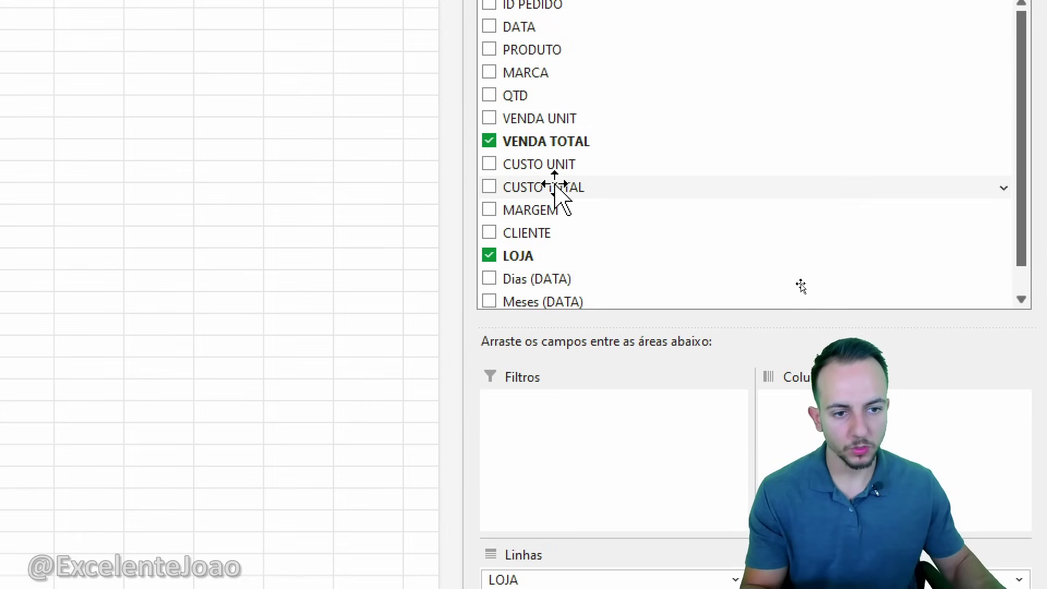
drag(553, 187, 892, 474)
drag(974, 537, 942, 484)
click(1019, 374)
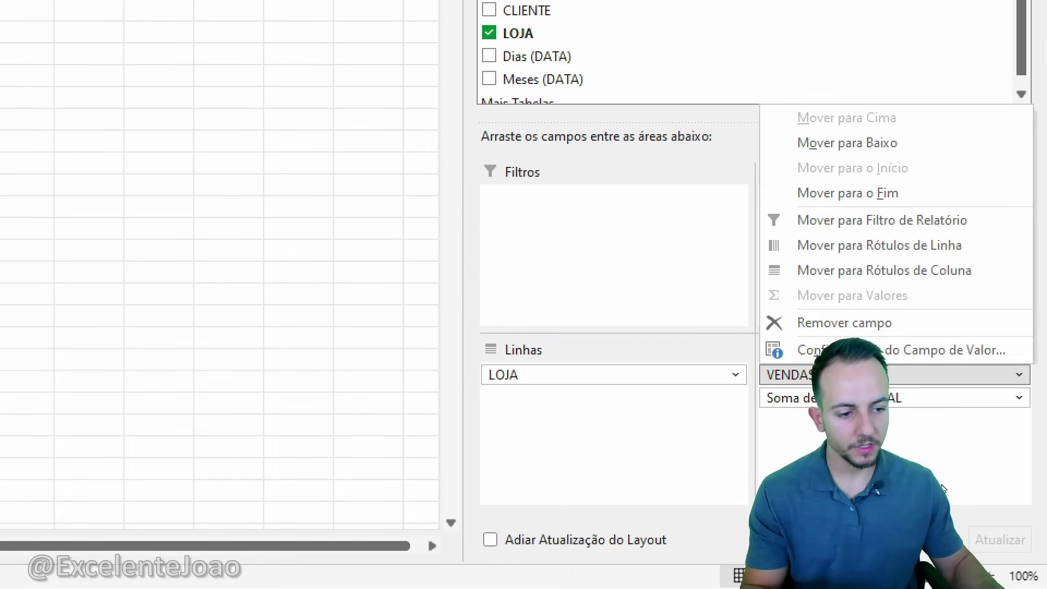
click(866, 321)
click(501, 398)
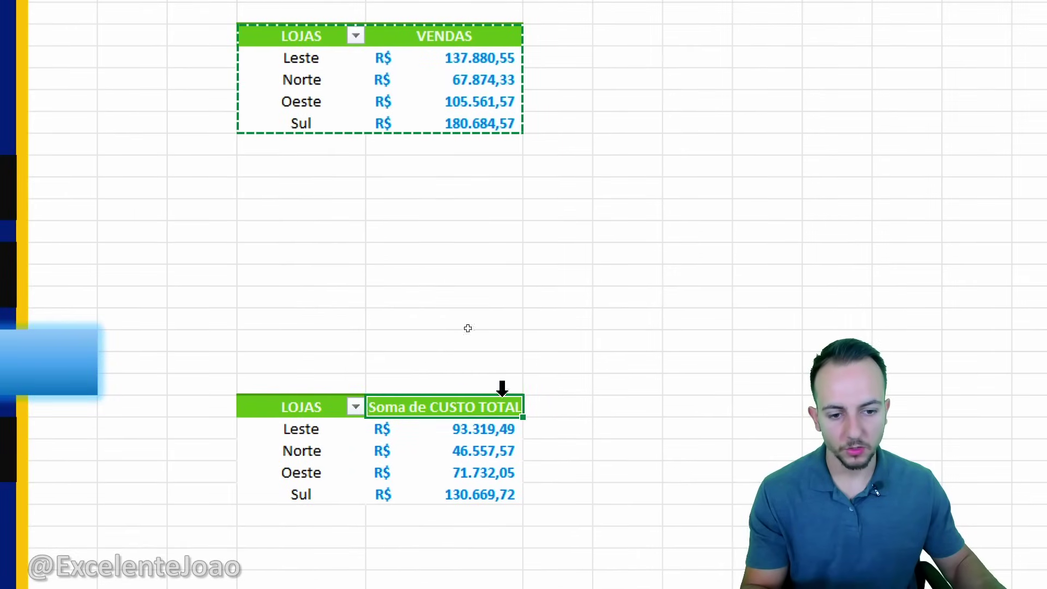
Rename the Soma de CUSTO TOTAL header of the lower pivot table to CUSTOS.
click(766, 380)
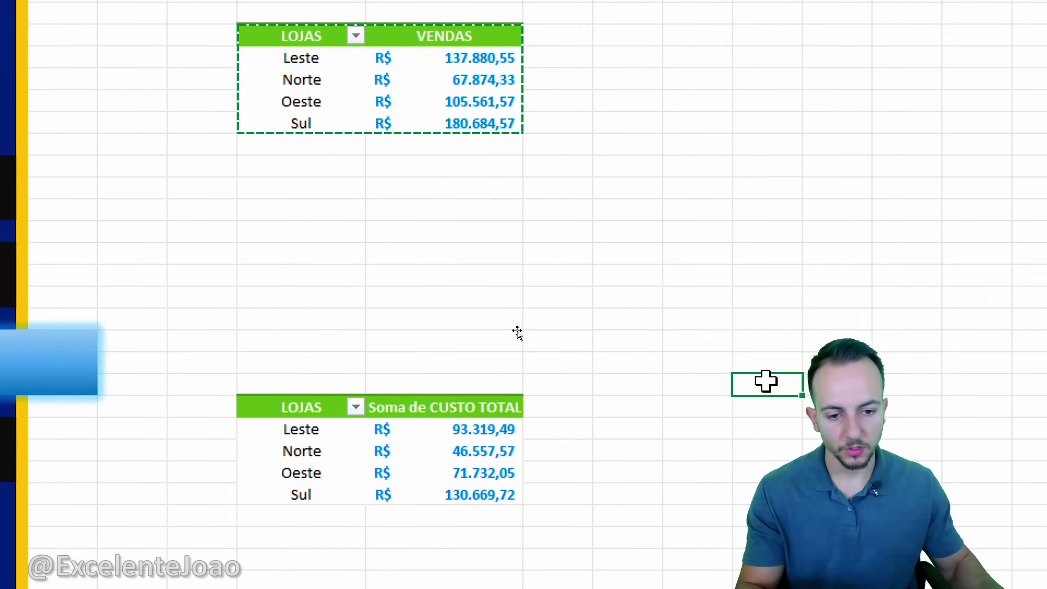
click(467, 408)
text(CUSTOS)
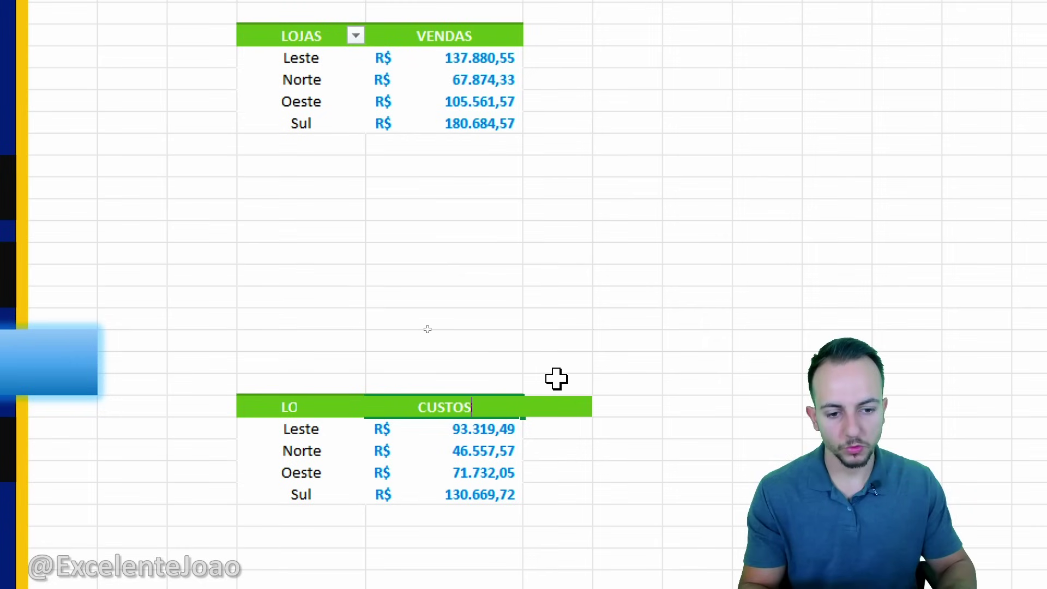
key(Return)
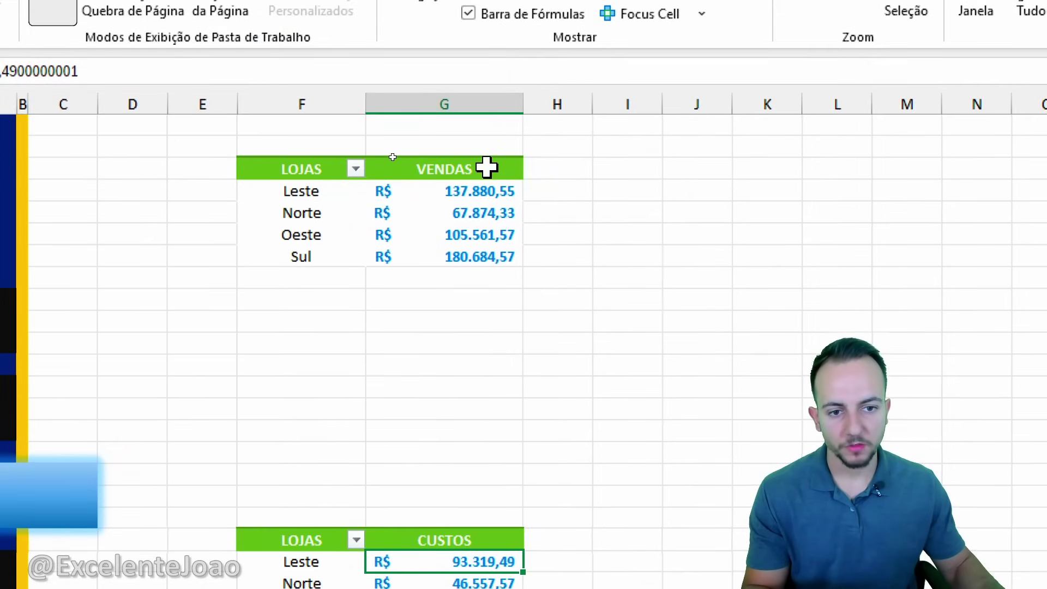
Apply an orange pivot table style to the LOJAS and CUSTOS table.
click(486, 167)
click(488, 385)
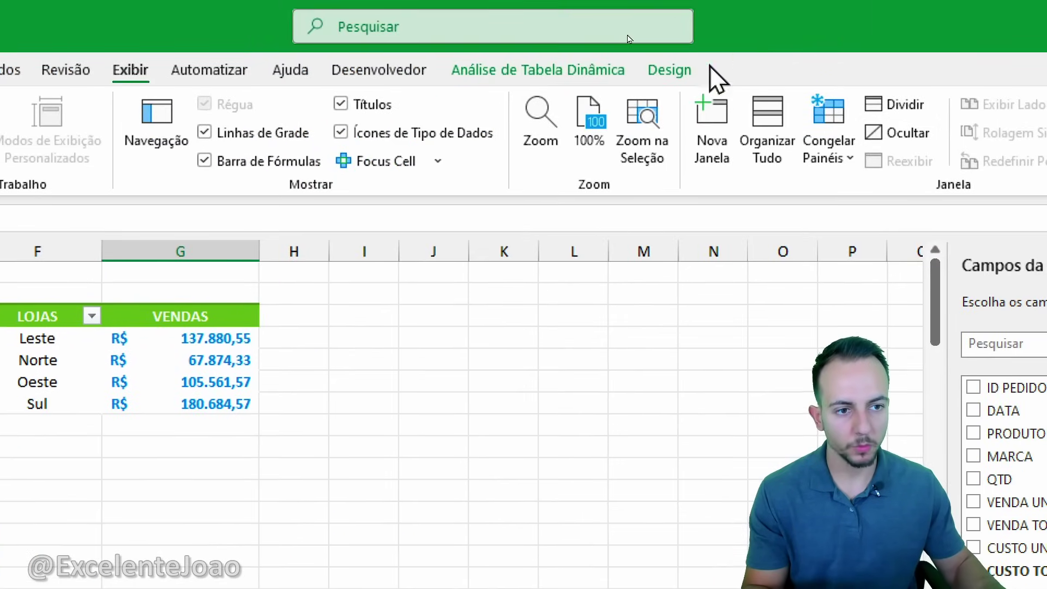
click(670, 70)
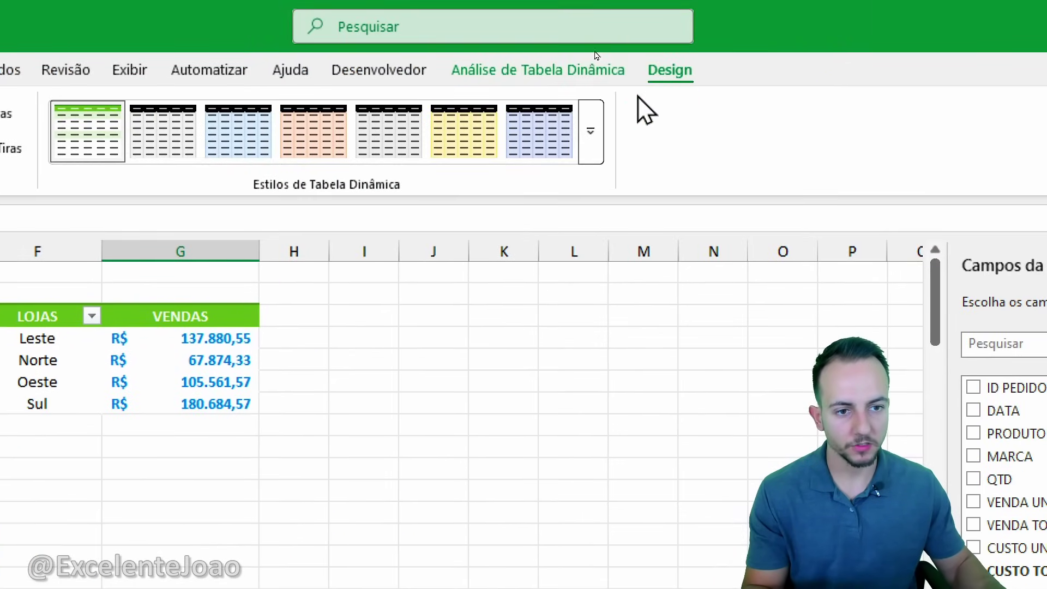
click(591, 132)
click(279, 439)
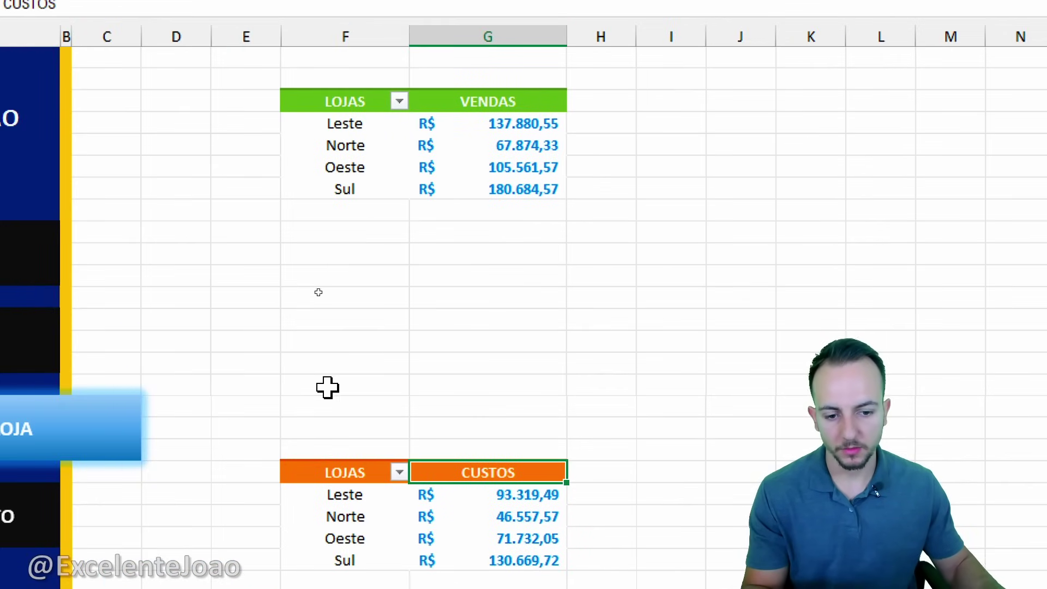
click(376, 363)
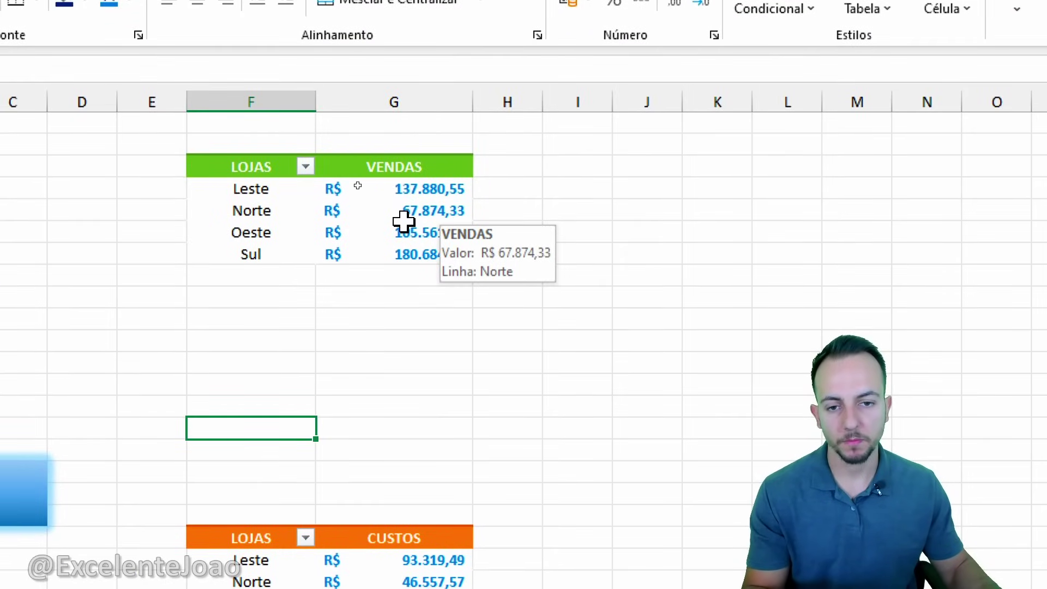
Insert a 2D pie chart from the LOJAS and VENDAS pivot table and place it beside that table.
click(276, 212)
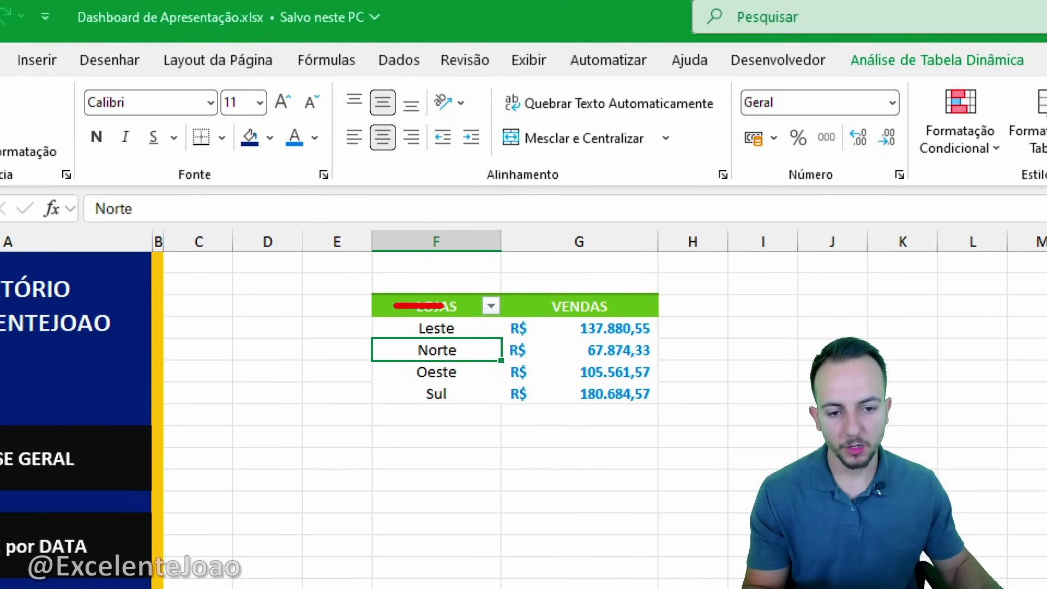
drag(394, 306, 459, 419)
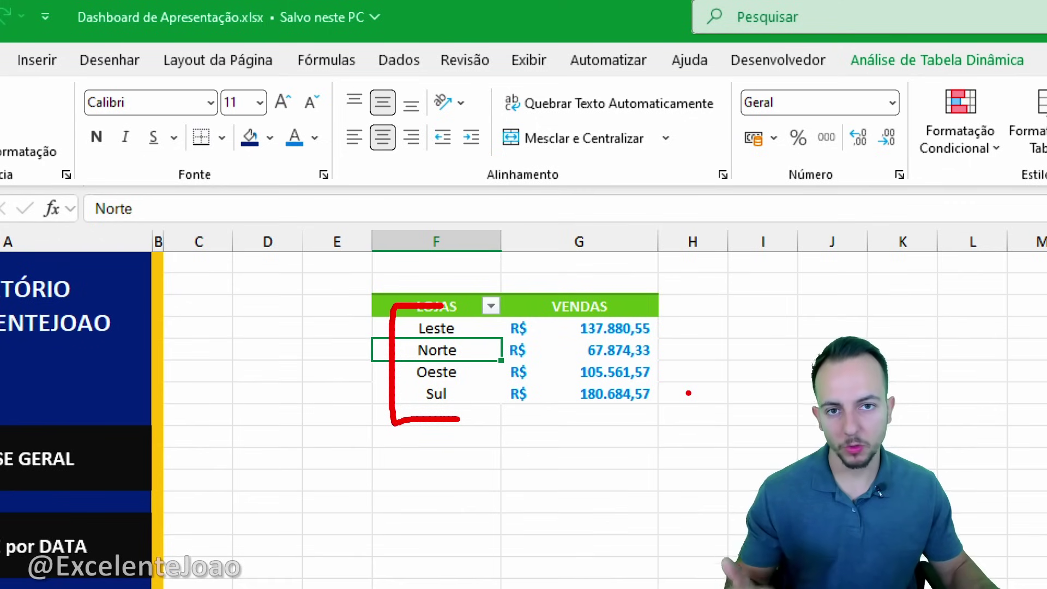
key(e)
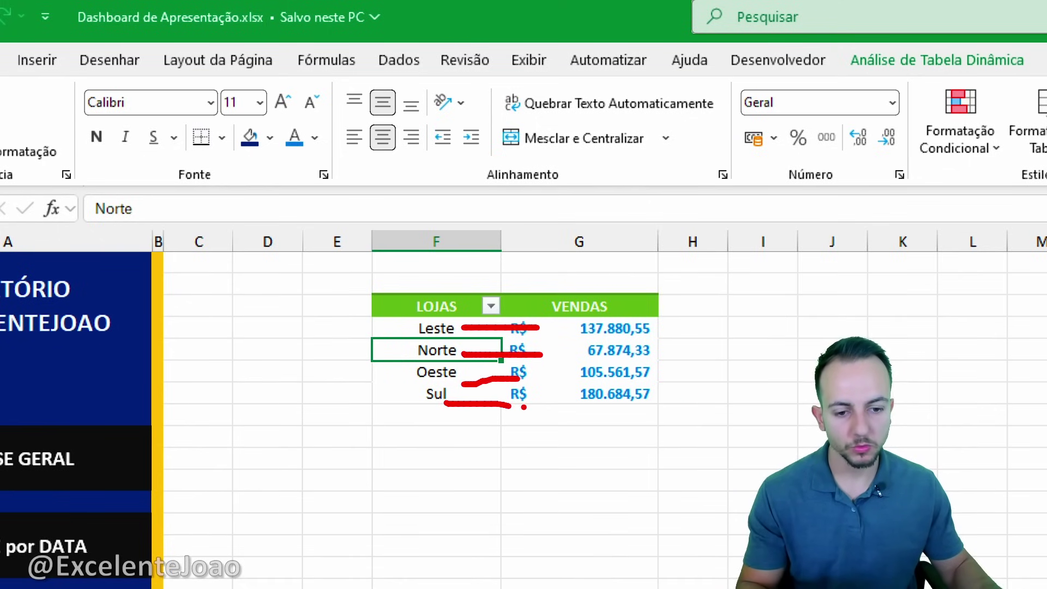
key(Escape)
click(60, 60)
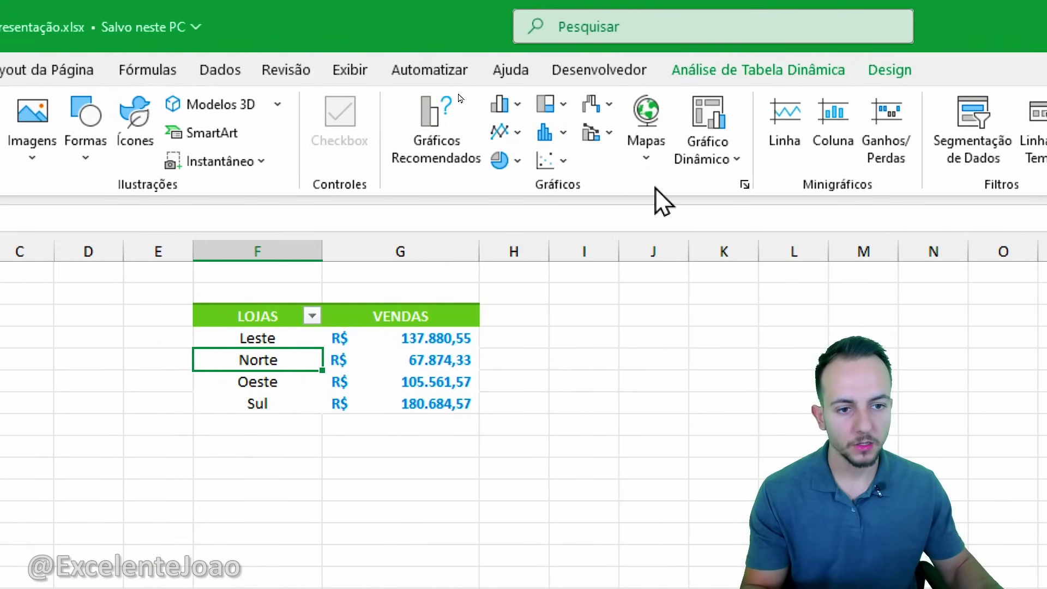
click(507, 161)
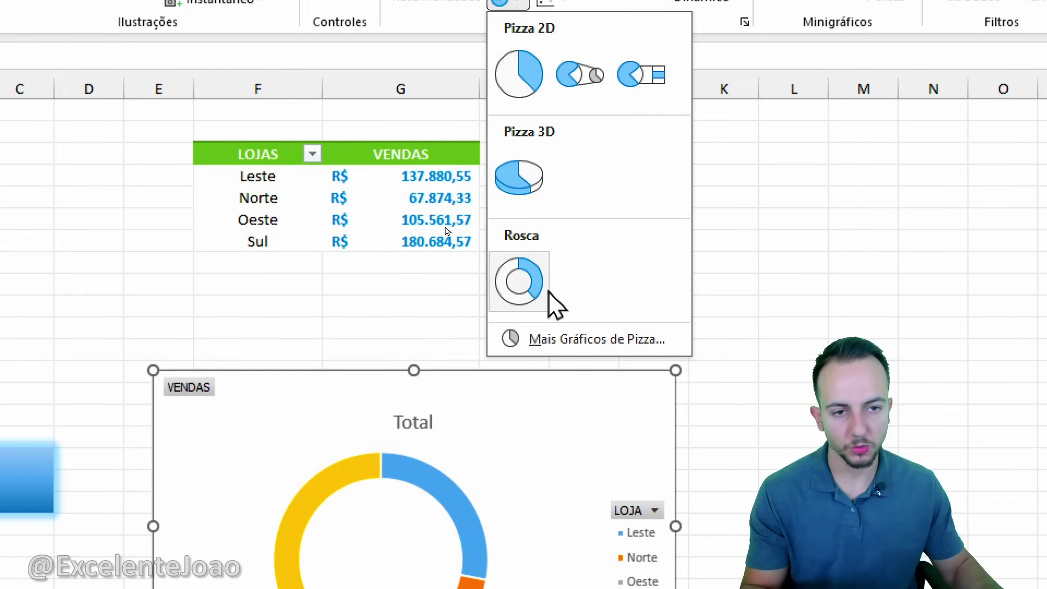
click(529, 76)
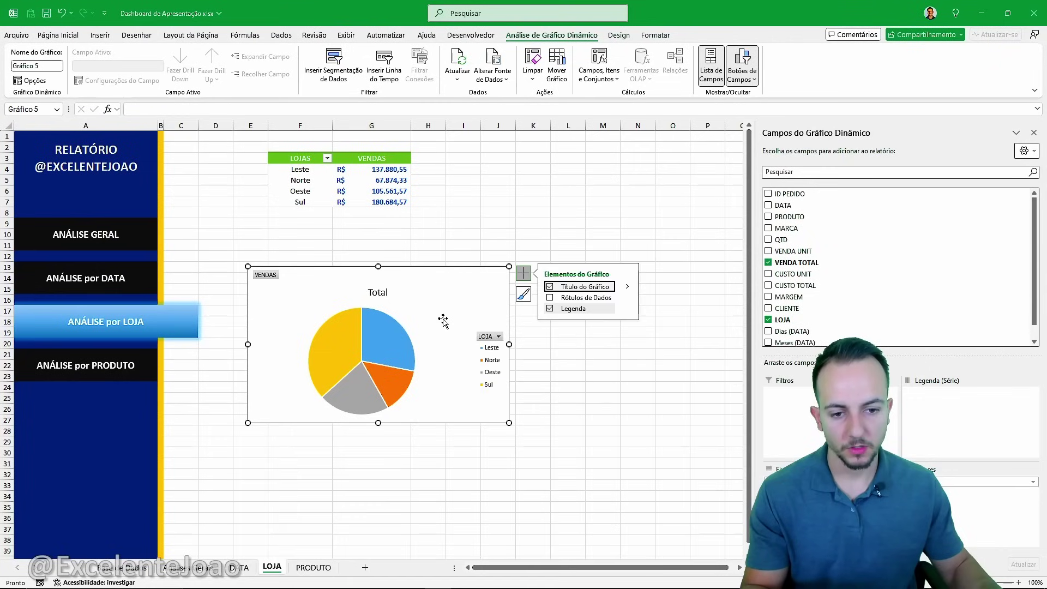
drag(546, 457, 859, 283)
drag(601, 219, 608, 192)
Insert a 2D pie chart from the LOJAS and CUSTOS pivot table and place it beside that table, below the sales chart.
click(399, 355)
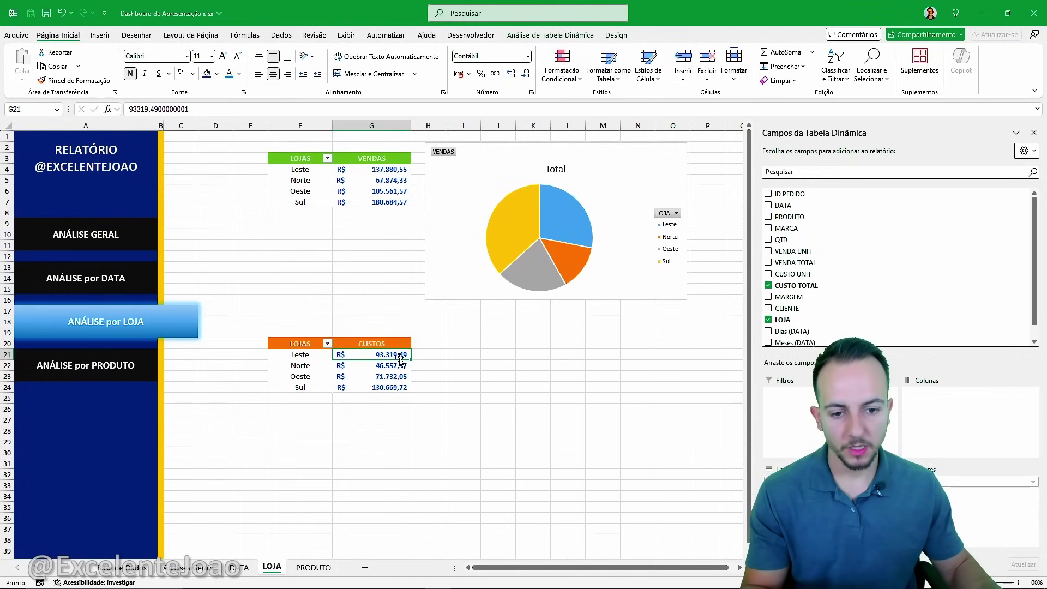
click(108, 36)
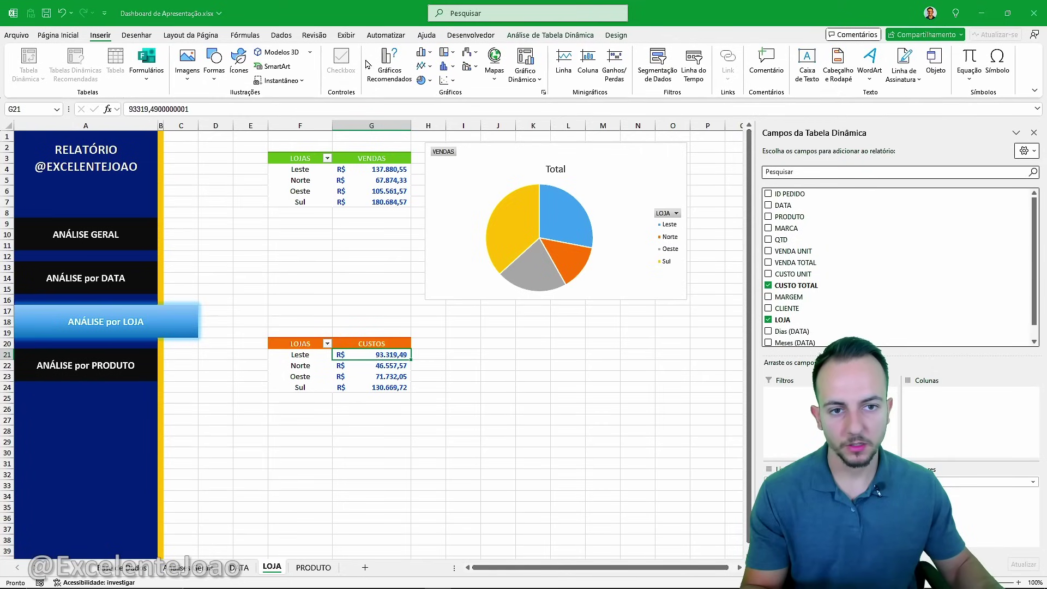
click(424, 81)
click(434, 111)
drag(443, 302, 617, 355)
Apply the eighth chart style, with white percentage labels inside the slices, to the sales pie chart.
click(482, 298)
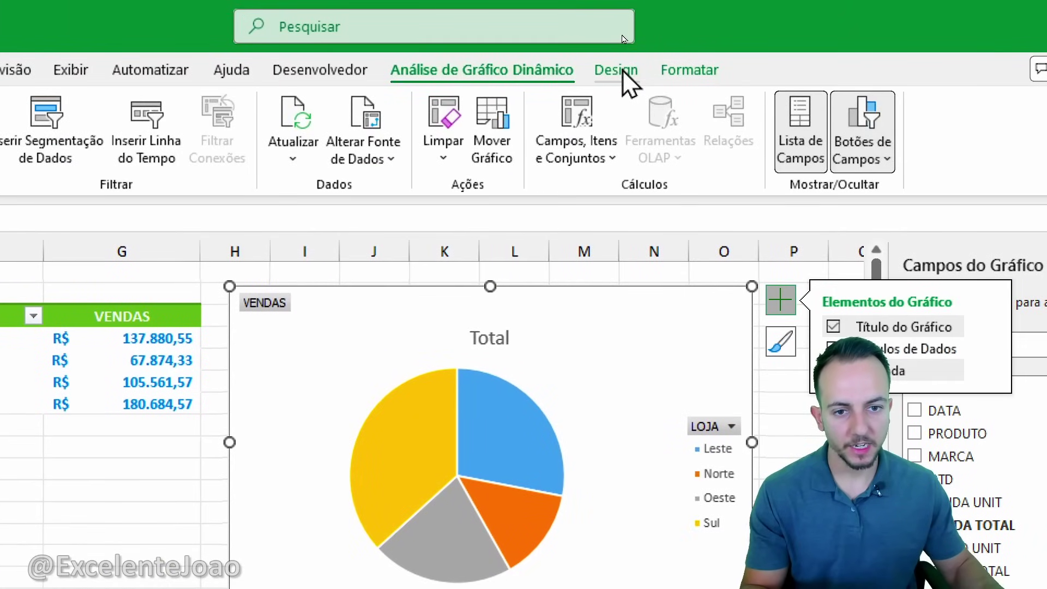
click(622, 36)
click(530, 76)
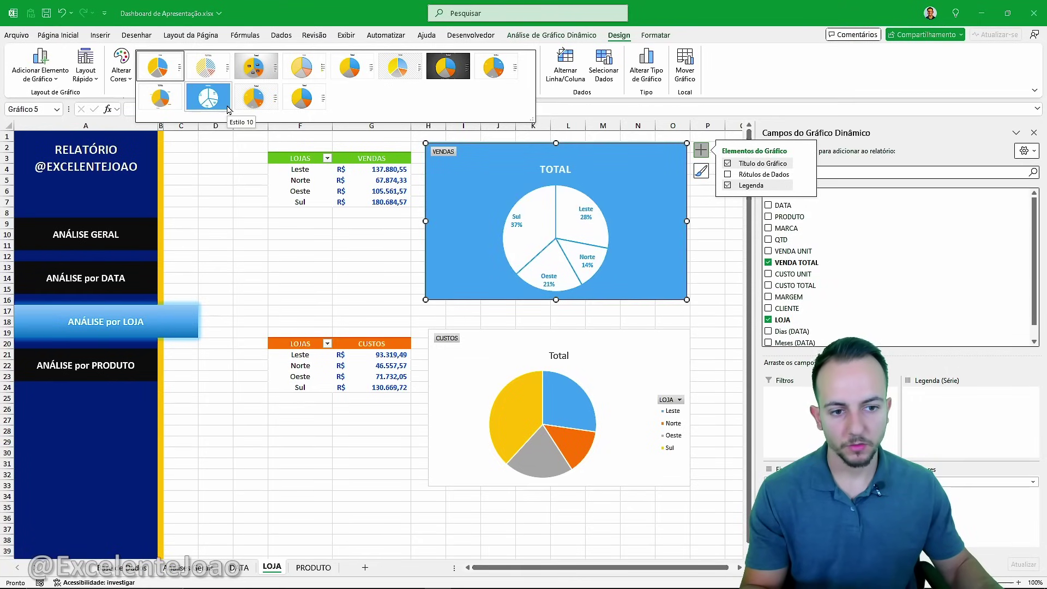
click(507, 67)
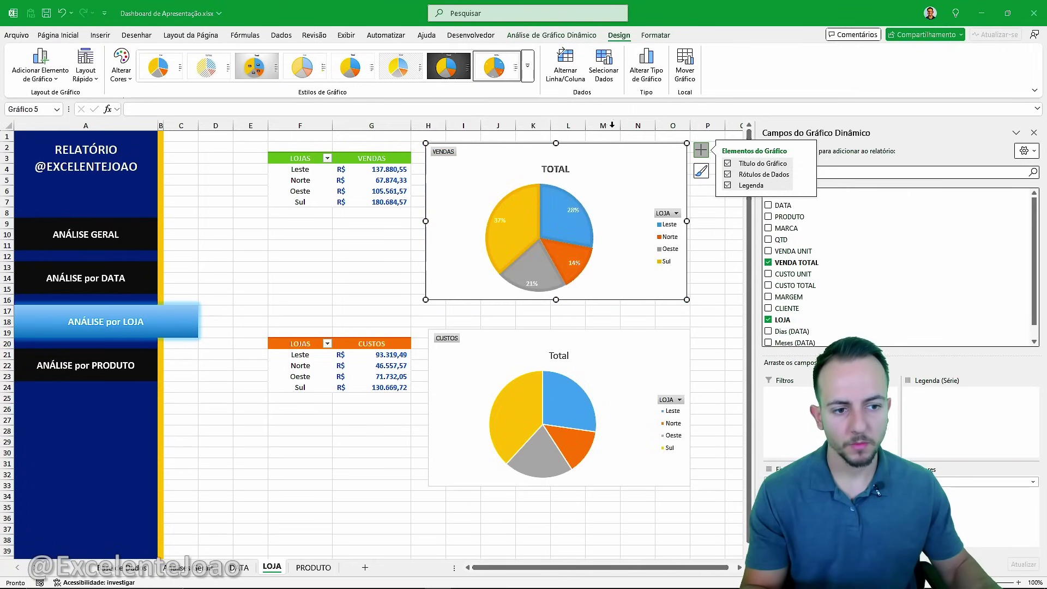
Hide all the field buttons on the sales pie chart.
click(685, 245)
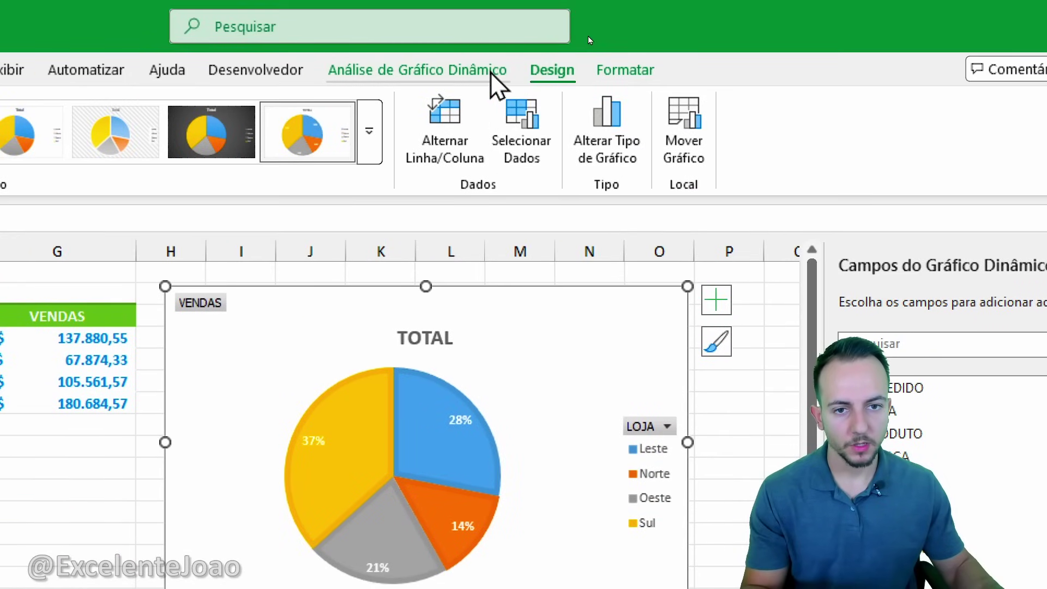
click(496, 82)
click(816, 175)
click(818, 346)
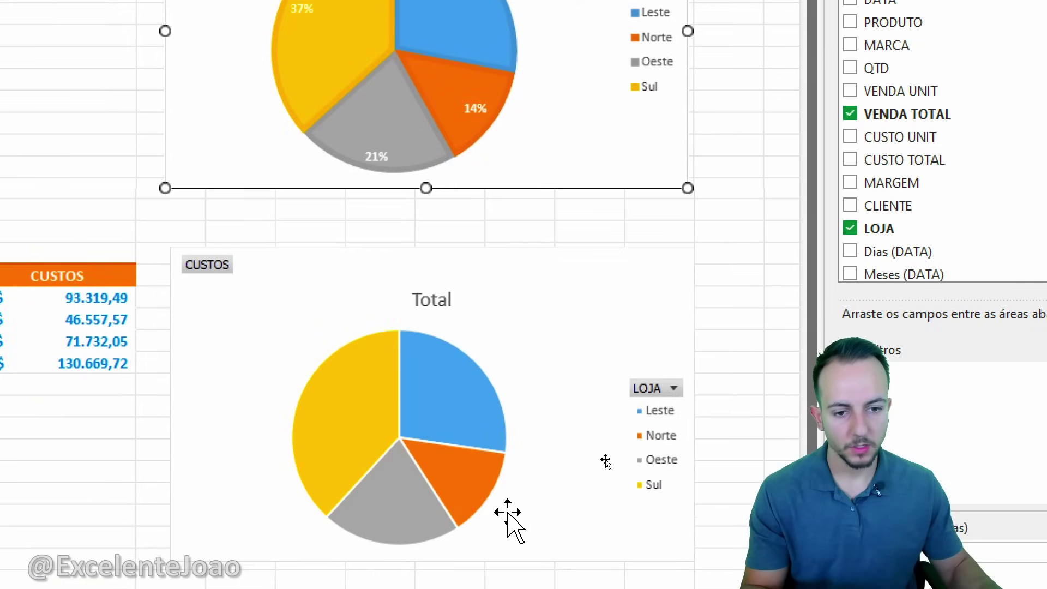
Hide the field buttons on the cost pie chart and apply the same chart style as the sales chart.
click(507, 518)
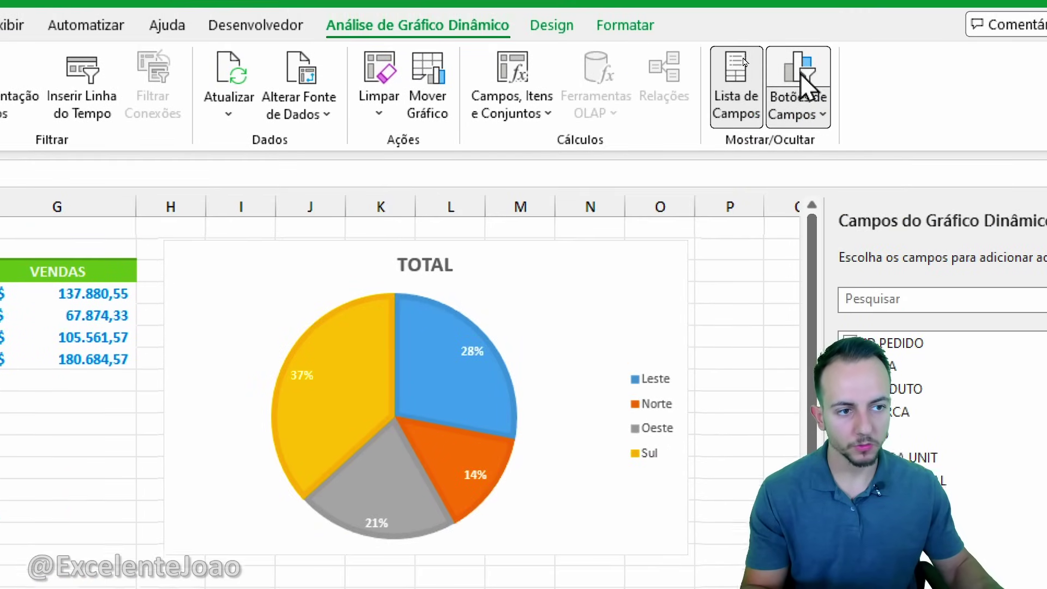
click(802, 21)
click(554, 68)
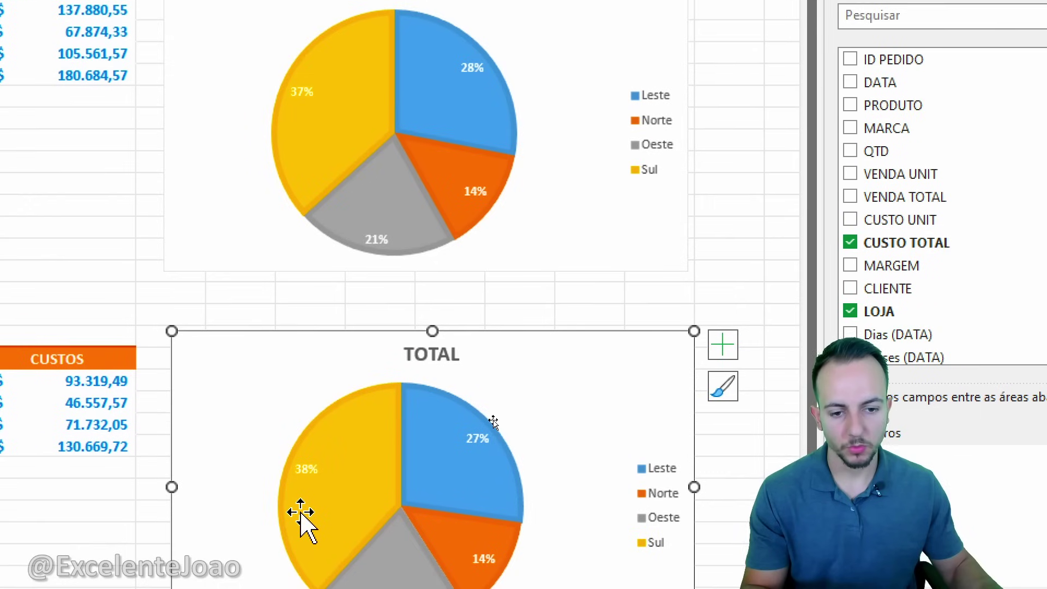
Recolor the sales pie chart with the monochromatic green palette running from dark to light.
click(273, 187)
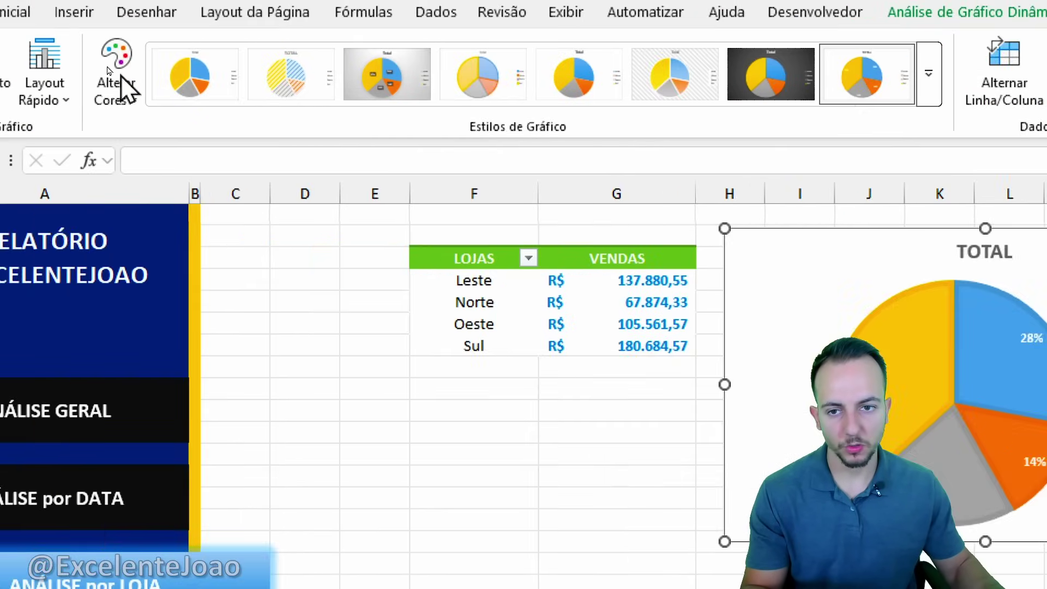
click(117, 82)
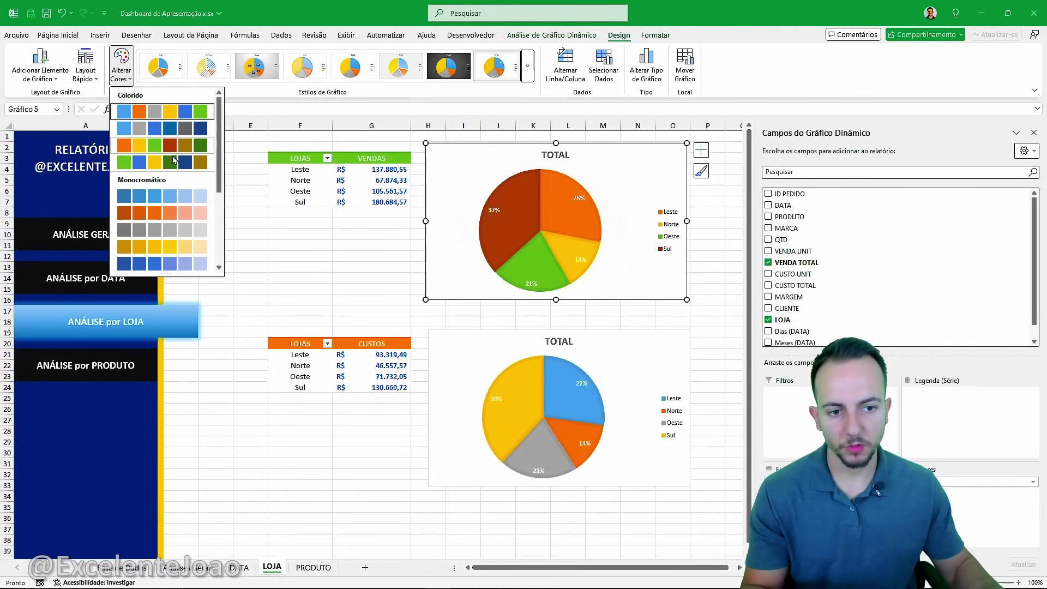
scroll(174, 158, down, 3)
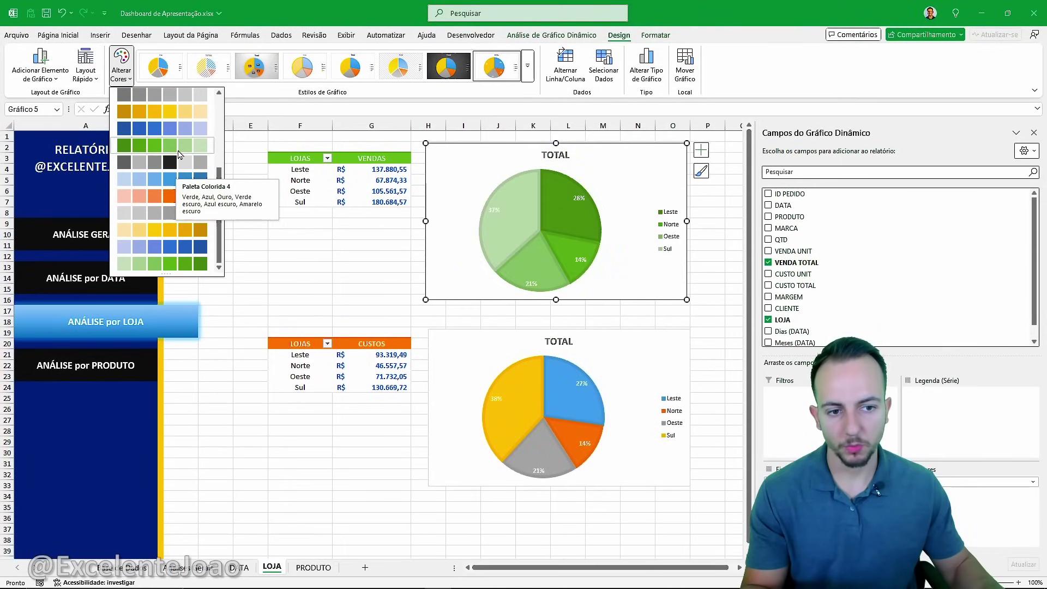
click(178, 155)
Recolor the cost pie chart with the monochromatic orange palette running from light to dark.
click(483, 333)
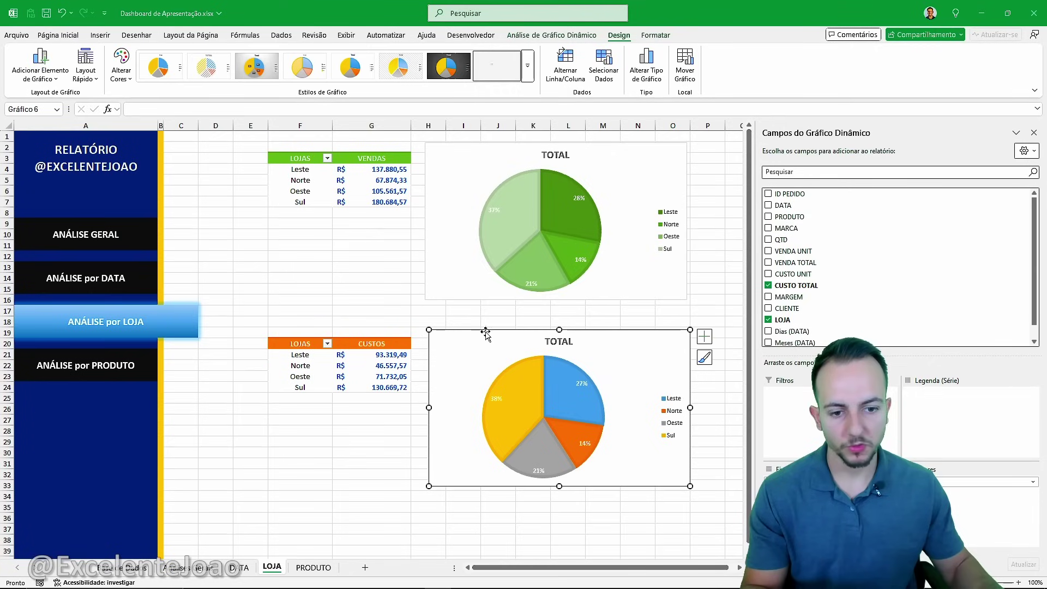
click(121, 66)
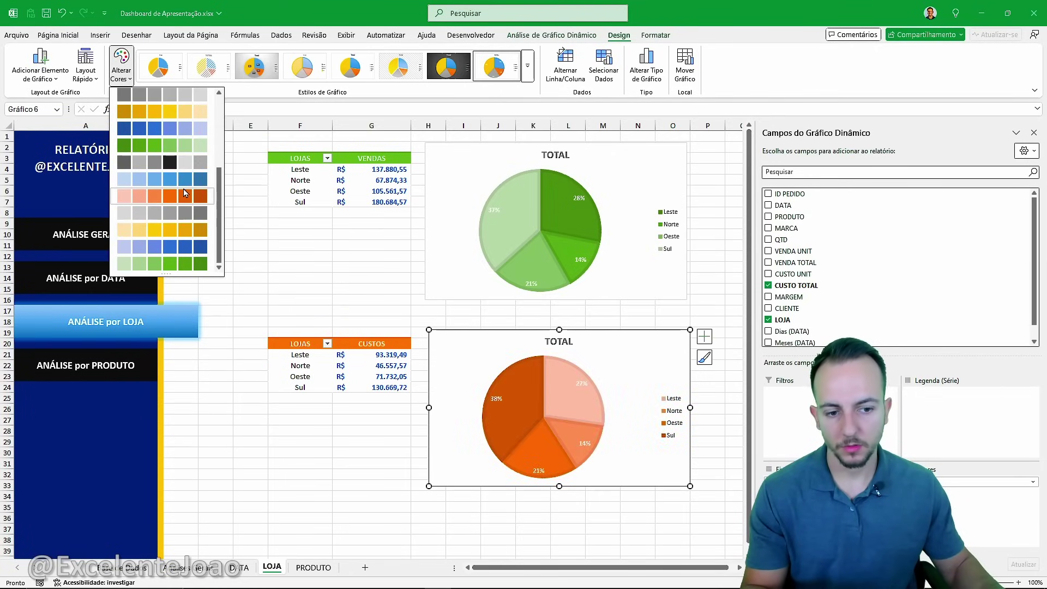
scroll(159, 218, down, 3)
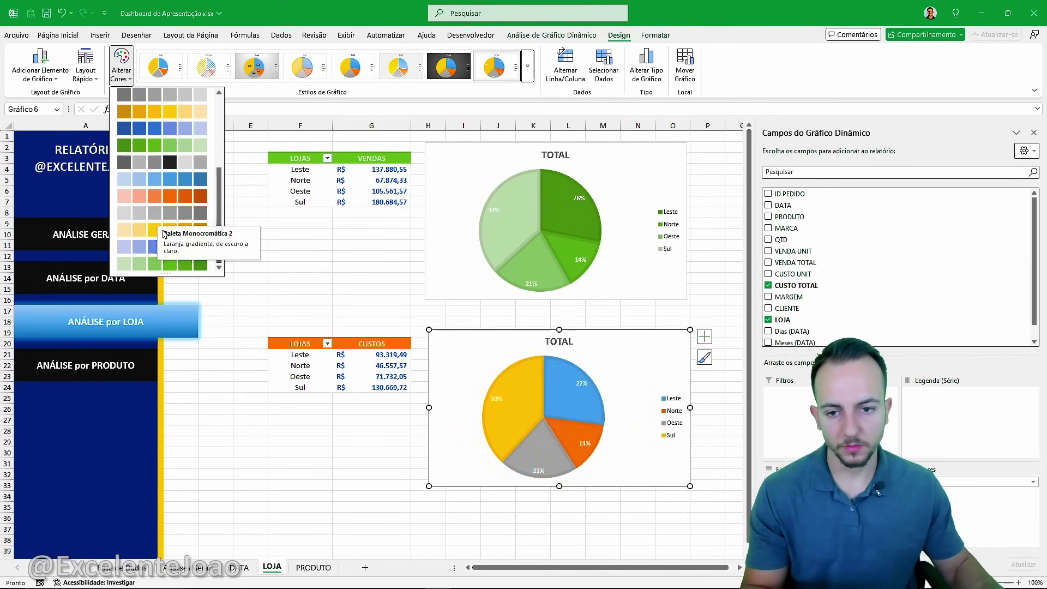
click(170, 199)
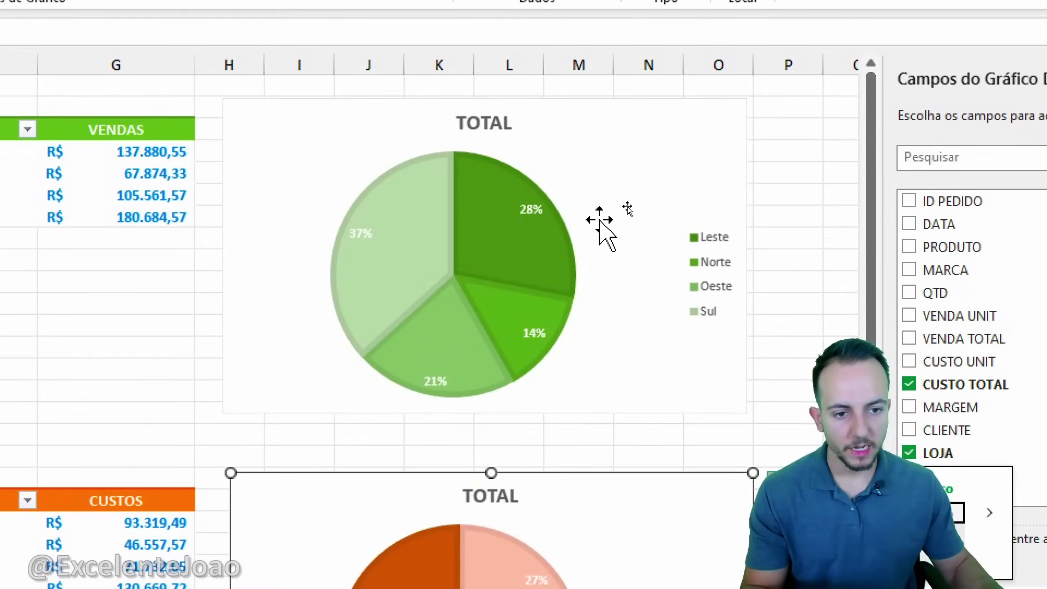
Enlarge the font of the percentage labels on the sales pie chart to more than 16 points.
drag(541, 182, 493, 171)
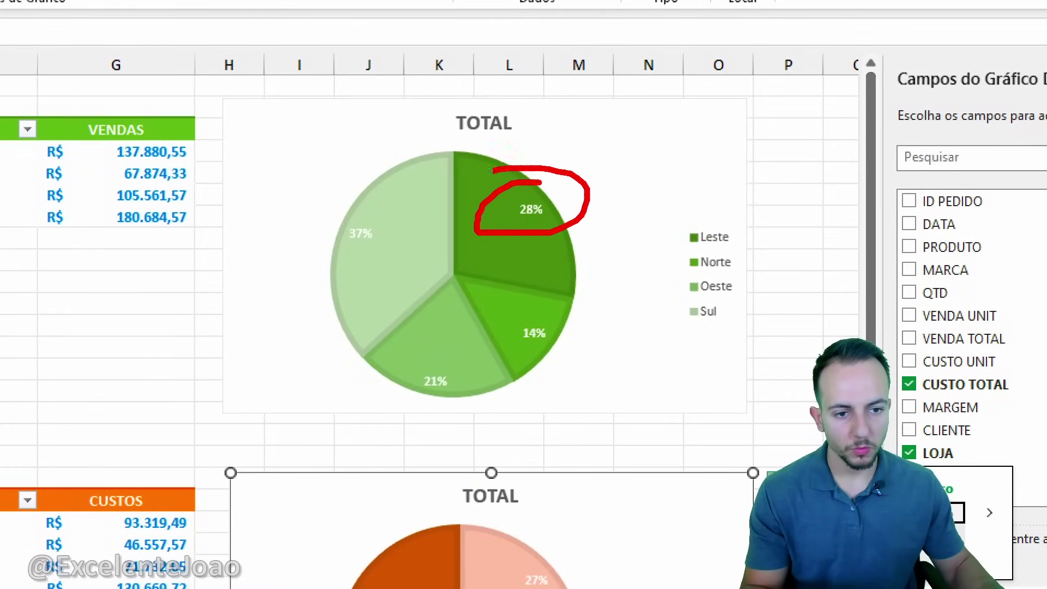
key(Escape)
click(525, 212)
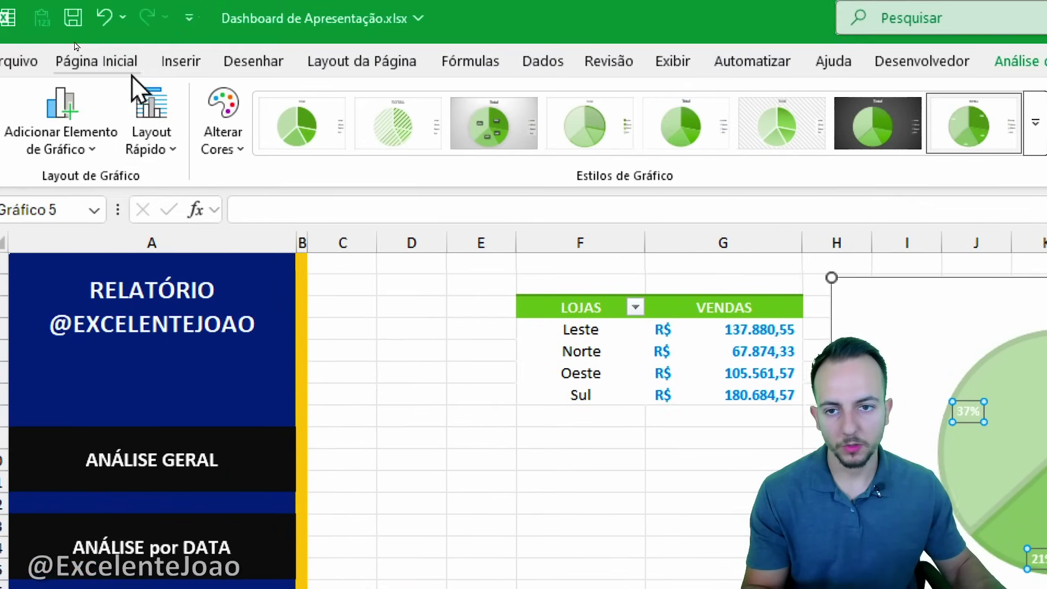
click(131, 73)
click(434, 107)
click(435, 108)
click(434, 107)
click(435, 107)
click(435, 107)
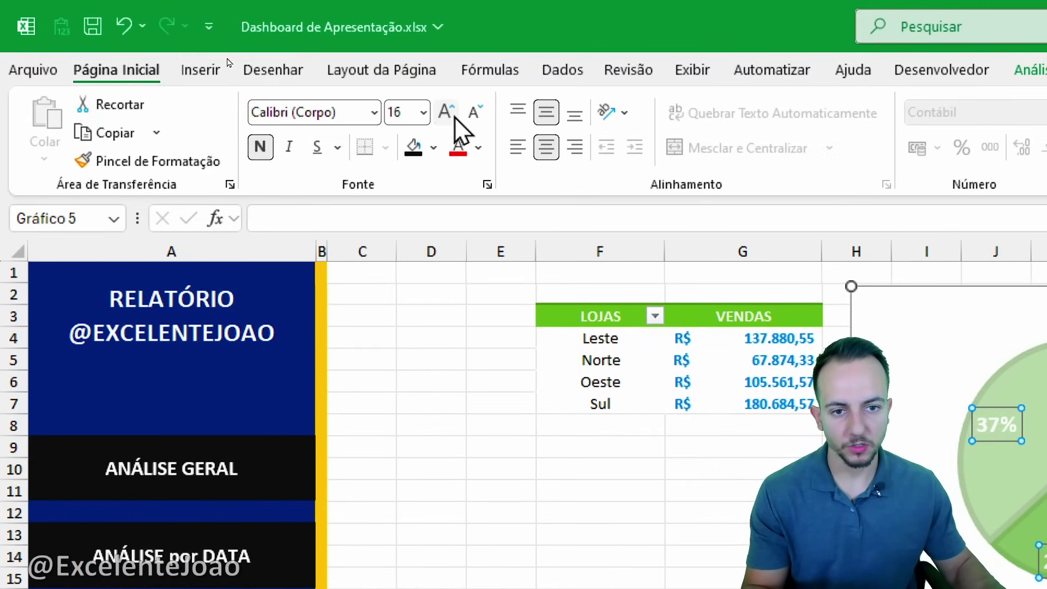
click(455, 117)
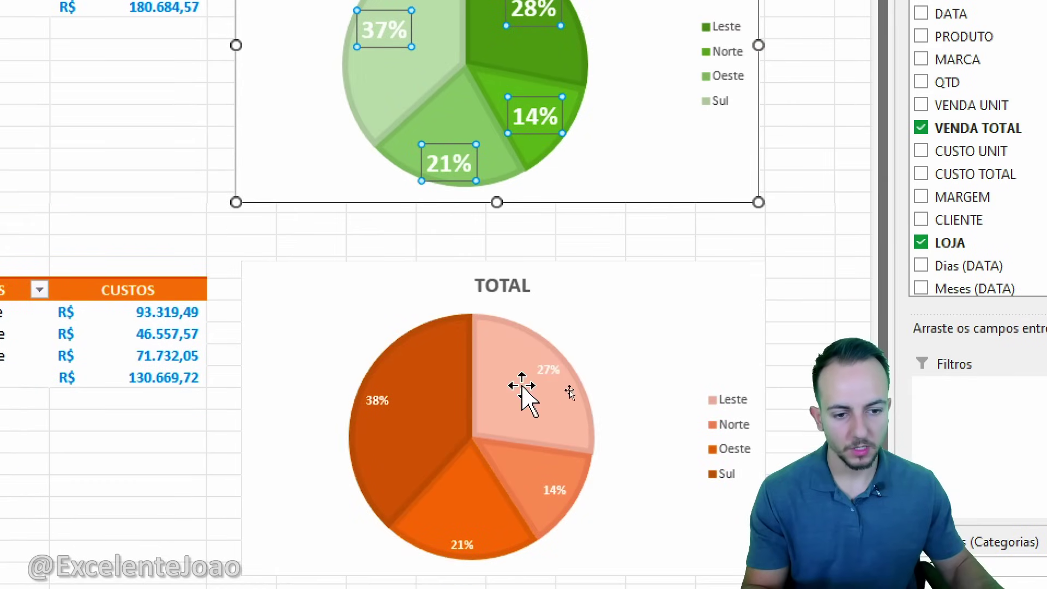
Enlarge the percentage labels on the cost pie chart to match those of the sales chart.
click(555, 377)
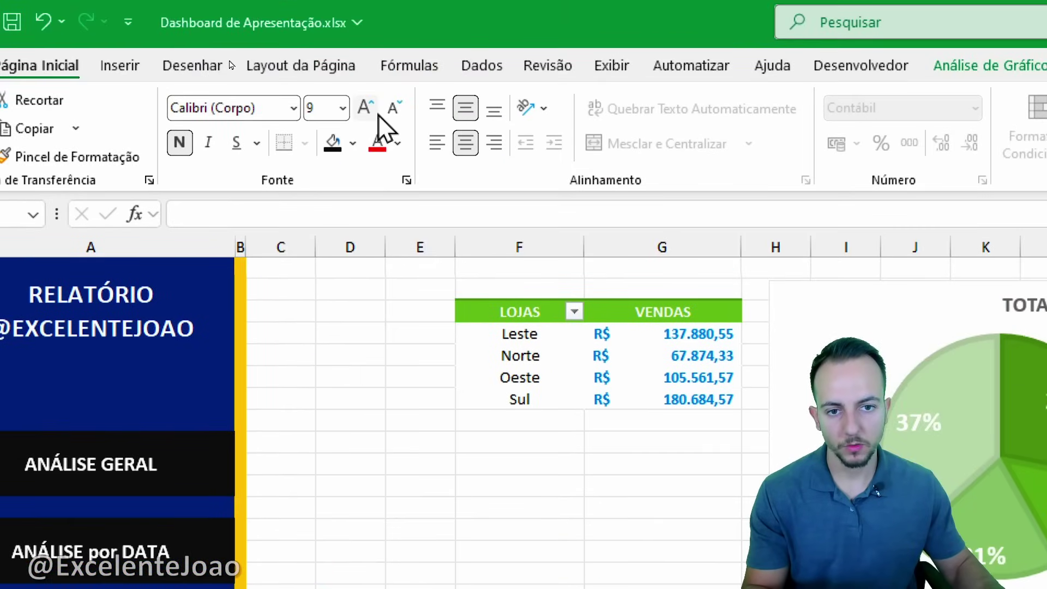
click(374, 112)
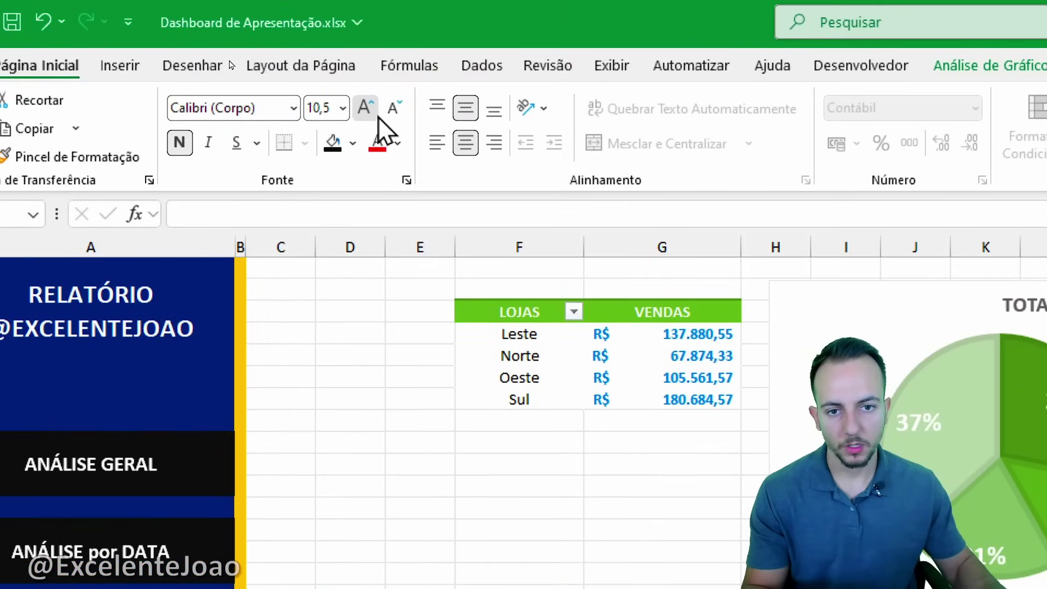
Deselect the chart and turn off the gridlines on the LOJA sheet.
click(606, 510)
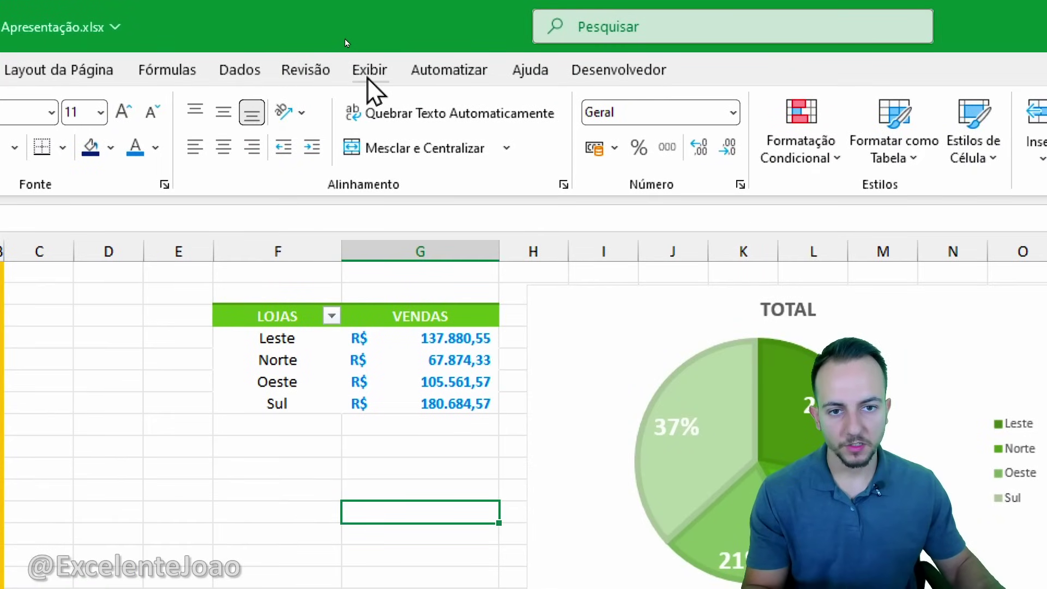
click(367, 74)
click(443, 132)
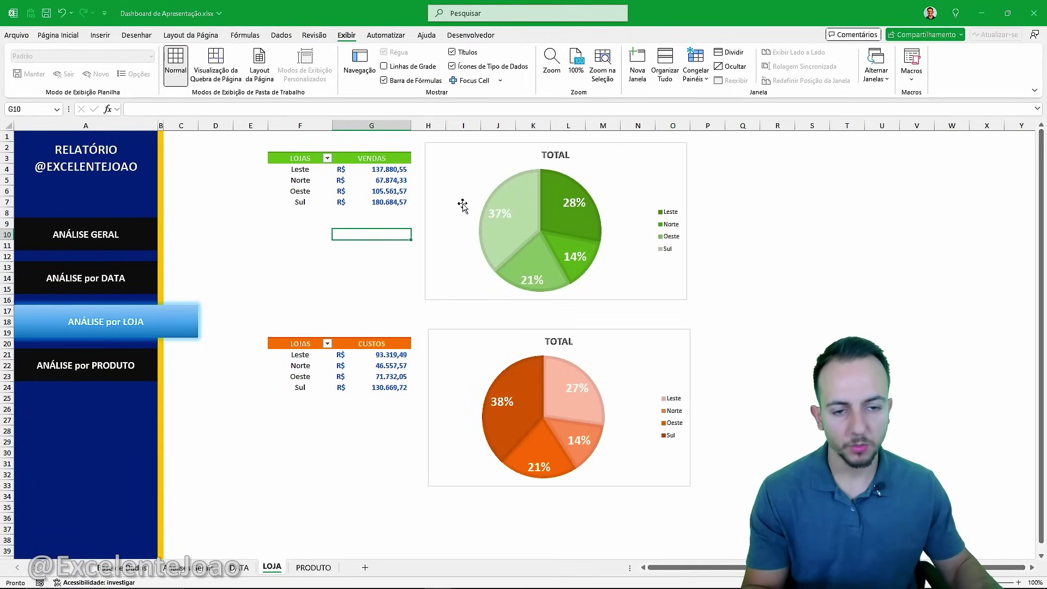
Move the sales pie chart slightly up toward its table and widen it to column P.
drag(436, 166, 432, 160)
click(635, 309)
click(665, 270)
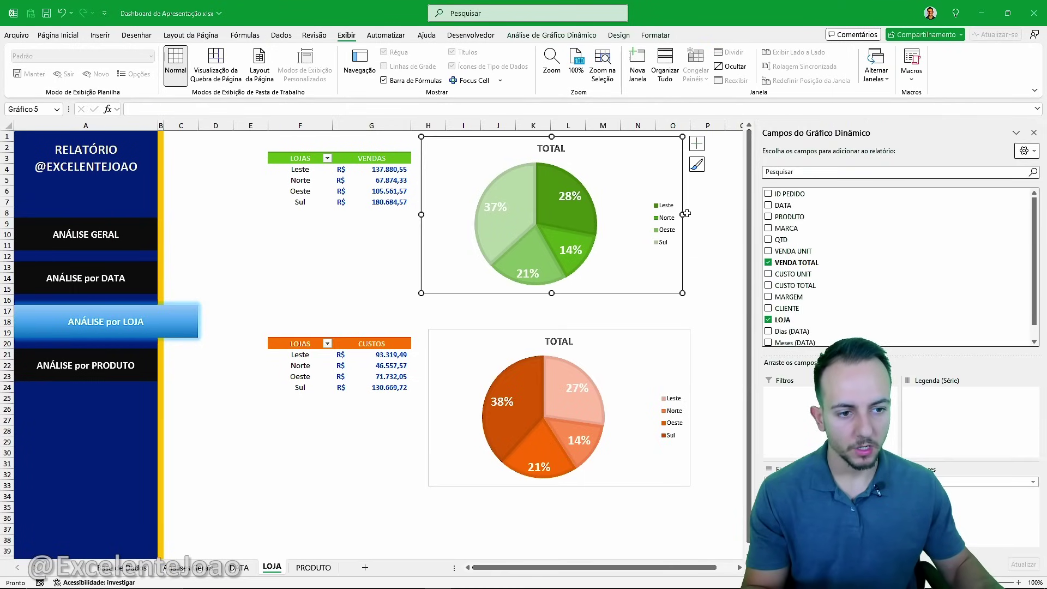
drag(685, 214, 725, 218)
Align the cost pie chart under the sales chart, enlarge it to column P and row 36, and extend the sales chart's height slightly.
drag(461, 347, 456, 349)
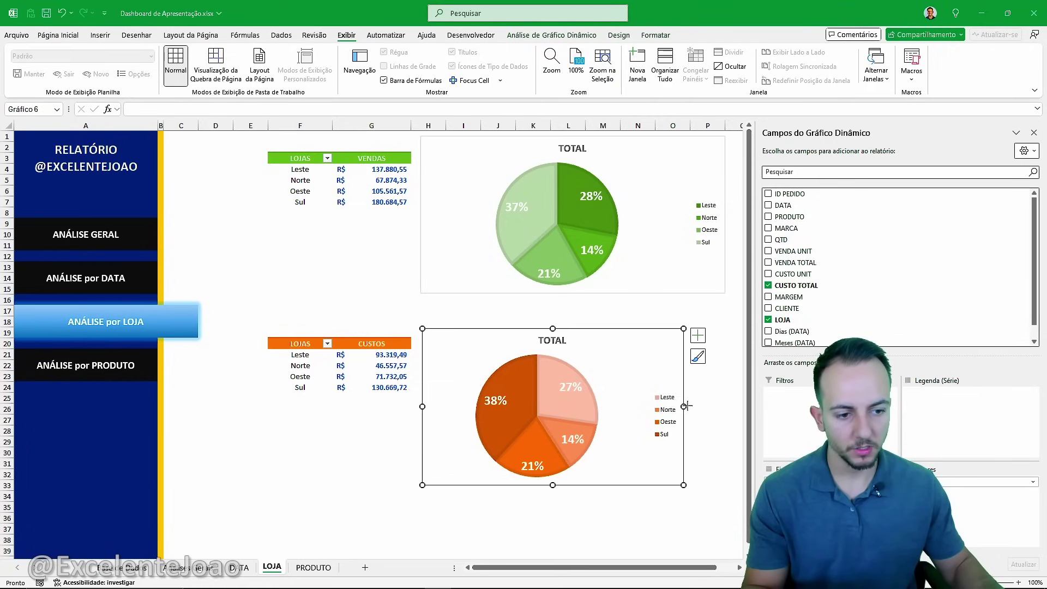
drag(685, 406, 725, 406)
drag(573, 485, 573, 517)
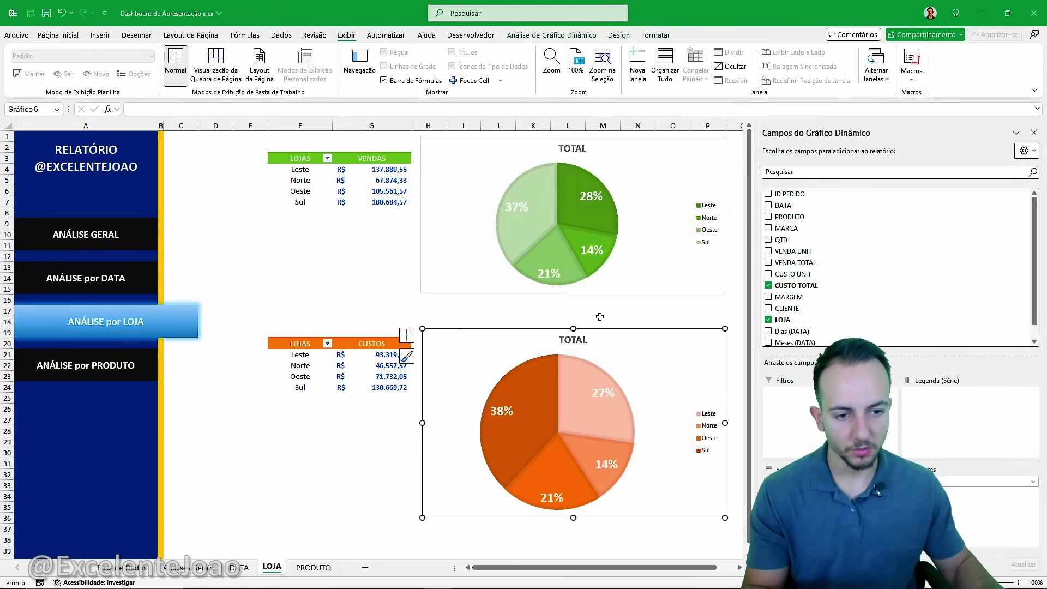
click(573, 292)
drag(572, 292, 571, 307)
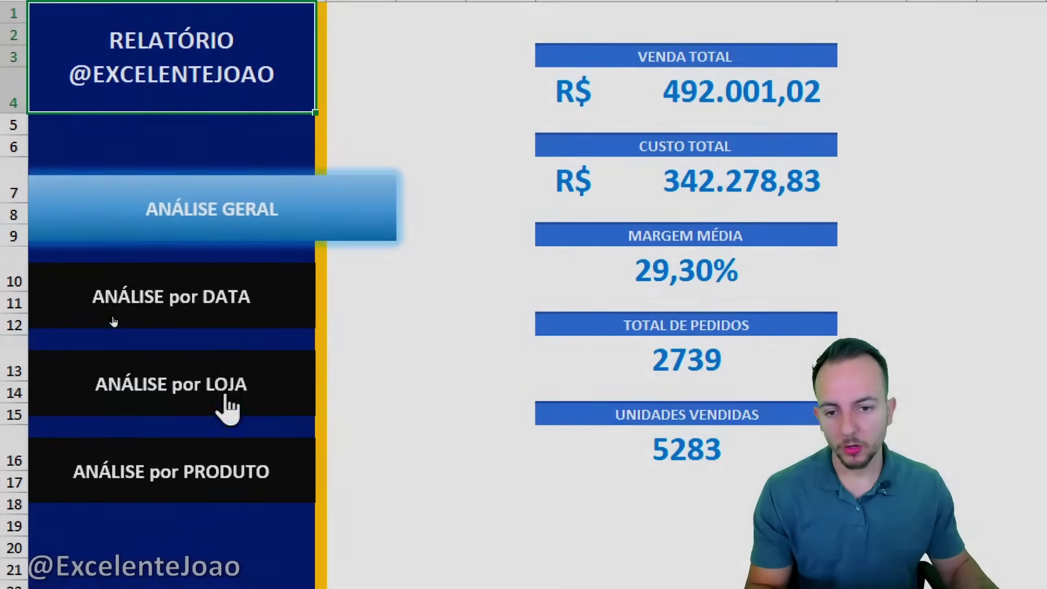
Check the sidebar navigation by opening ANÁLISE por DATA, ANÁLISE por LOJA and ANÁLISE GERAL.
click(246, 320)
click(240, 384)
click(229, 215)
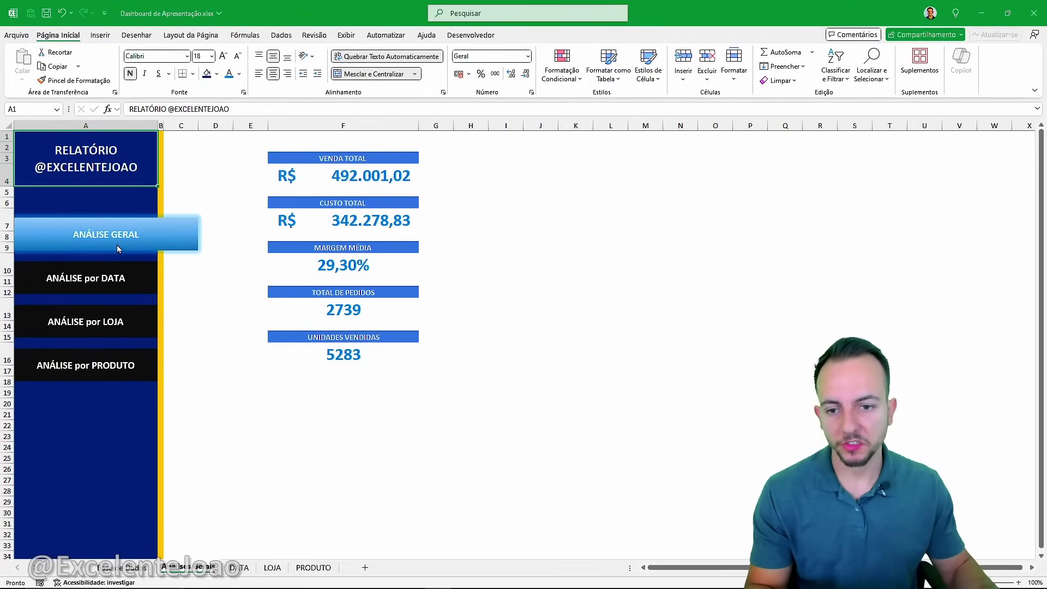
Review the ANÁLISE GERAL, ANÁLISE por DATA, ANÁLISE por LOJA and ANÁLISE por PRODUTO pages through the sidebar links and examine the general totals.
click(134, 280)
click(127, 316)
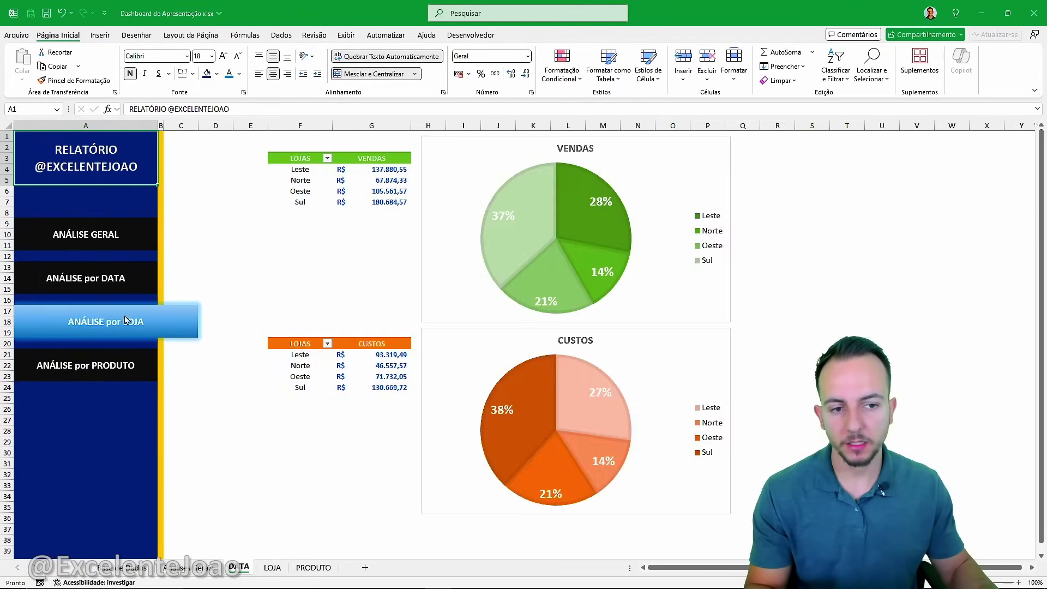
click(136, 290)
click(126, 240)
click(120, 276)
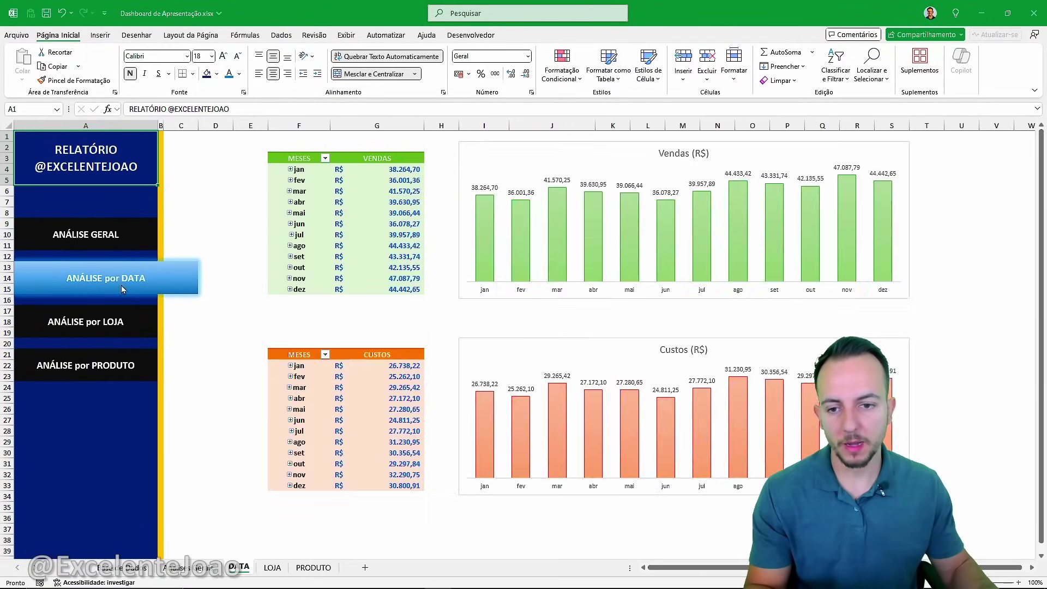
click(129, 238)
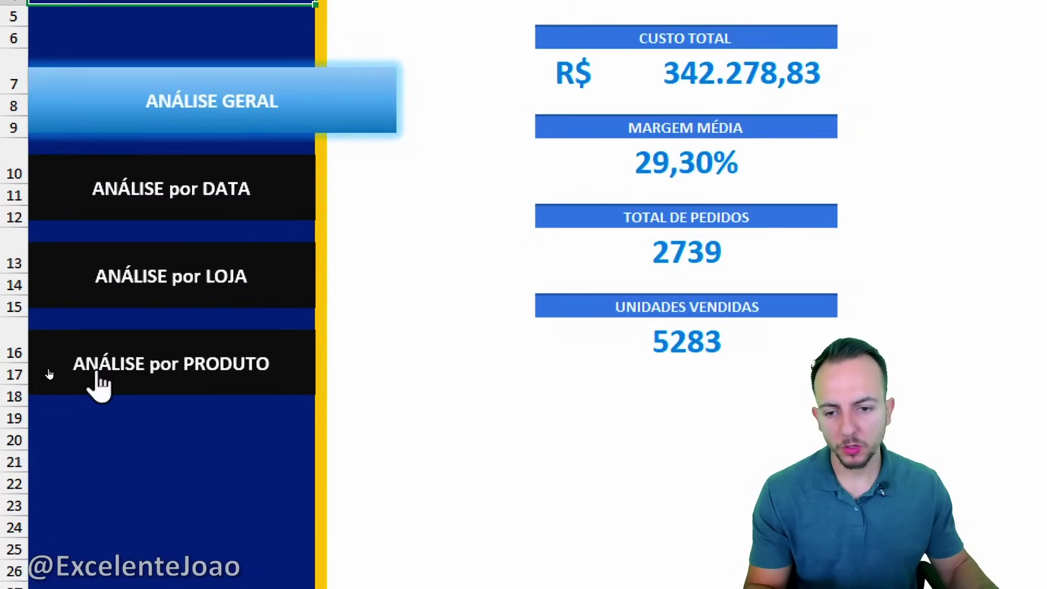
click(101, 375)
click(211, 288)
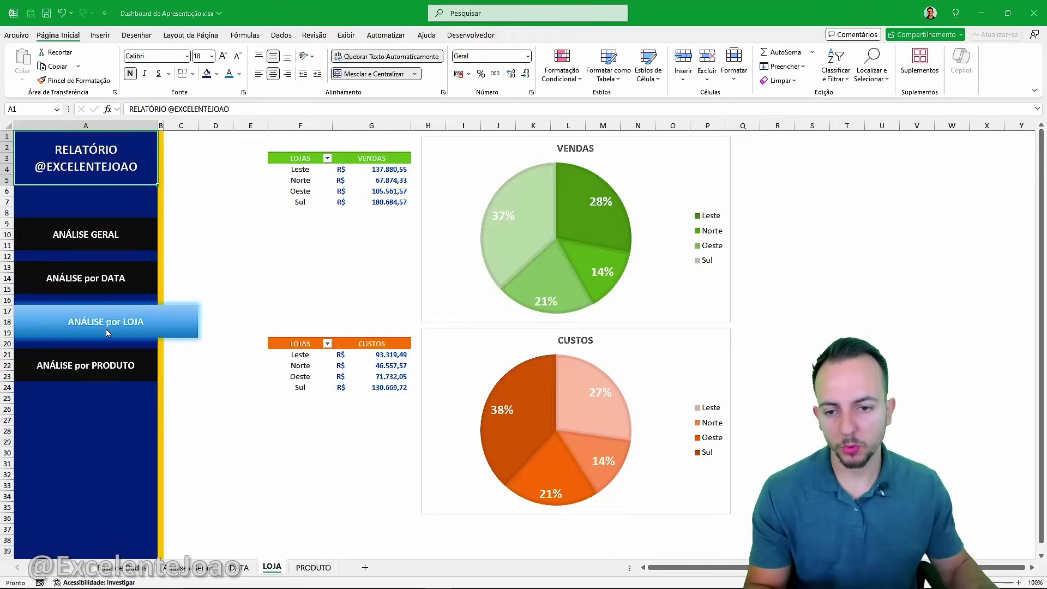
click(242, 194)
click(124, 240)
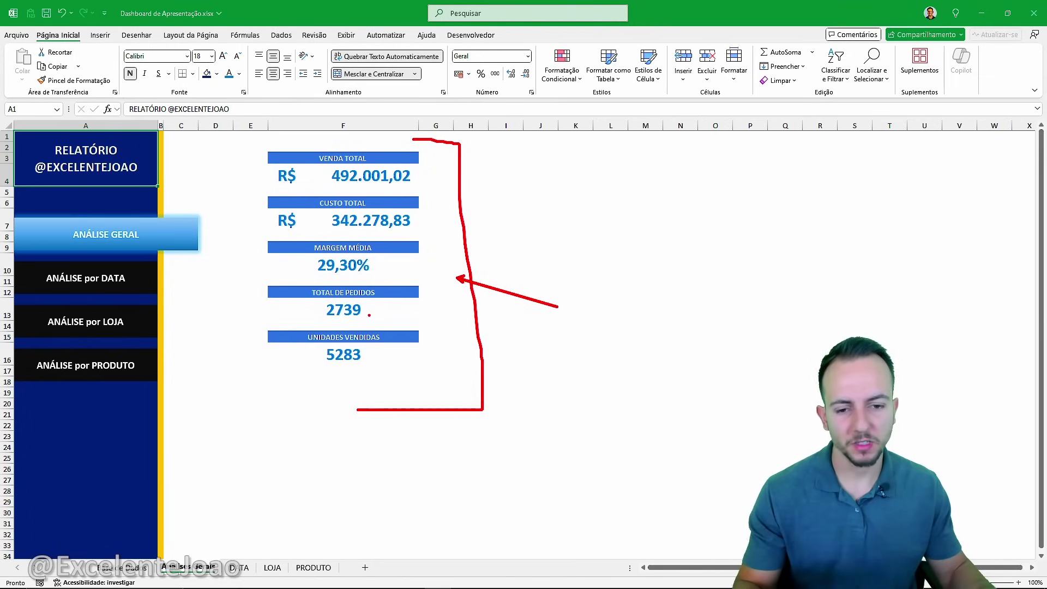
key(Escape)
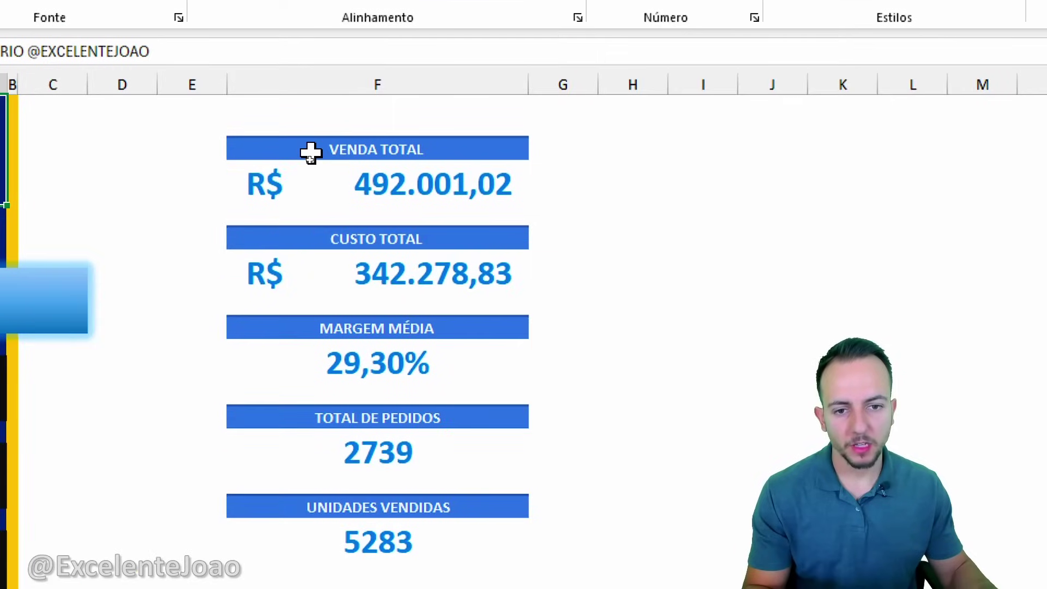
click(309, 159)
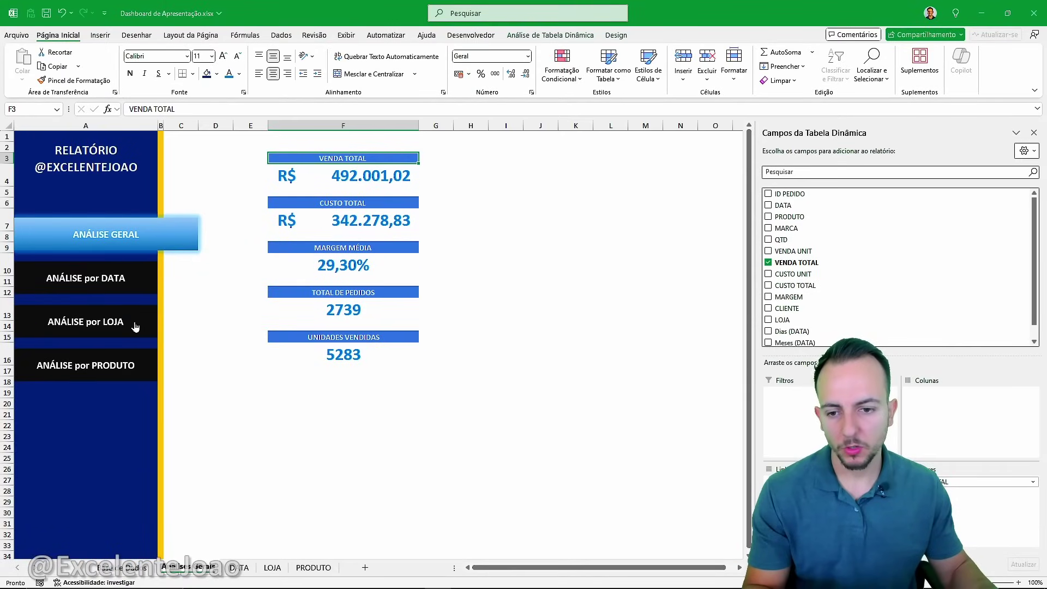
Copy the sales by store pivot table from the ANÁLISE por LOJA page and paste it at F3 on the ANÁLISE por PRODUTO page.
click(137, 325)
drag(309, 157, 371, 202)
key(ctrl+c)
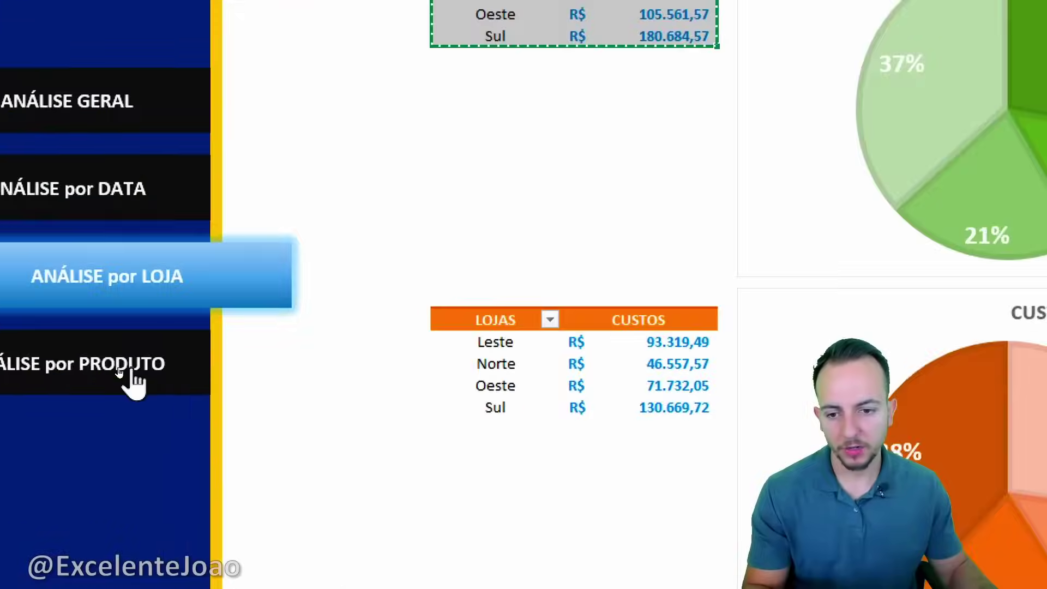
click(129, 375)
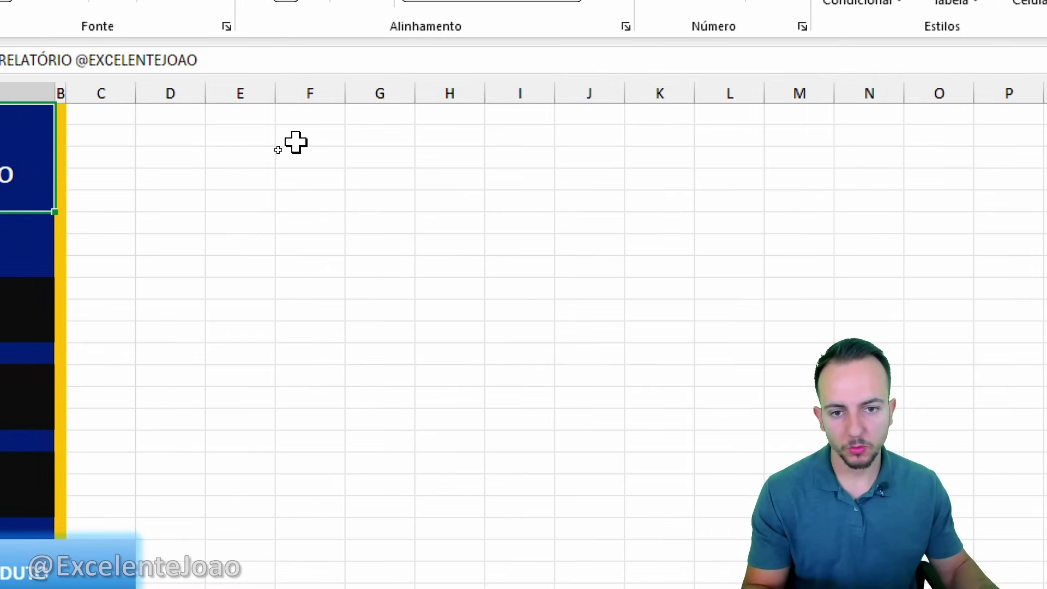
click(295, 143)
click(308, 158)
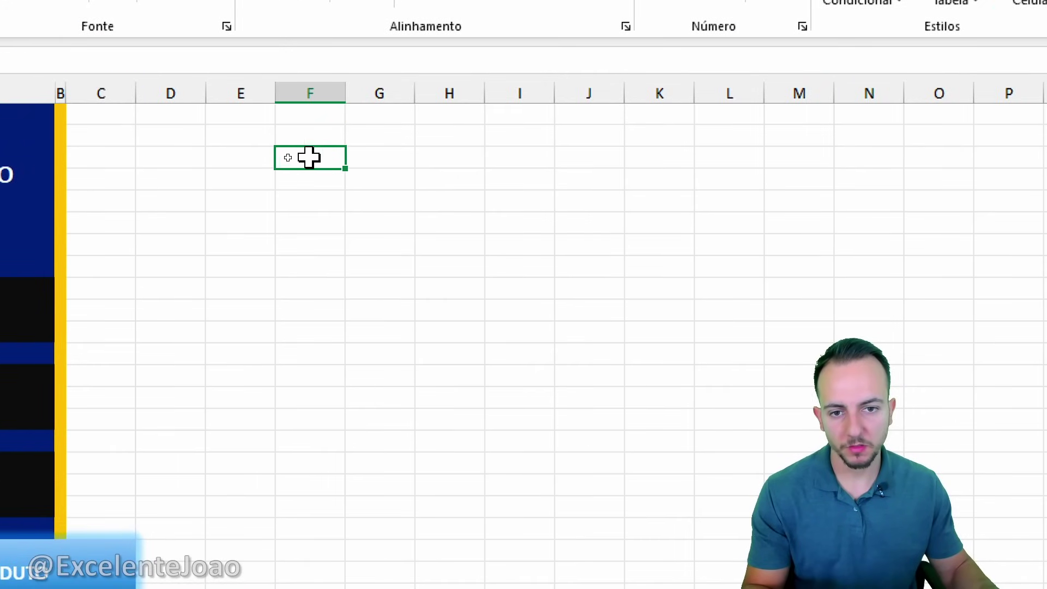
drag(305, 133, 246, 141)
key(Escape)
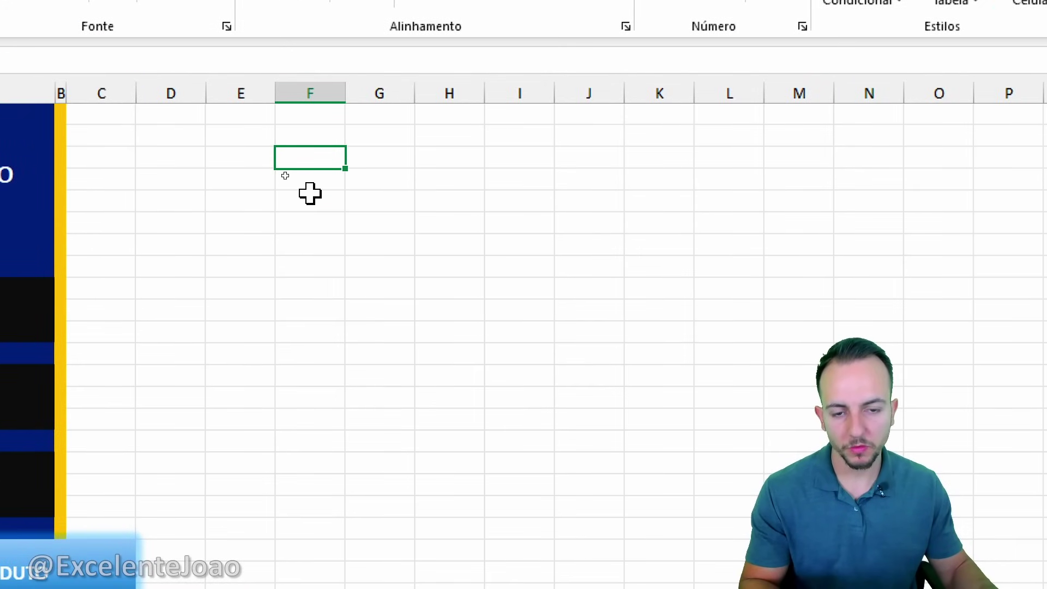
key(ctrl+v)
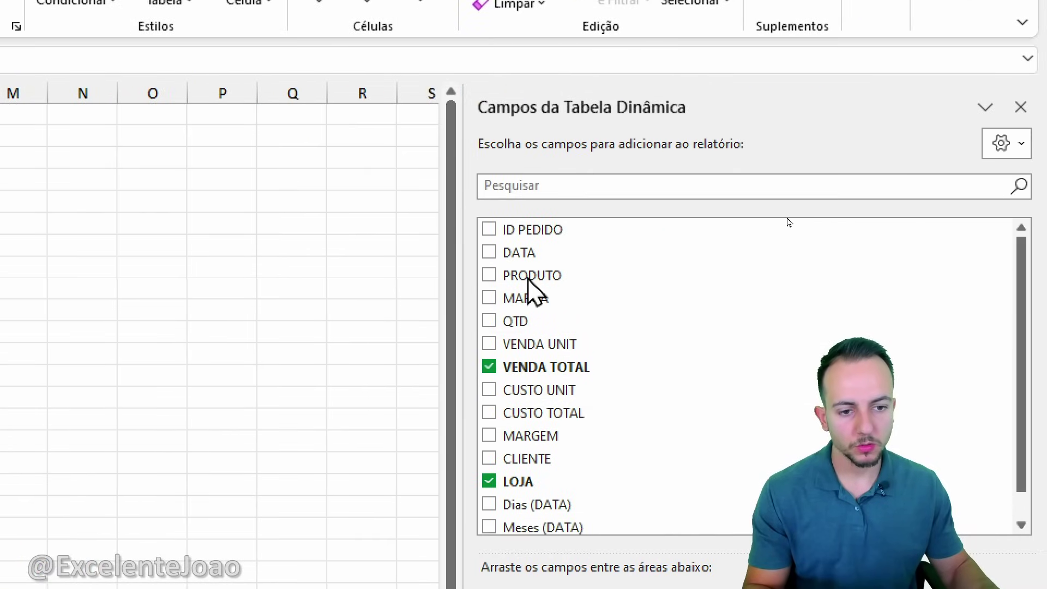
Replace LOJA with PRODUTO in the pasted pivot table's rows and widen columns F and G to fit the contents.
drag(530, 276, 607, 578)
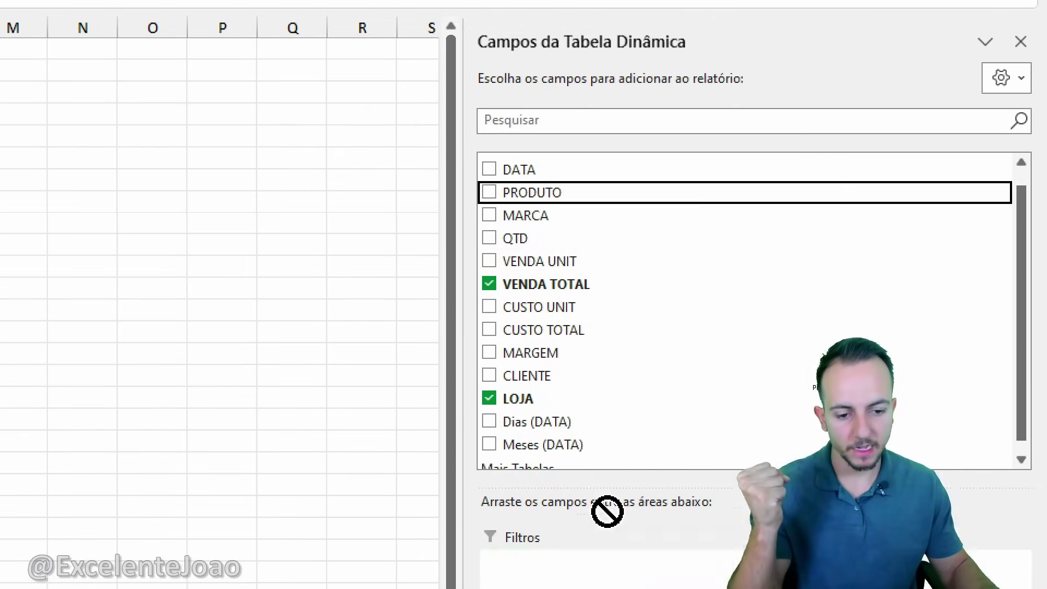
drag(607, 511, 584, 526)
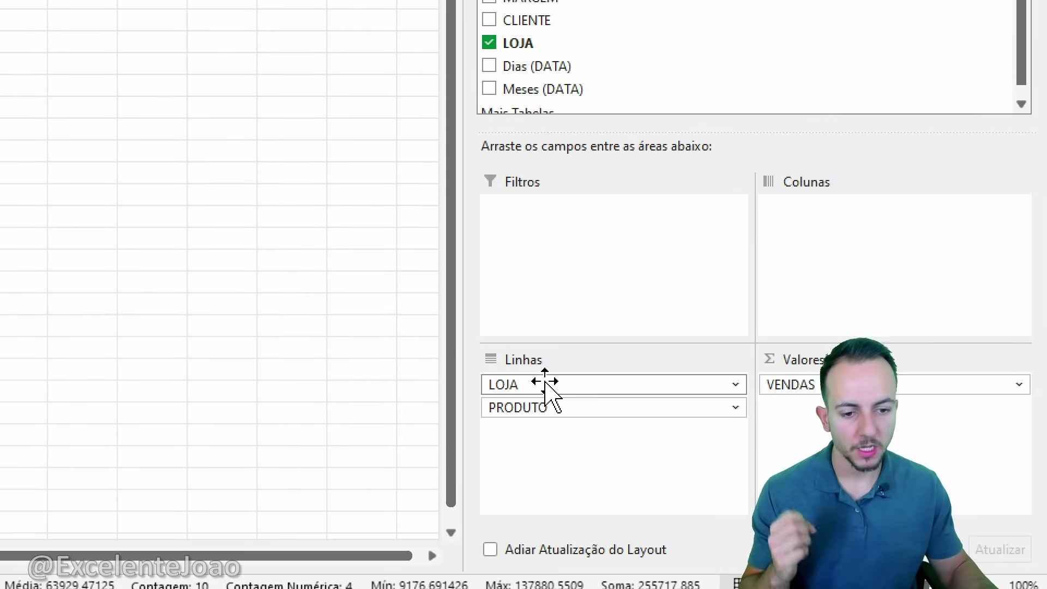
click(545, 383)
click(544, 343)
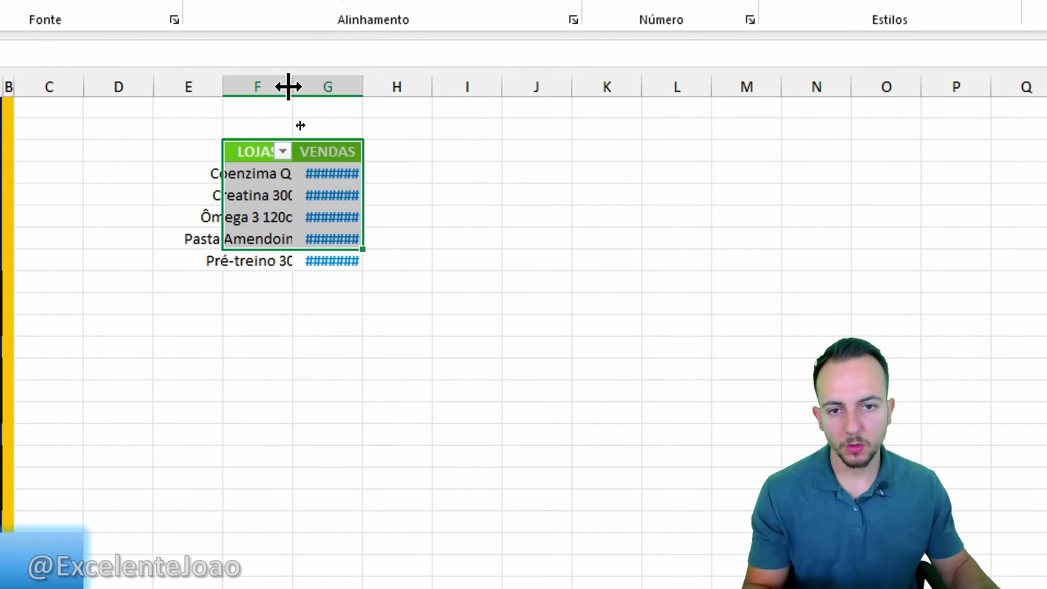
drag(290, 87, 380, 87)
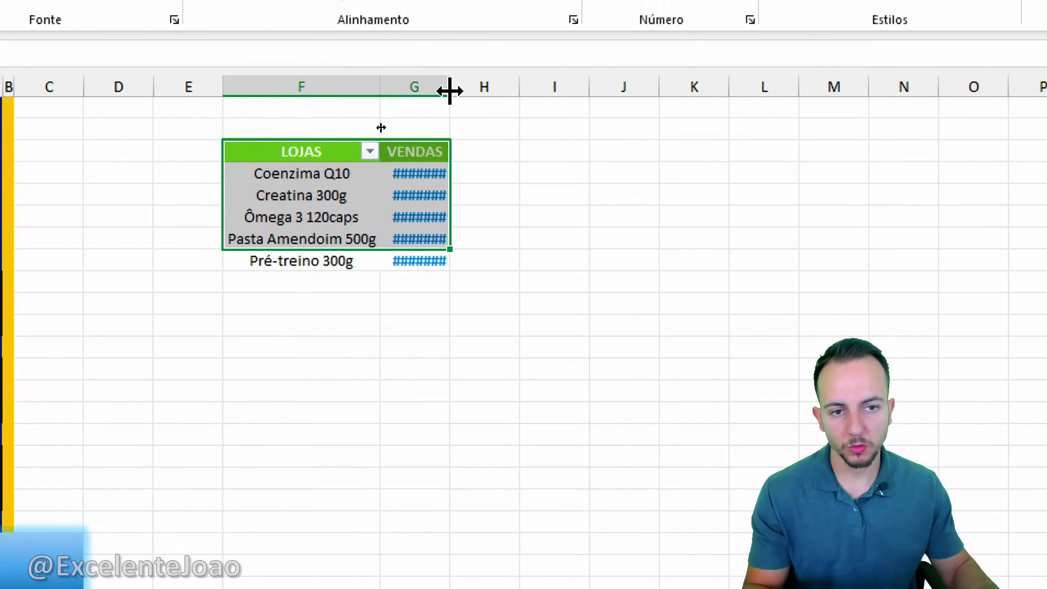
drag(450, 90, 552, 91)
Rename the row header in F3 of the pivot table as PRODUTOS.
click(338, 155)
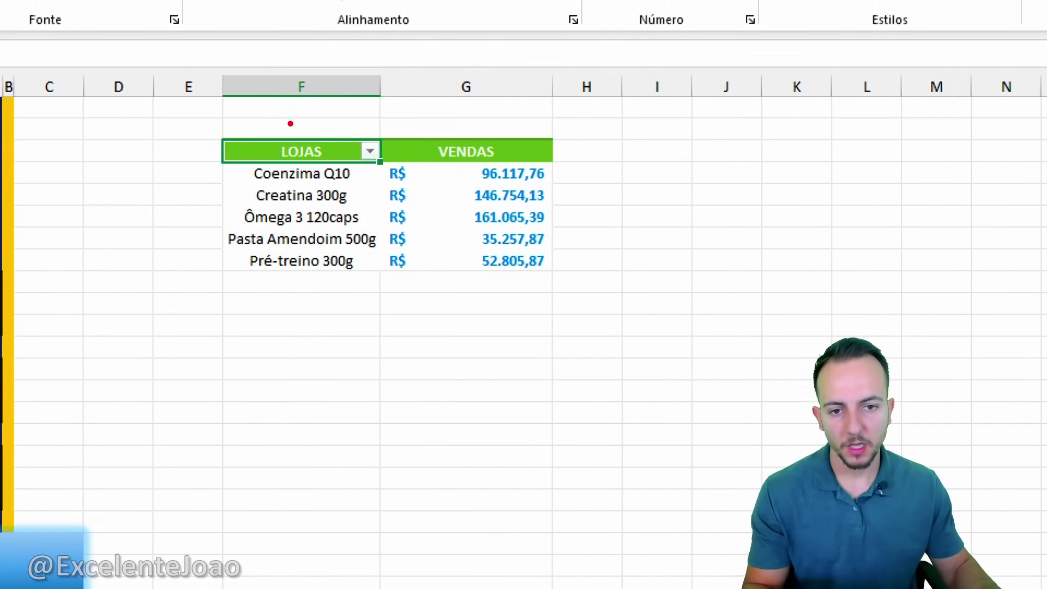
drag(286, 127, 262, 129)
key(Escape)
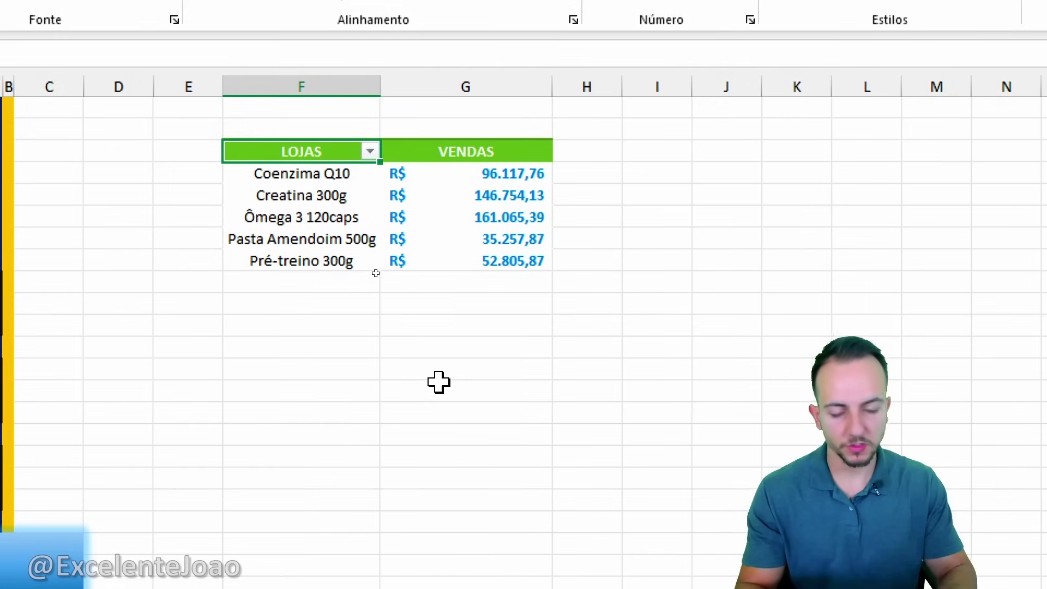
text(PRODUTOS)
key(Return)
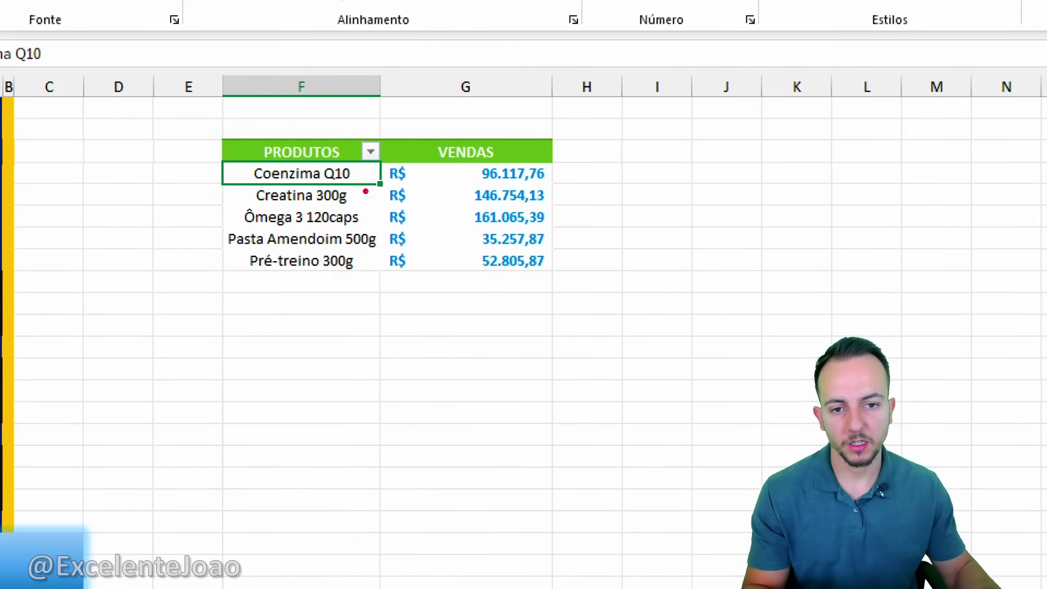
drag(339, 152, 354, 153)
key(Escape)
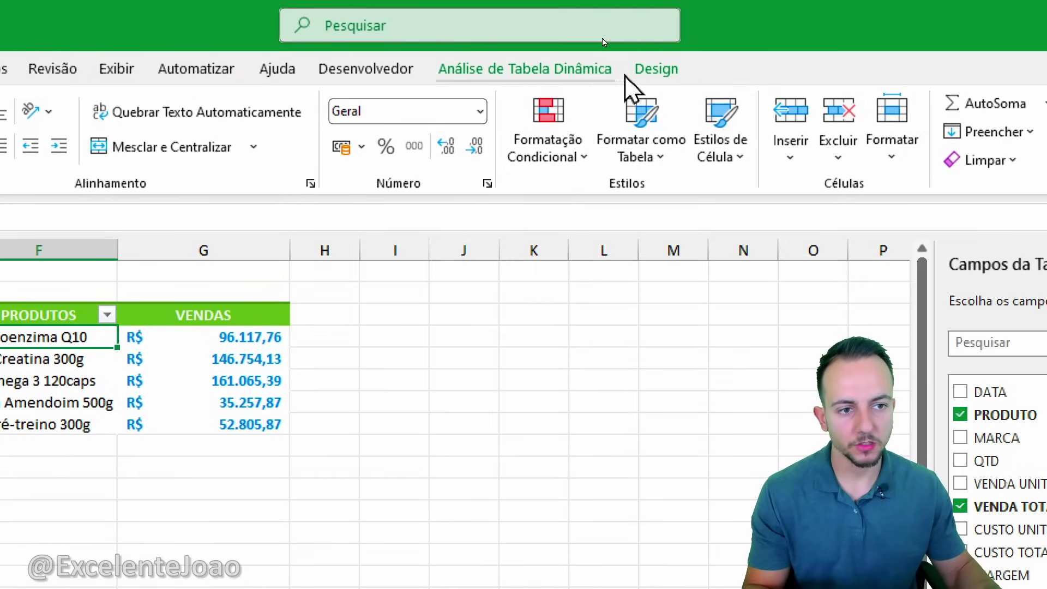
Apply a blue medium style to the product pivot table and widen columns F and G slightly.
click(656, 69)
click(587, 126)
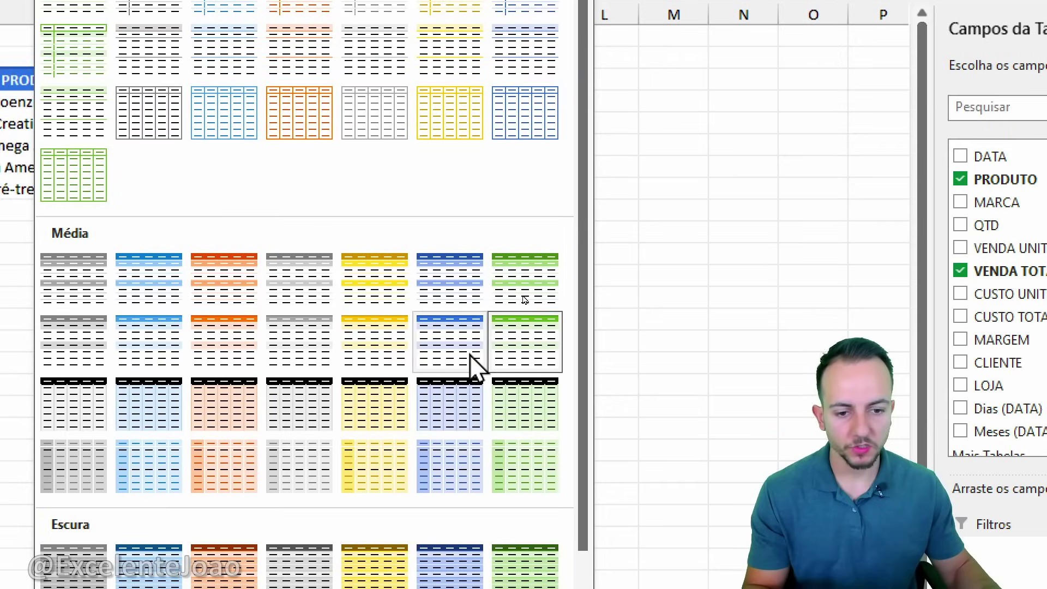
click(475, 367)
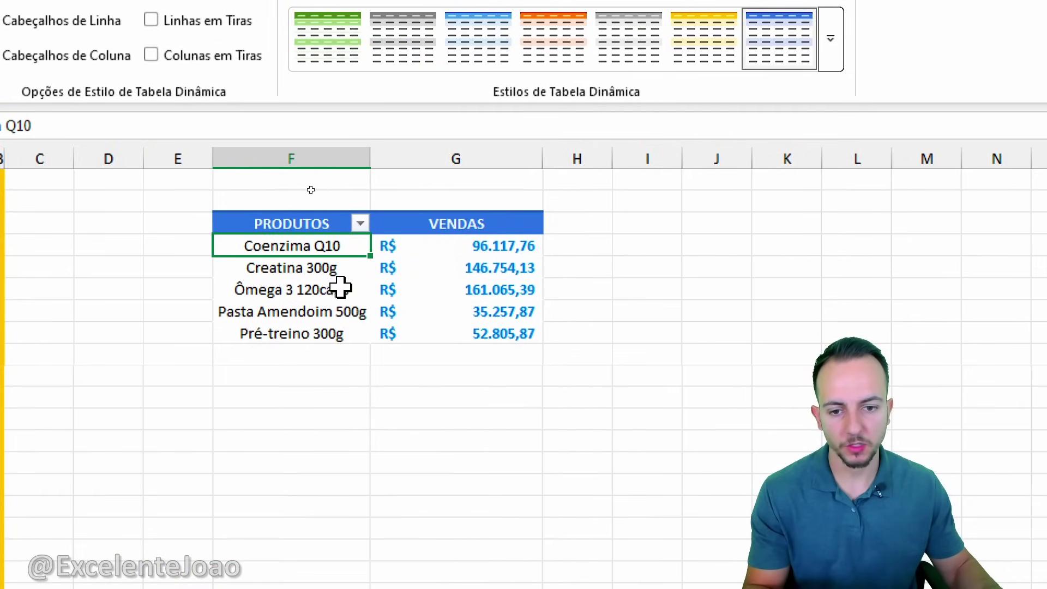
drag(371, 158, 404, 158)
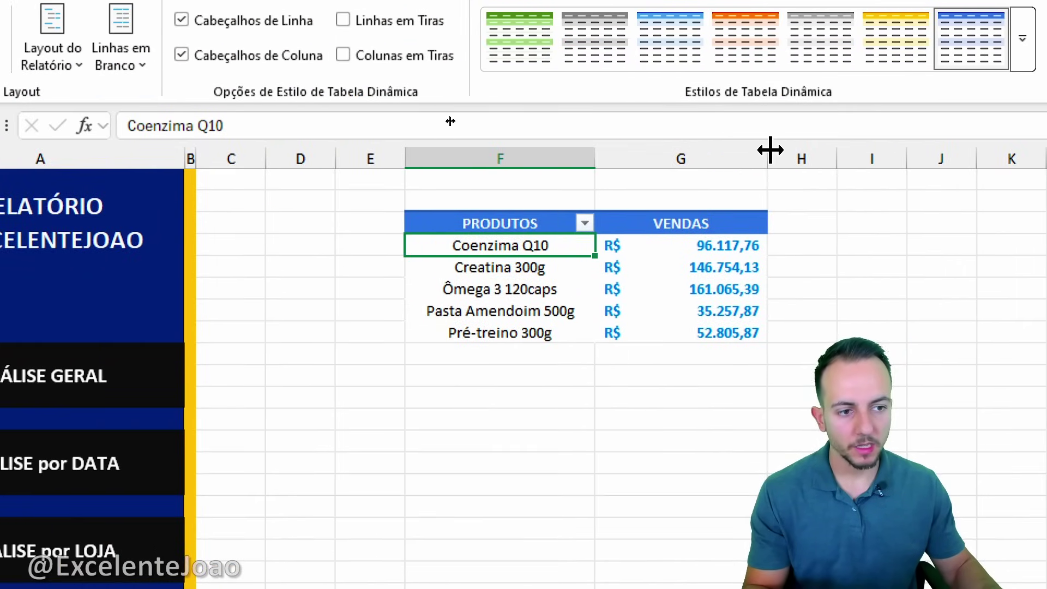
drag(770, 149, 795, 152)
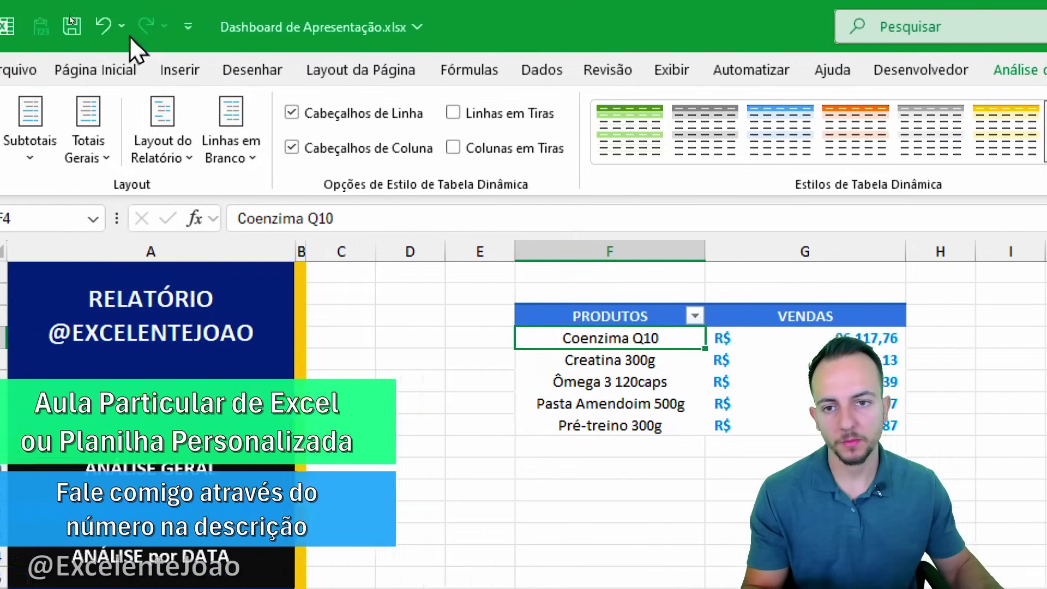
Insert a 2D clustered bar chart from the product pivot table, place it just below the table and make it taller.
click(180, 70)
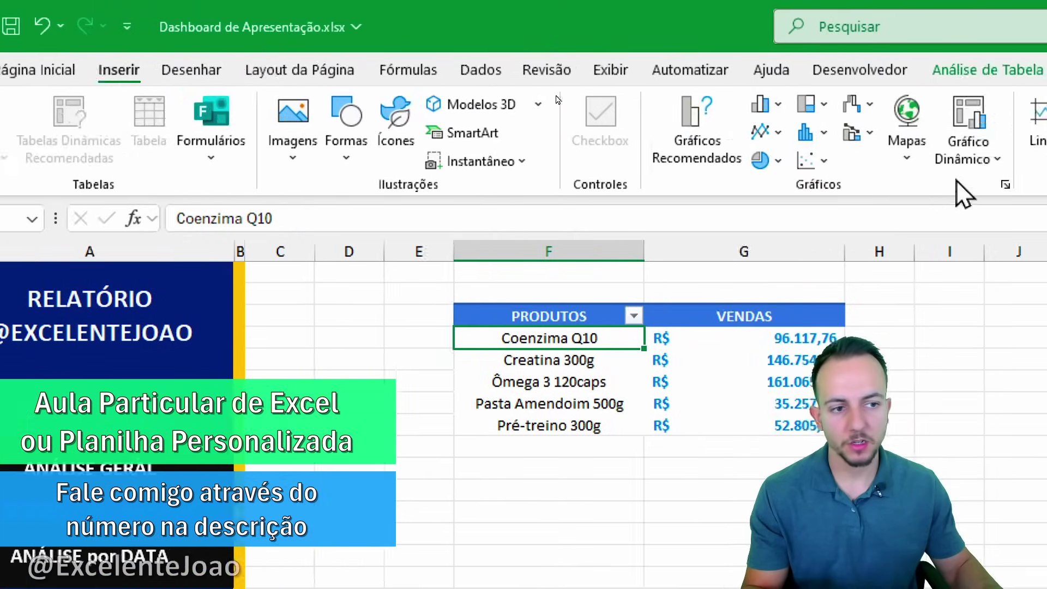
click(471, 107)
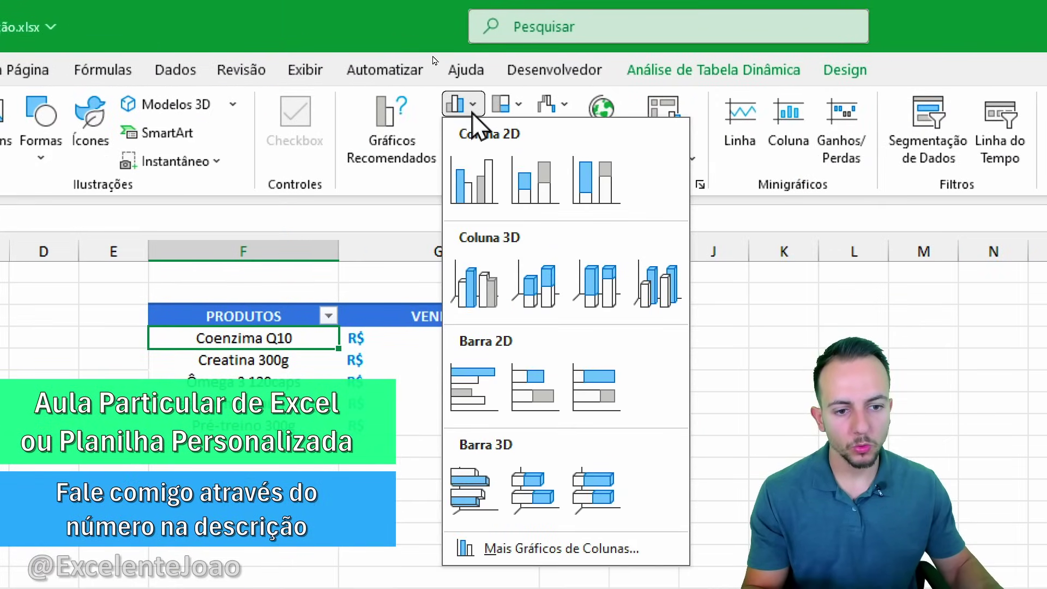
click(474, 384)
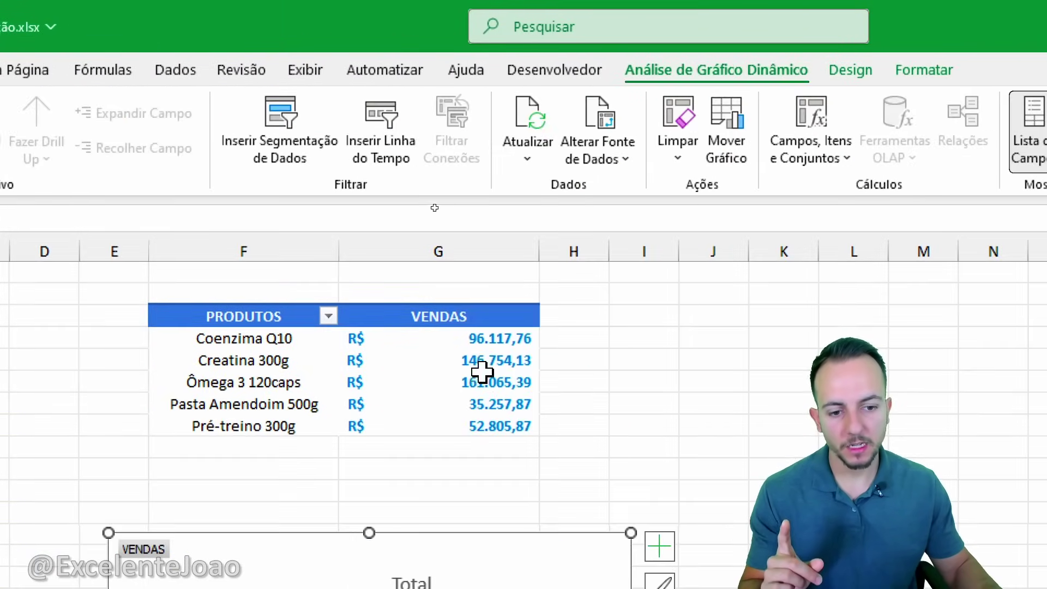
drag(252, 198, 297, 116)
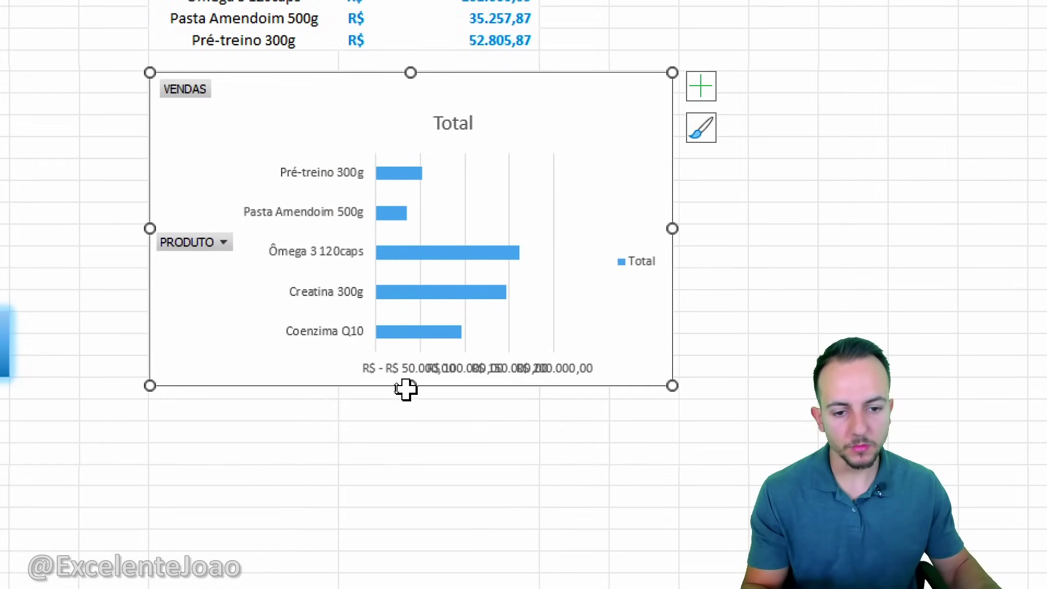
drag(410, 385, 435, 588)
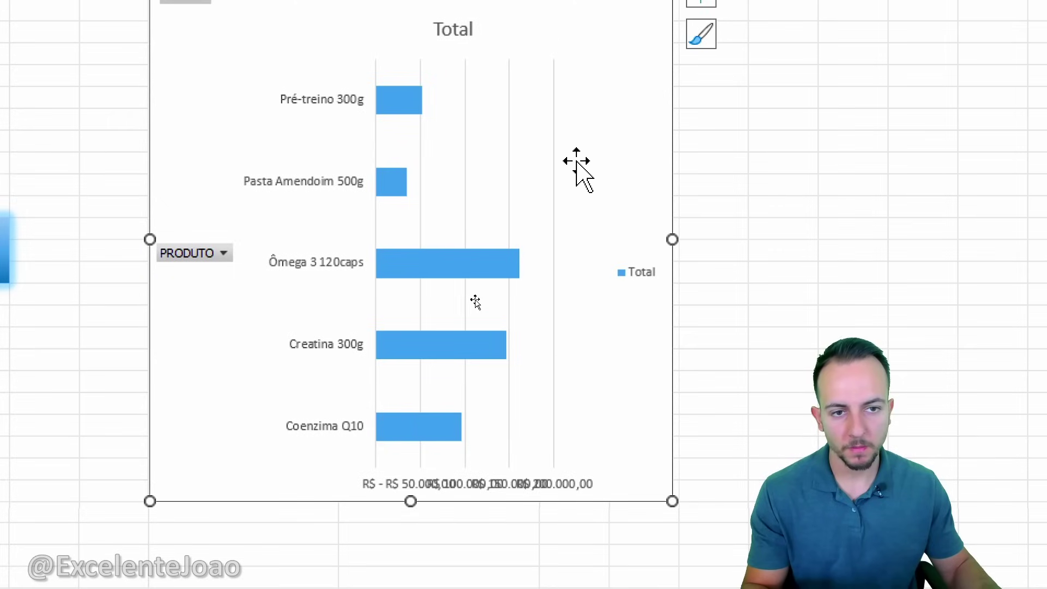
Remove the bar chart's legend, value axis and gridlines, and hide all its field buttons.
click(643, 349)
key(Delete)
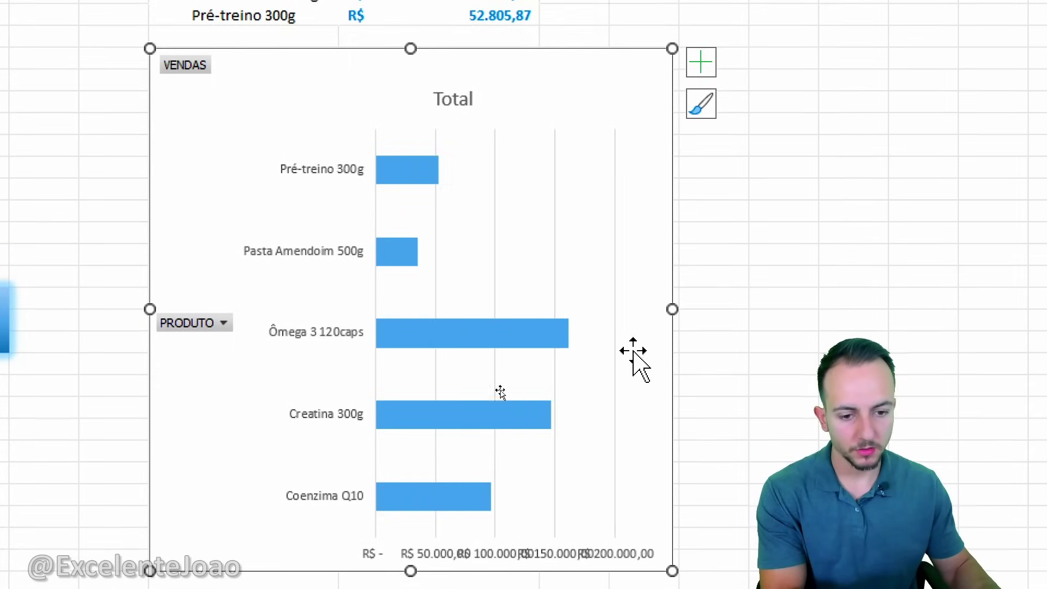
click(512, 550)
key(Delete)
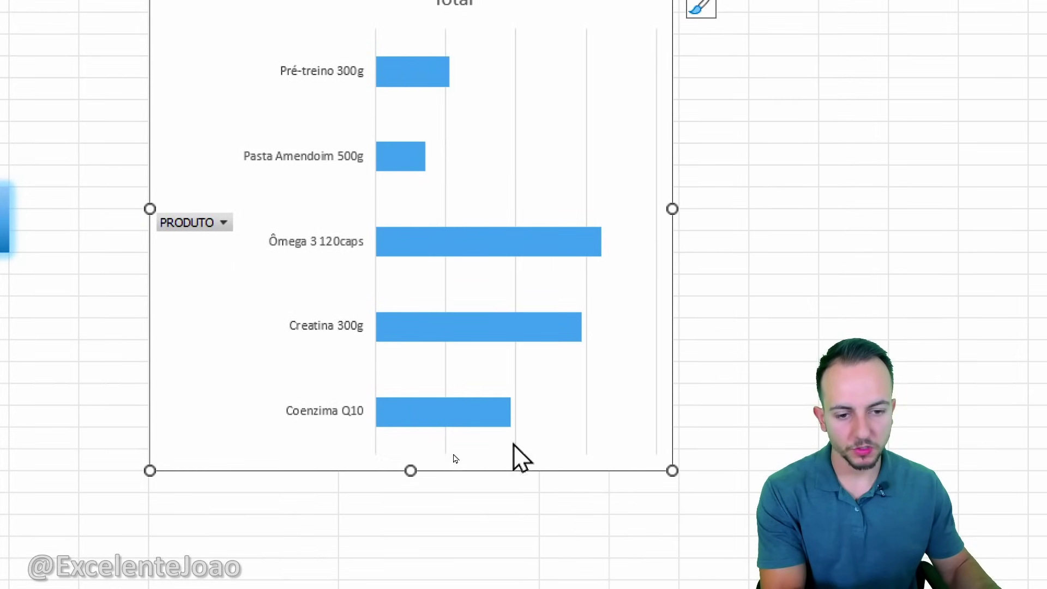
click(516, 160)
key(Delete)
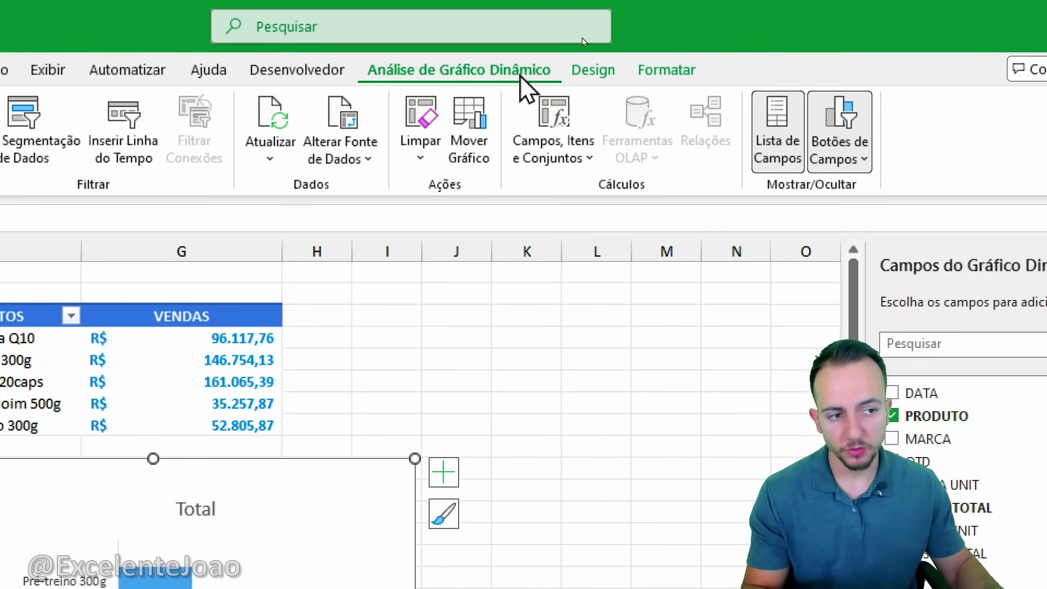
click(841, 167)
click(872, 350)
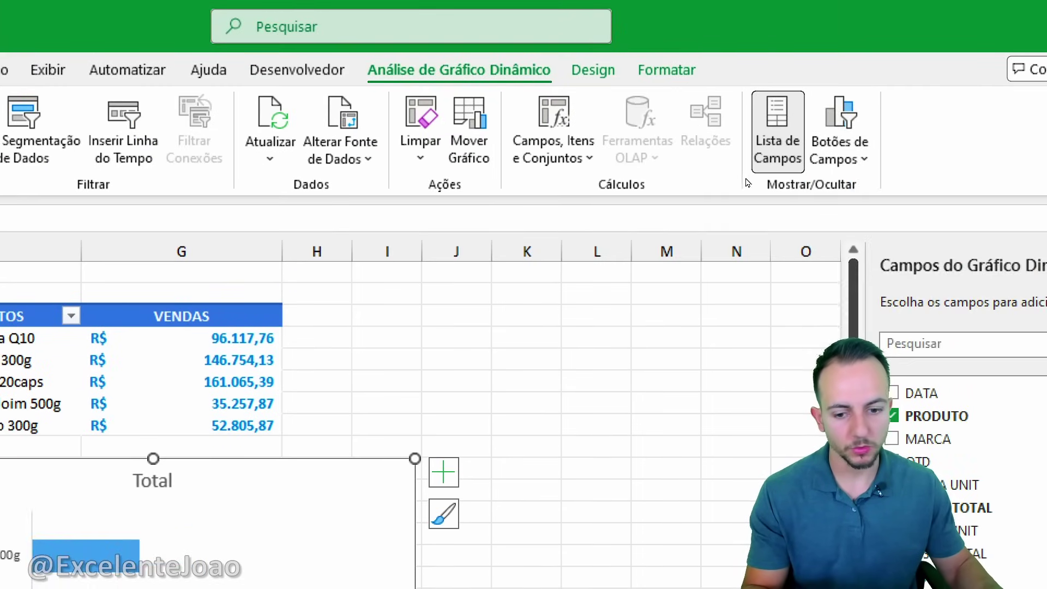
Title the bar chart VENDA POR PRODUTO and format the title as 12 pt bold blue text.
double_click(451, 103)
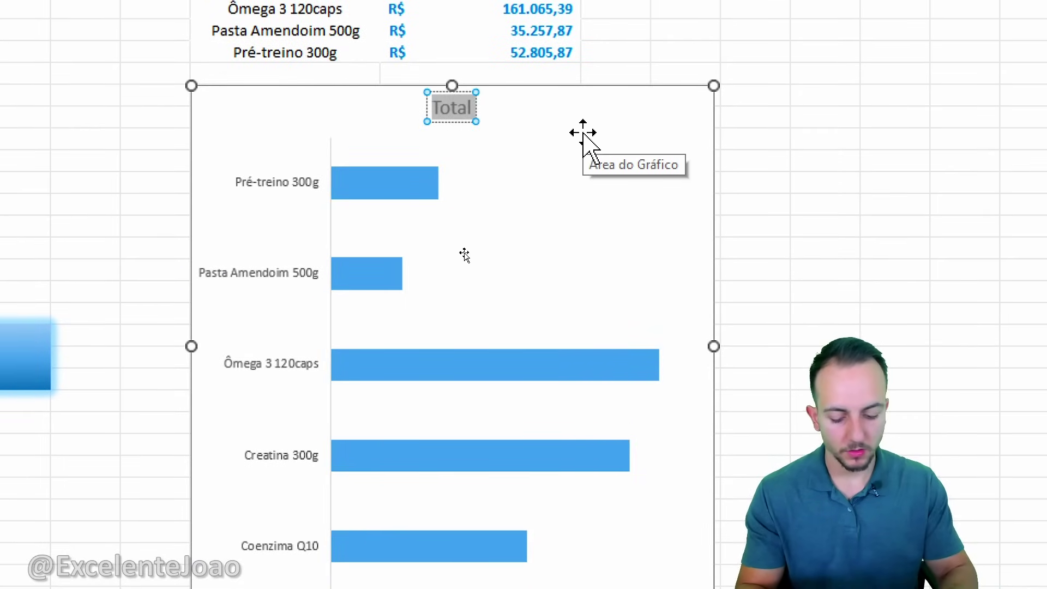
text(VEND)
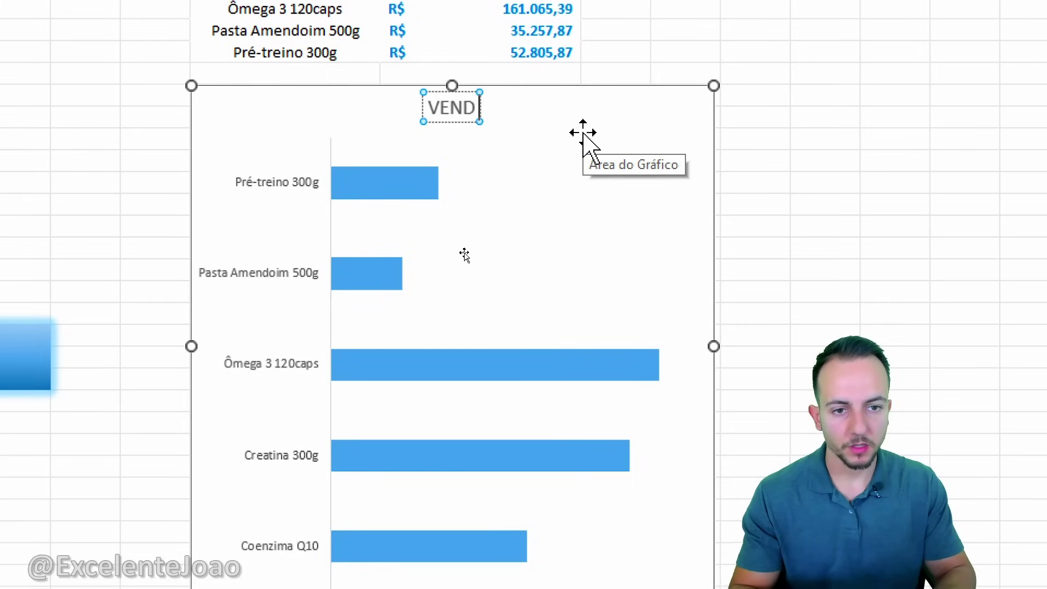
text(A POR PRODUTO)
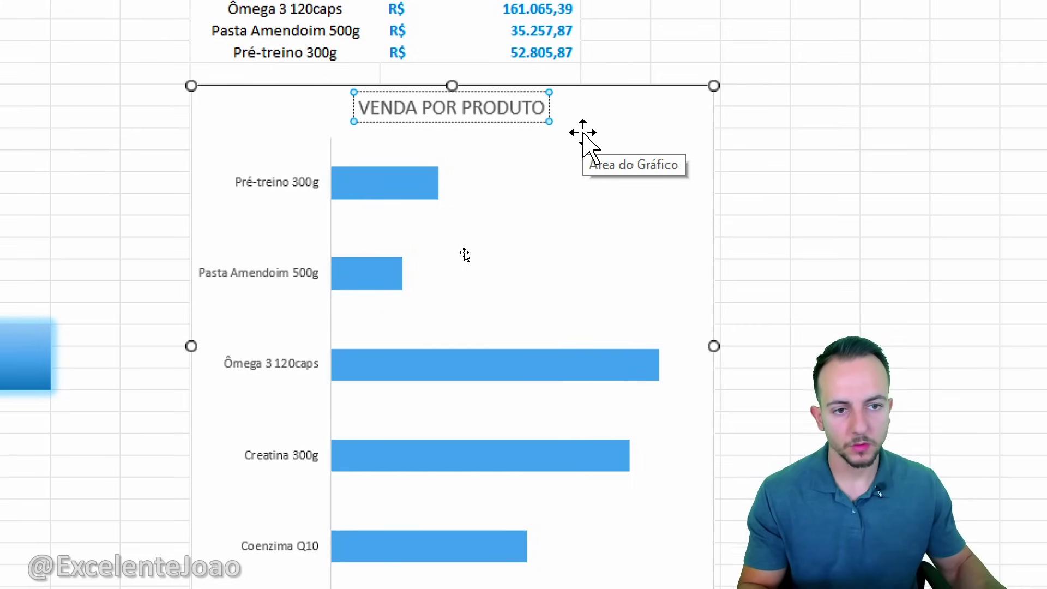
click(514, 121)
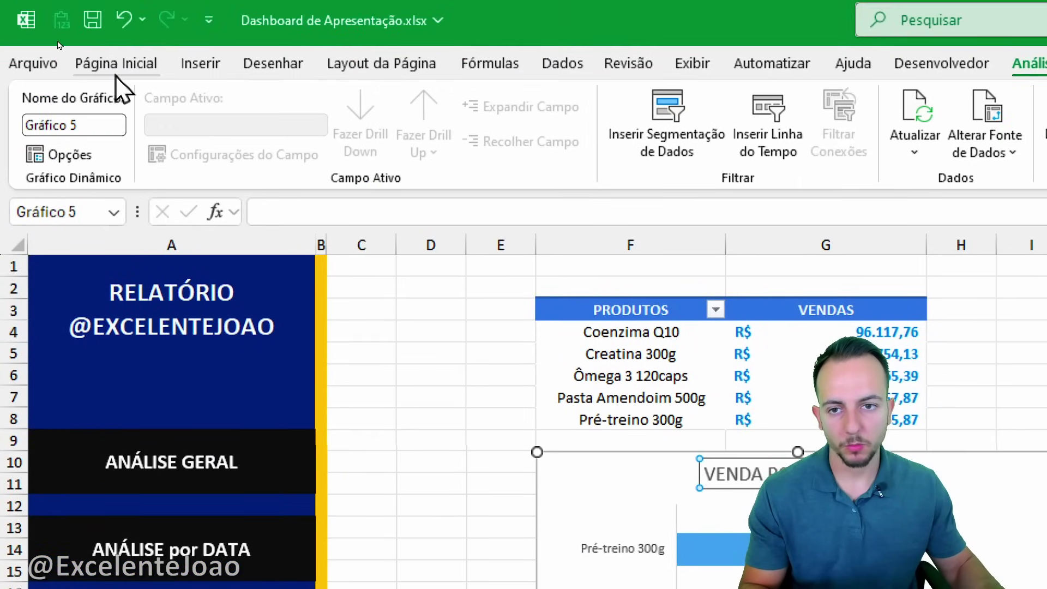
click(115, 65)
click(482, 108)
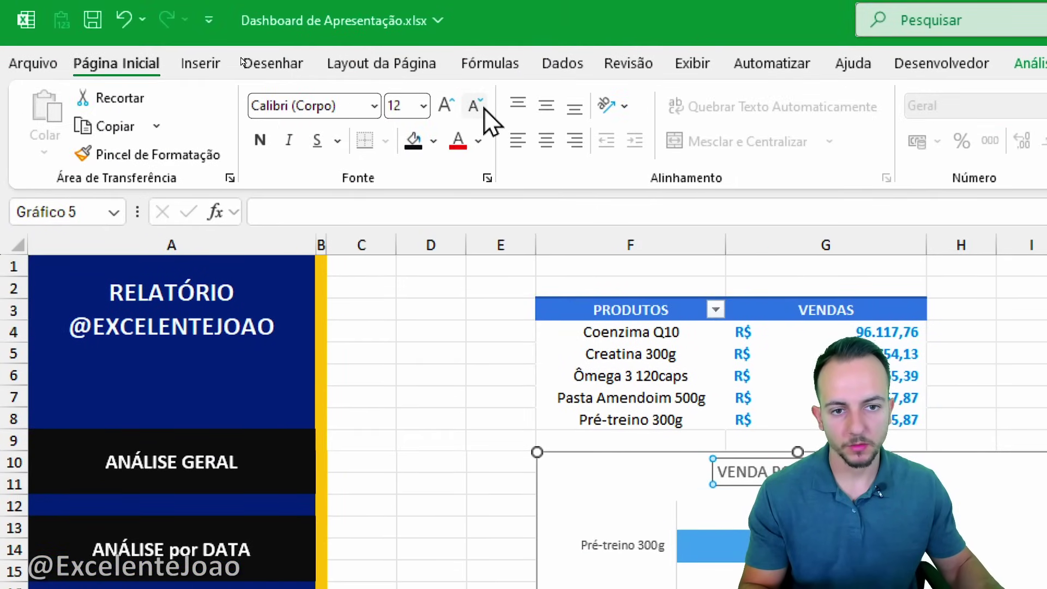
click(477, 141)
click(679, 502)
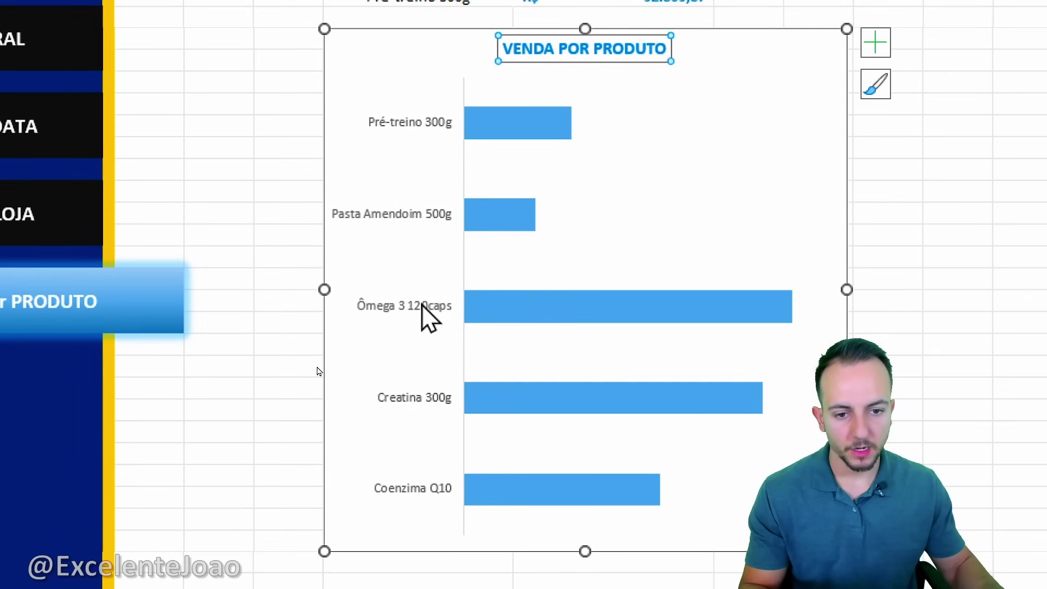
Make the chart's product axis labels bold blue and add data labels outside the bar ends.
click(421, 303)
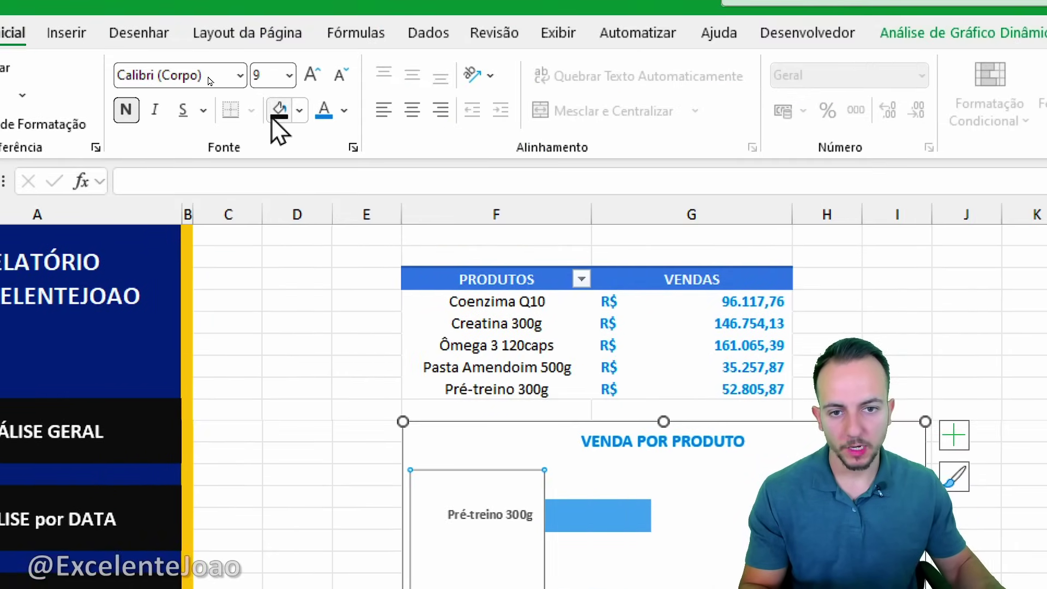
click(324, 111)
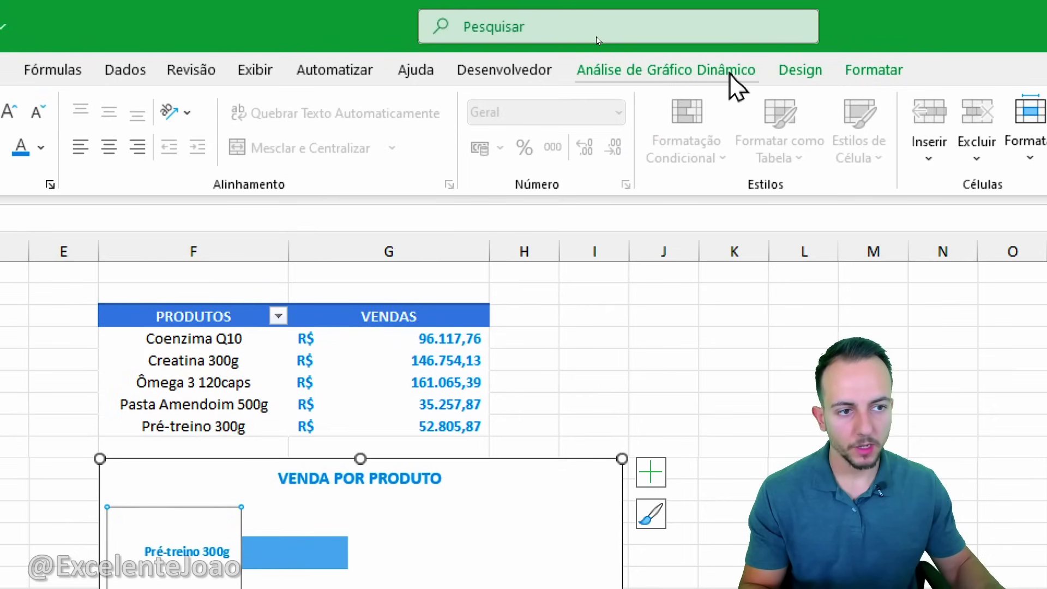
click(799, 70)
click(112, 128)
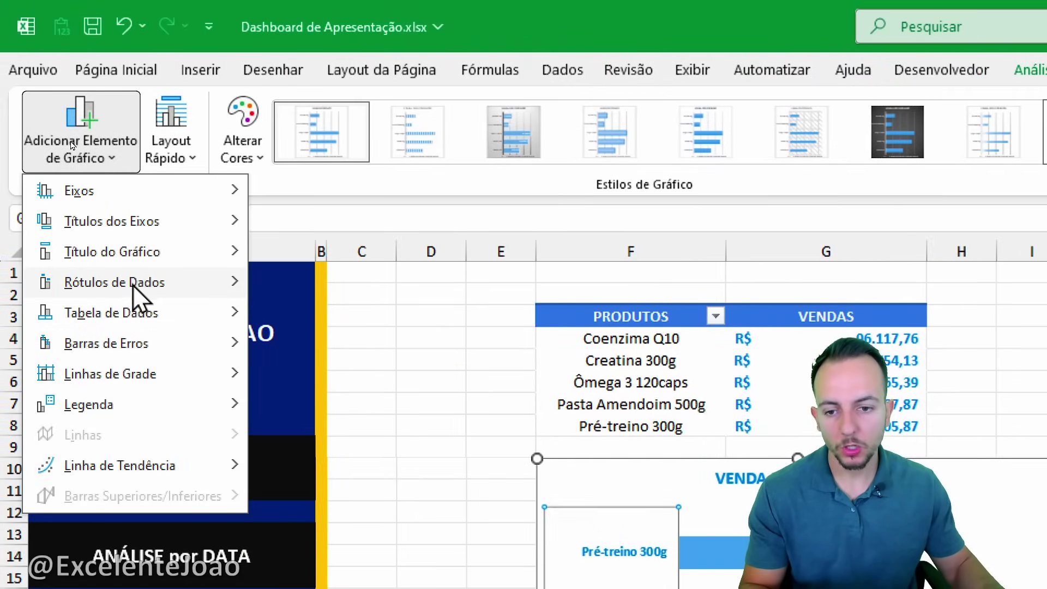
mouse_move(205, 297)
click(431, 341)
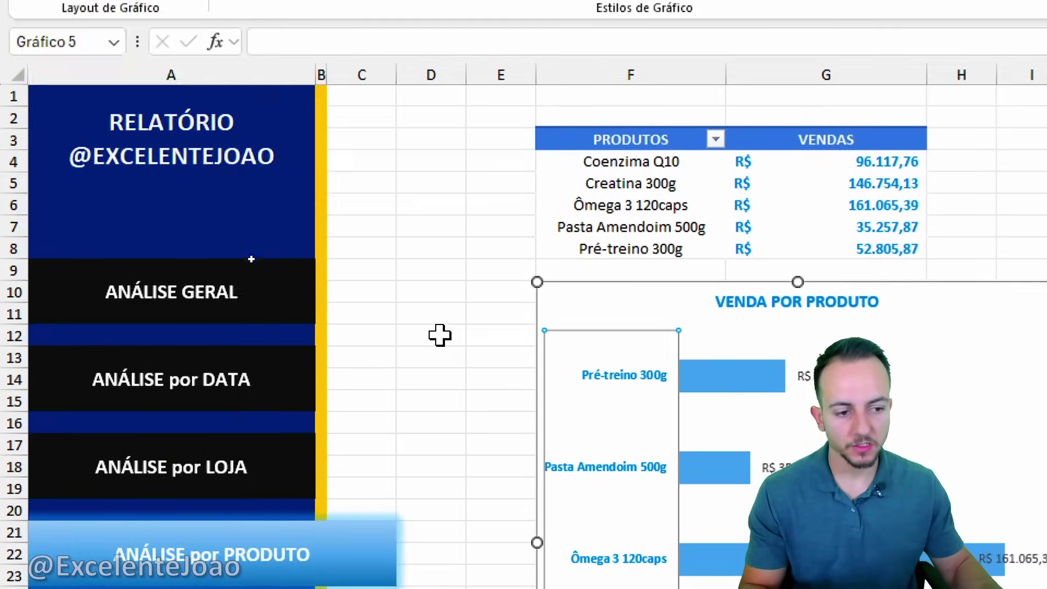
Format the bar chart's data labels as bold blue text.
click(756, 252)
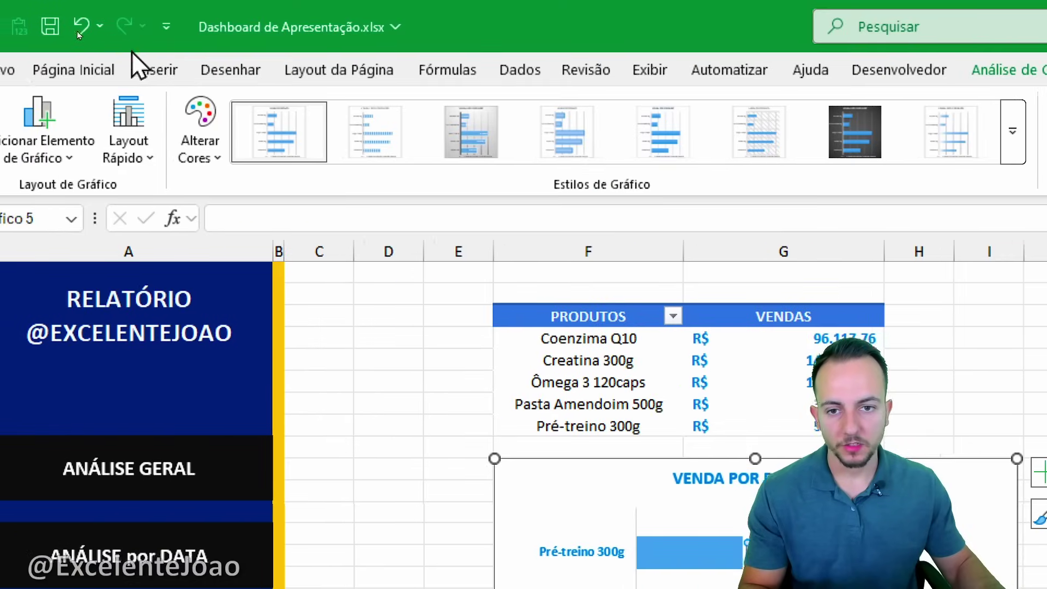
click(92, 65)
click(456, 153)
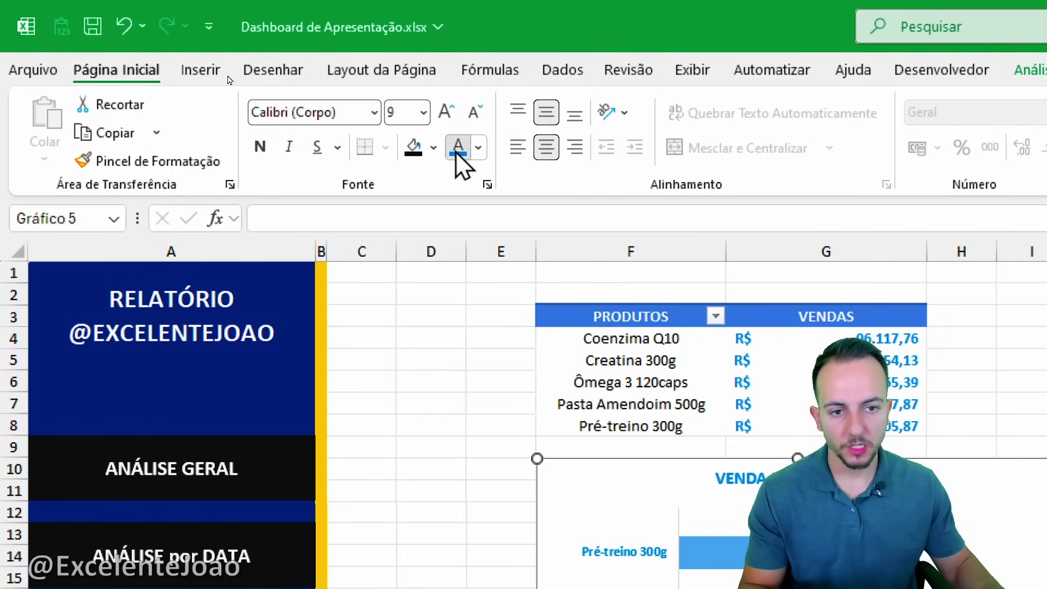
click(262, 146)
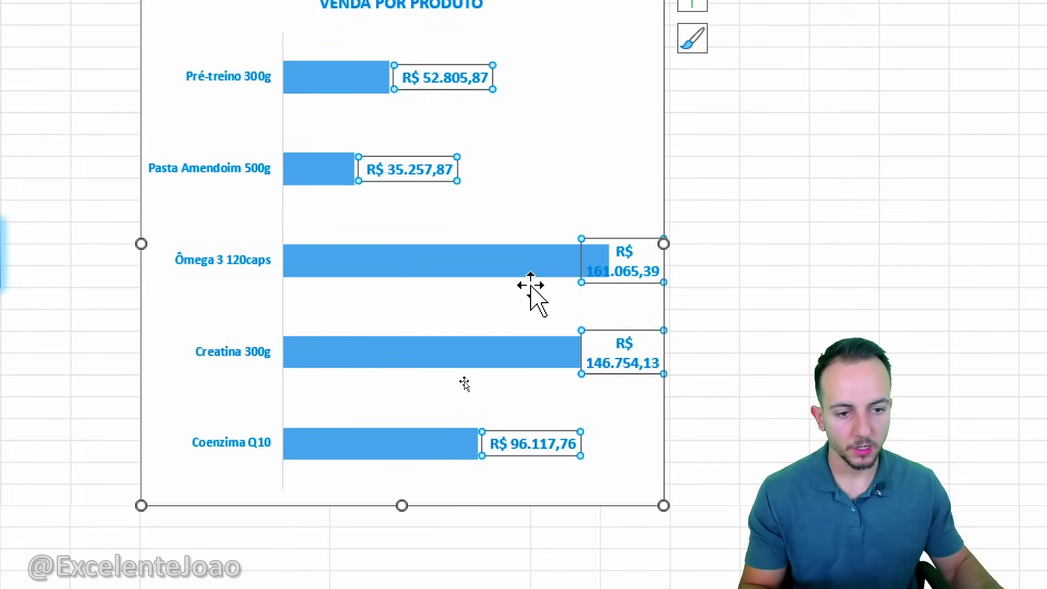
Narrow the plot area and widen the chart so each sales label fits on one line.
click(520, 308)
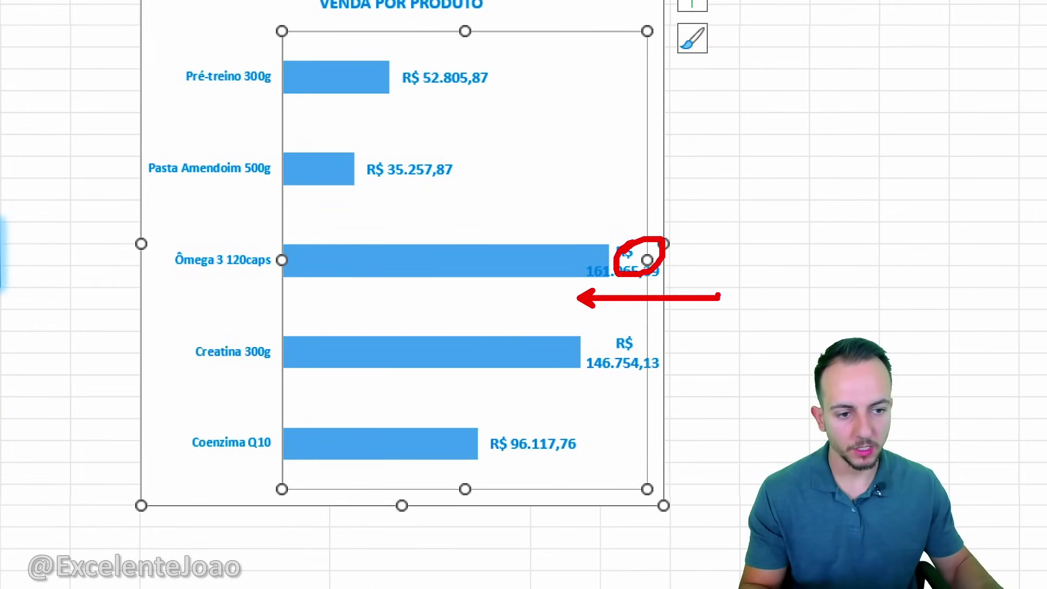
drag(648, 260, 572, 258)
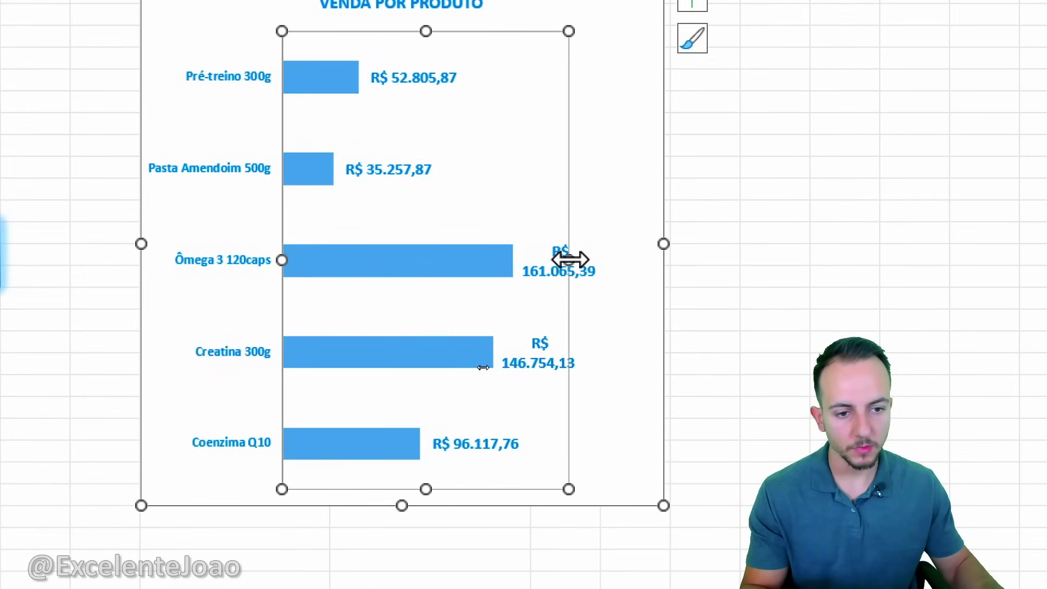
click(594, 260)
drag(664, 244, 740, 241)
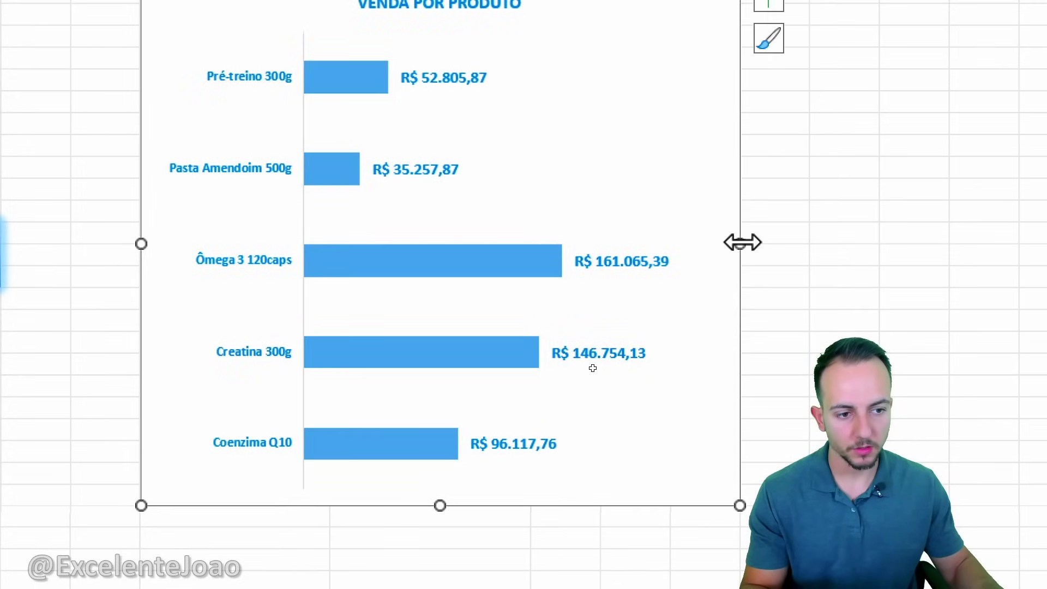
click(830, 280)
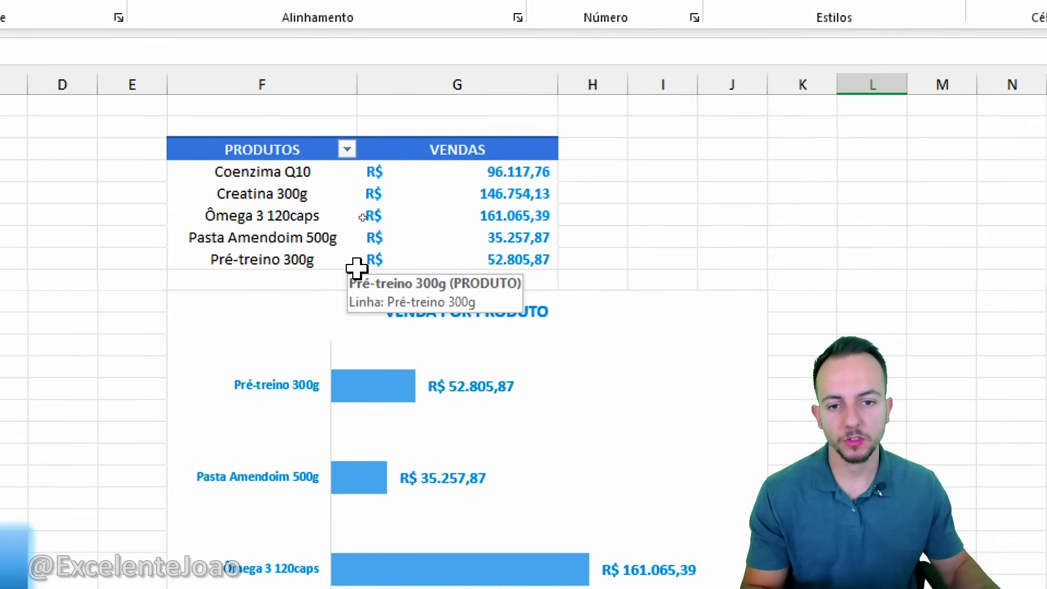
Copy the product sales pivot table and paste the copy at L3.
click(133, 106)
drag(325, 190, 502, 287)
key(ctrl+c)
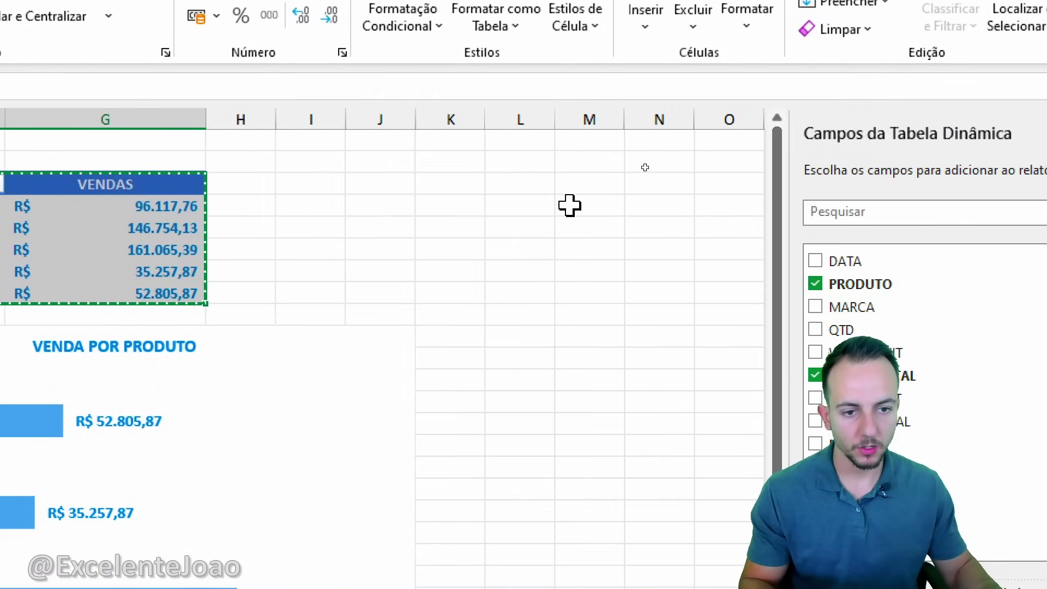
click(540, 182)
key(ctrl+v)
Replace the VENDAS value field with the sum of QTD in the copied pivot table.
click(574, 228)
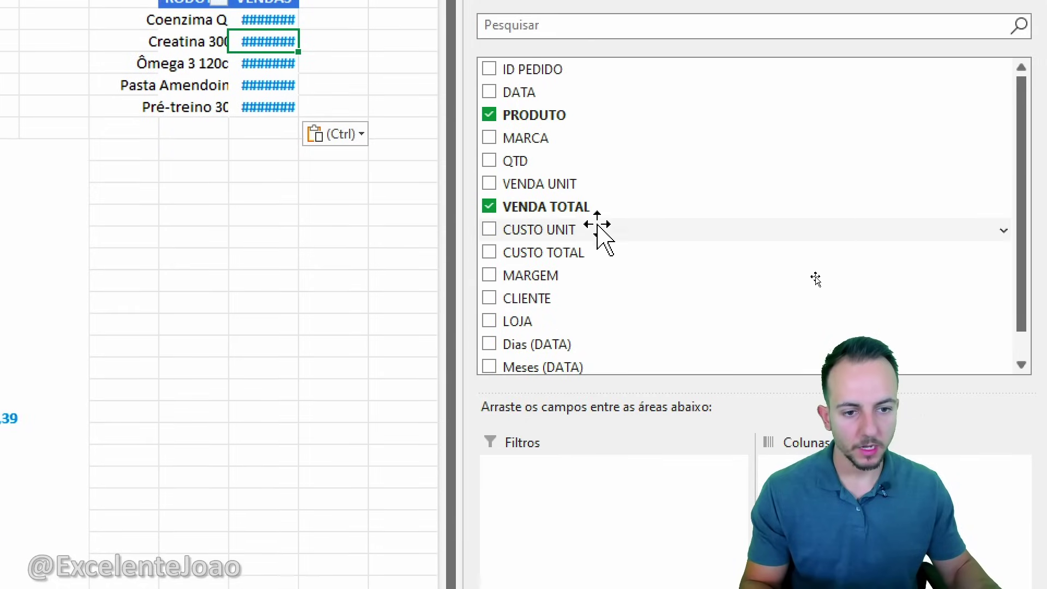
drag(512, 159, 894, 588)
drag(954, 537, 955, 509)
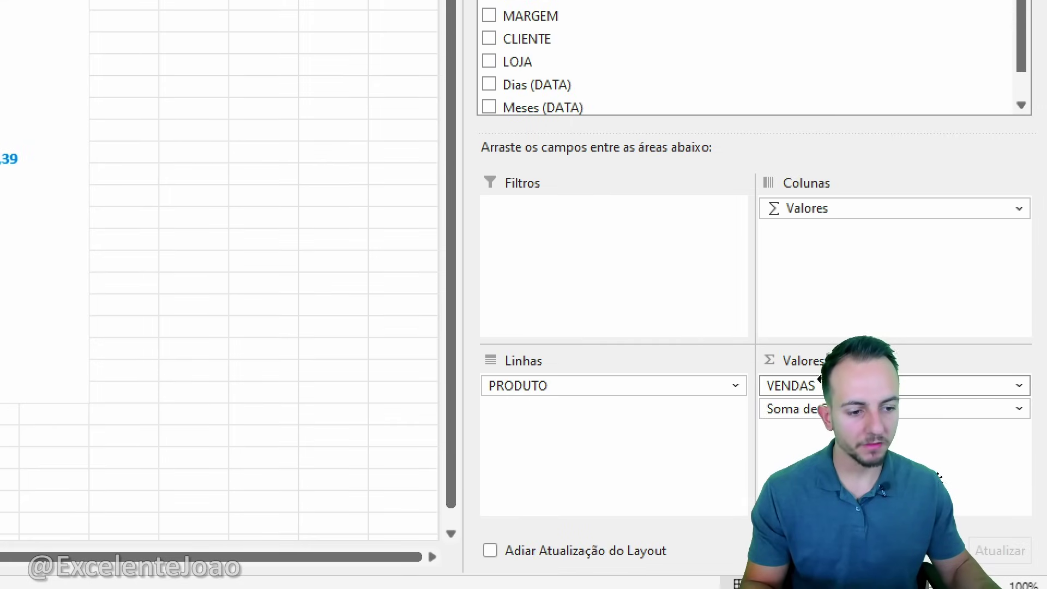
click(845, 388)
click(835, 335)
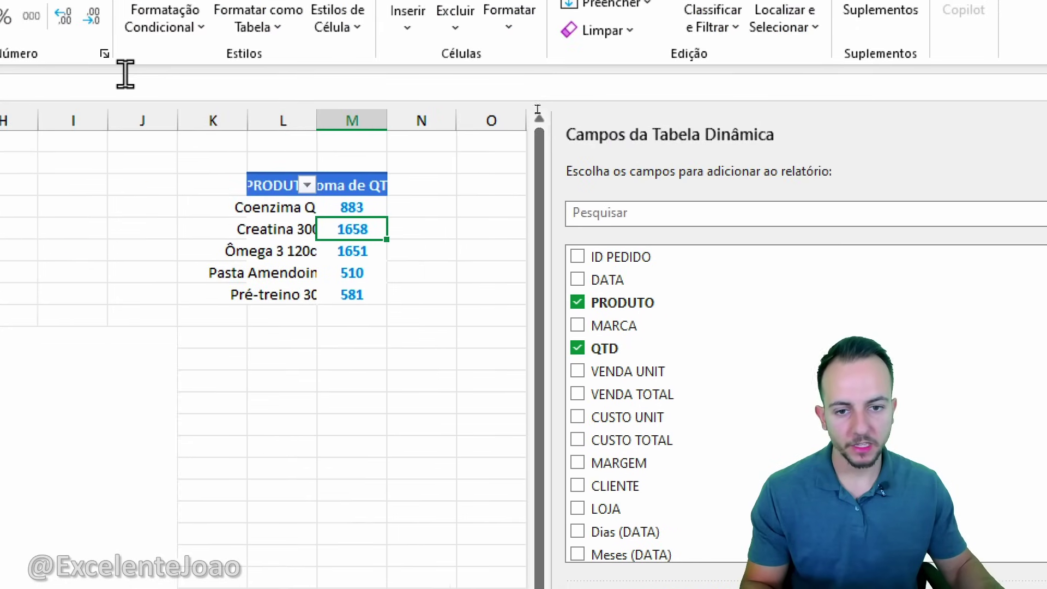
Rename the value header in M3 as QUANTIDADE and widen columns L and M to fit their contents.
click(350, 186)
text(QU)
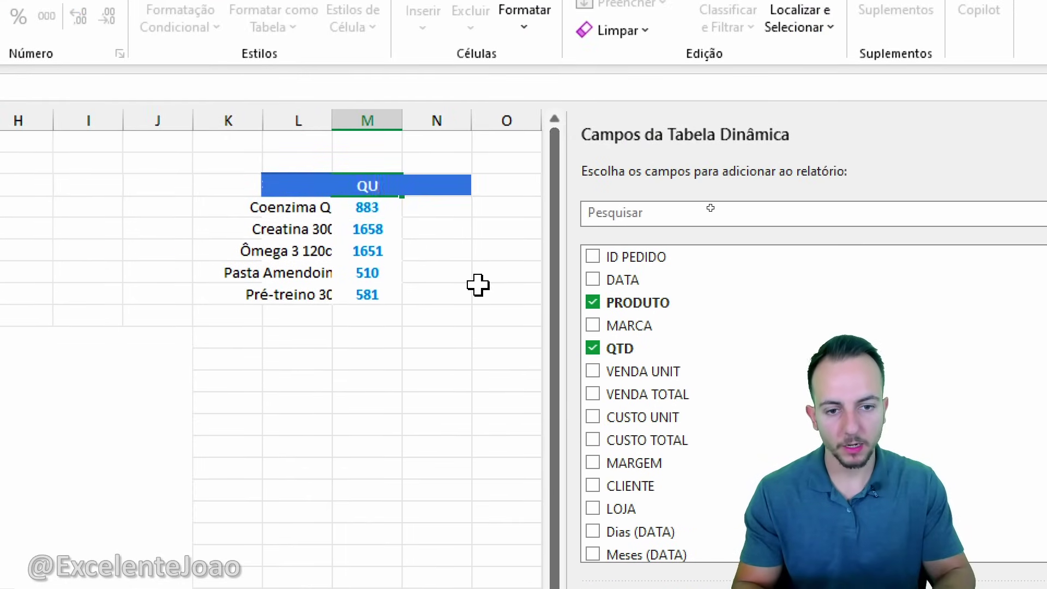
text(ANTIDADE)
key(Return)
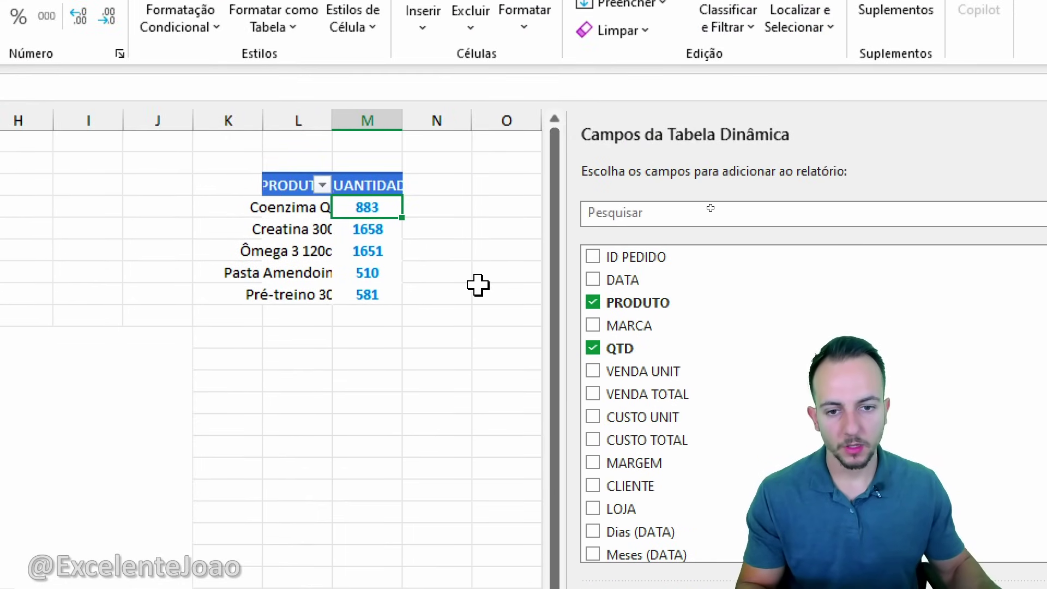
drag(332, 120, 430, 122)
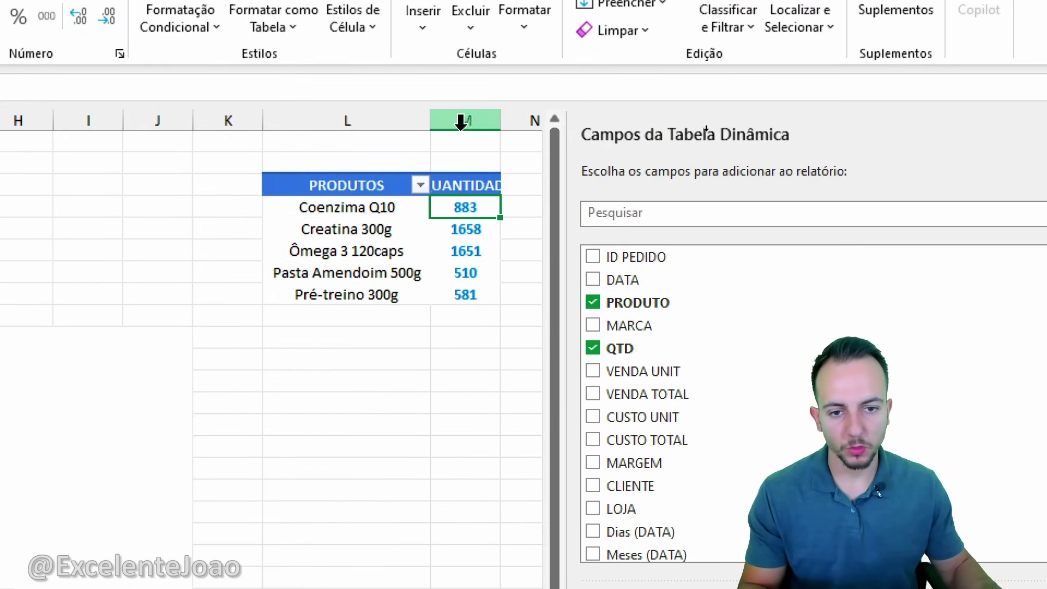
click(494, 139)
drag(501, 130, 556, 126)
click(363, 338)
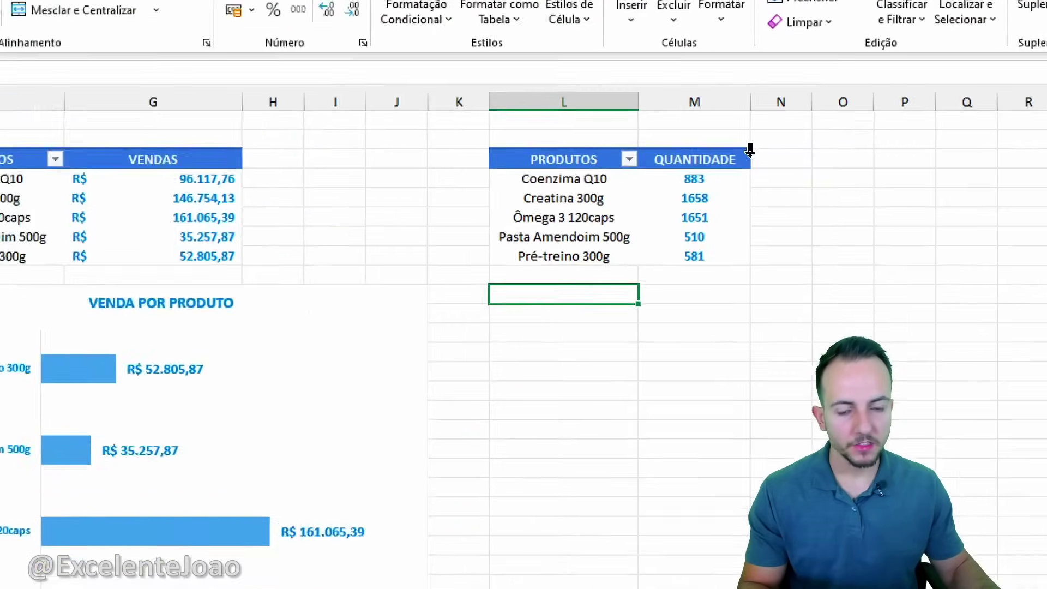
Apply an orange medium style to the quantity pivot table.
click(559, 198)
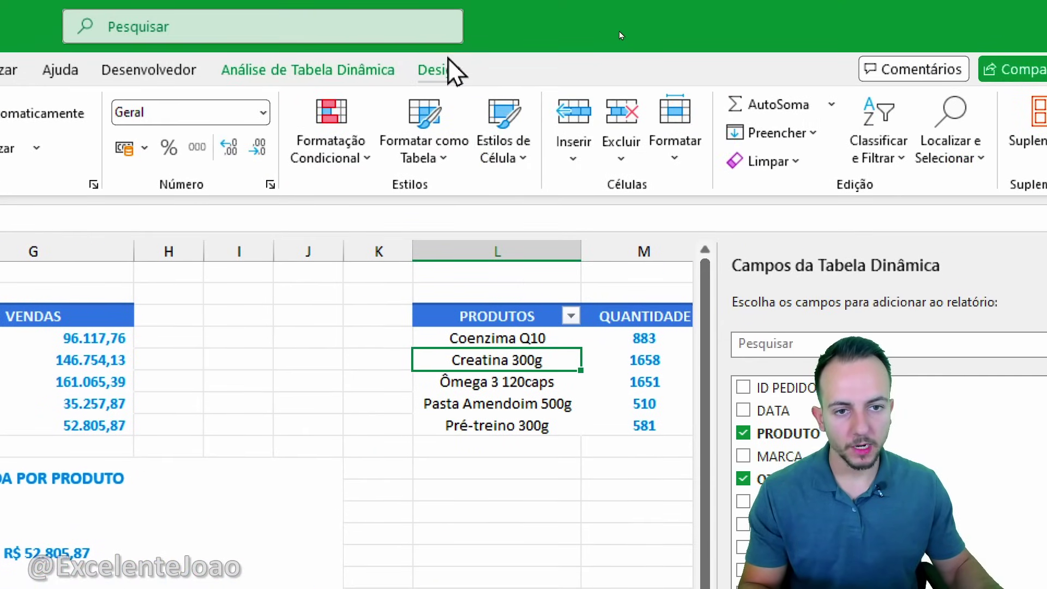
click(448, 61)
click(362, 130)
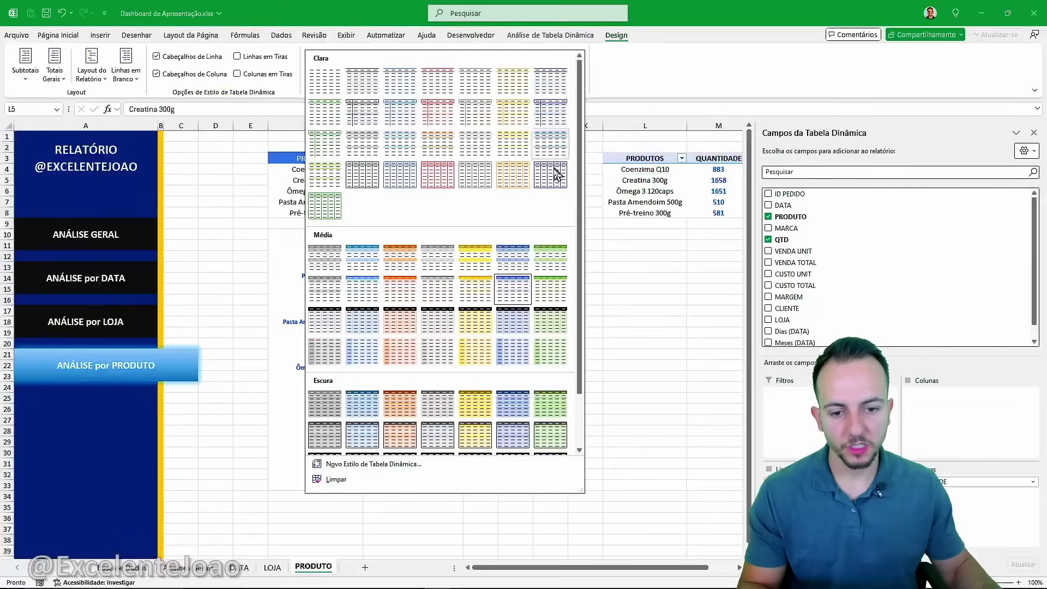
click(396, 298)
click(660, 255)
click(663, 195)
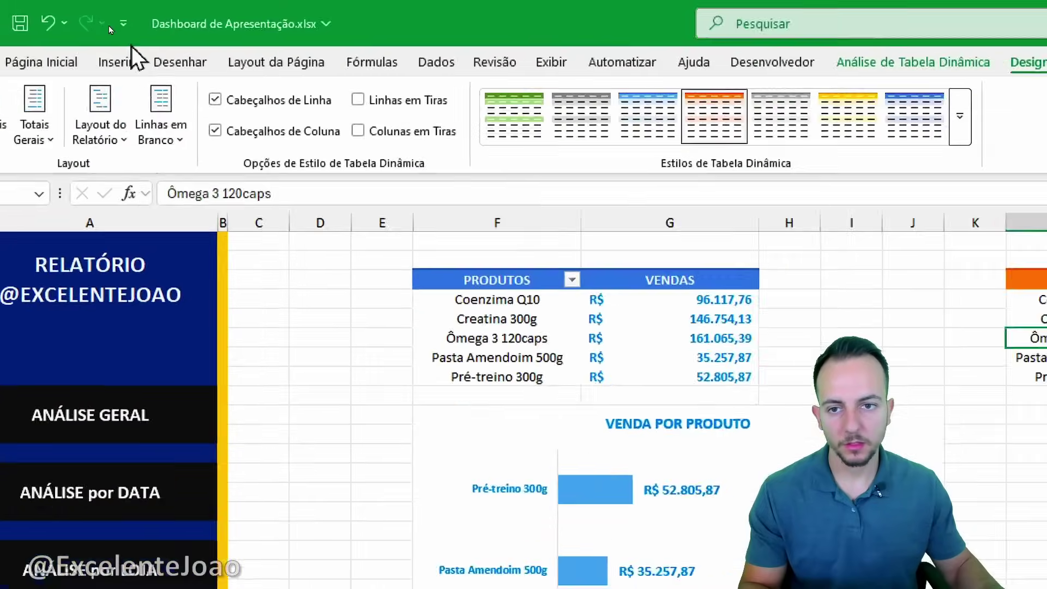
Insert a 2D clustered bar chart from the quantity pivot table.
click(103, 36)
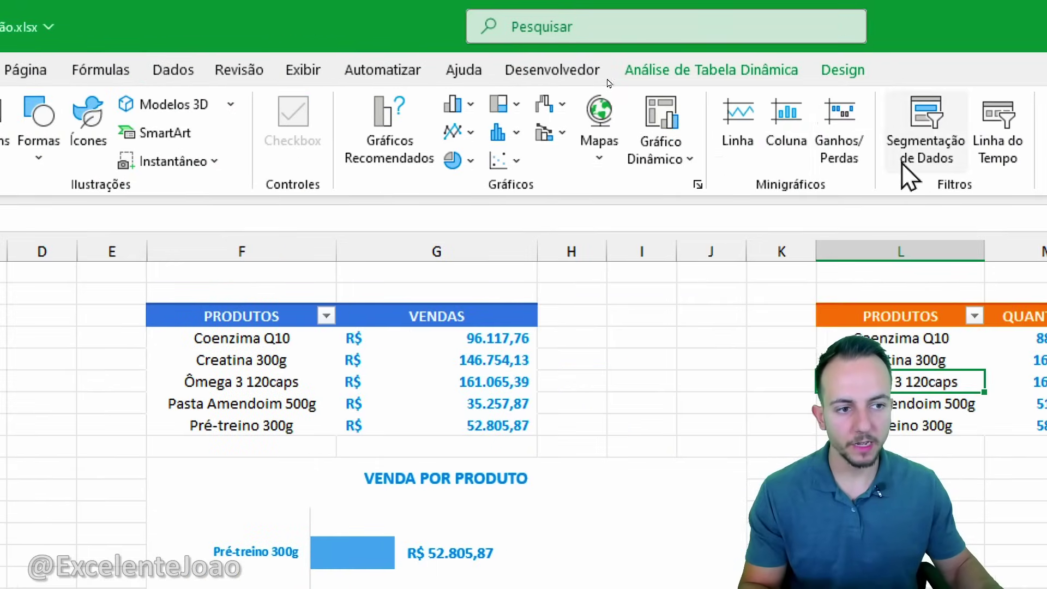
click(767, 105)
click(499, 394)
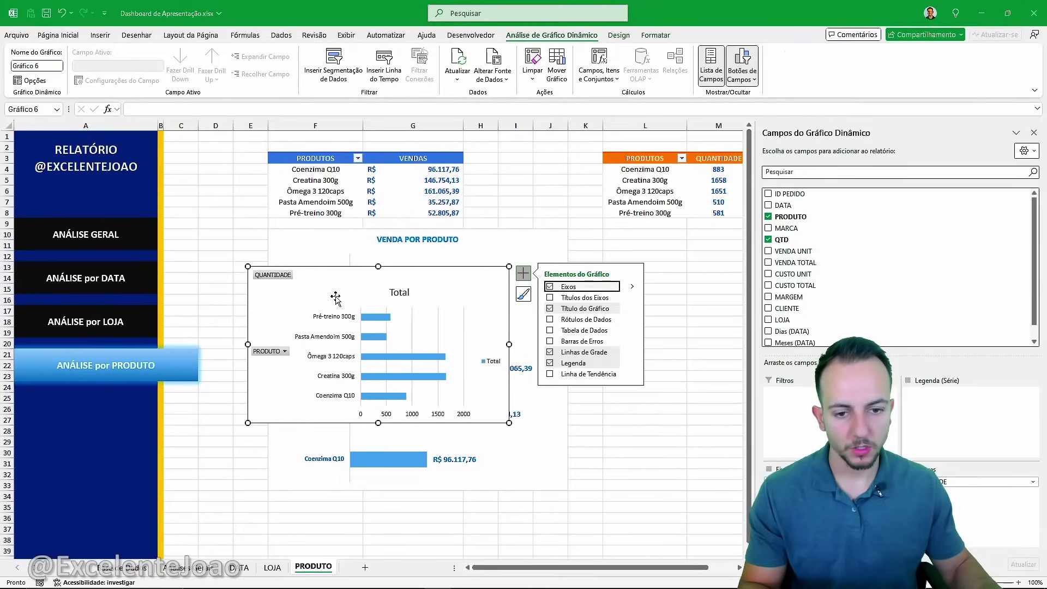
Place the quantity chart at L10 just below its table and extend it to row 33, matching the sales chart's height.
drag(334, 299, 654, 259)
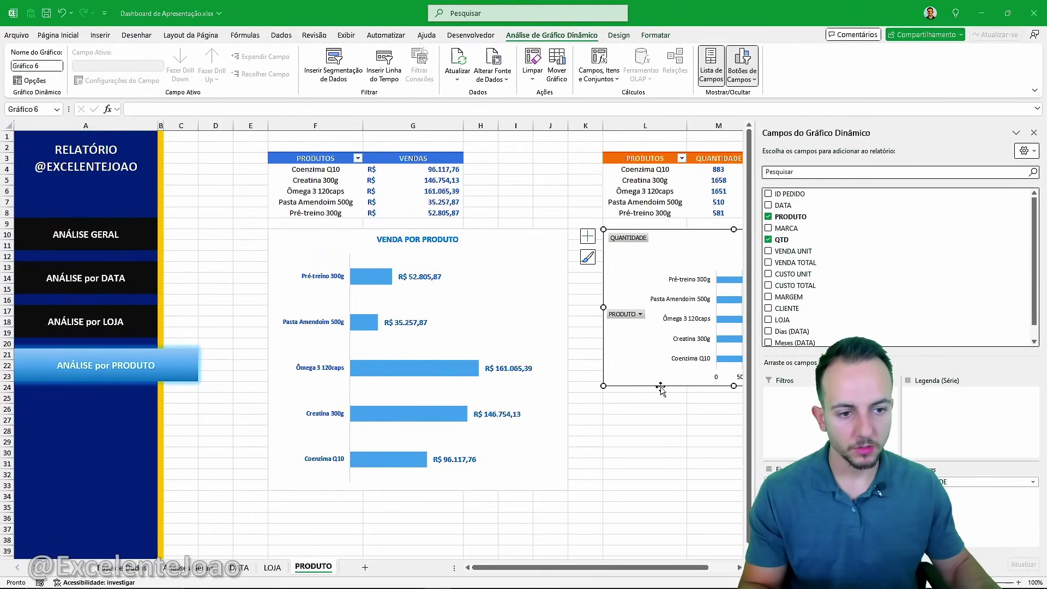
click(655, 409)
scroll(654, 412, right, 3)
click(536, 247)
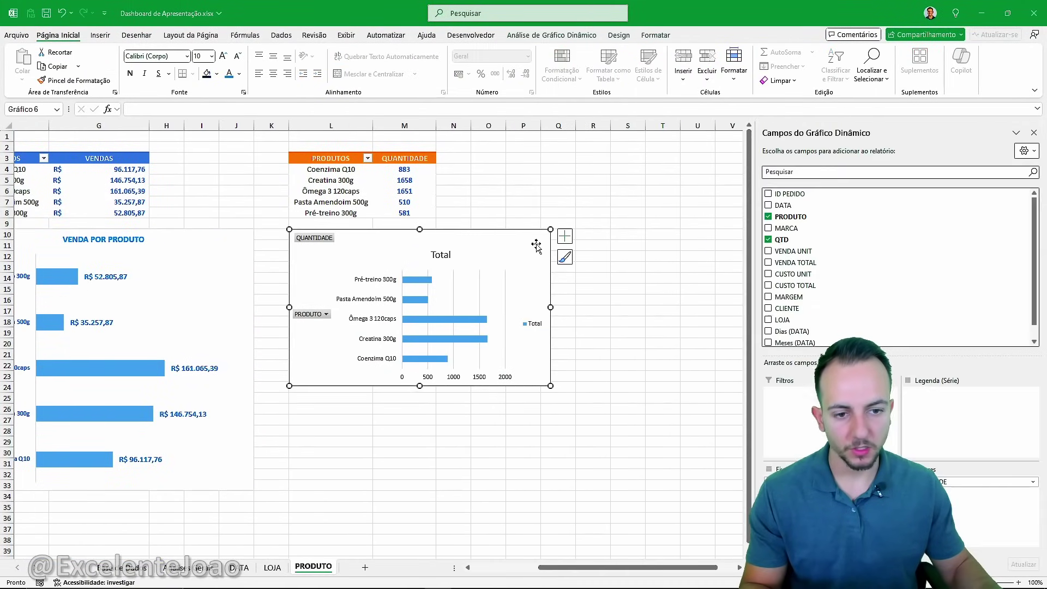
drag(426, 387, 432, 489)
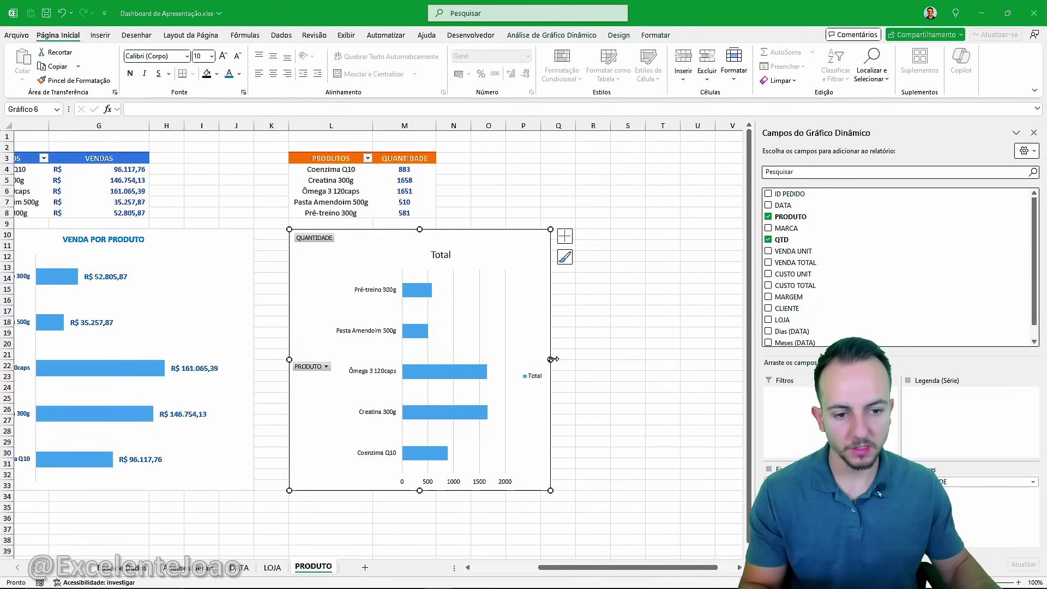
Remove the quantity chart's legend, gridlines and value axis.
key(Delete)
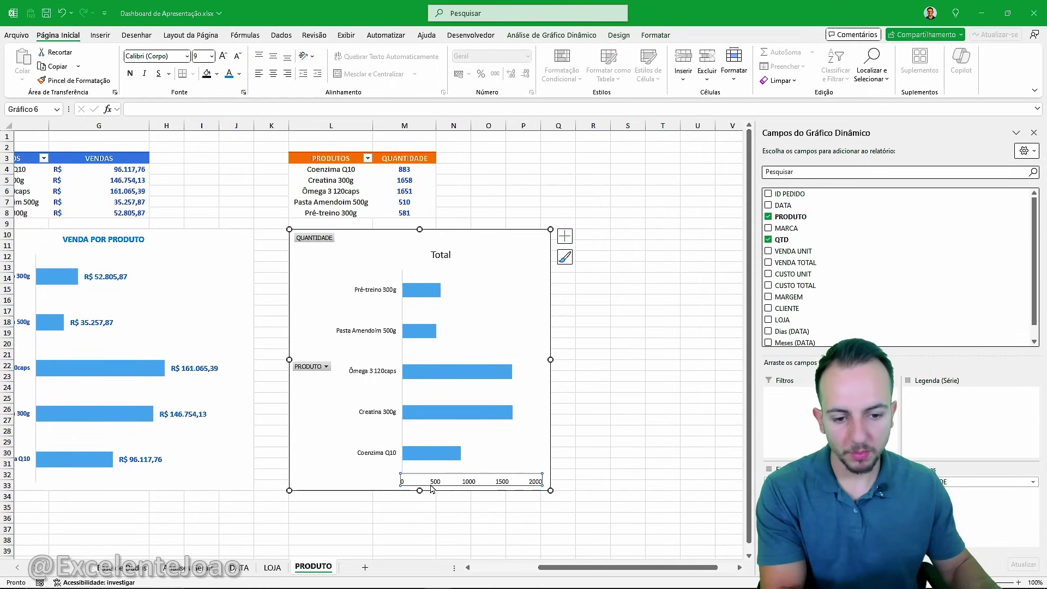
key(Delete)
click(617, 41)
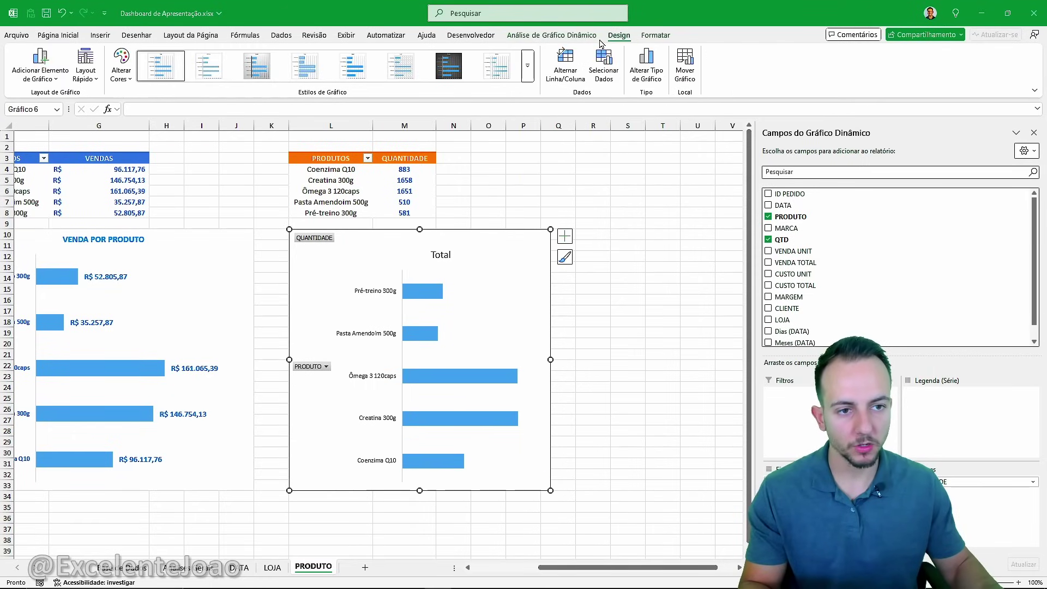
Hide the field buttons on the quantity chart.
click(551, 35)
click(746, 64)
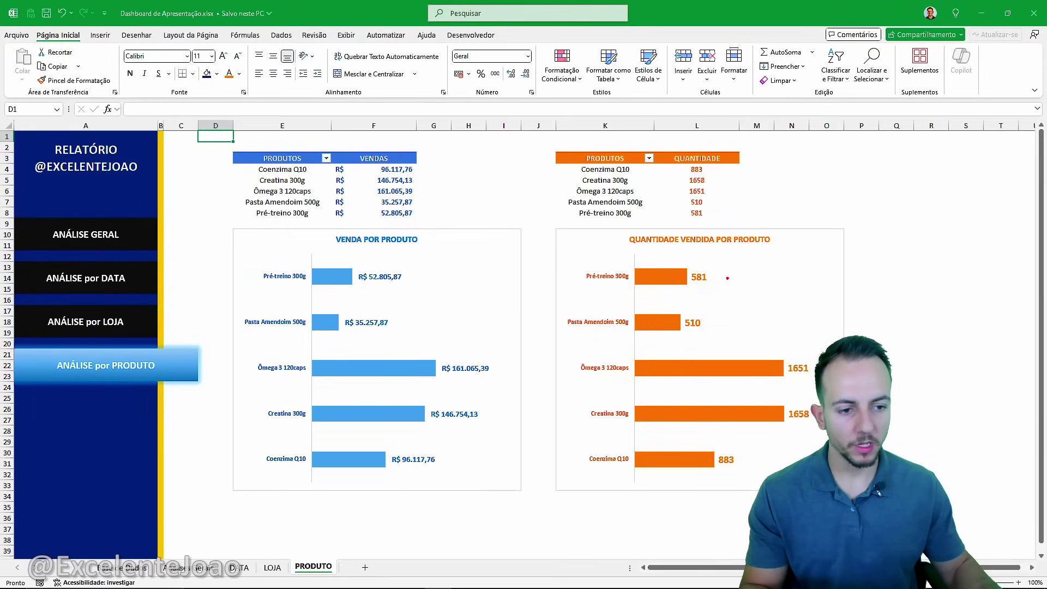
drag(680, 259, 733, 285)
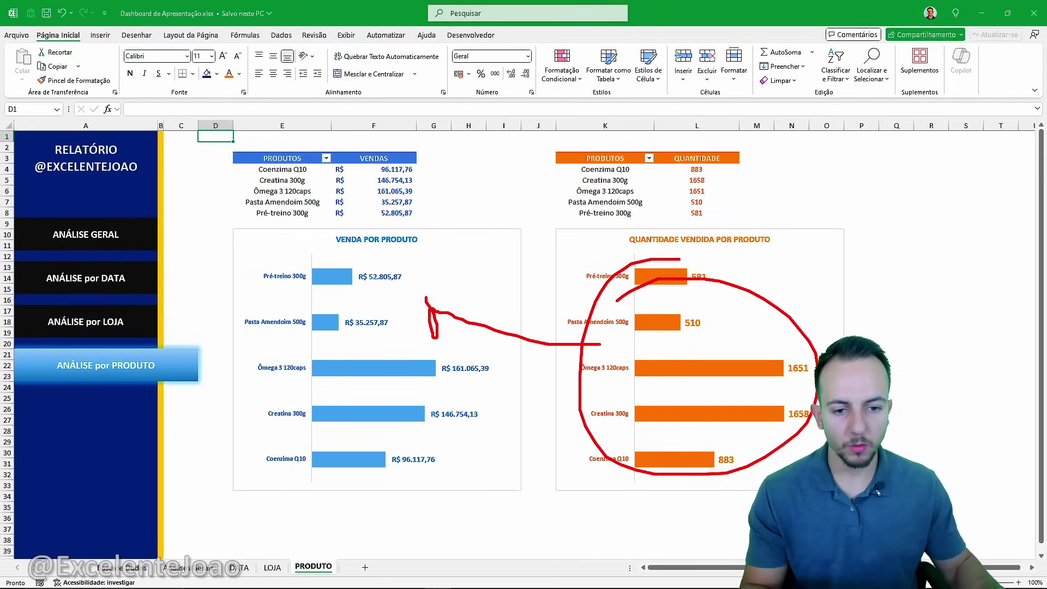
key(Escape)
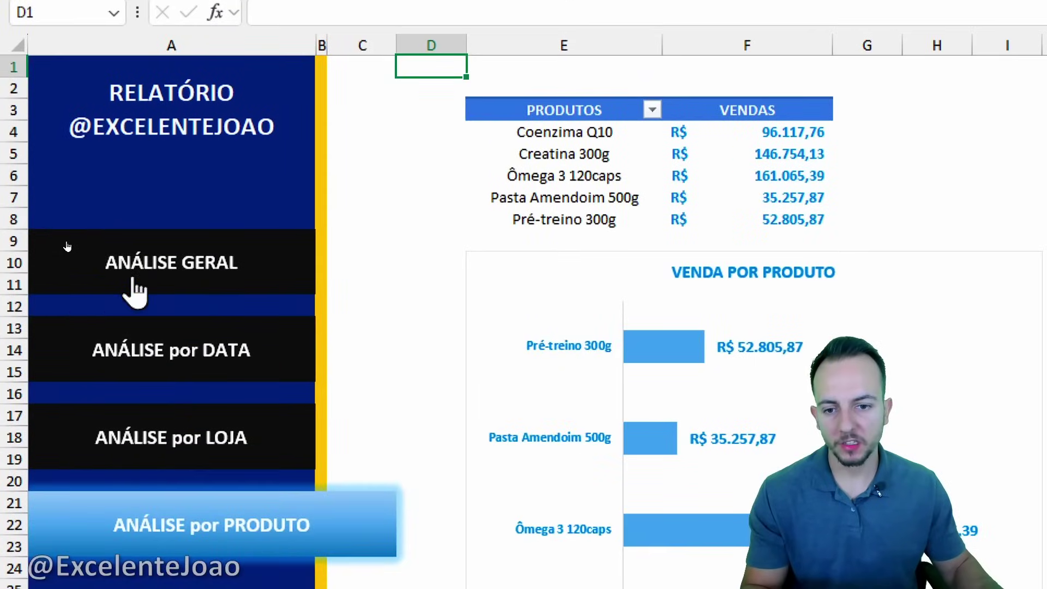
Test the side menu links by opening the ANÁLISE GERAL, DATA, LOJA and PRODUTO pages, ending on PRODUTO.
click(66, 245)
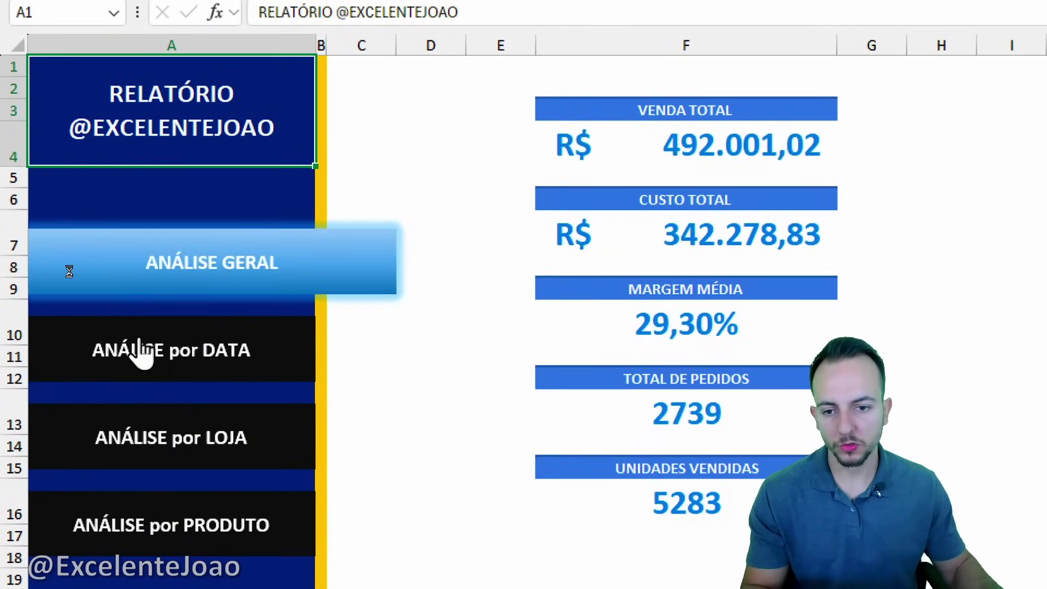
click(70, 278)
click(155, 426)
click(152, 499)
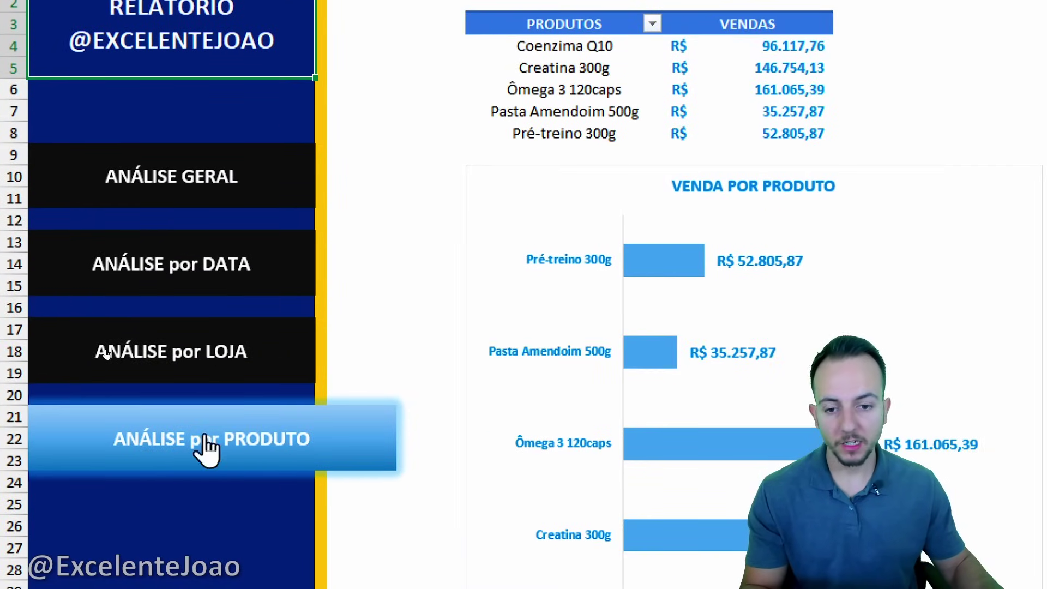
click(245, 198)
click(249, 266)
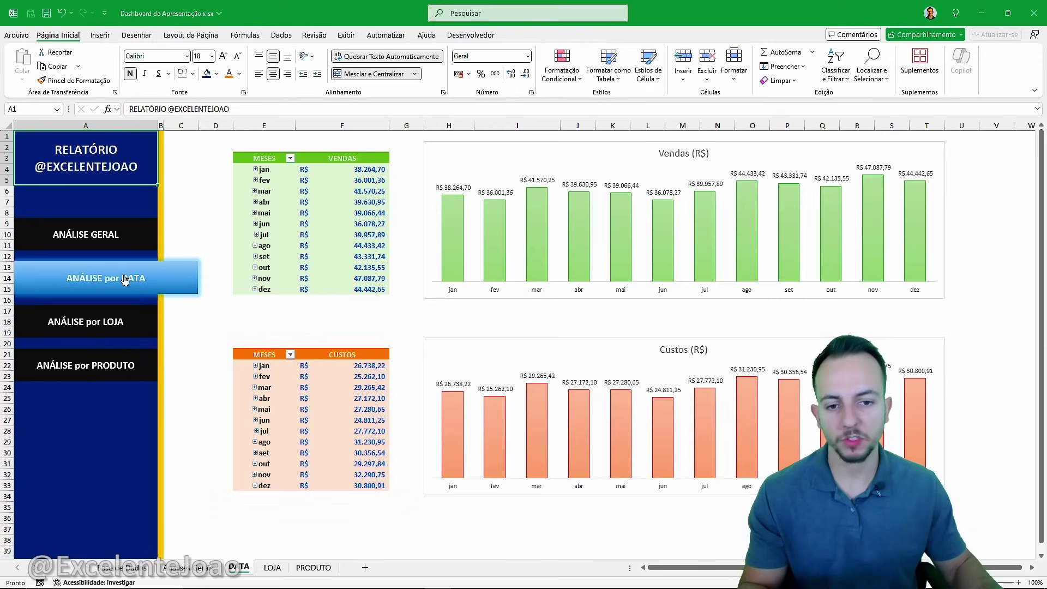
click(129, 323)
click(131, 377)
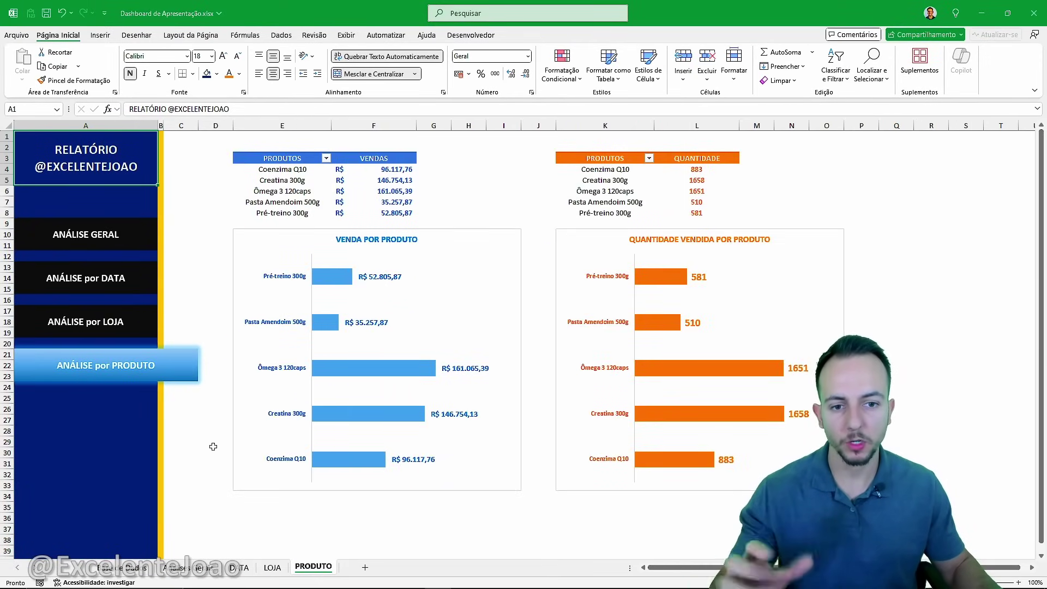
click(125, 252)
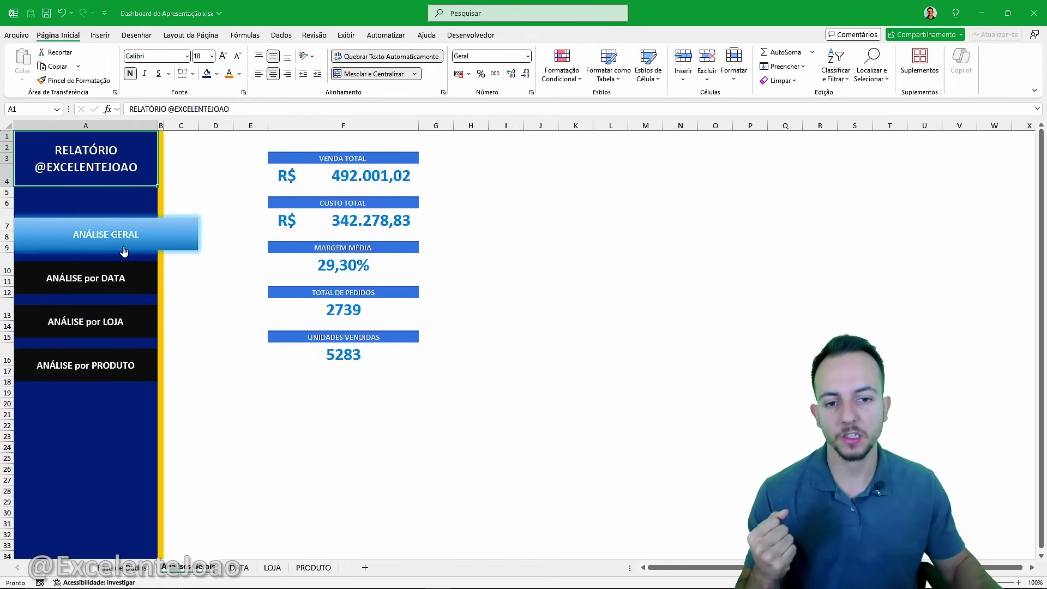
click(138, 286)
click(136, 313)
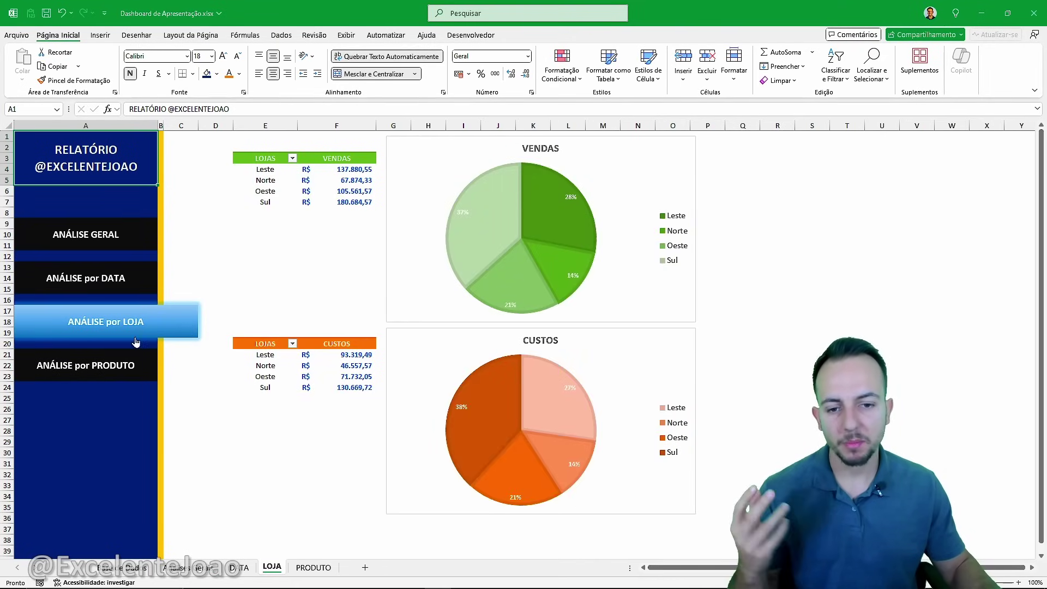
click(131, 362)
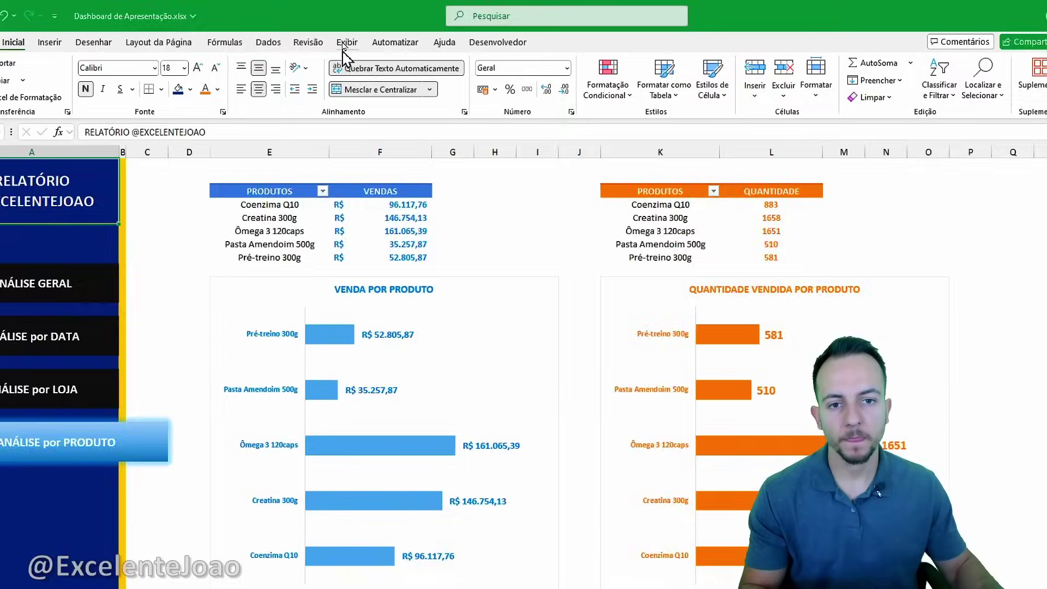
Hide the formula bar and the row and column headings on the PRODUTO page, and collapse the ribbon.
click(346, 35)
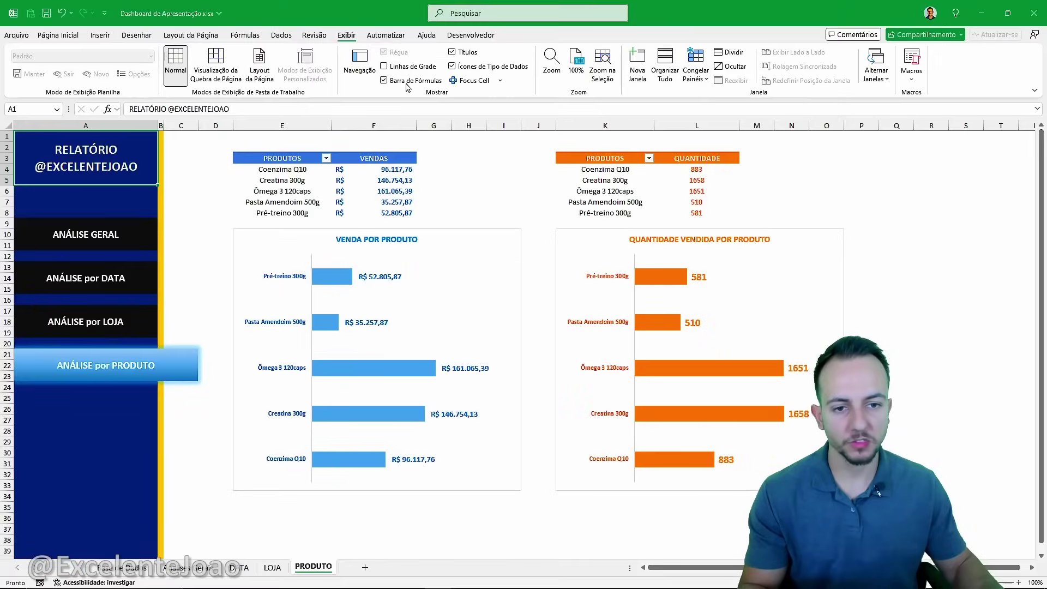
click(406, 81)
click(469, 53)
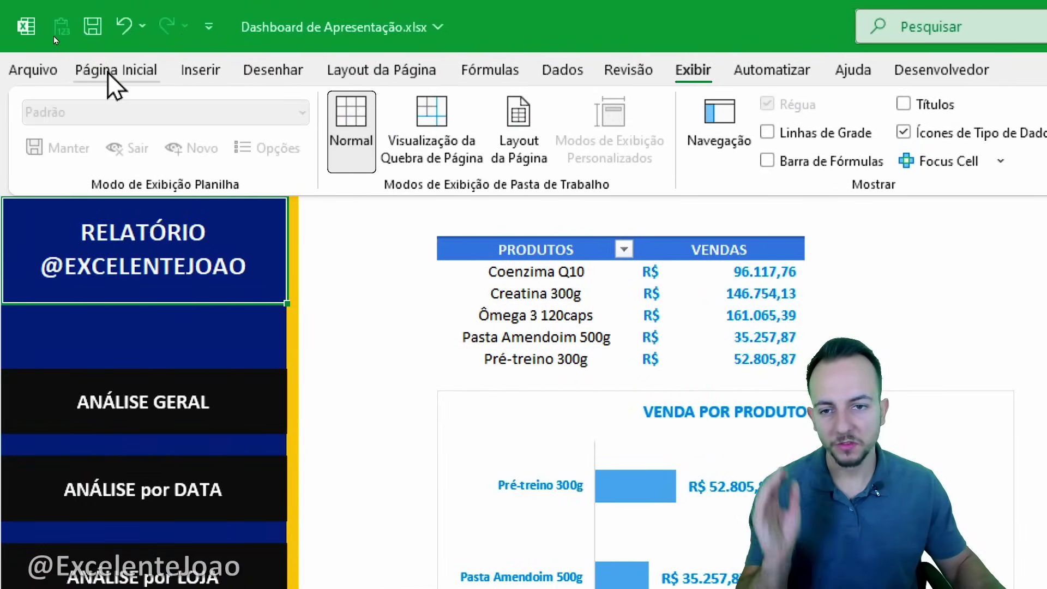
click(112, 71)
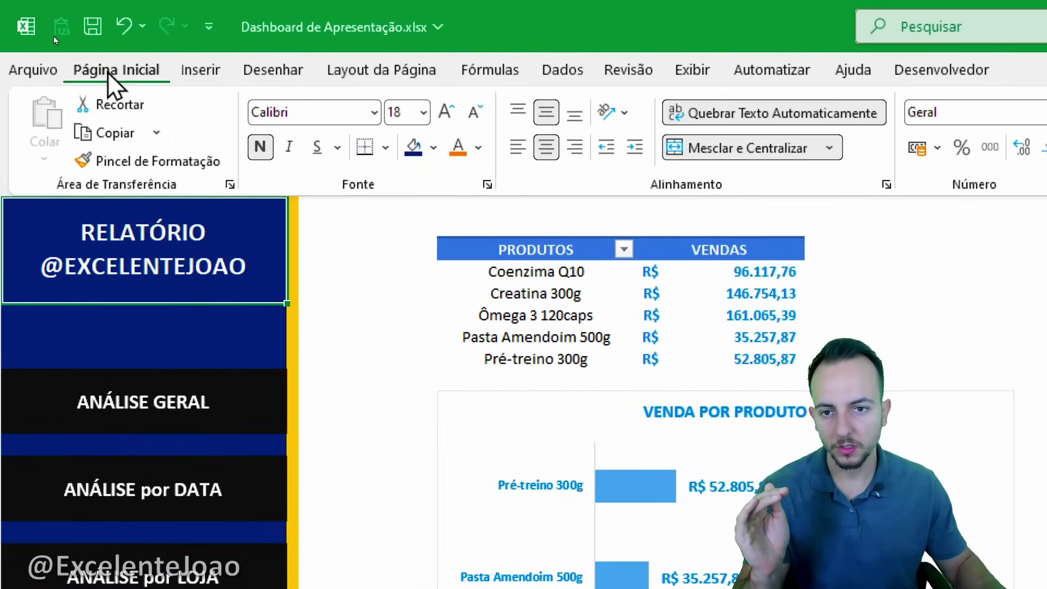
double_click(112, 73)
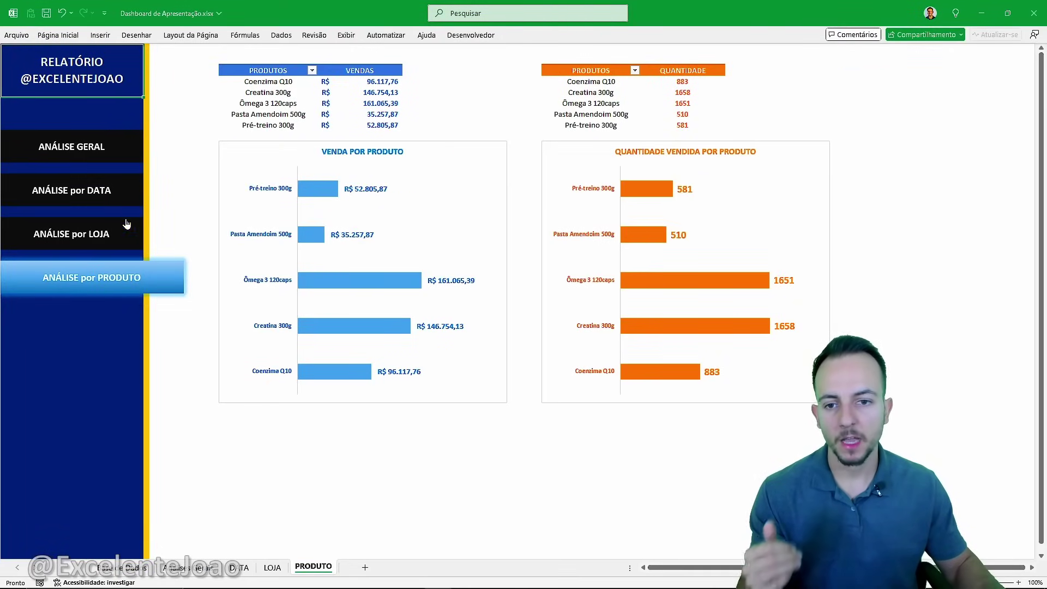
Open the ANÁLISE por LOJA page and hide its row and column headings.
click(126, 247)
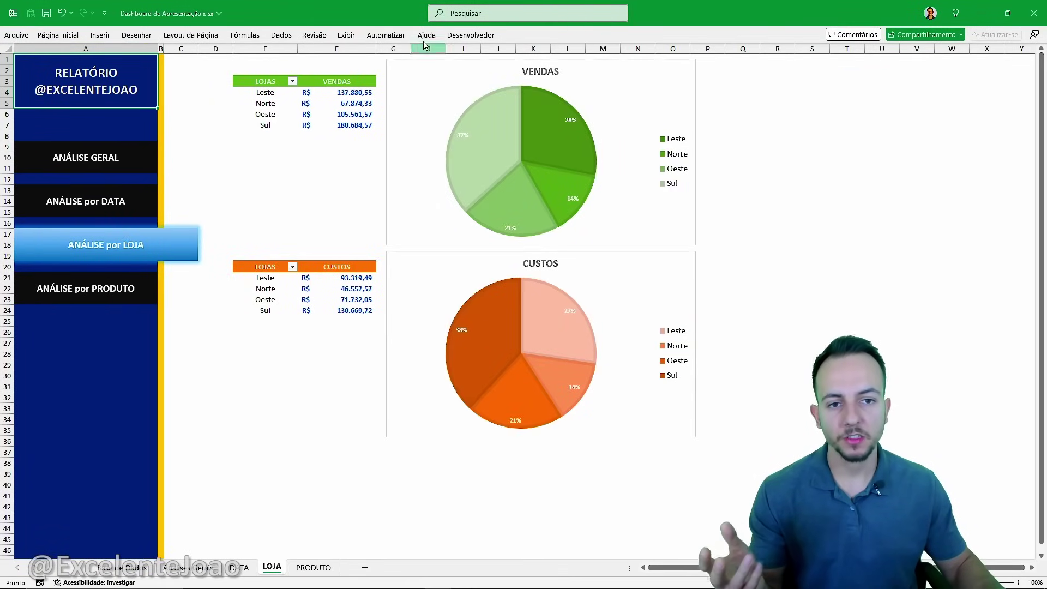
click(341, 37)
click(451, 53)
Open the ANÁLISE por DATA page and hide its row and column headings.
click(99, 188)
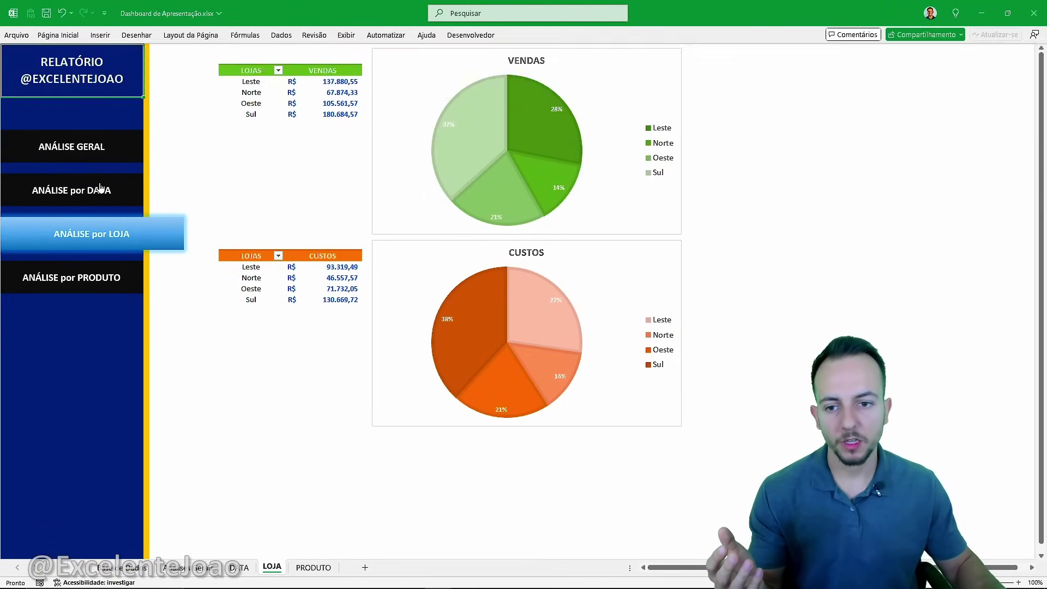
click(347, 37)
click(460, 52)
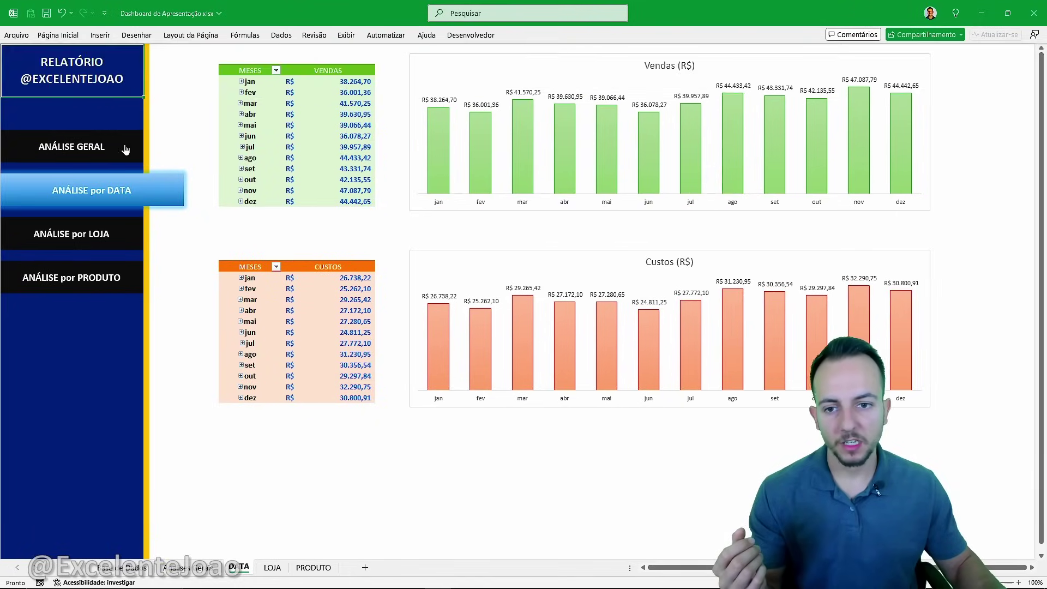
Open the ANÁLISE GERAL page and hide its row and column headings.
click(77, 158)
click(347, 34)
click(459, 51)
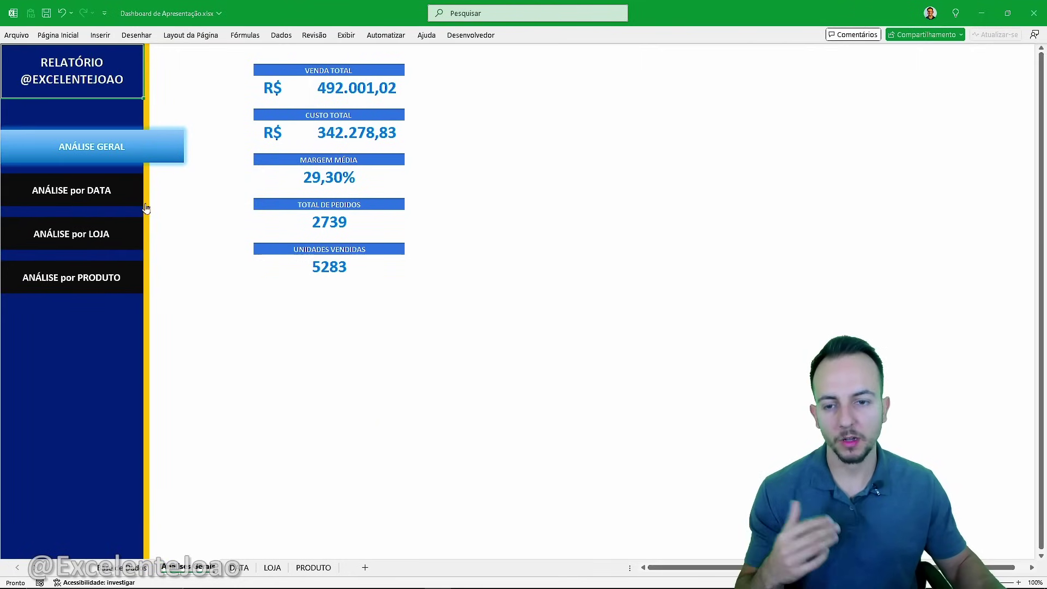
Review the finished dashboard by moving repeatedly among the general, date, store and product analysis pages through their menu links.
click(109, 191)
click(98, 235)
click(116, 288)
click(99, 235)
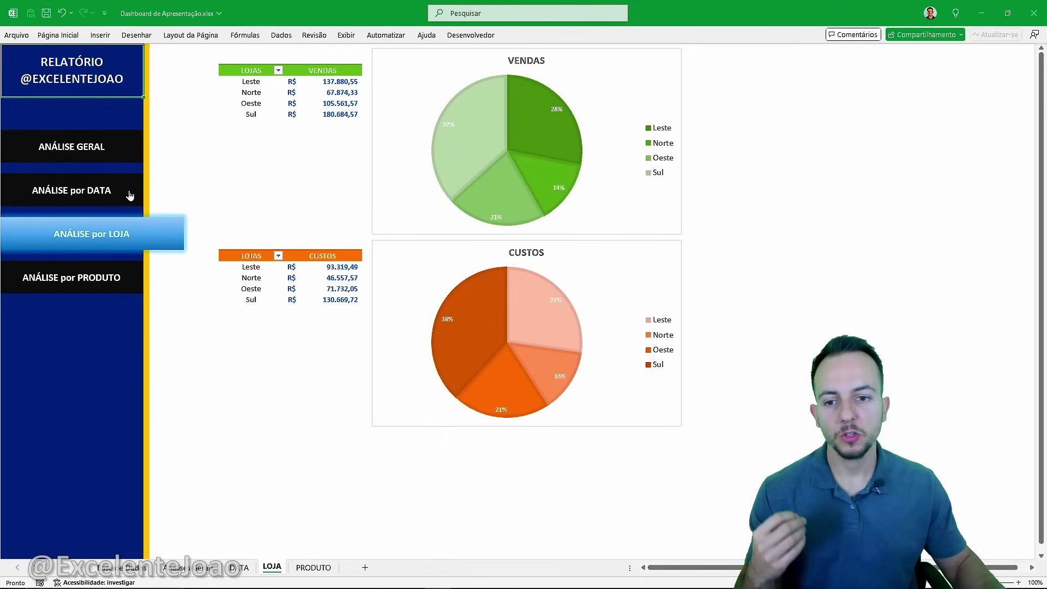
click(130, 195)
click(125, 164)
click(127, 189)
click(127, 162)
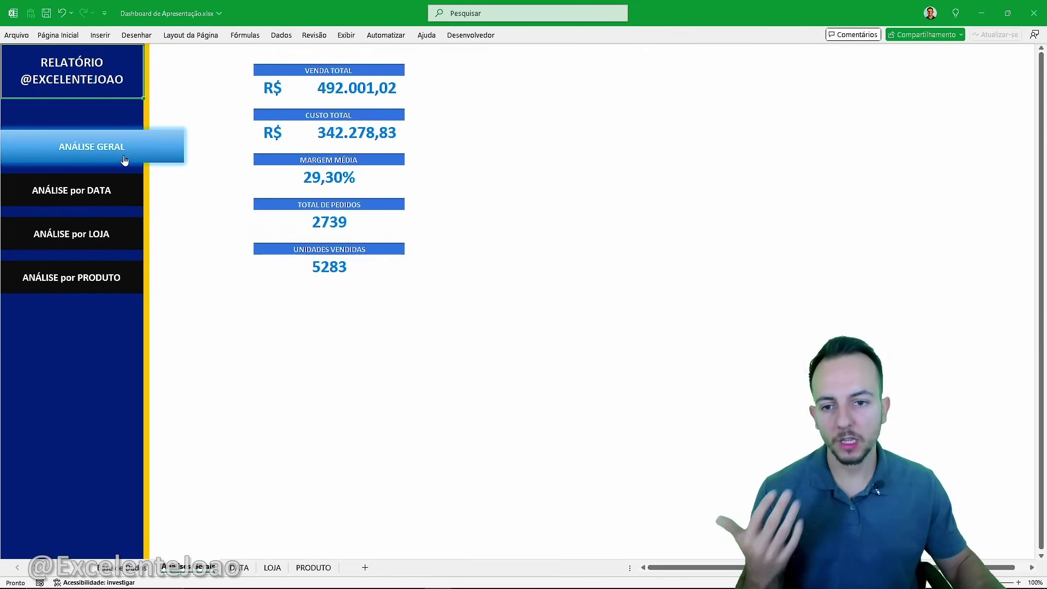
click(127, 189)
click(117, 245)
click(116, 278)
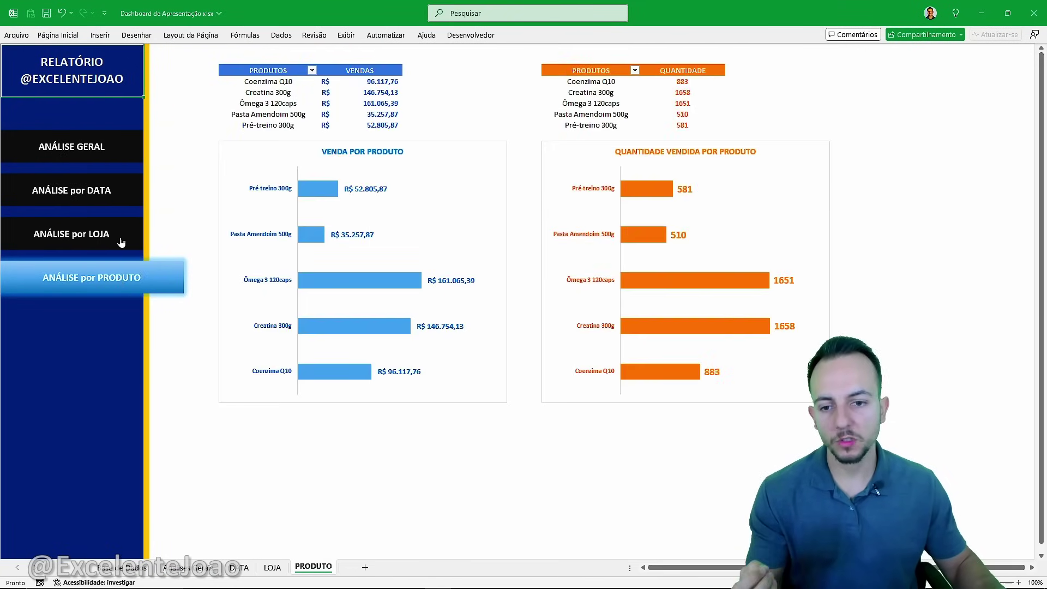
click(121, 240)
click(122, 198)
click(143, 148)
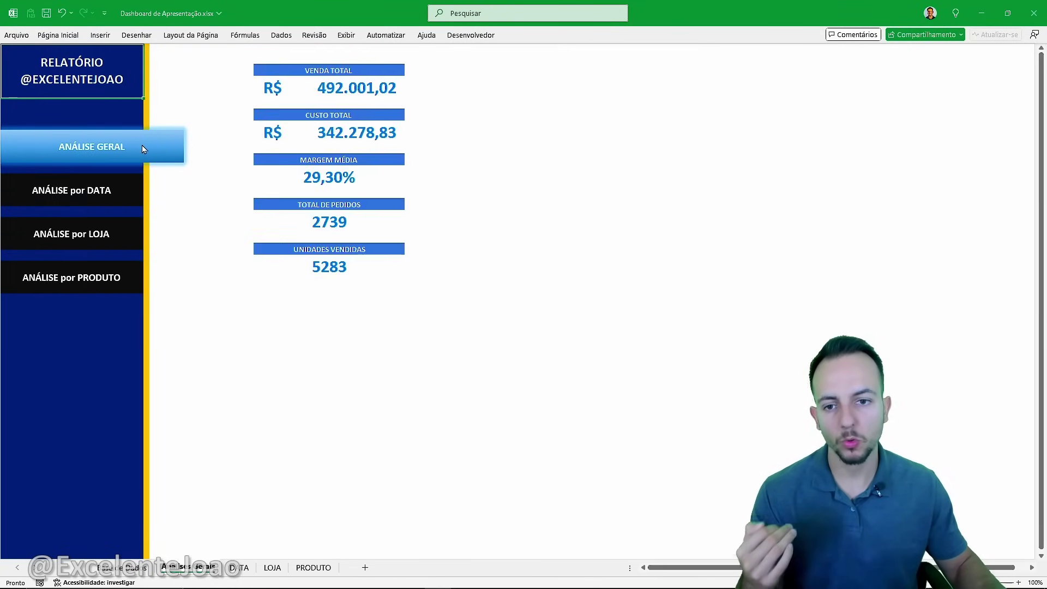
click(121, 185)
click(125, 229)
click(124, 279)
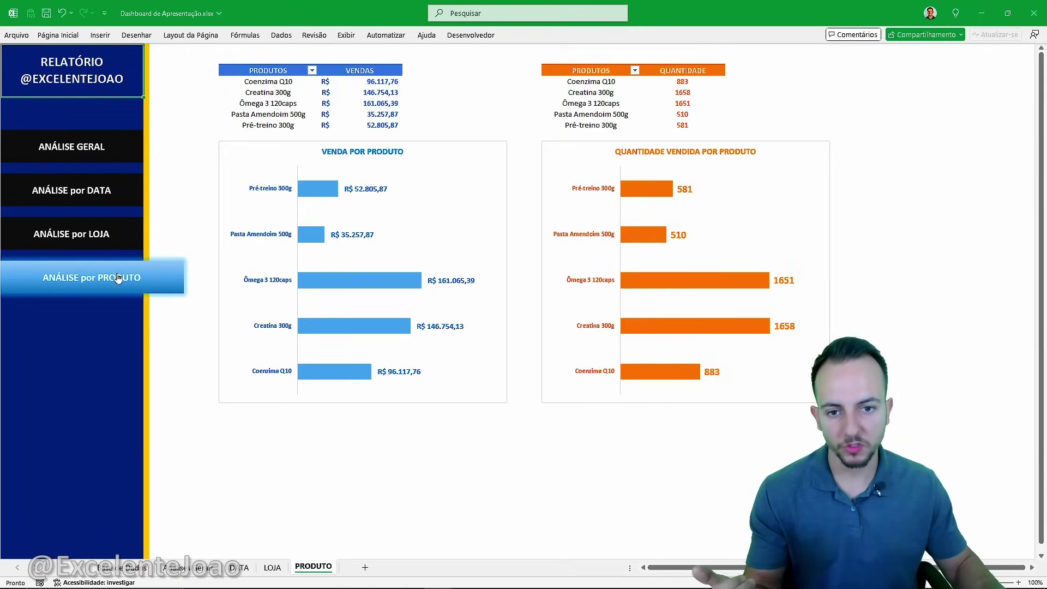
click(117, 241)
click(120, 195)
click(121, 157)
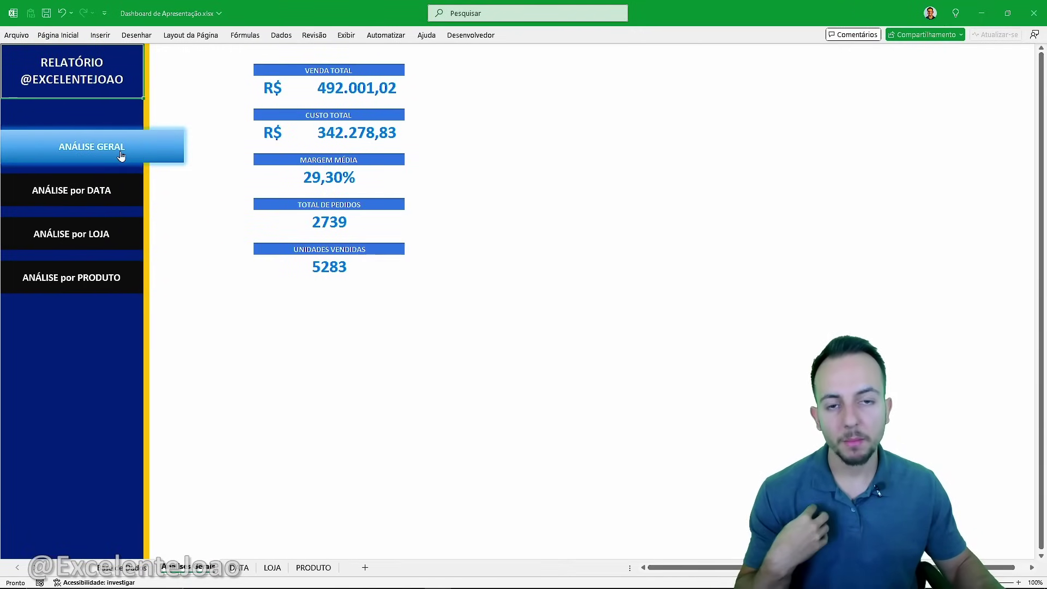
click(124, 201)
click(123, 231)
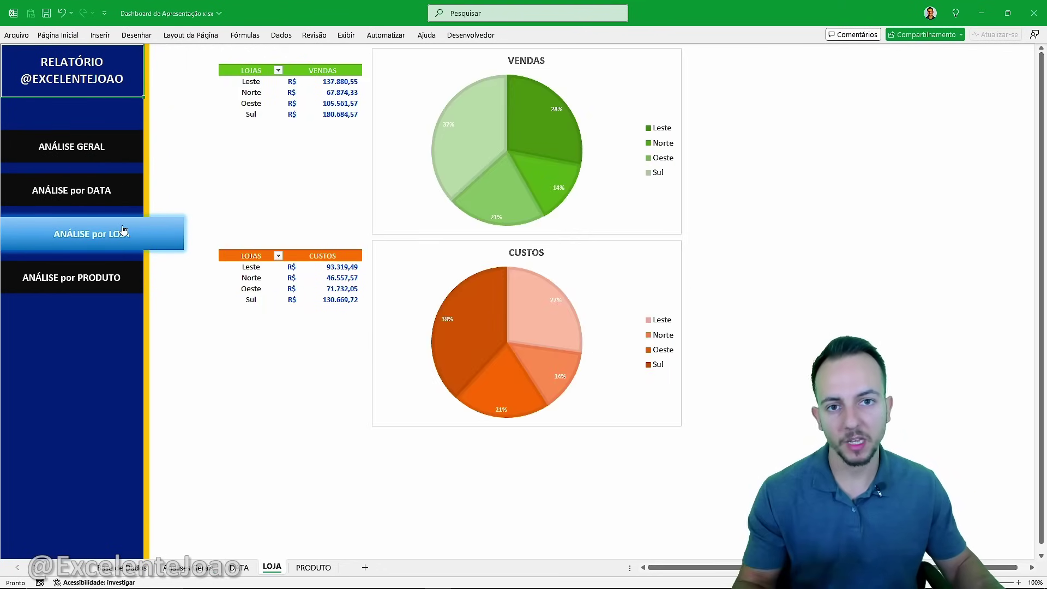
click(124, 278)
click(122, 233)
click(121, 201)
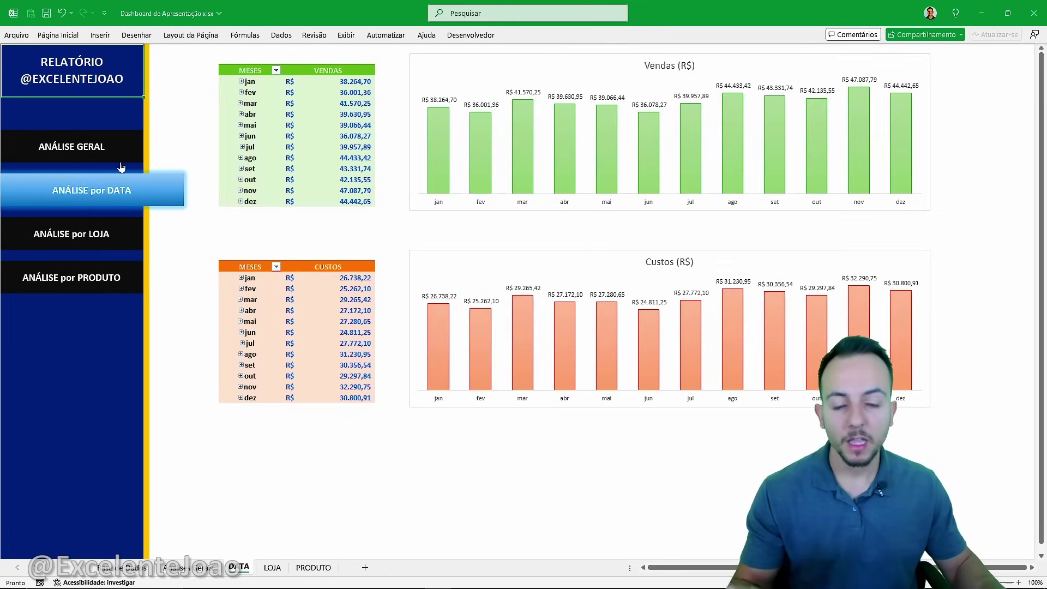
click(115, 158)
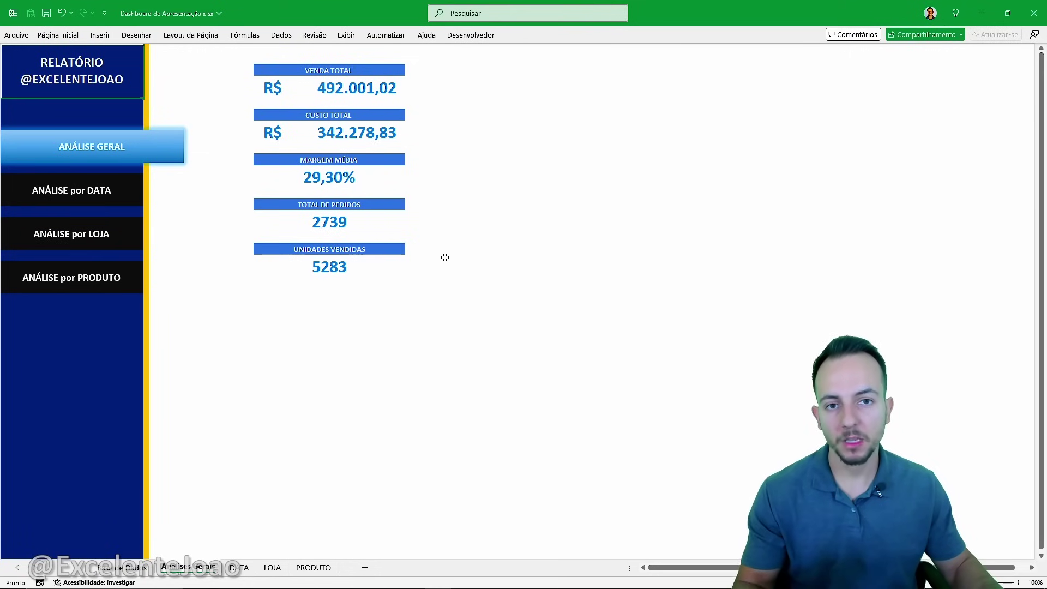
click(117, 191)
click(118, 233)
click(116, 276)
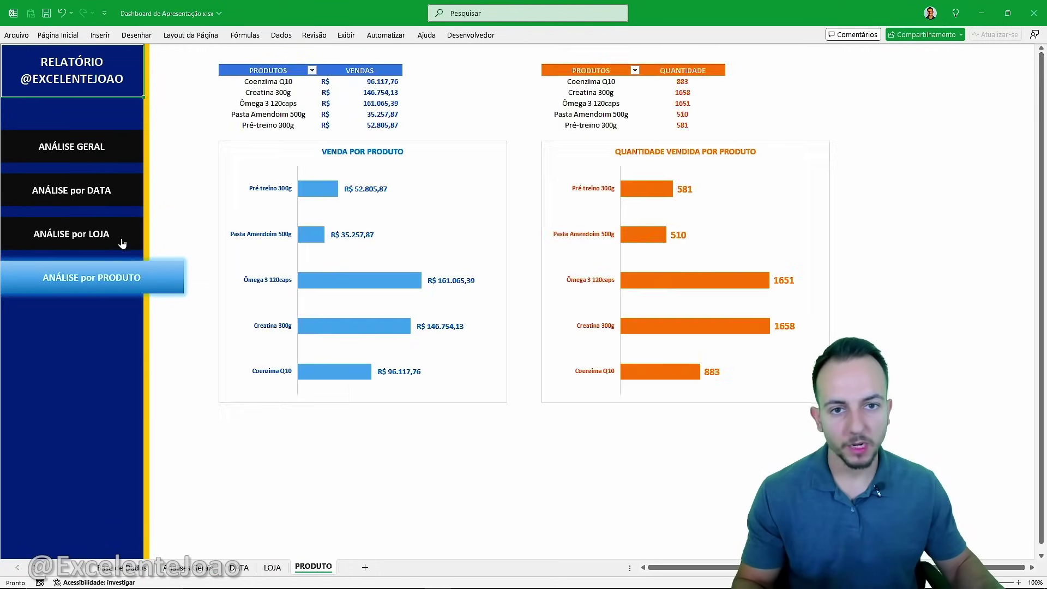
click(122, 240)
click(127, 146)
click(127, 190)
click(129, 274)
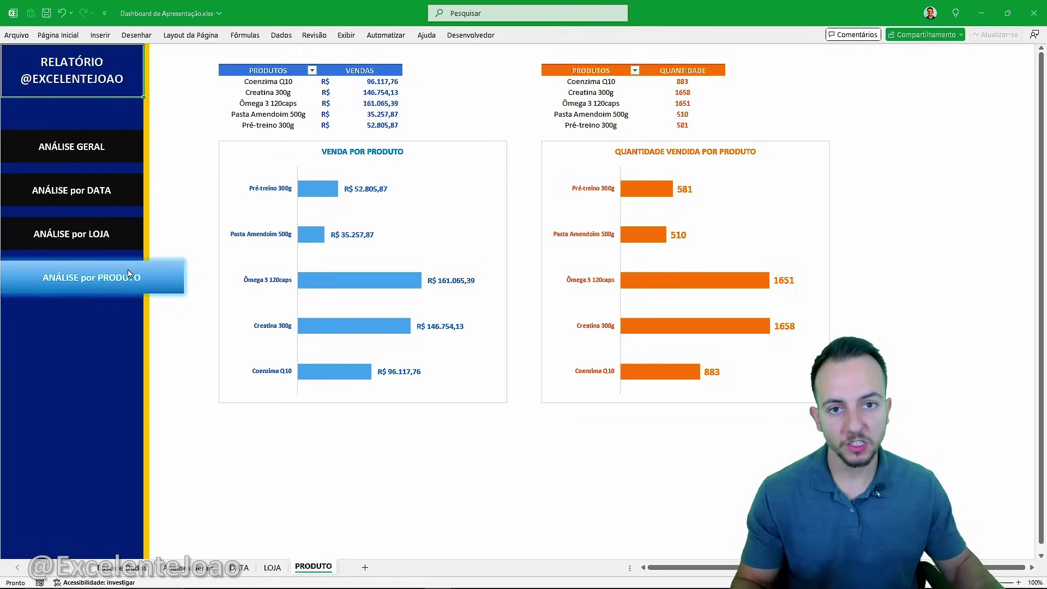
click(126, 235)
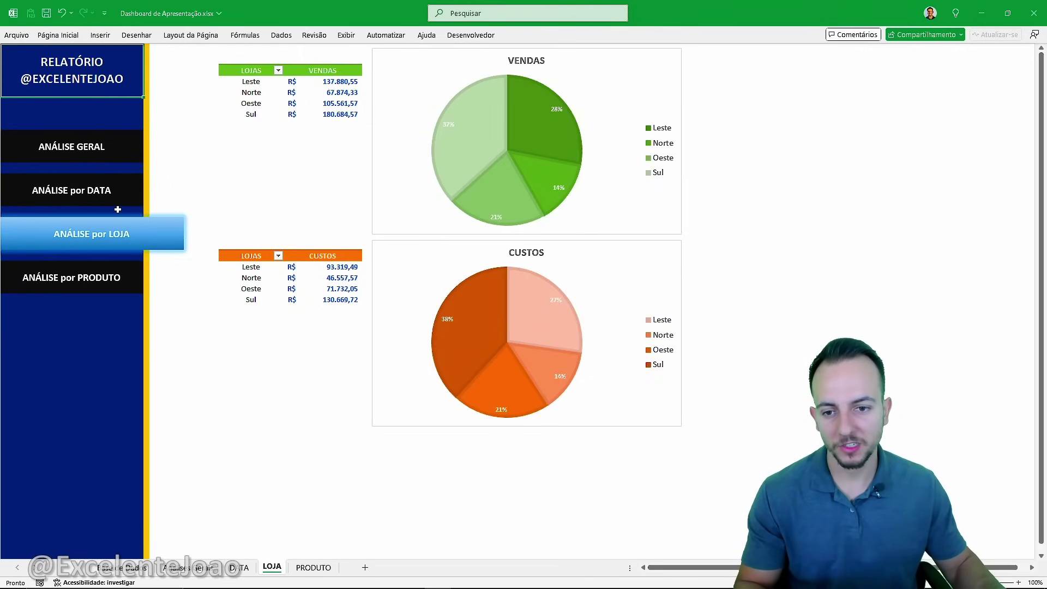
click(126, 148)
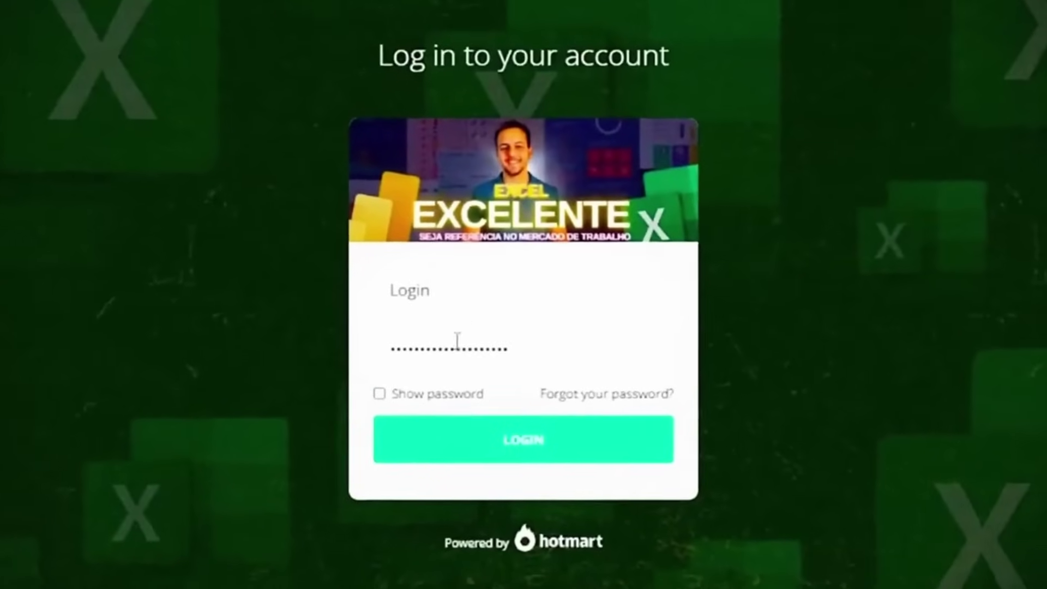
Log in to the Excel Excelente course site on Hotmart and browse its lesson list through the Power BI, quick tips and dashboard modules.
click(515, 455)
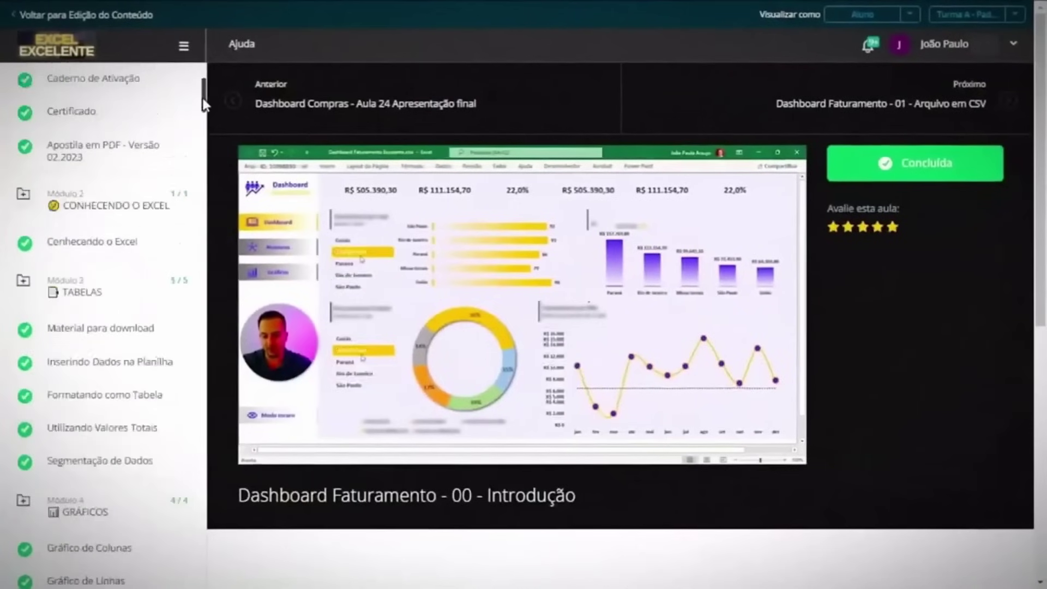
drag(202, 97, 203, 341)
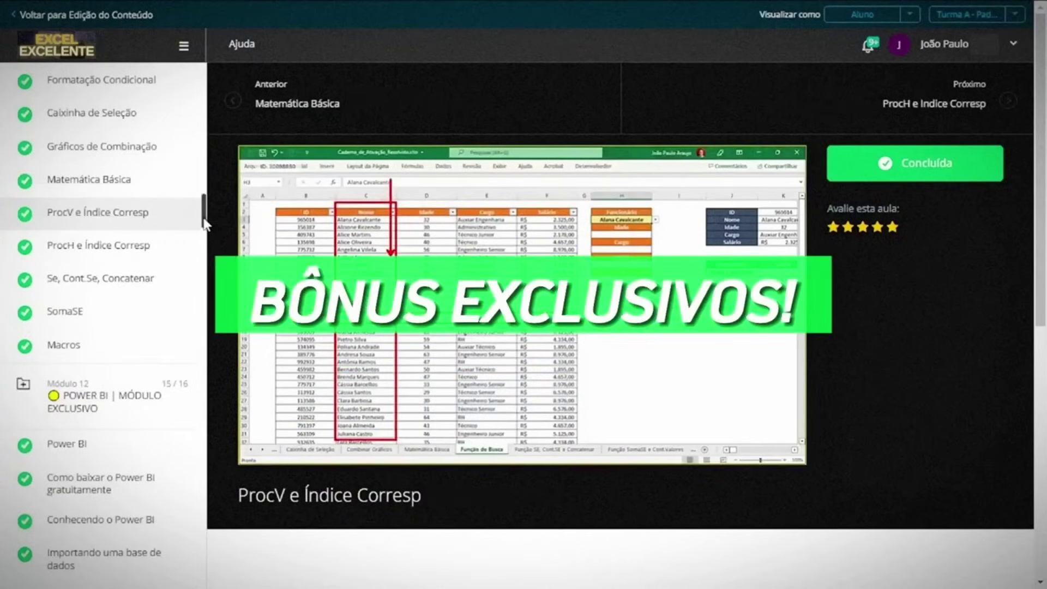
drag(208, 214, 208, 241)
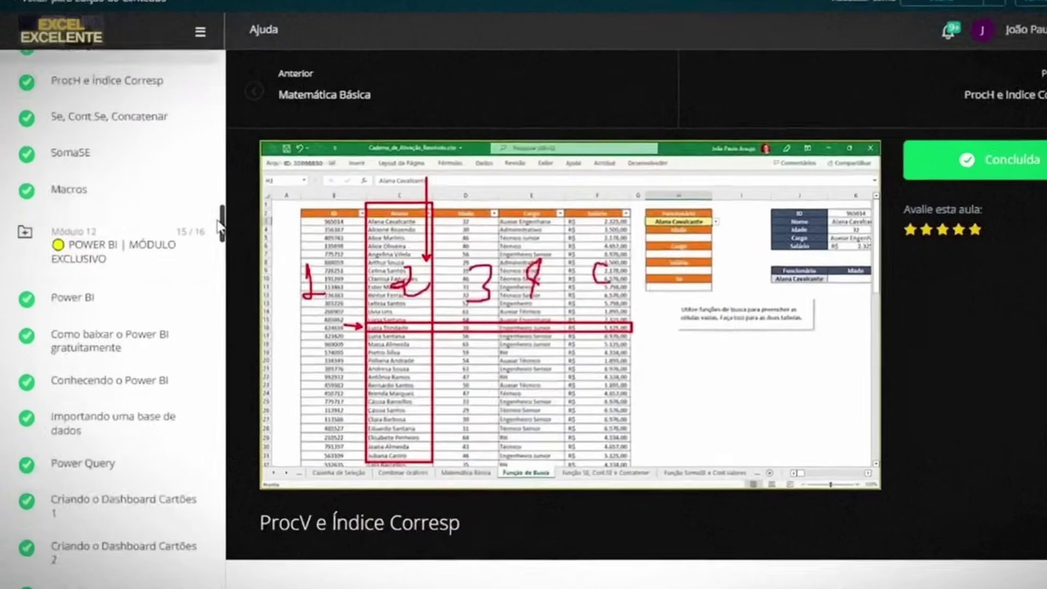
drag(219, 228, 219, 230)
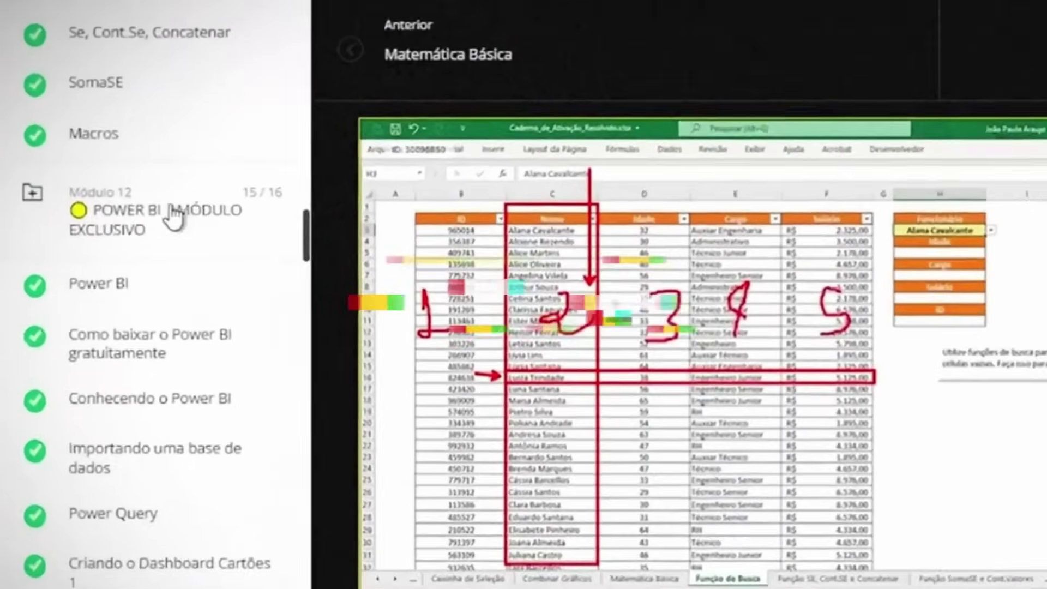
click(166, 304)
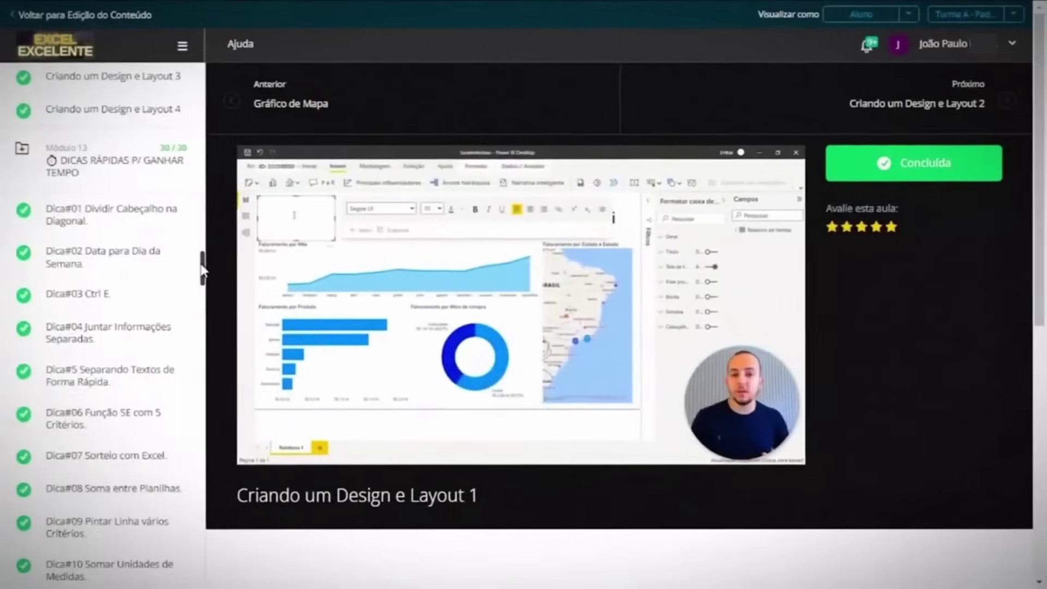
drag(204, 259, 204, 441)
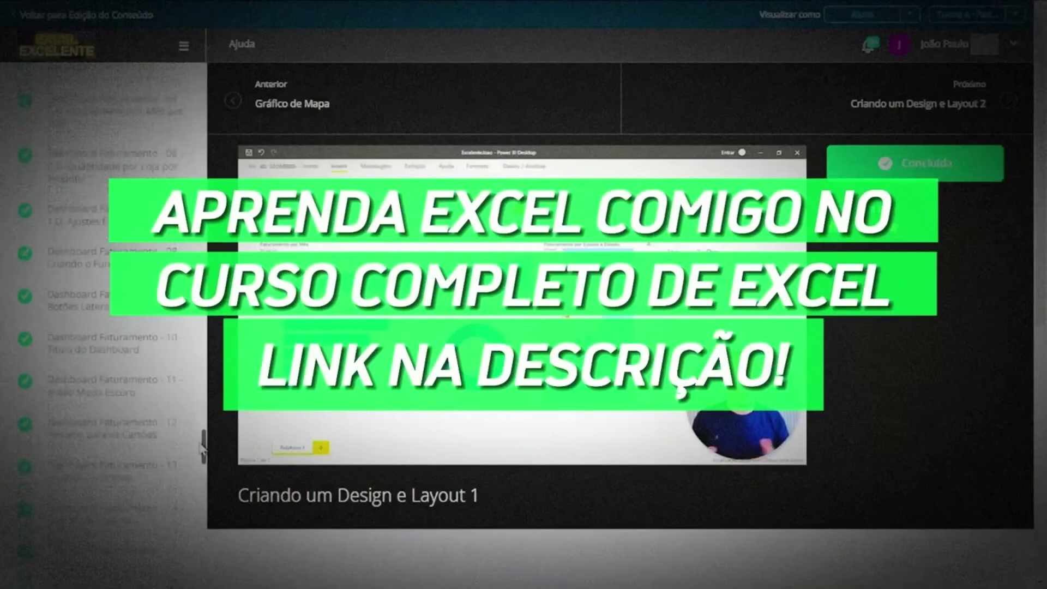